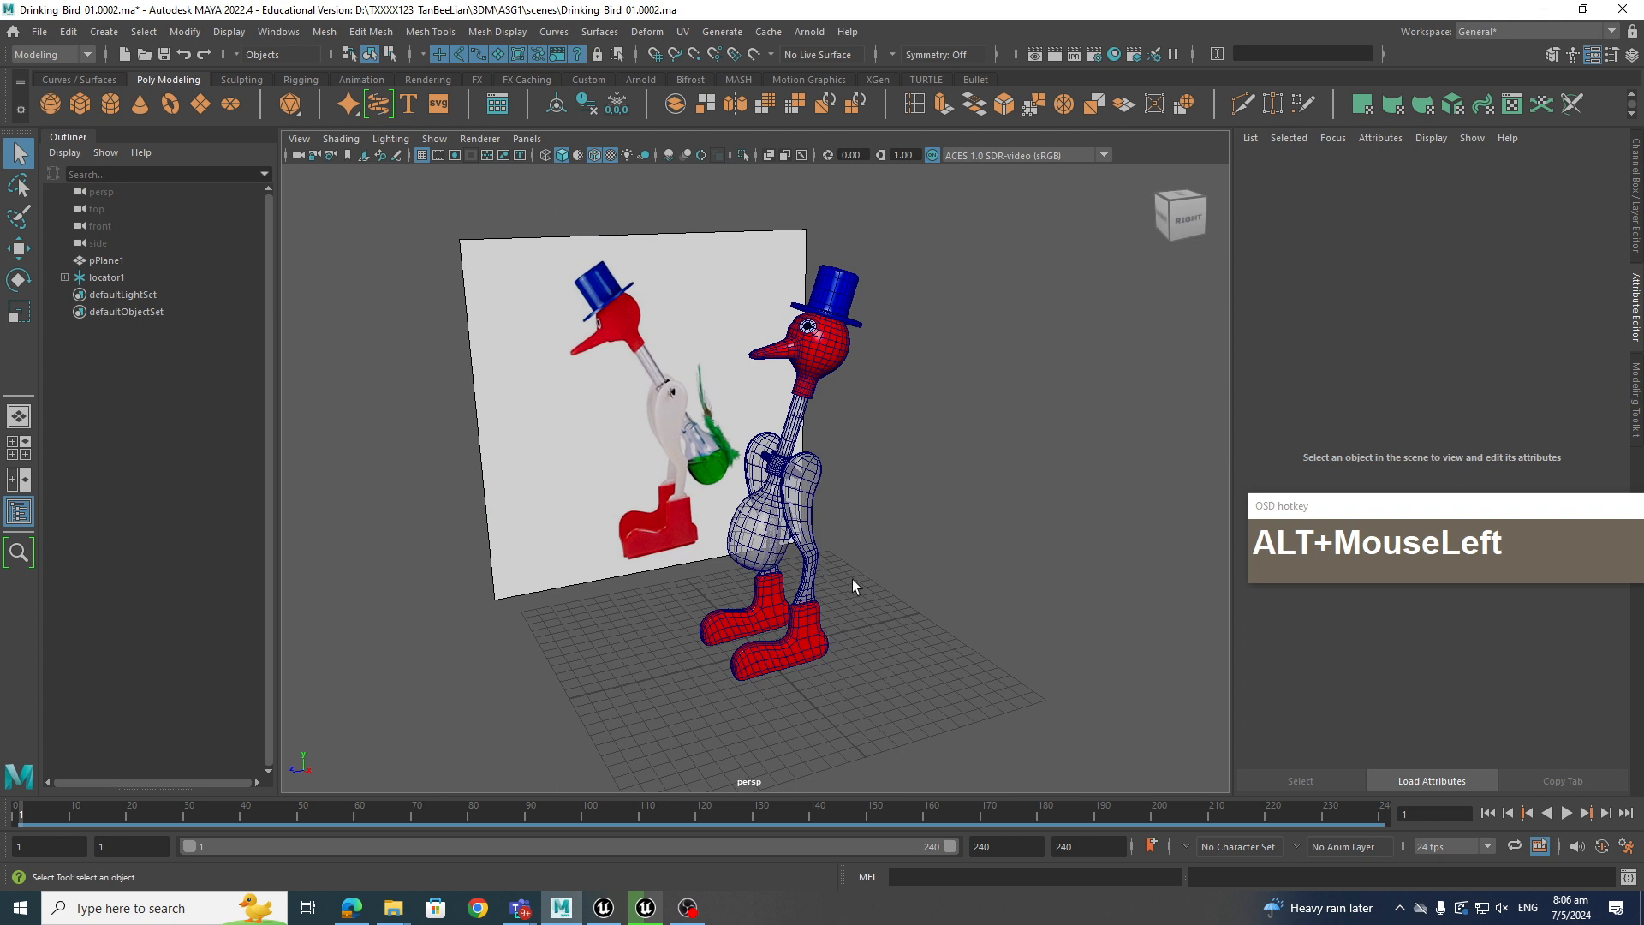
Reopen the scene file Drinking_Bird_01.0002.ma from the project's scenes folder
mouse_move(860, 599)
left_mouse_down("alt")
mouse_move(890, 589)
mouse_move(822, 610)
mouse_move(852, 614)
left_mouse_up("alt")
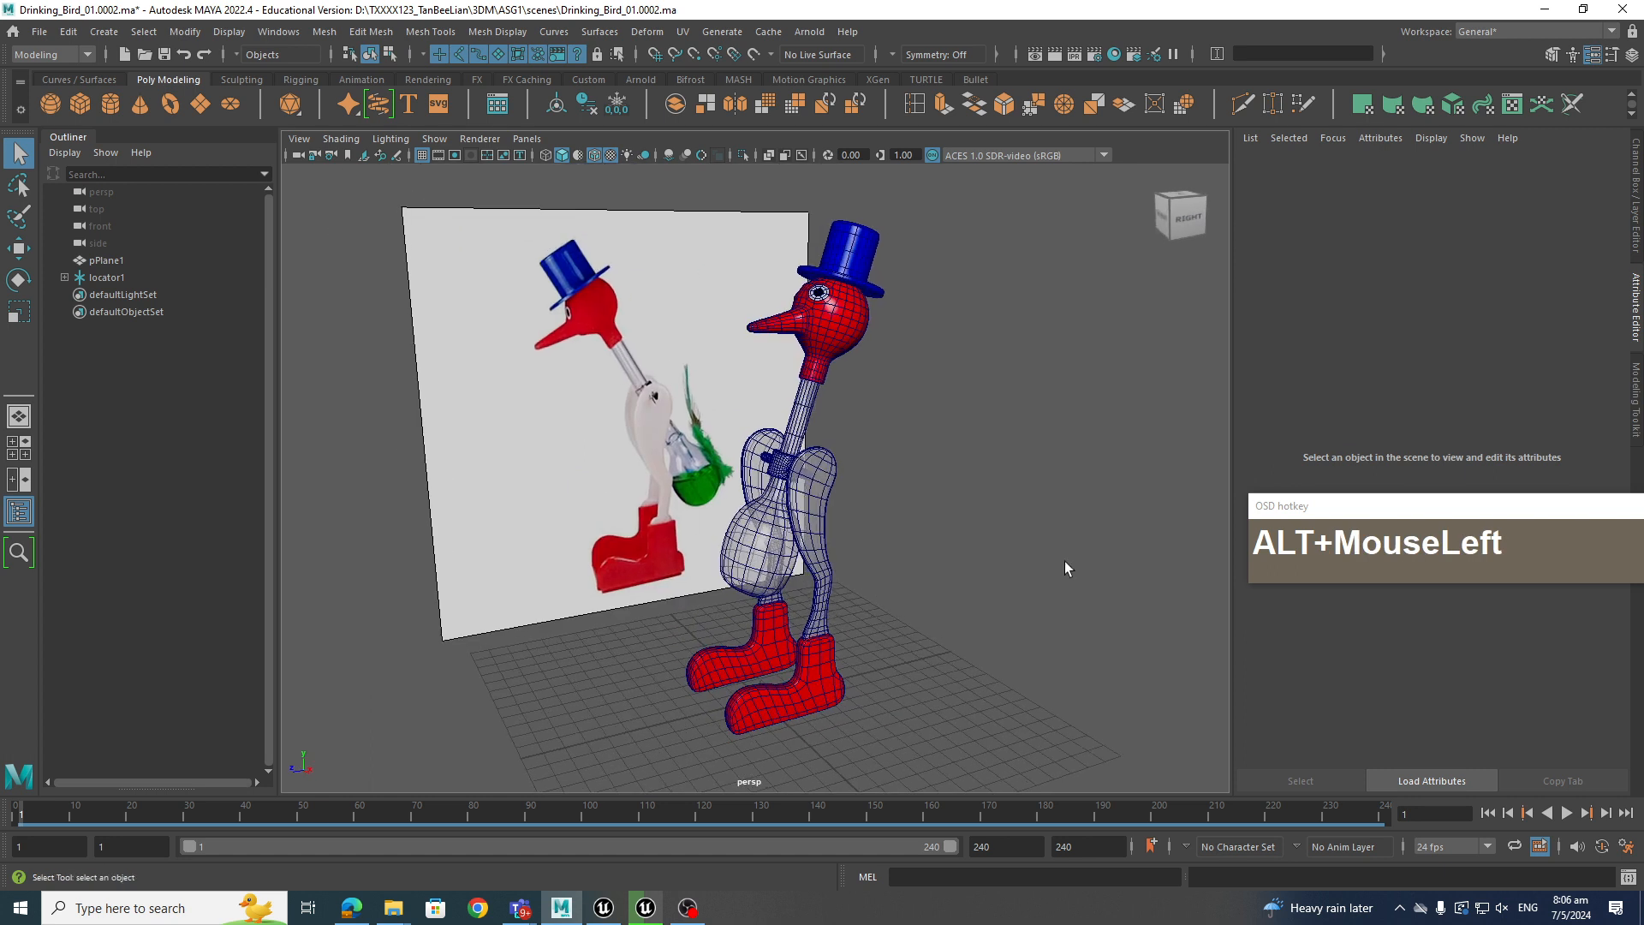
left_click_drag(853, 671, 917, 690, "alt")
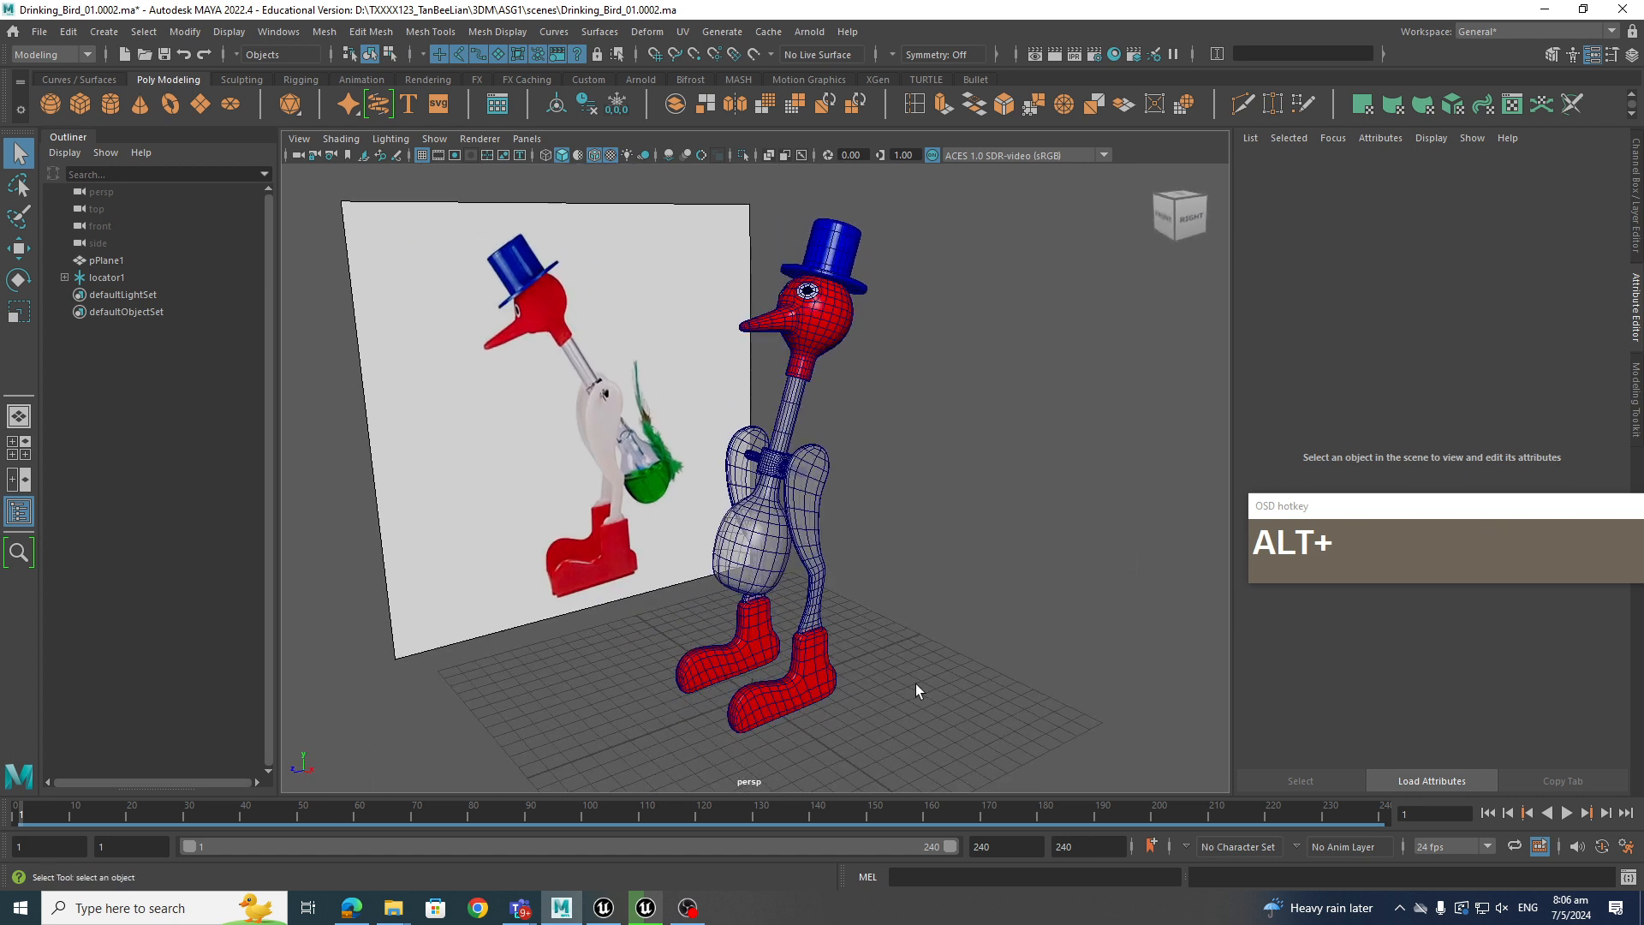
left_click_drag(938, 567, 940, 603, "alt")
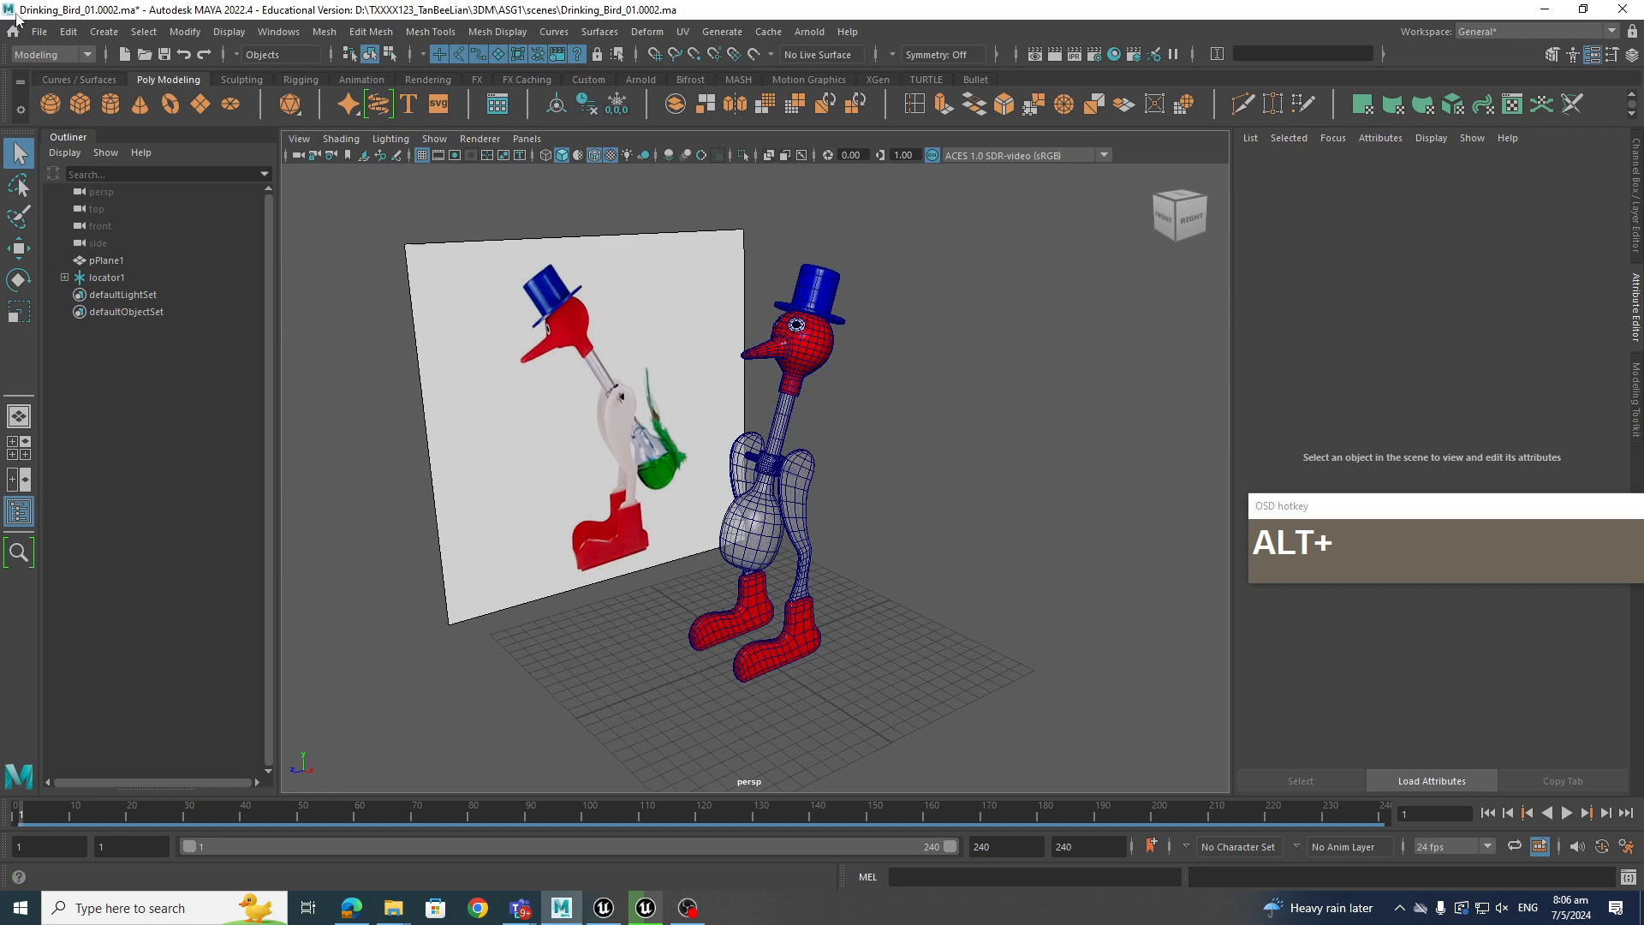
left_click(39, 31)
left_click(69, 67)
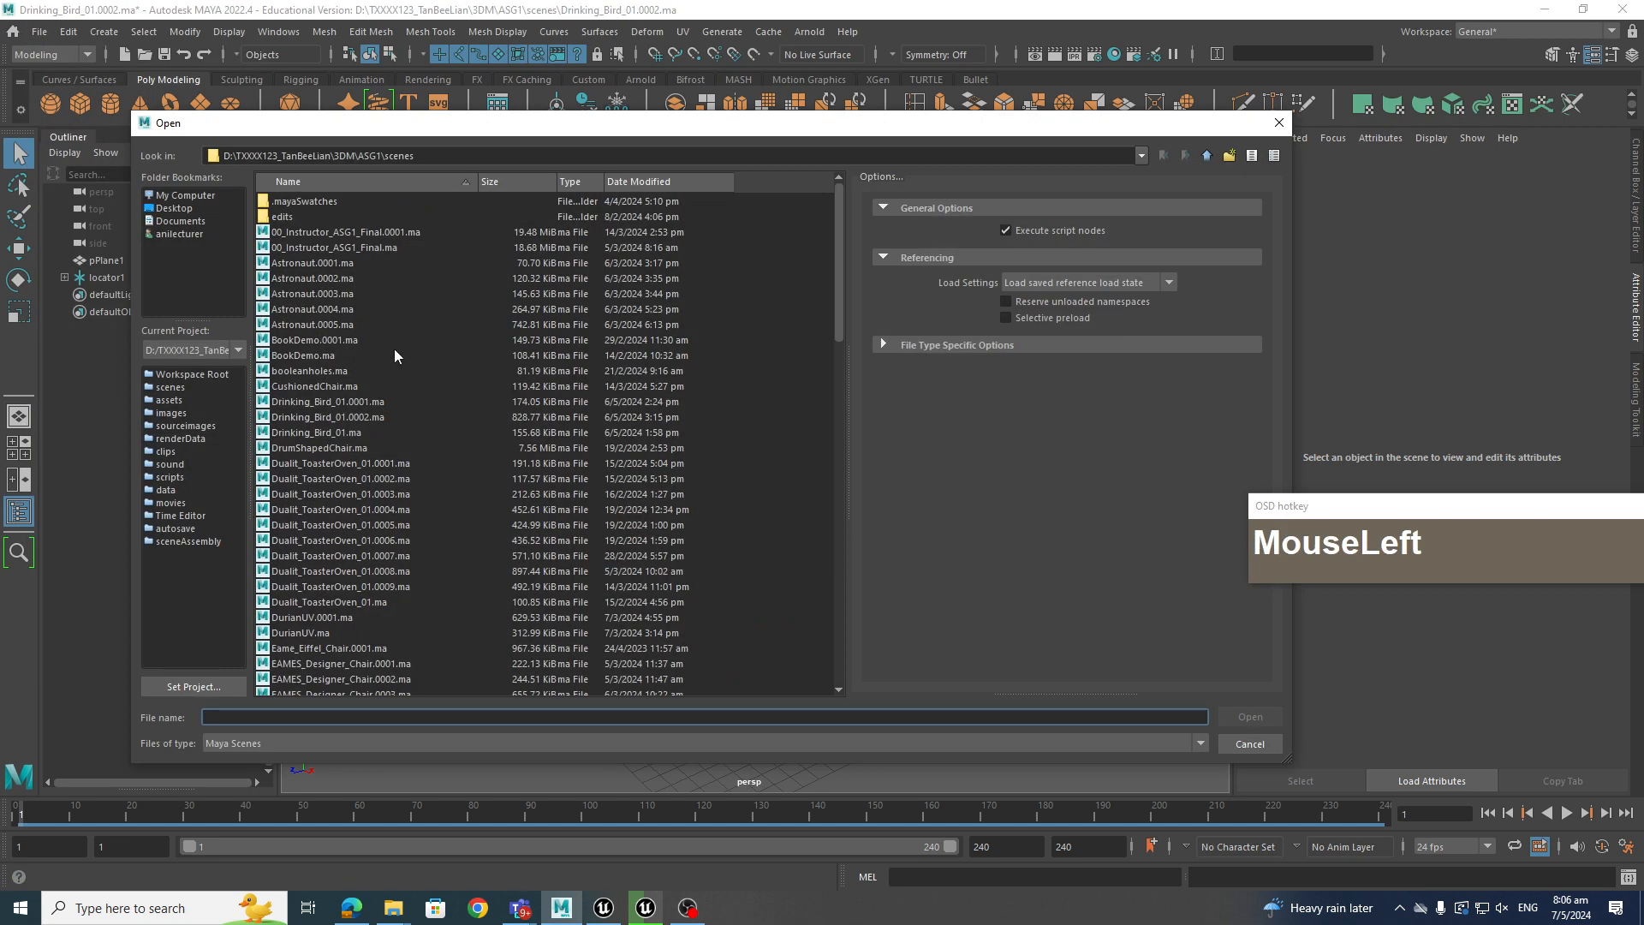
double_click(375, 419)
left_click(824, 458)
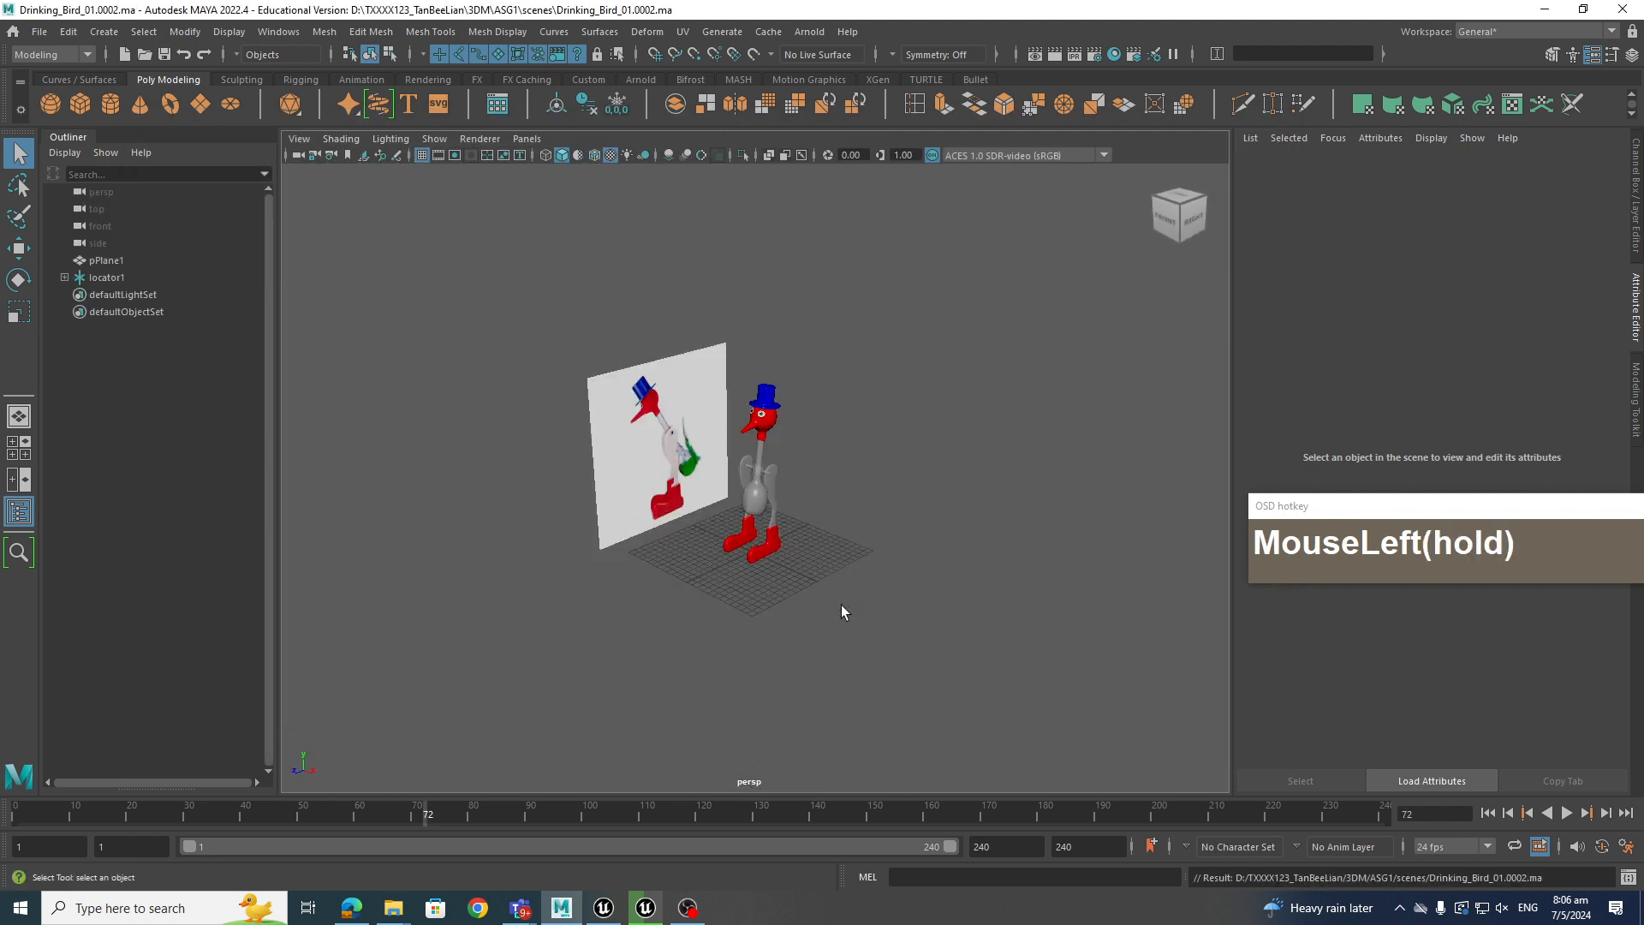
Scrub the bird's animation back to frame 1 and pick the body and legs to examine how the parts are grouped
left_click_drag(116, 813, 0, 827)
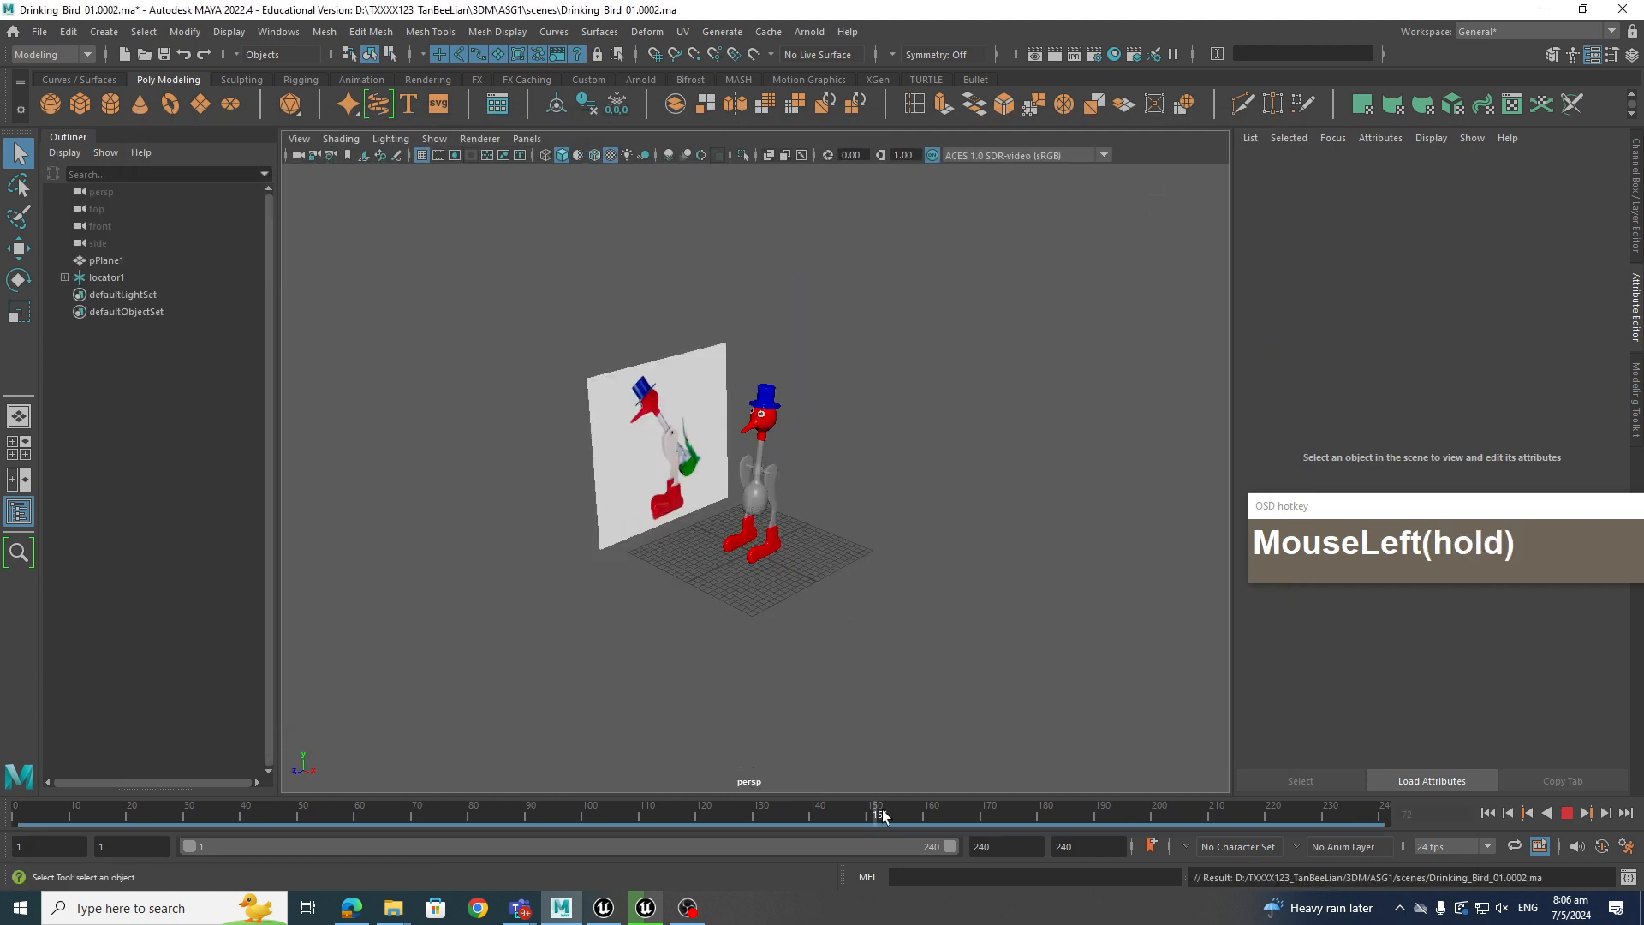
scroll(696, 604, "up", 5)
left_click(735, 613)
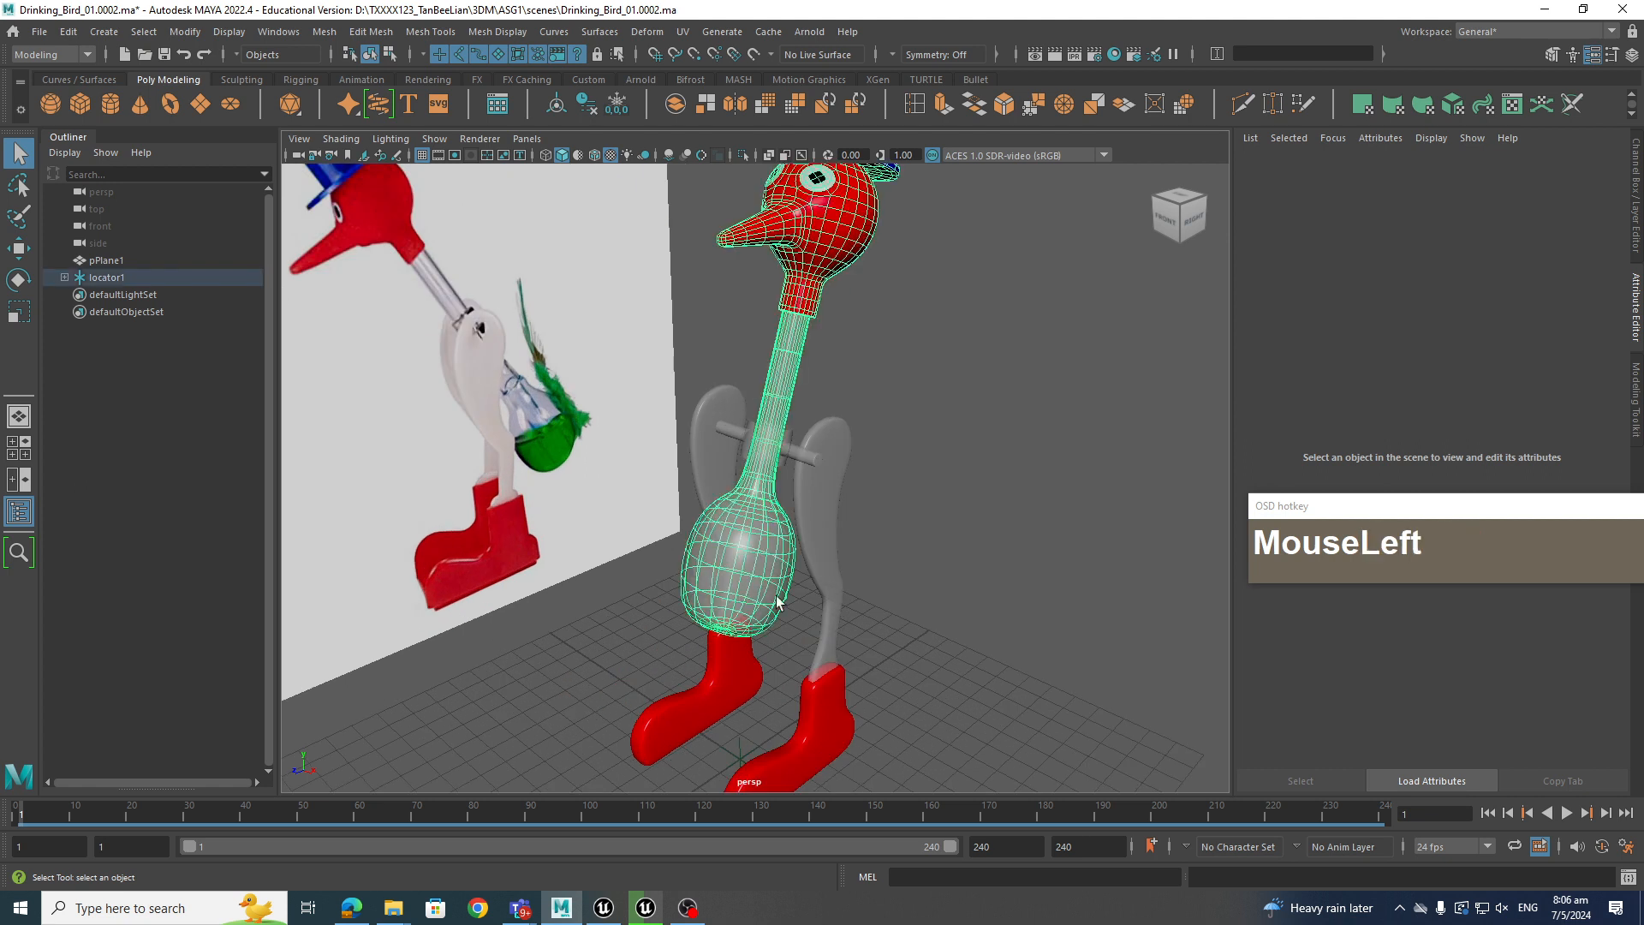
left_click(831, 712)
left_click(680, 696)
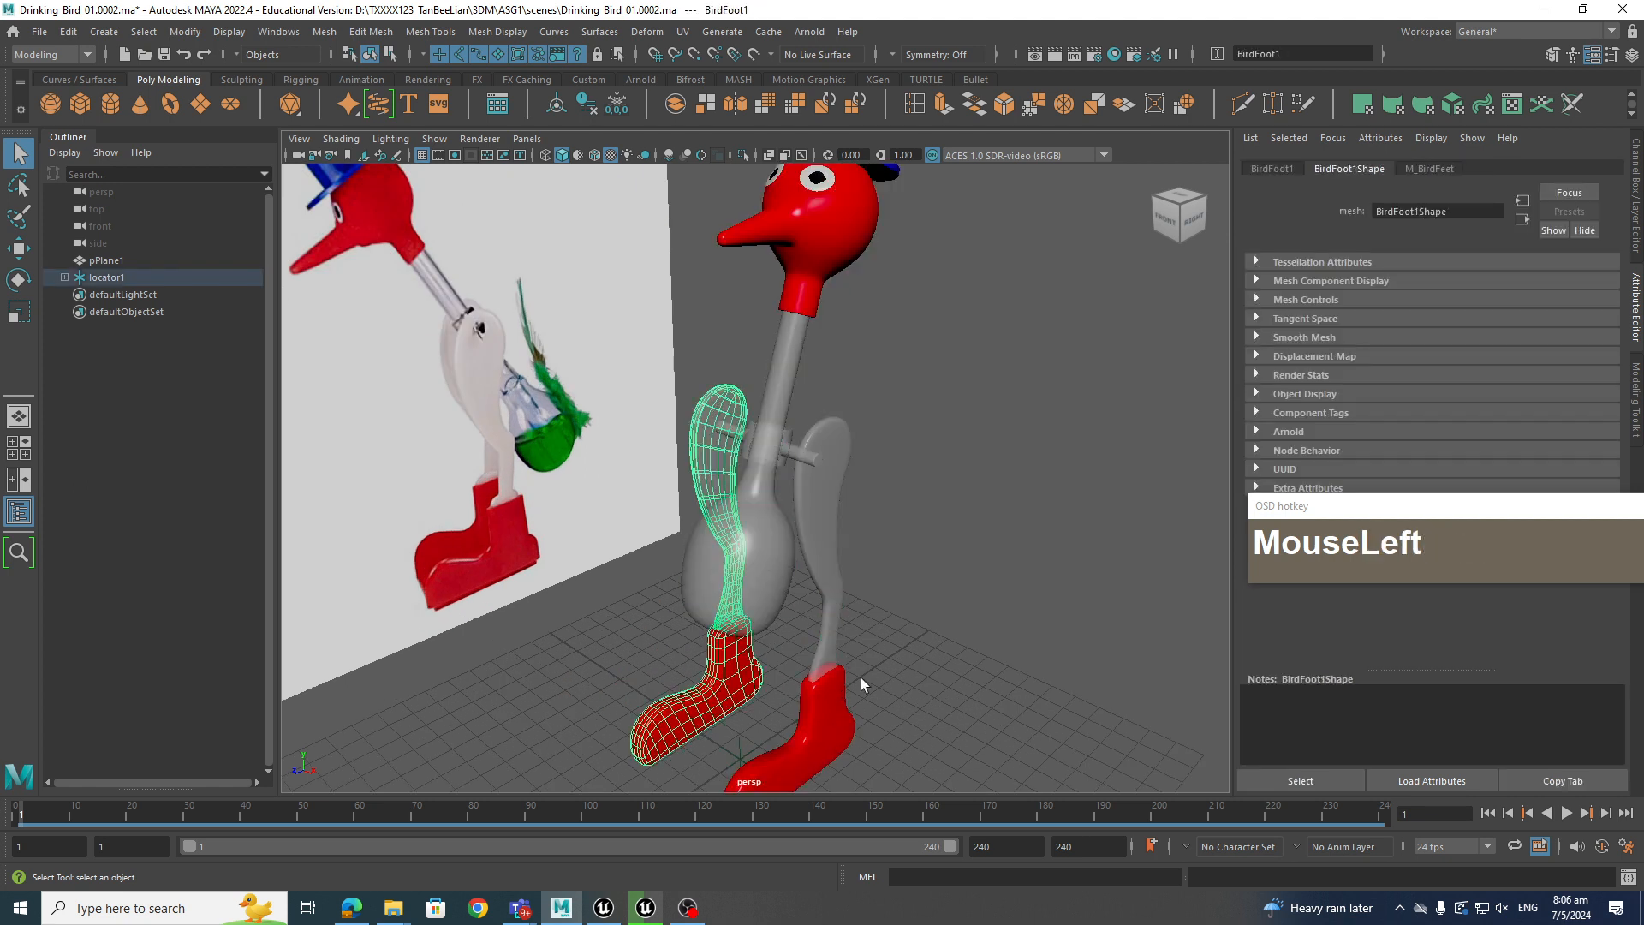
left_click(844, 651)
scroll(865, 701, "down", 4)
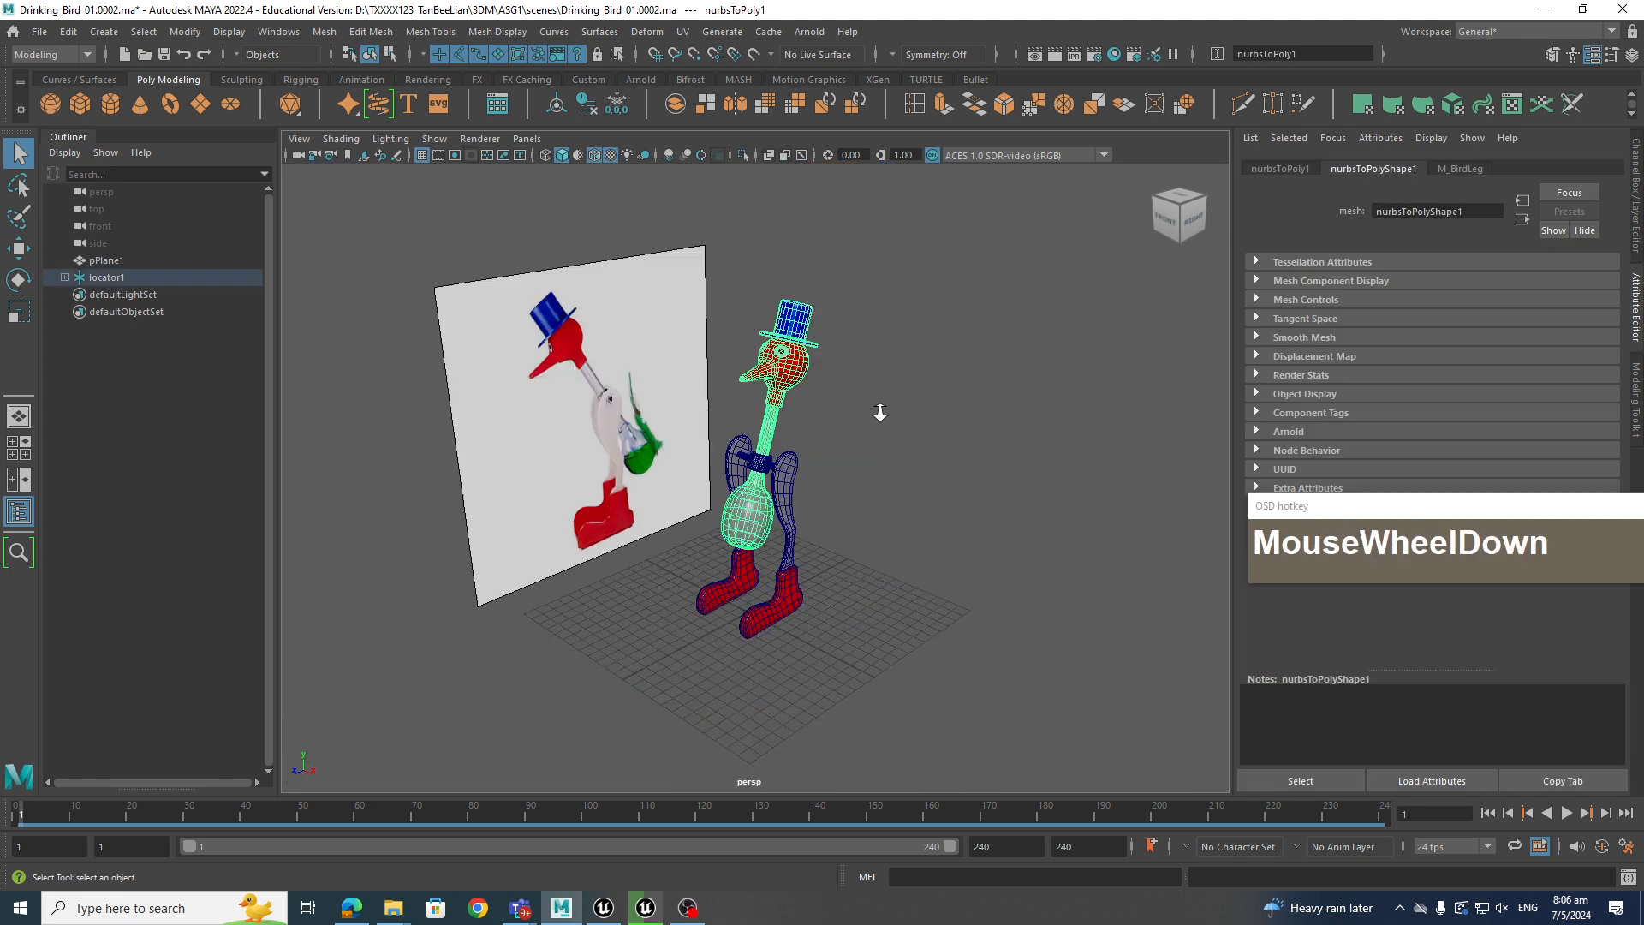
Select the pivot crossbar on the bird's neck and enlarge the time slider to expose its keyframes
scroll(942, 467, "up", 4)
left_click(801, 464, "shift")
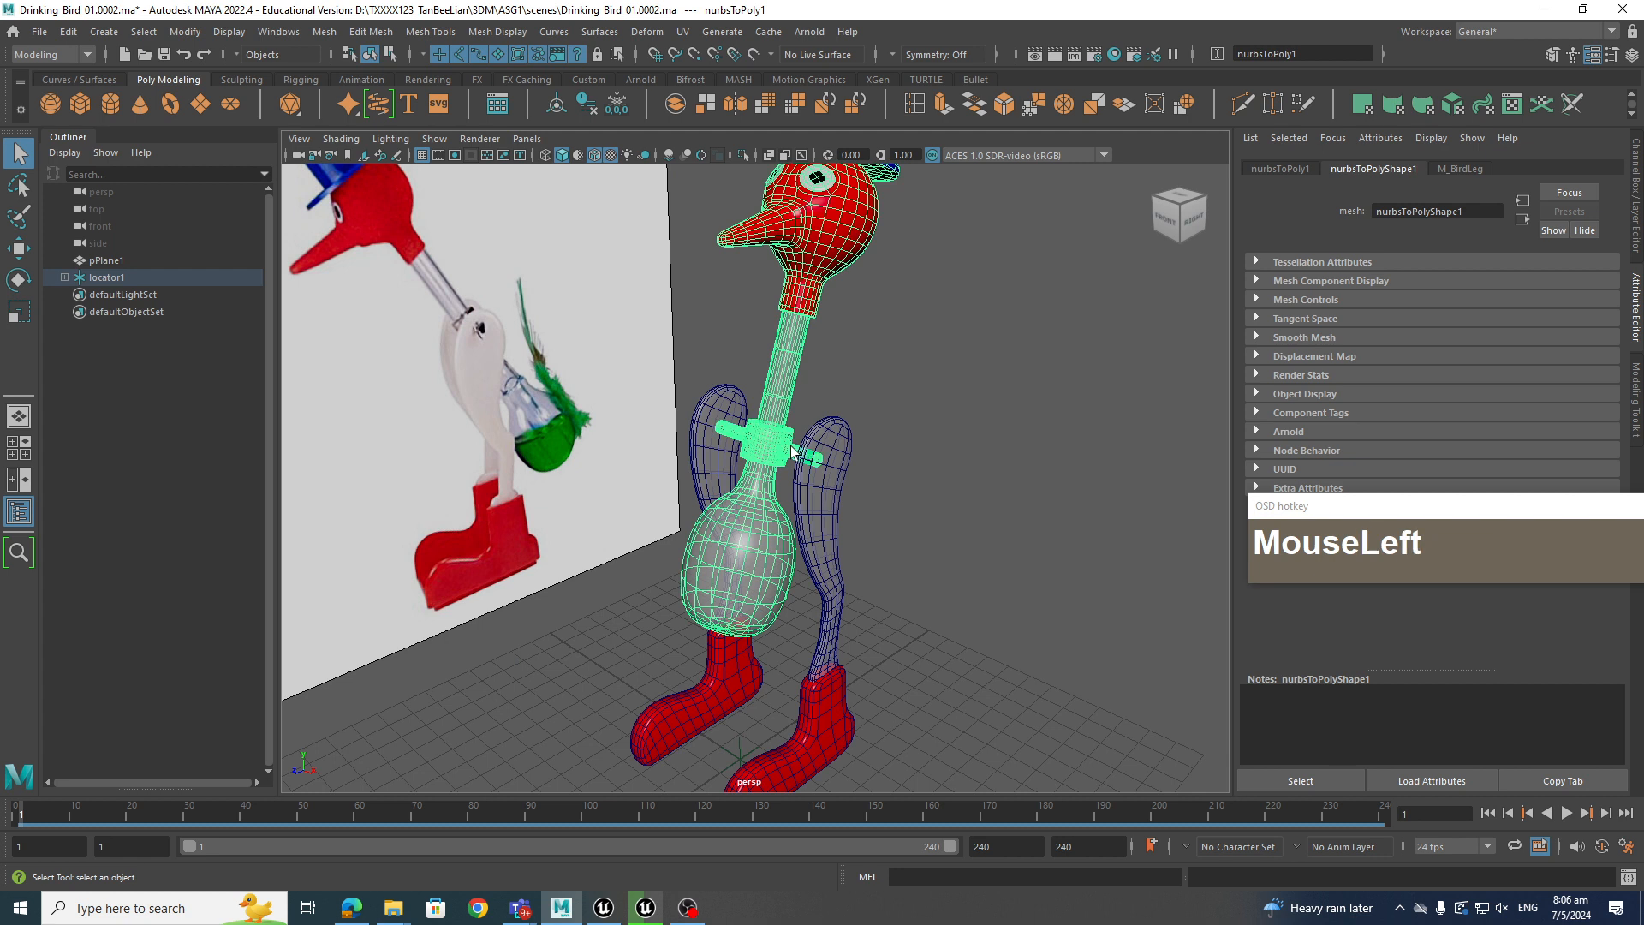
left_click_drag(690, 796, 691, 623)
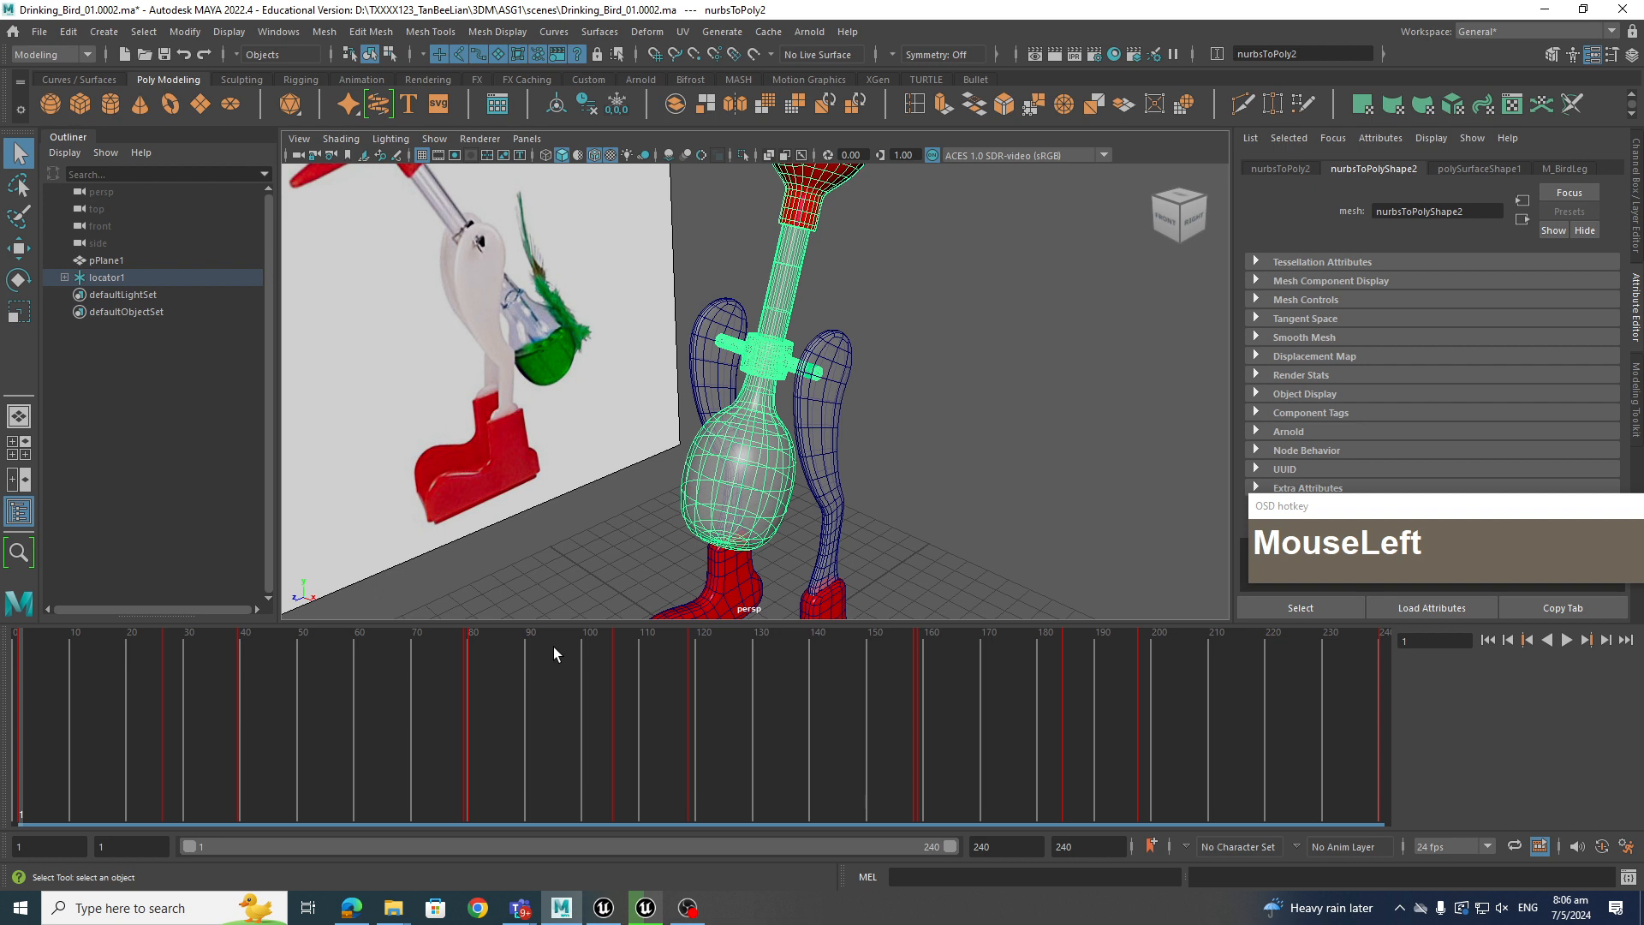
left_click_drag(557, 622, 562, 674)
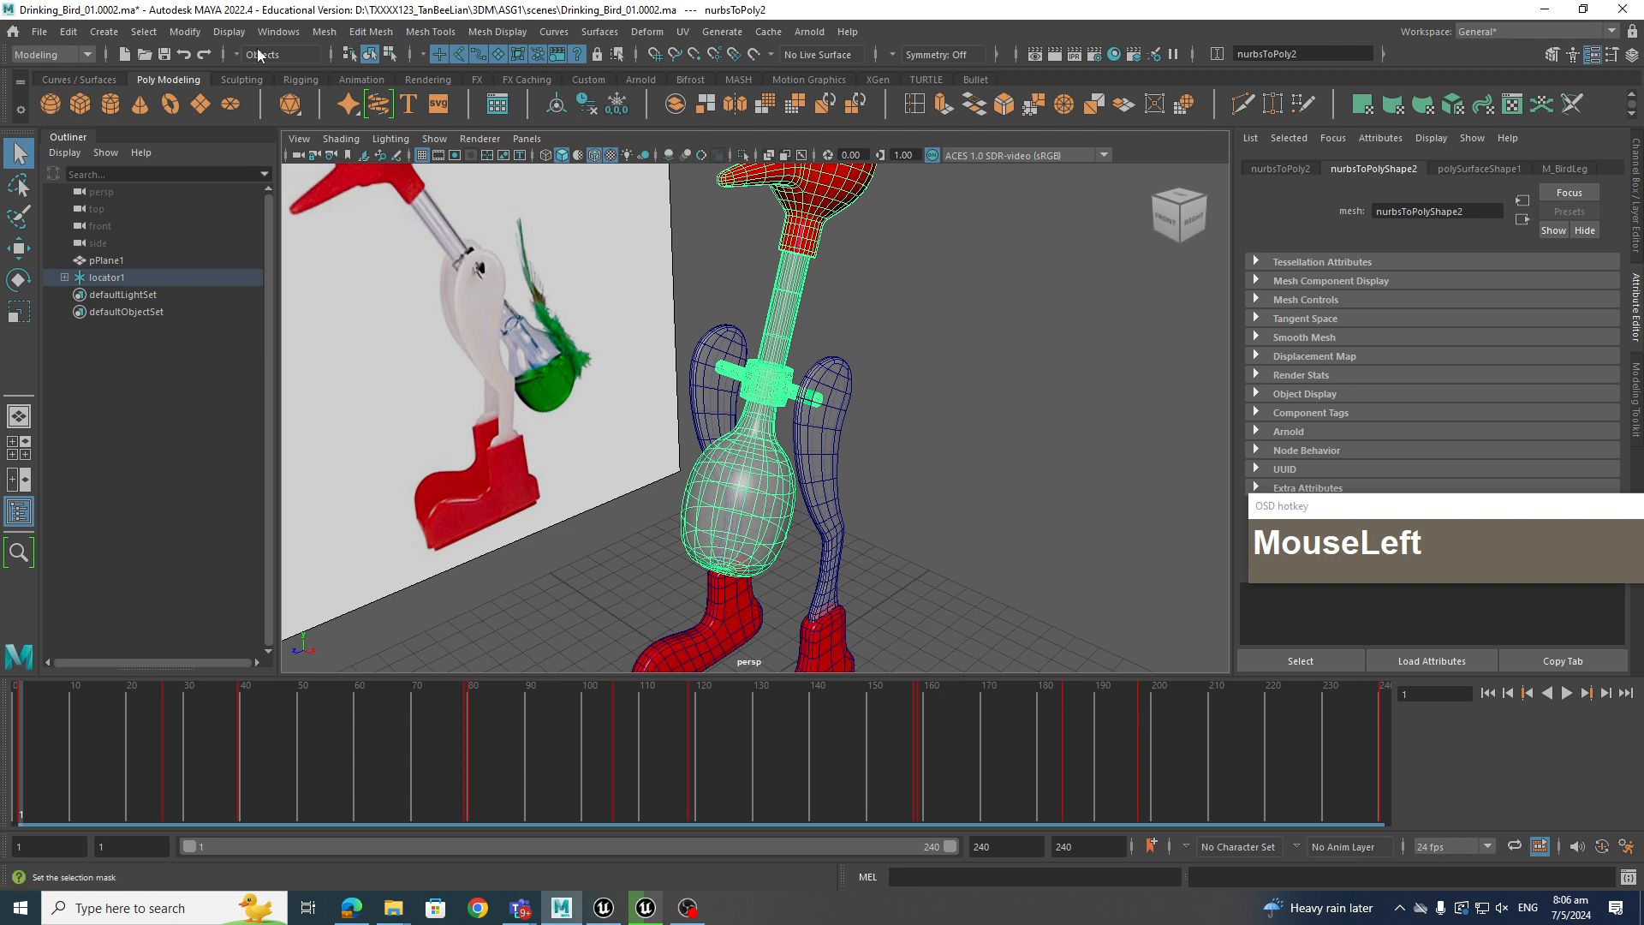
Open the Dope Sheet for the selected pivot piece, widening and repositioning it to show the whole range of keys
left_click(279, 33)
mouse_move(340, 154)
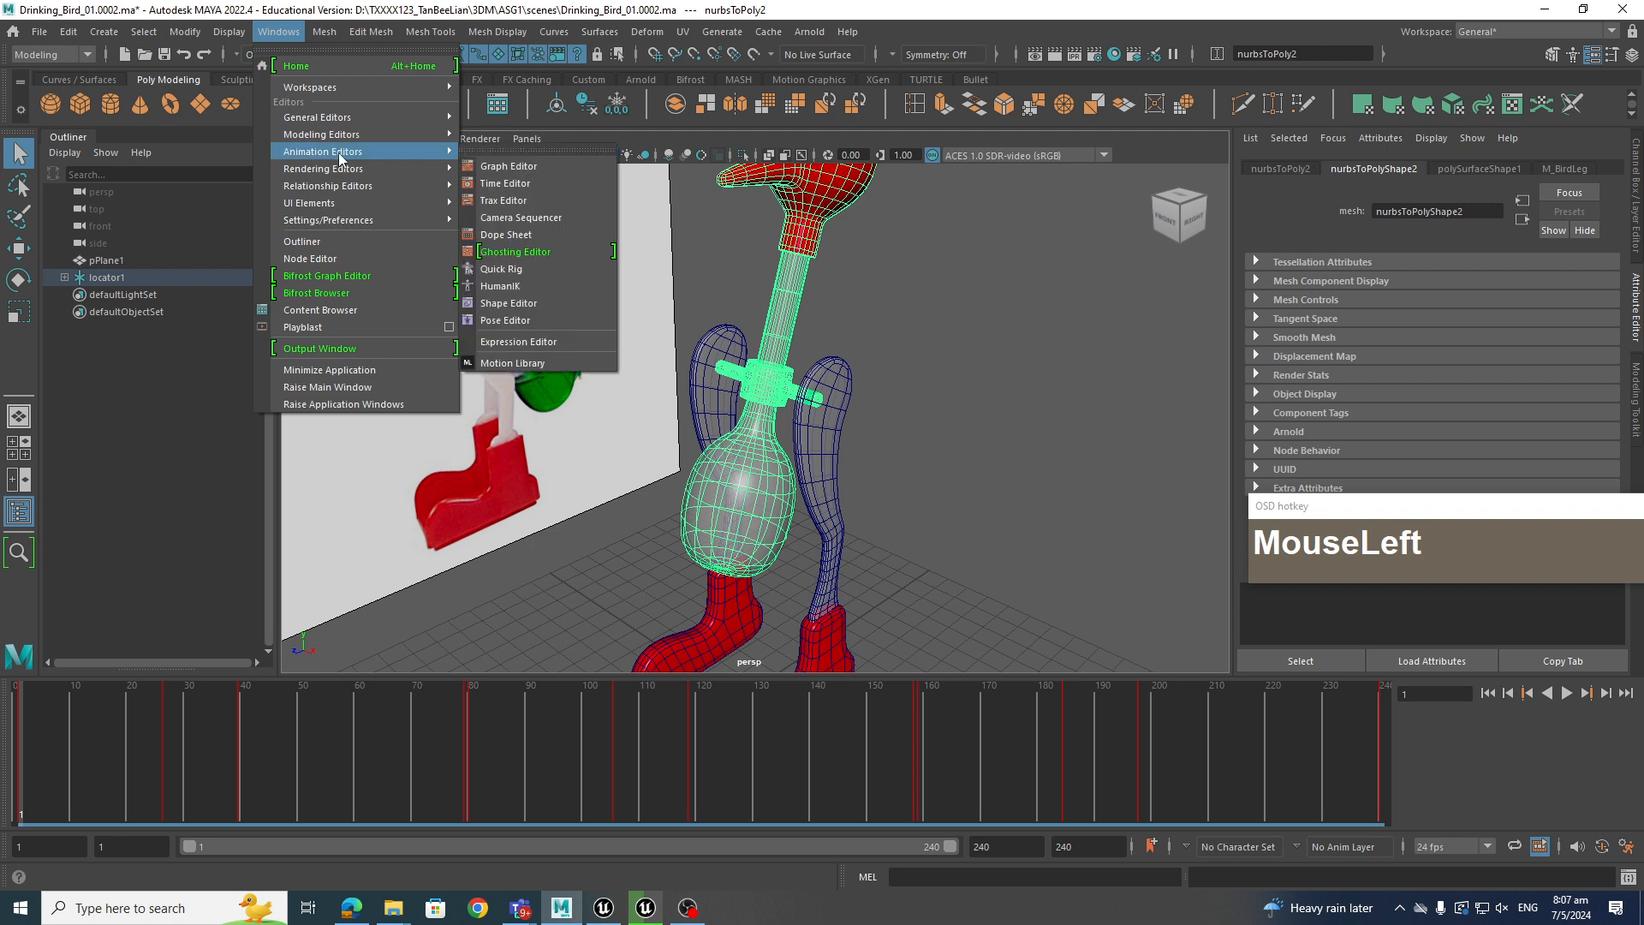
left_click(510, 235)
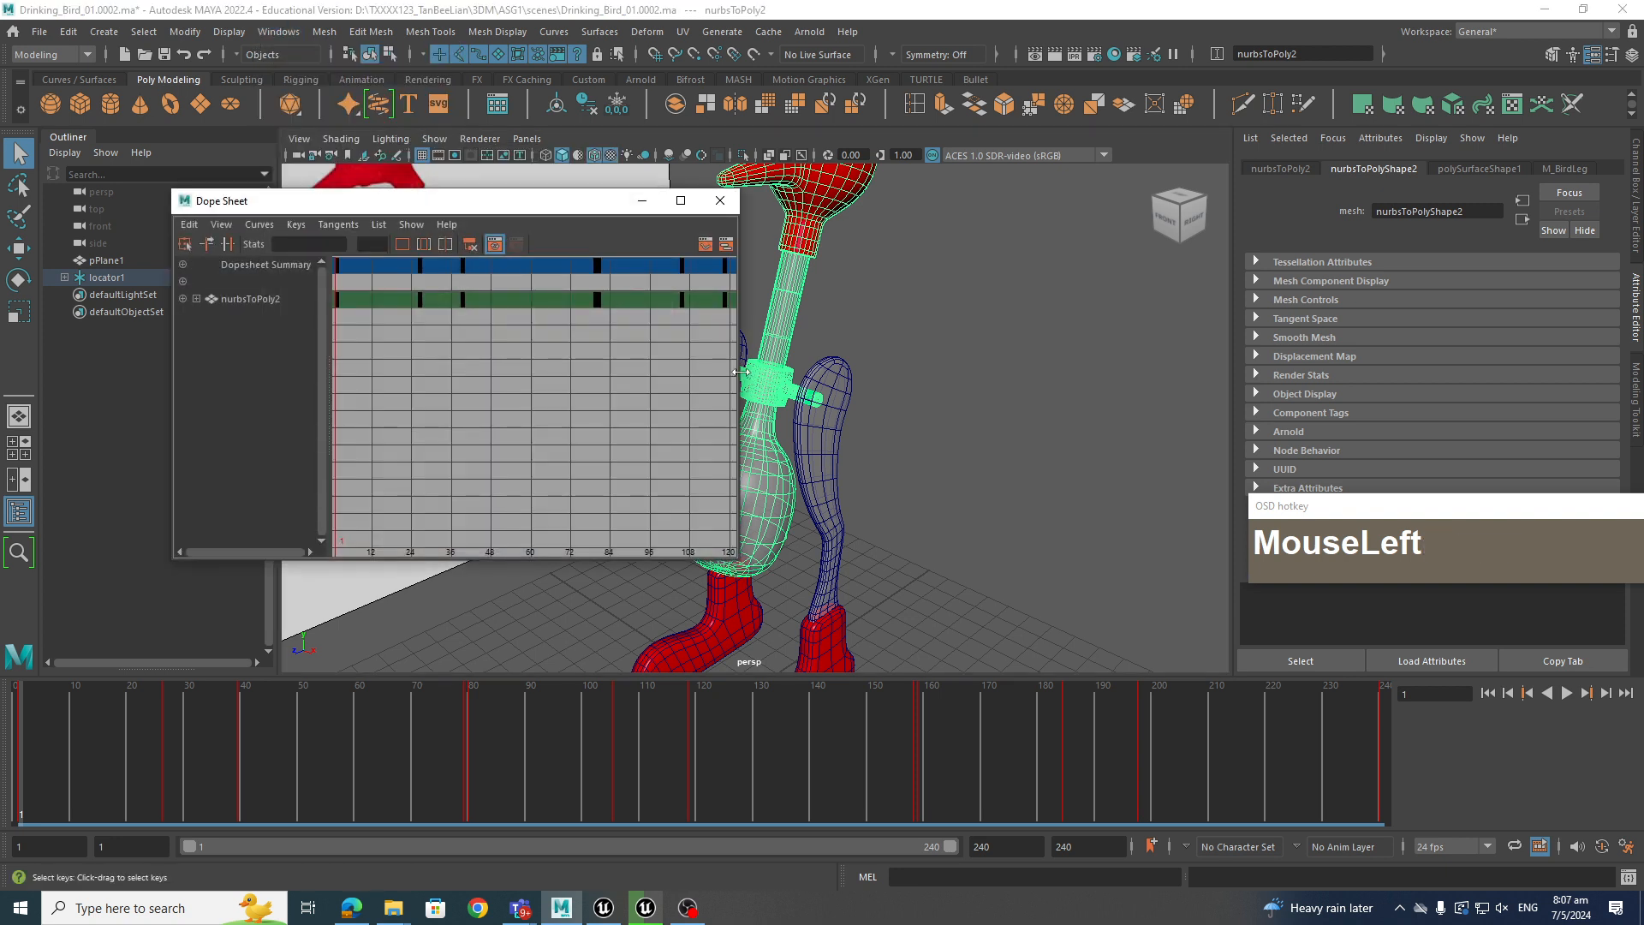
left_click_drag(741, 372, 1203, 373)
scroll(935, 392, "down", 2)
scroll(933, 392, "up", 1)
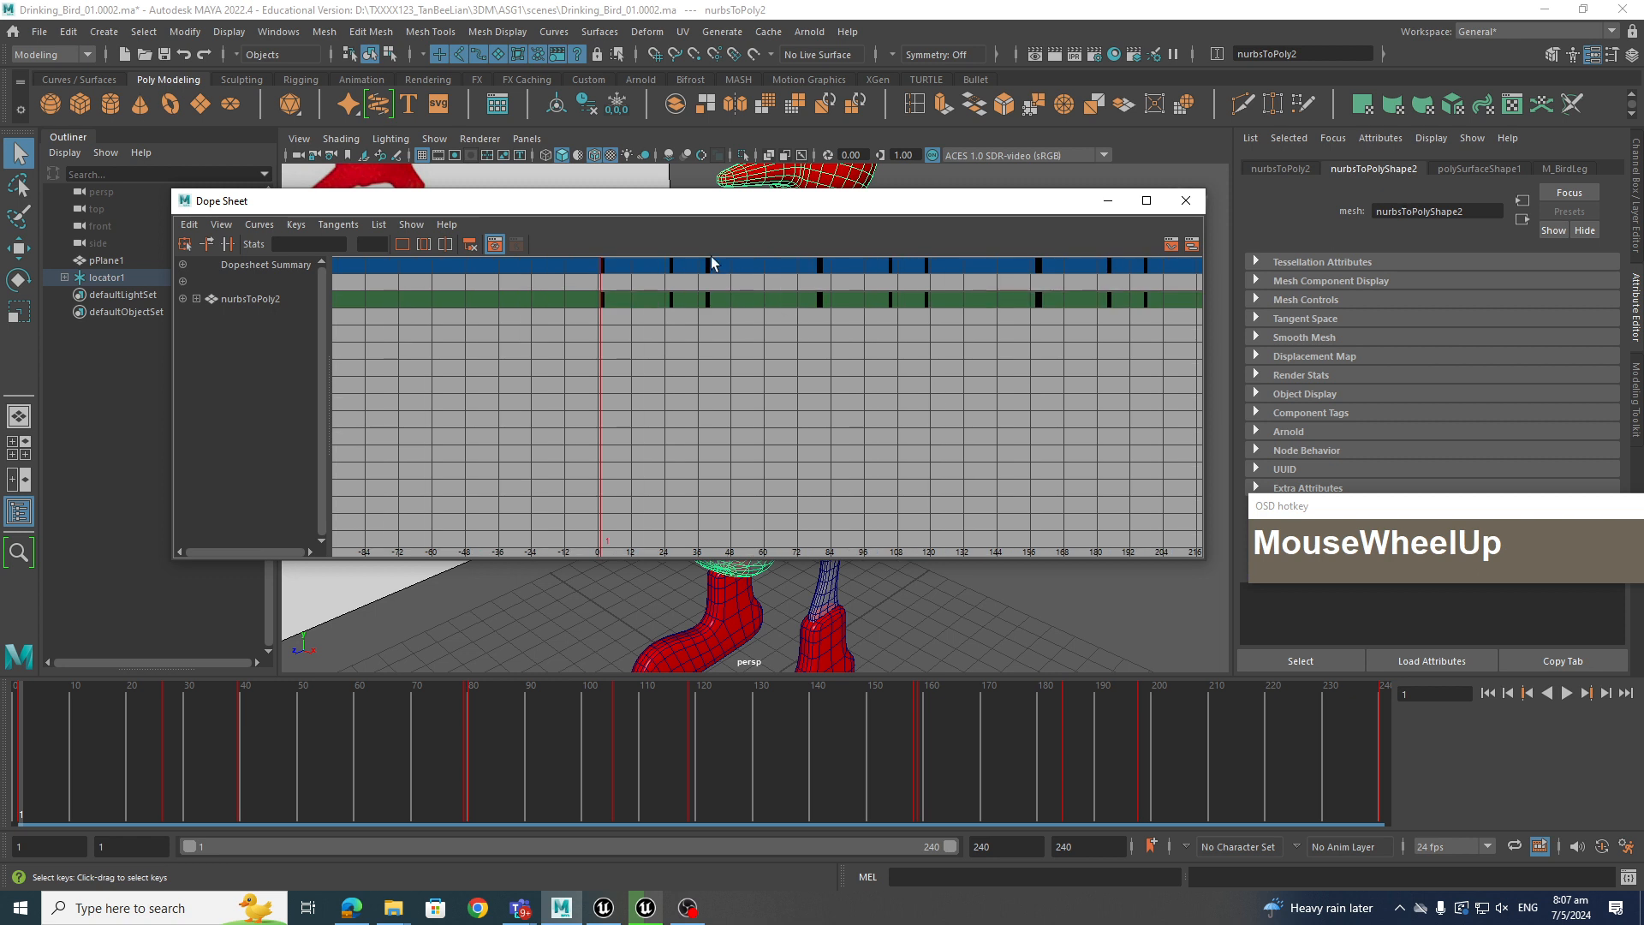
left_click_drag(710, 201, 593, 239)
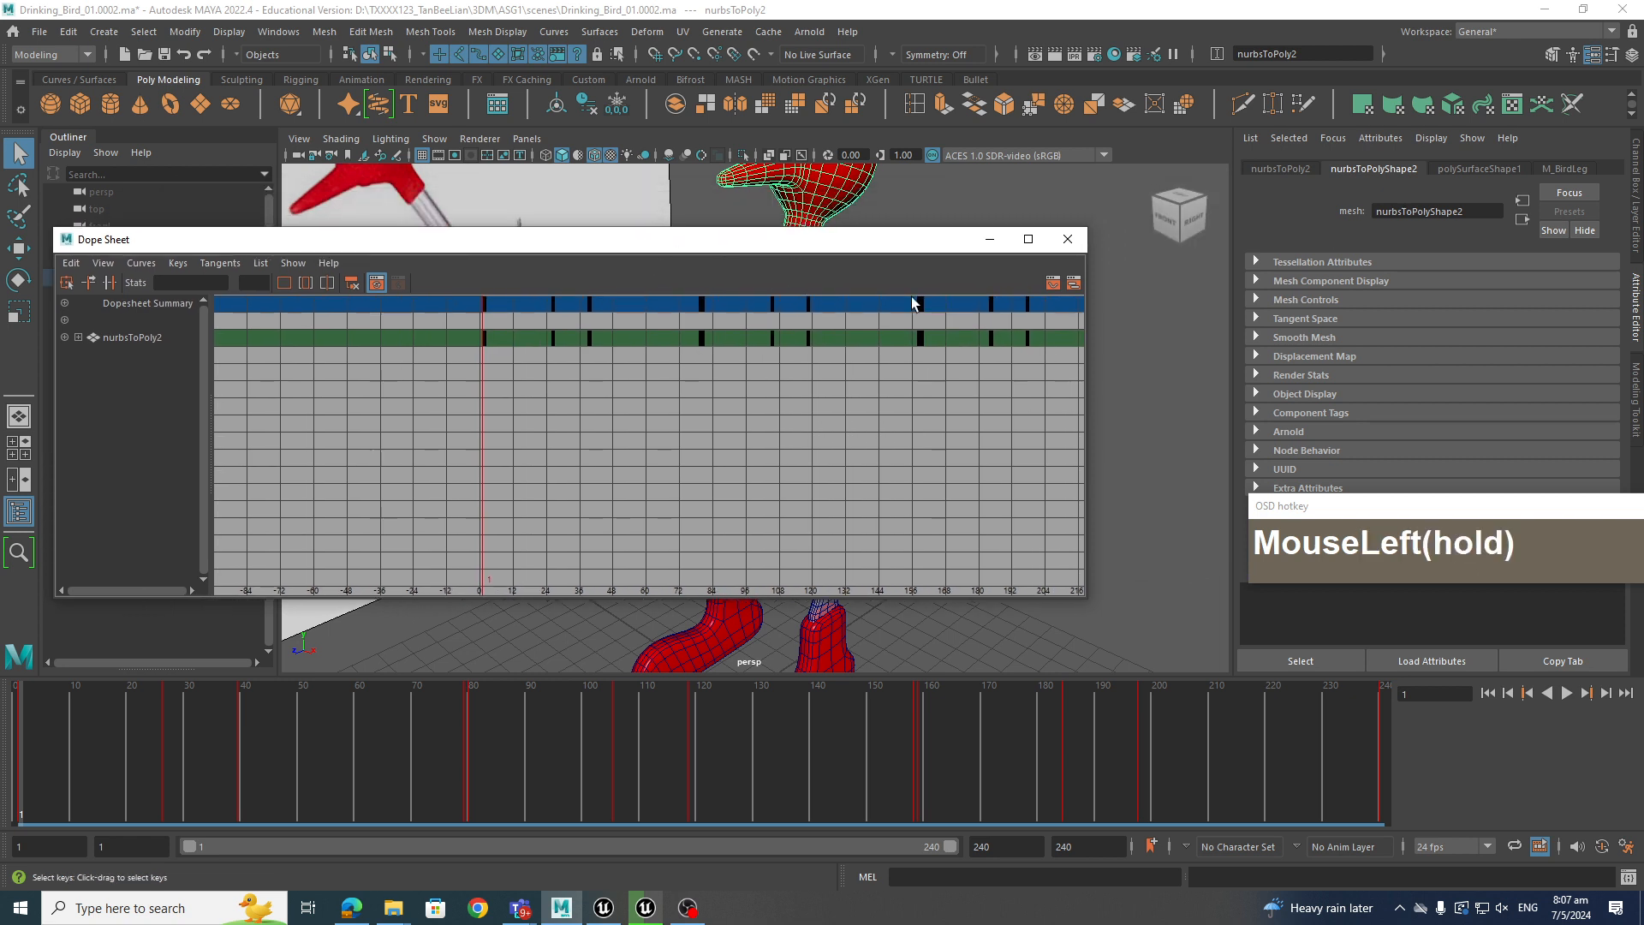
Delete all displayed keyframes of nurbsToPoly2, from frame 1 onward, in the Dope Sheet and minimize its window
left_click_drag(1059, 394, 567, 305)
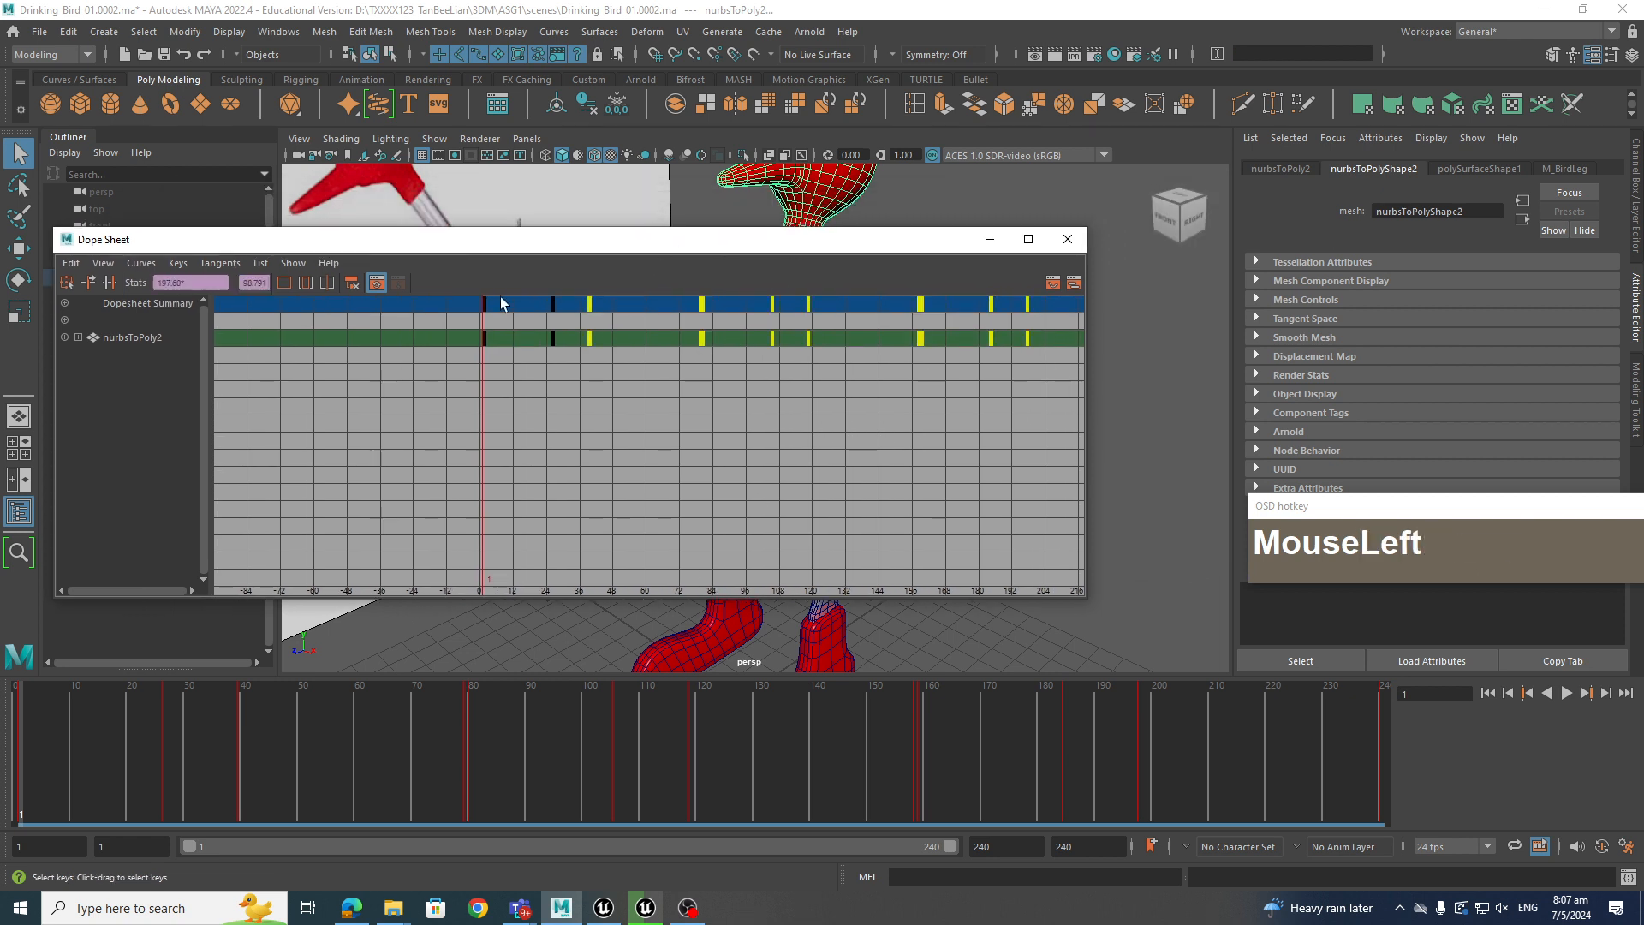
left_click(458, 307)
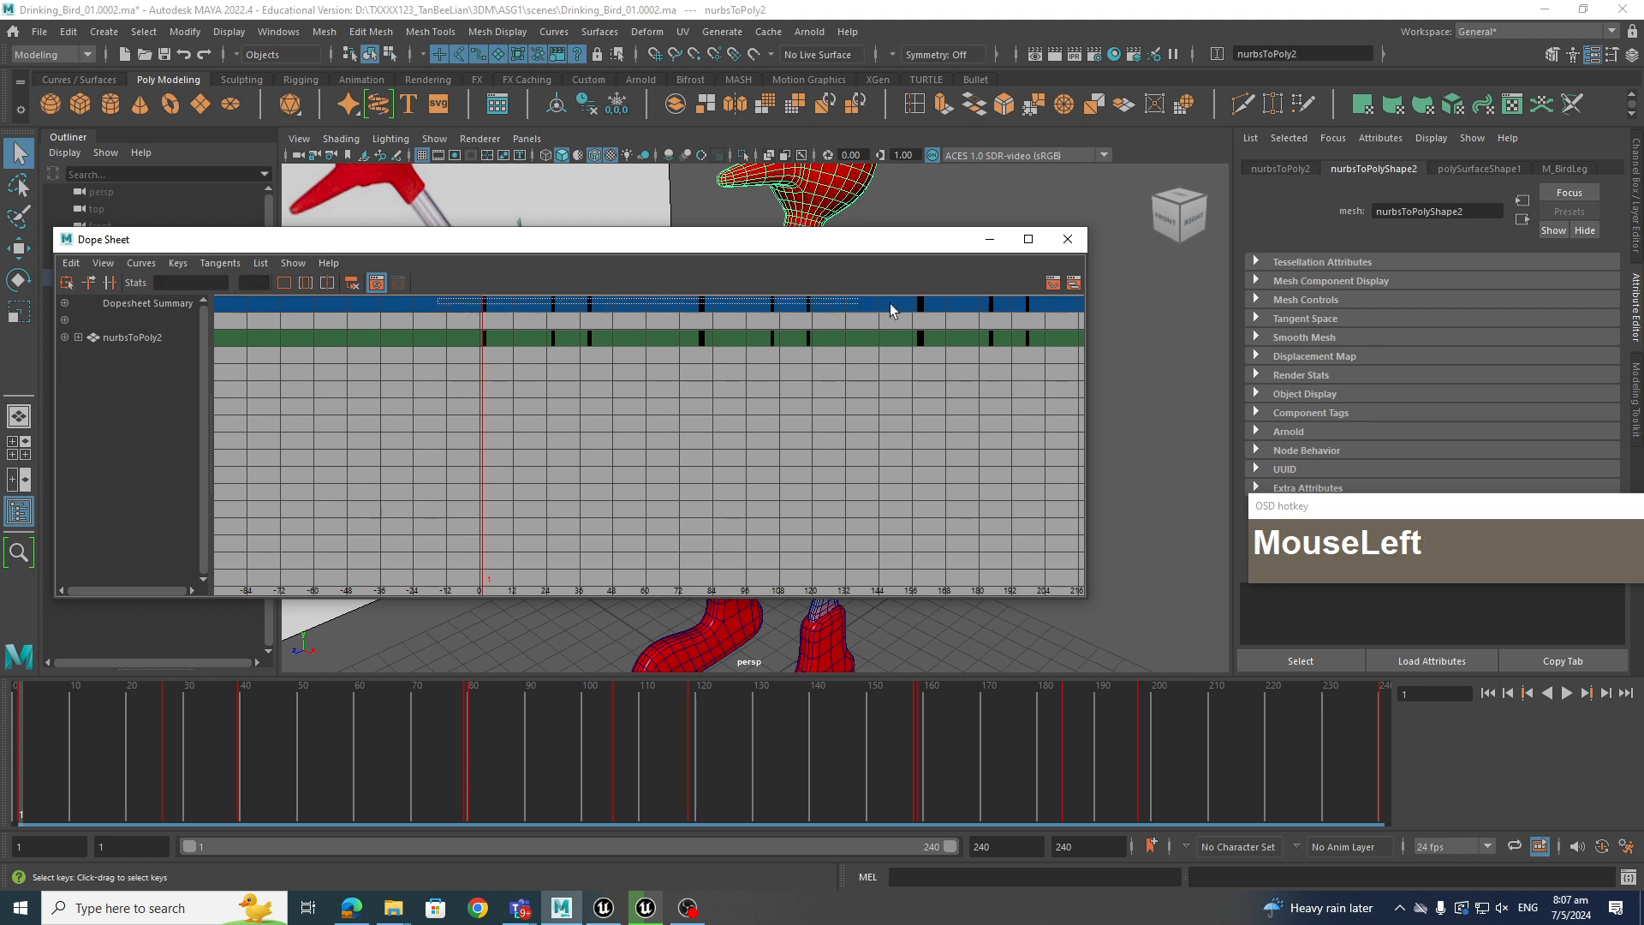
left_click_drag(891, 310, 1039, 305)
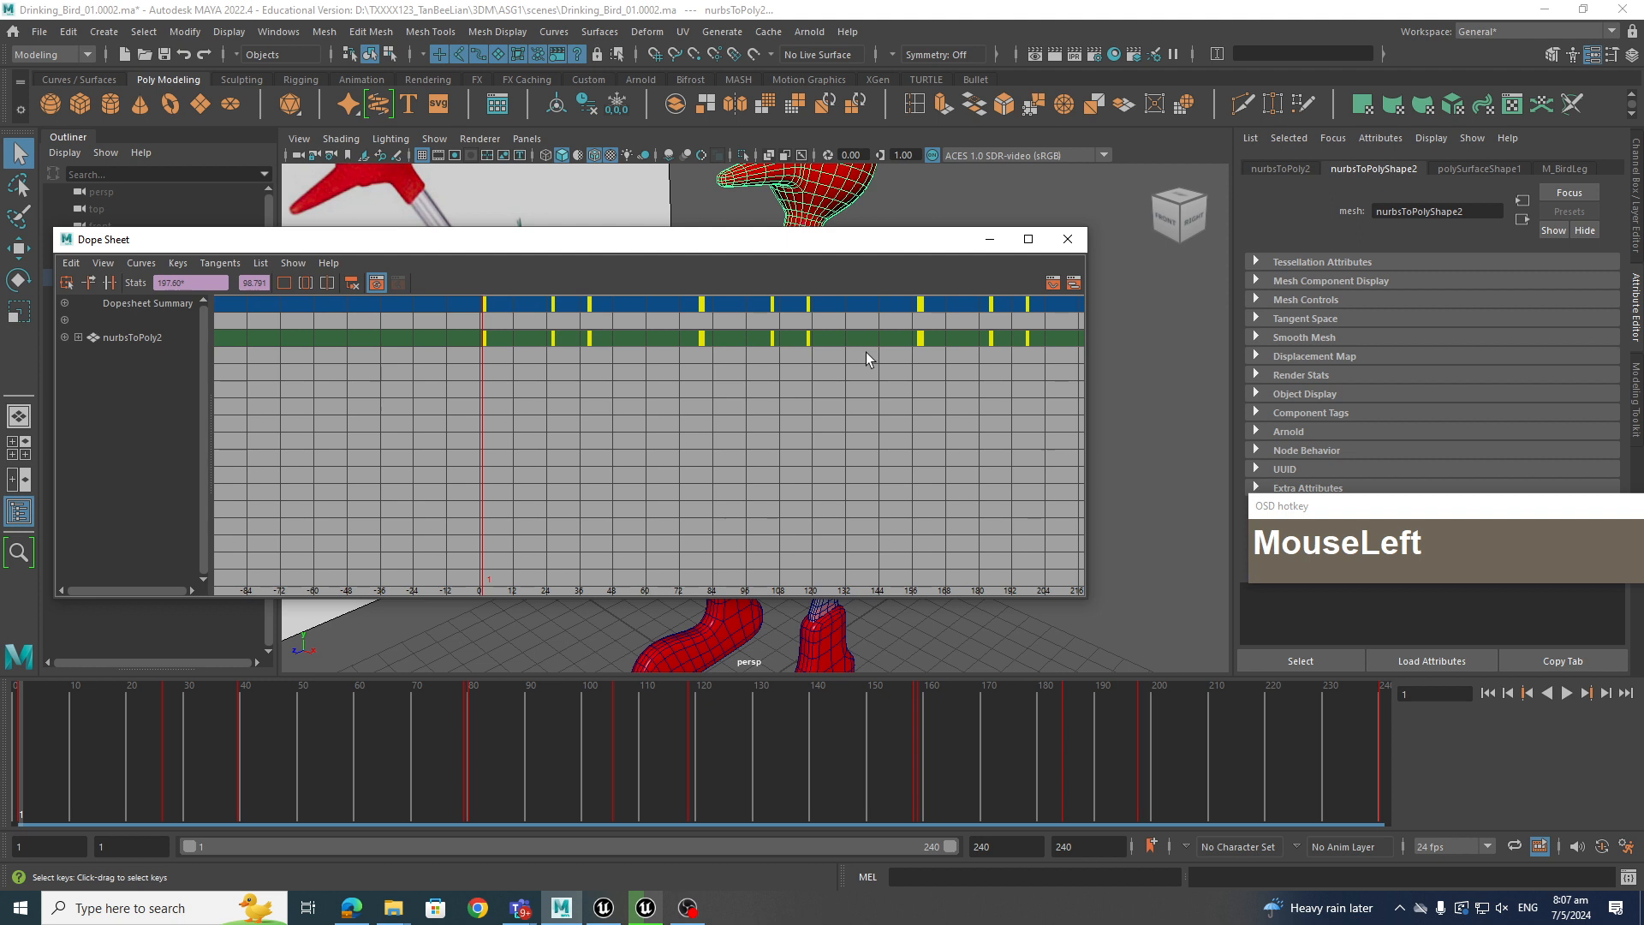
key("Delete")
left_click(989, 238)
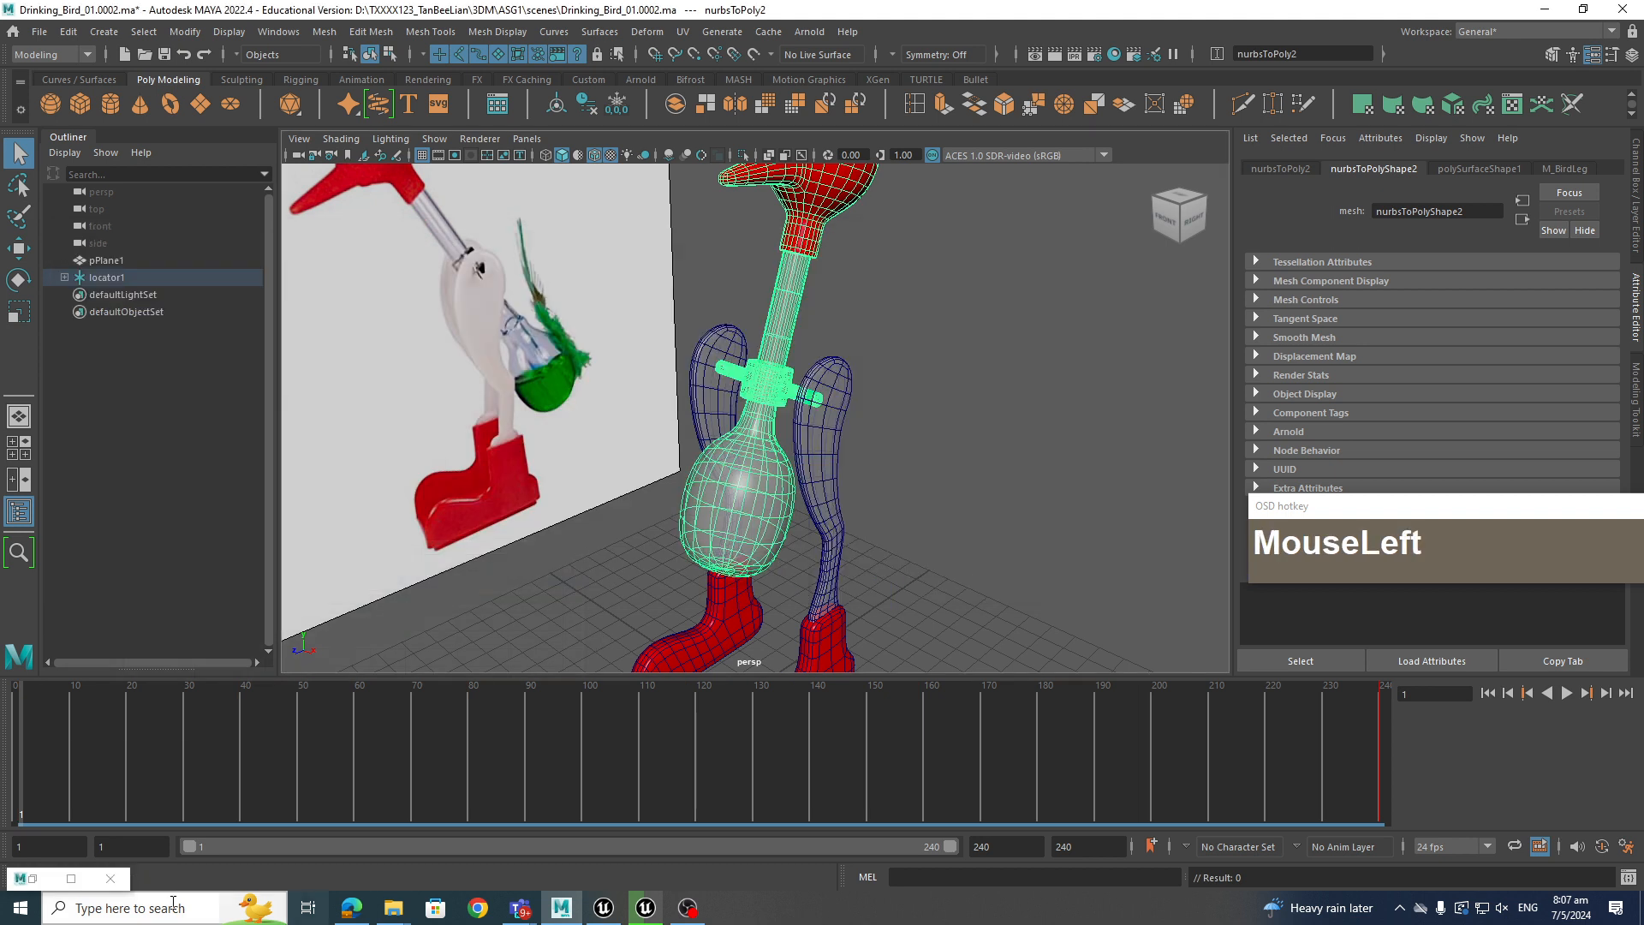
Select the locator between the bird's feet and expand locator1's hierarchy to show its child objects
scroll(837, 403, "up", 2)
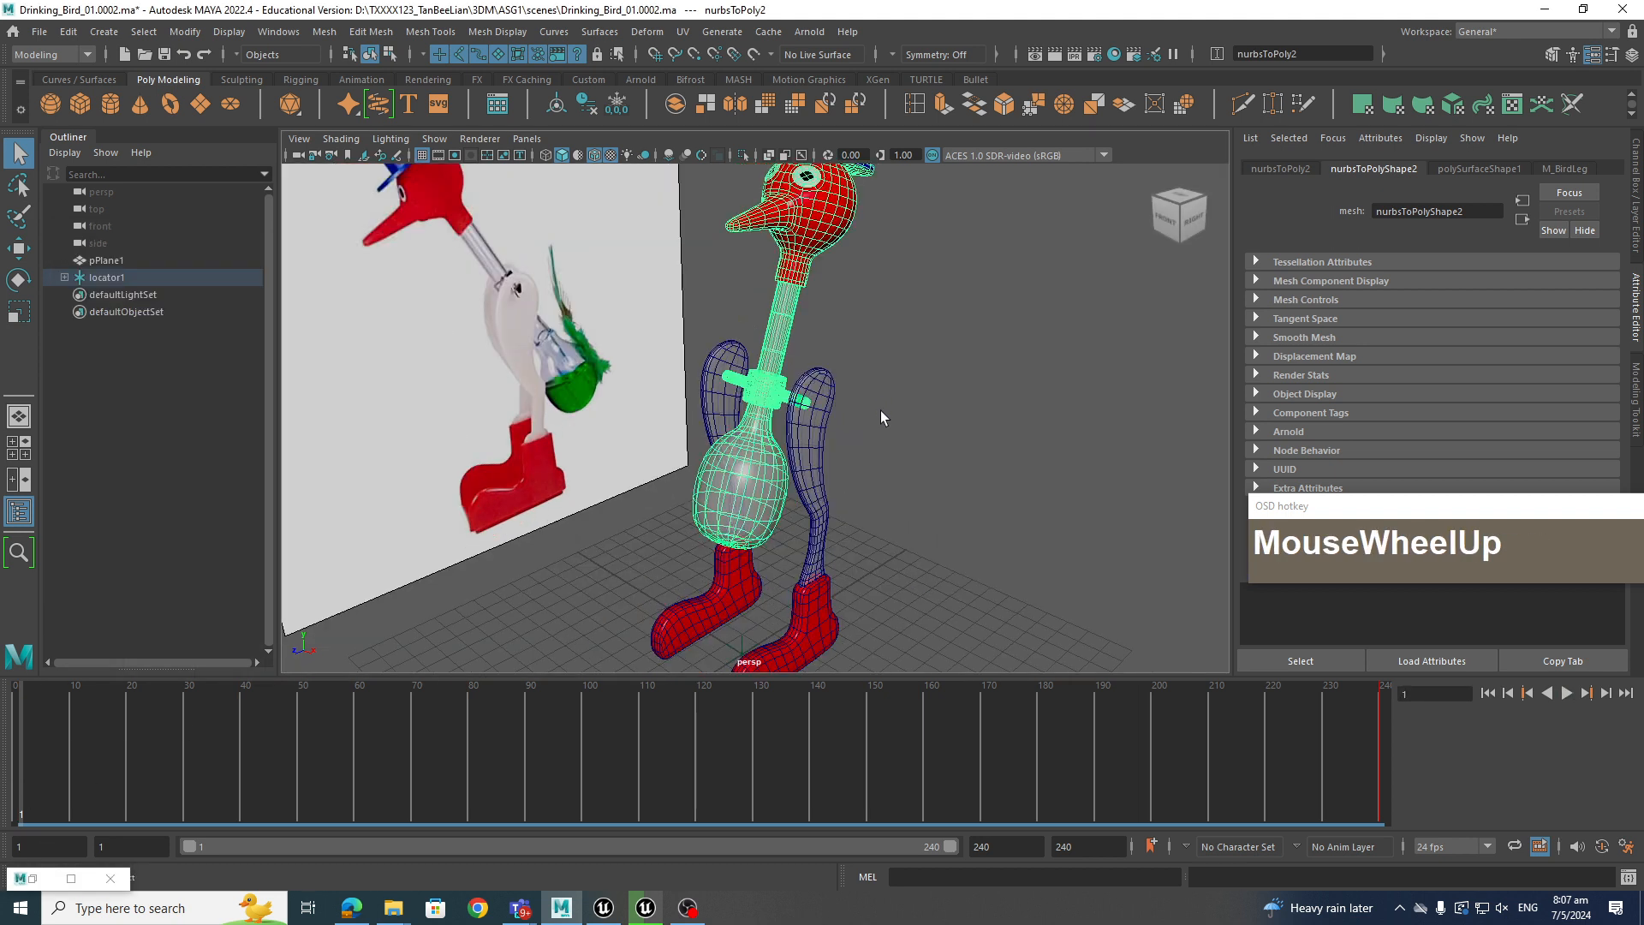
left_click_drag(880, 418, 873, 455, "alt")
middle_click_drag(873, 454, 873, 417, "alt")
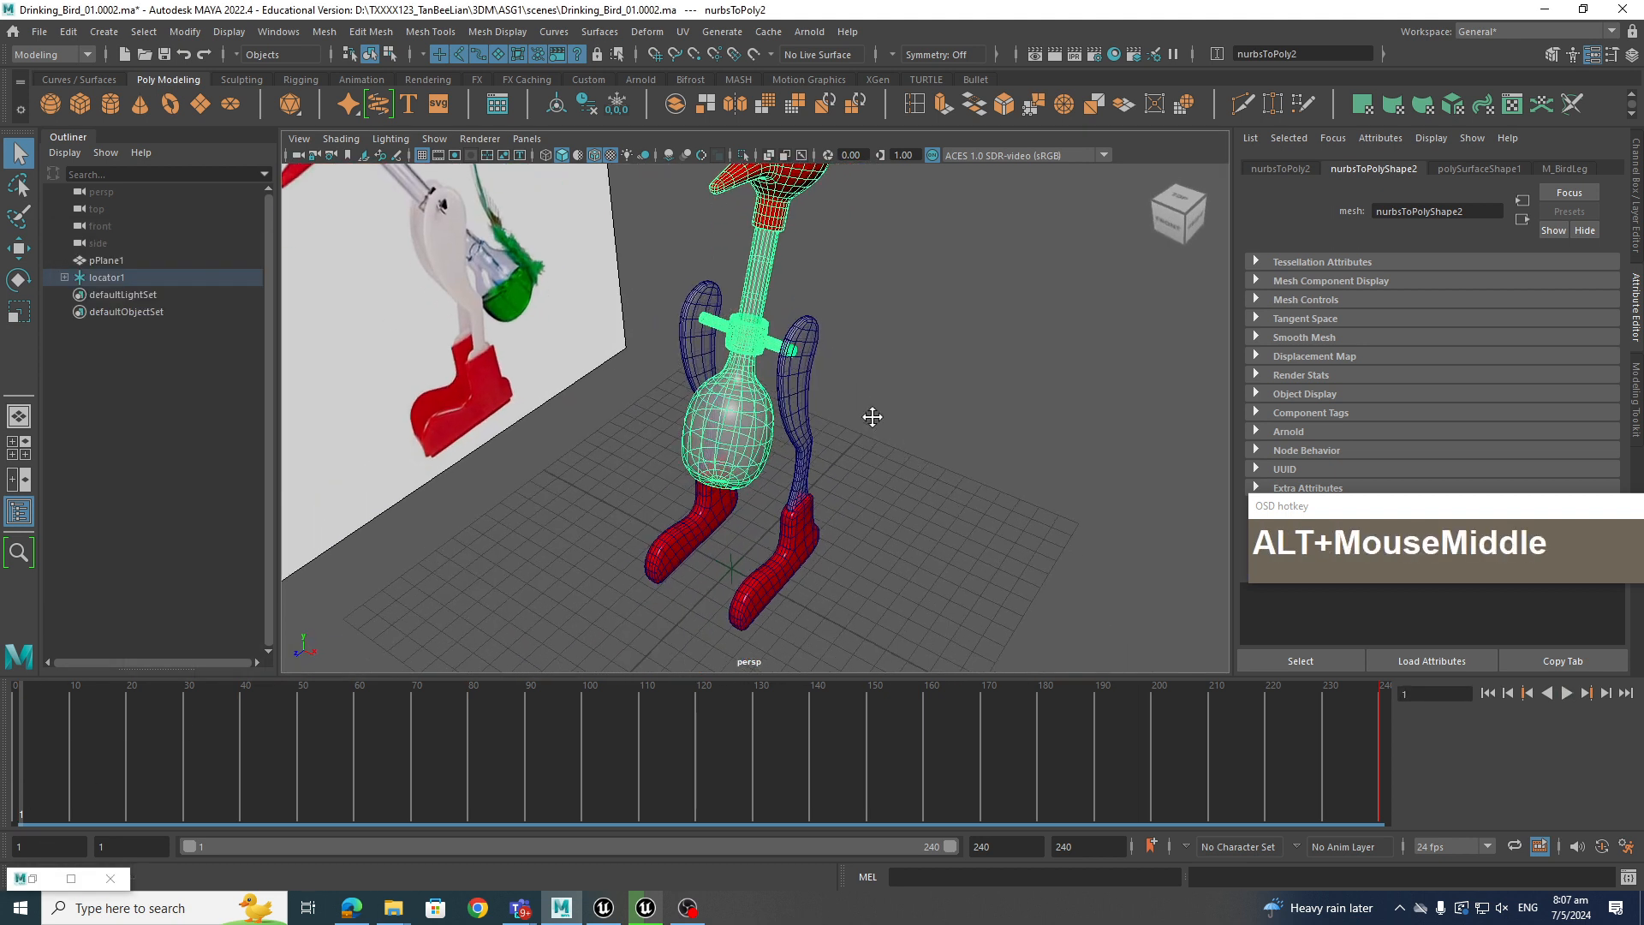
left_click_drag(873, 417, 865, 463, "alt")
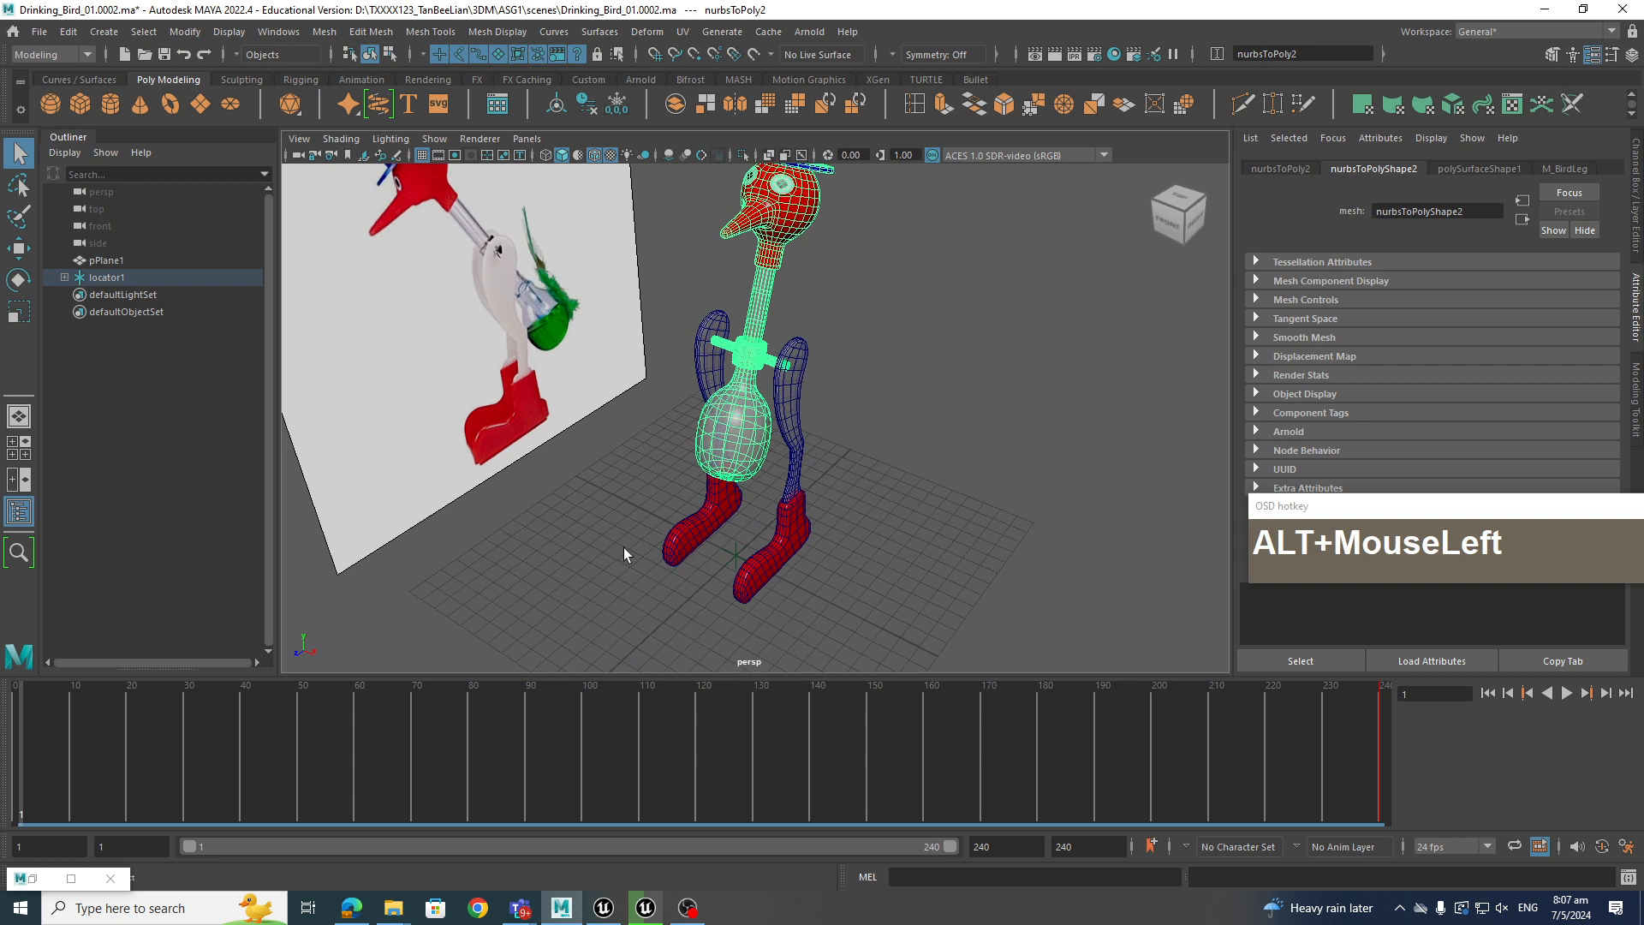
left_click(737, 558)
left_click(65, 277)
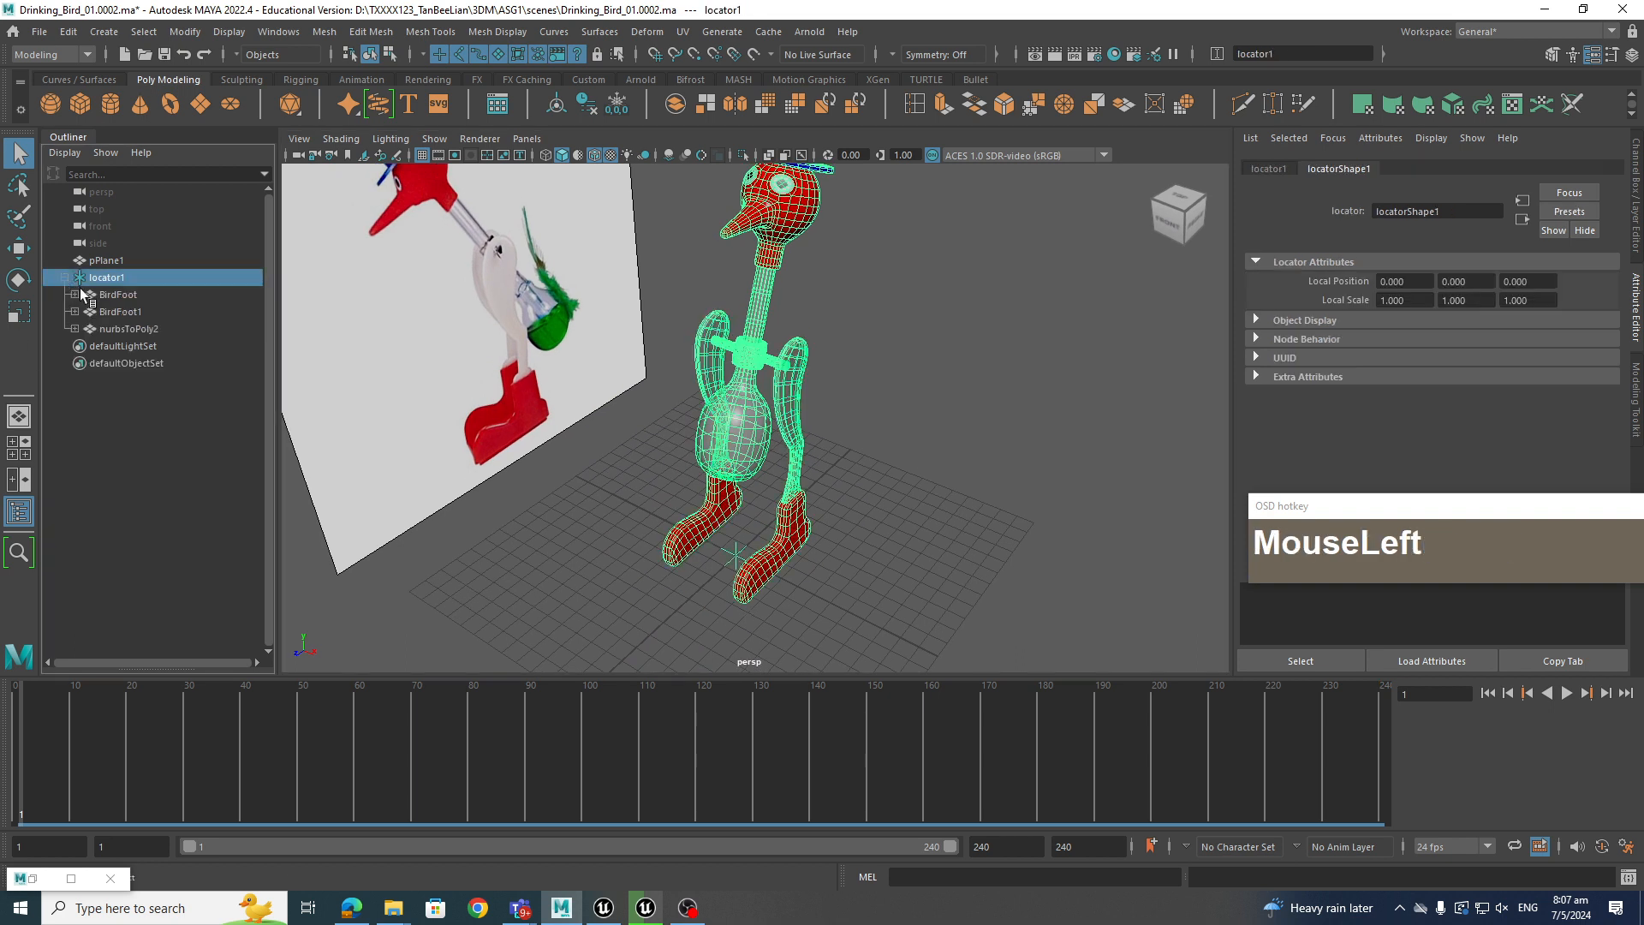
Rename the pivot crossbar object nurbsToPoly2 as PivotPoint
left_click_drag(899, 377, 822, 386, "alt")
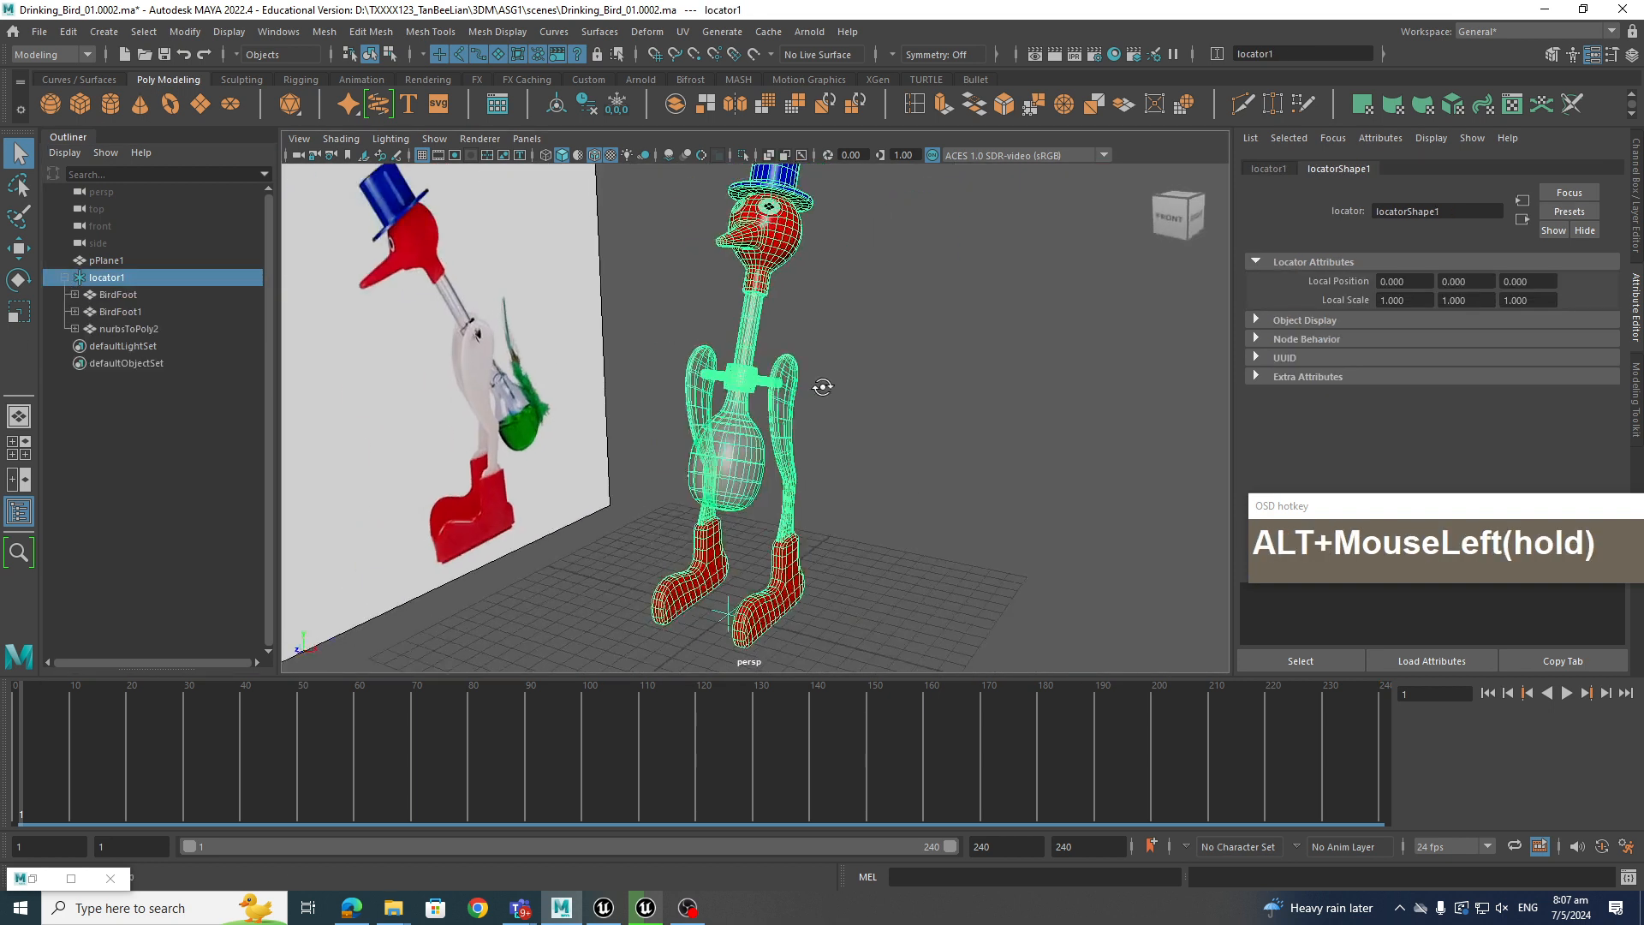
middle_click_drag(822, 386, 833, 437, "alt")
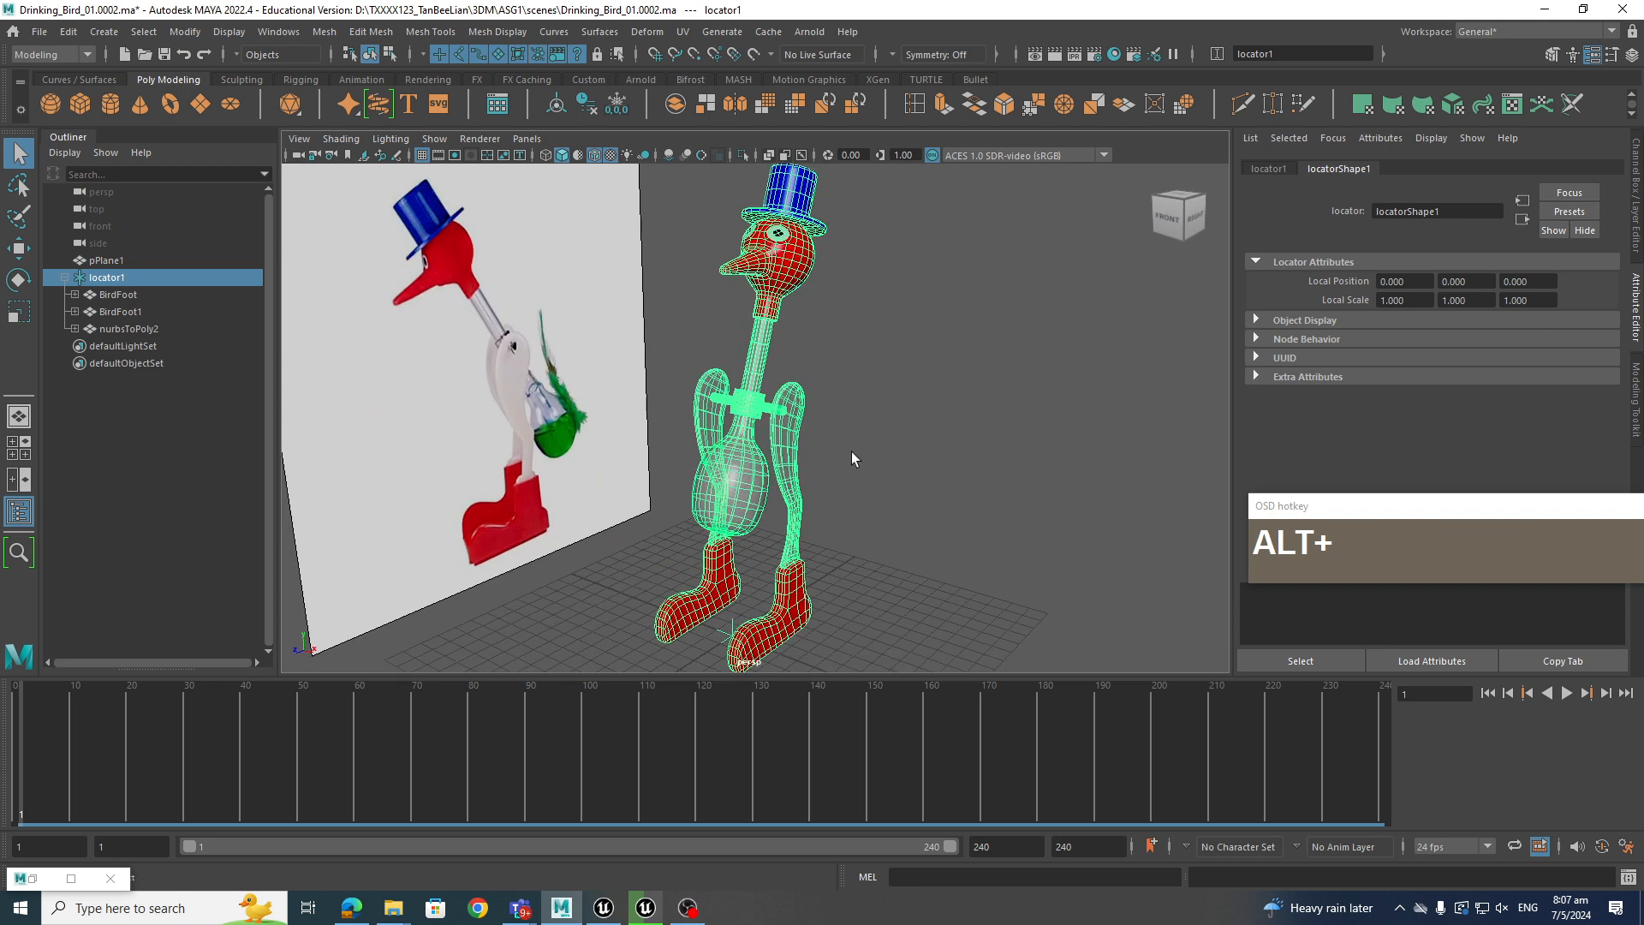
scroll(790, 409, "up", 6)
left_click(815, 401)
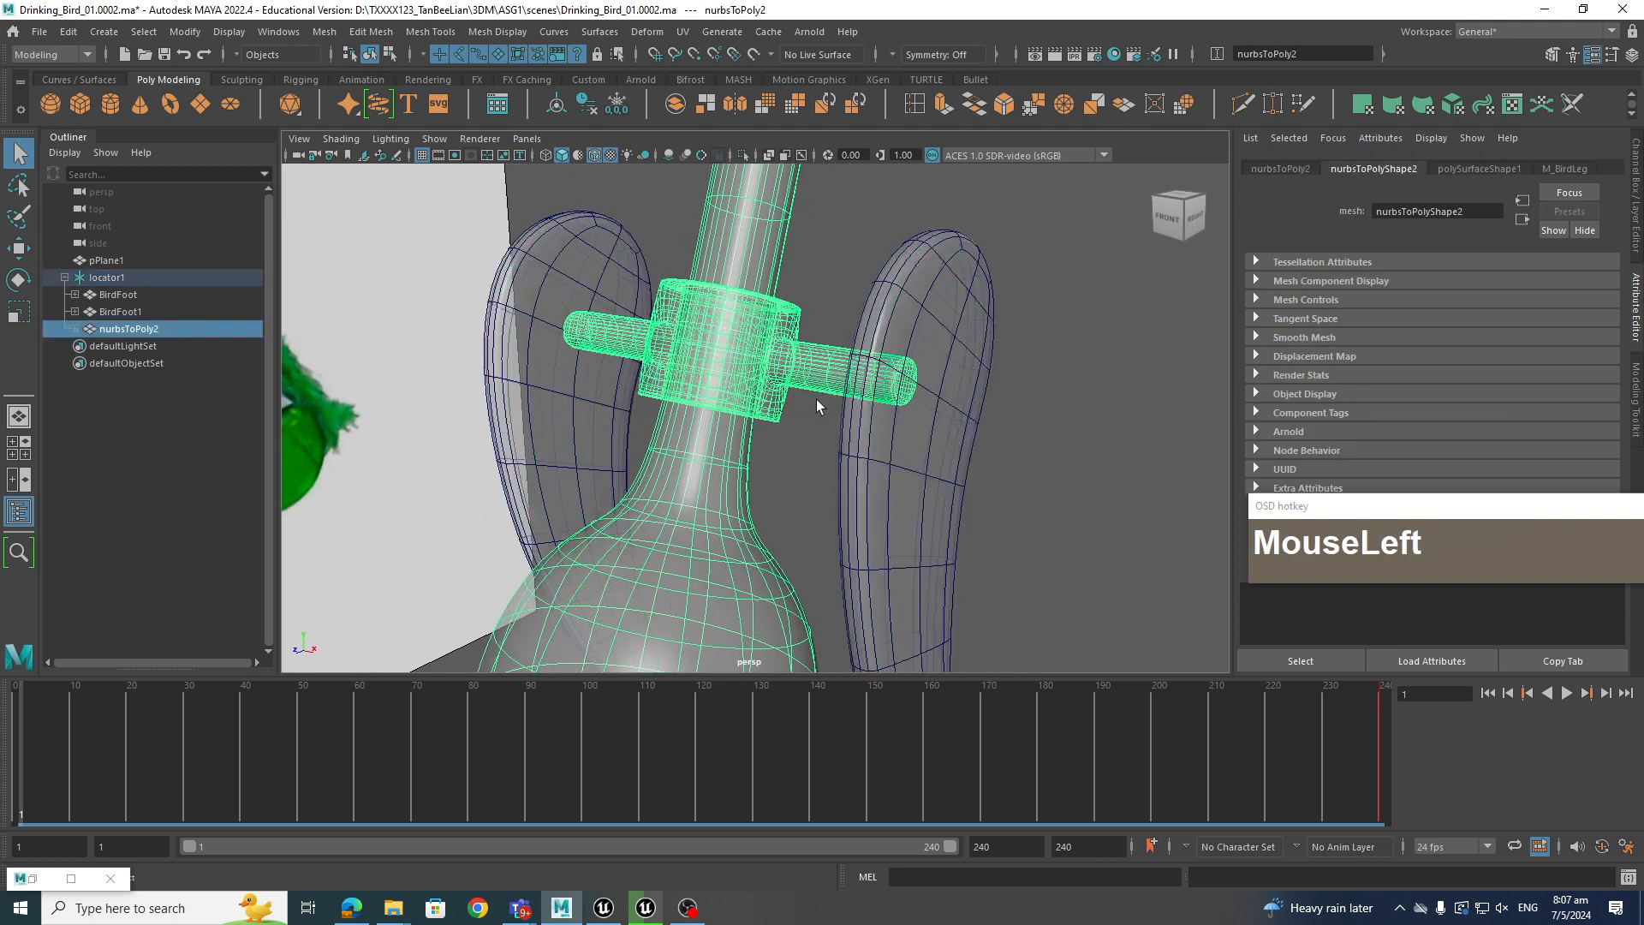
scroll(816, 400, "down", 3)
middle_click_drag(815, 399, 832, 414, "alt")
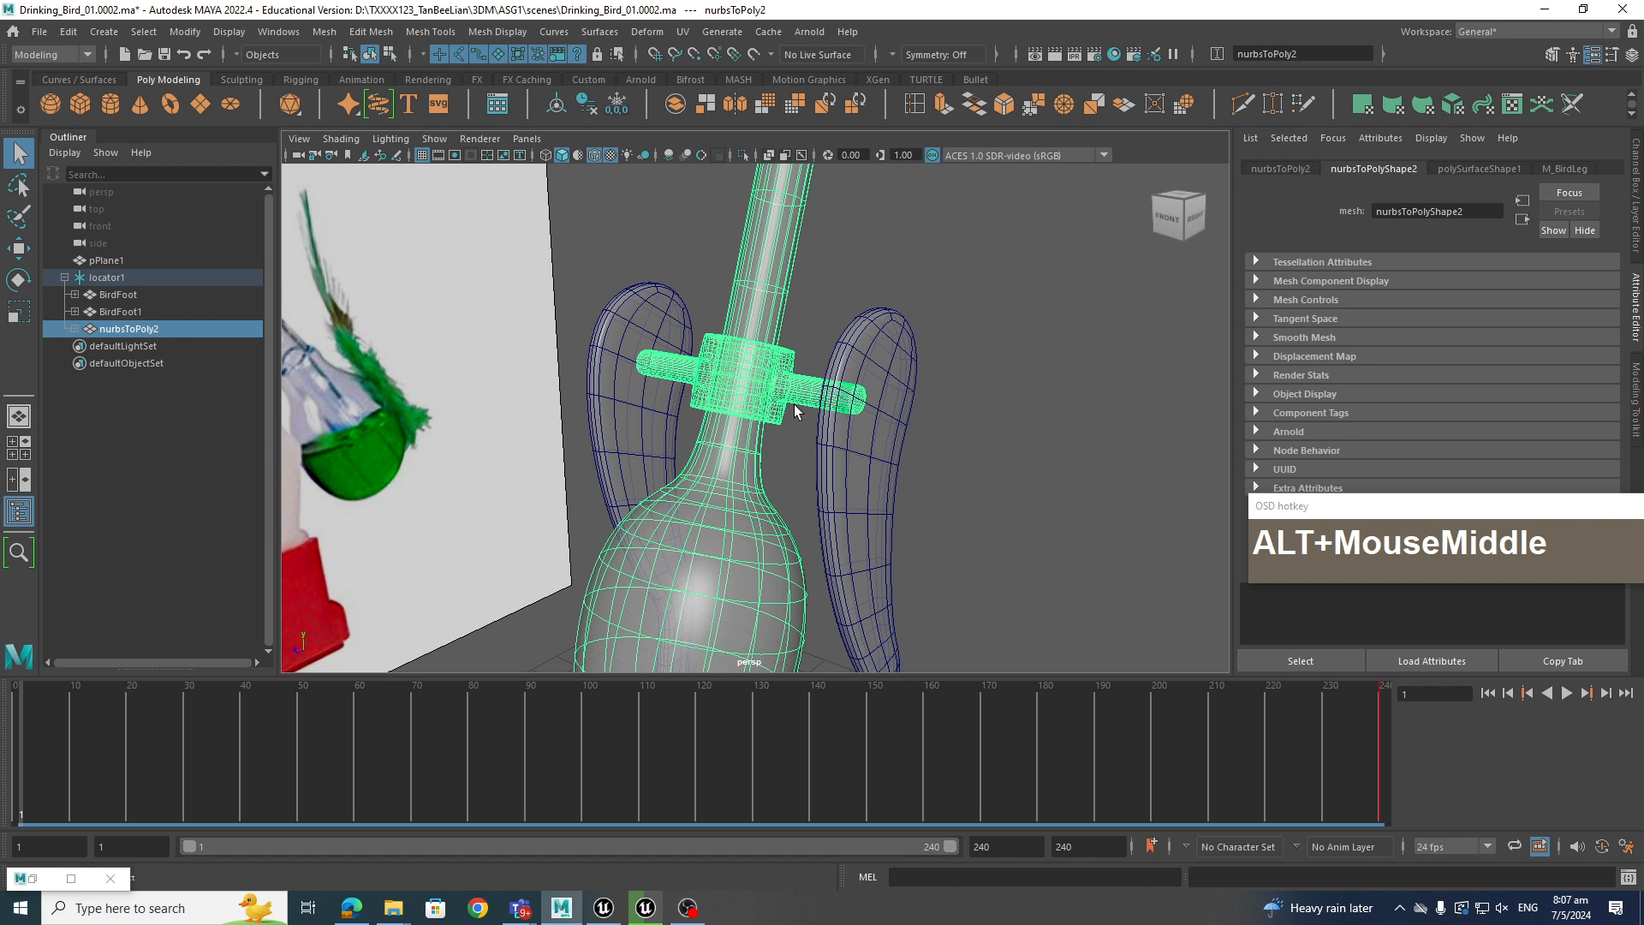
double_click(142, 329)
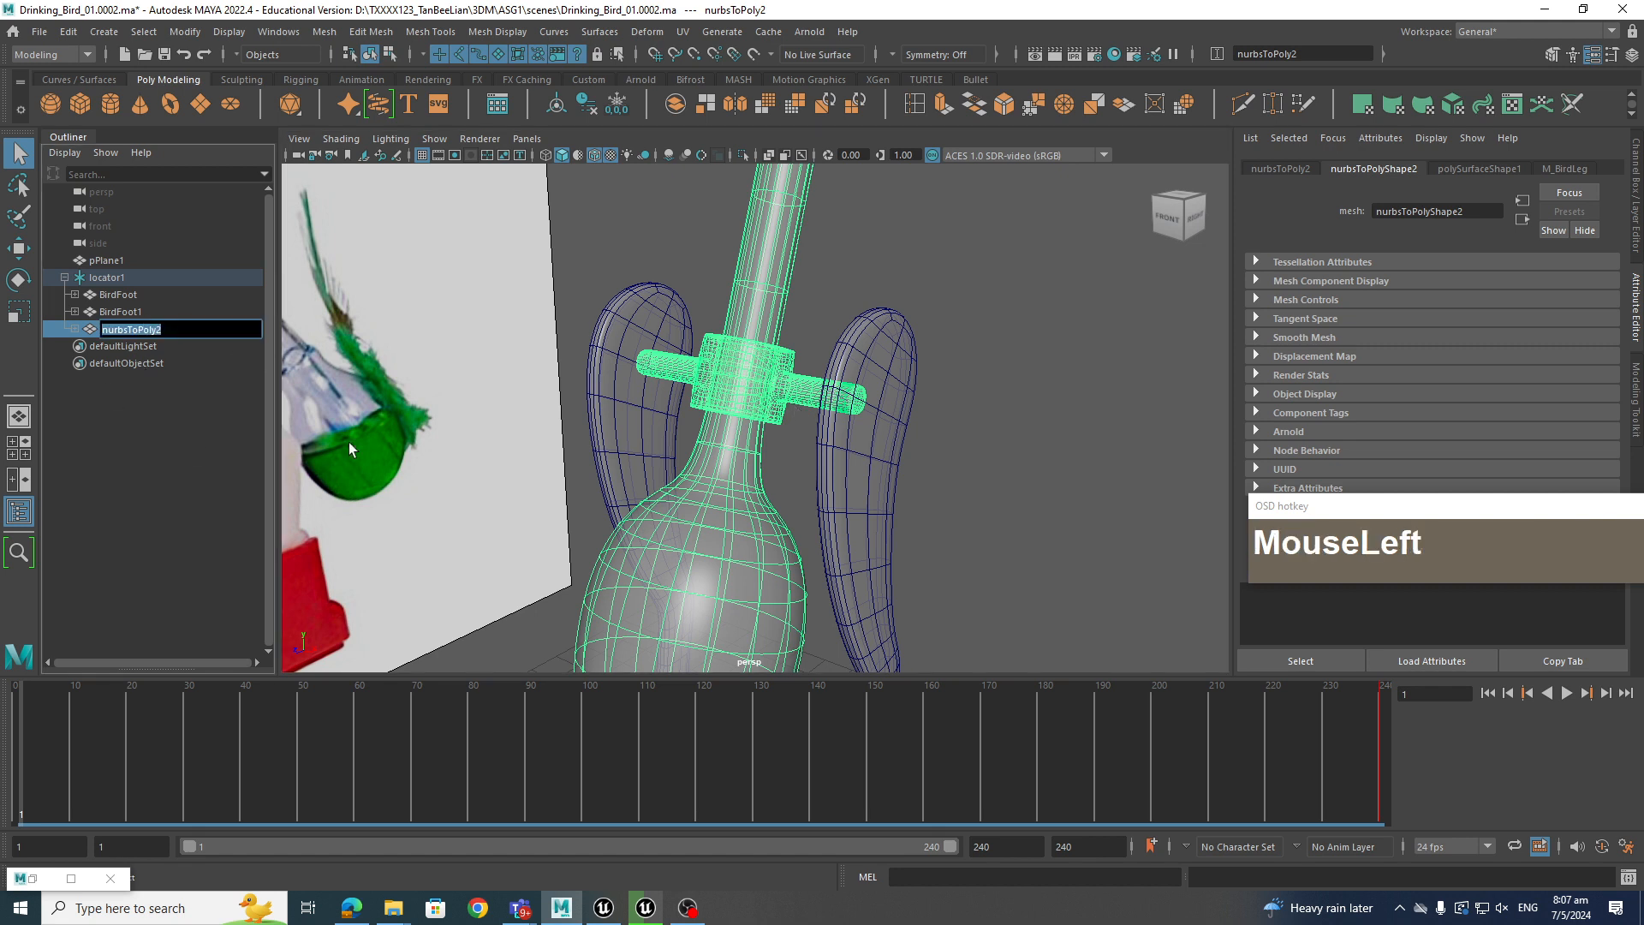
type("PivotPoint")
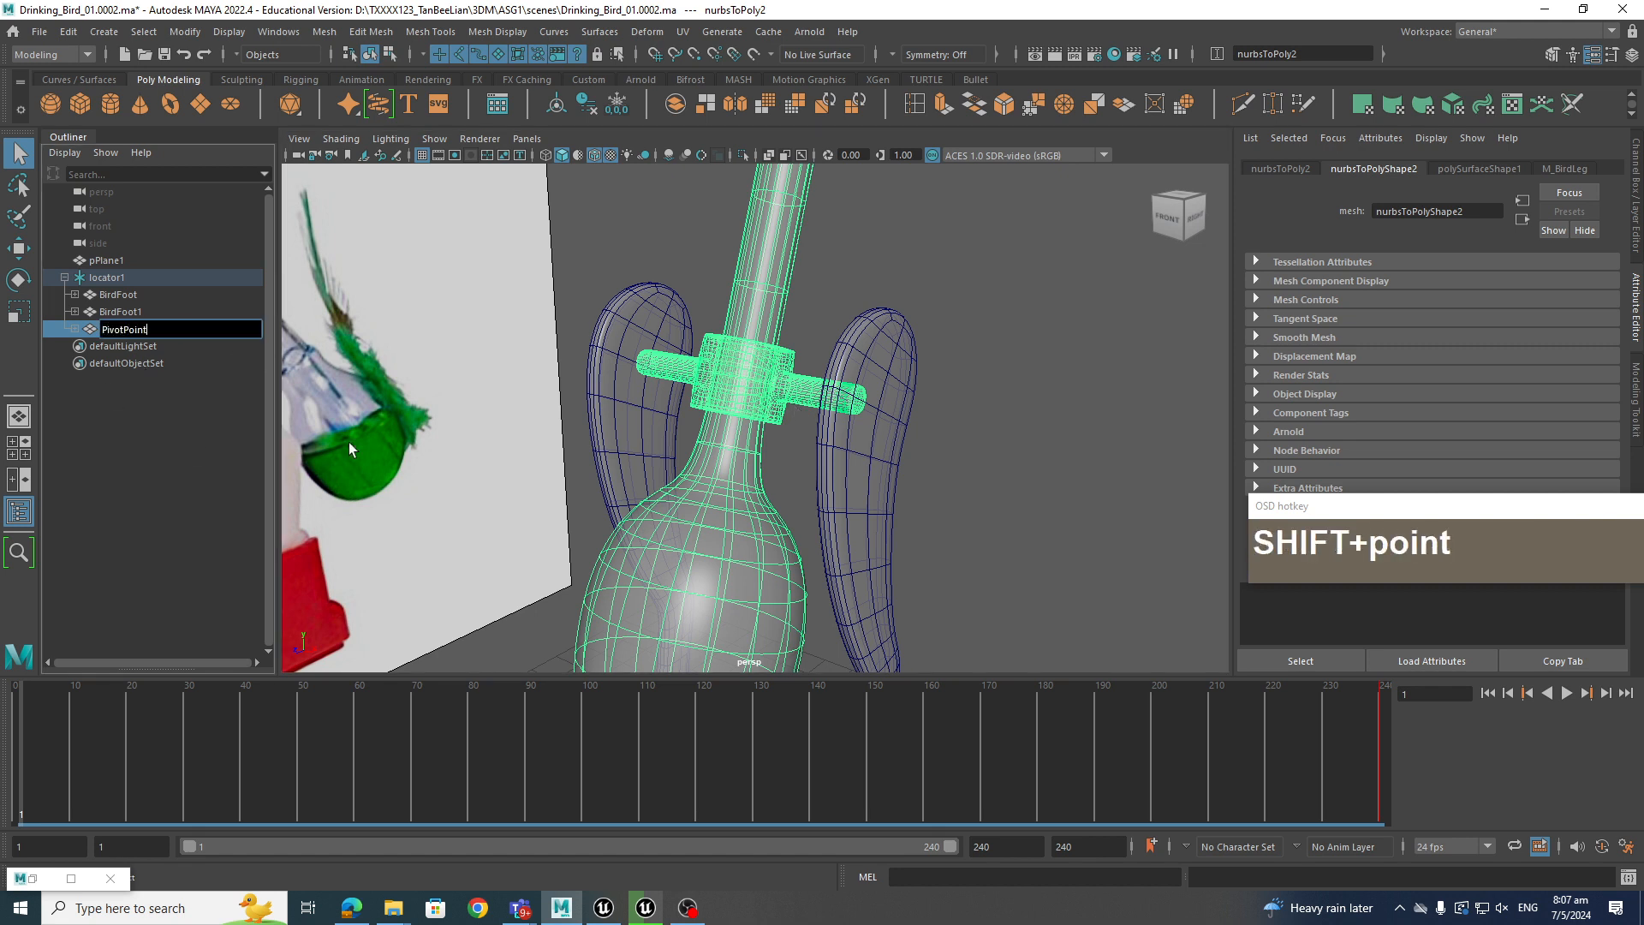
key("Return")
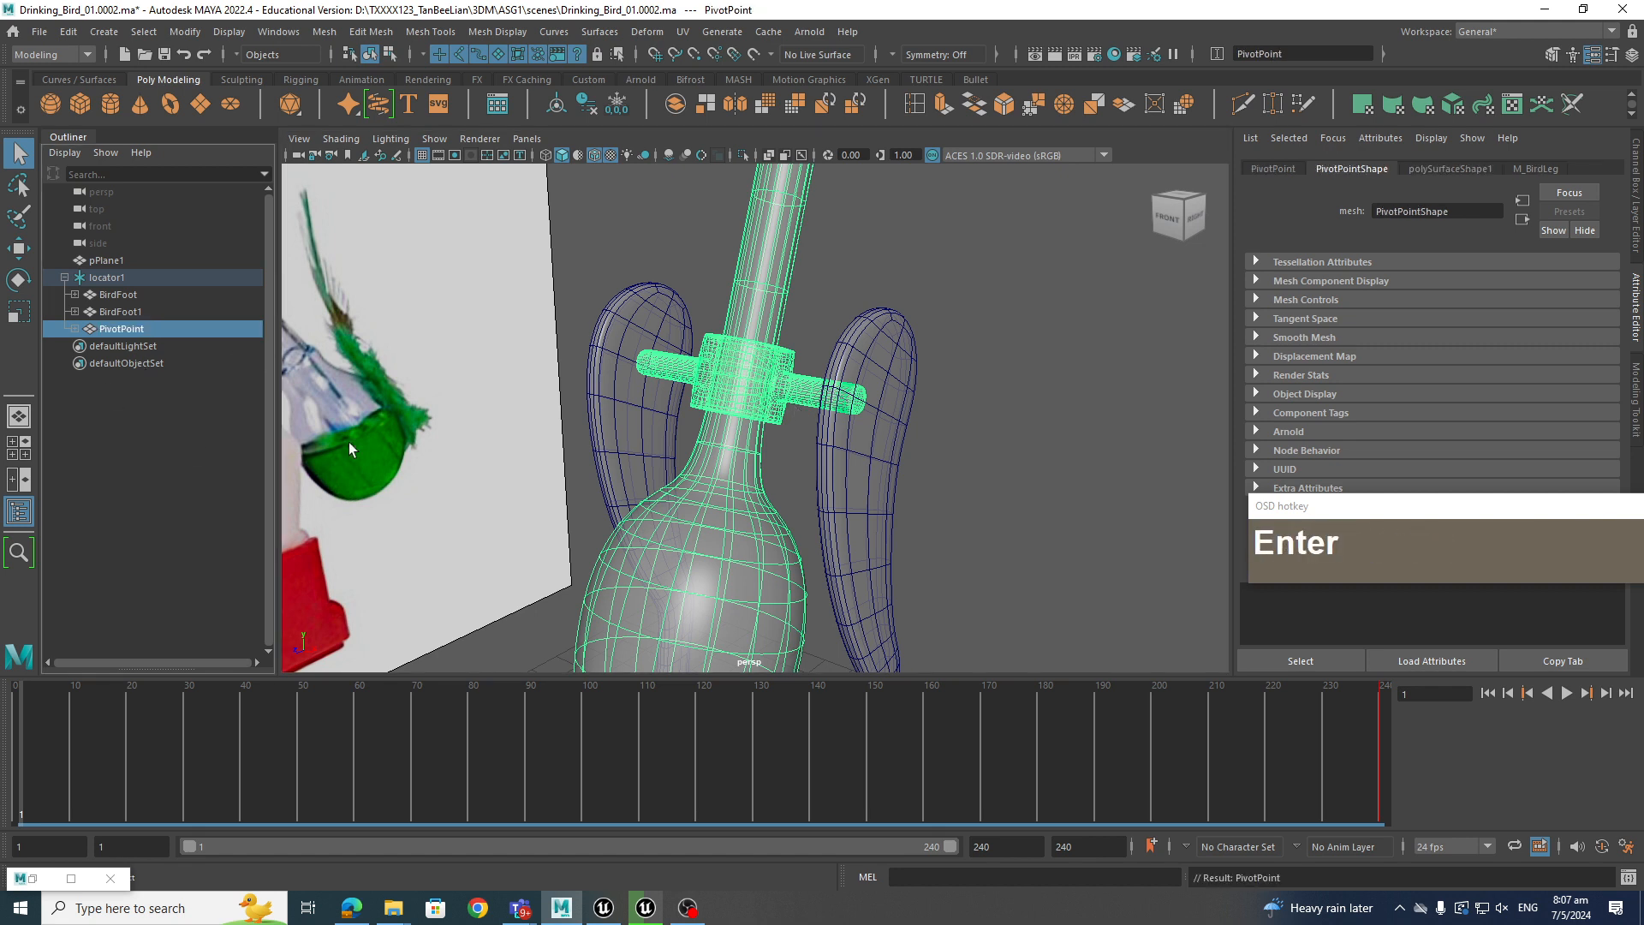
Show PivotPoint's transform channels and delete its remaining keyframe at the end of the timeline, frame 240
left_click(1635, 198)
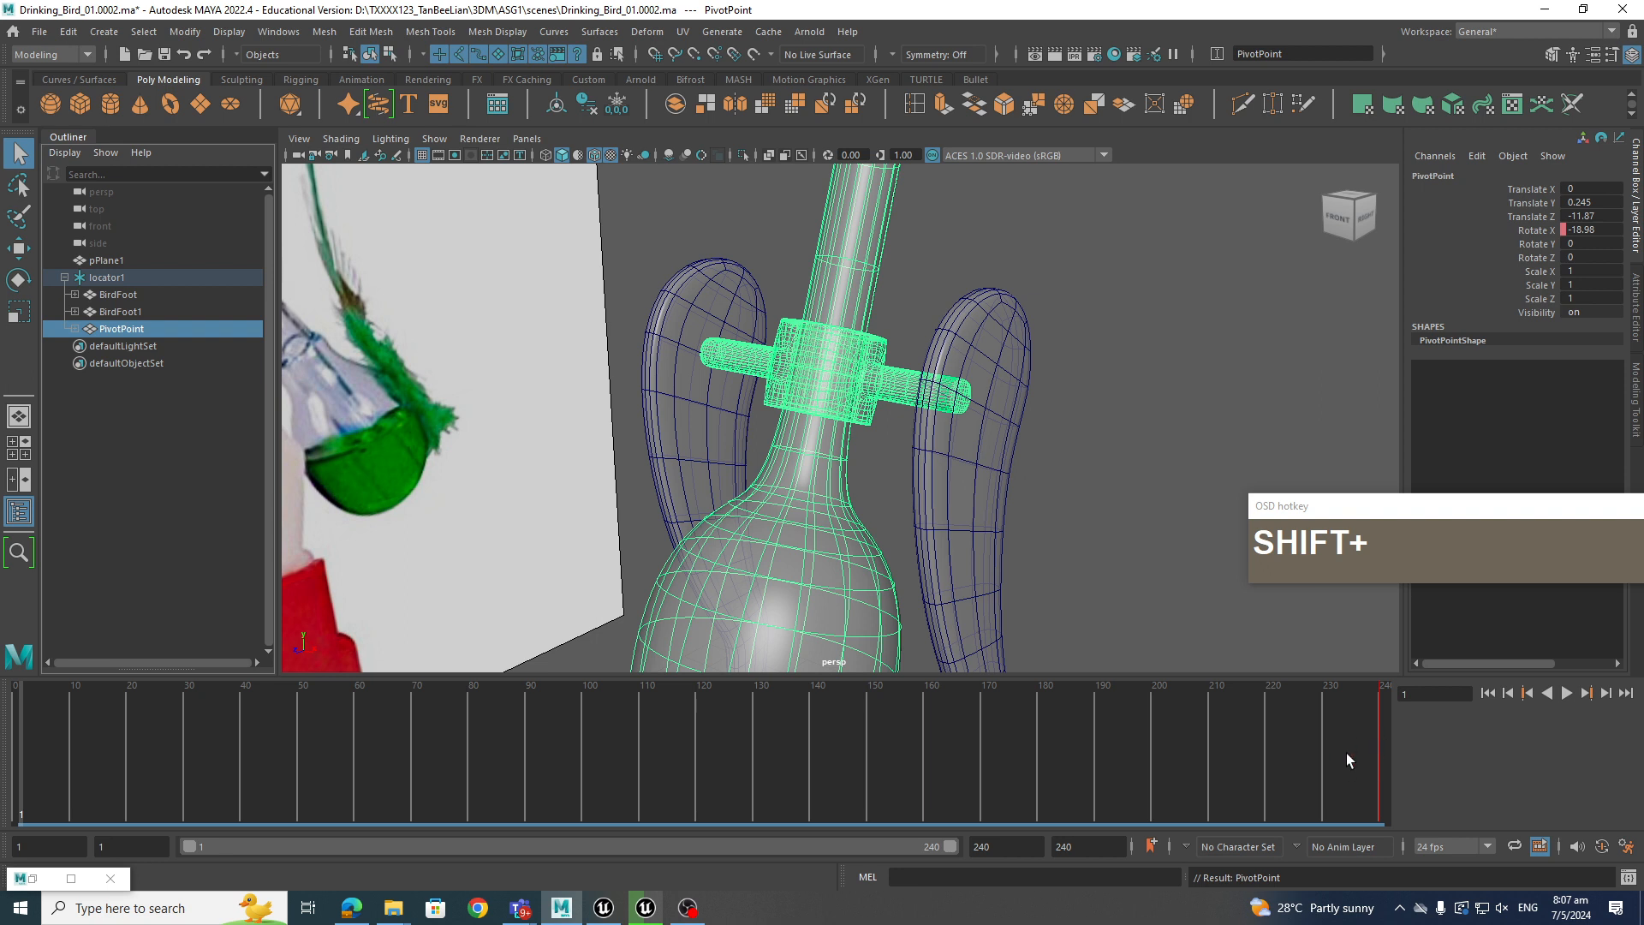
left_click_drag(1342, 762, 1374, 768, "shift")
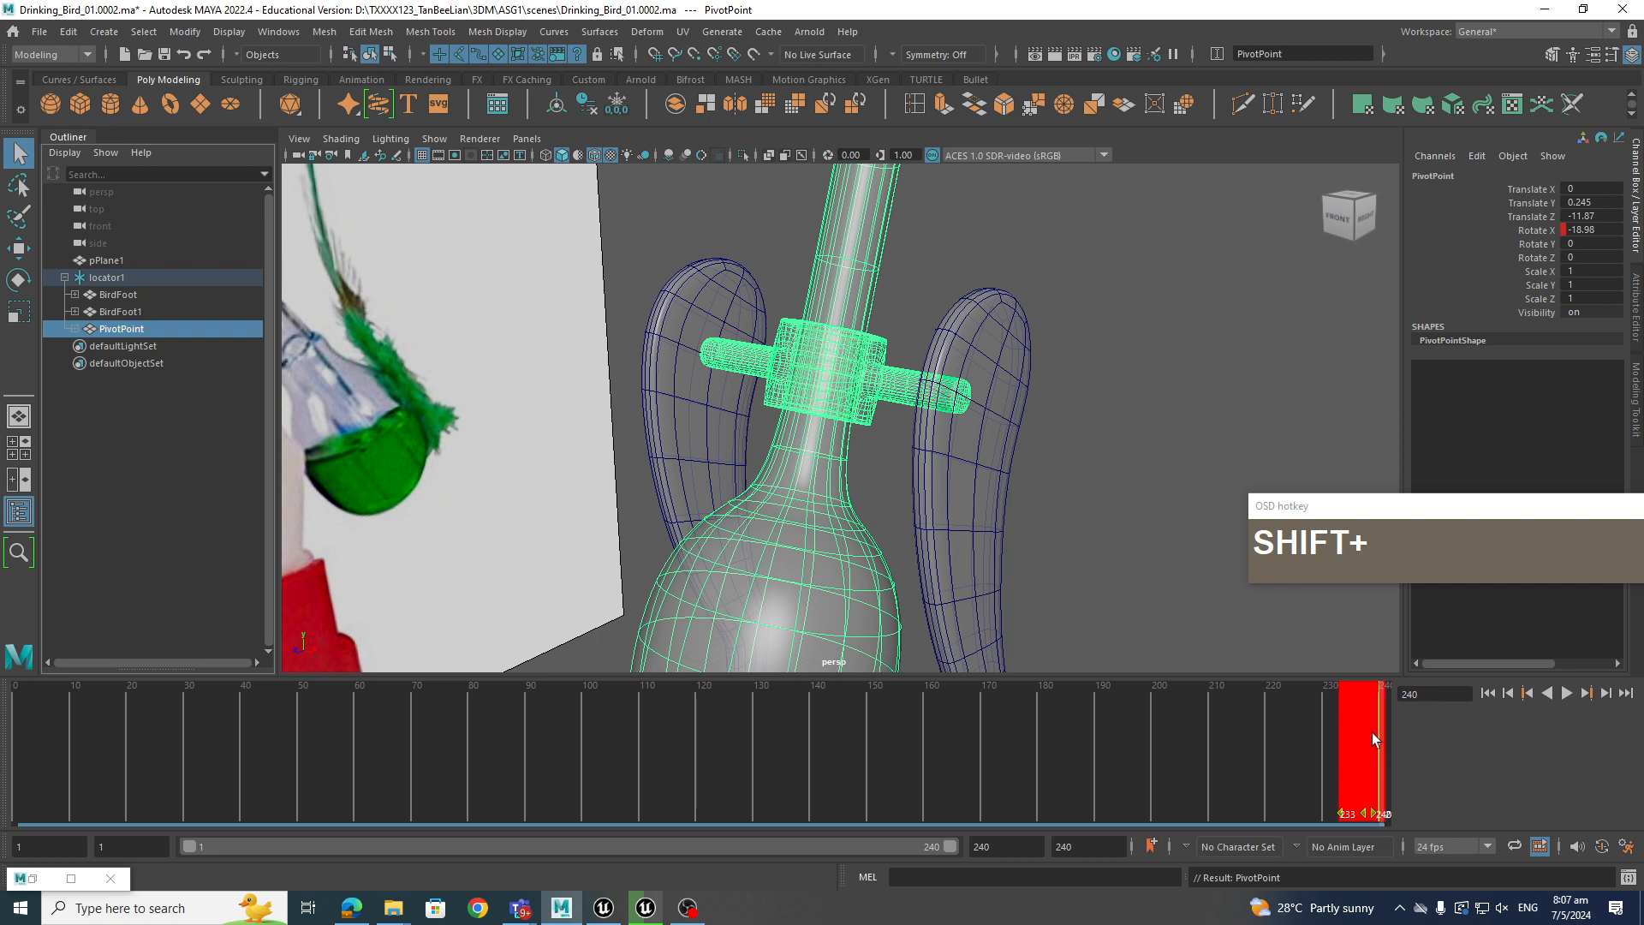
right_click(1366, 736)
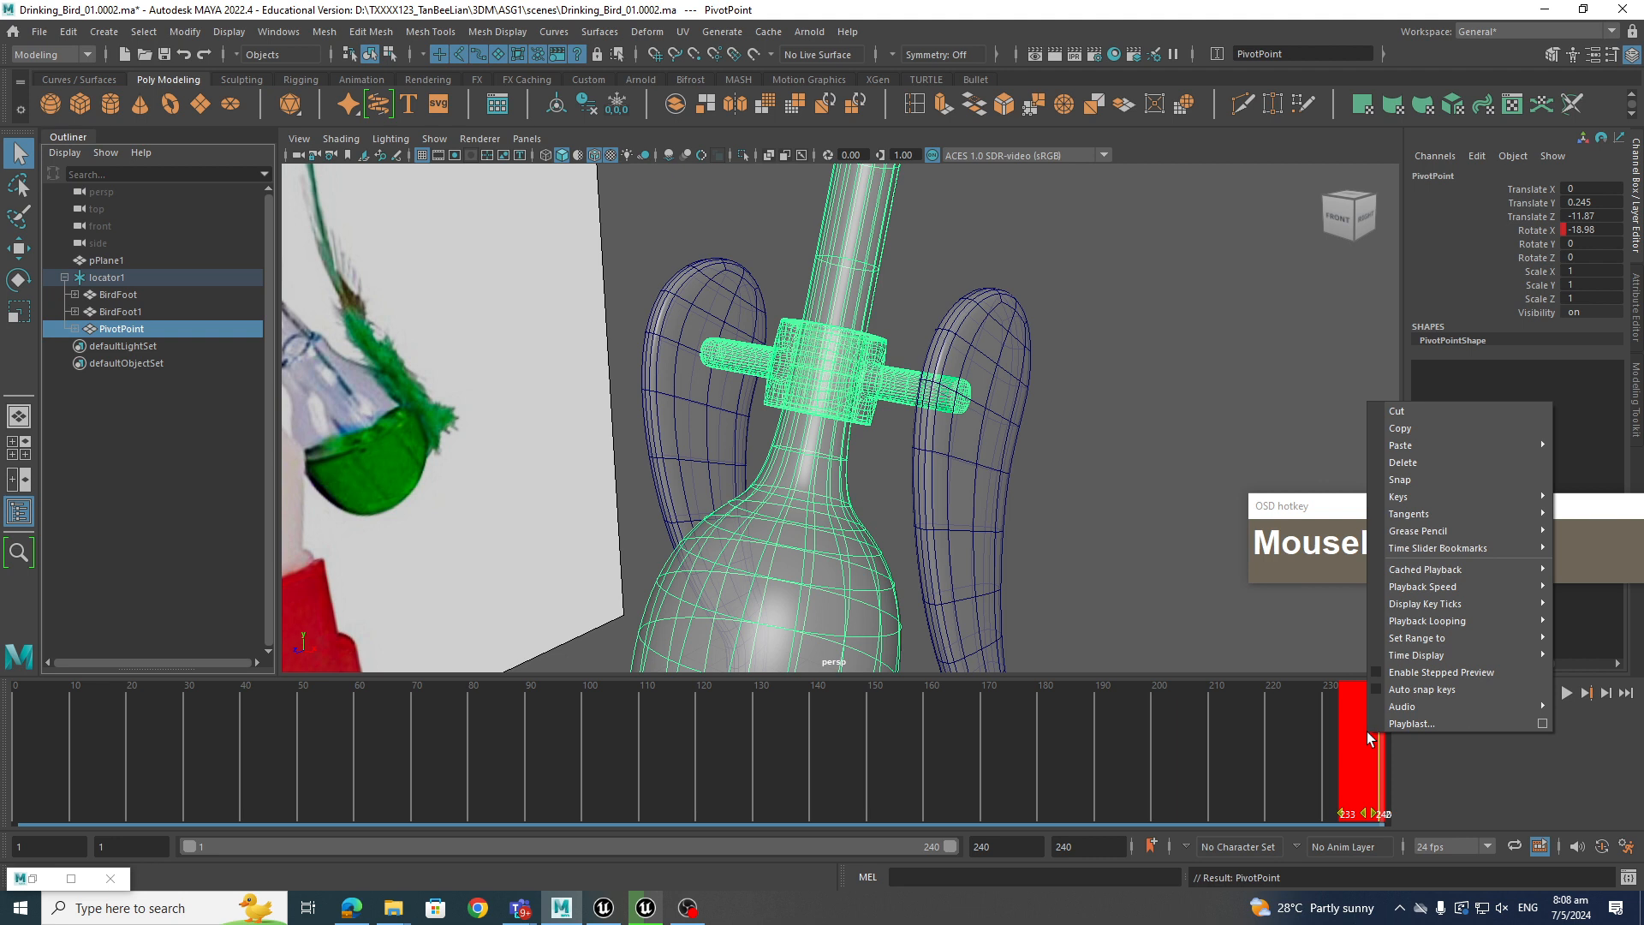
left_click(1403, 463)
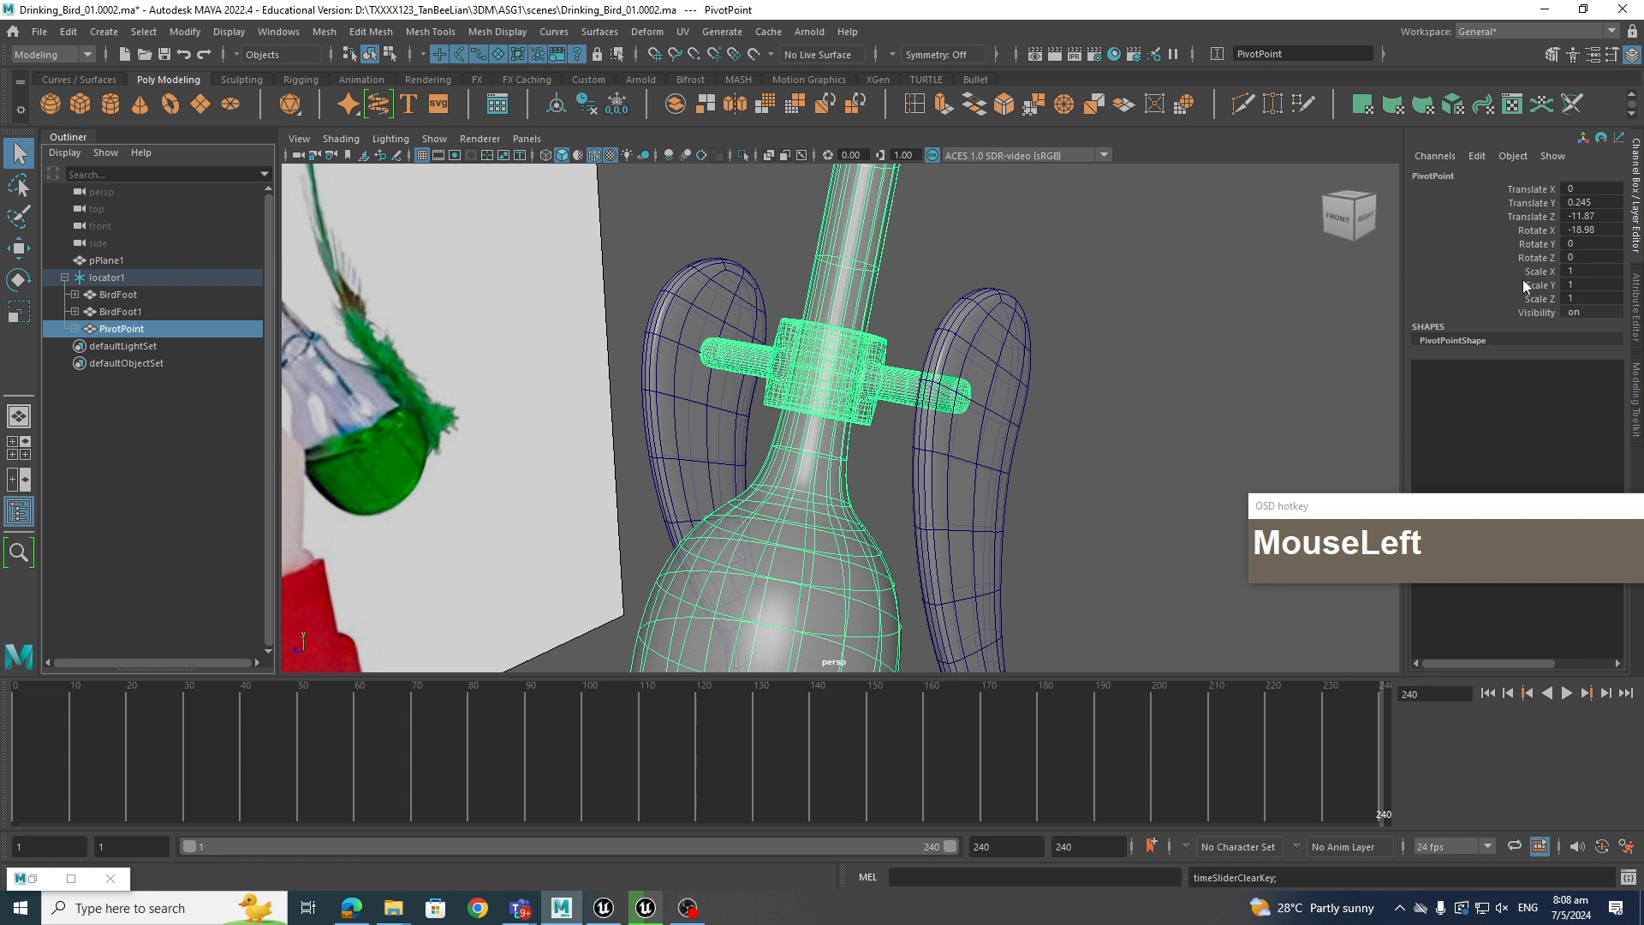
Set PivotPoint's Rotate X to 0 and switch to the right side view of the bird over its reference image
double_click(1599, 233)
type("0")
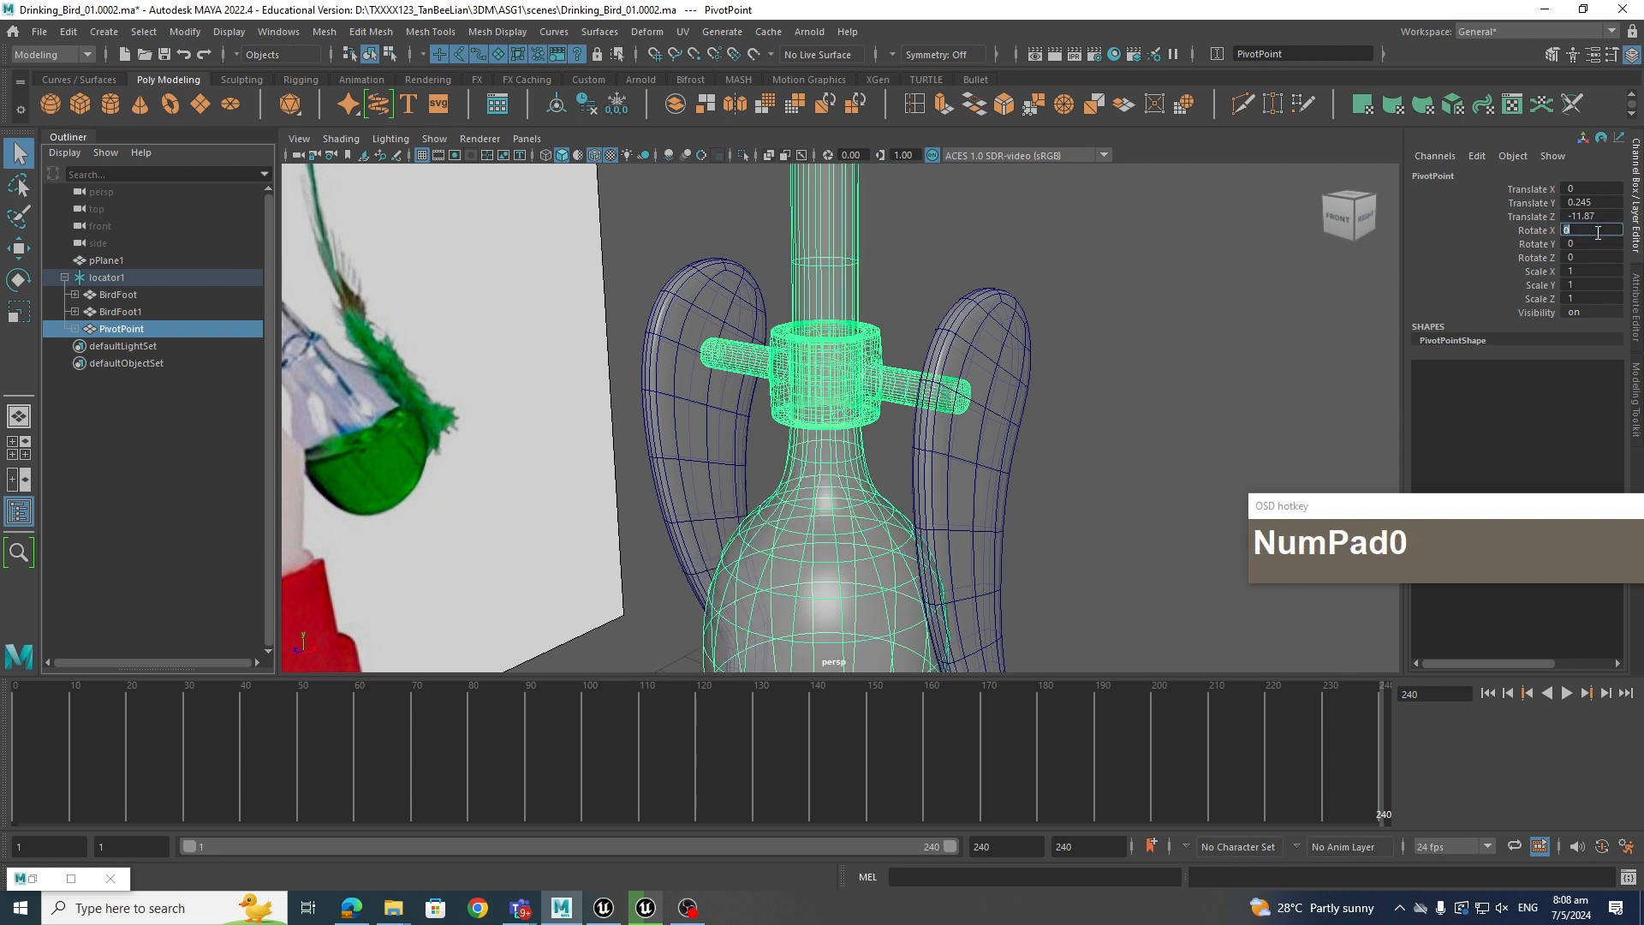
scroll(894, 461, "down", 3)
scroll(895, 461, "down", 2)
left_click_drag(894, 461, 932, 470, "alt")
middle_click_drag(932, 470, 812, 441, "alt")
left_click_drag(811, 441, 694, 369, "alt")
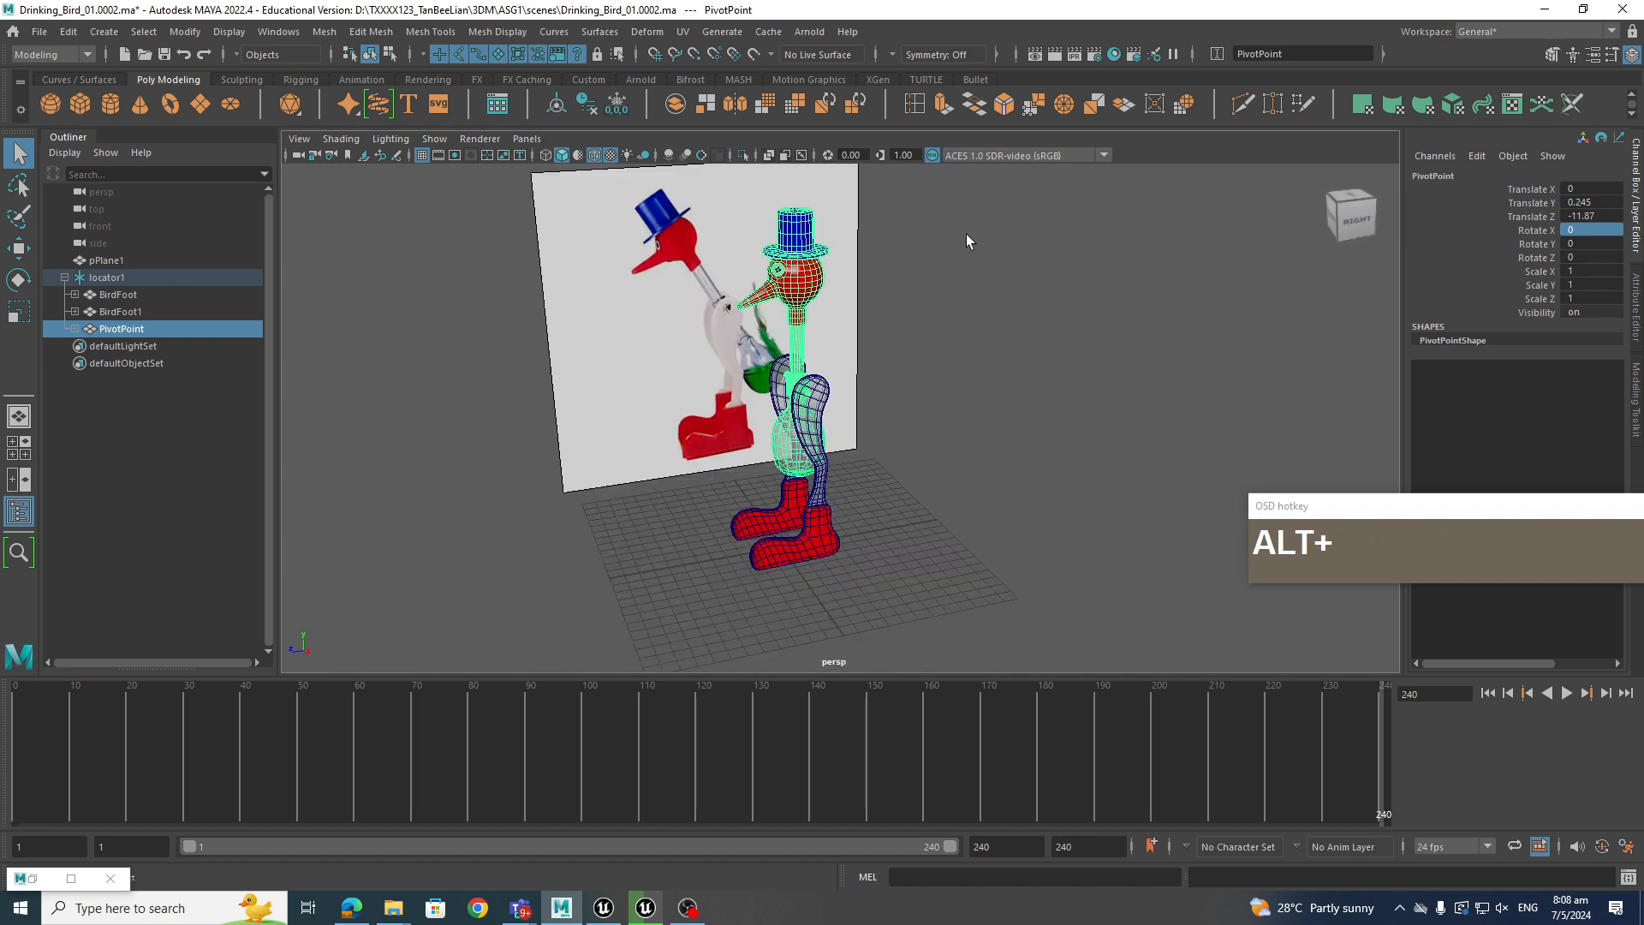
left_click_drag(885, 327, 939, 433, "alt")
key("space")
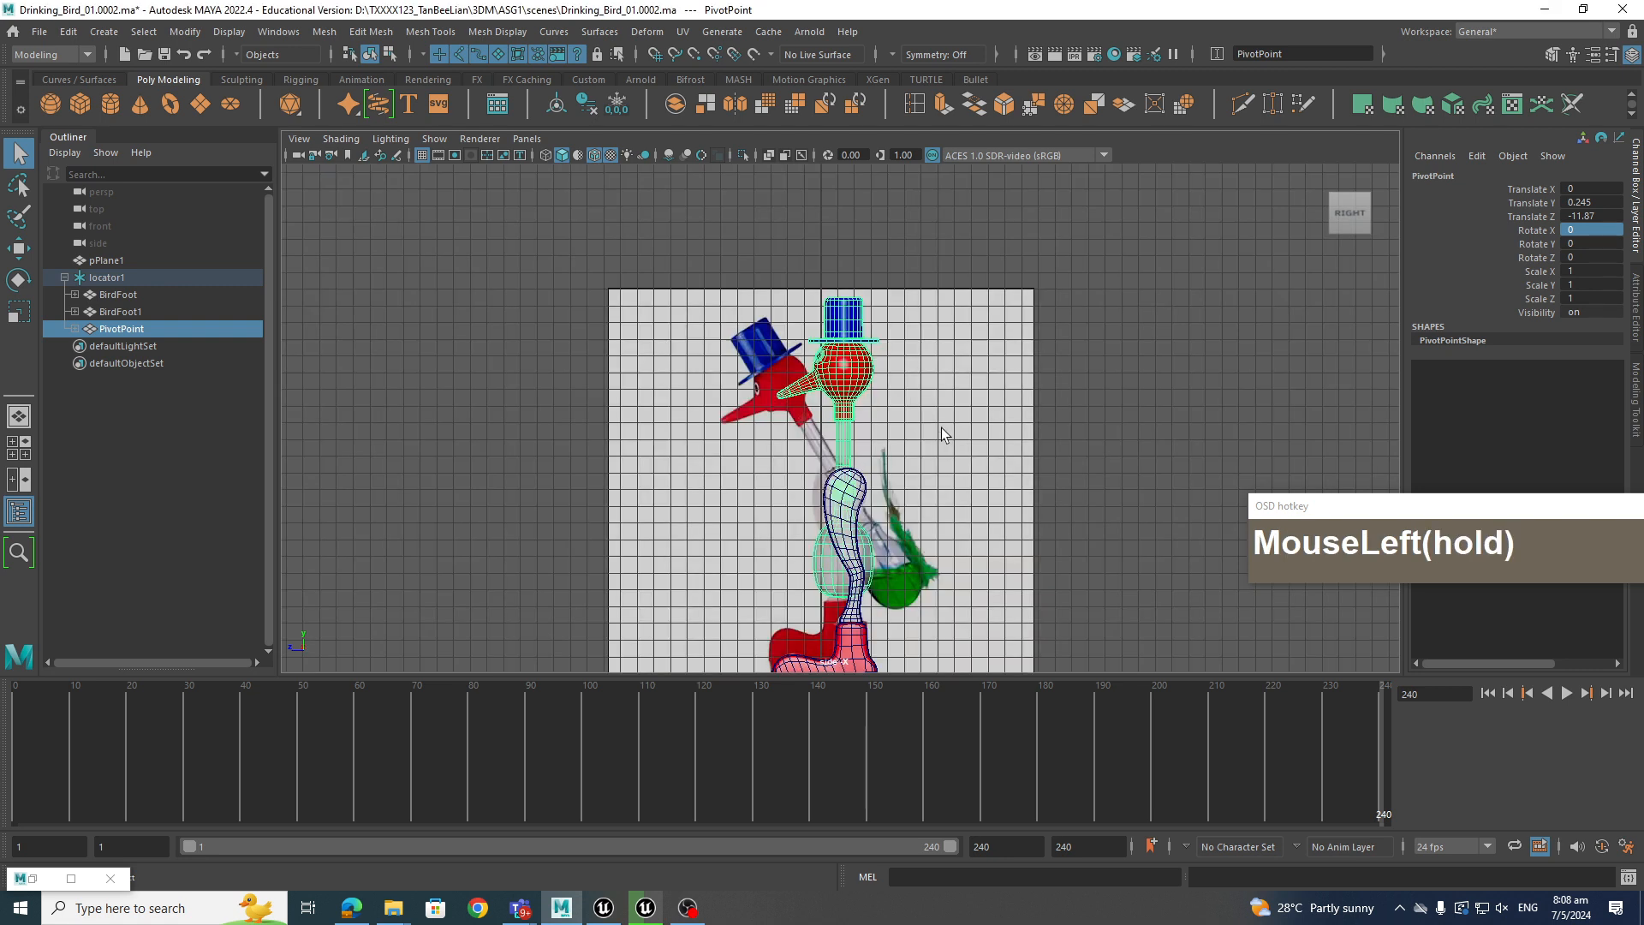
middle_click_drag(939, 433, 935, 423, "alt")
scroll(885, 334, "up", 5)
middle_click_drag(885, 334, 886, 467, "alt")
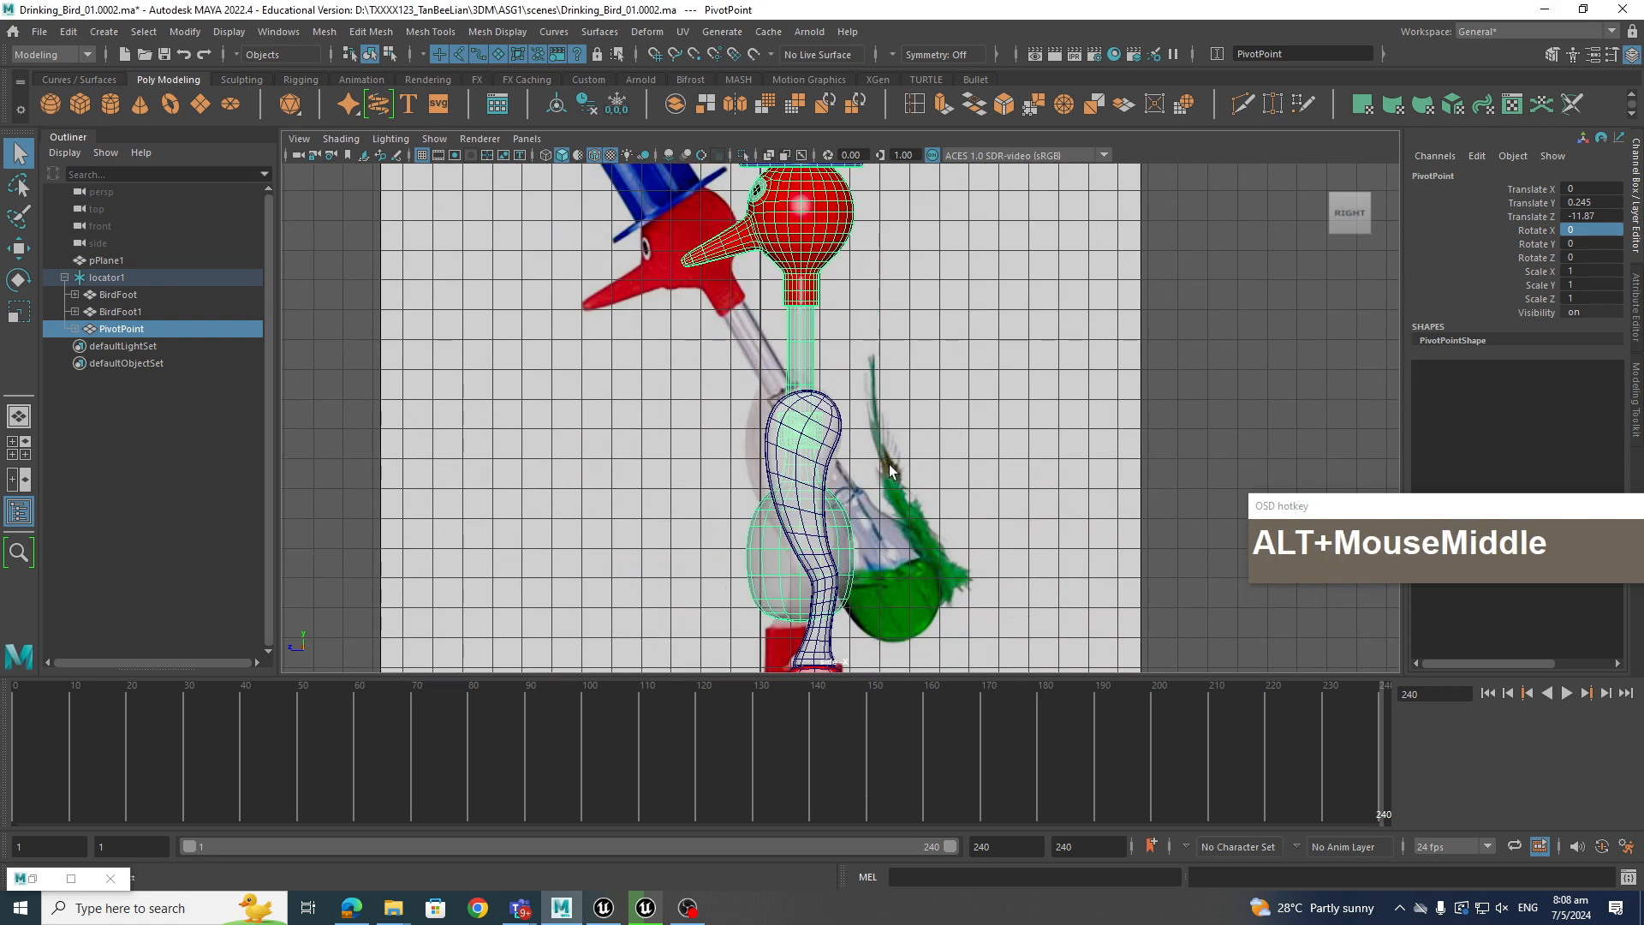
scroll(497, 749, "down", 1)
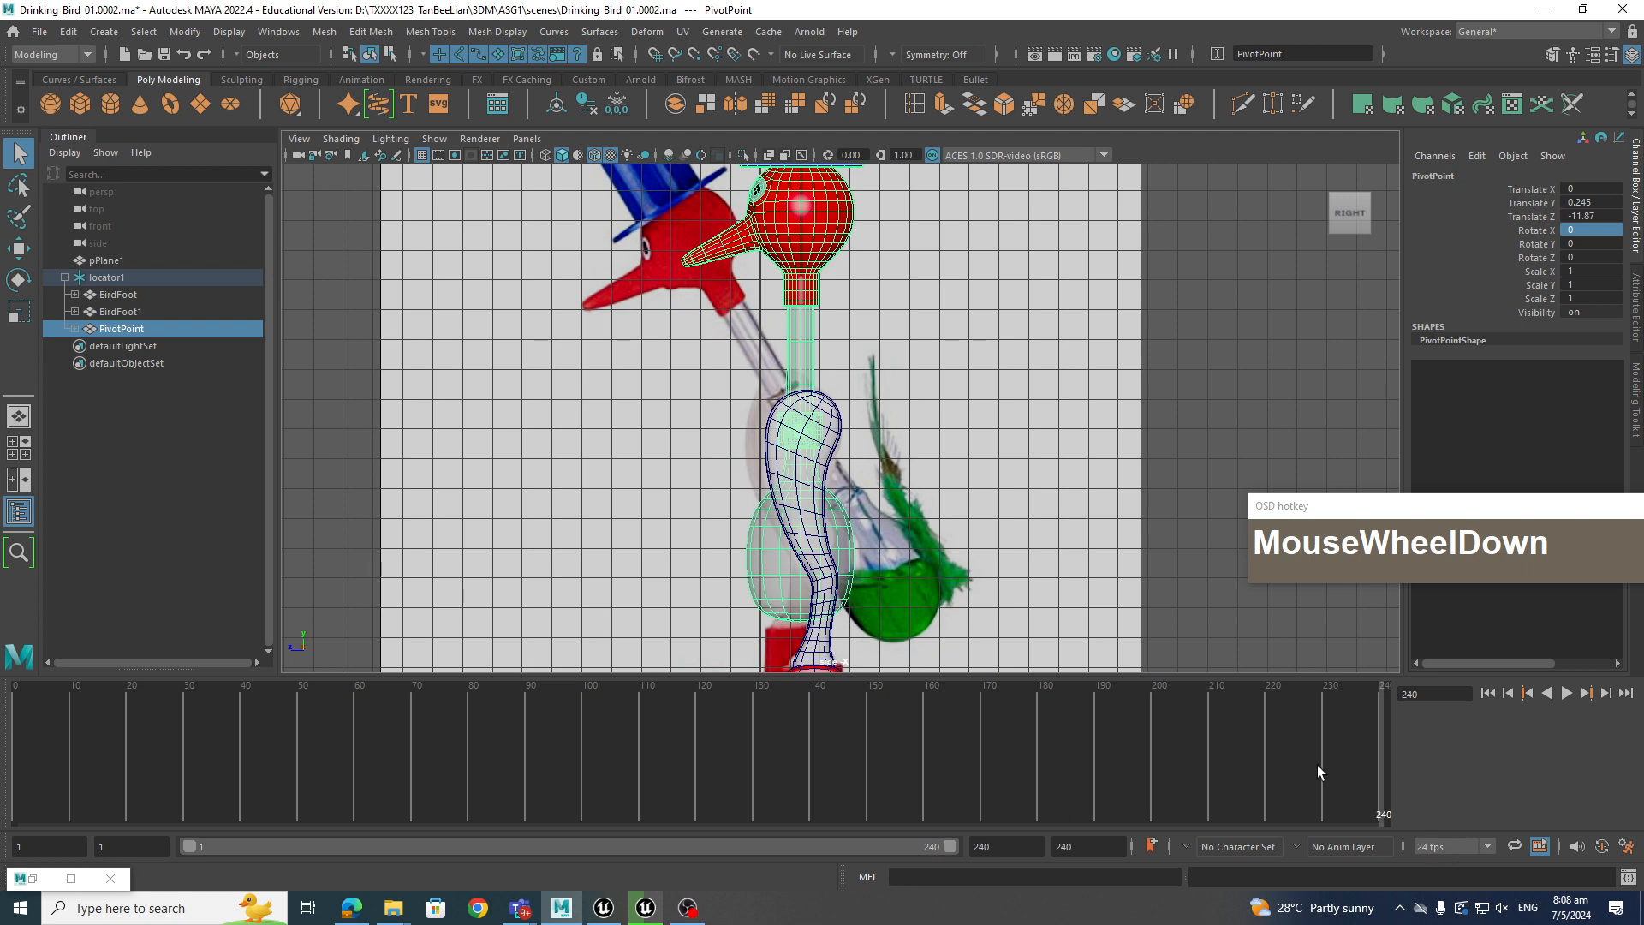
Check the Sequencer frame rate in Unreal Engine, and set the scene's frame rate in Maya to 25 fps
left_click_drag(1255, 775, 1426, 846)
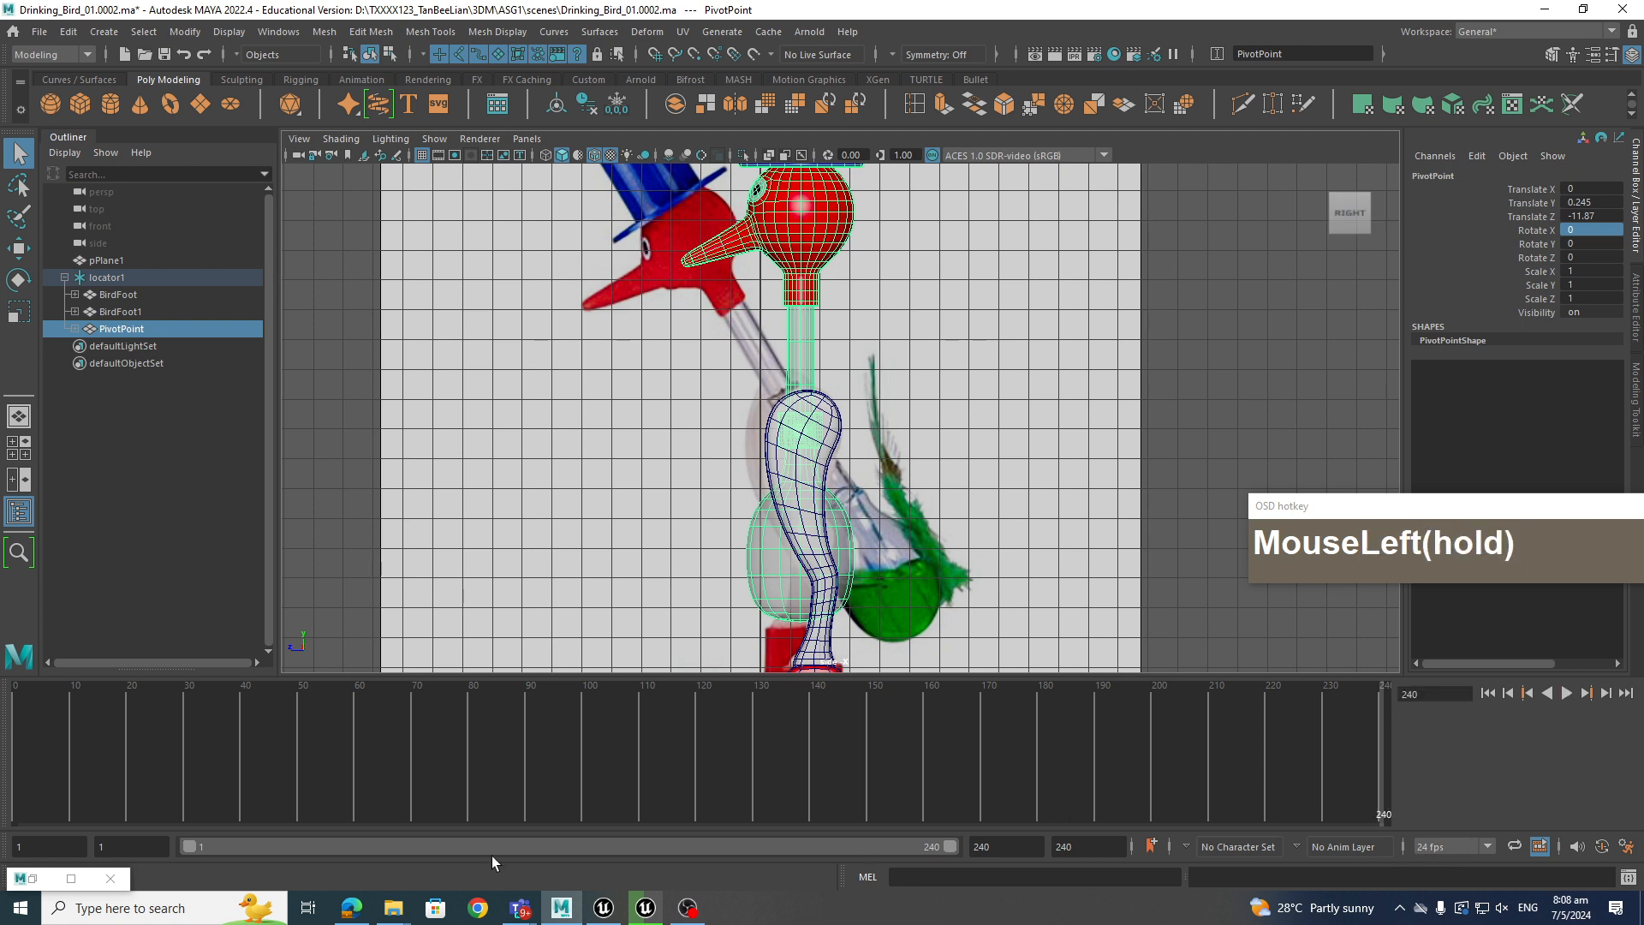
left_click(603, 907)
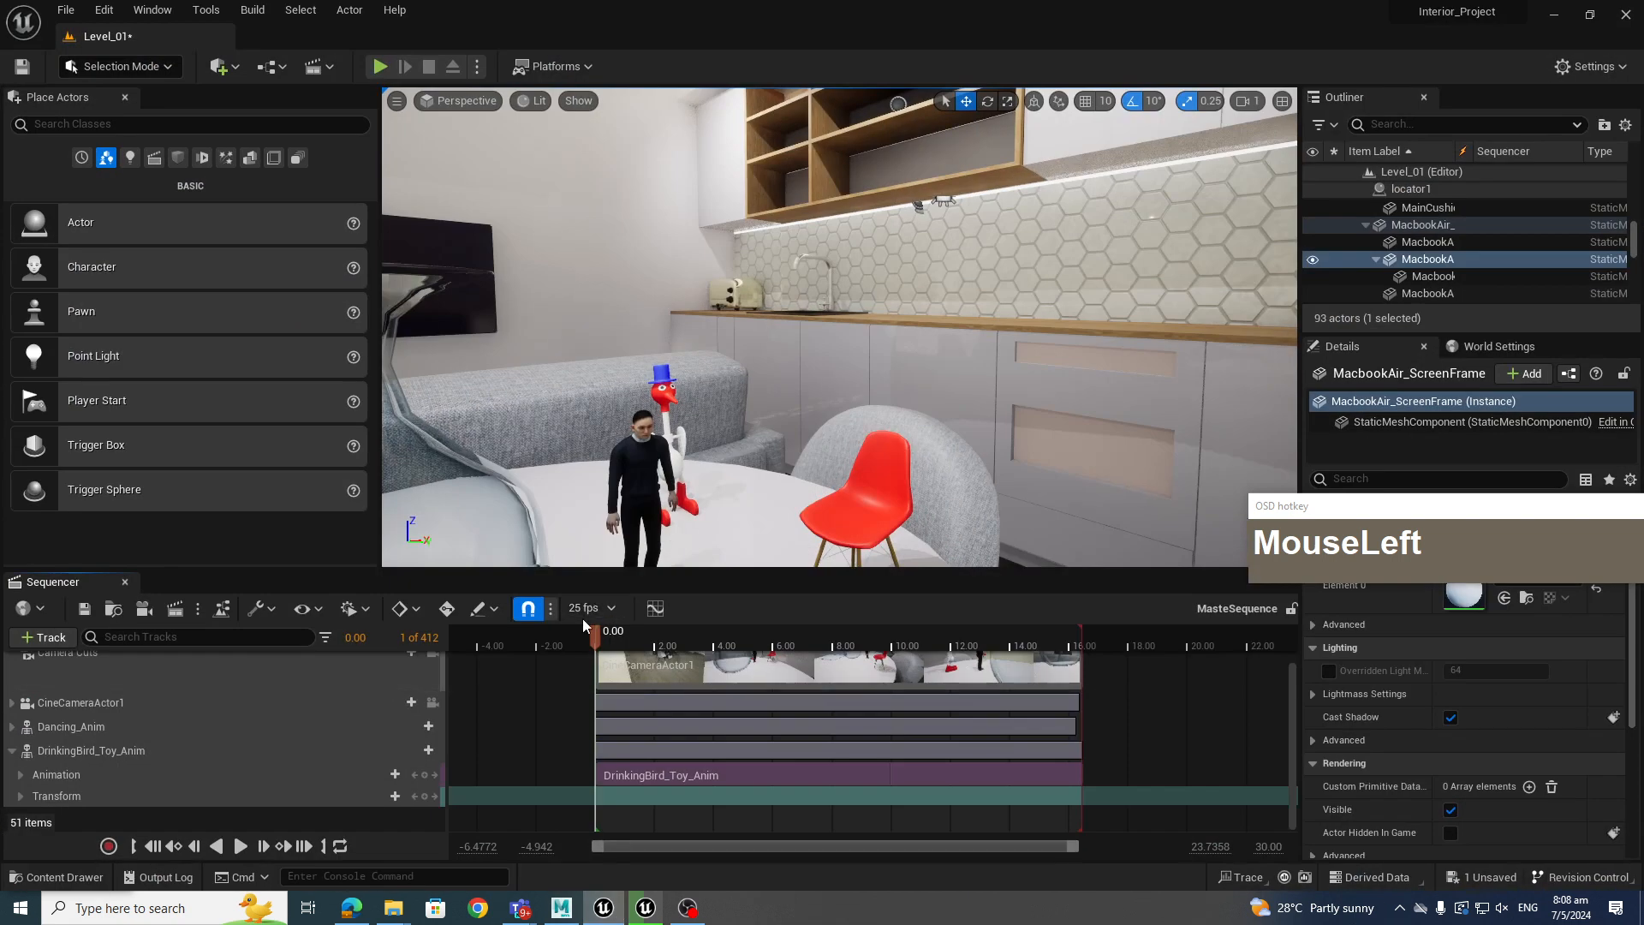
left_click(561, 907)
left_click(1490, 846)
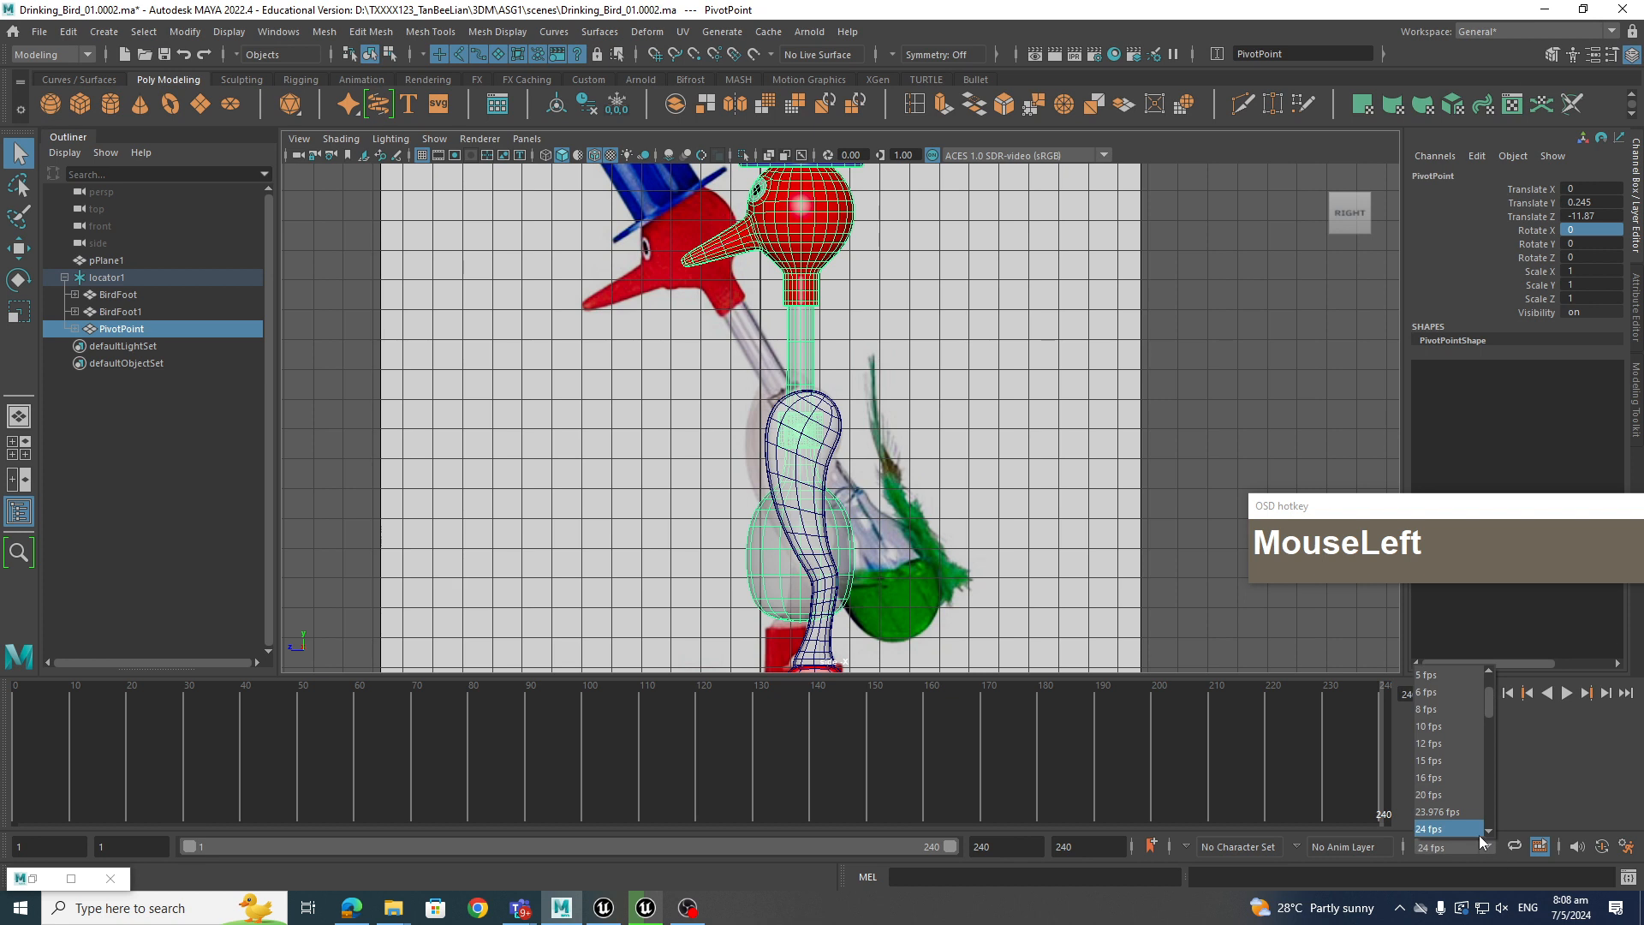
scroll(1456, 827, "down", 2)
scroll(1455, 785, "up", 1)
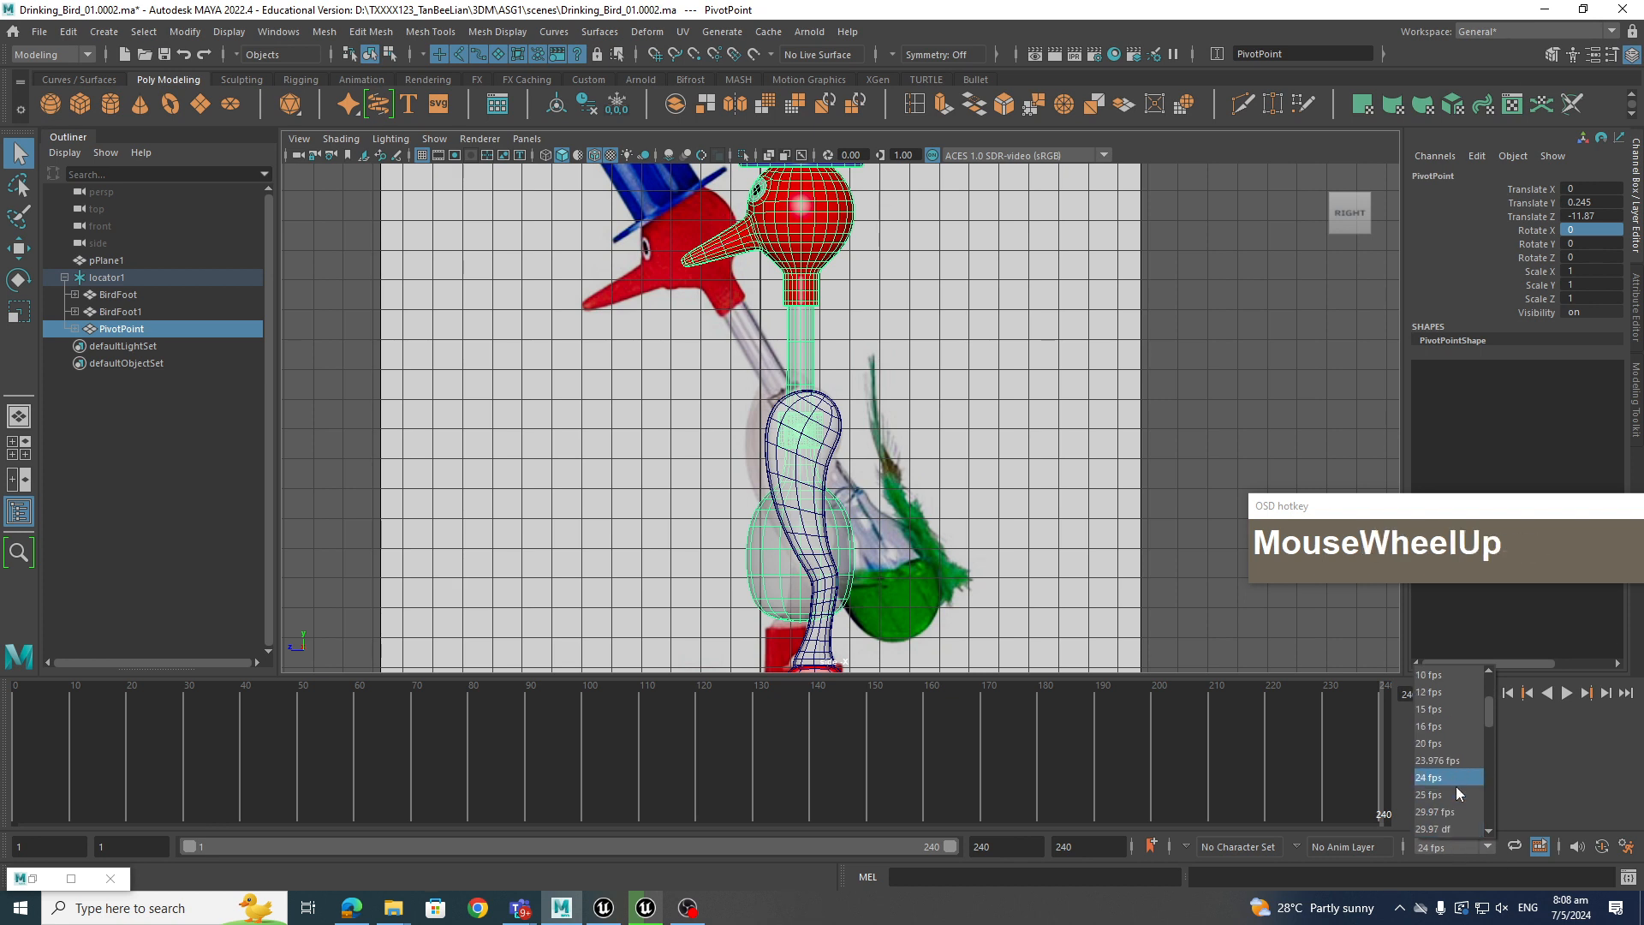
left_click(1443, 796)
scroll(824, 784, "down", 1)
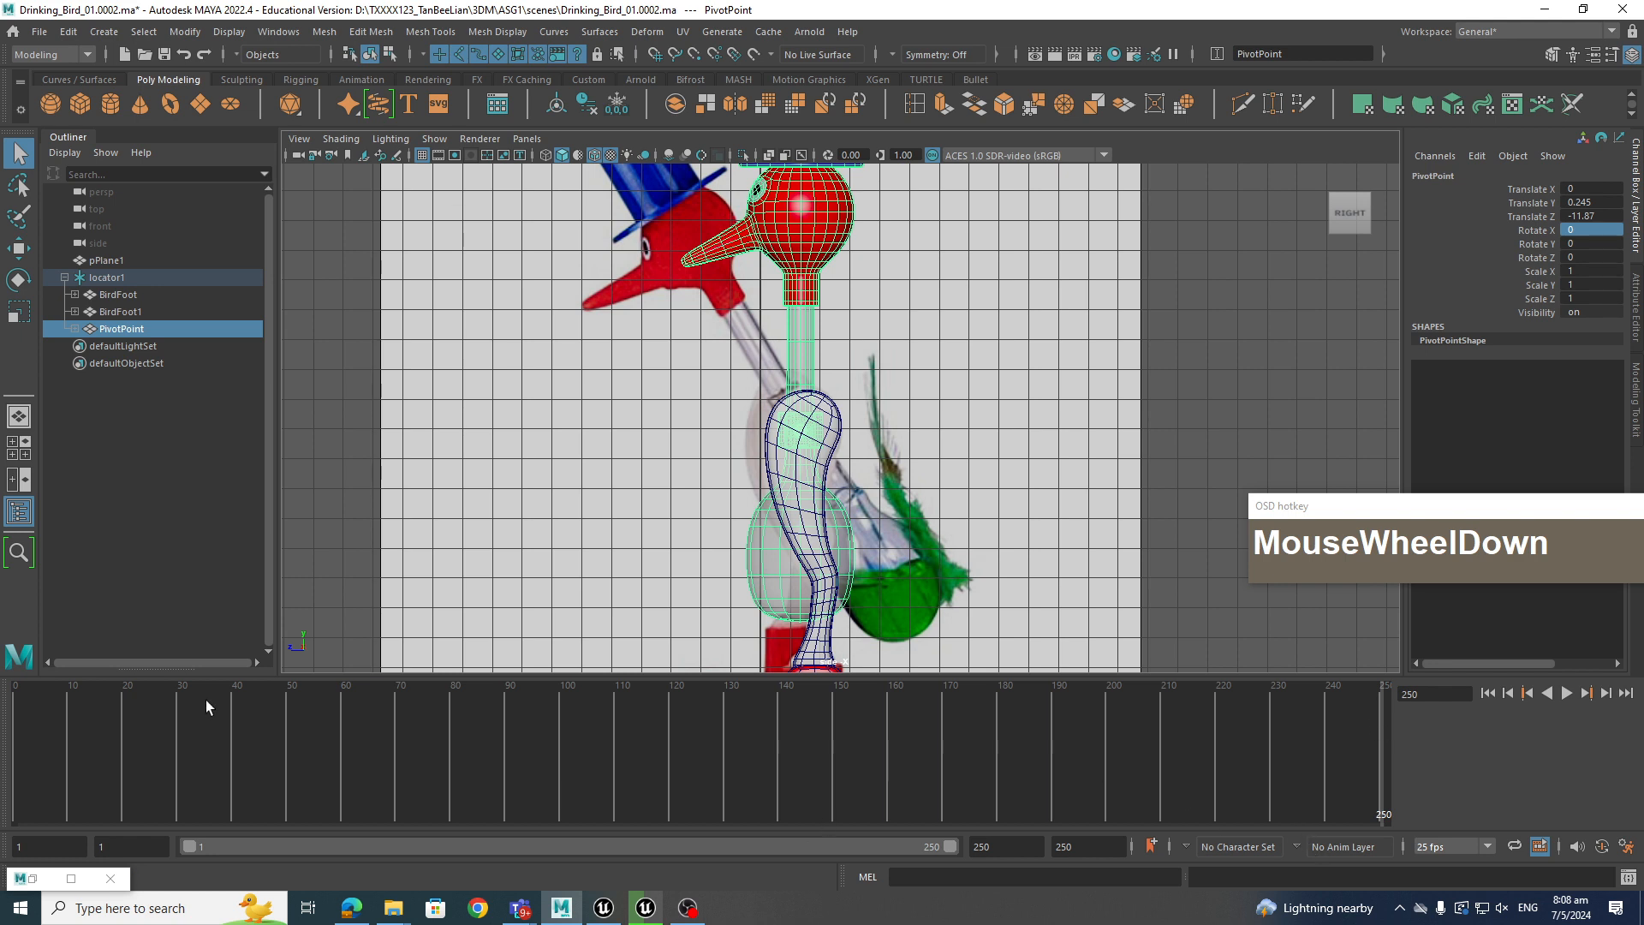
Go to frame 1 and rotate PivotPoint backward to a Rotate X of about -24.5 degrees
left_click_drag(89, 766, 12, 789)
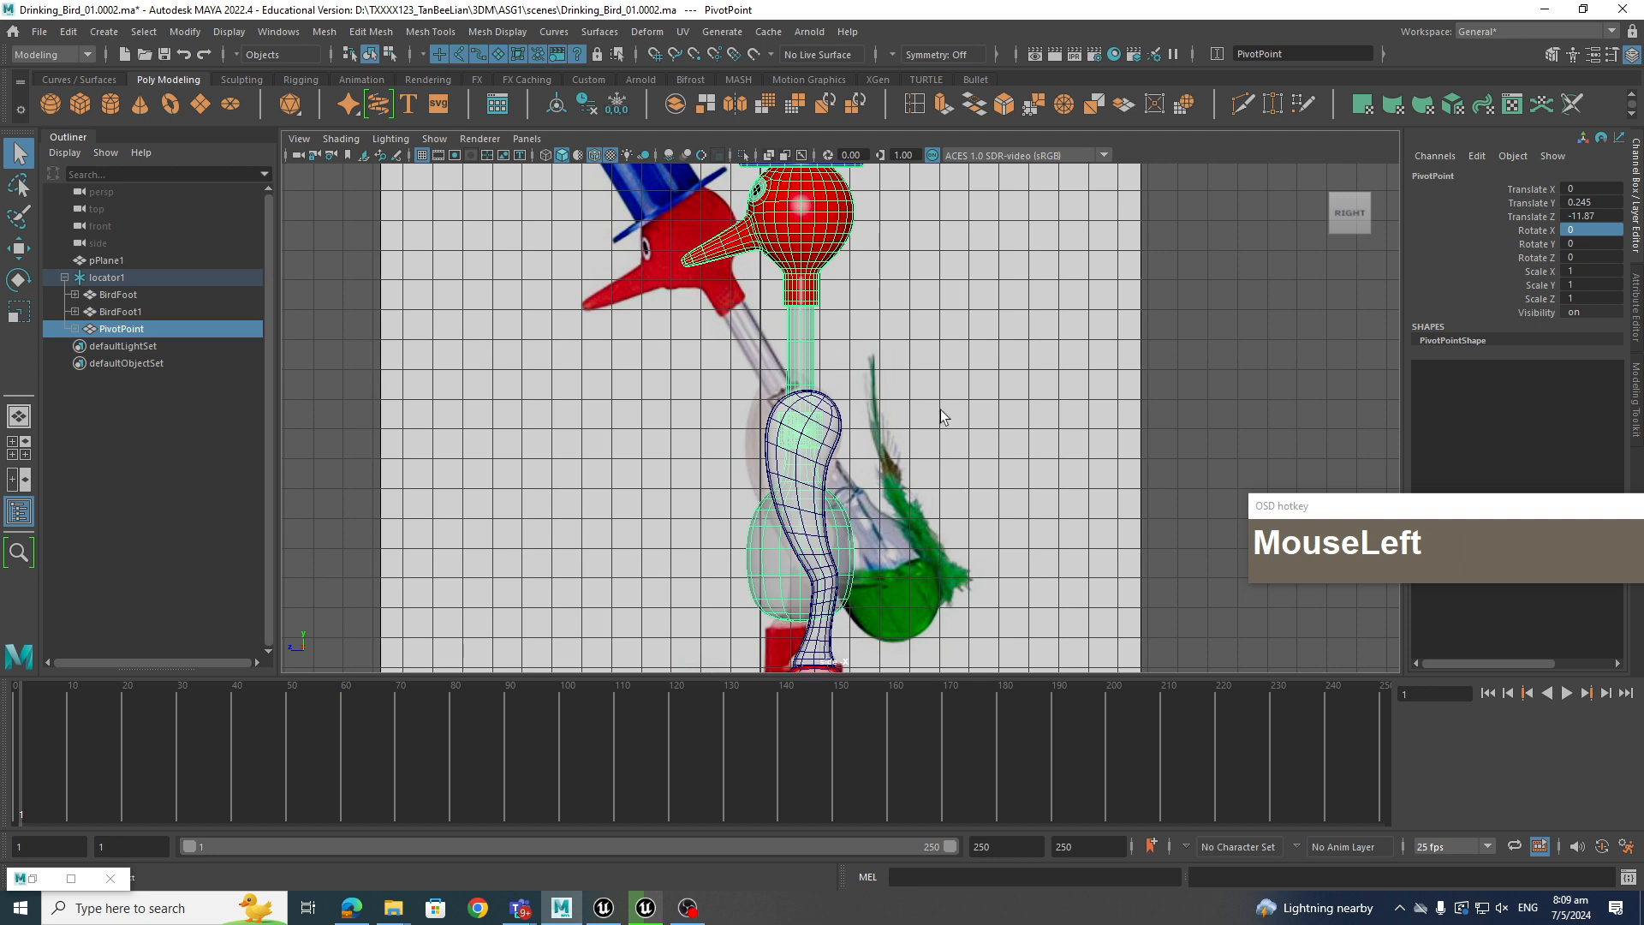
key("e")
left_click(849, 371)
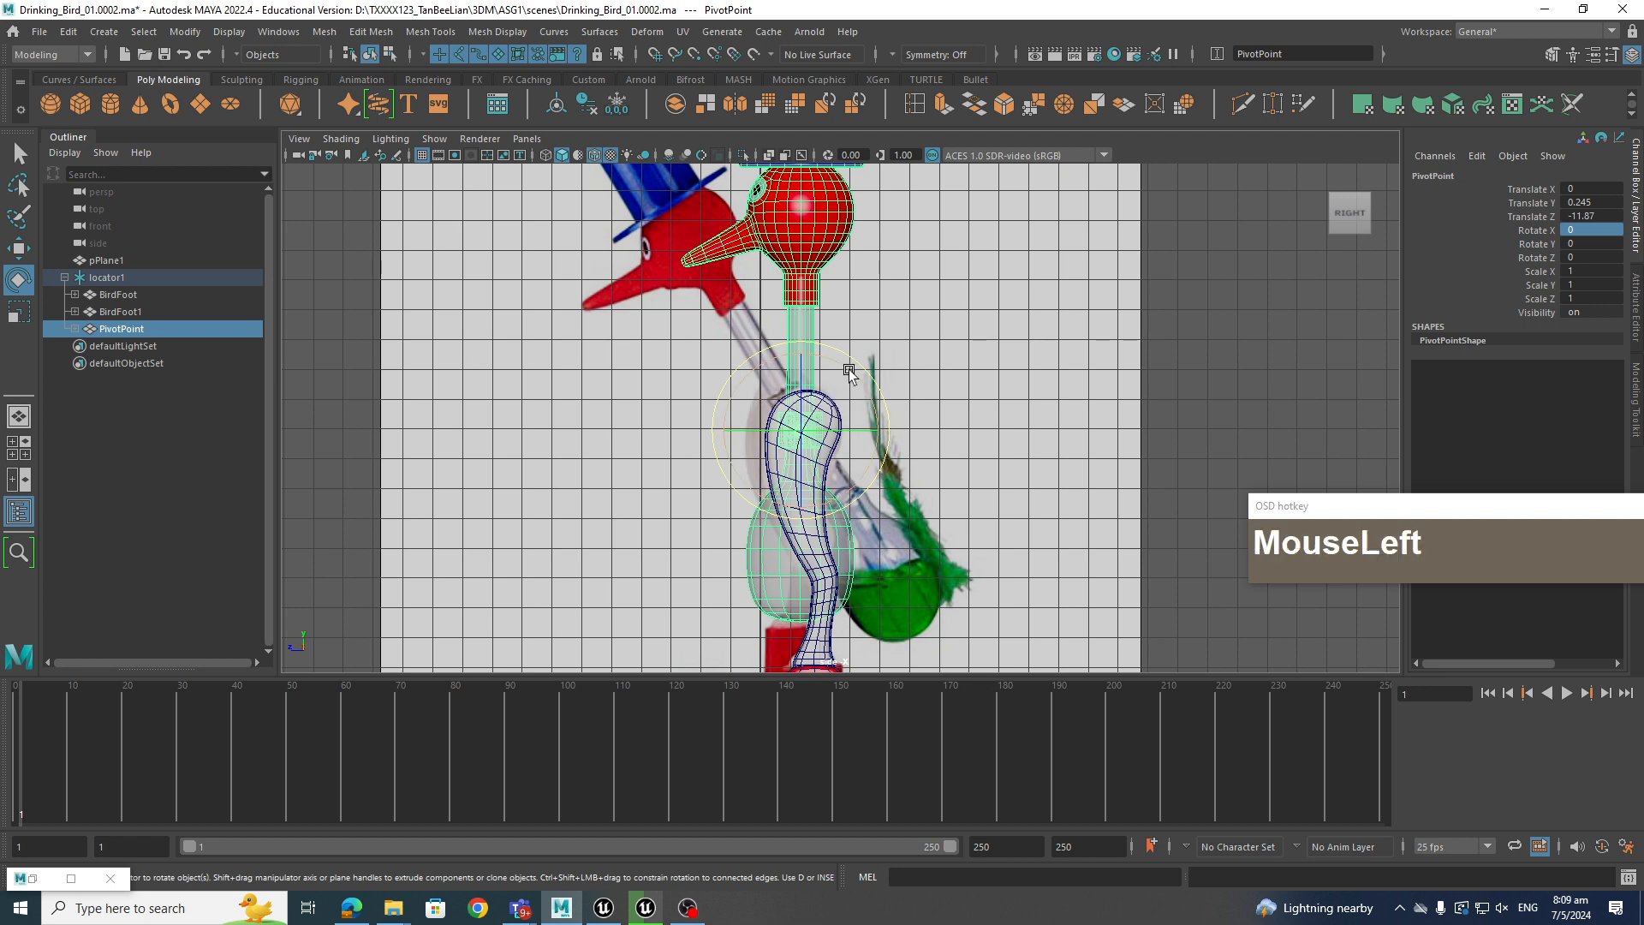
left_click_drag(848, 372, 866, 401)
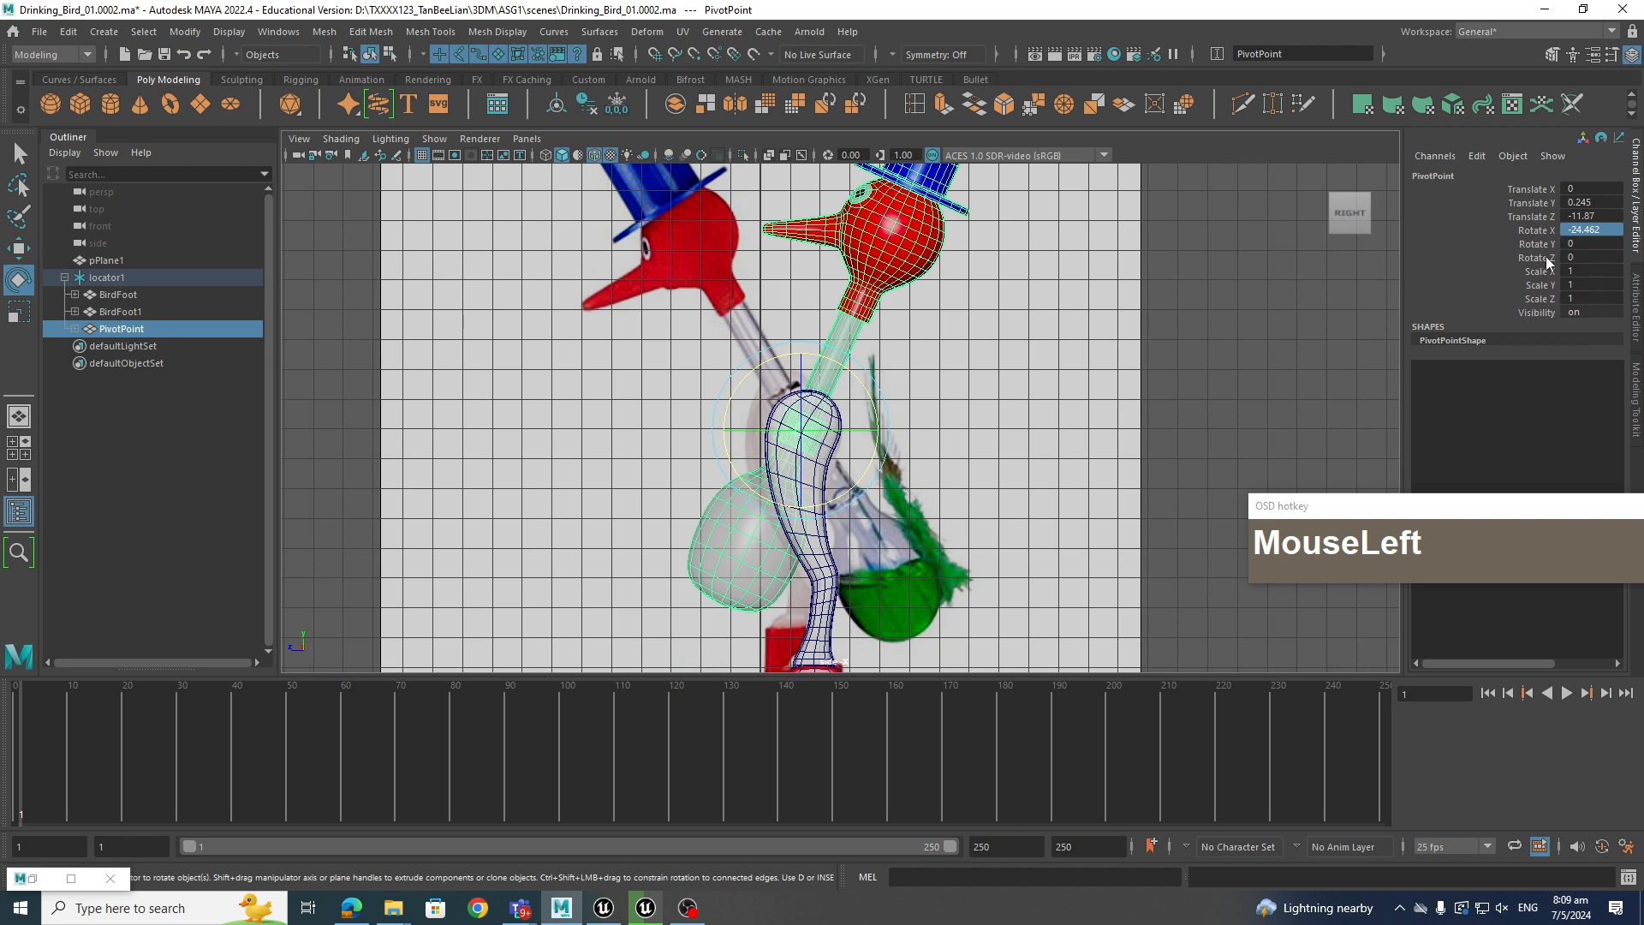
Set a key on only PivotPoint's Rotate X channel at frame 1 and check it in the Dope Sheet
left_click(1540, 231)
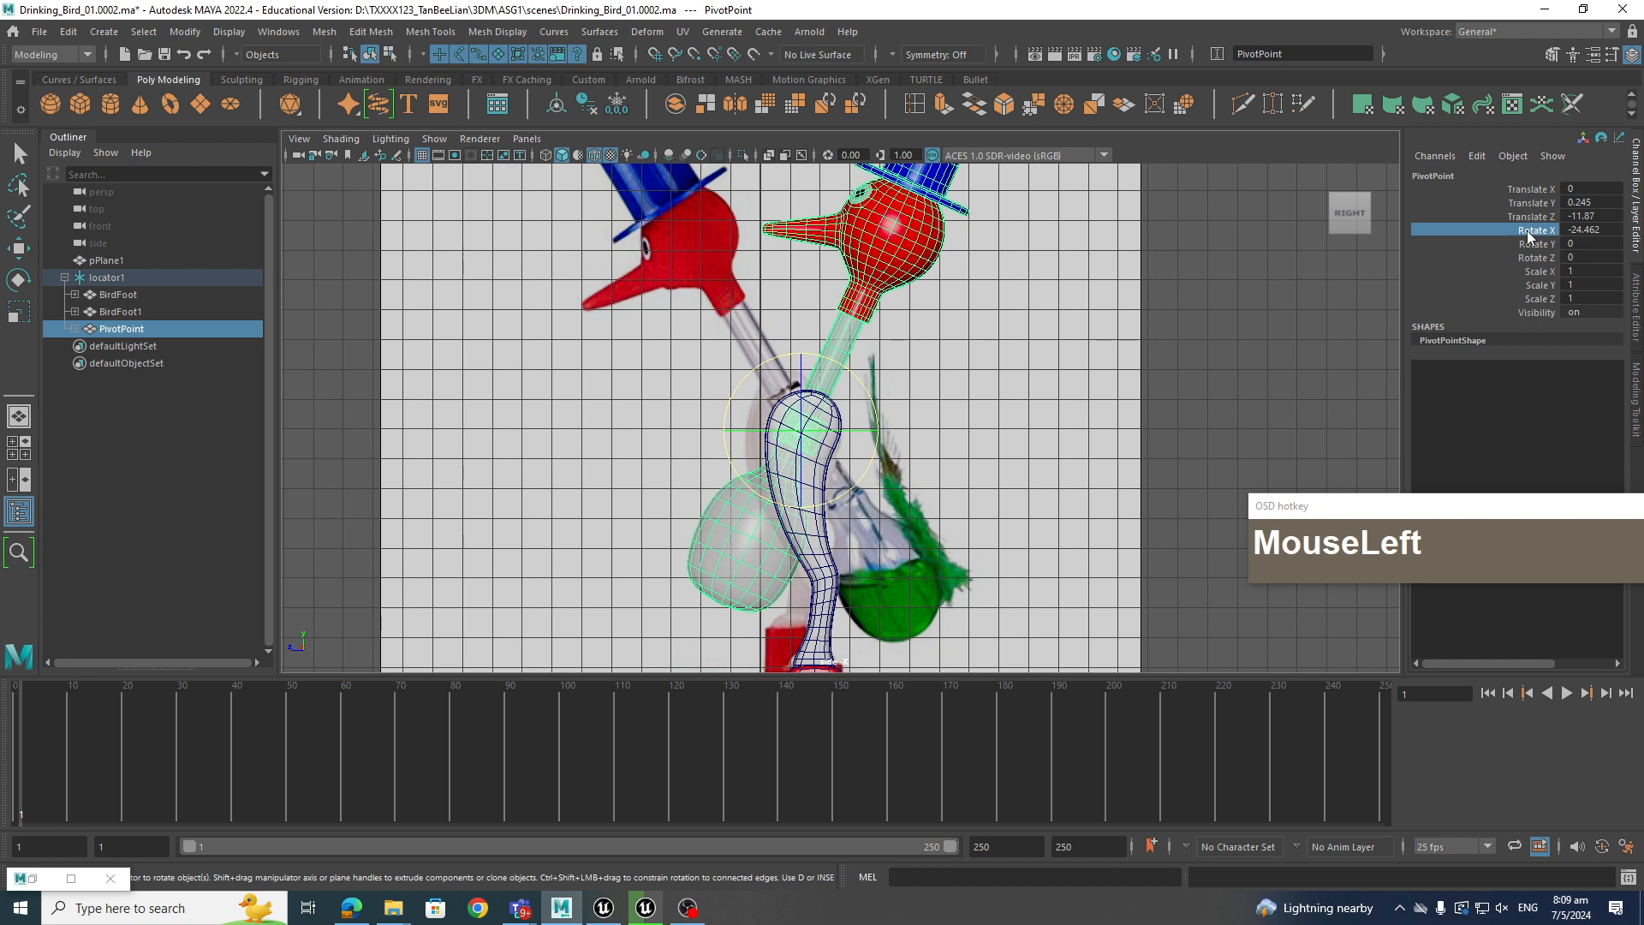
right_click(1540, 233)
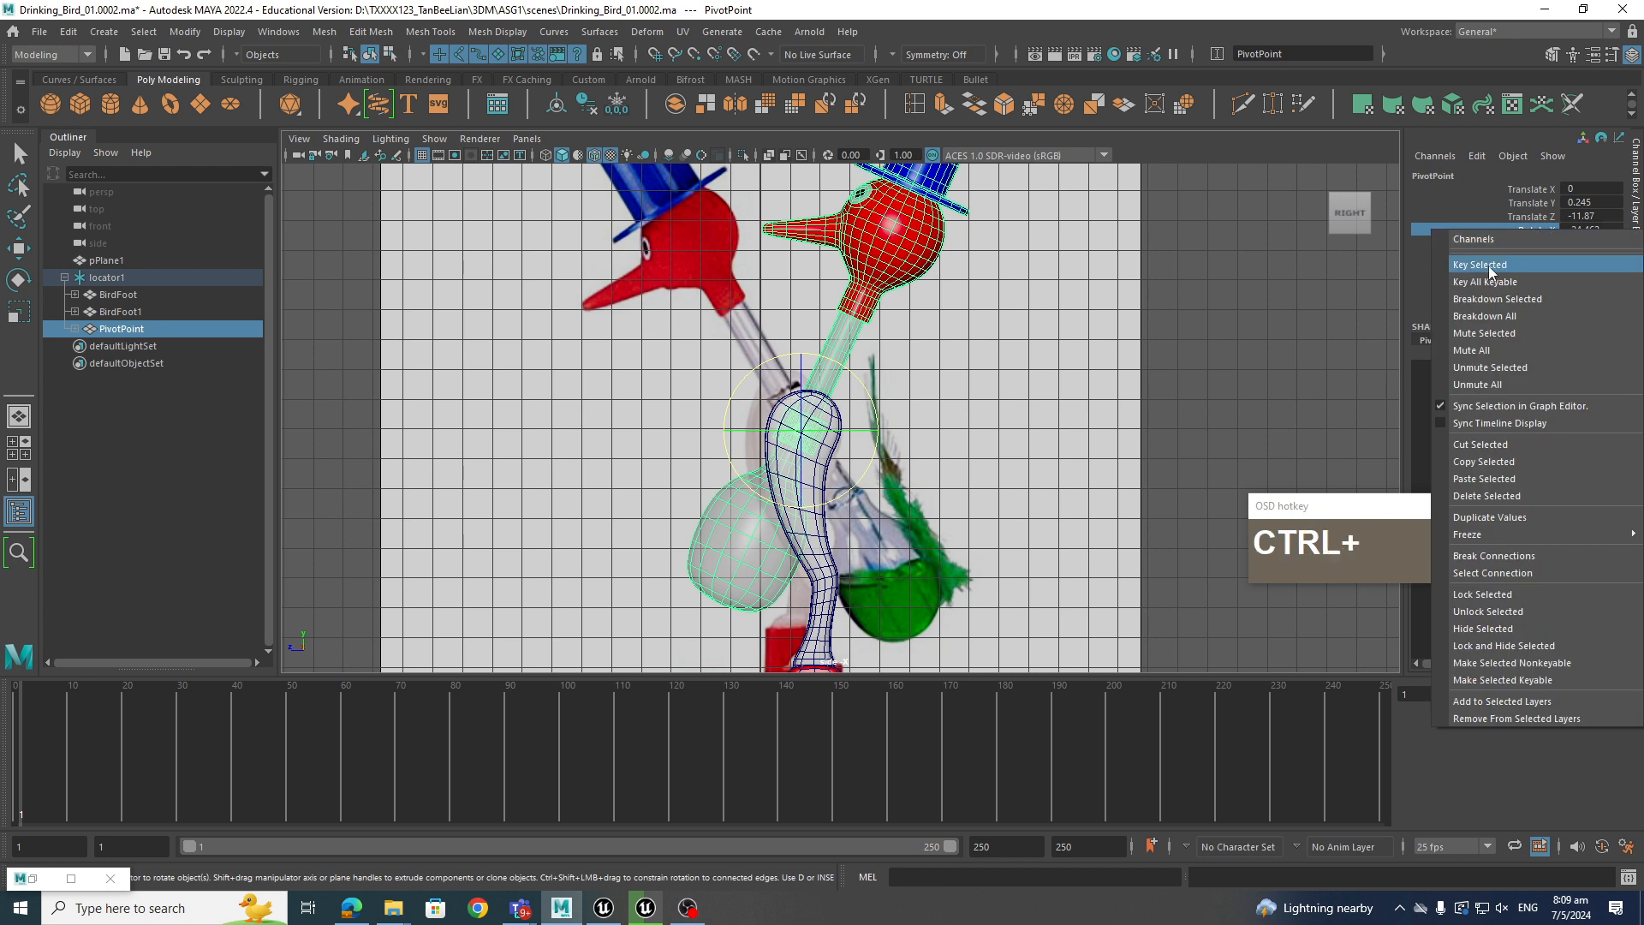
key("ctrl+1")
left_click_drag(1456, 248, 1584, 272)
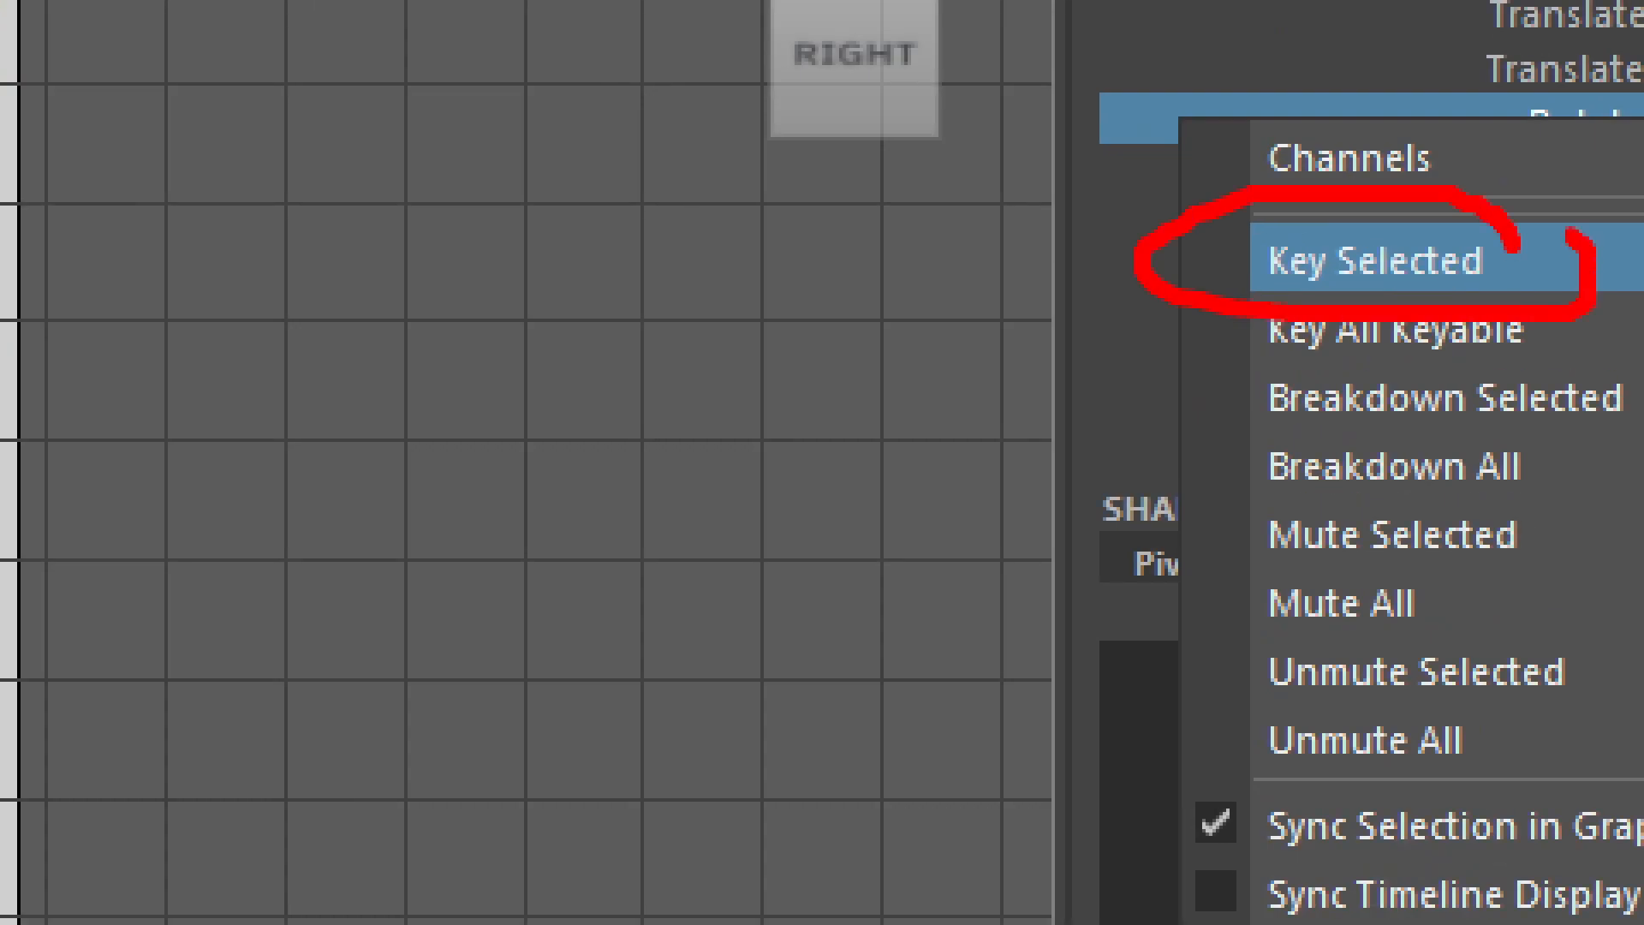
key("Escape")
right_click(1534, 248)
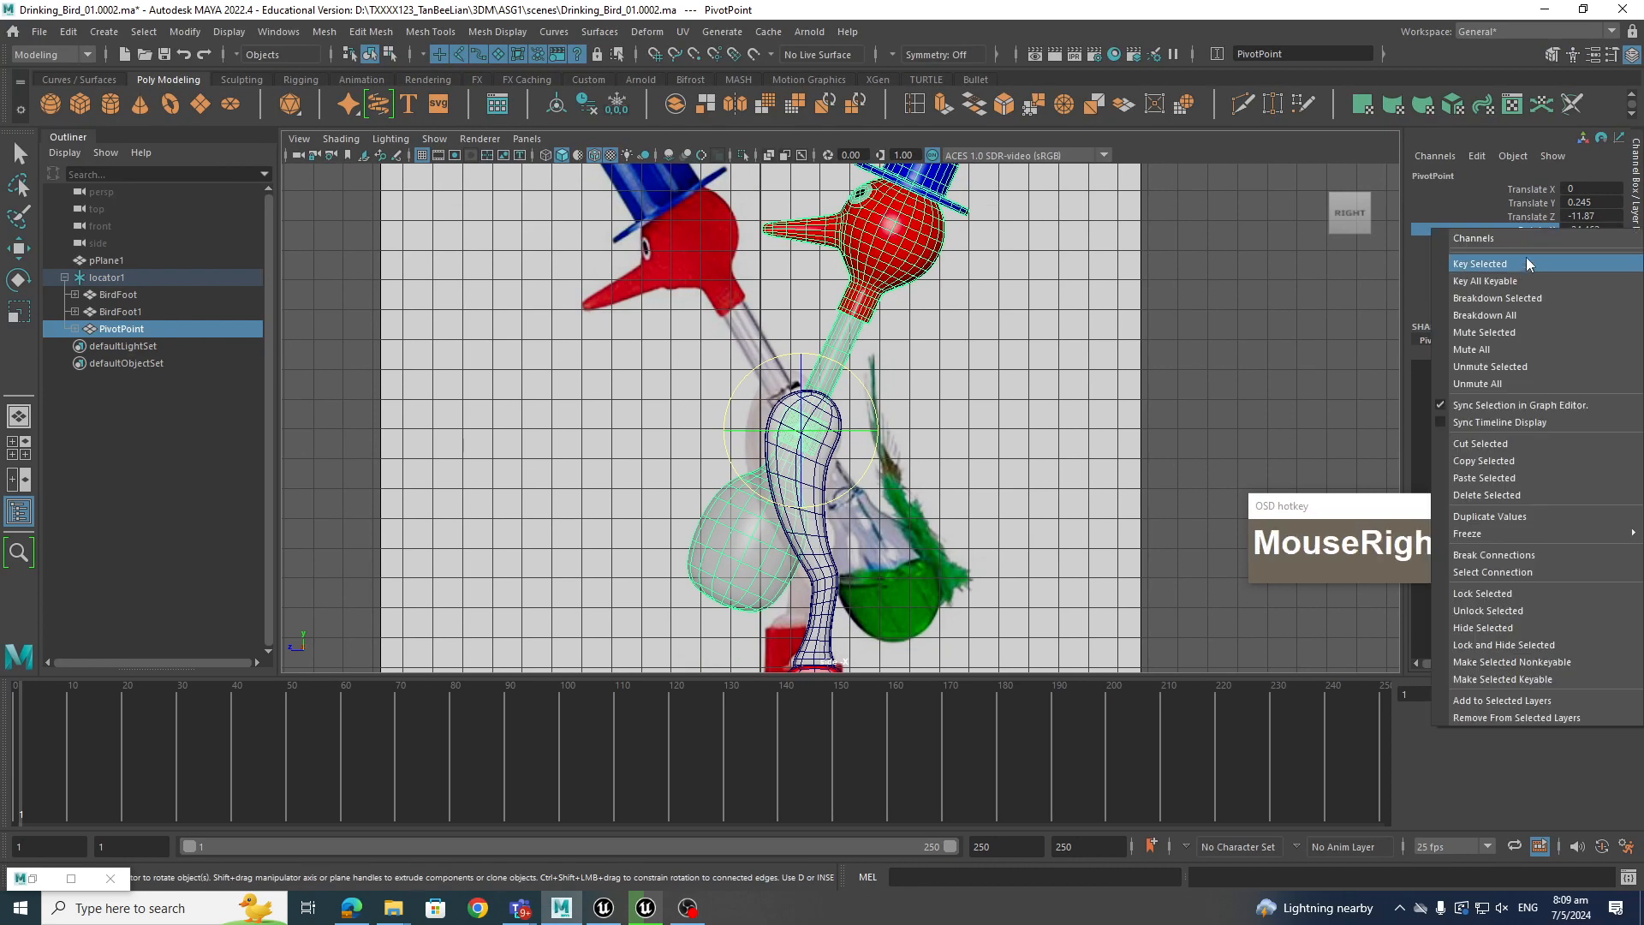
left_click(1529, 265)
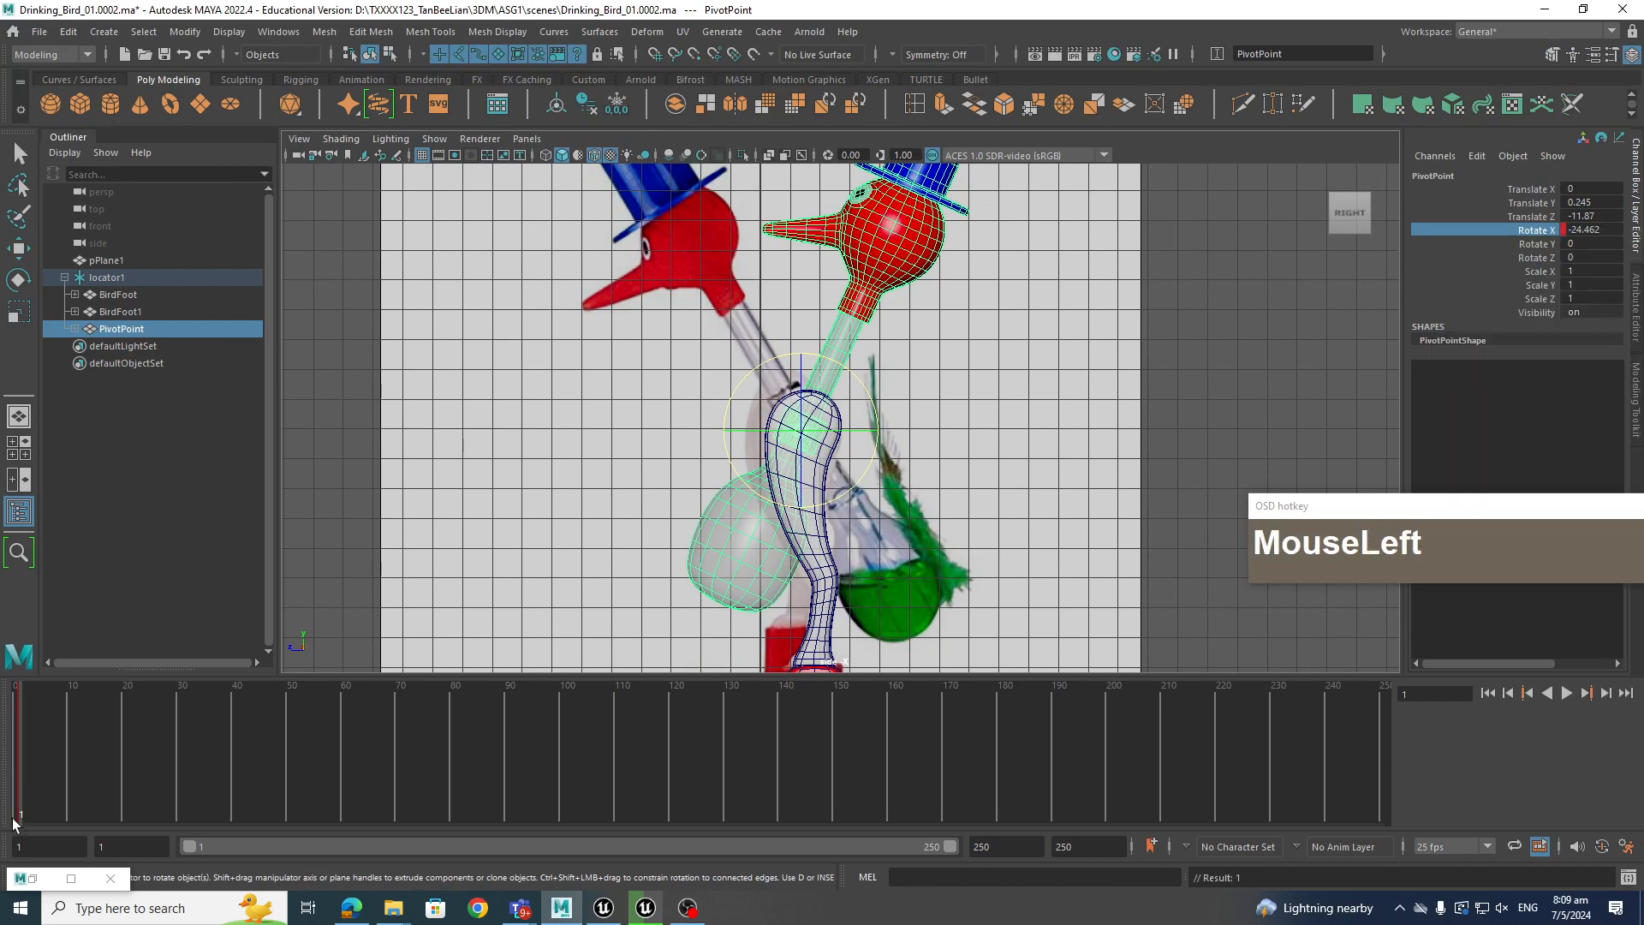
left_click(33, 879)
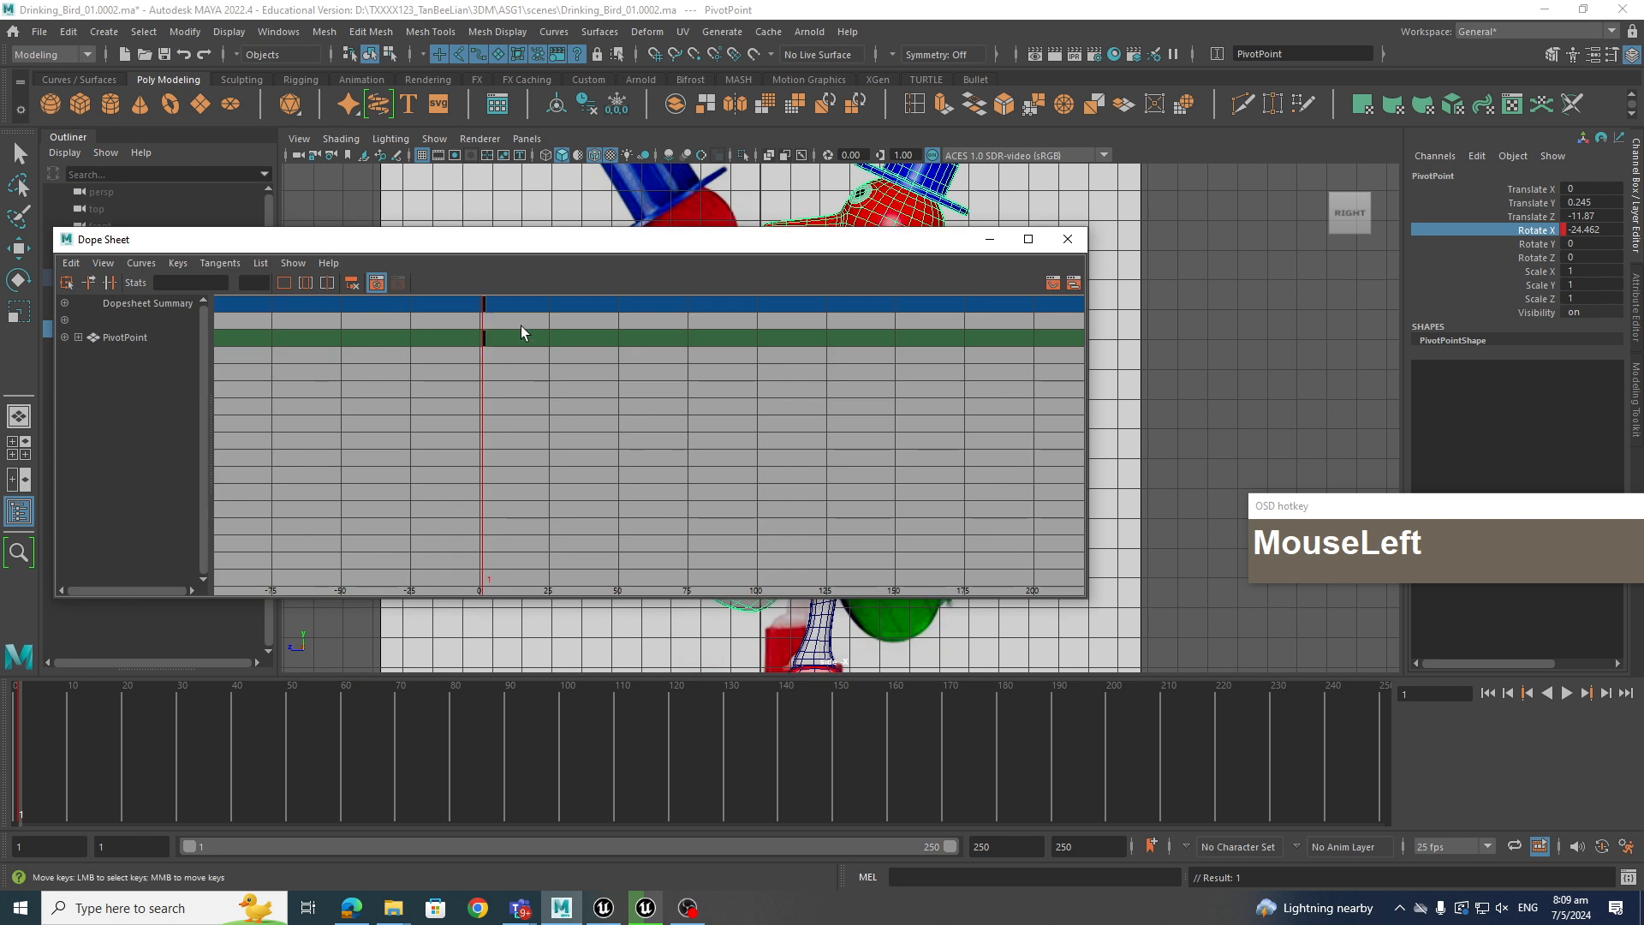
left_click(989, 239)
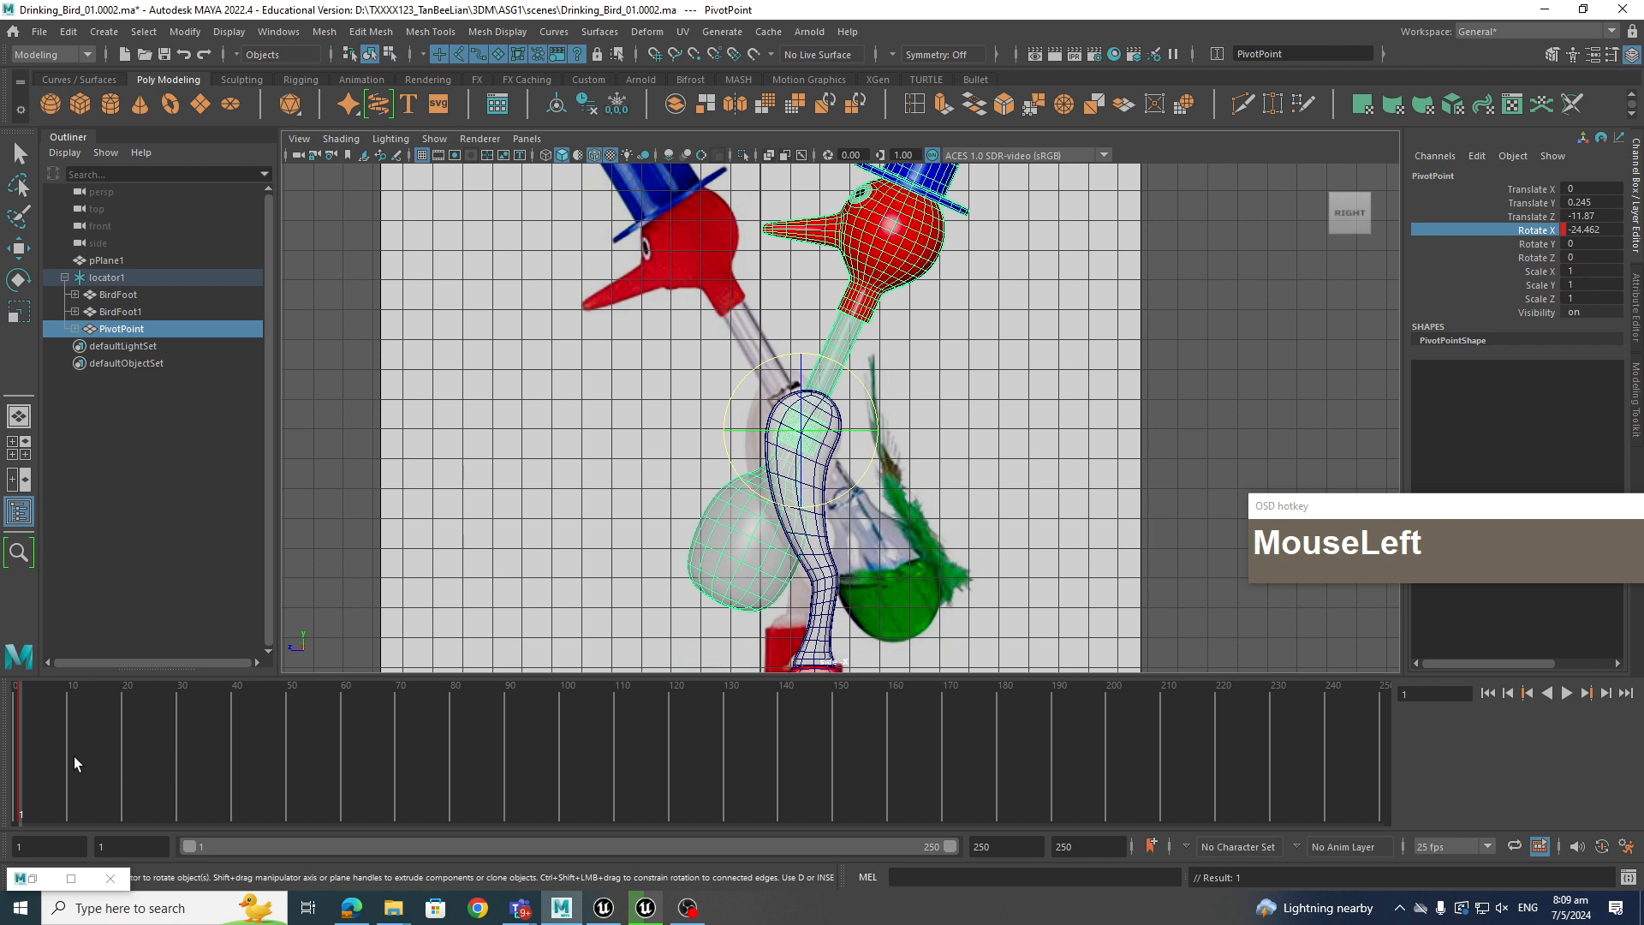
mouse_move(131, 775)
left_mouse_down()
mouse_move(214, 794)
mouse_move(154, 794)
mouse_move(185, 794)
left_mouse_up()
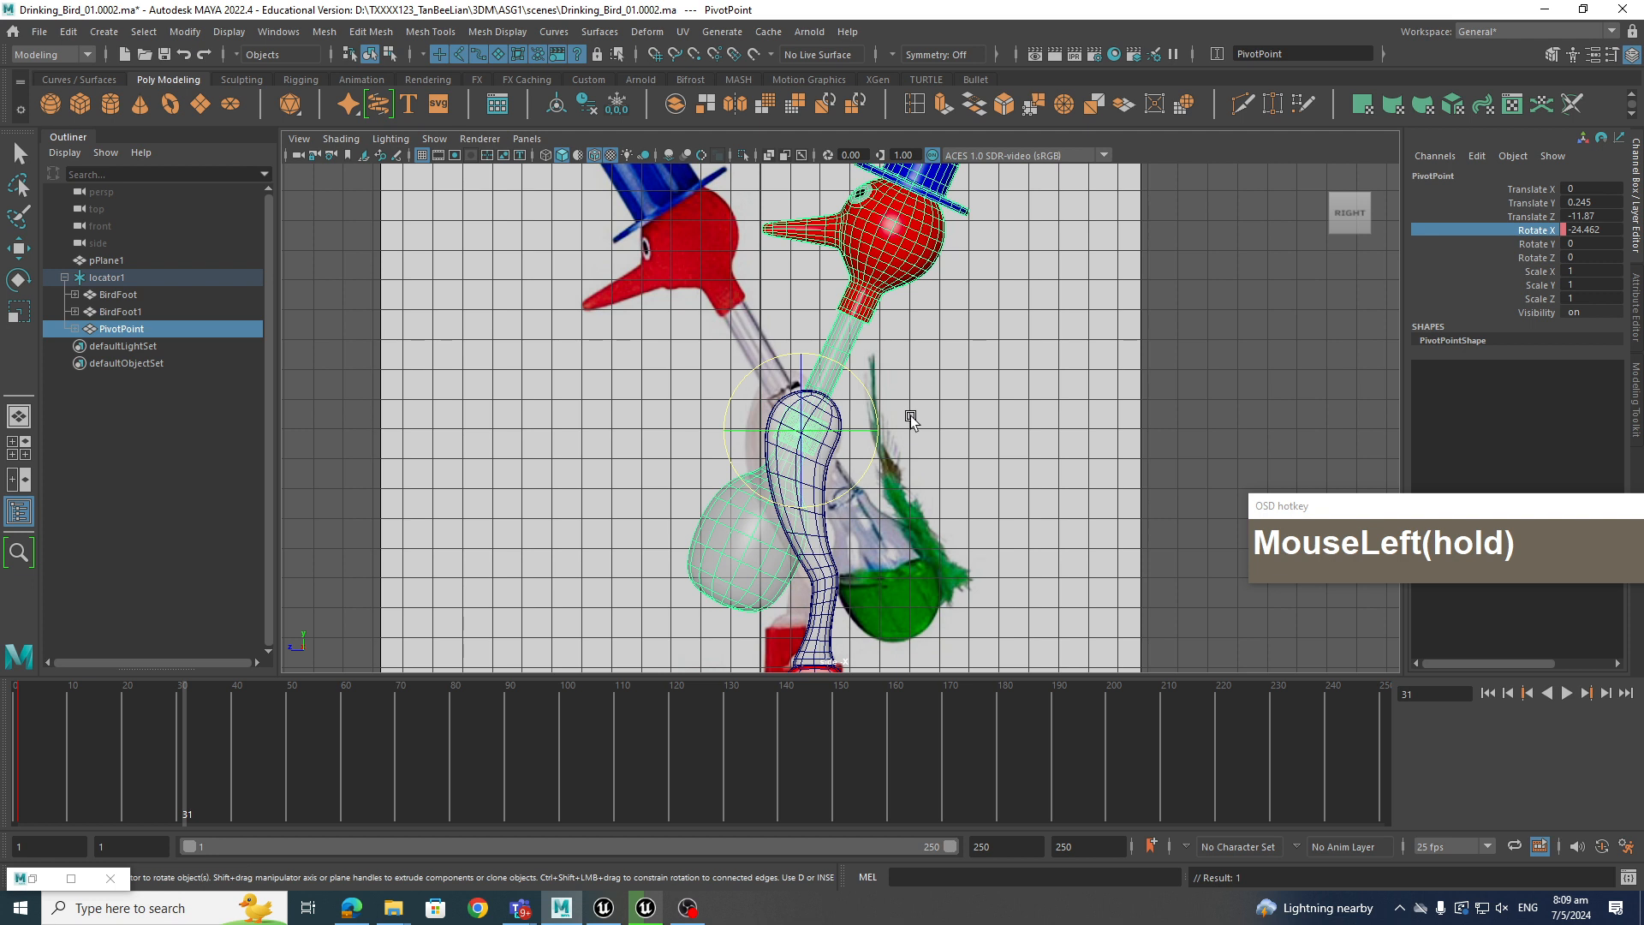
left_click_drag(911, 420, 634, 247)
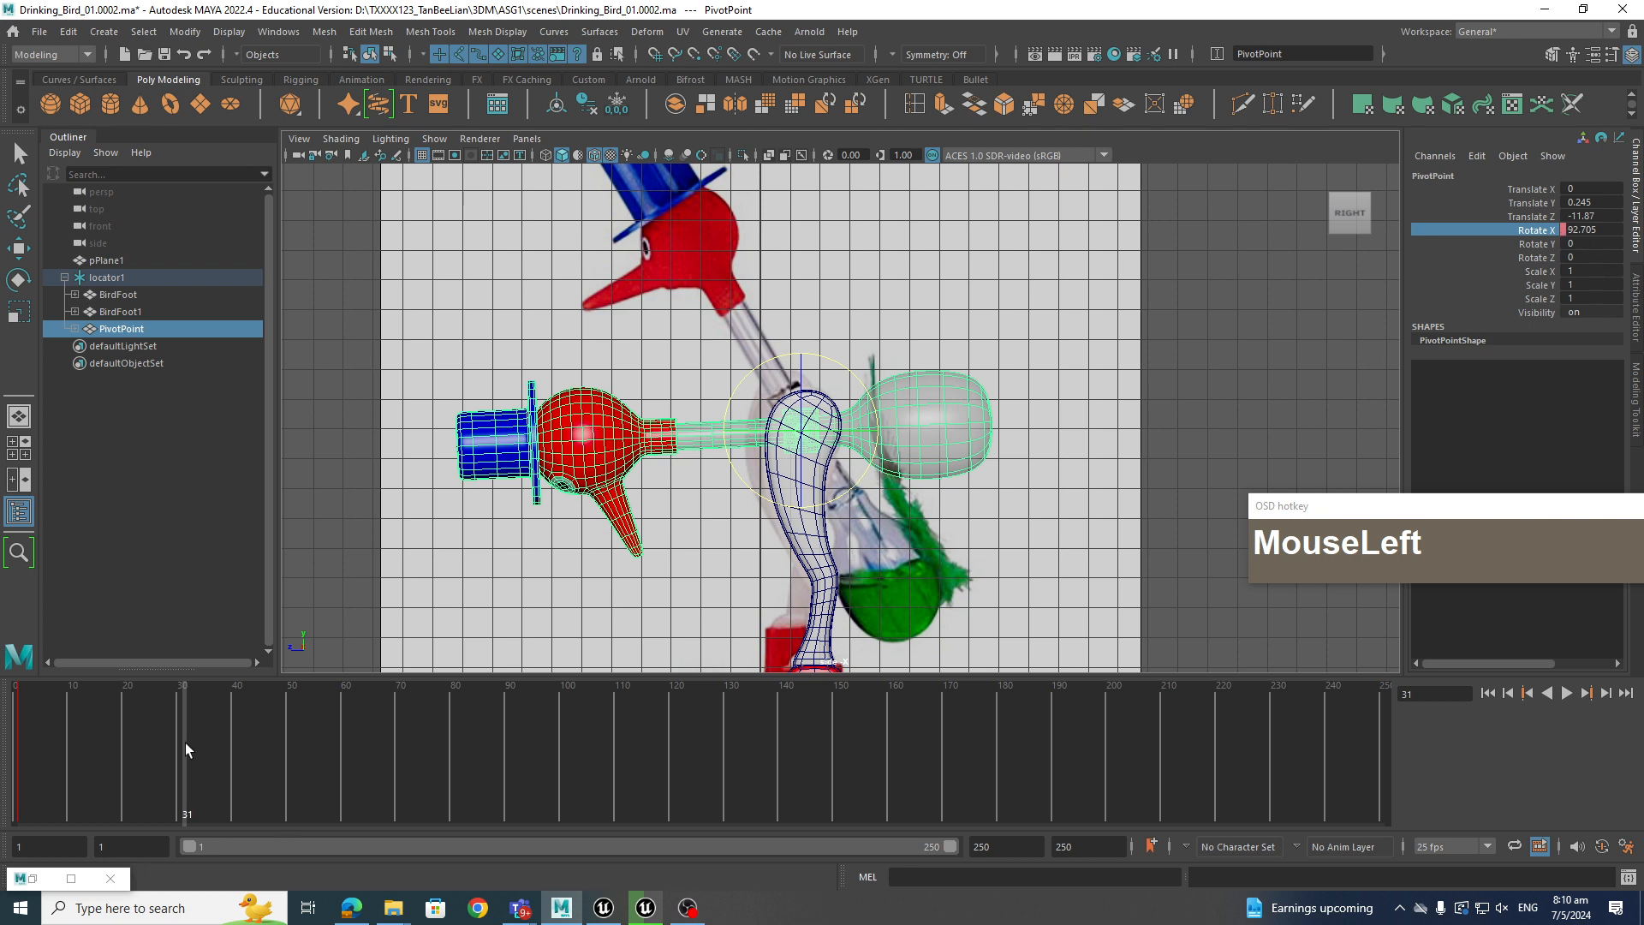
left_click_drag(183, 744, 18, 820)
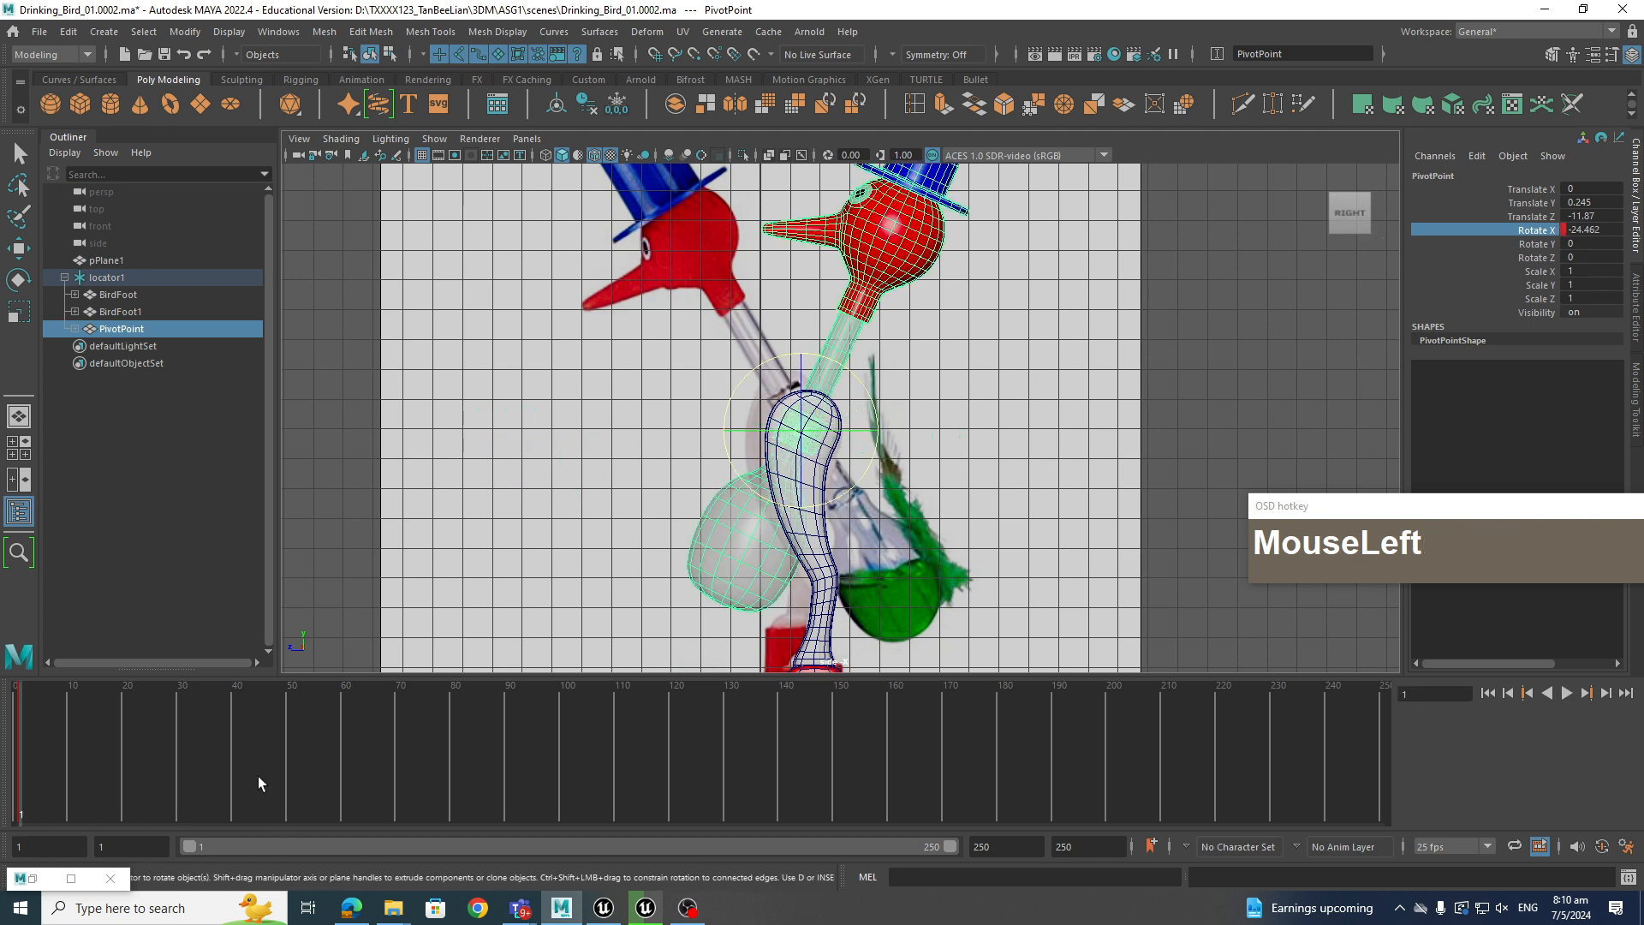
At frame 32, rotate PivotPoint forward to a Rotate X of about 72.1 degrees and key that channel
left_click_drag(89, 763, 187, 777)
left_click_drag(757, 511, 746, 284)
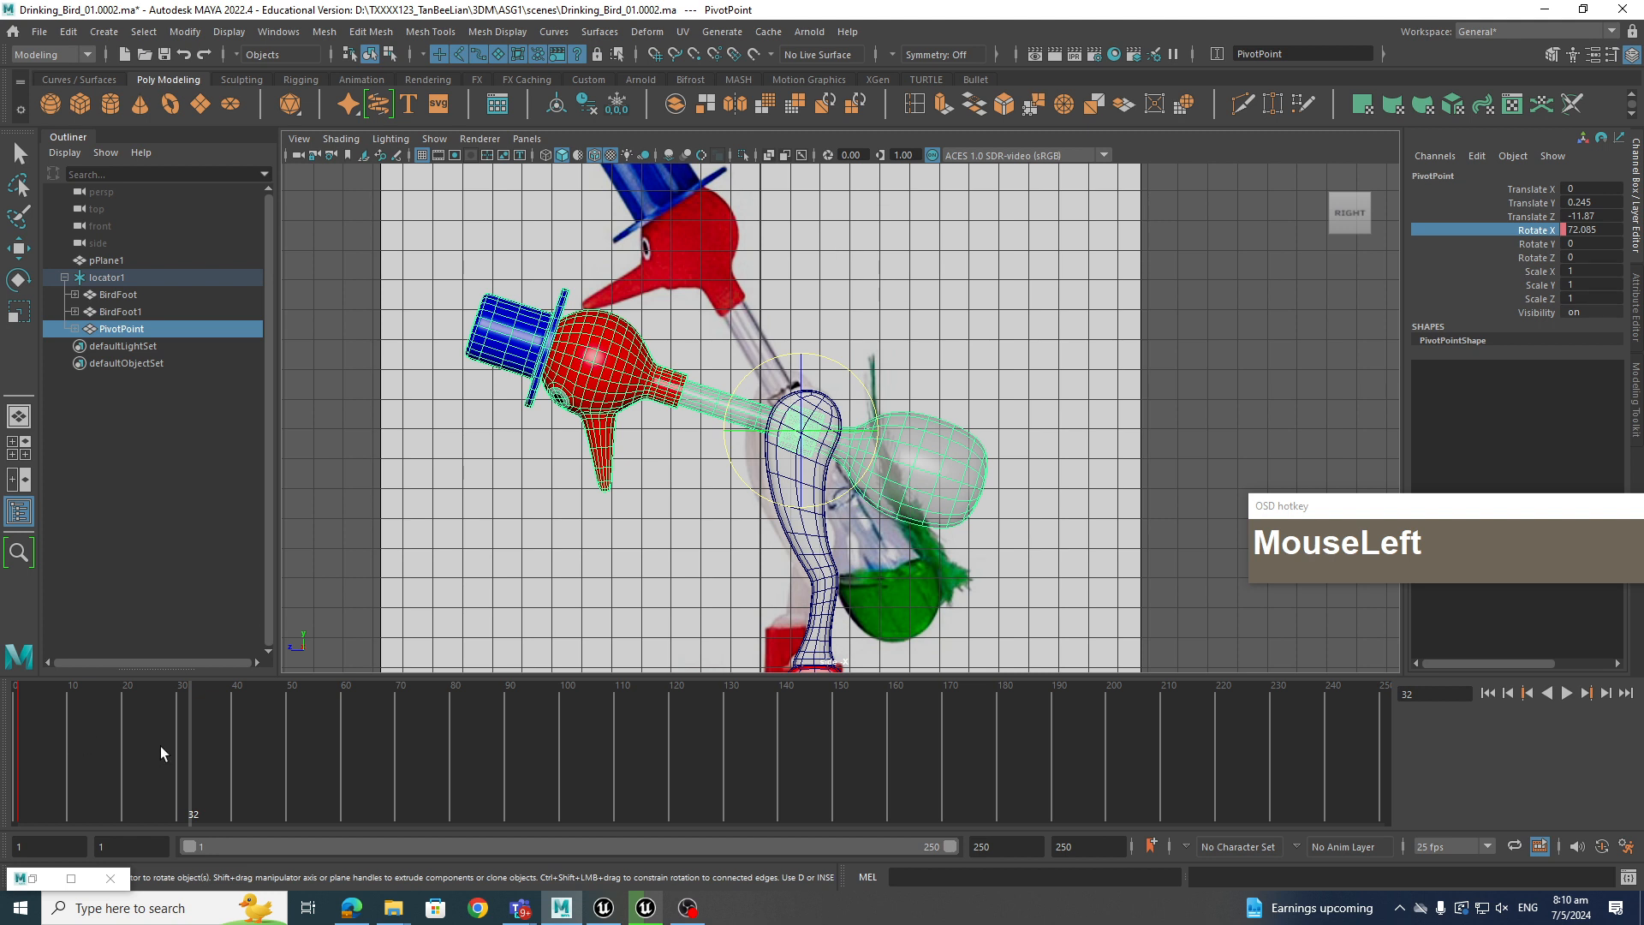
right_click(1542, 232)
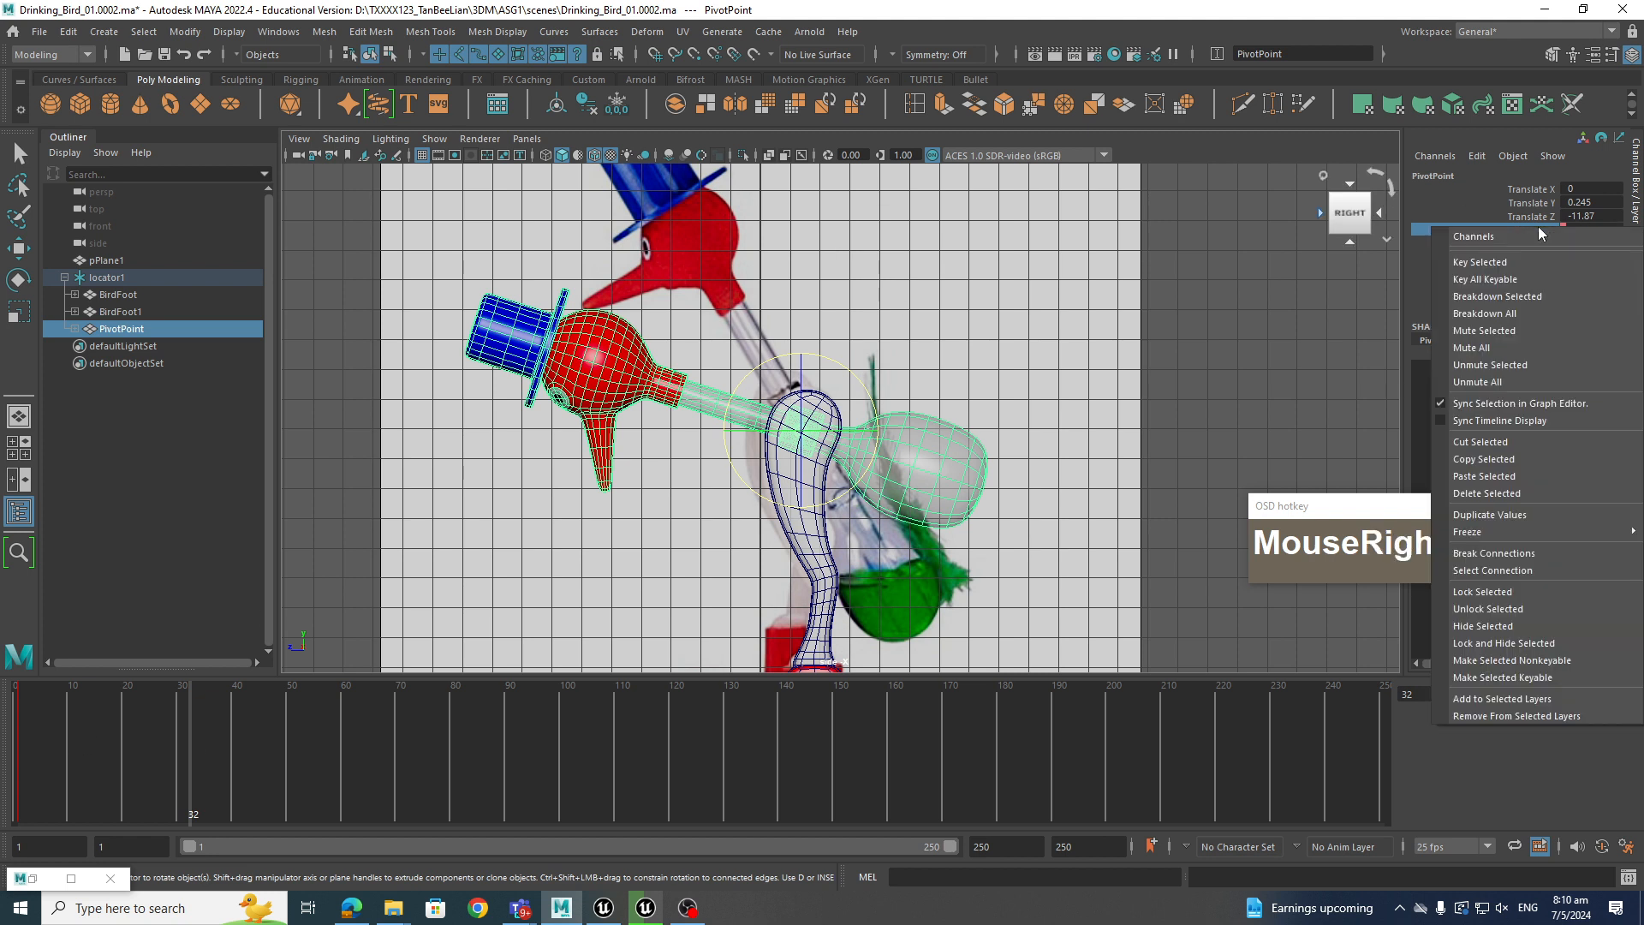
left_click(1524, 260)
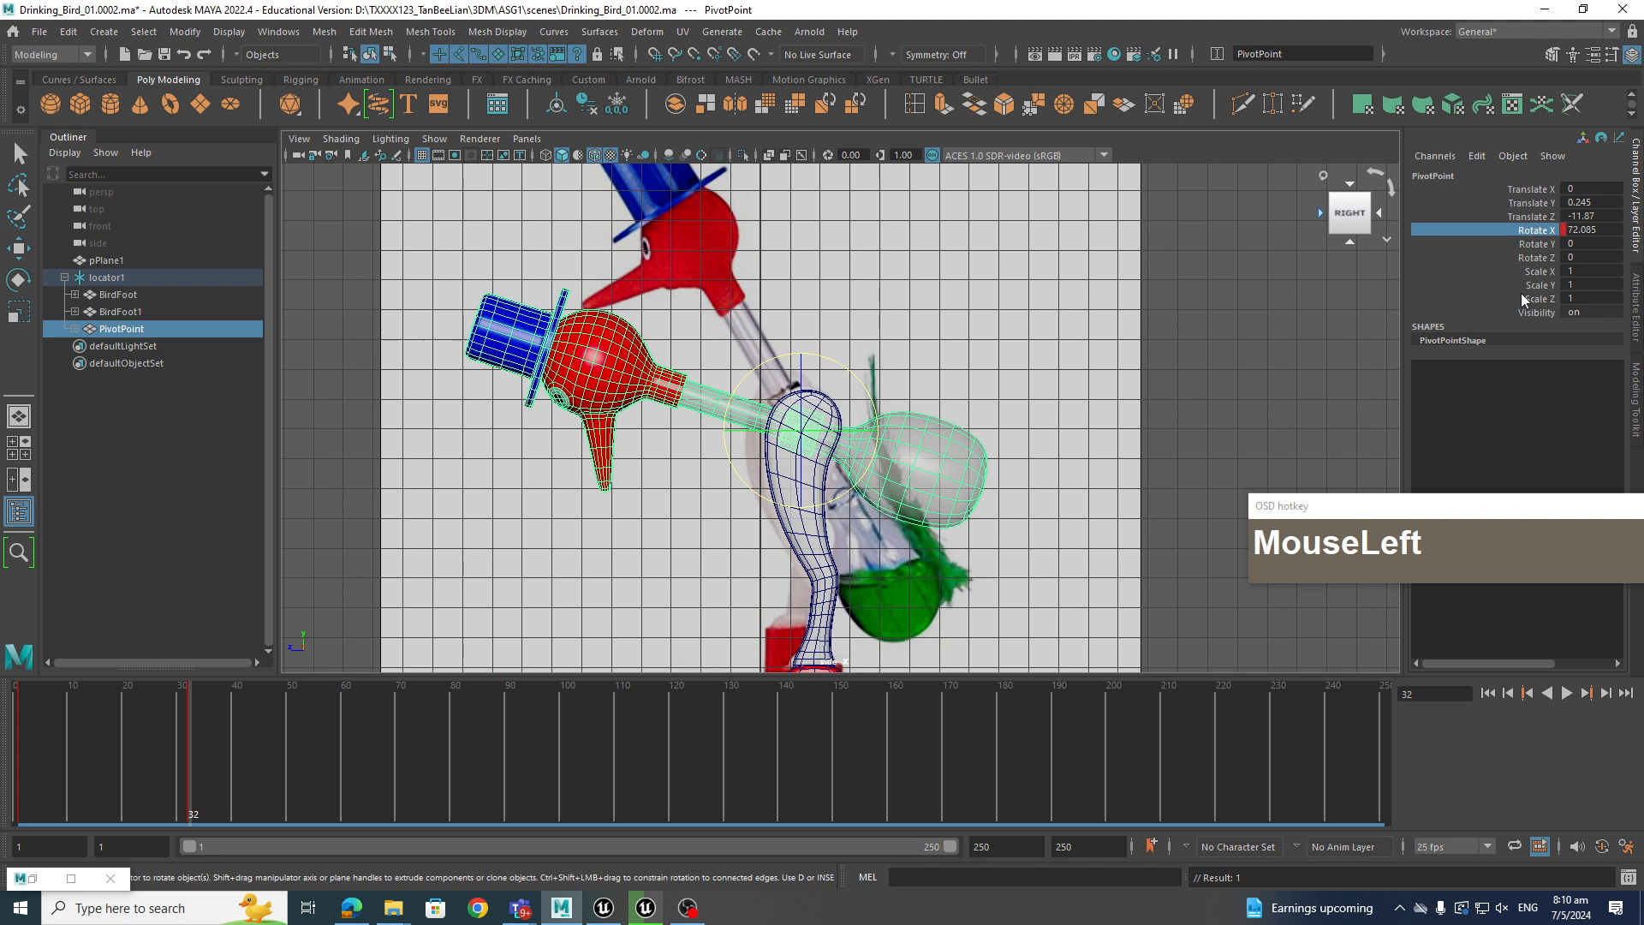
At frame 40, rotate PivotPoint further forward to a Rotate X of about 91.7 degrees and key that channel
mouse_move(190, 755)
left_mouse_down()
mouse_move(49, 769)
mouse_move(192, 763)
mouse_move(34, 796)
mouse_move(224, 790)
mouse_move(74, 819)
mouse_move(232, 819)
mouse_move(248, 786)
mouse_move(233, 798)
left_mouse_up()
right_click(231, 818)
left_click(193, 794)
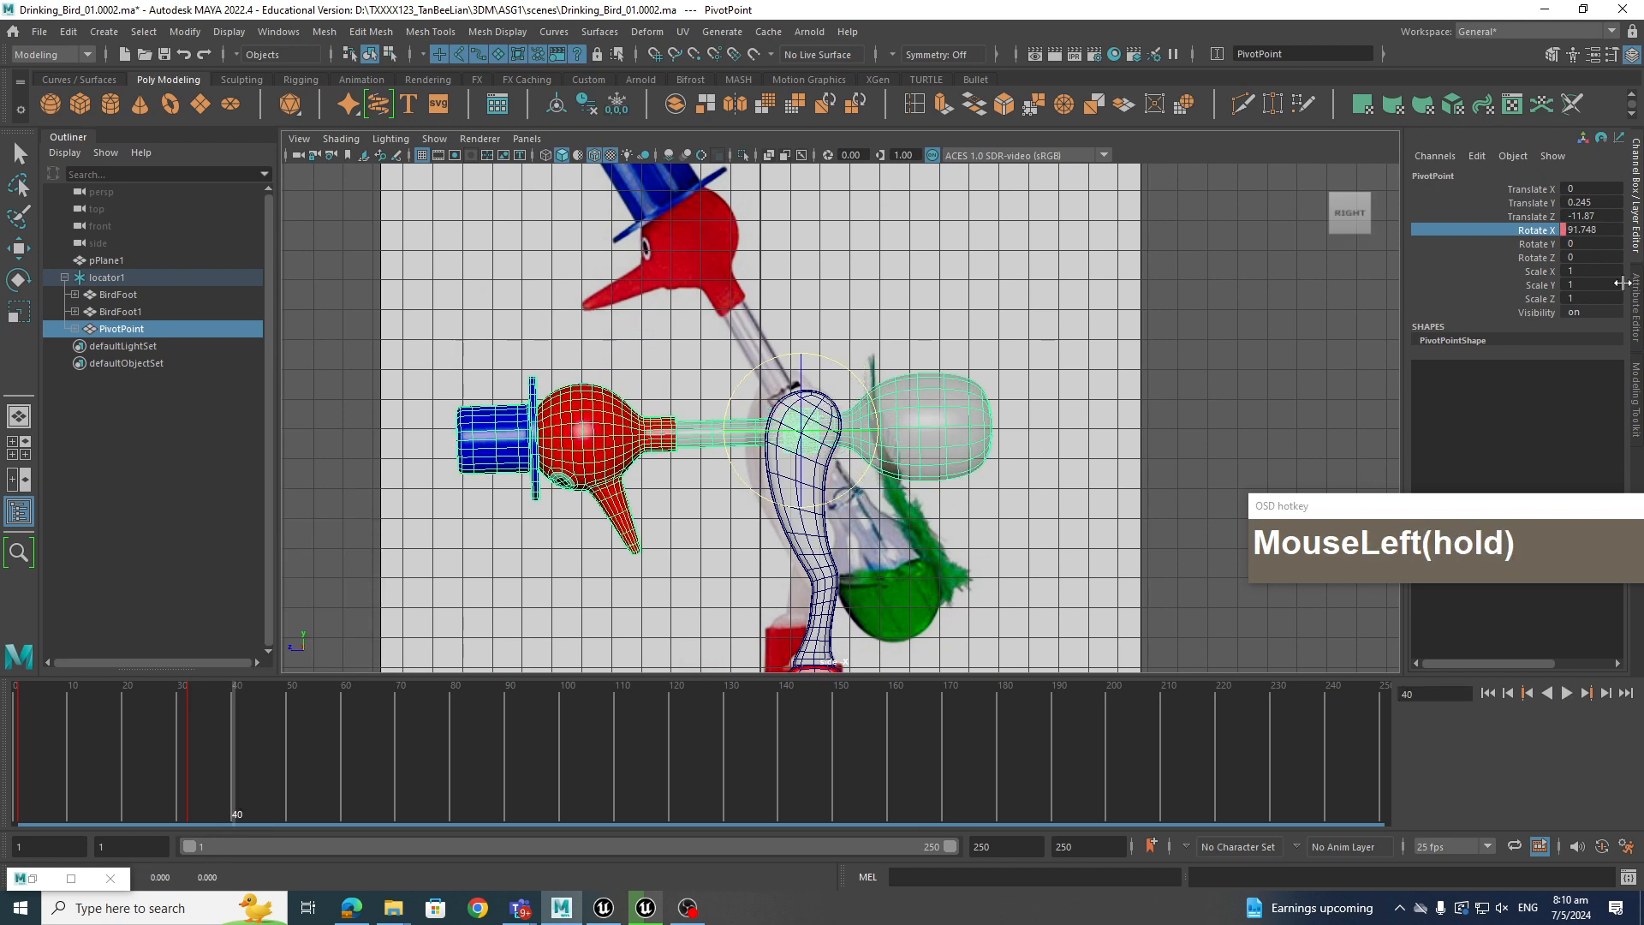
left_click(1541, 230)
right_click(1536, 230)
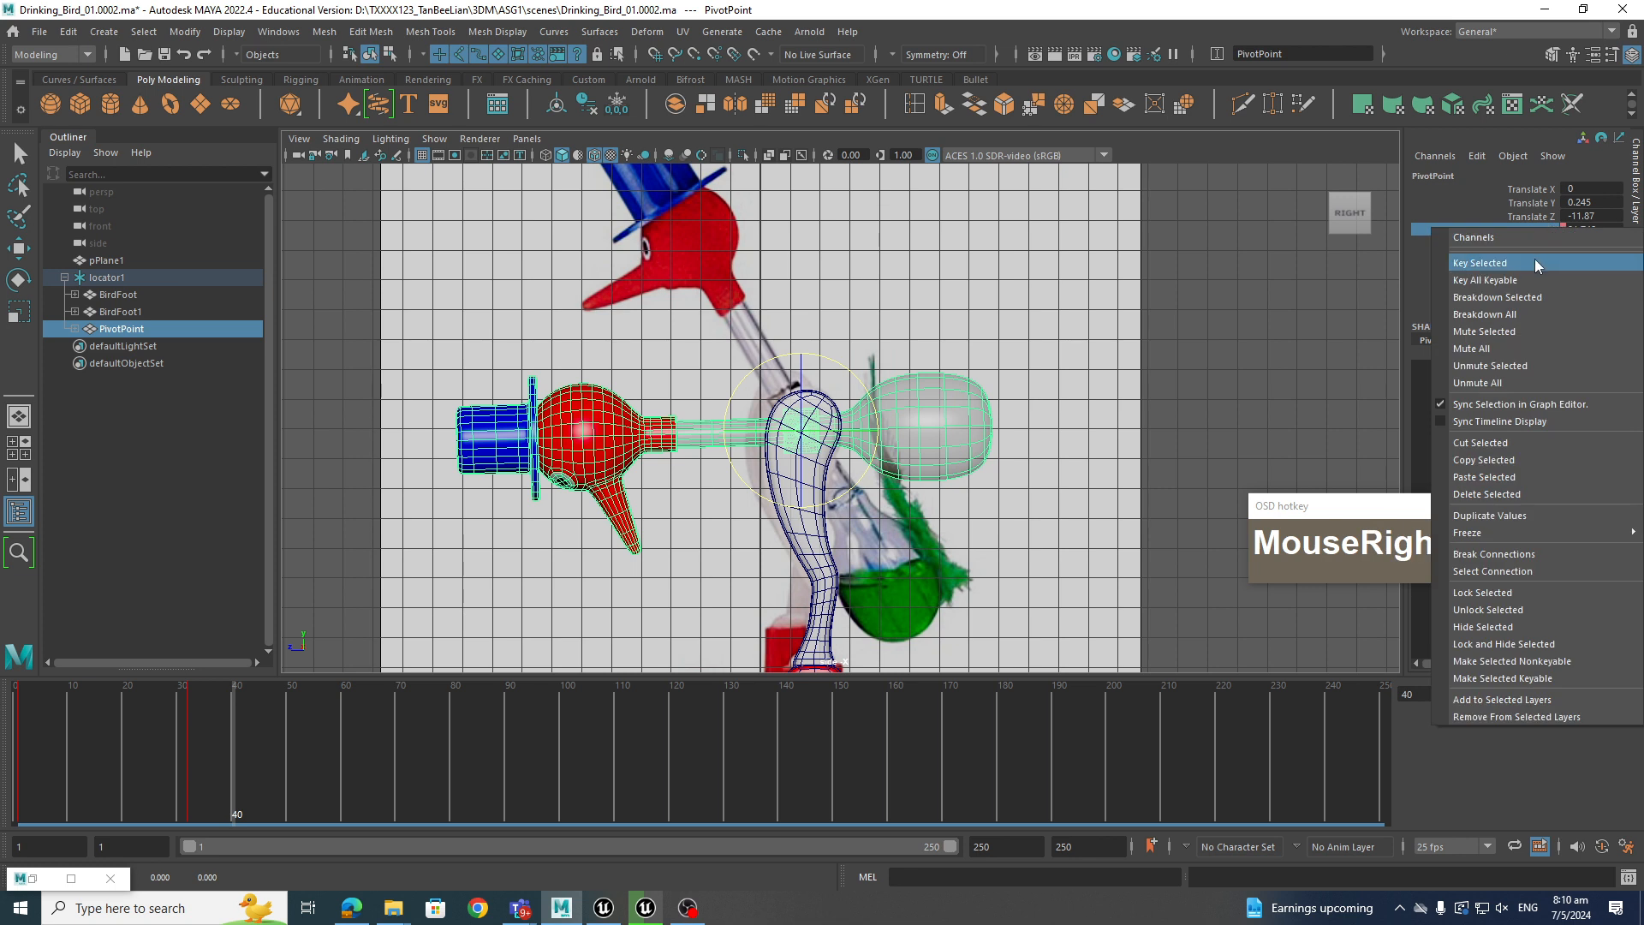
left_click(1534, 260)
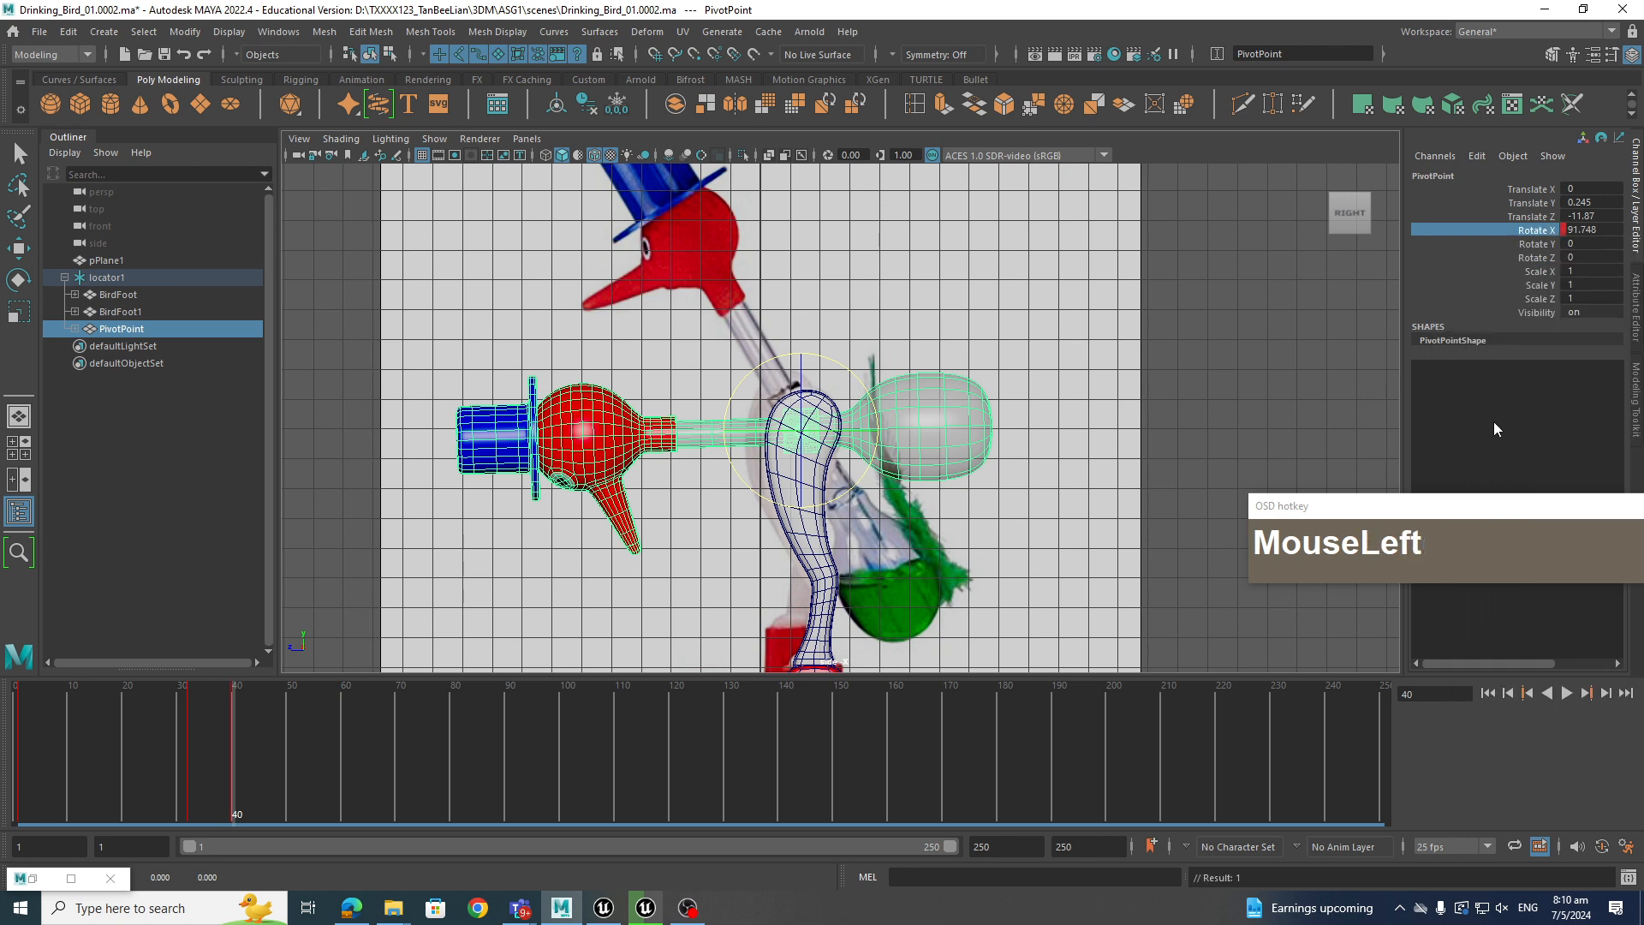
Turn on automatic keyframing and move the current time to frame 83
left_click_drag(43, 823, 147, 784)
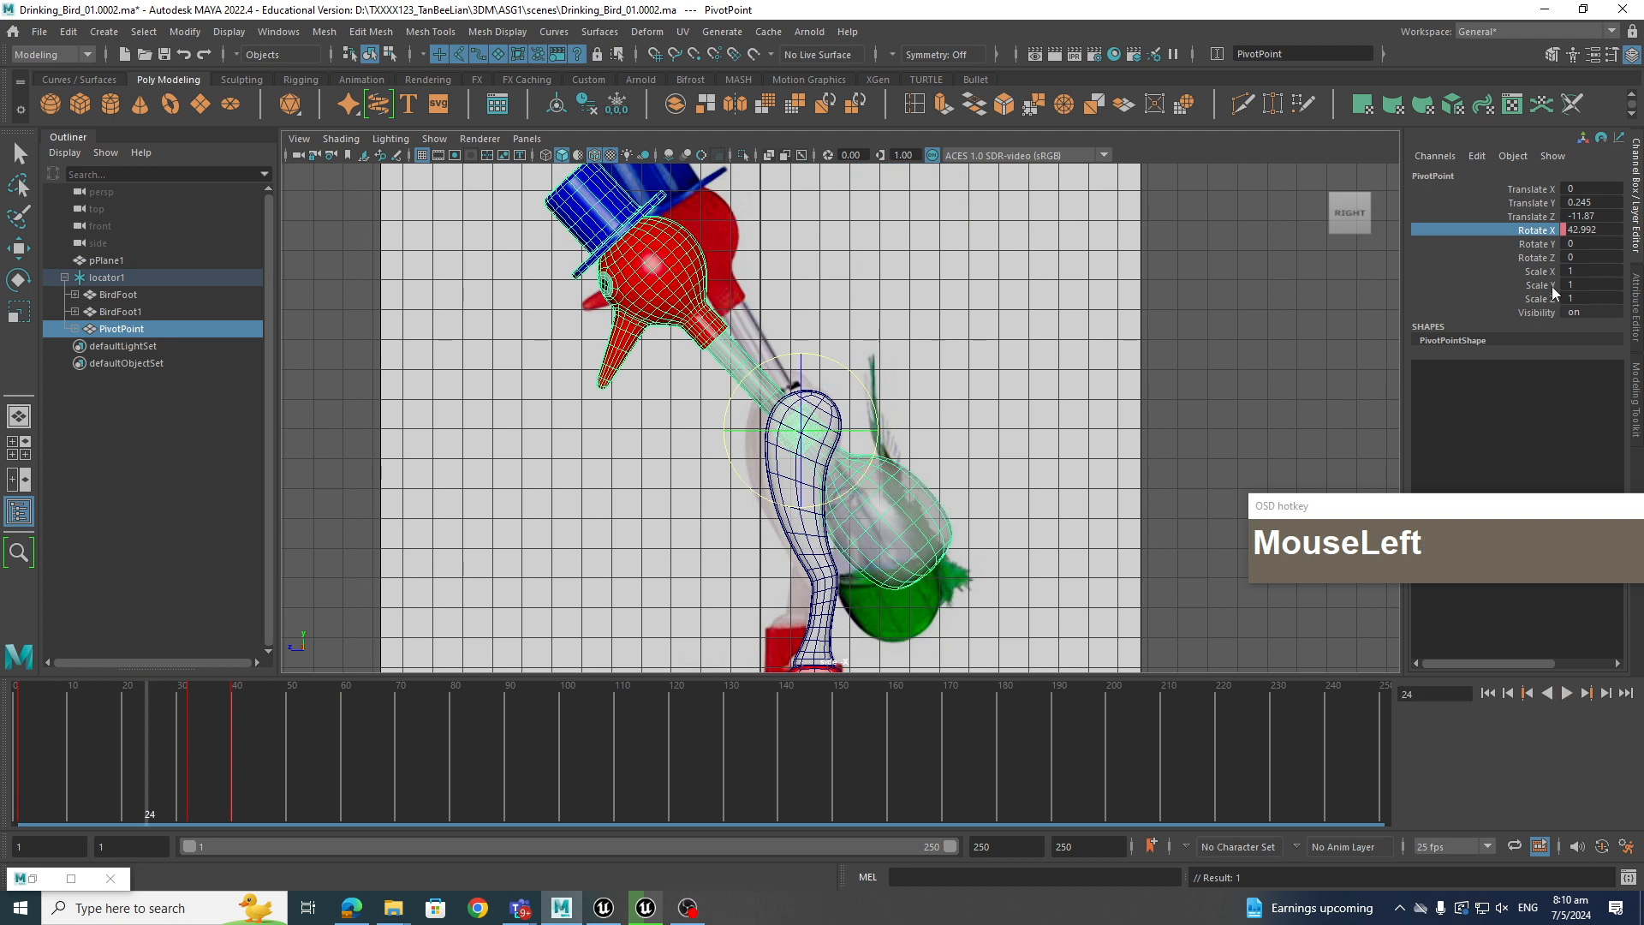
left_click_drag(346, 729, 294, 767)
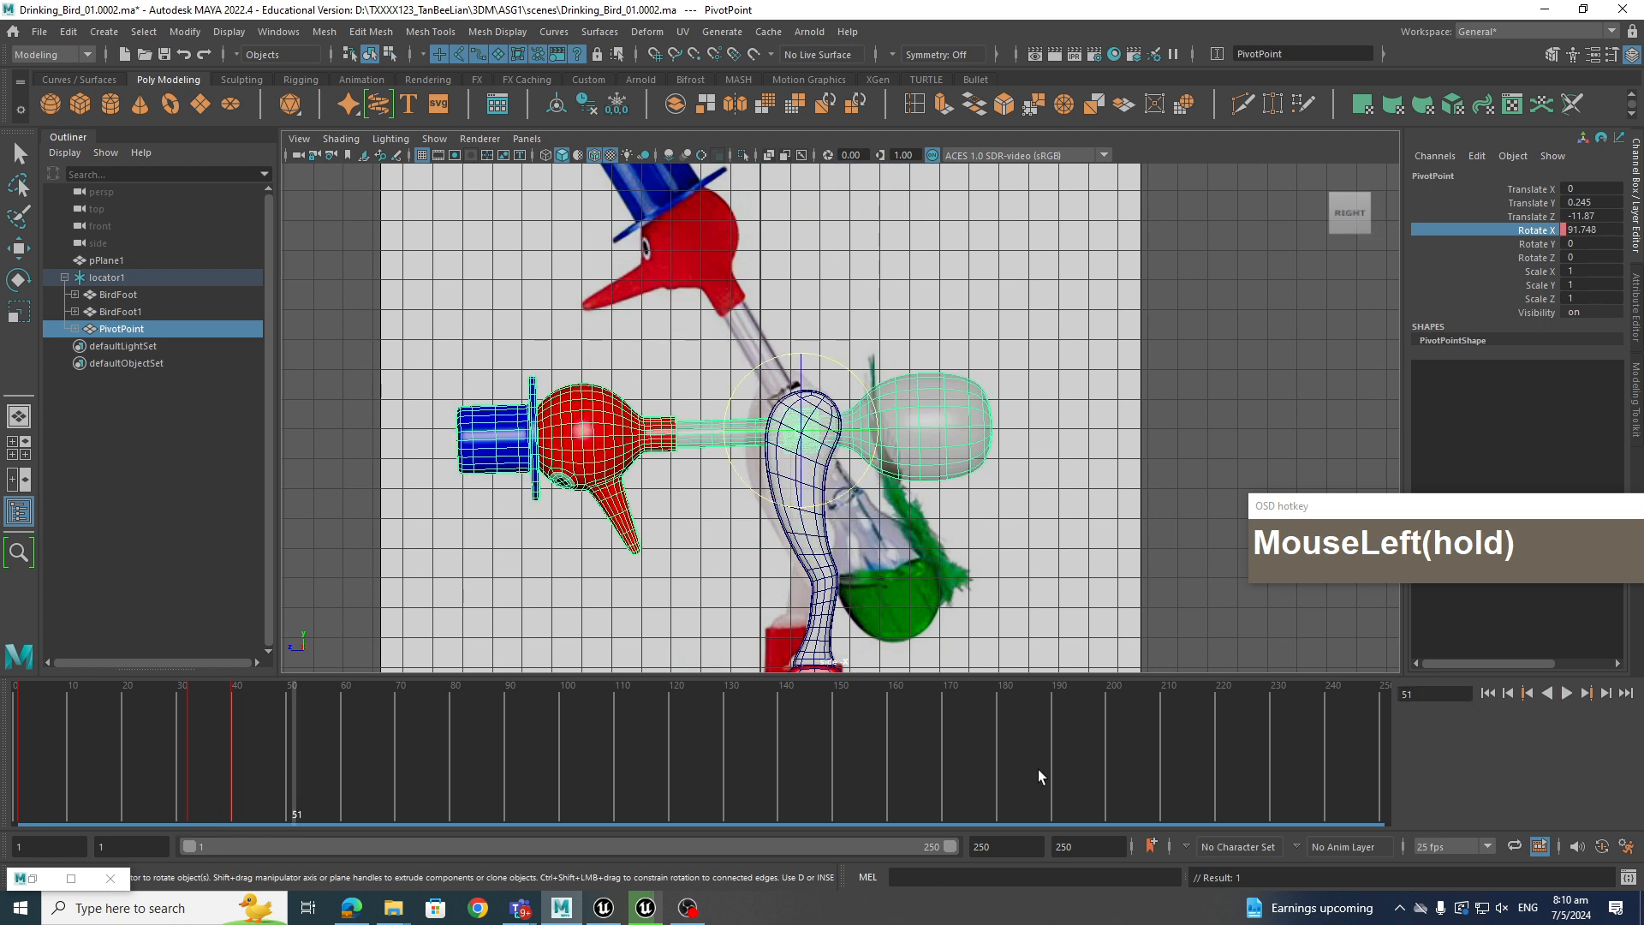
key("ctrl+t")
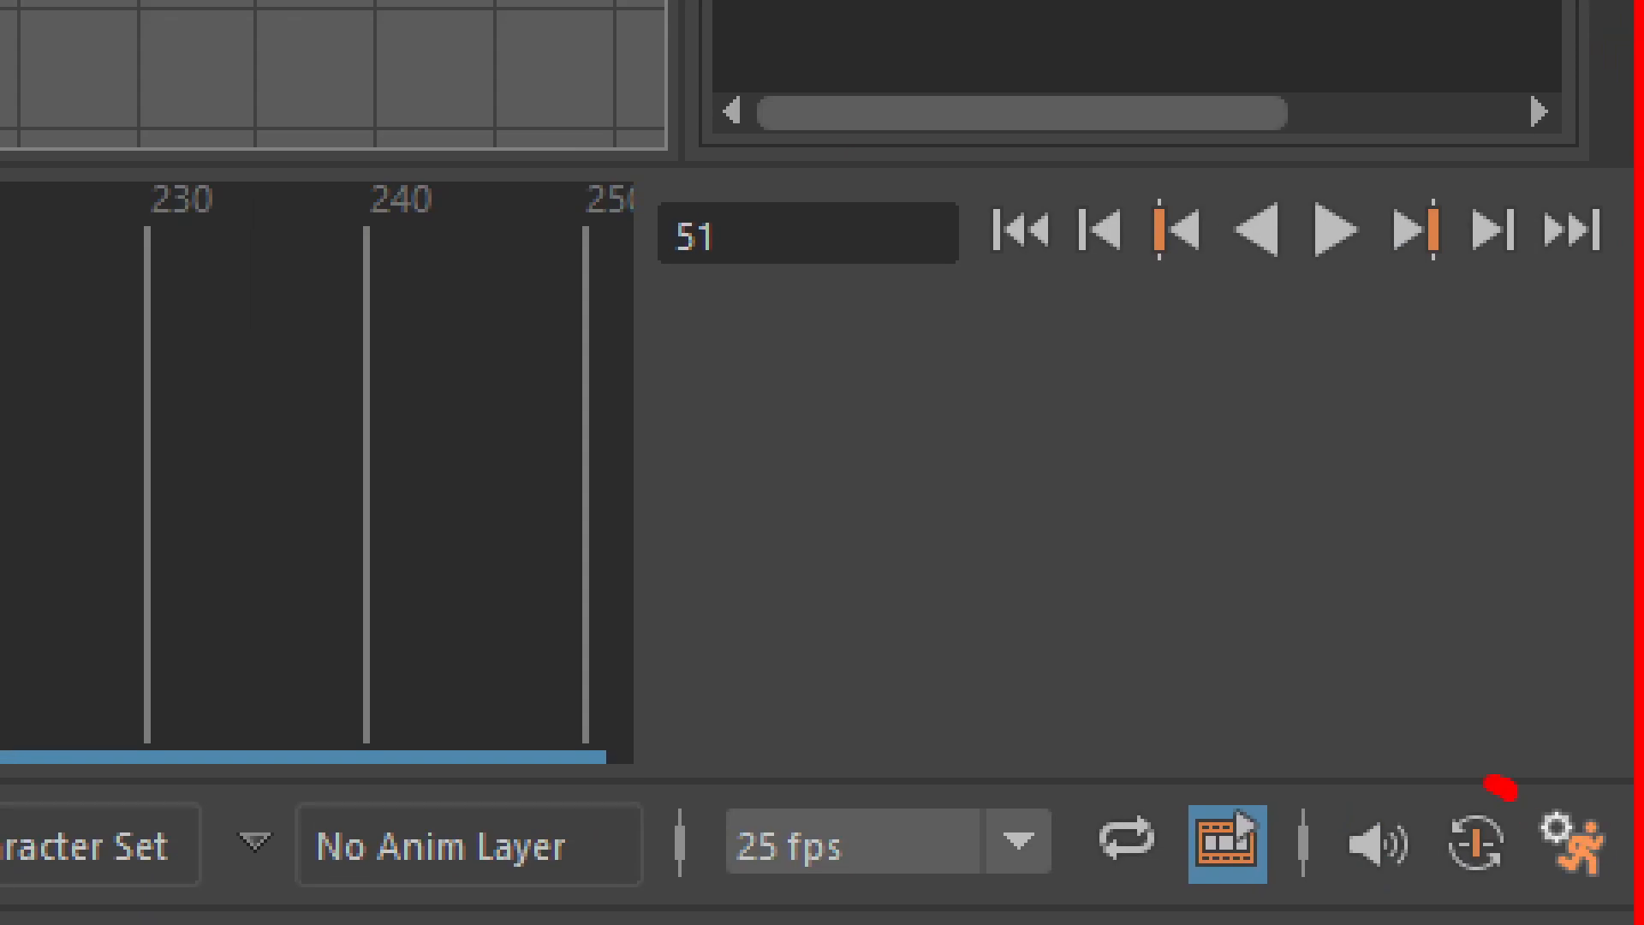
left_click_drag(1499, 786, 1507, 801)
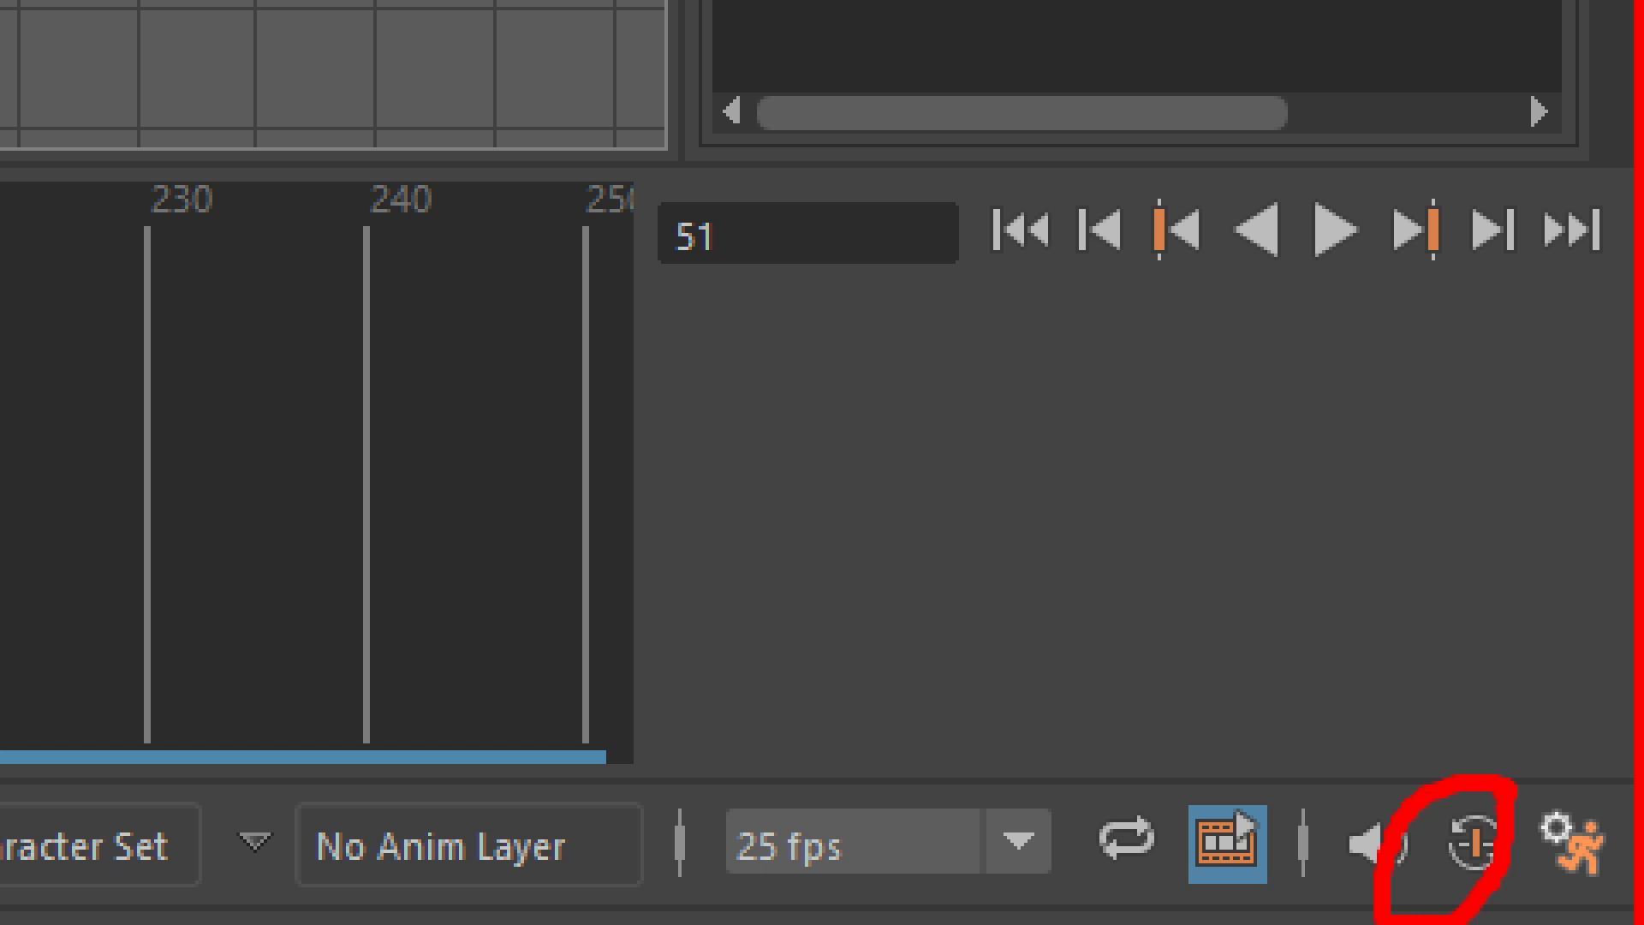
key("Escape")
left_click(1473, 844)
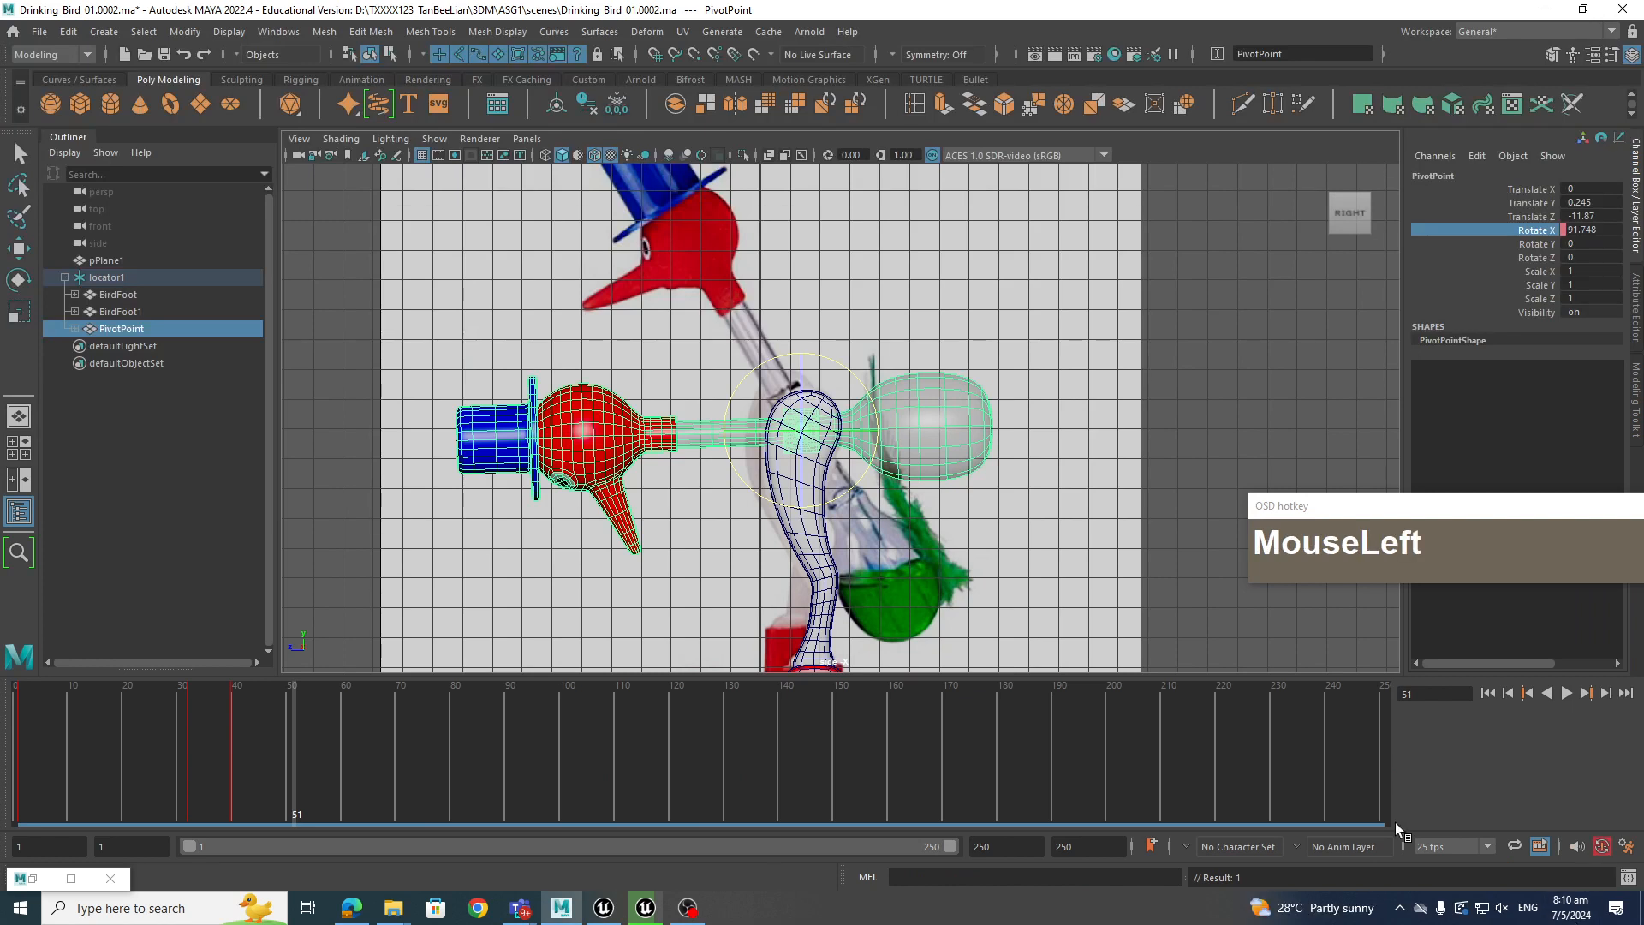
mouse_move(285, 779)
left_mouse_down()
mouse_move(331, 782)
mouse_move(209, 799)
mouse_move(469, 788)
left_mouse_up()
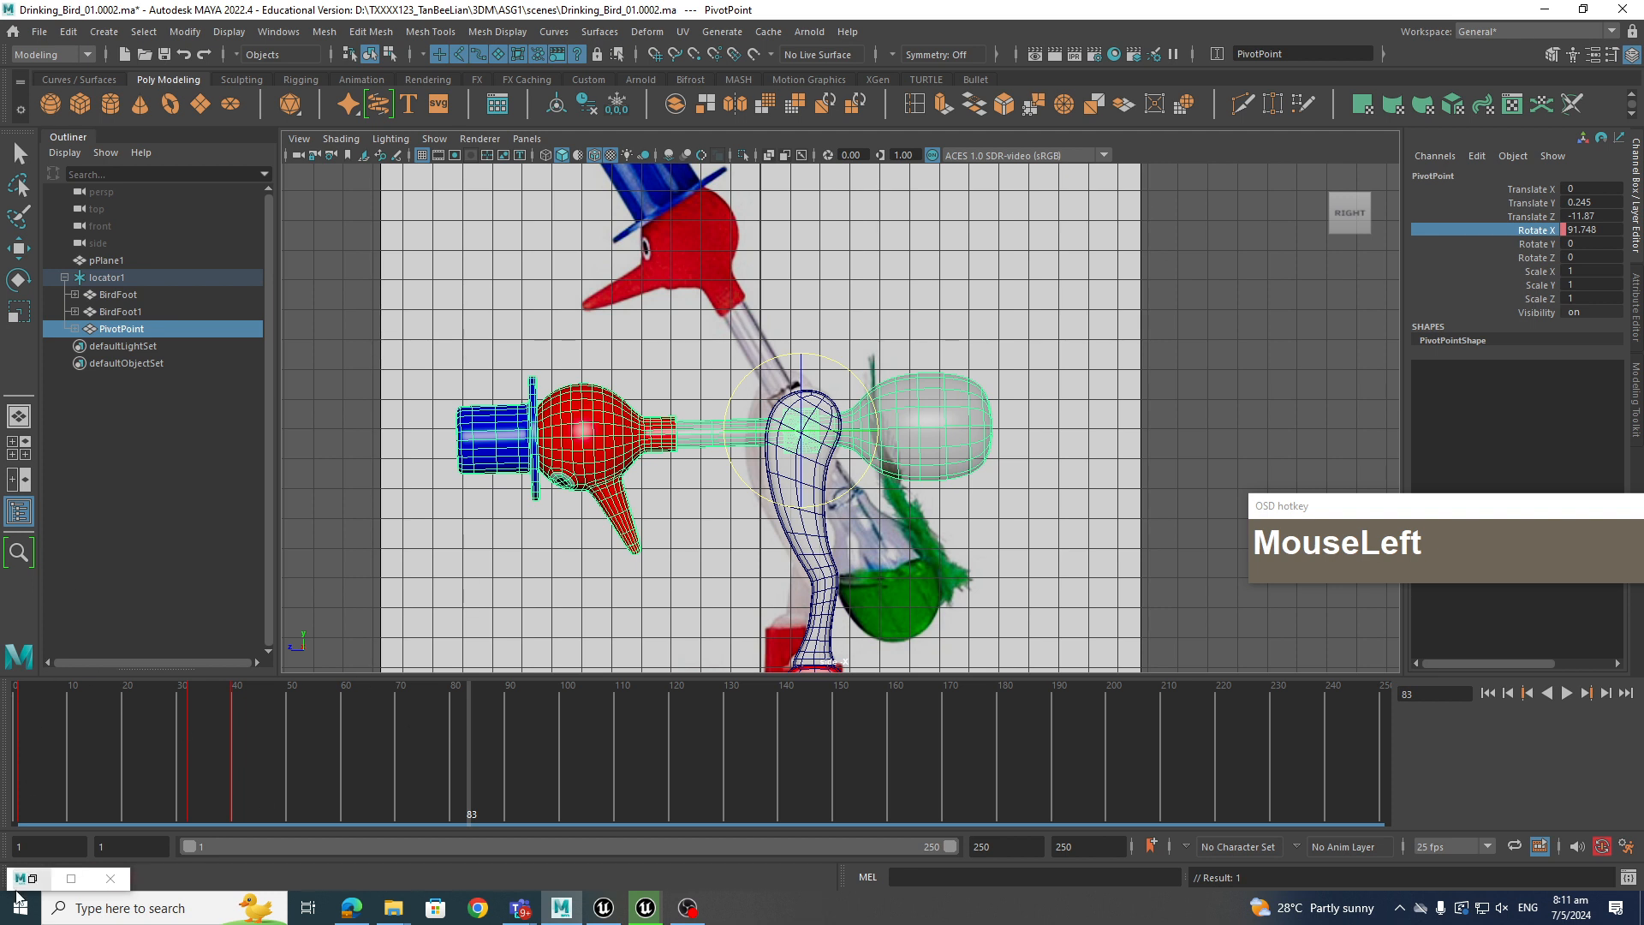
Reopen the Dope Sheet and copy PivotPoint's key at frame 1
left_click(33, 878)
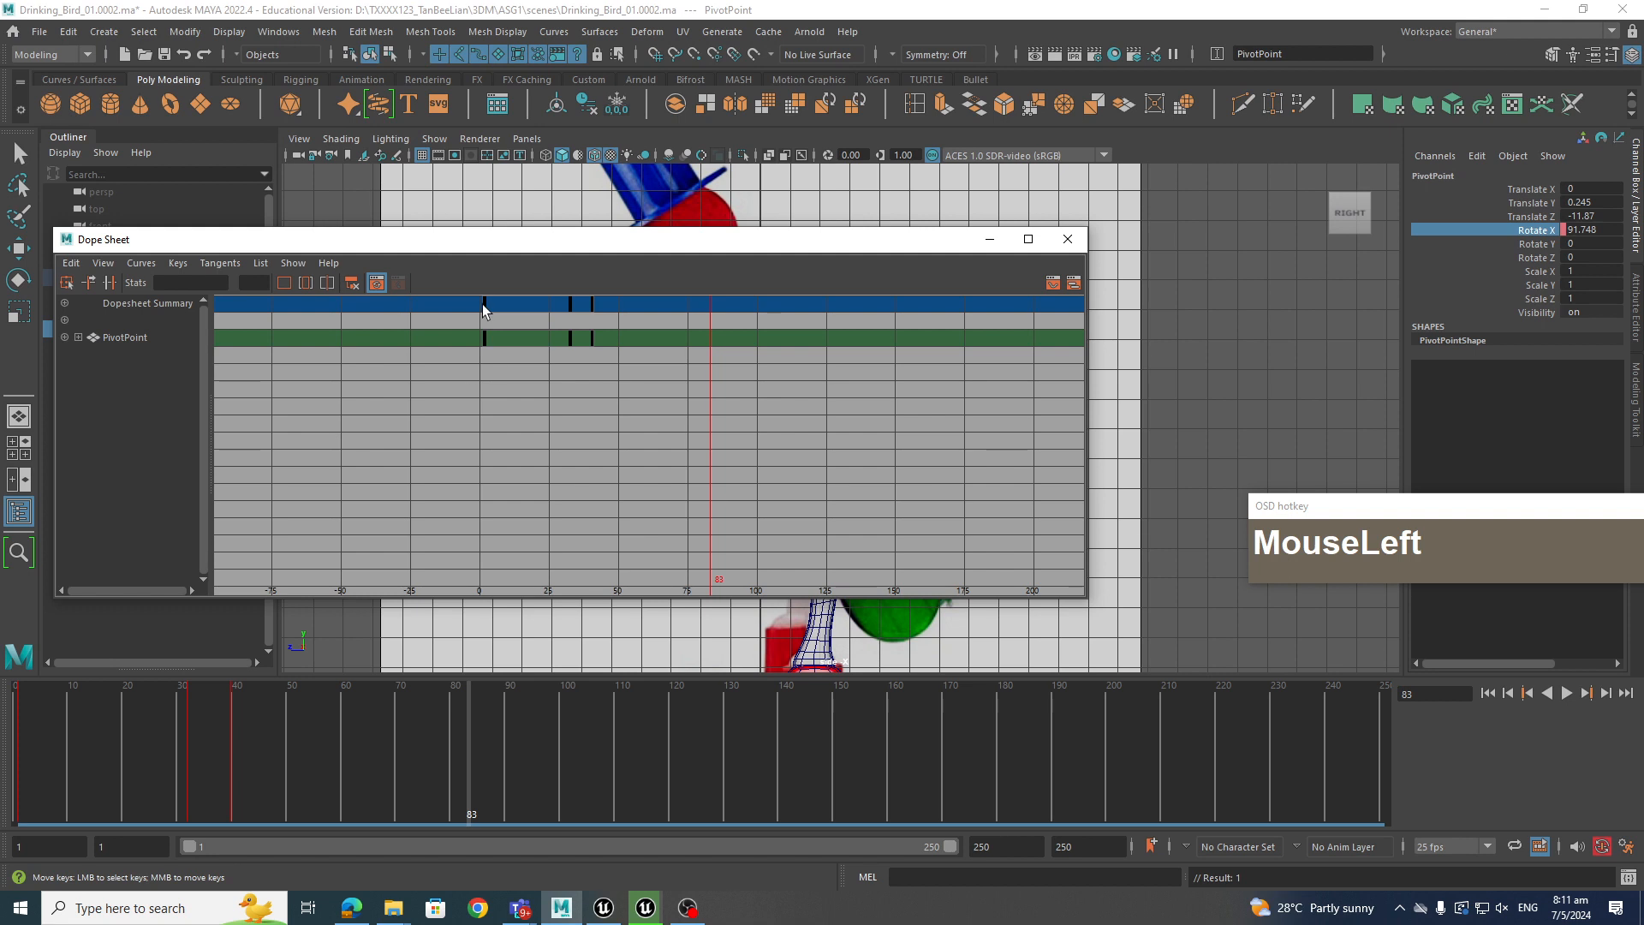
left_click(484, 306)
right_click(485, 308)
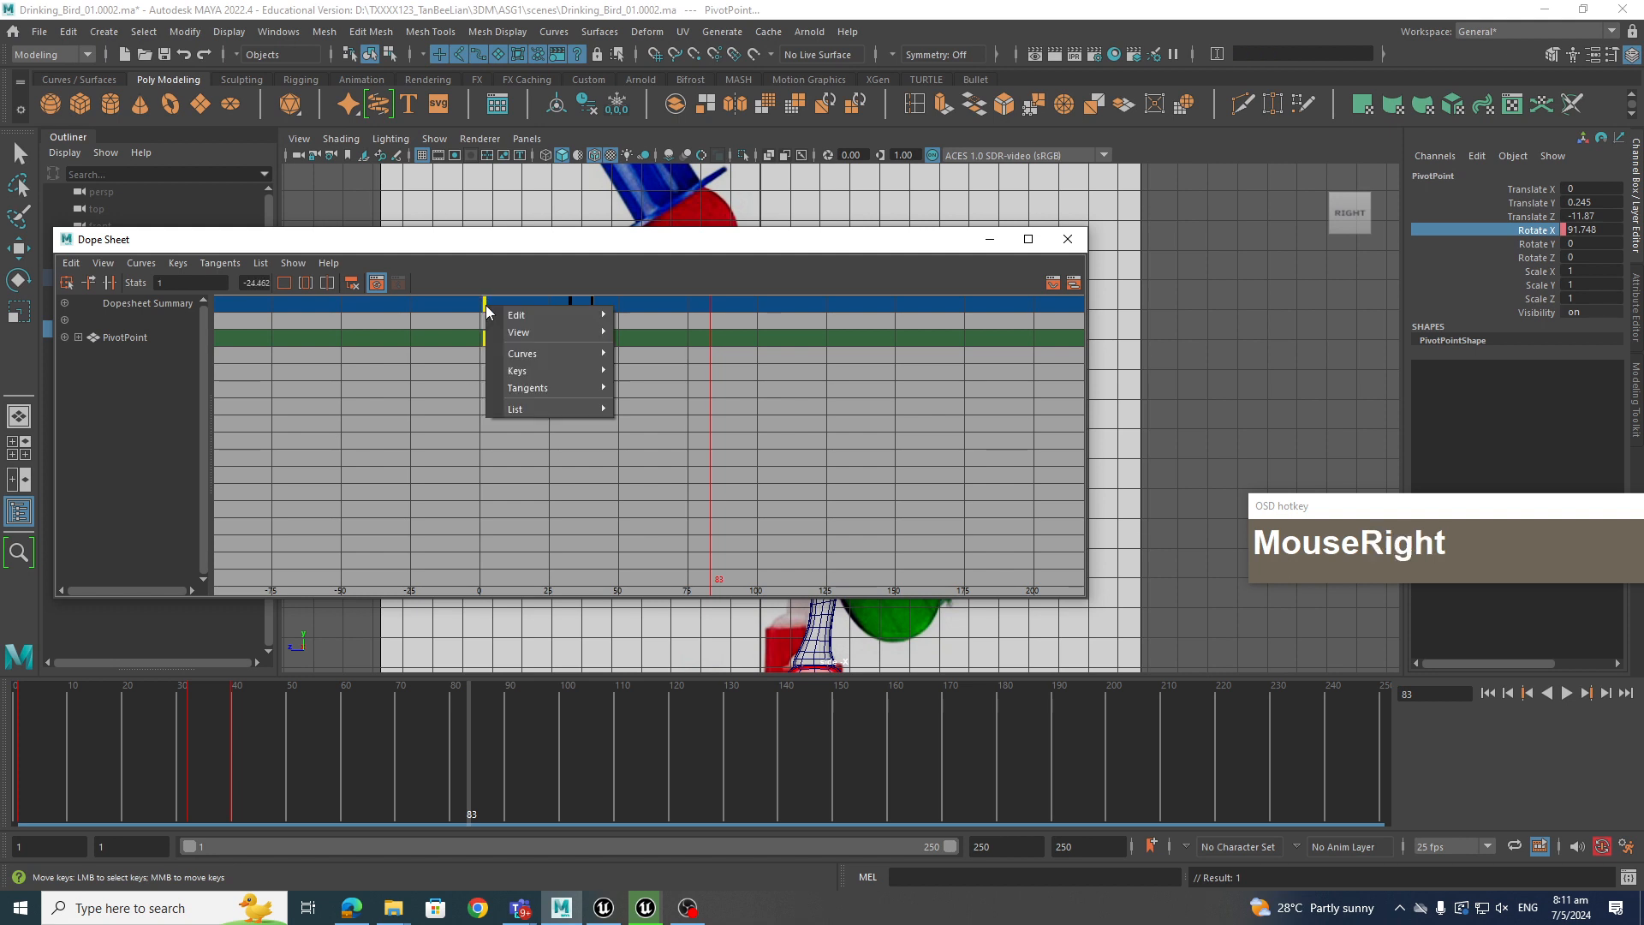
mouse_move(506, 322)
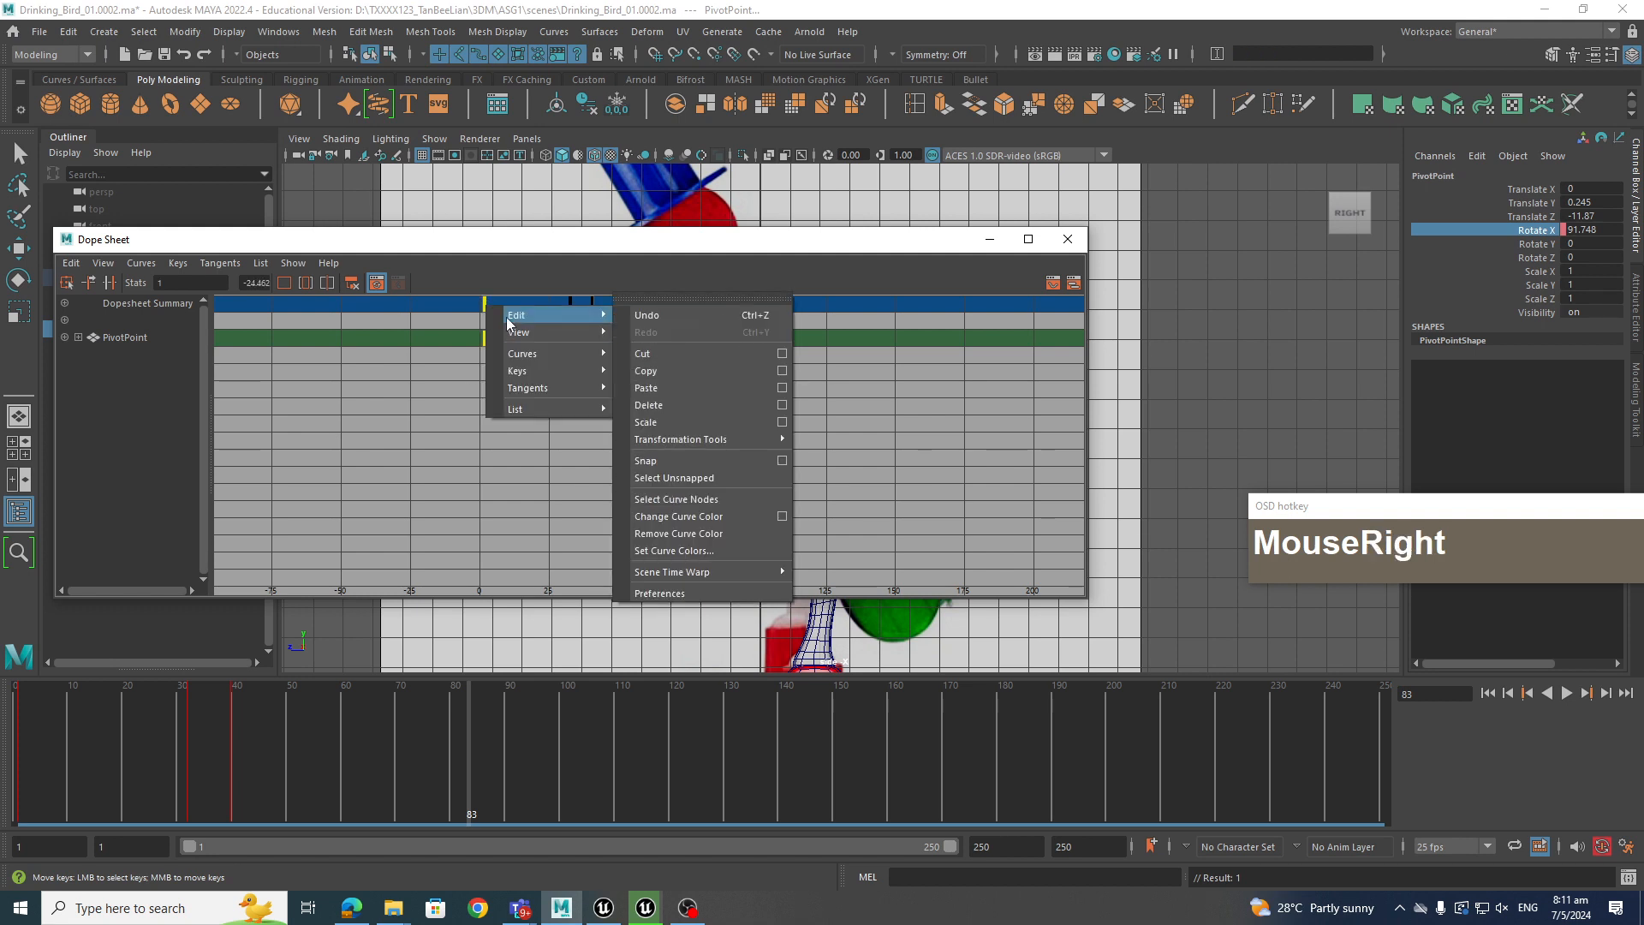
left_click(644, 368)
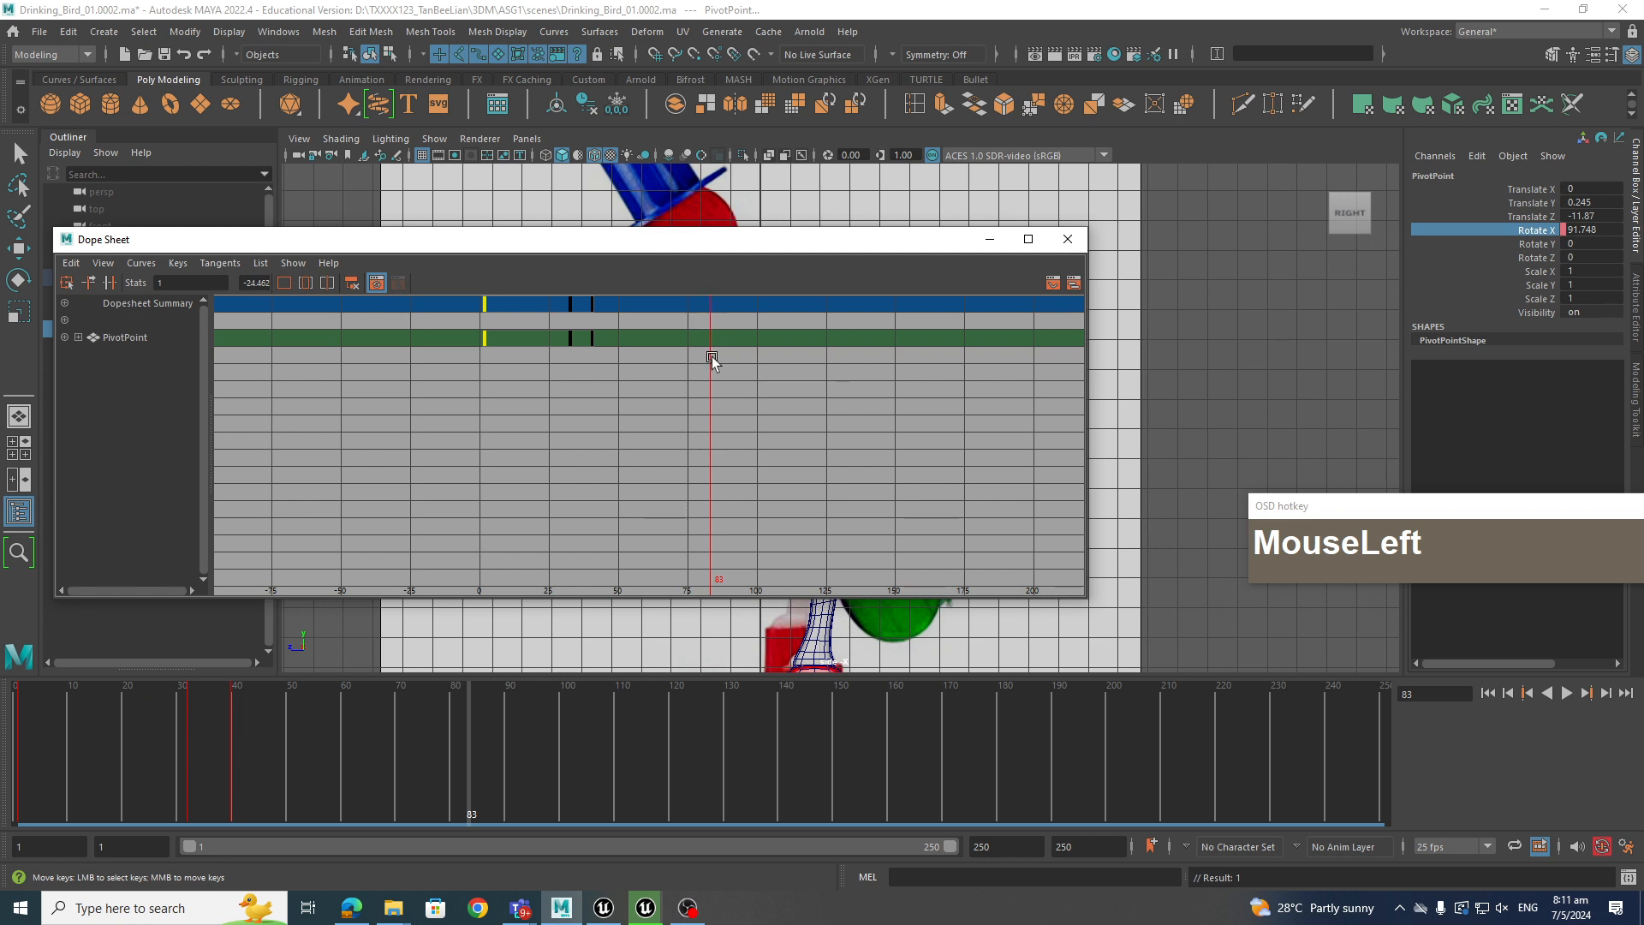
Paste the copied key at frame 83 in the Dope Sheet and minimise its window
right_click_drag(710, 303, 871, 370)
right_click_drag(712, 305, 711, 303)
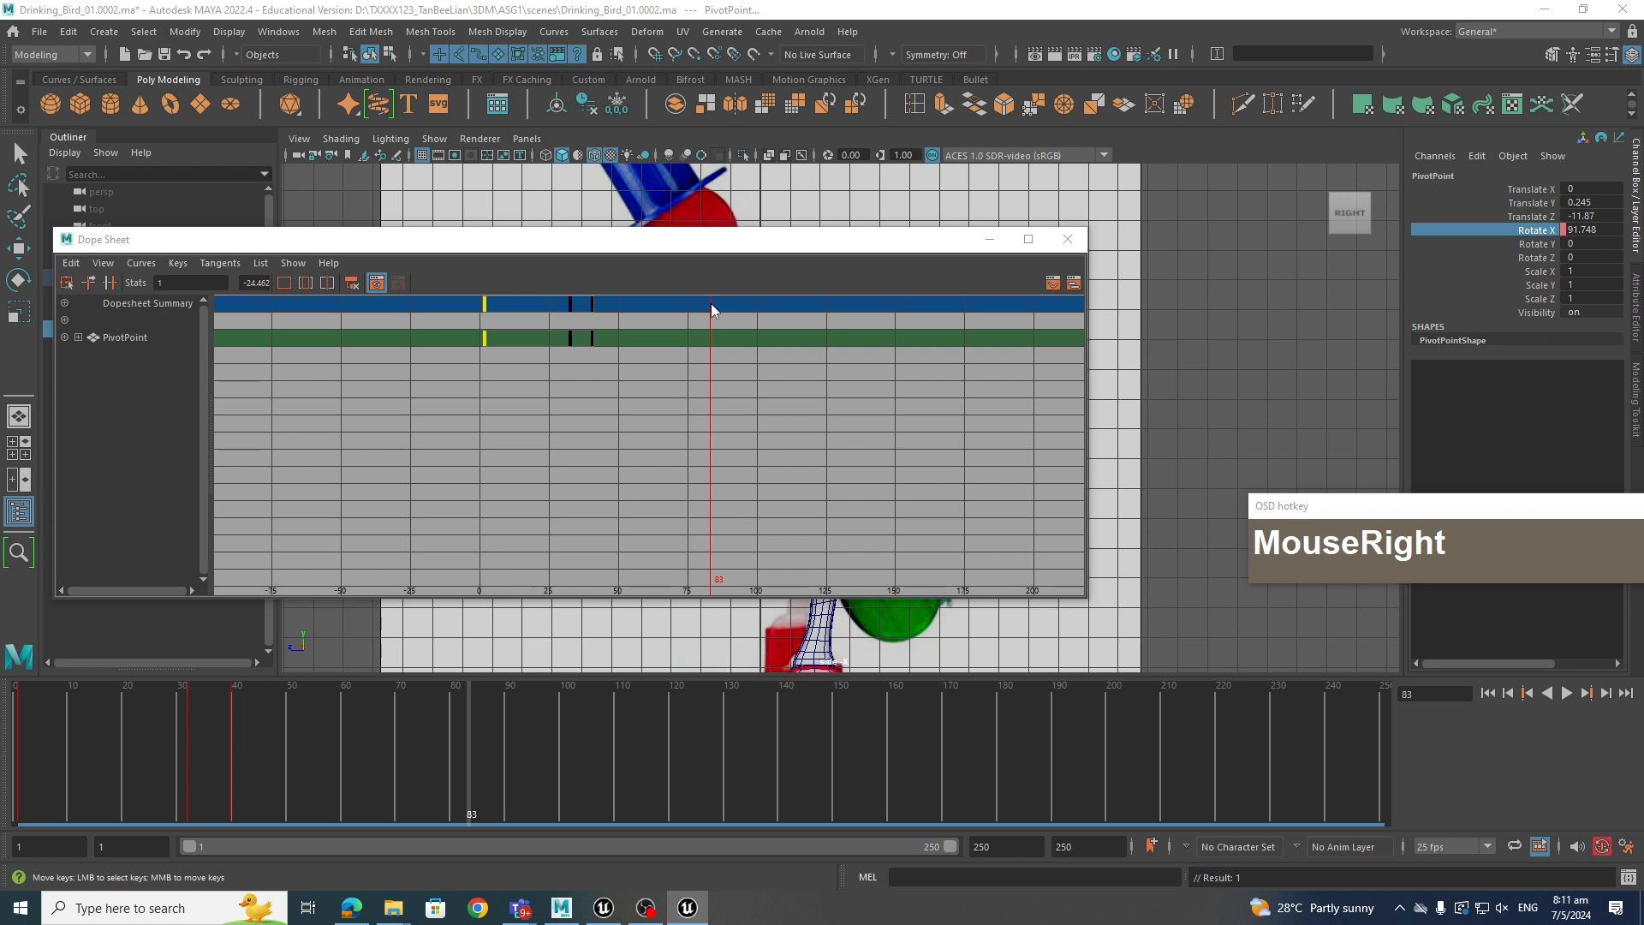
left_click(1554, 18)
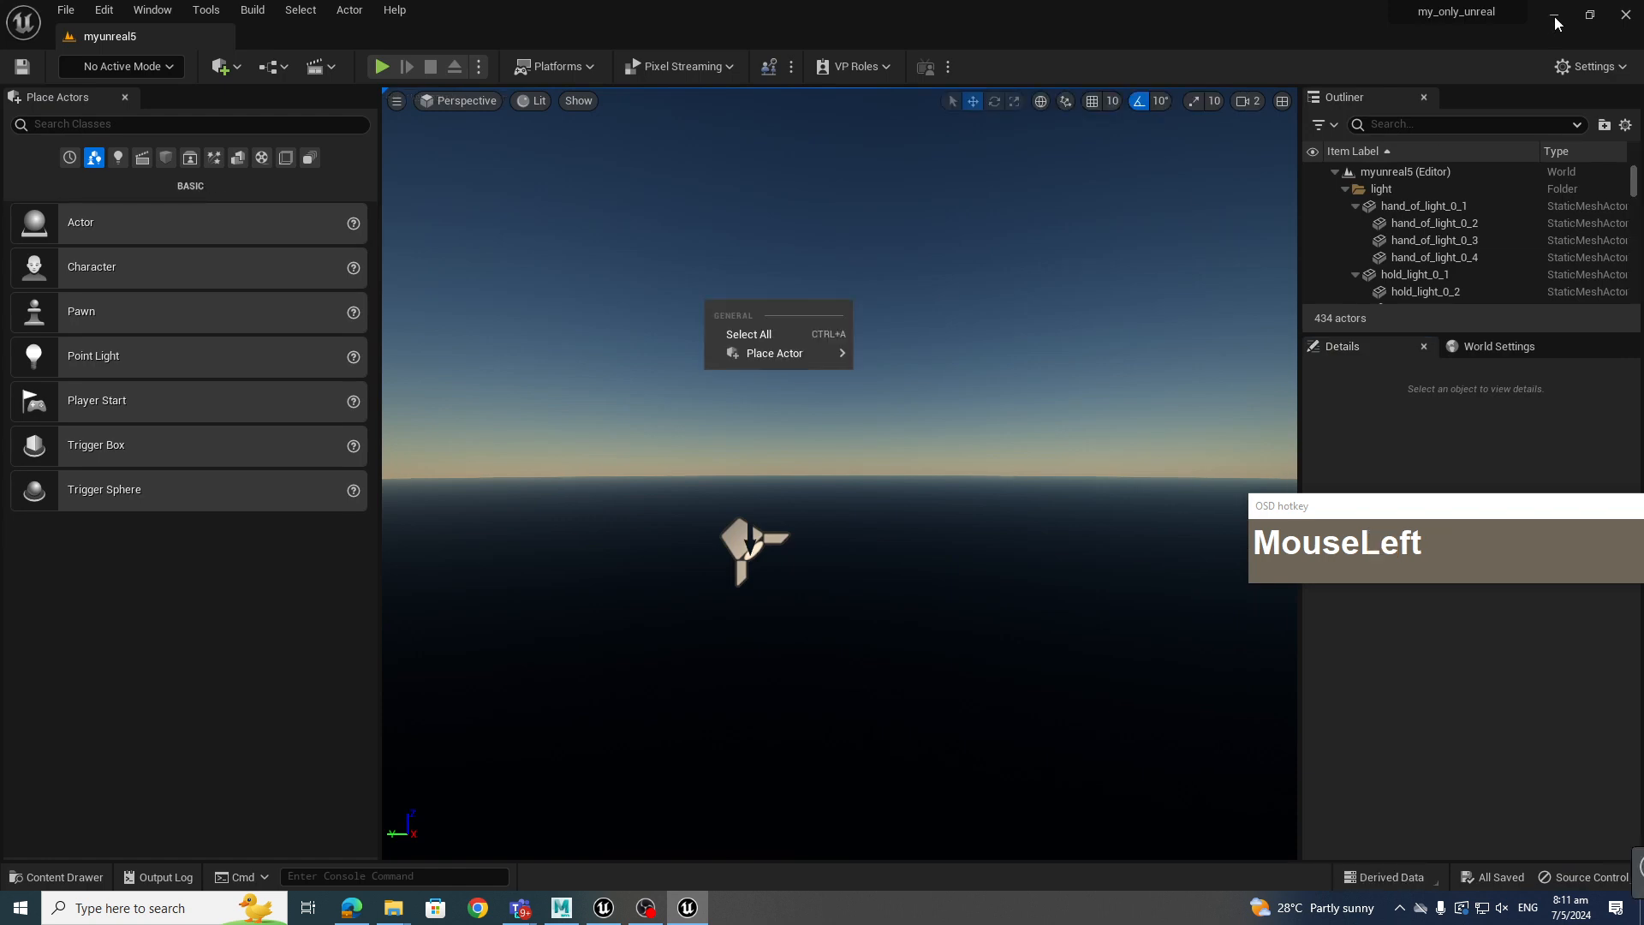
left_click(563, 907)
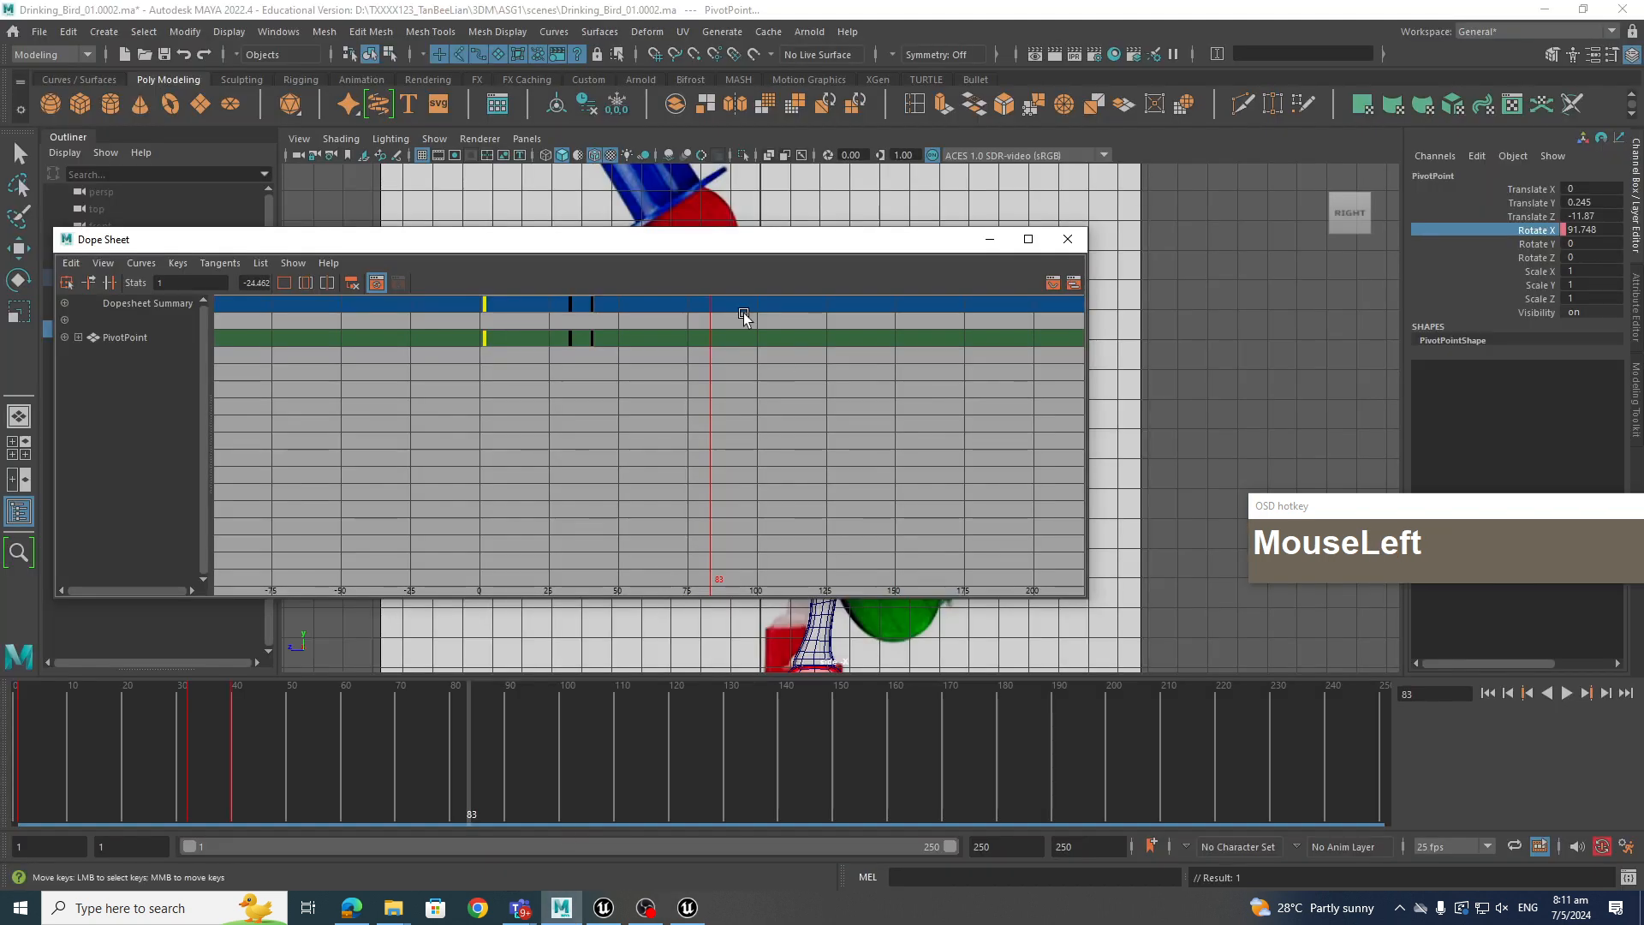
right_click_drag(709, 301, 743, 311)
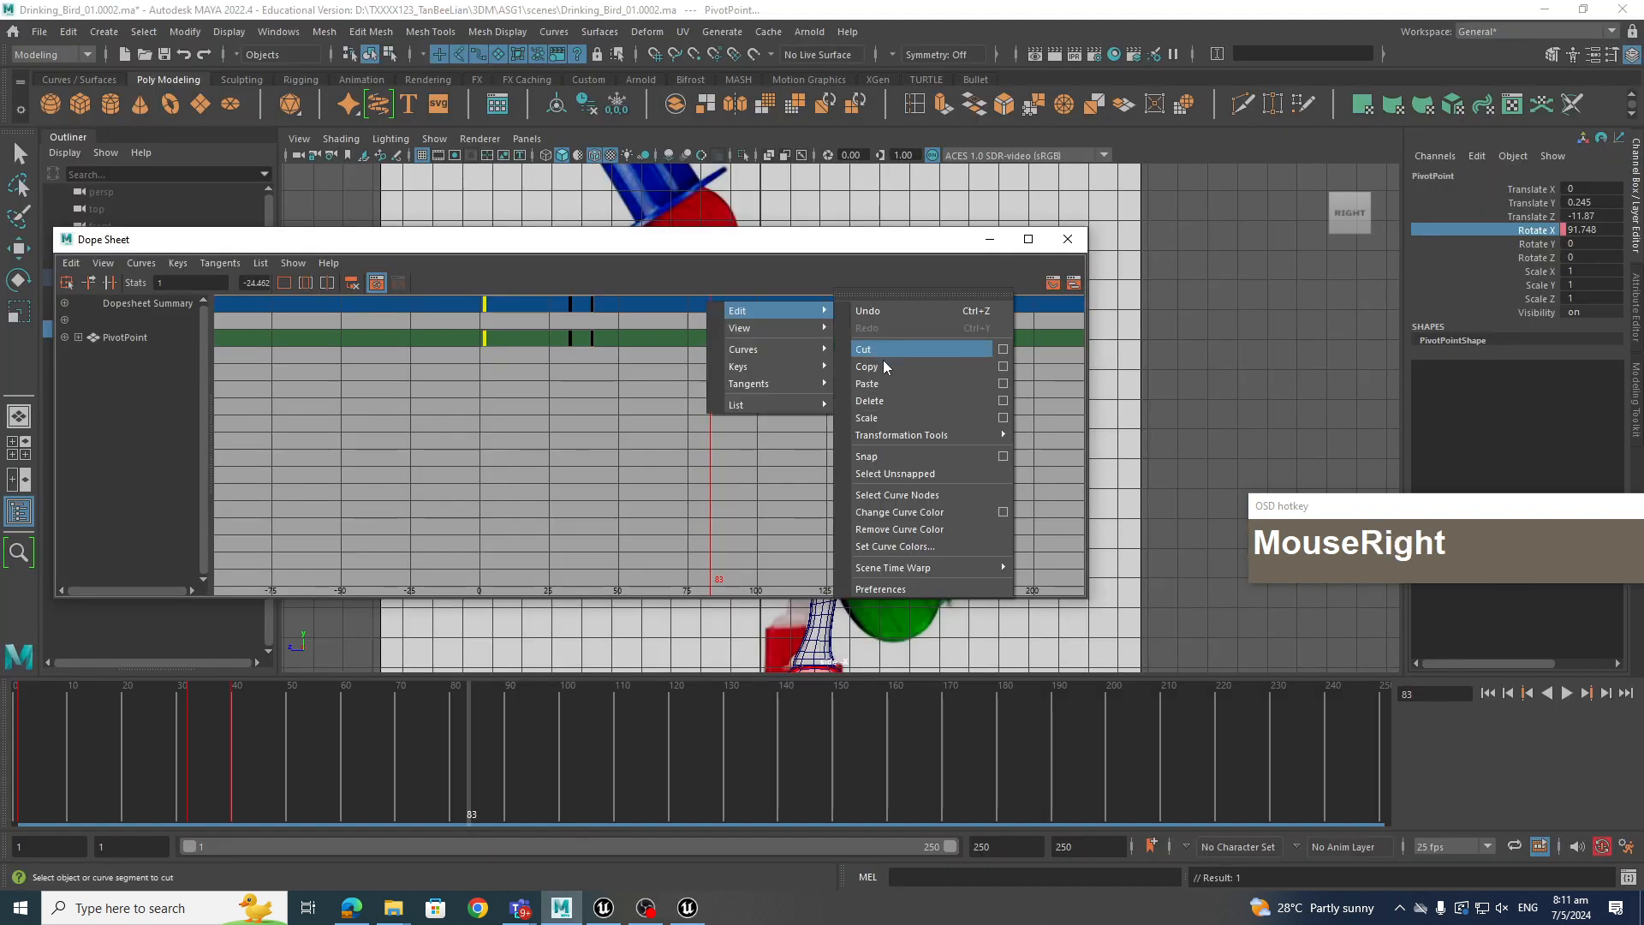
left_click(867, 383)
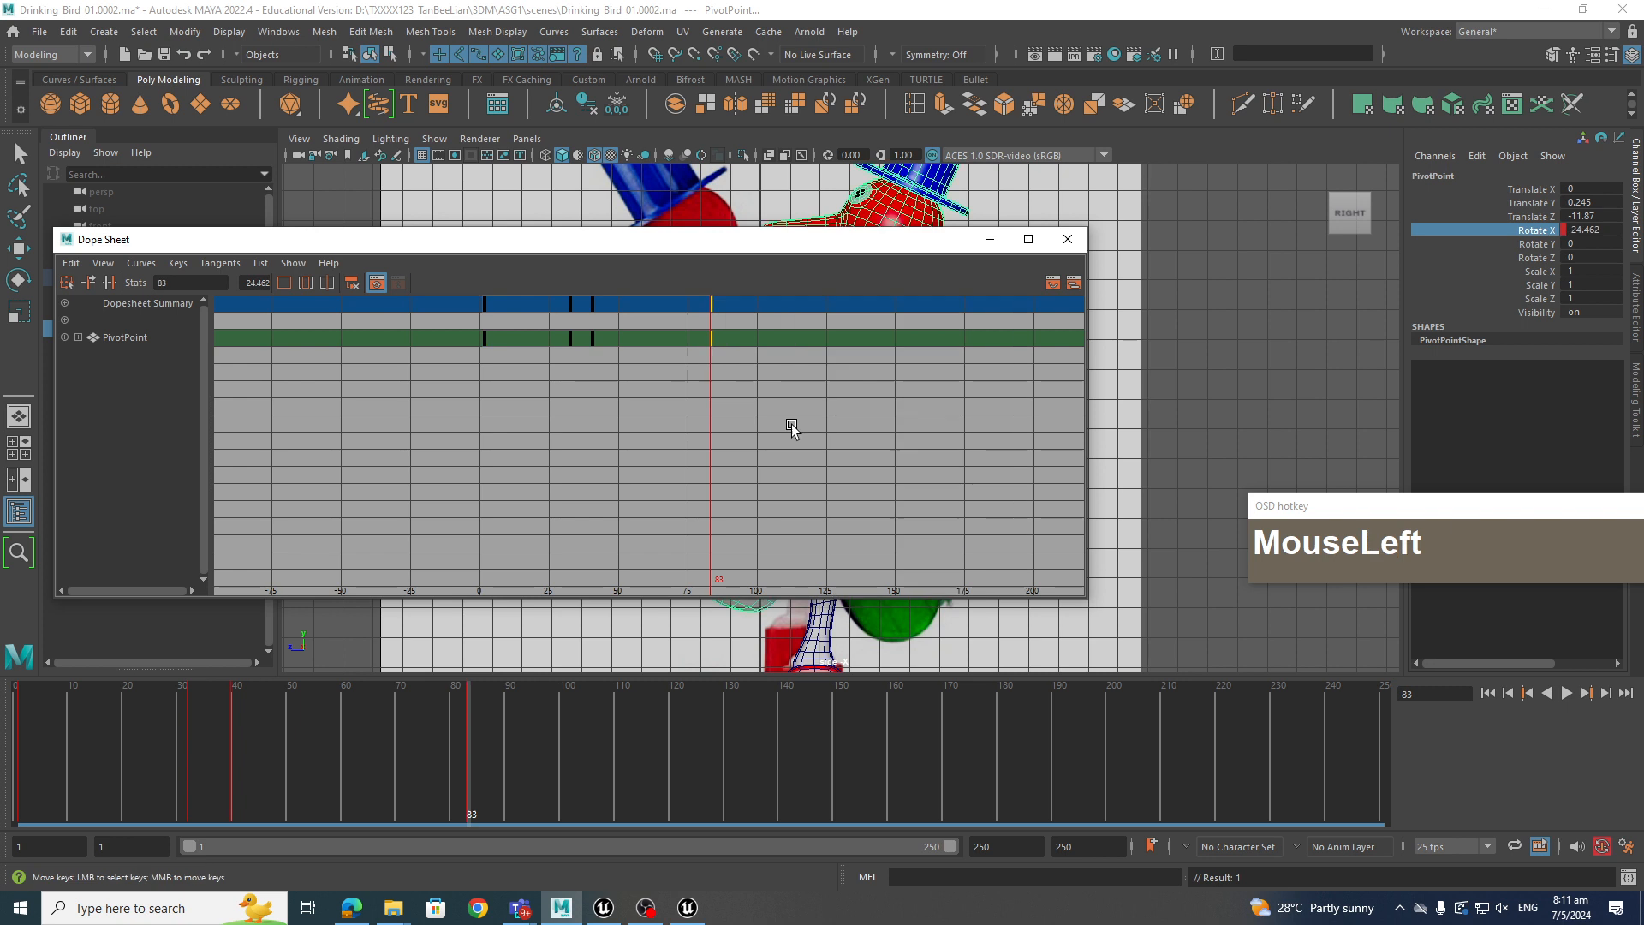
left_click(989, 239)
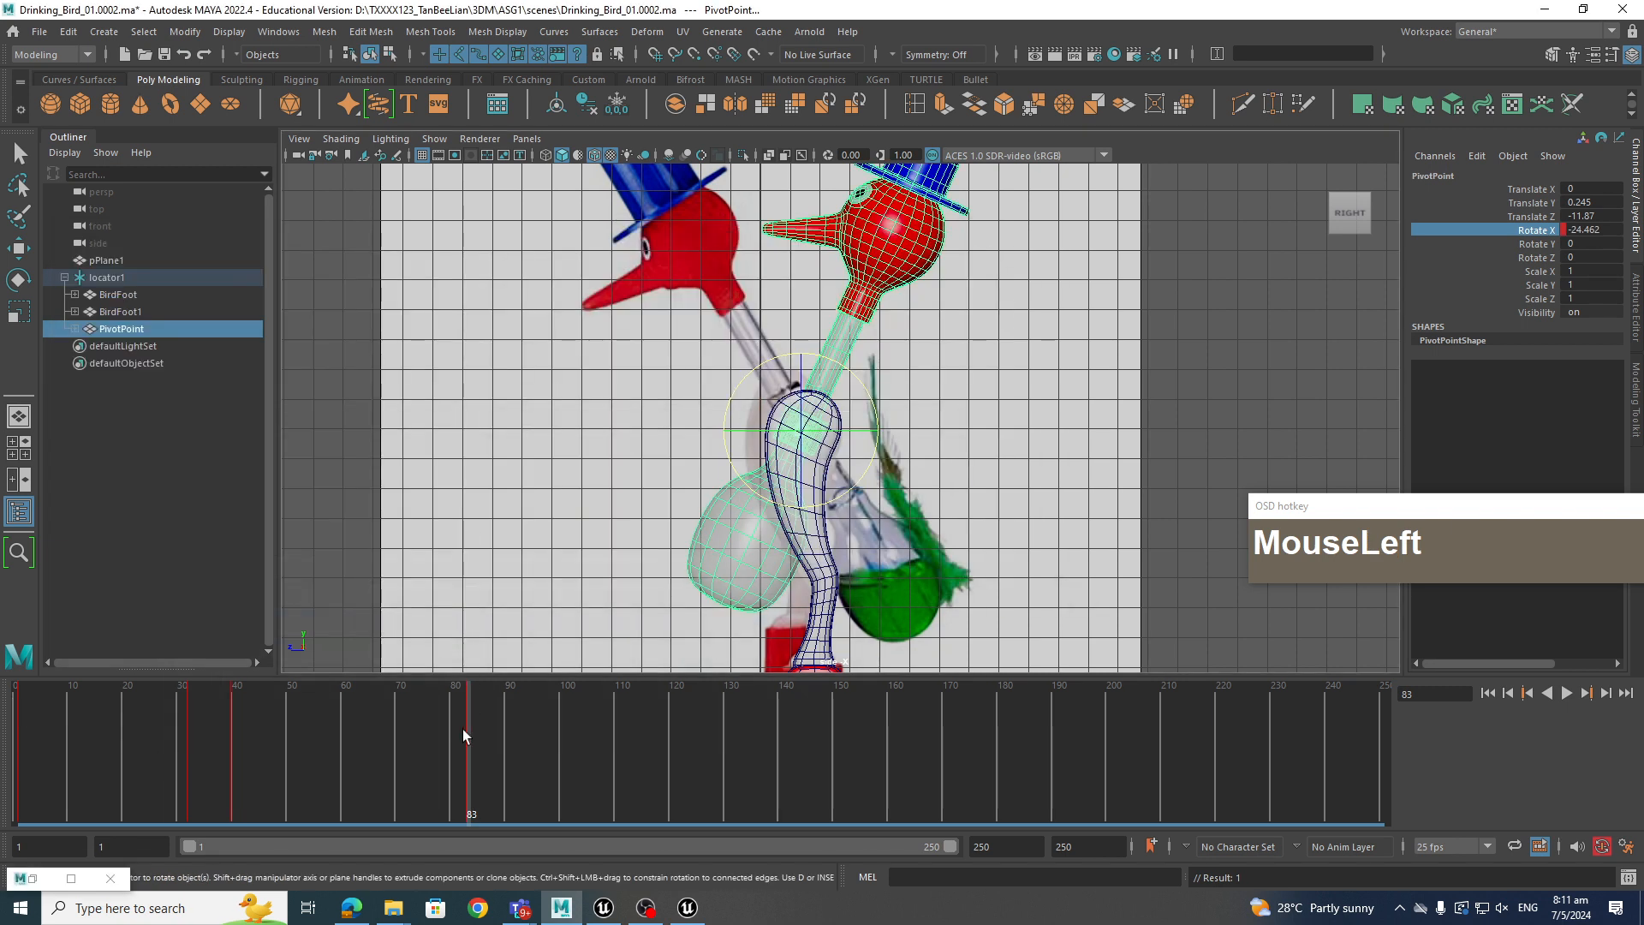
Review the dip by scrubbing back to frame 1 and highlighting the keyed range on the timeline
left_click_drag(428, 780, 18, 812)
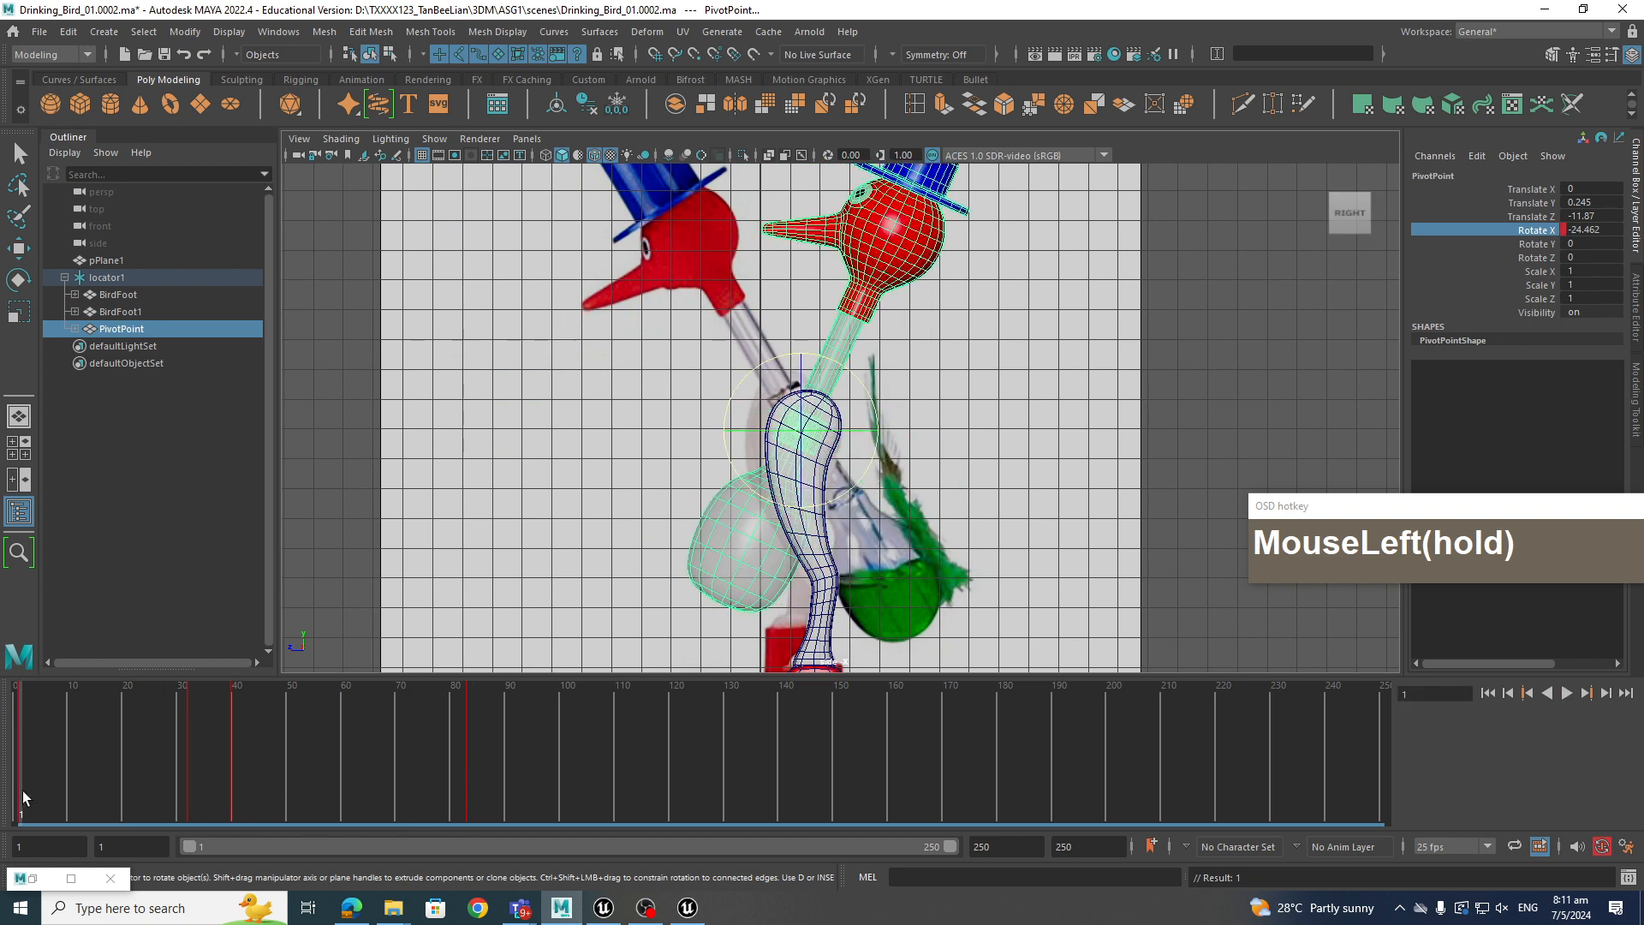
left_click_drag(529, 765, 22, 788, "shift")
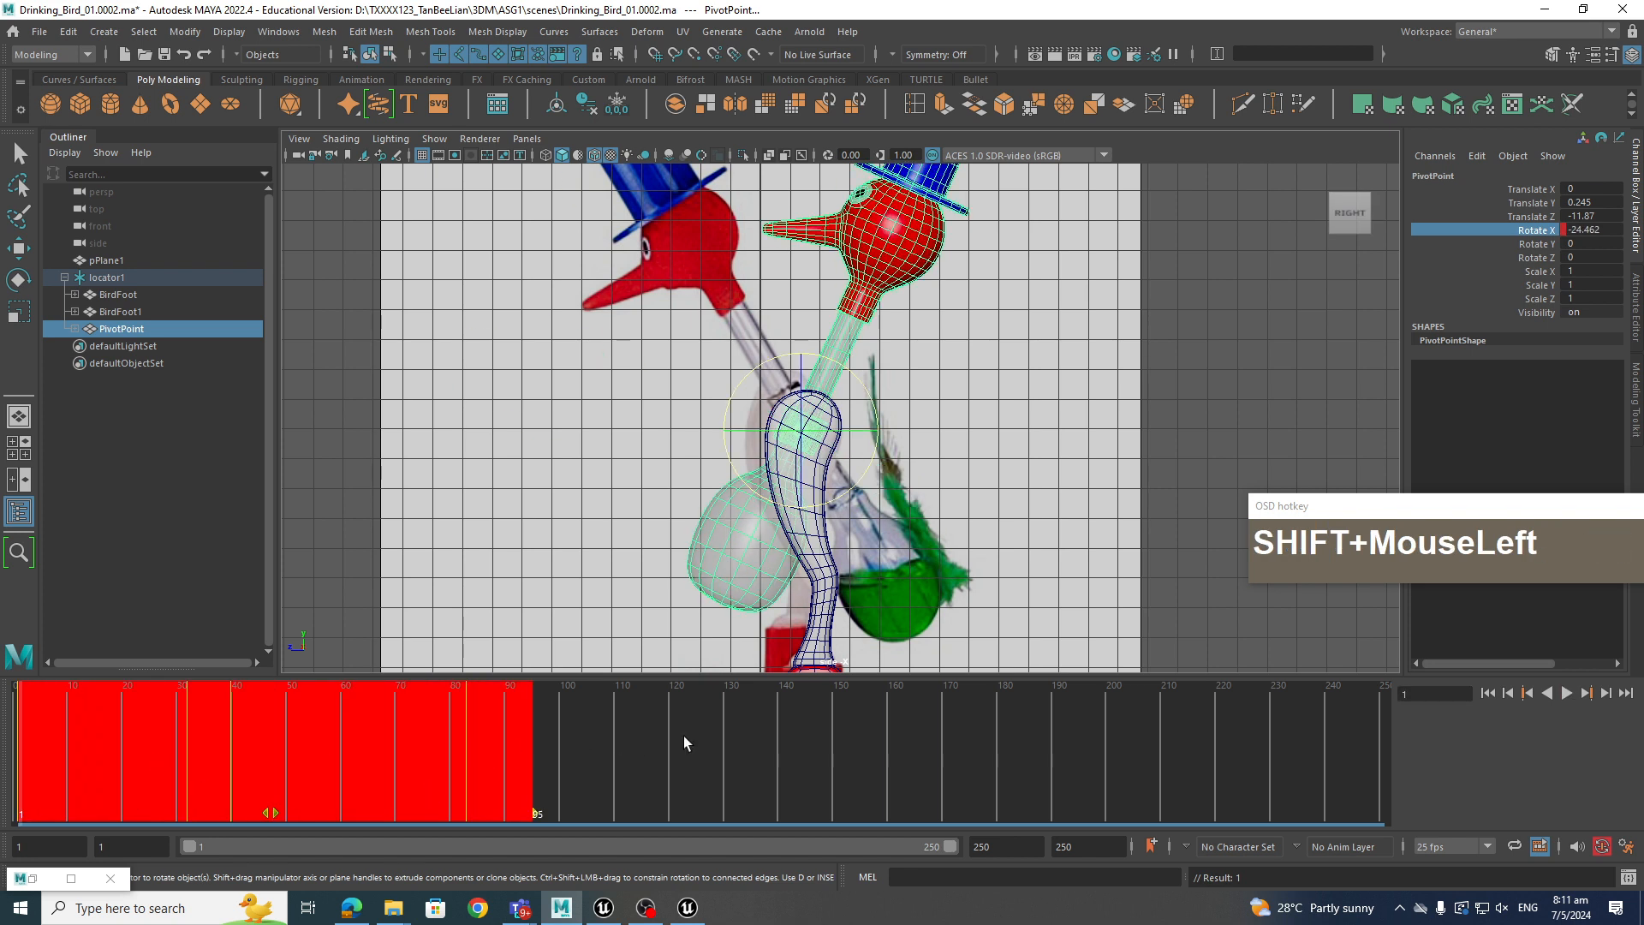
left_click(591, 762)
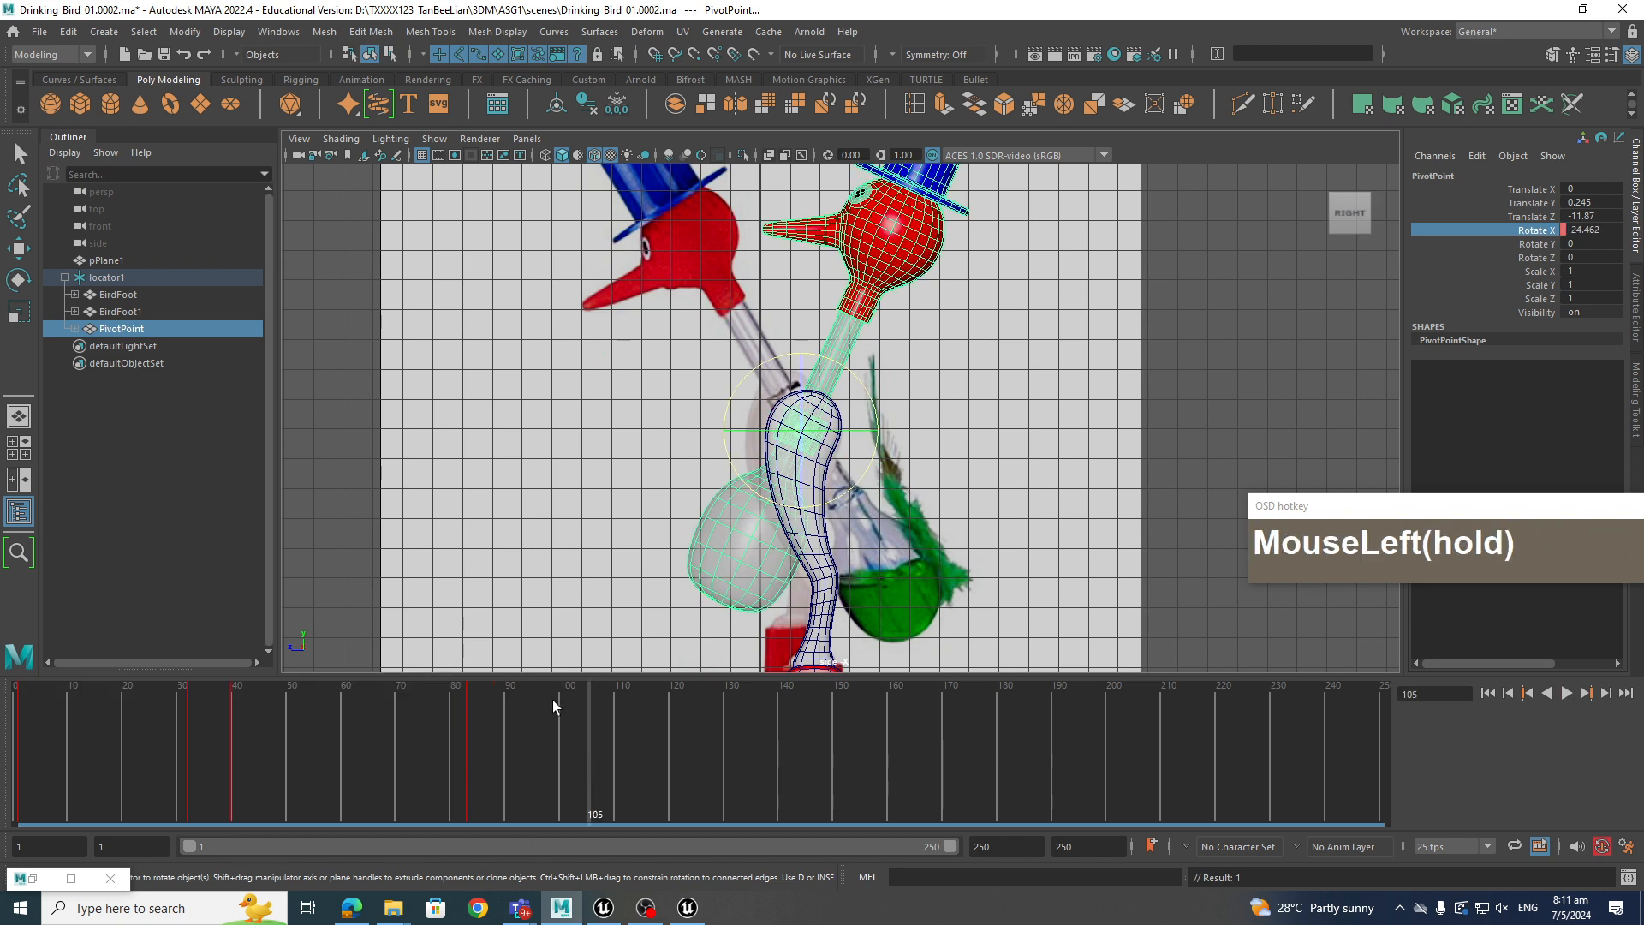
Reduce the timeline's height and open the Graph Editor to show PivotPoint's Rotate X curve
left_click_drag(566, 679, 567, 719)
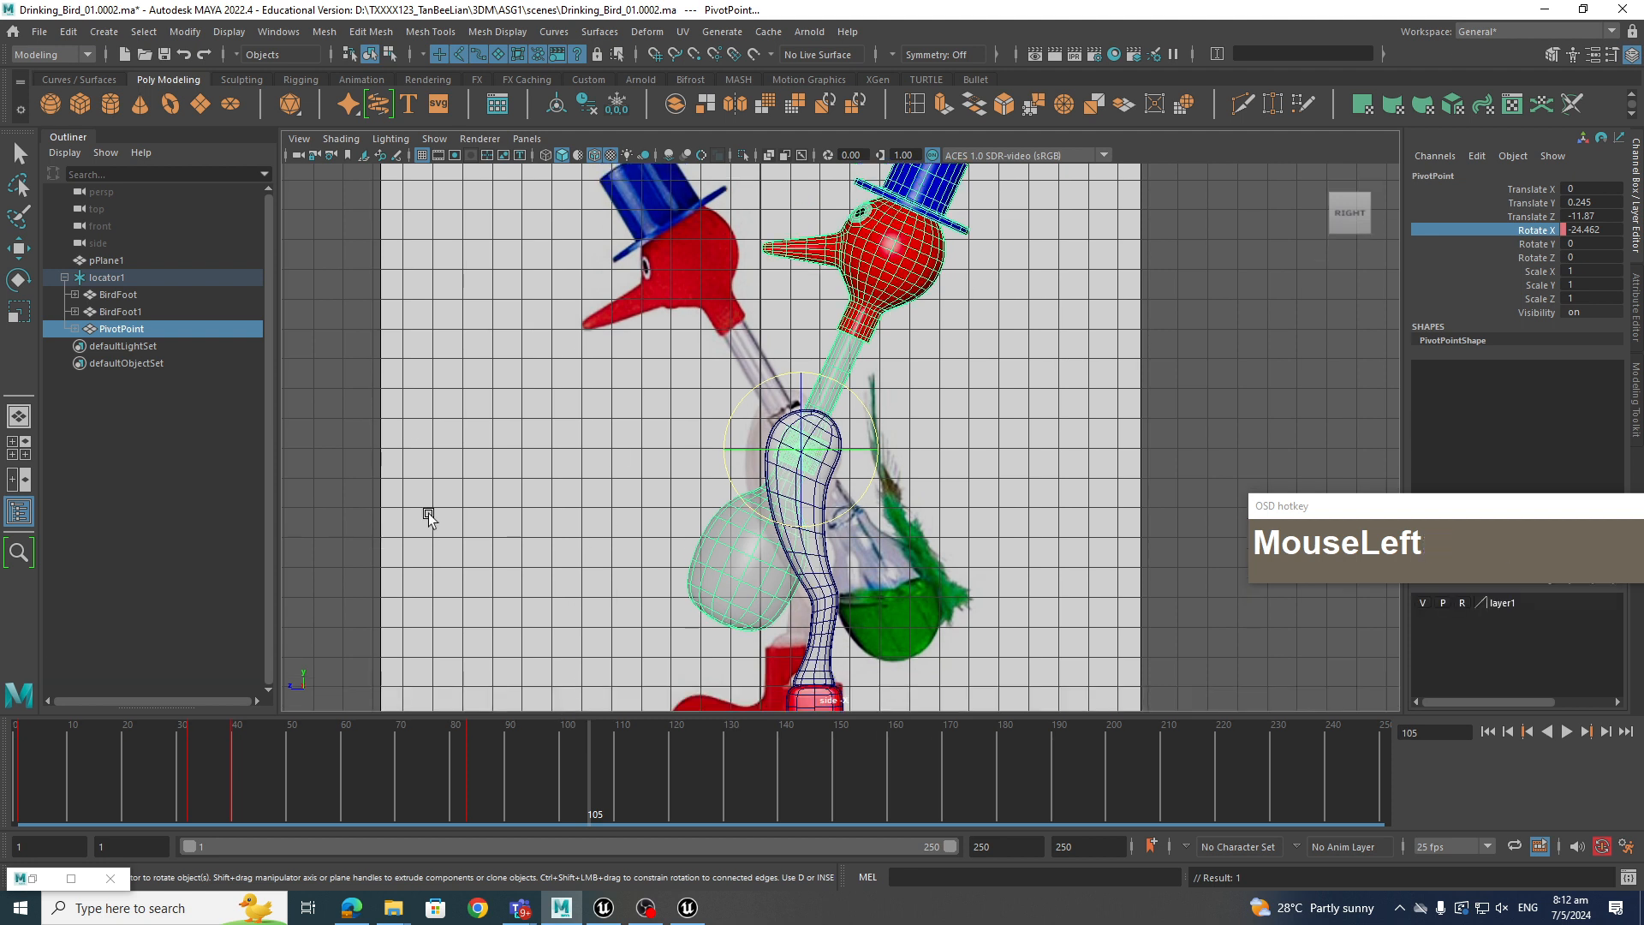
left_click(294, 34)
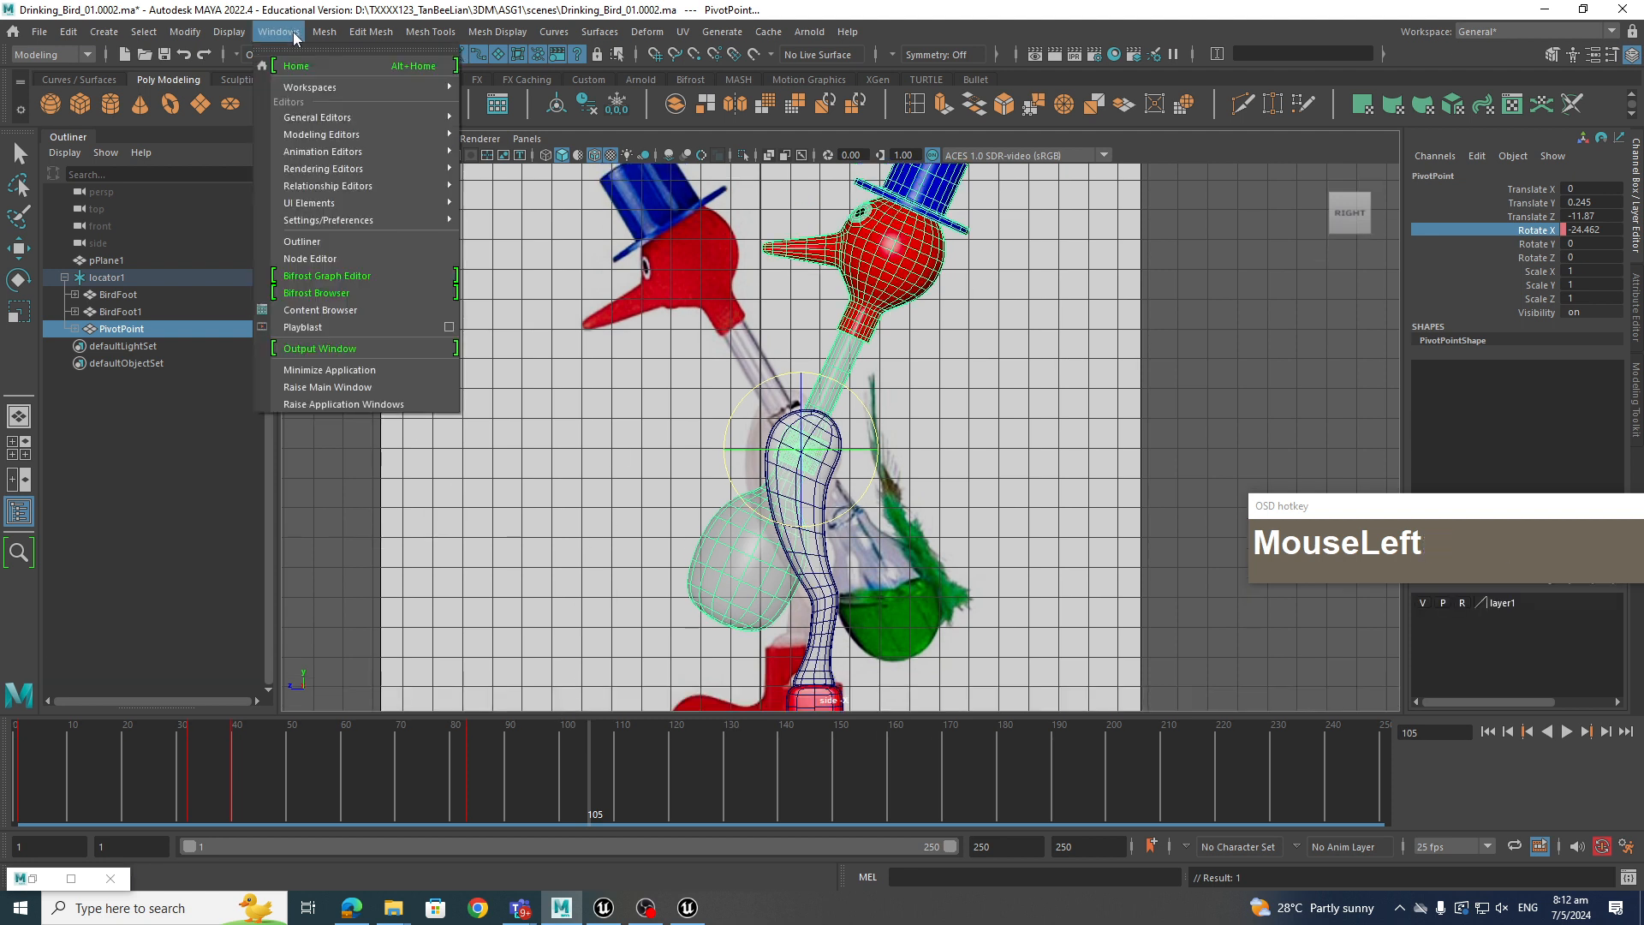
mouse_move(316, 151)
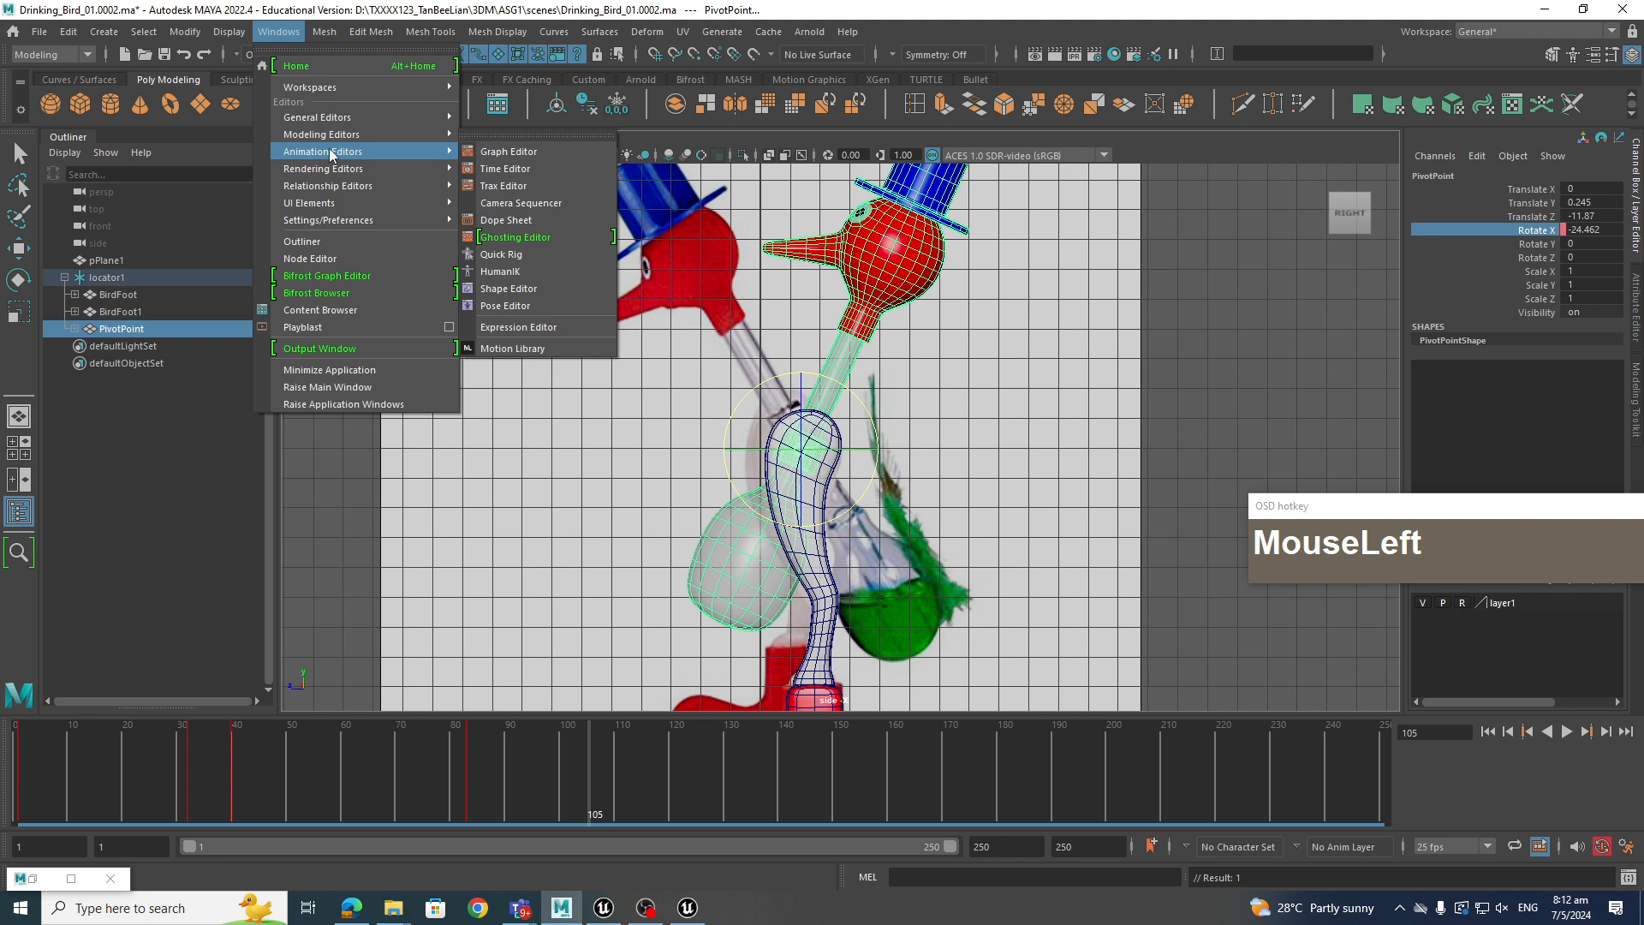
left_click(524, 154)
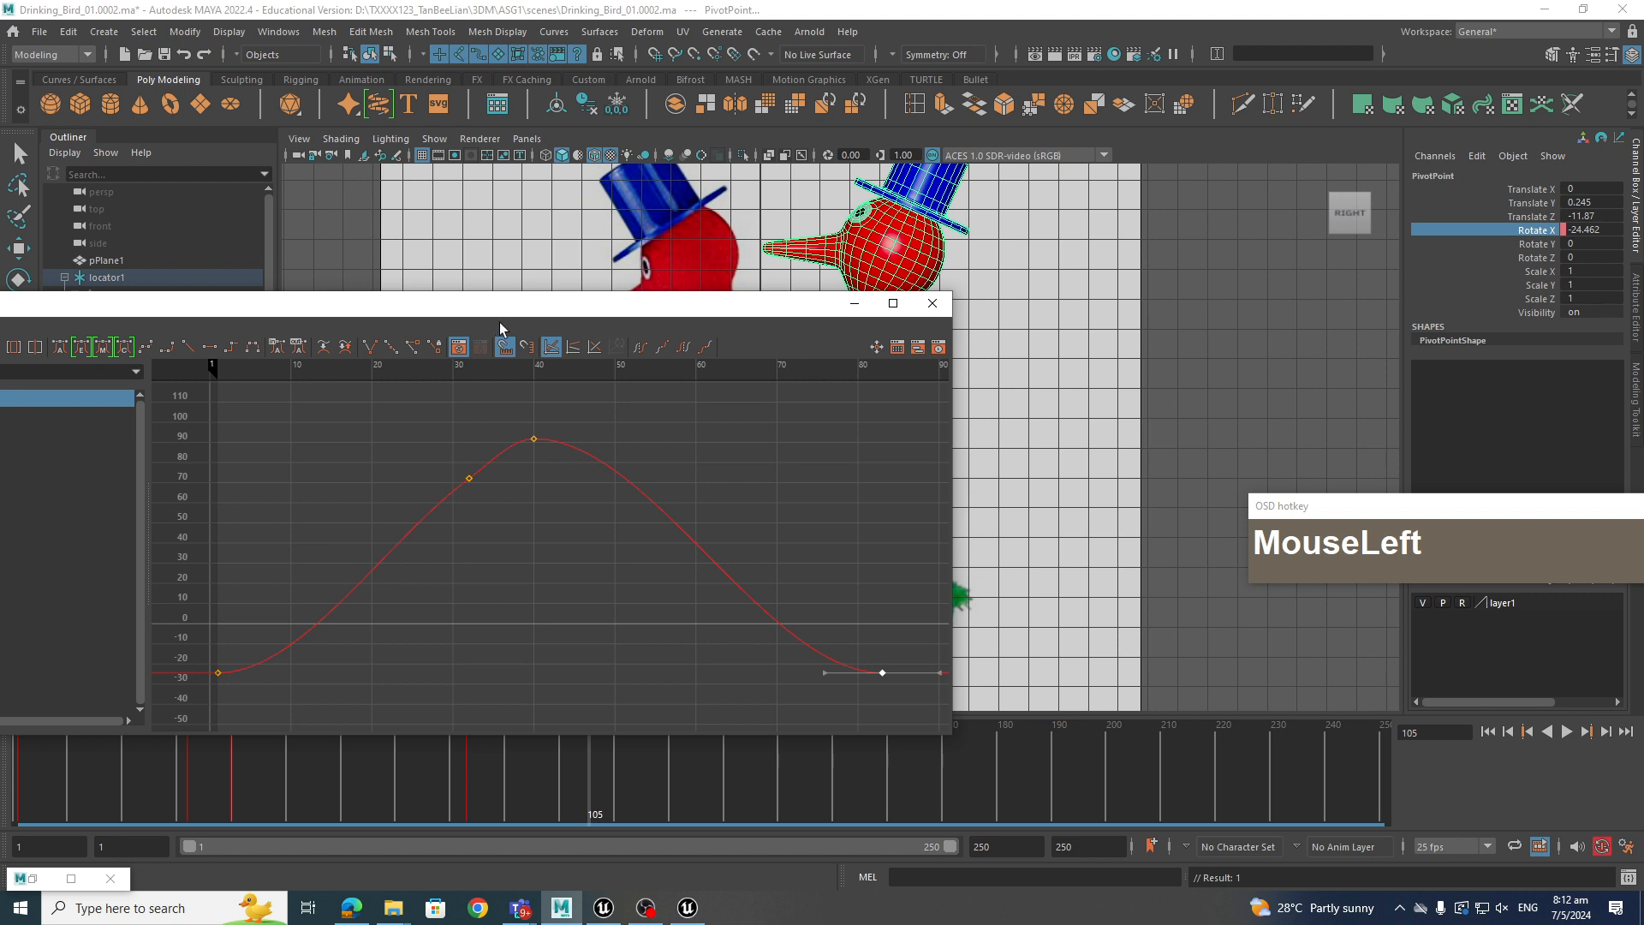
left_click_drag(500, 309, 559, 274)
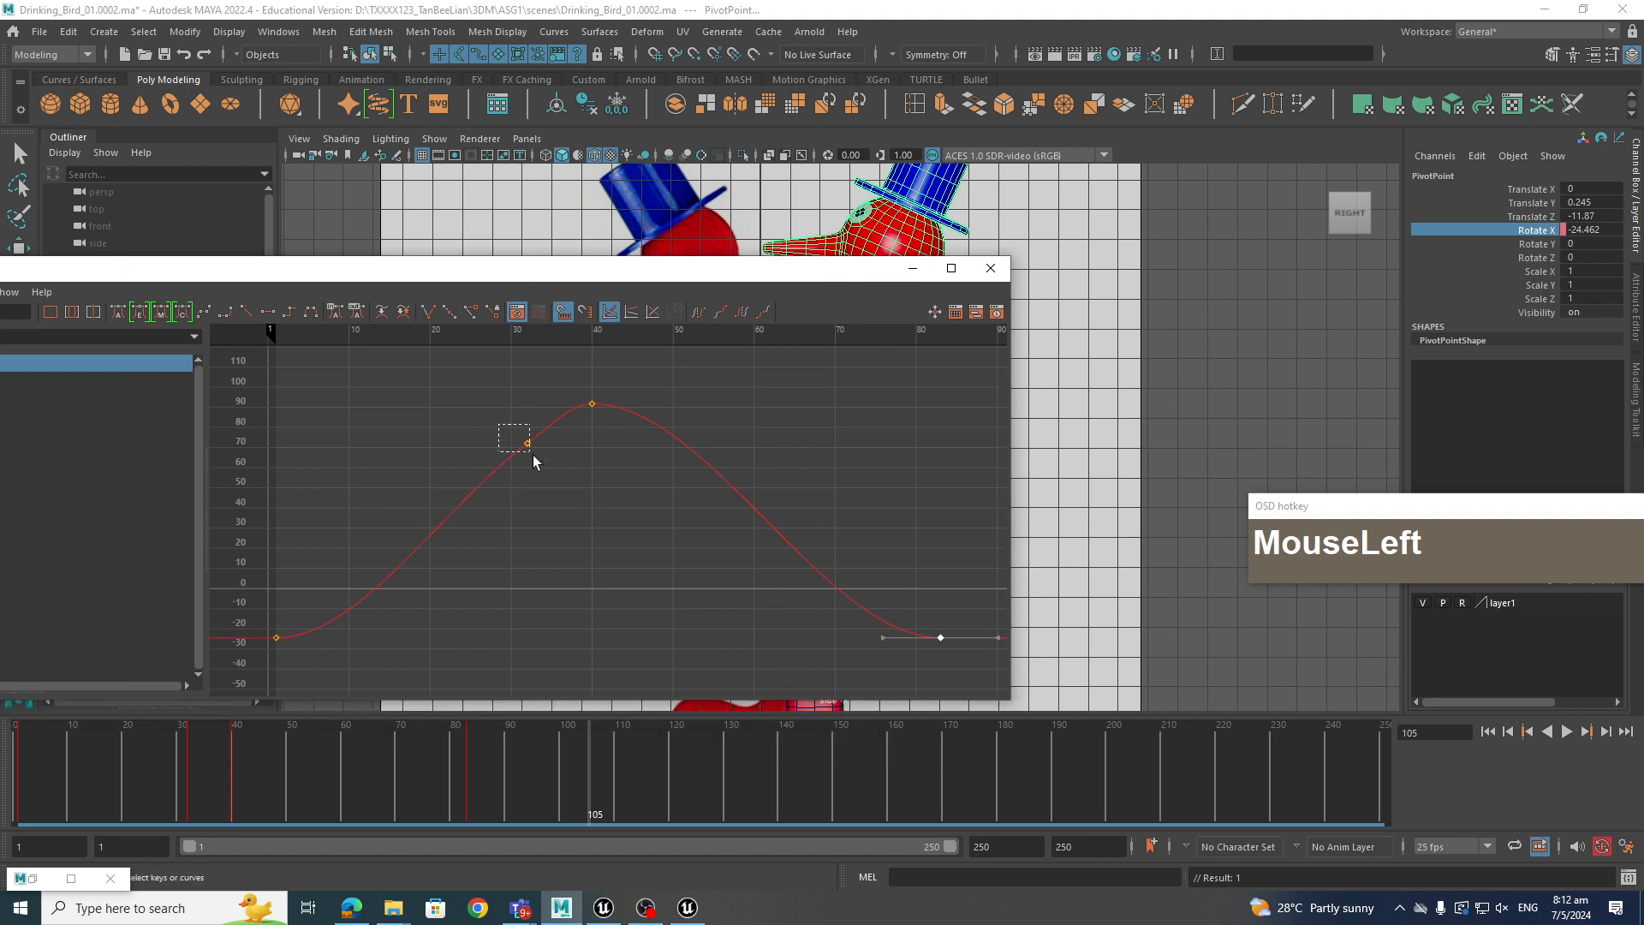
Delete the key at frame 32 from PivotPoint's Rotate X curve
left_click_drag(533, 462, 565, 535)
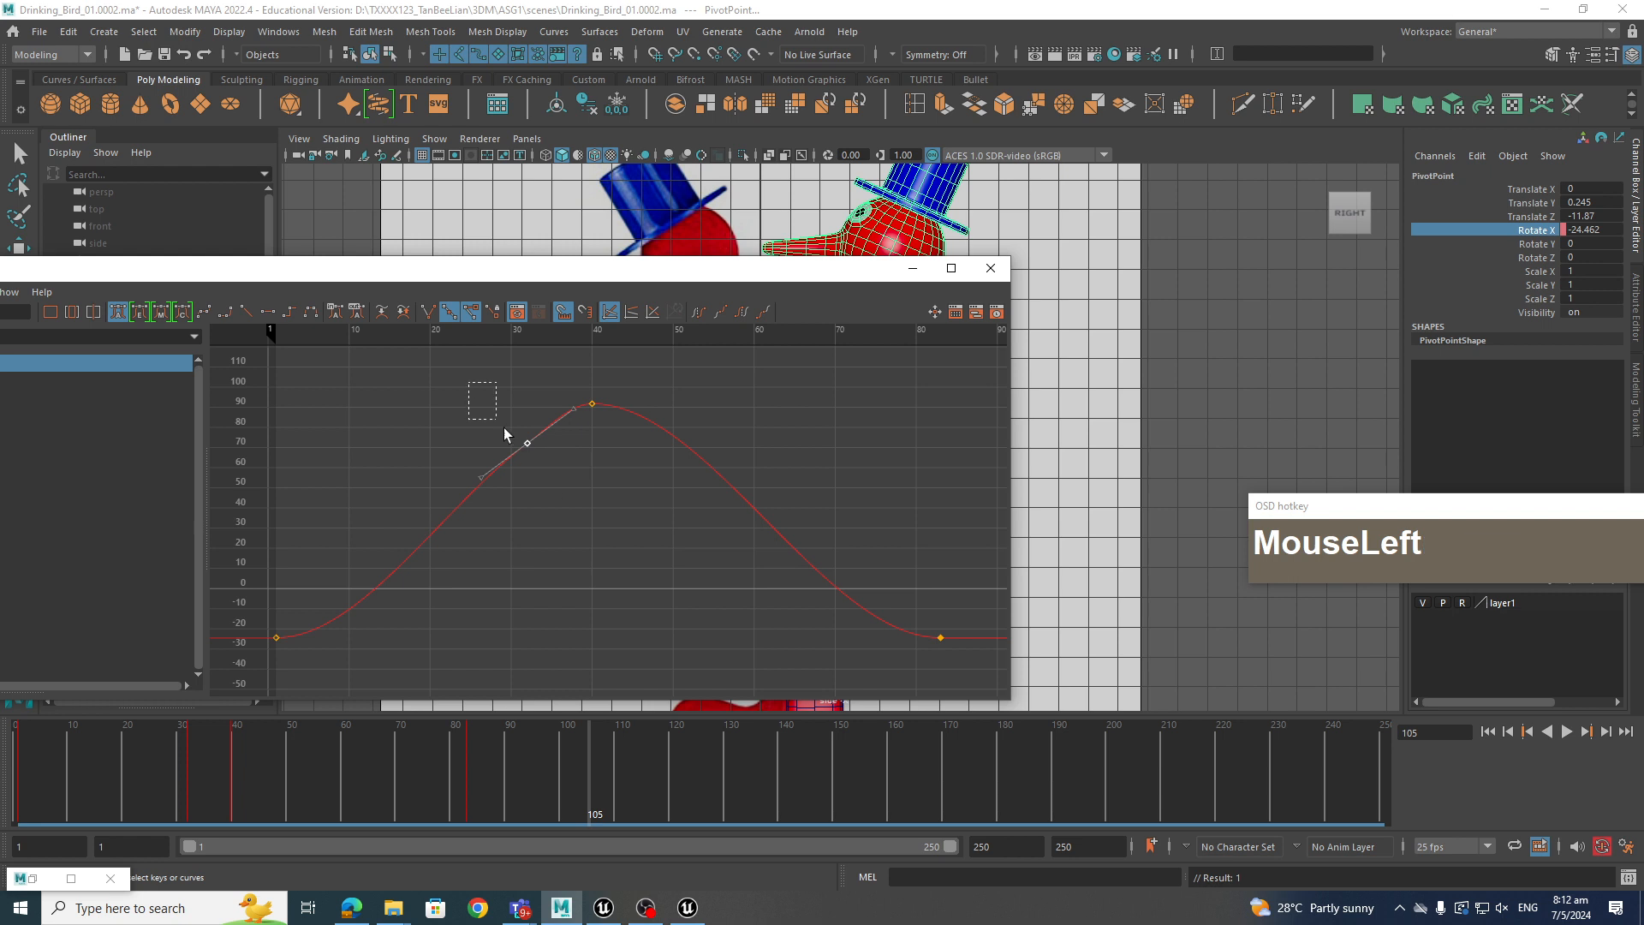
left_click_drag(503, 429, 538, 512)
key("Delete")
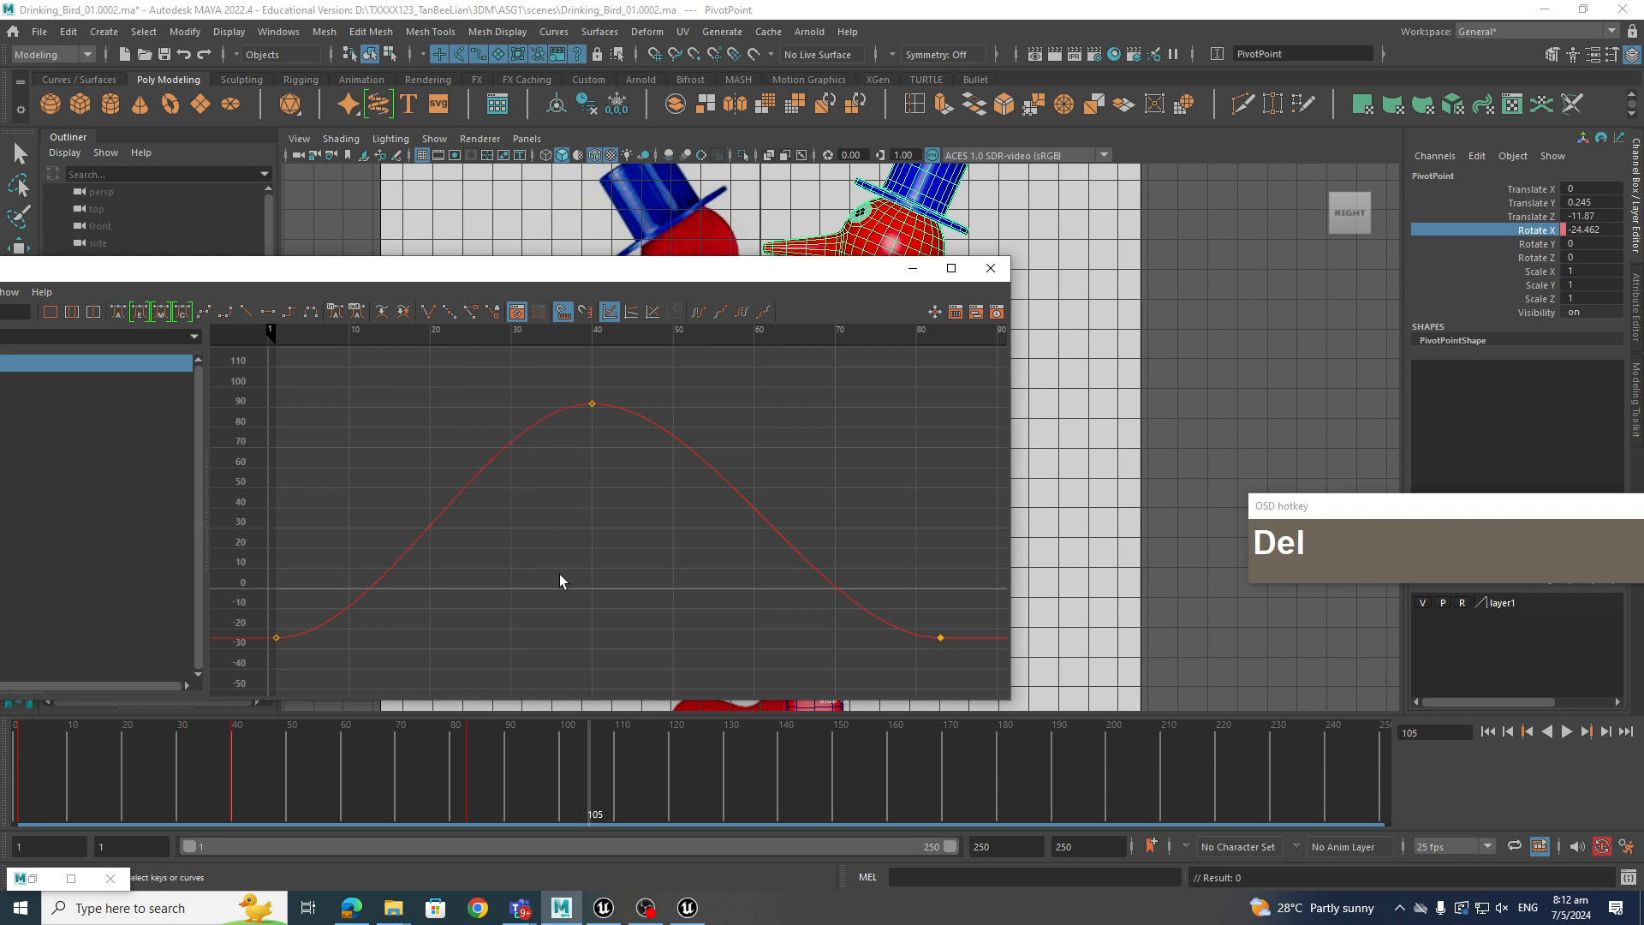
Scrub back to frame 1 and examine the shape of PivotPoint's Rotate X curve across the frame range
mouse_move(370, 778)
left_mouse_down()
mouse_move(110, 785)
mouse_move(238, 812)
mouse_move(471, 813)
mouse_move(19, 815)
left_mouse_up()
scroll(610, 555, "down", 5)
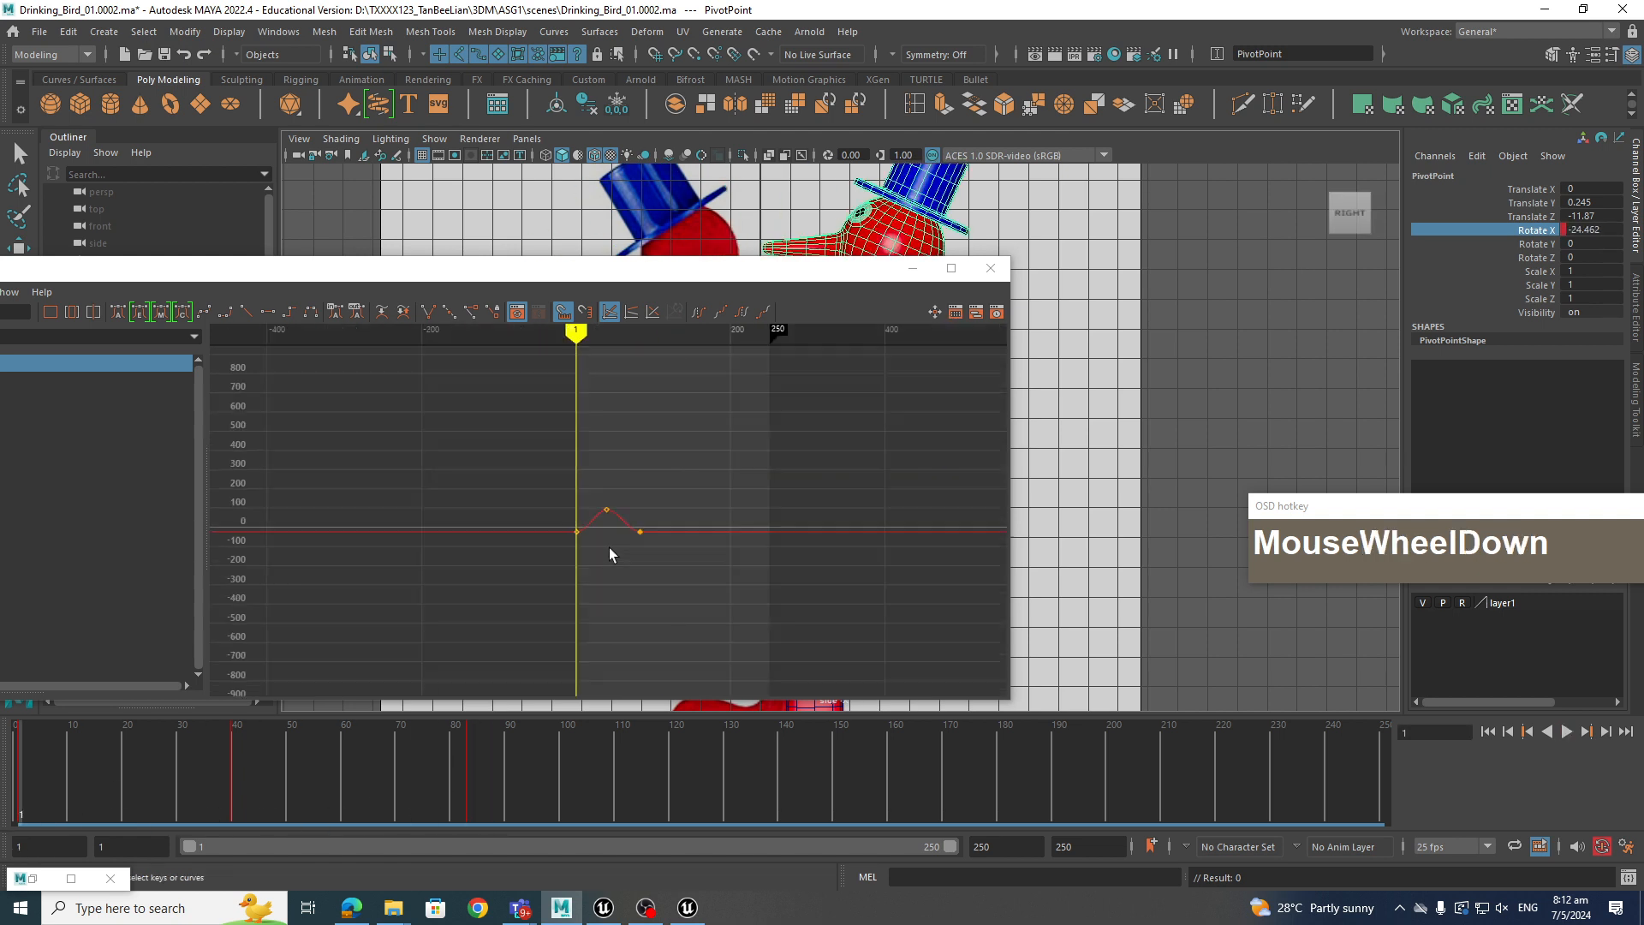
scroll(609, 555, "up", 2)
scroll(719, 591, "down", 2)
scroll(581, 545, "up", 2)
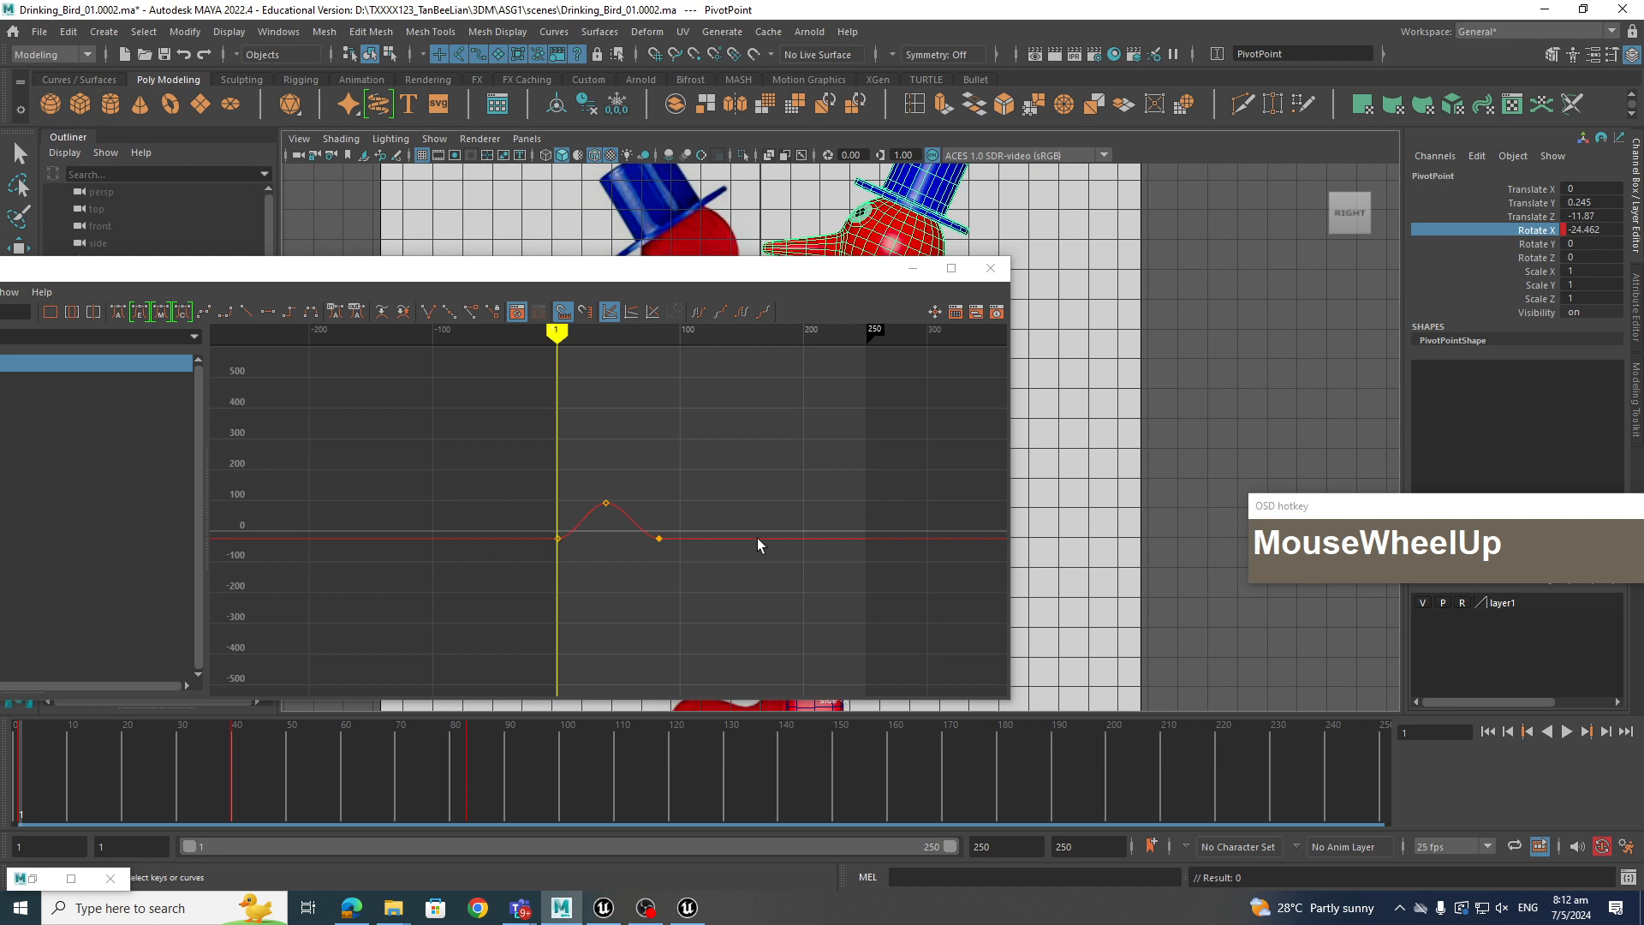
left_click_drag(597, 274, 922, 196)
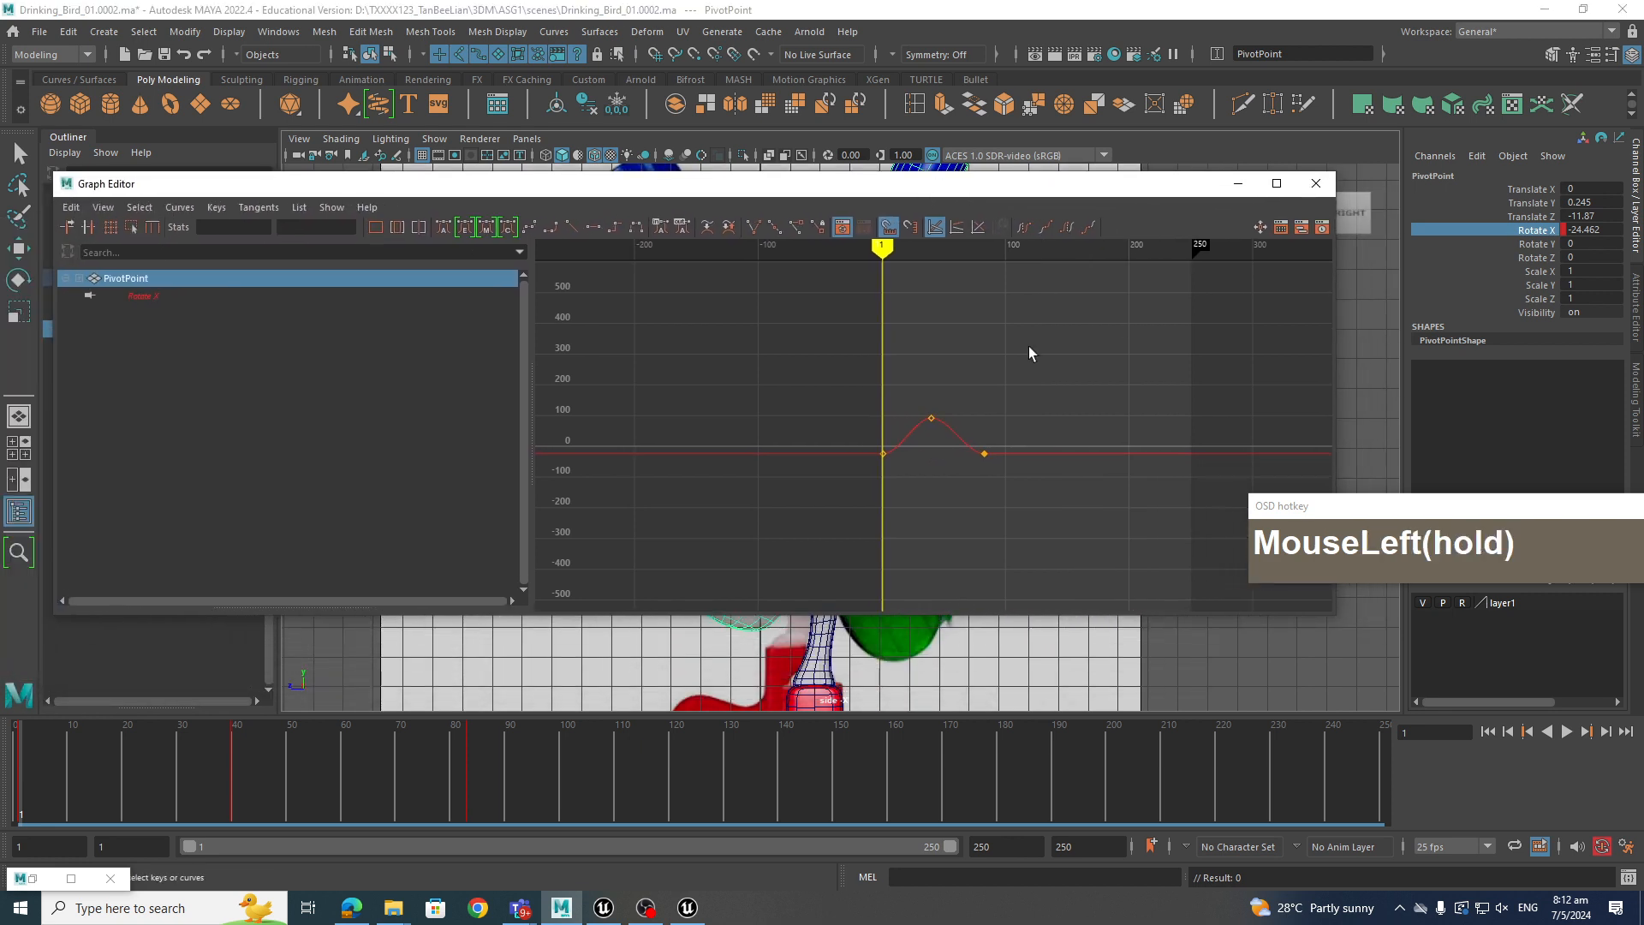
left_click(985, 479)
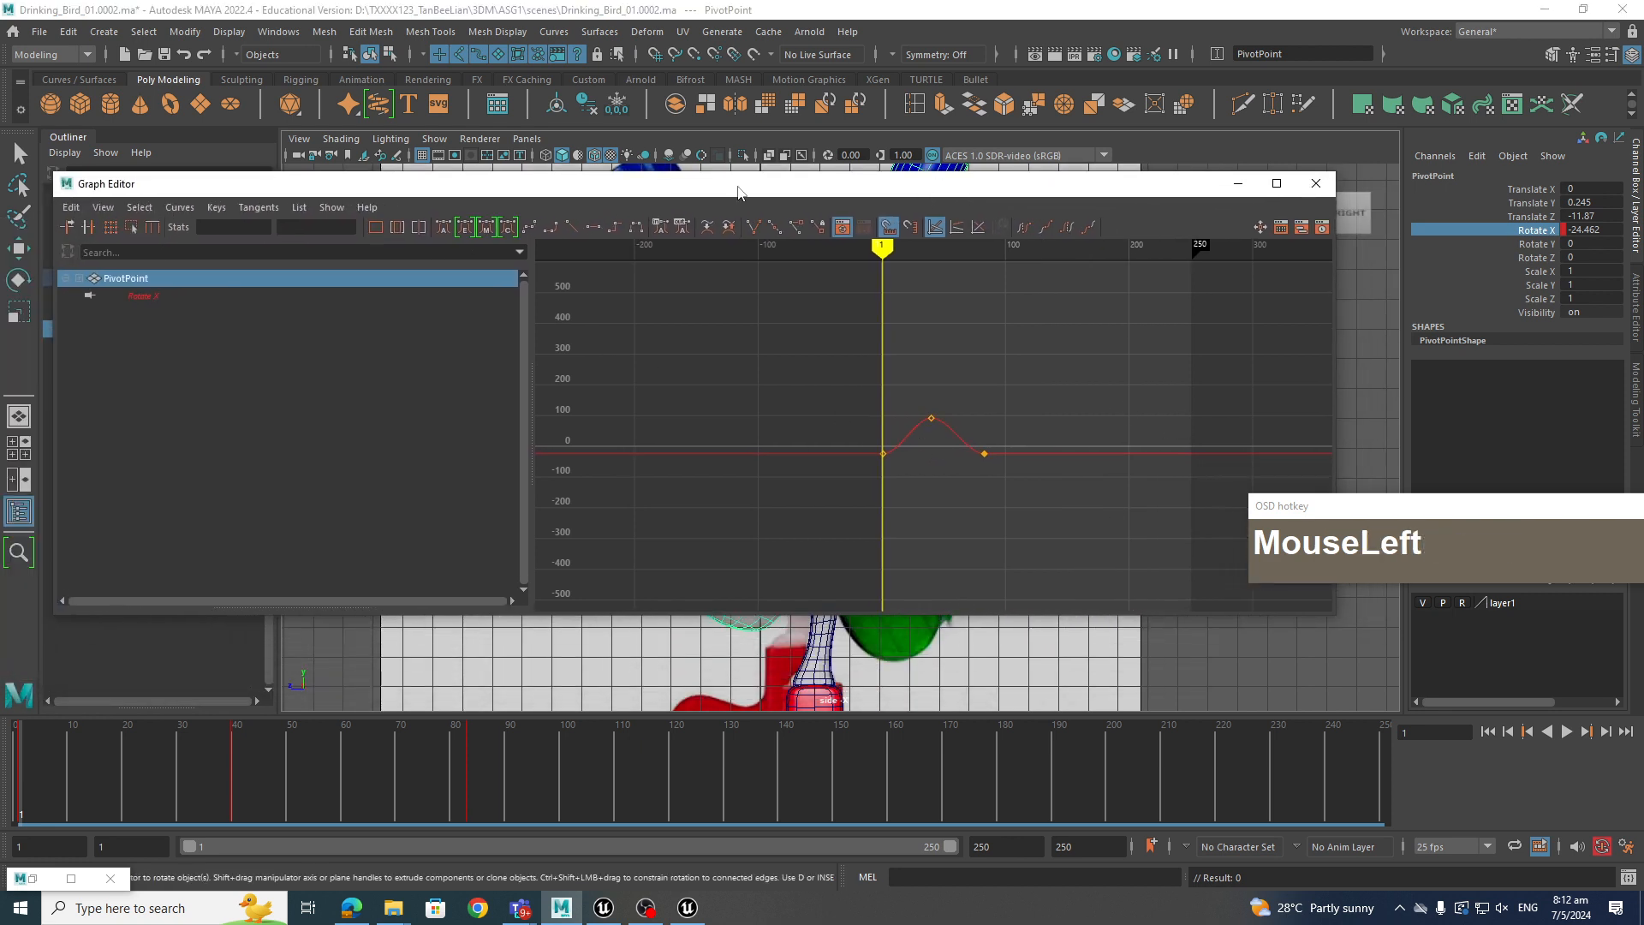
left_click_drag(843, 195, 702, 169)
scroll(866, 374, "up", 8)
scroll(866, 370, "down", 5)
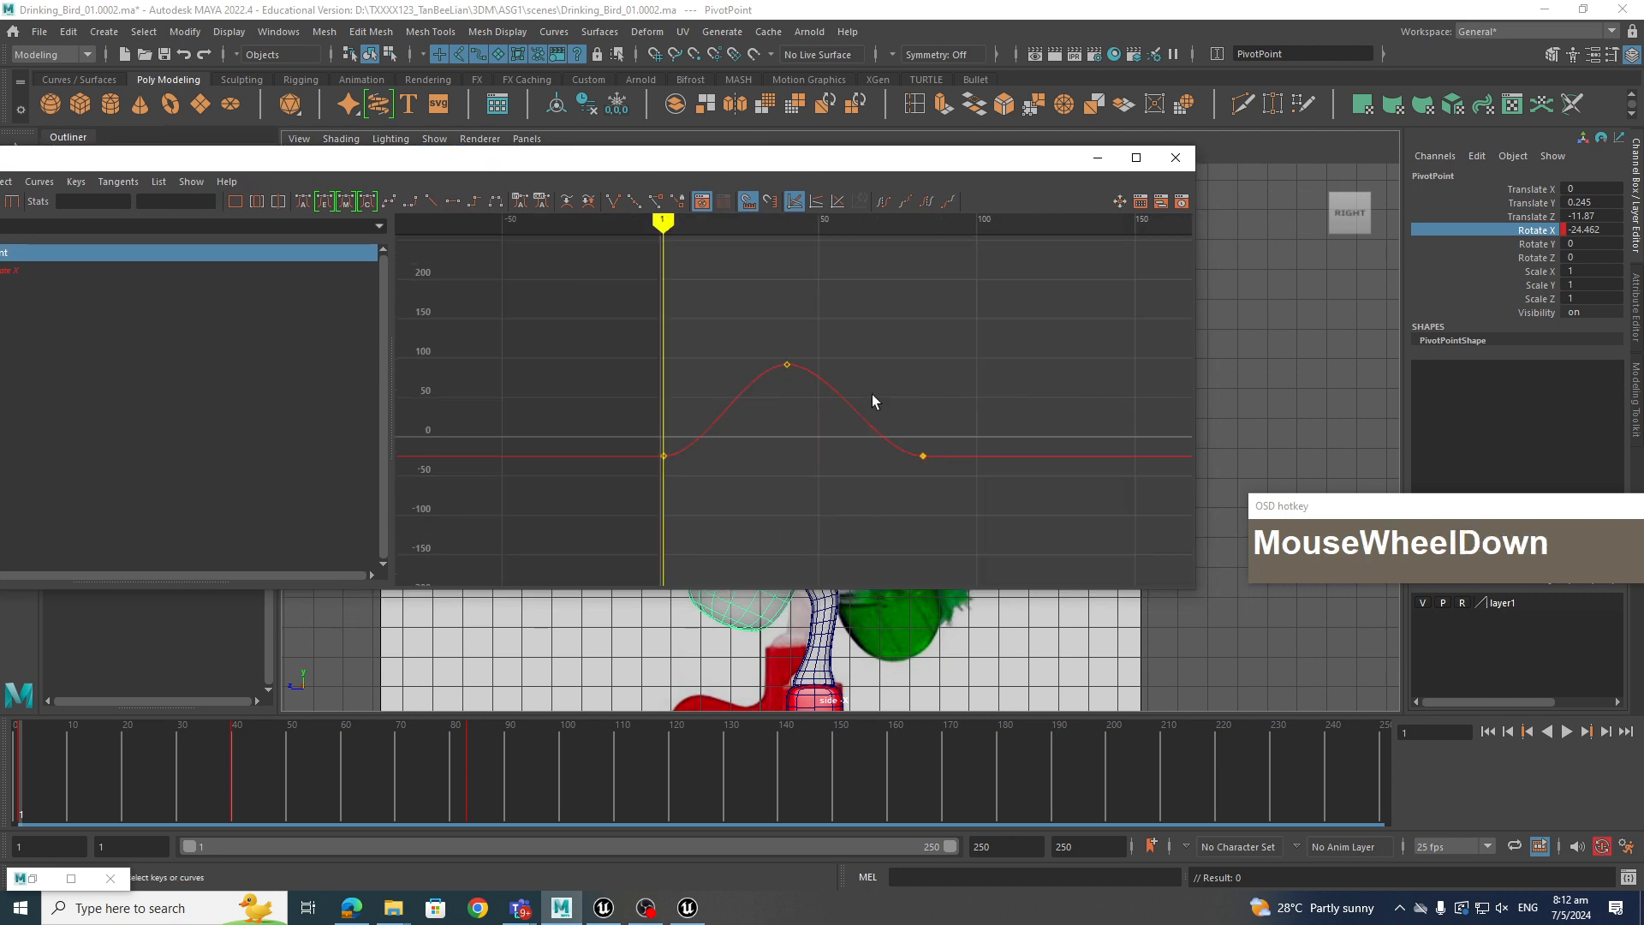
scroll(884, 395, "down", 2)
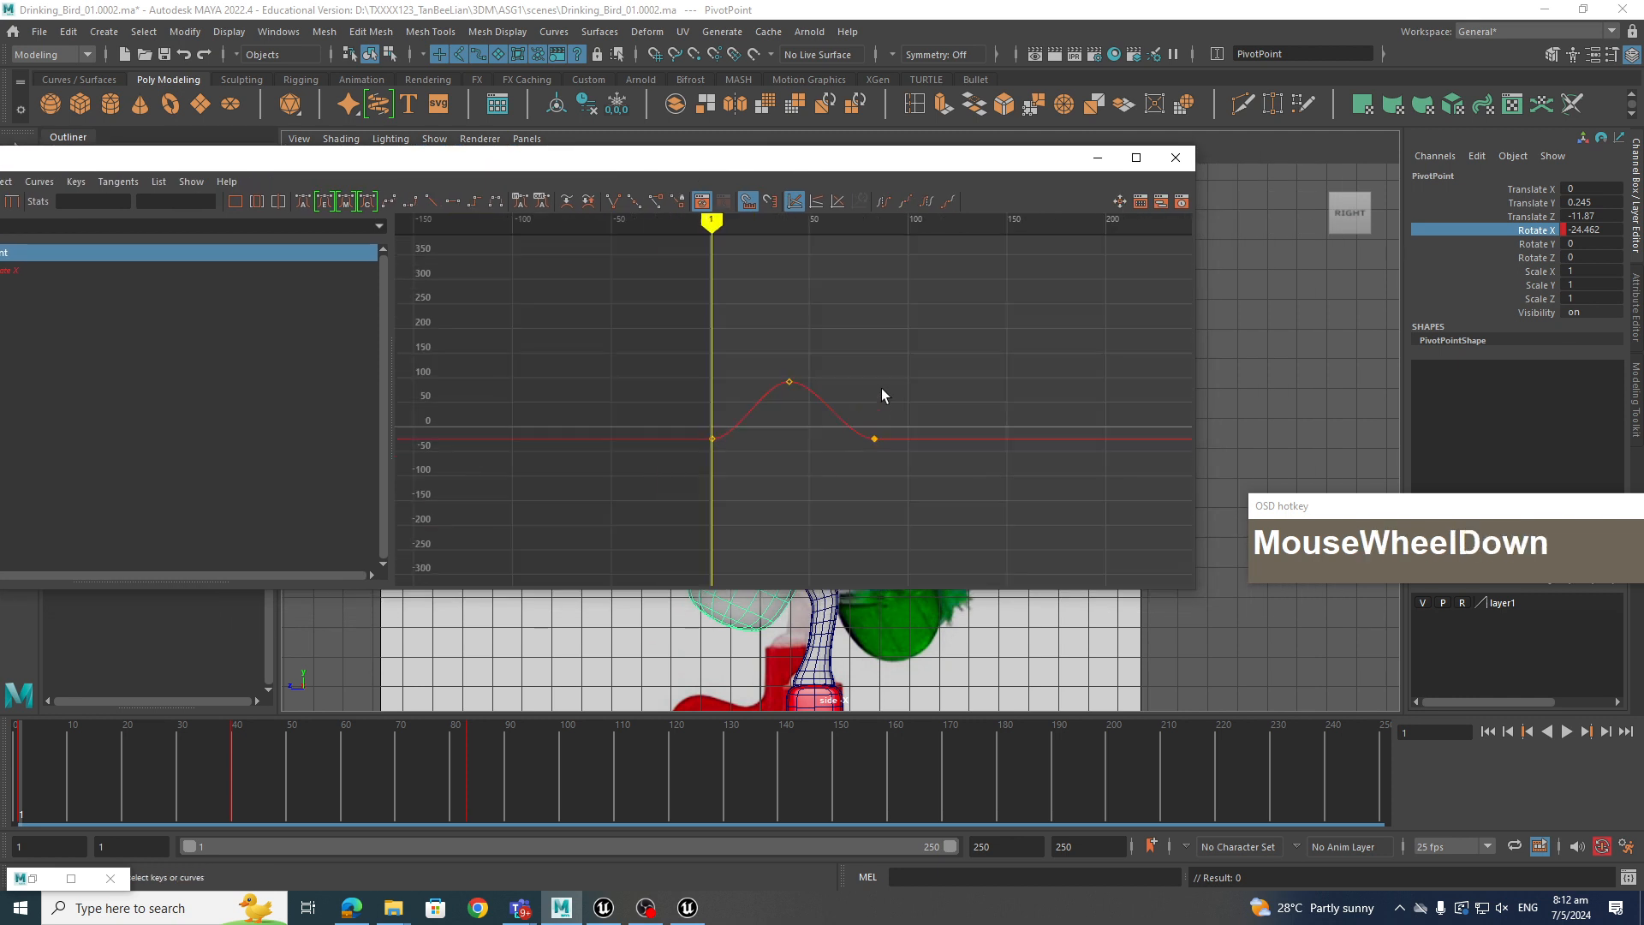
Copy the forward-dip key at frame 40 in the Graph Editor and paste it at frame 123
mouse_move(712, 222)
left_mouse_down()
mouse_move(859, 238)
mouse_move(878, 249)
mouse_move(877, 286)
mouse_move(978, 281)
mouse_move(953, 282)
left_mouse_up()
left_click_drag(771, 352, 796, 409)
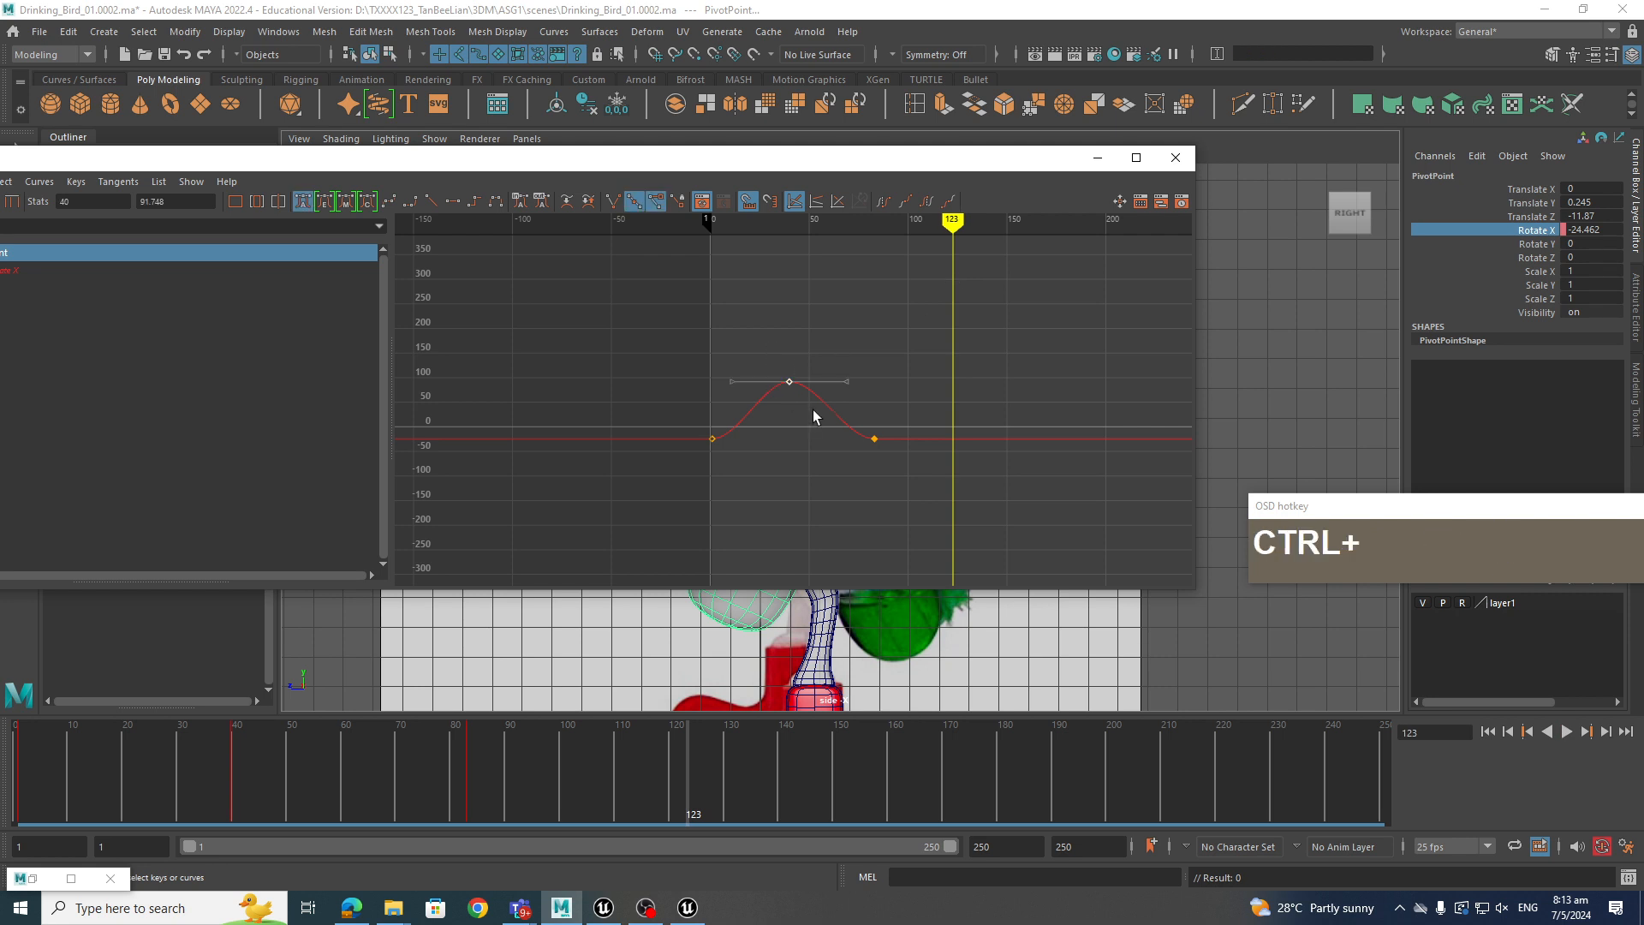
key("ctrl+c")
key("ctrl+v")
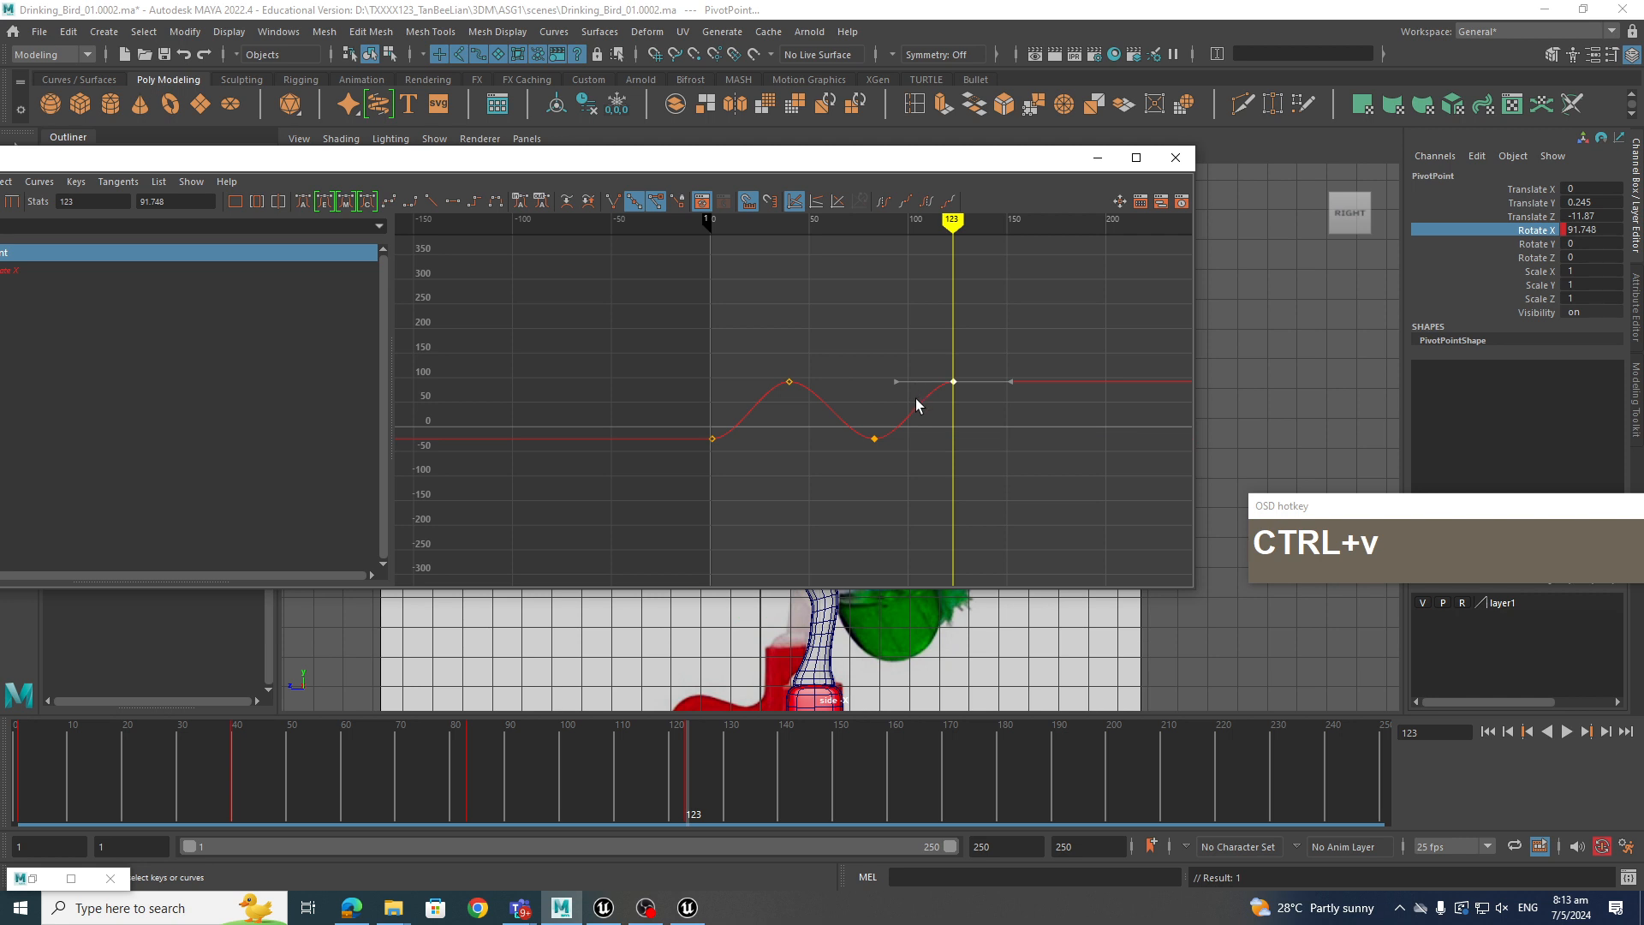
Copy the upright key at frame 83 on the Rotate X curve and paste it at frame 159
mouse_move(953, 227)
left_mouse_down()
mouse_move(870, 261)
mouse_move(942, 267)
mouse_move(785, 285)
mouse_move(877, 332)
left_mouse_up()
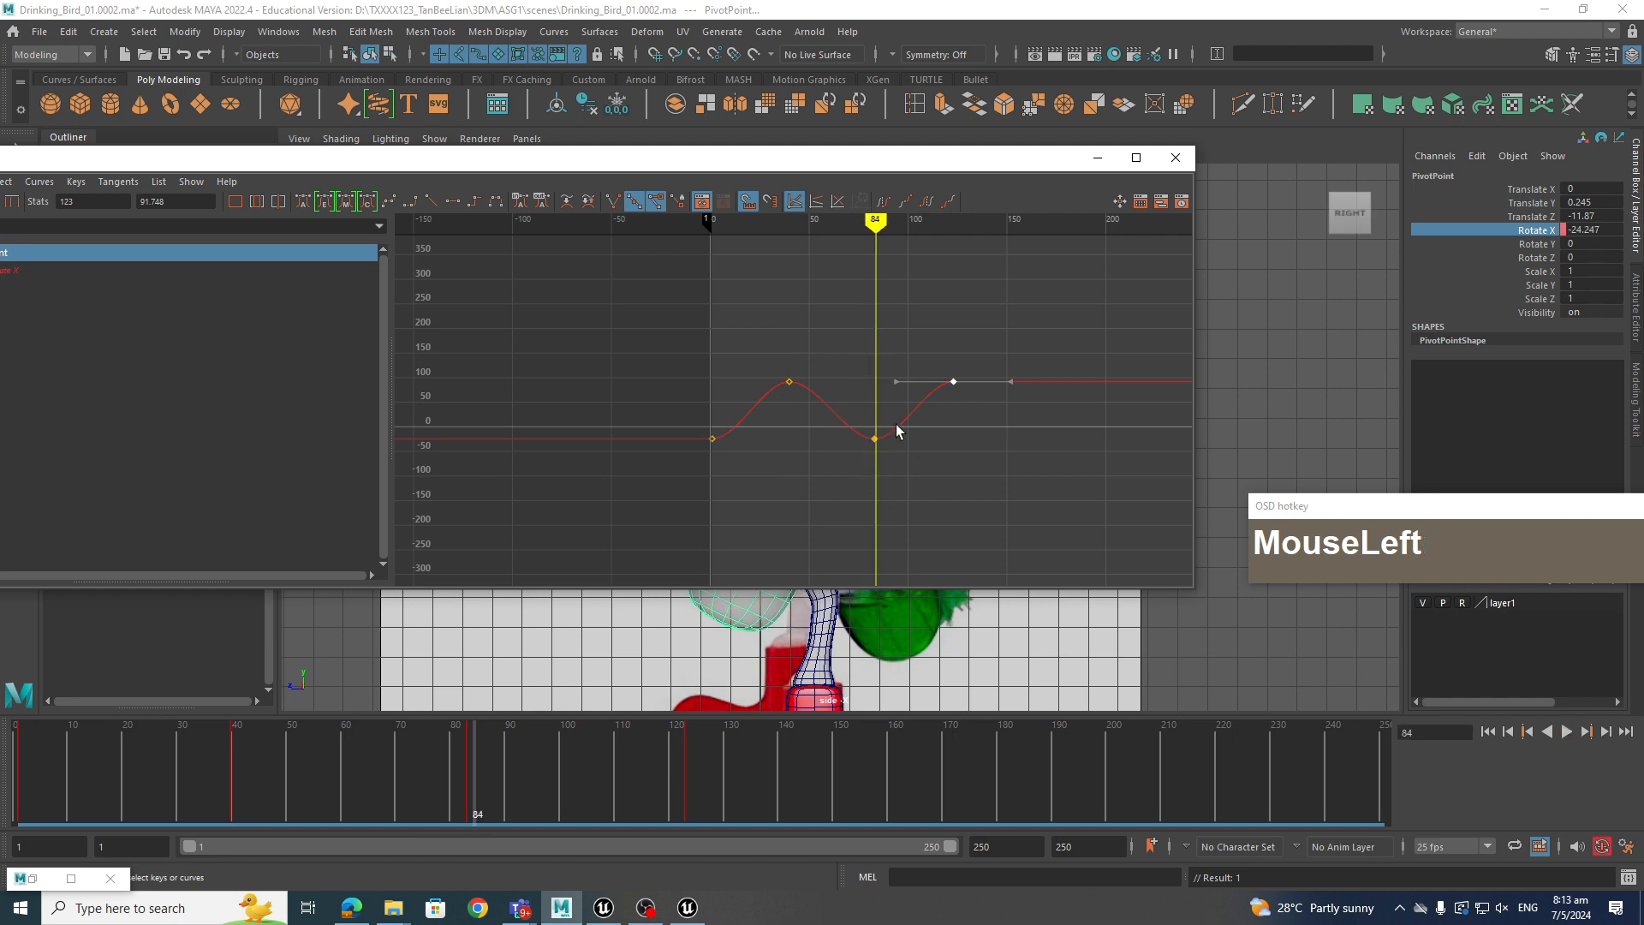
left_click_drag(863, 449, 863, 449)
left_click_drag(921, 291, 1024, 278)
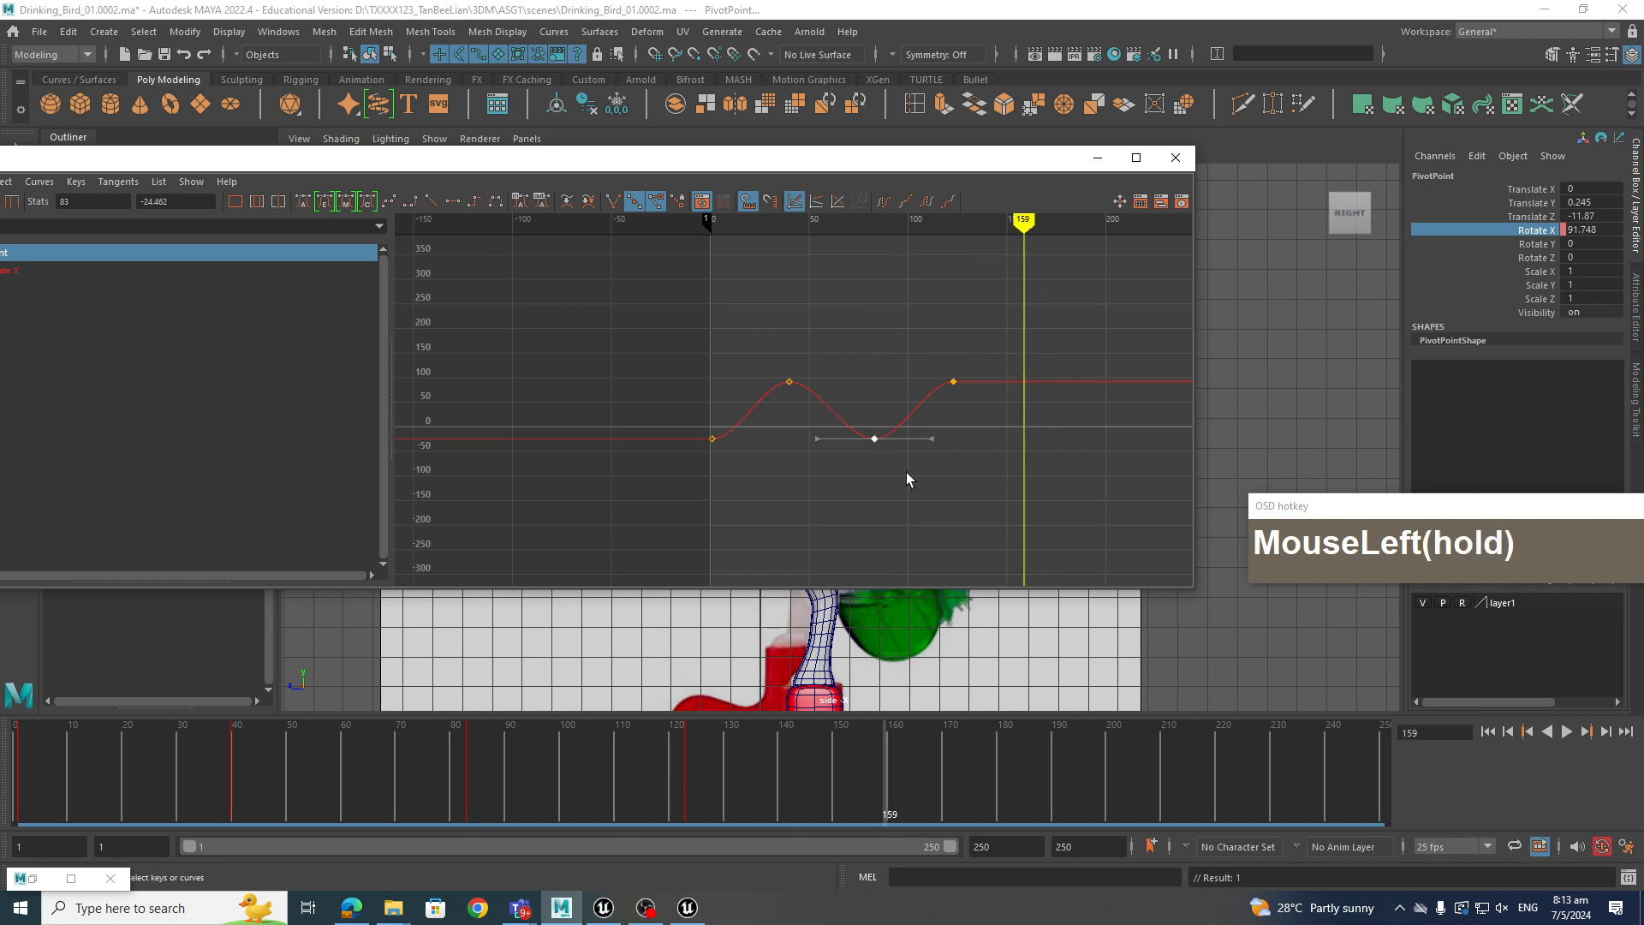
key("ctrl+c")
key("ctrl+v")
Copy the forward-dip key at frame 123 on the Rotate X curve and paste it at frame 207
scroll(1047, 477, "down", 2)
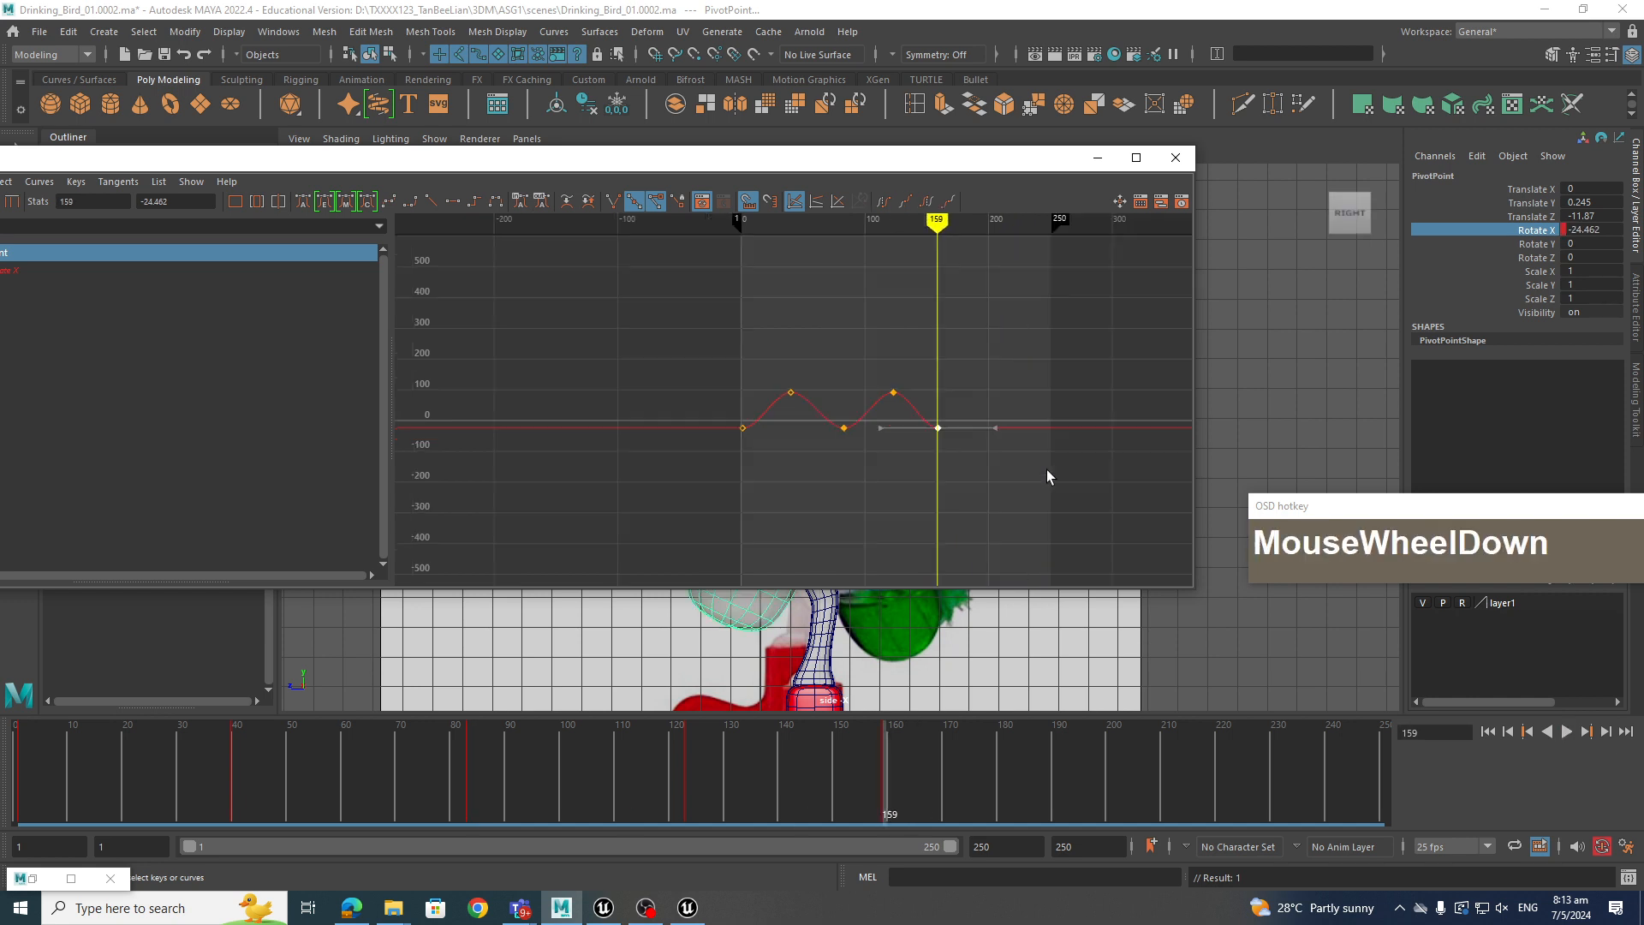
left_click_drag(981, 238, 997, 240)
left_click_drag(881, 351, 909, 401)
key("ctrl+c")
key("ctrl+v")
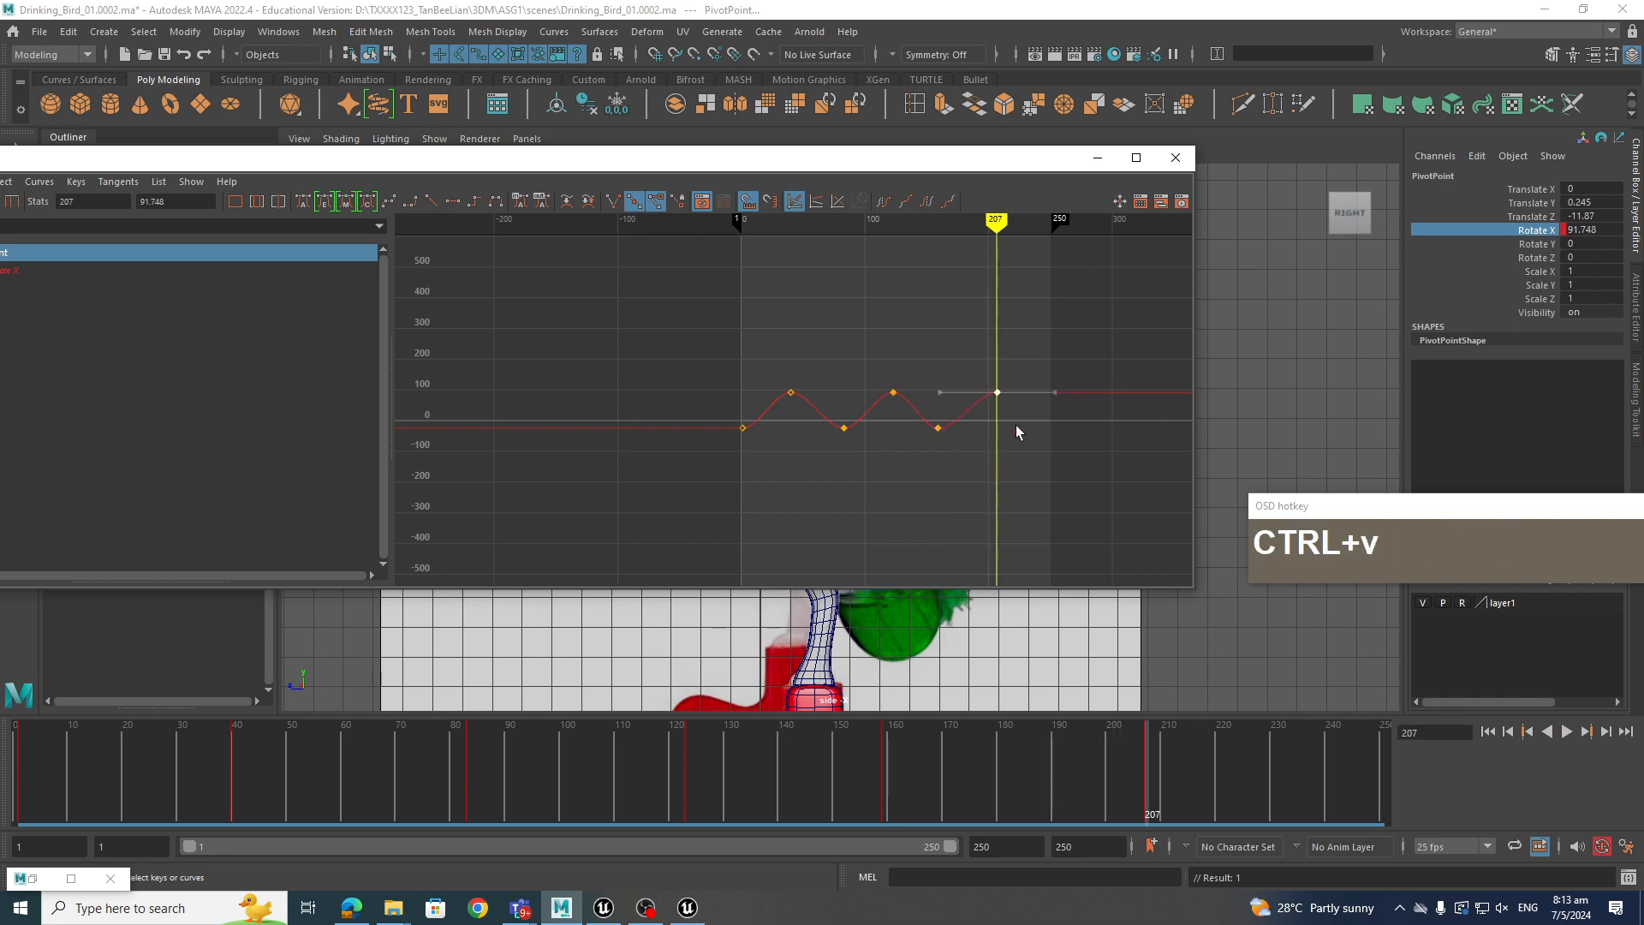
Copy the starting key at frame 1 on the Rotate X curve and paste it at frame 250
mouse_move(1000, 219)
left_mouse_down()
mouse_move(1046, 231)
mouse_move(1050, 252)
left_mouse_up()
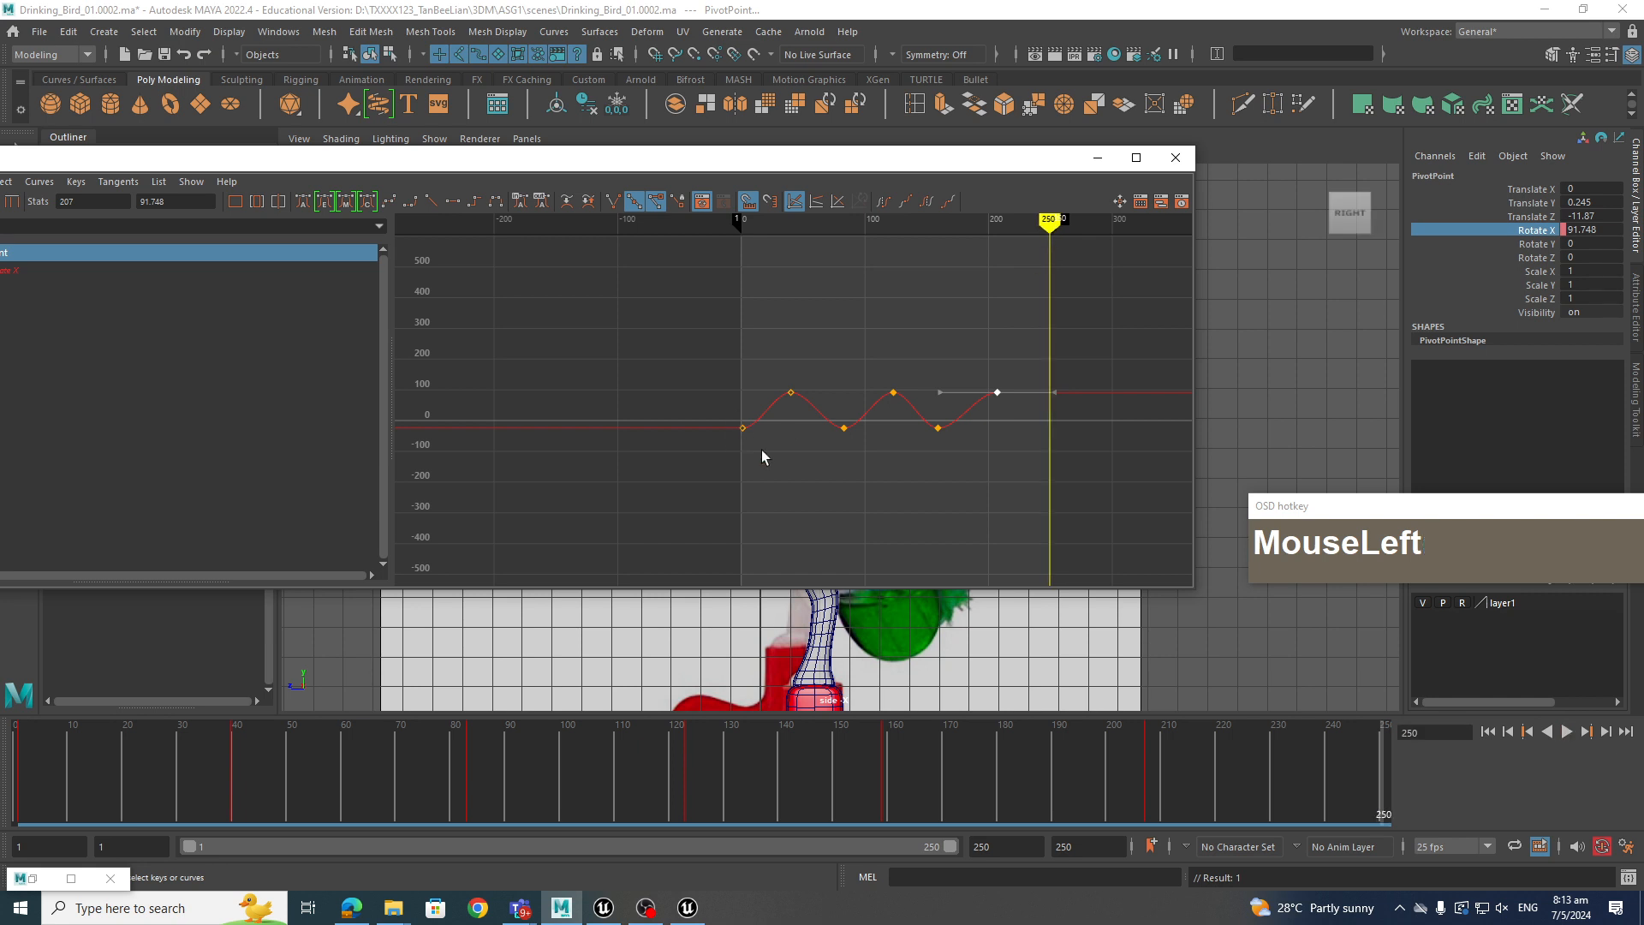
left_click_drag(742, 433, 736, 455)
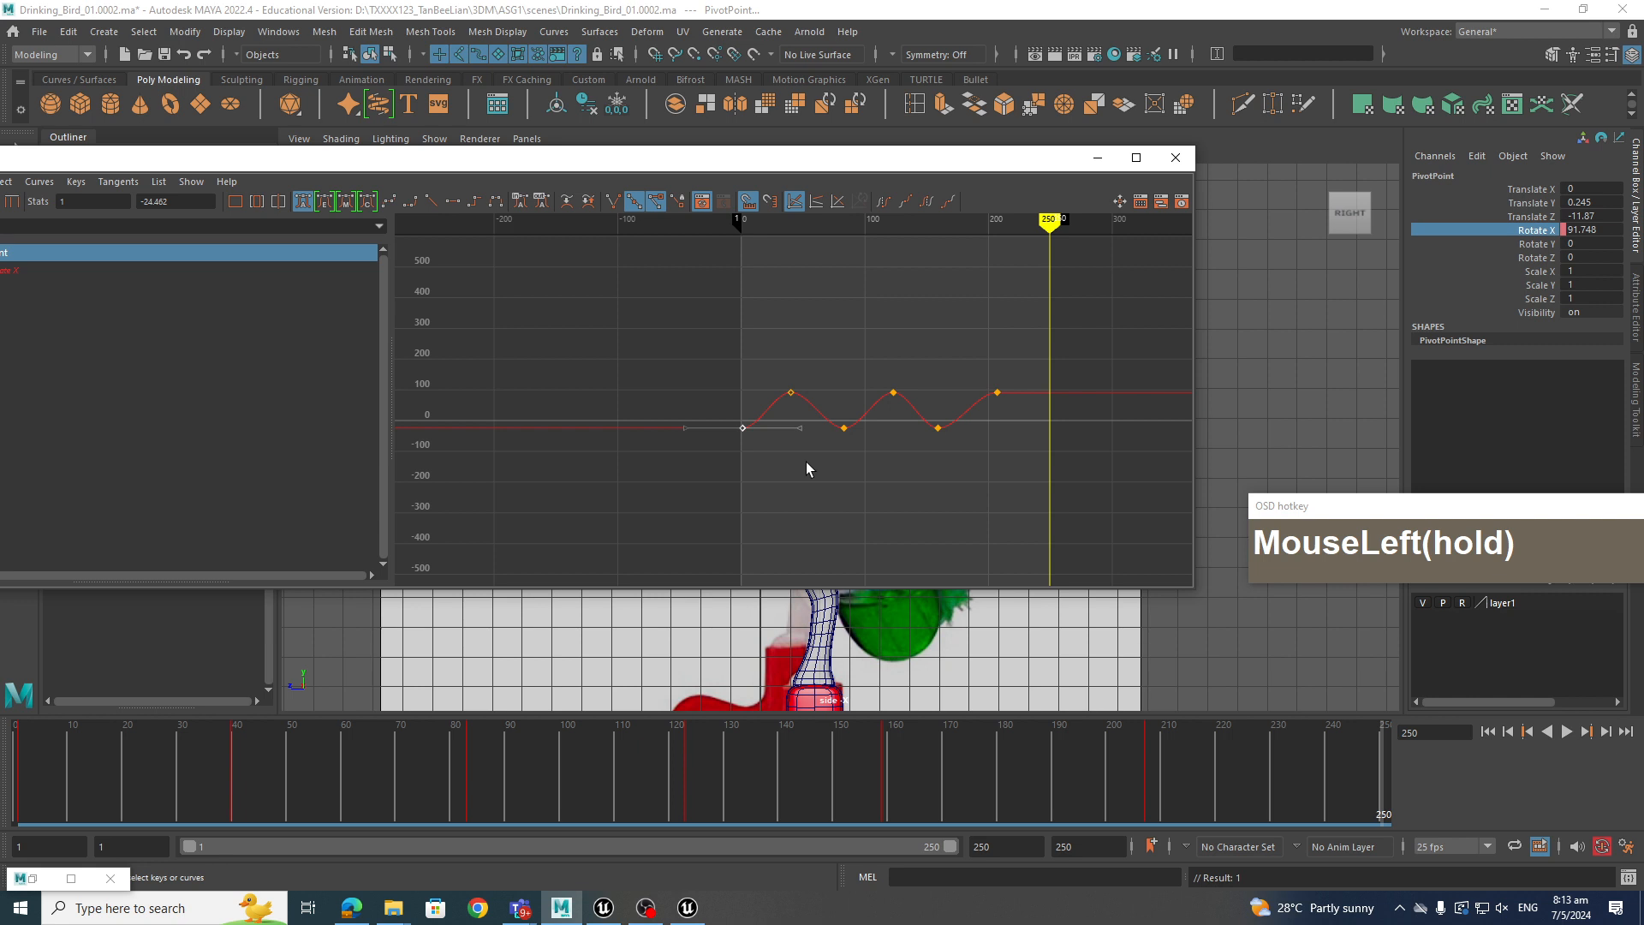
key("ctrl+v")
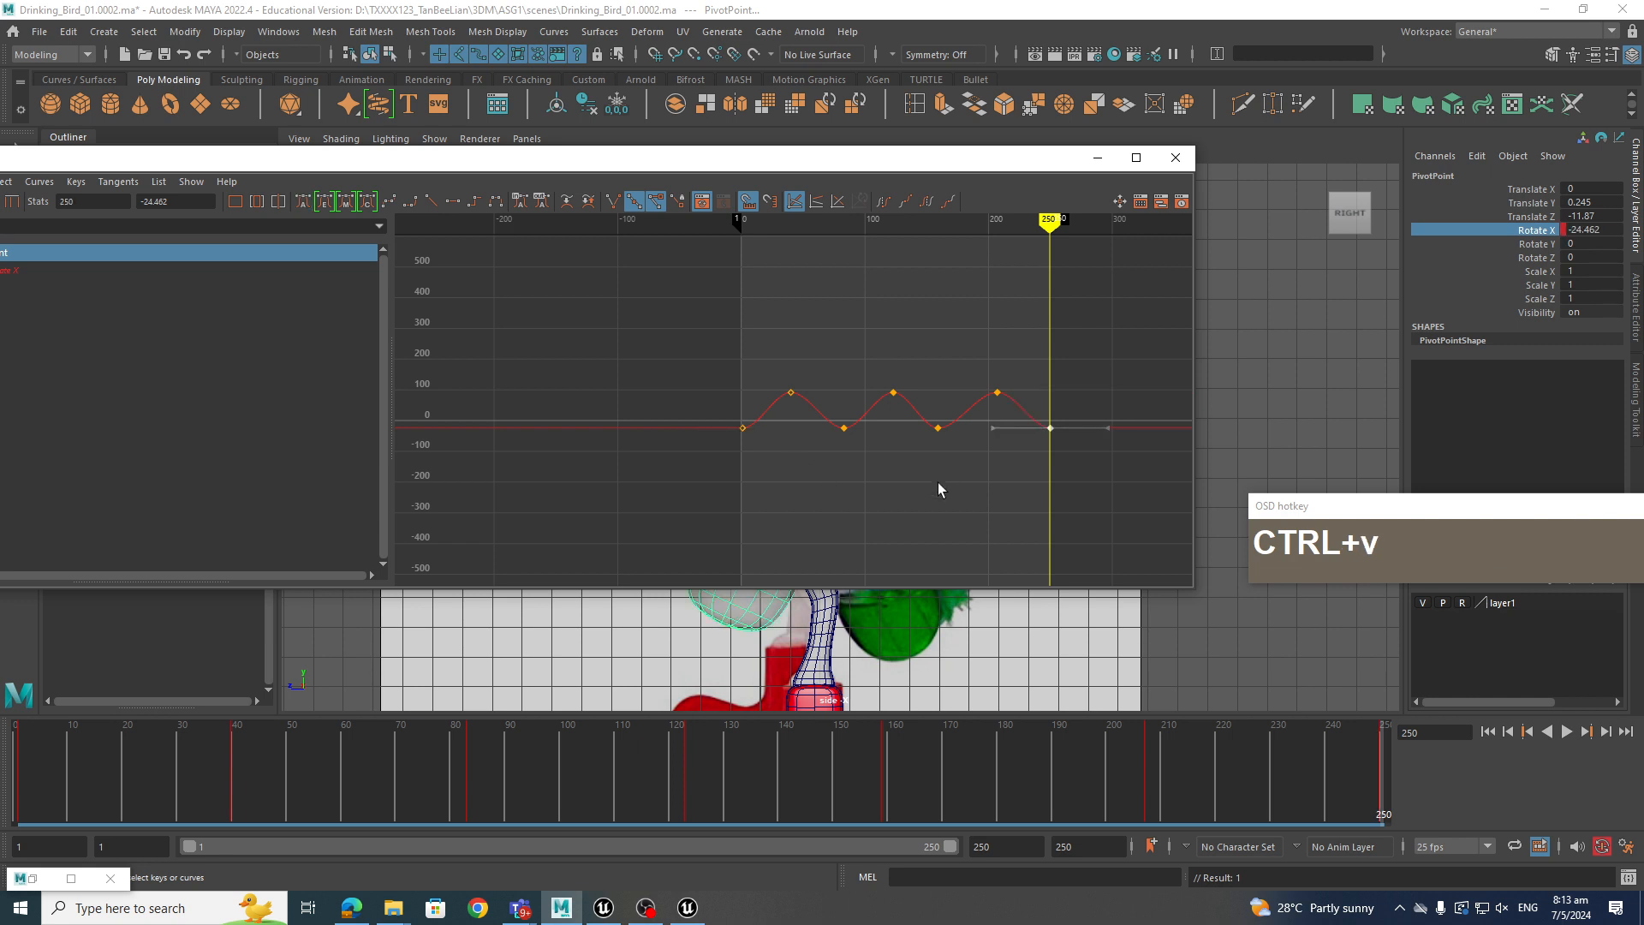
Minimise the Graph Editor and play back the bird's dipping animation to check its motion
left_click(994, 434)
left_click(1097, 157)
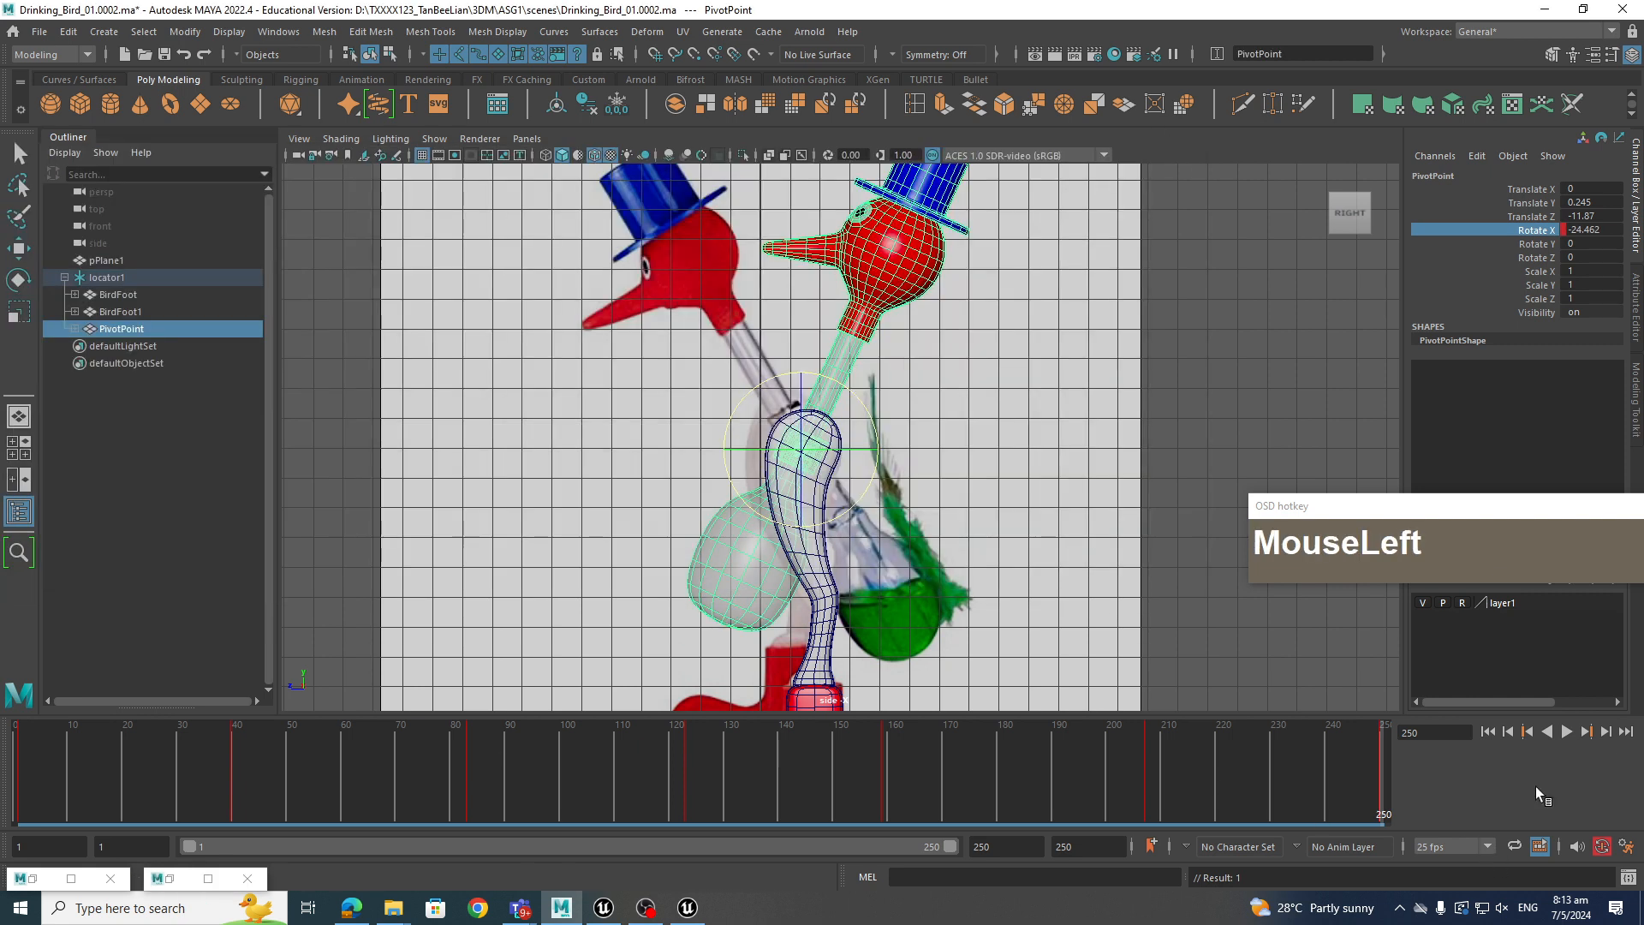
left_click(1565, 731)
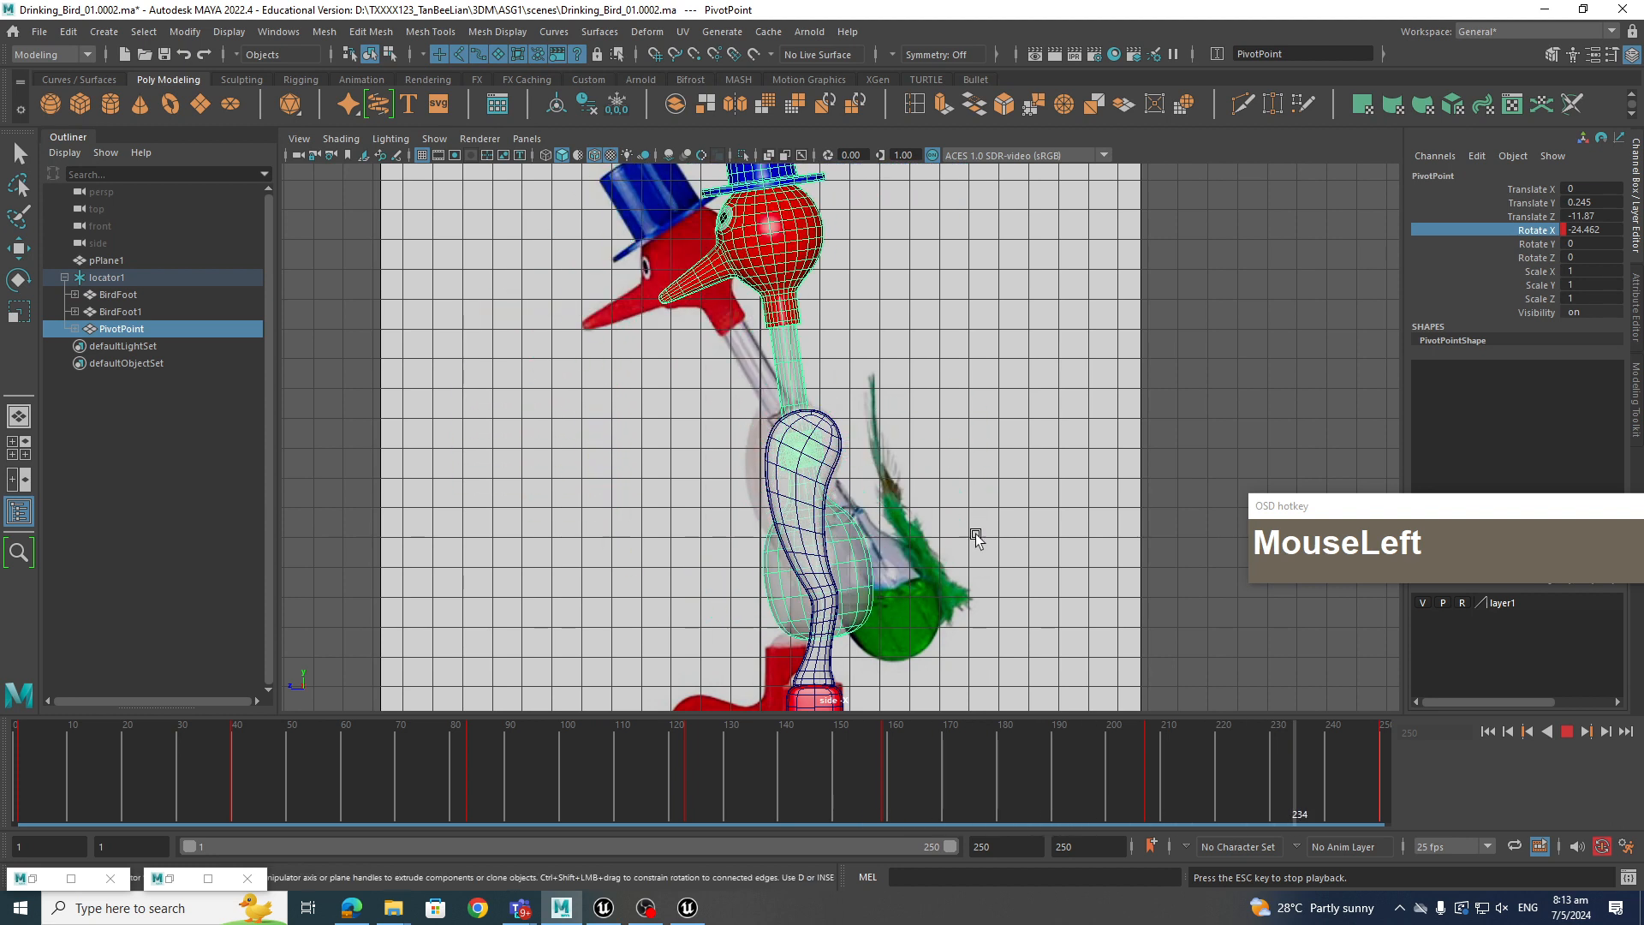
left_click(1567, 731)
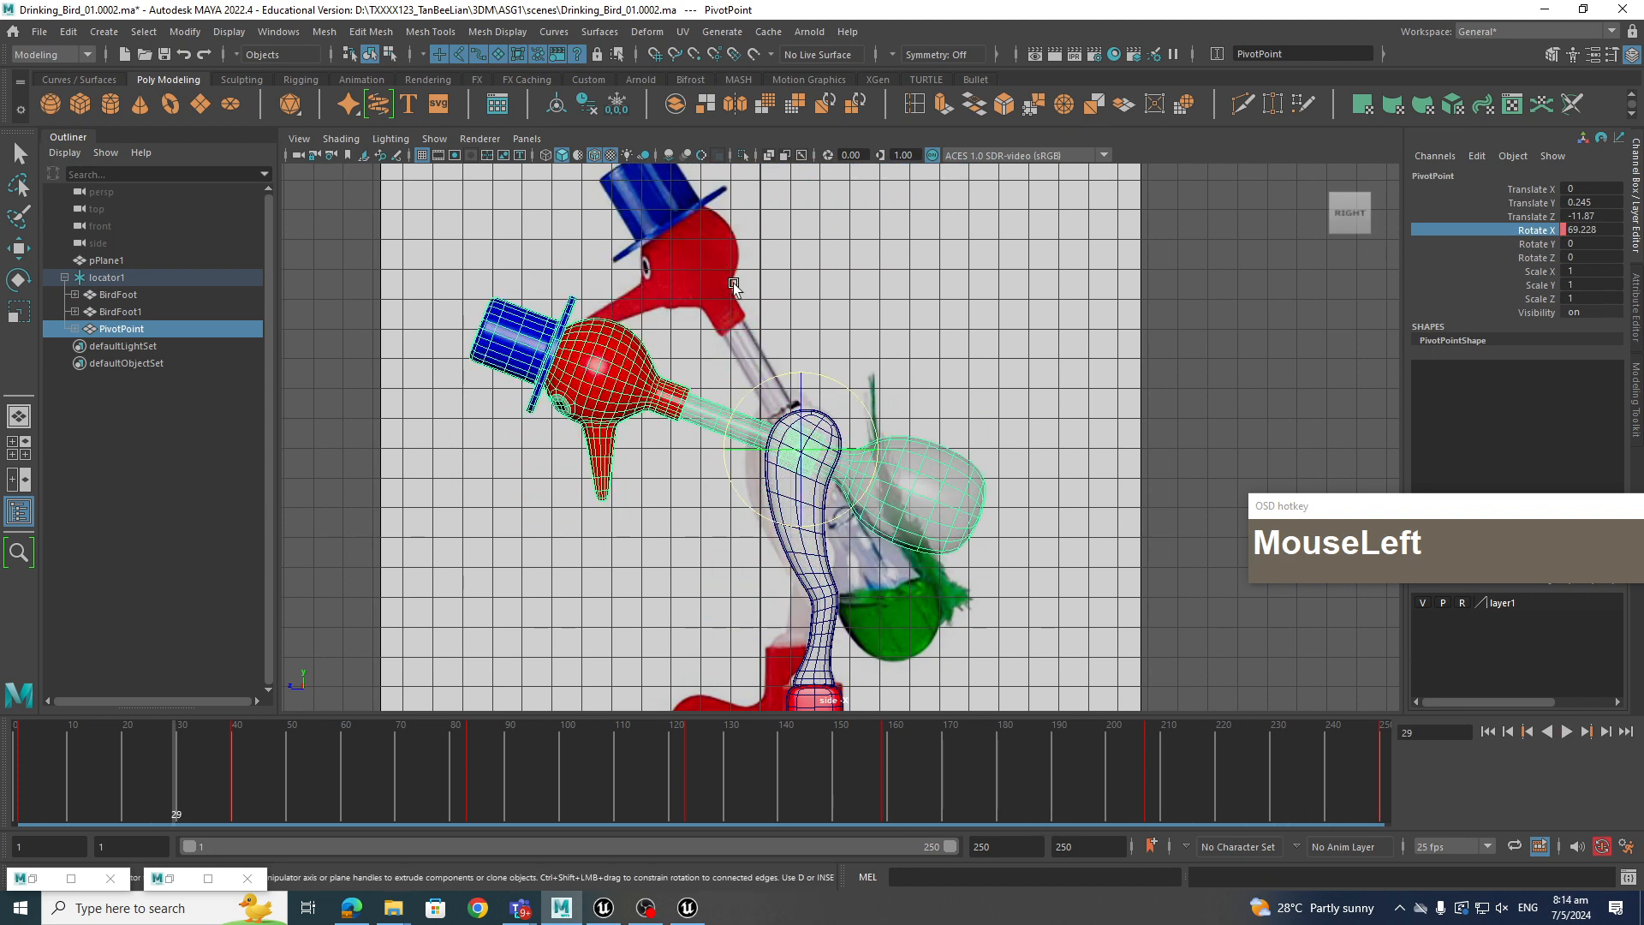
Switch to the perspective view and select the whole bird: locator1, both feet and PivotPoint
scroll(797, 444, "down", 3)
key("space")
left_click_drag(834, 474, 881, 575)
scroll(833, 437, "down", 3)
left_click(973, 495)
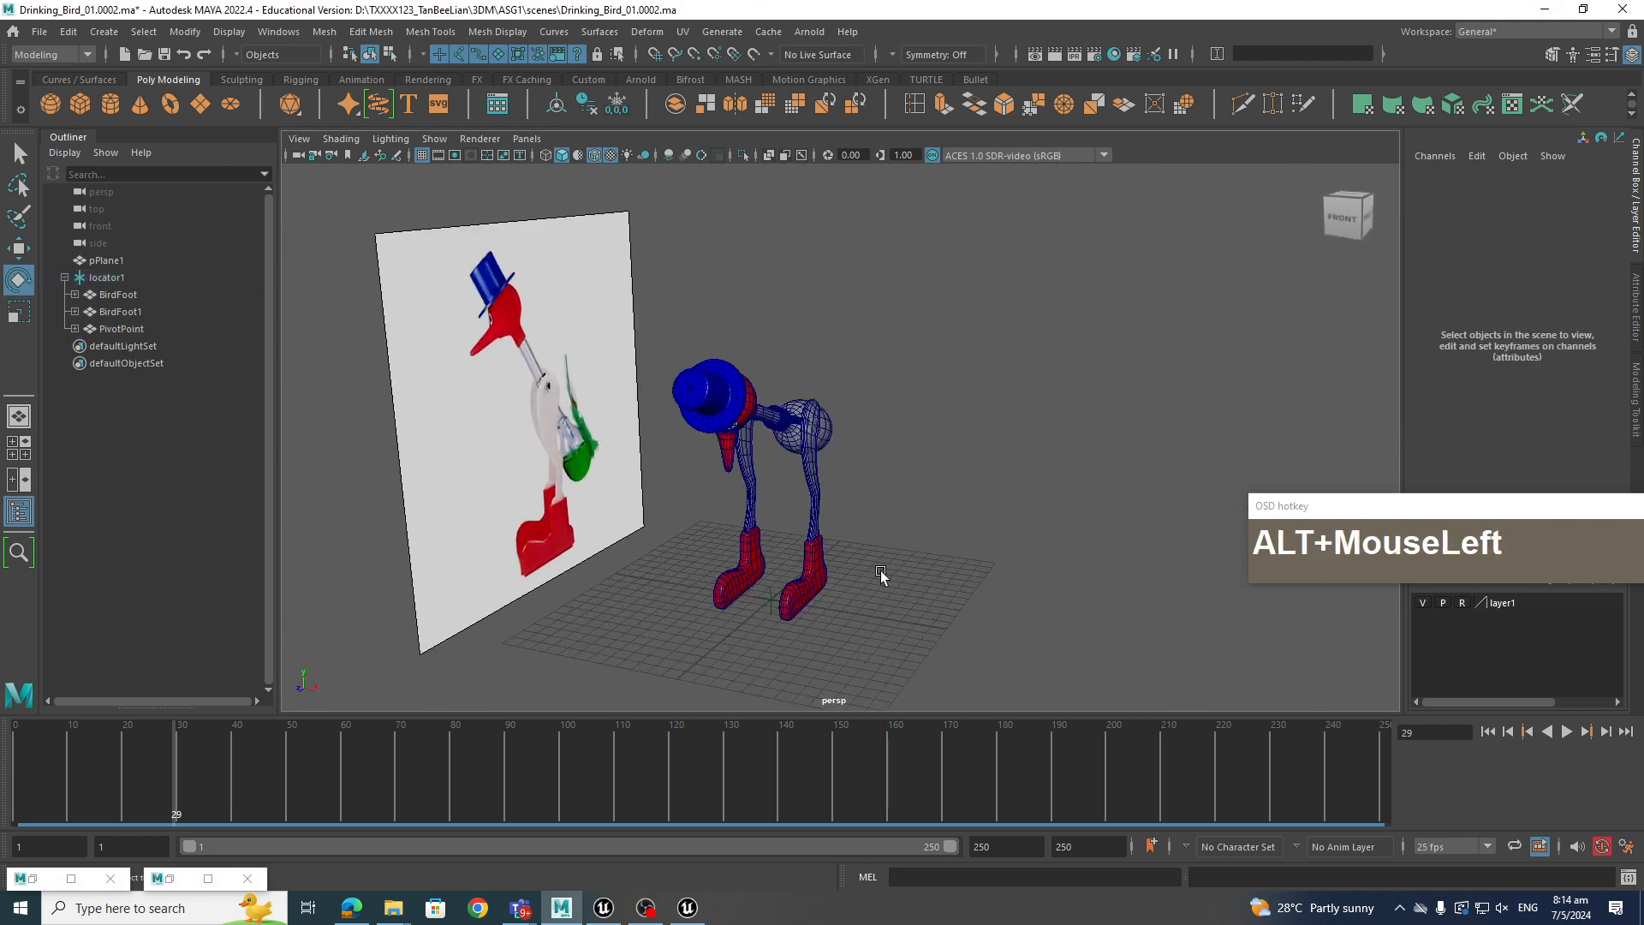
left_click_drag(652, 272, 960, 655)
scroll(967, 655, "up", 3)
middle_click_drag(985, 653, 1083, 589, "alt")
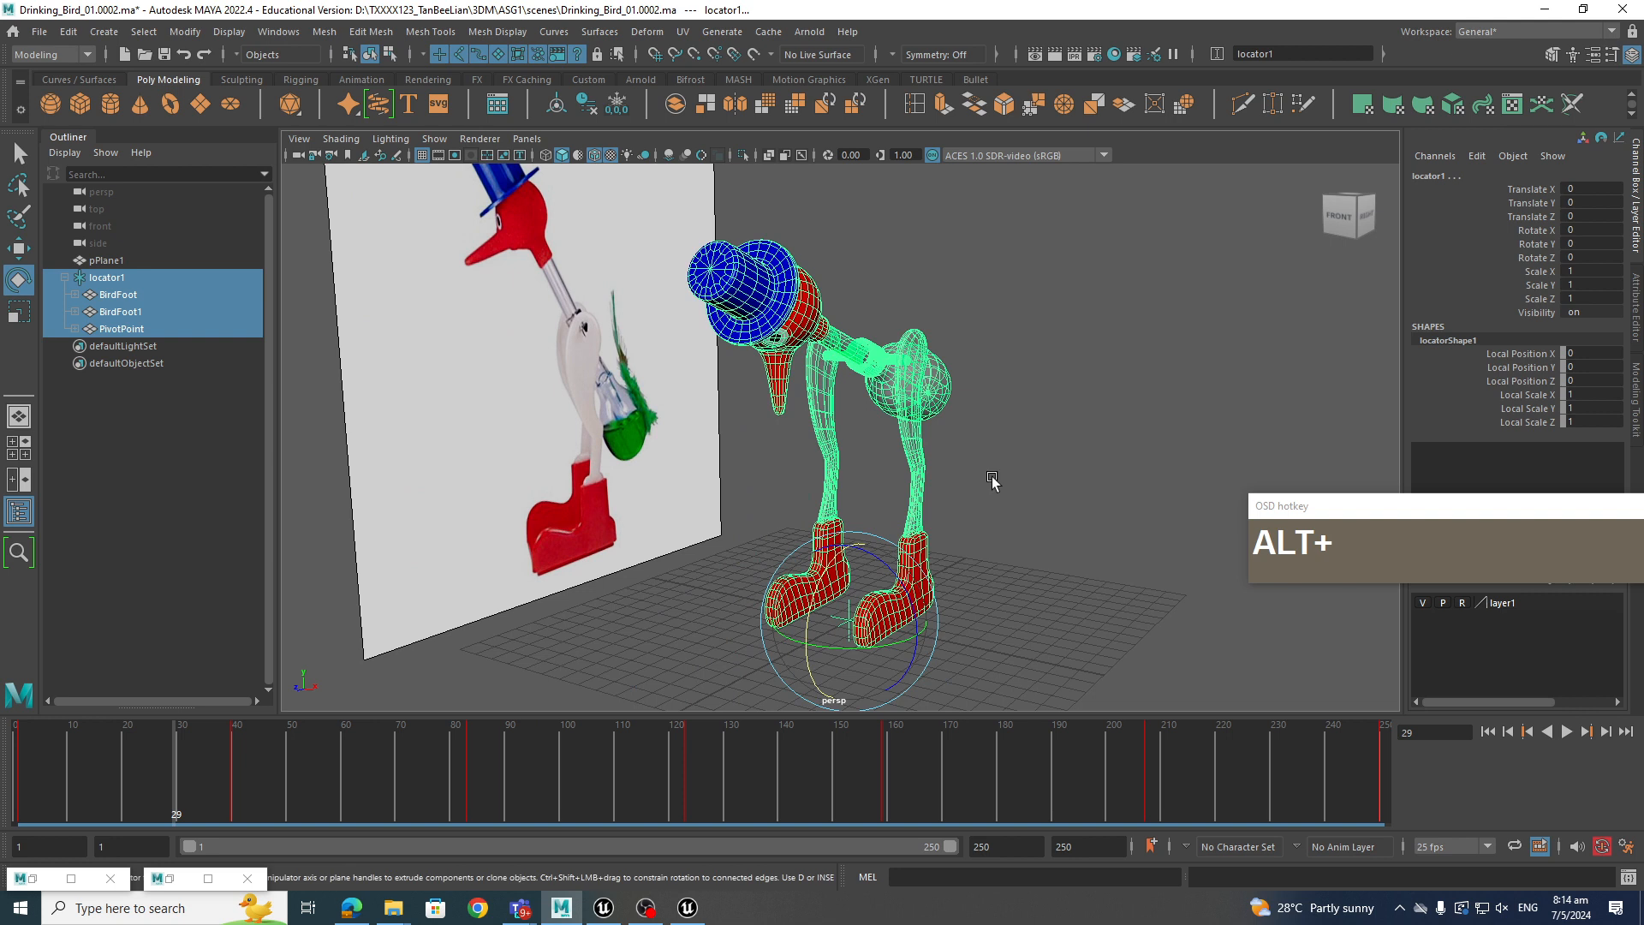
Export the selected bird as an FBX file named DrinkingBirdToy_02, with Bake Animation covering frames 1 to 250
scroll(974, 477, "down", 2)
left_click(39, 32)
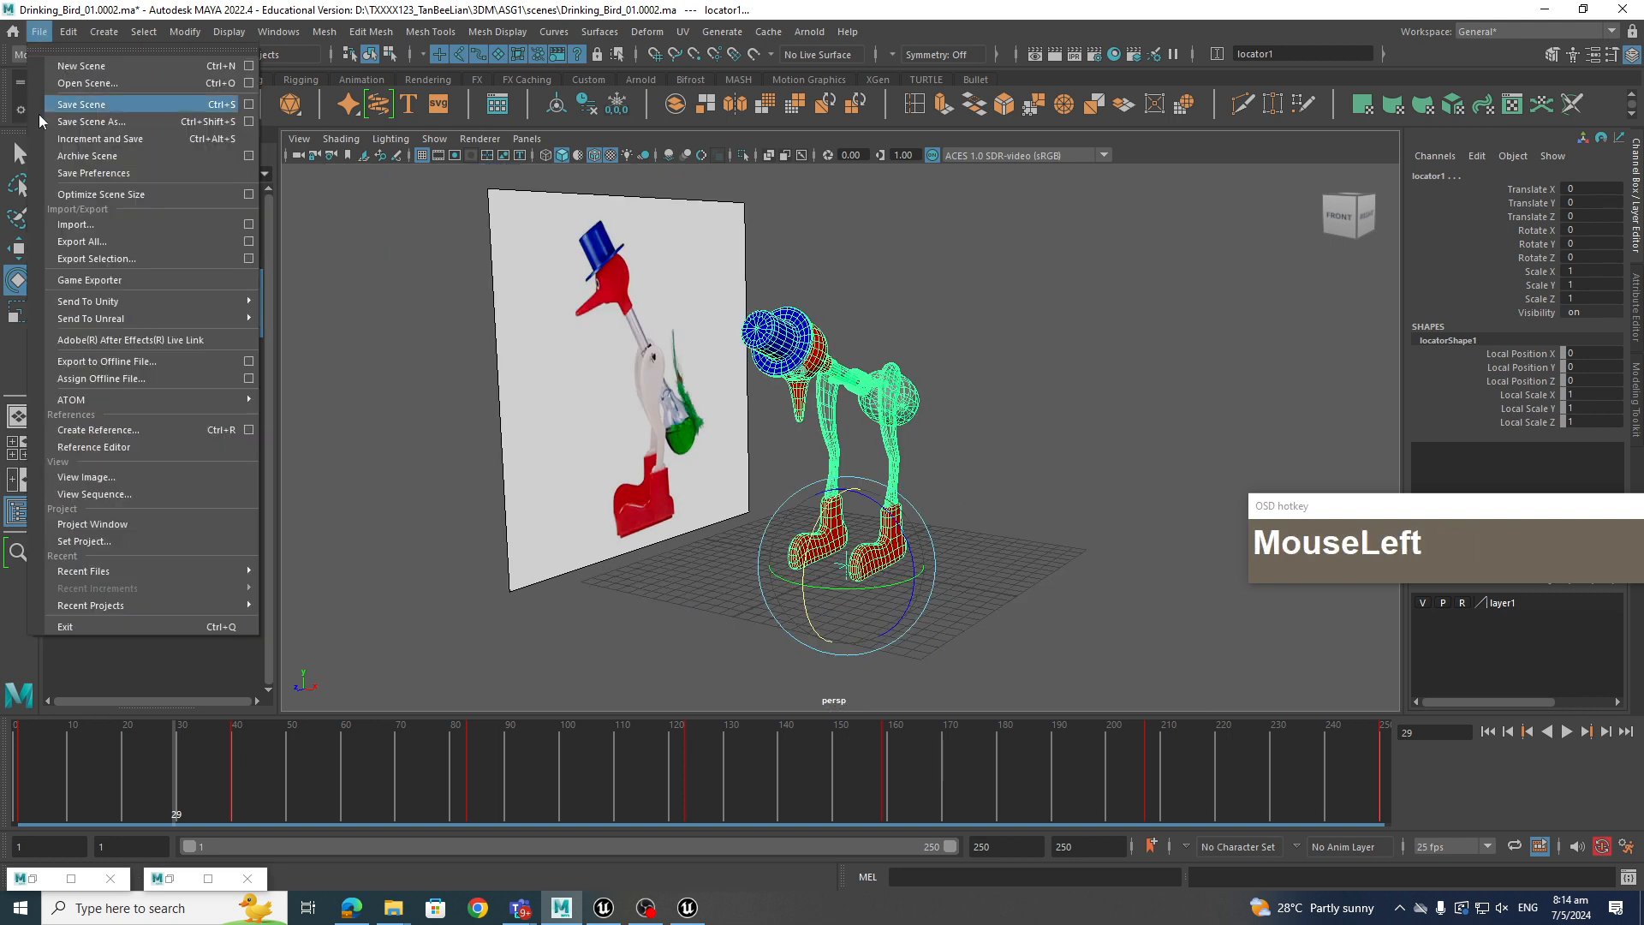
left_click(99, 257)
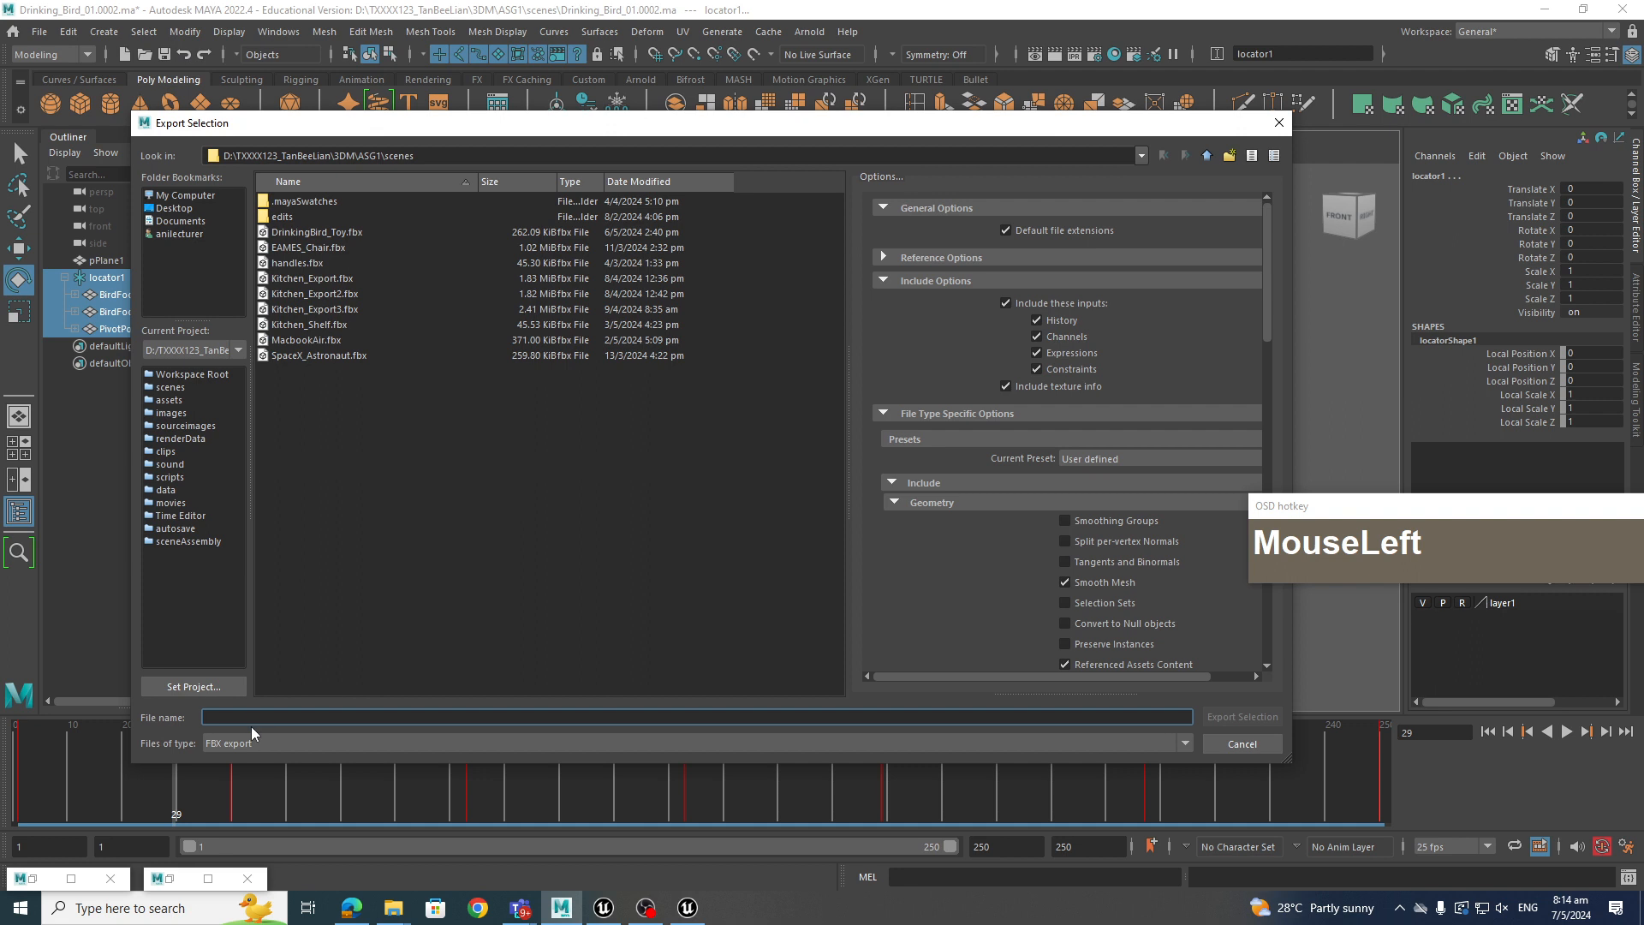
type("Drink")
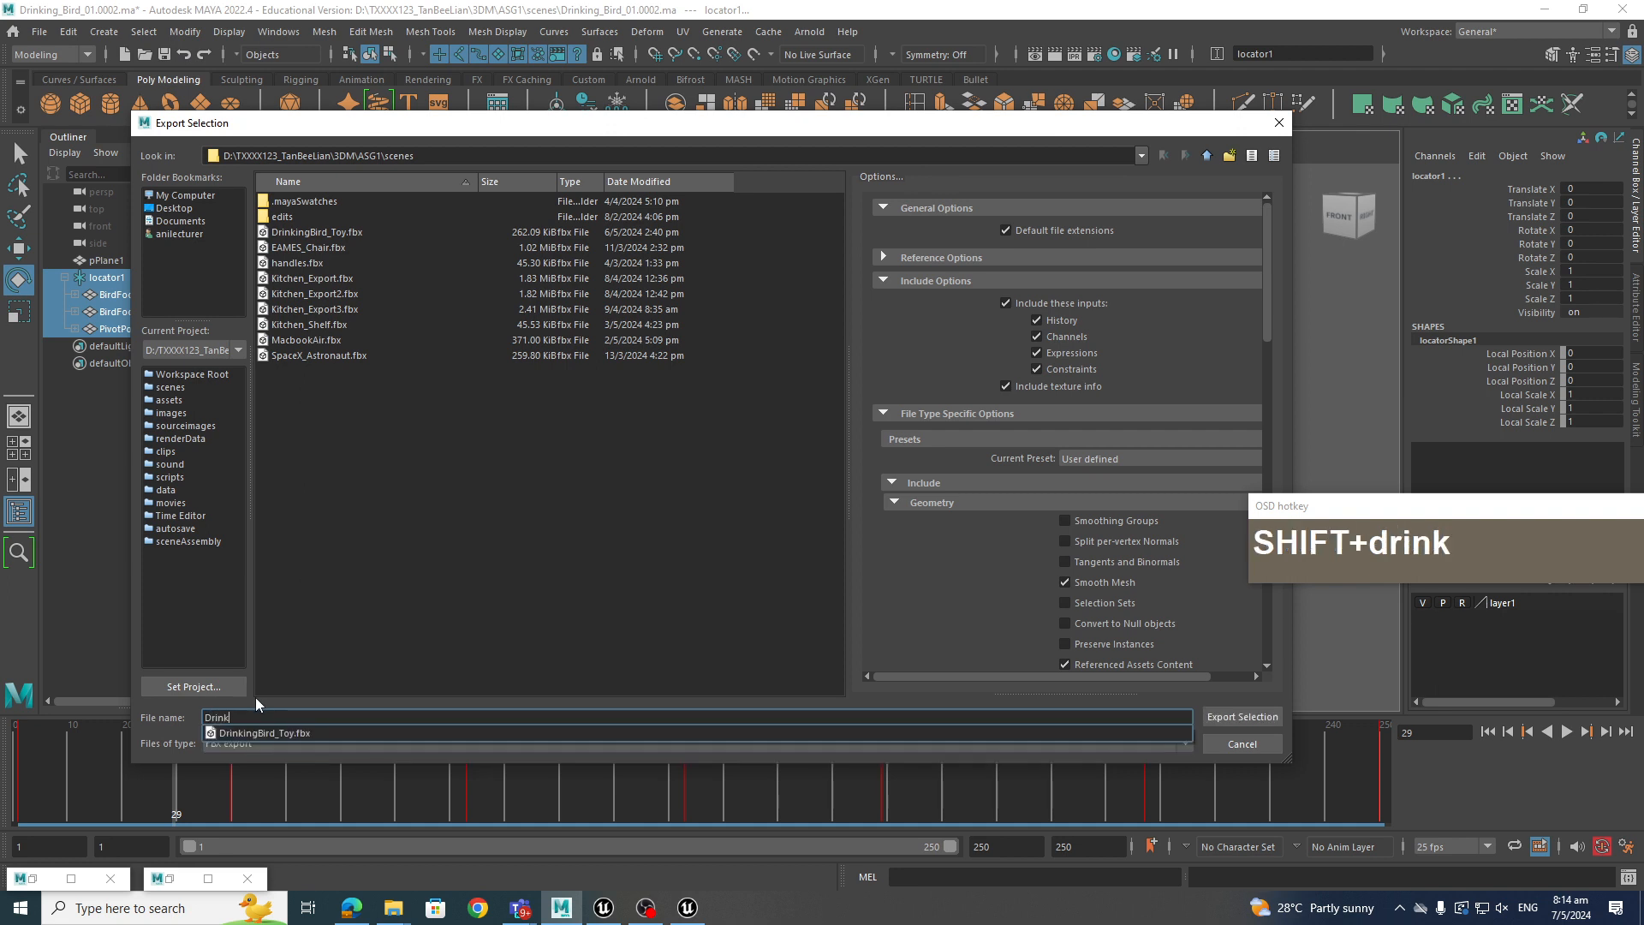
type("ingBirdToy_02")
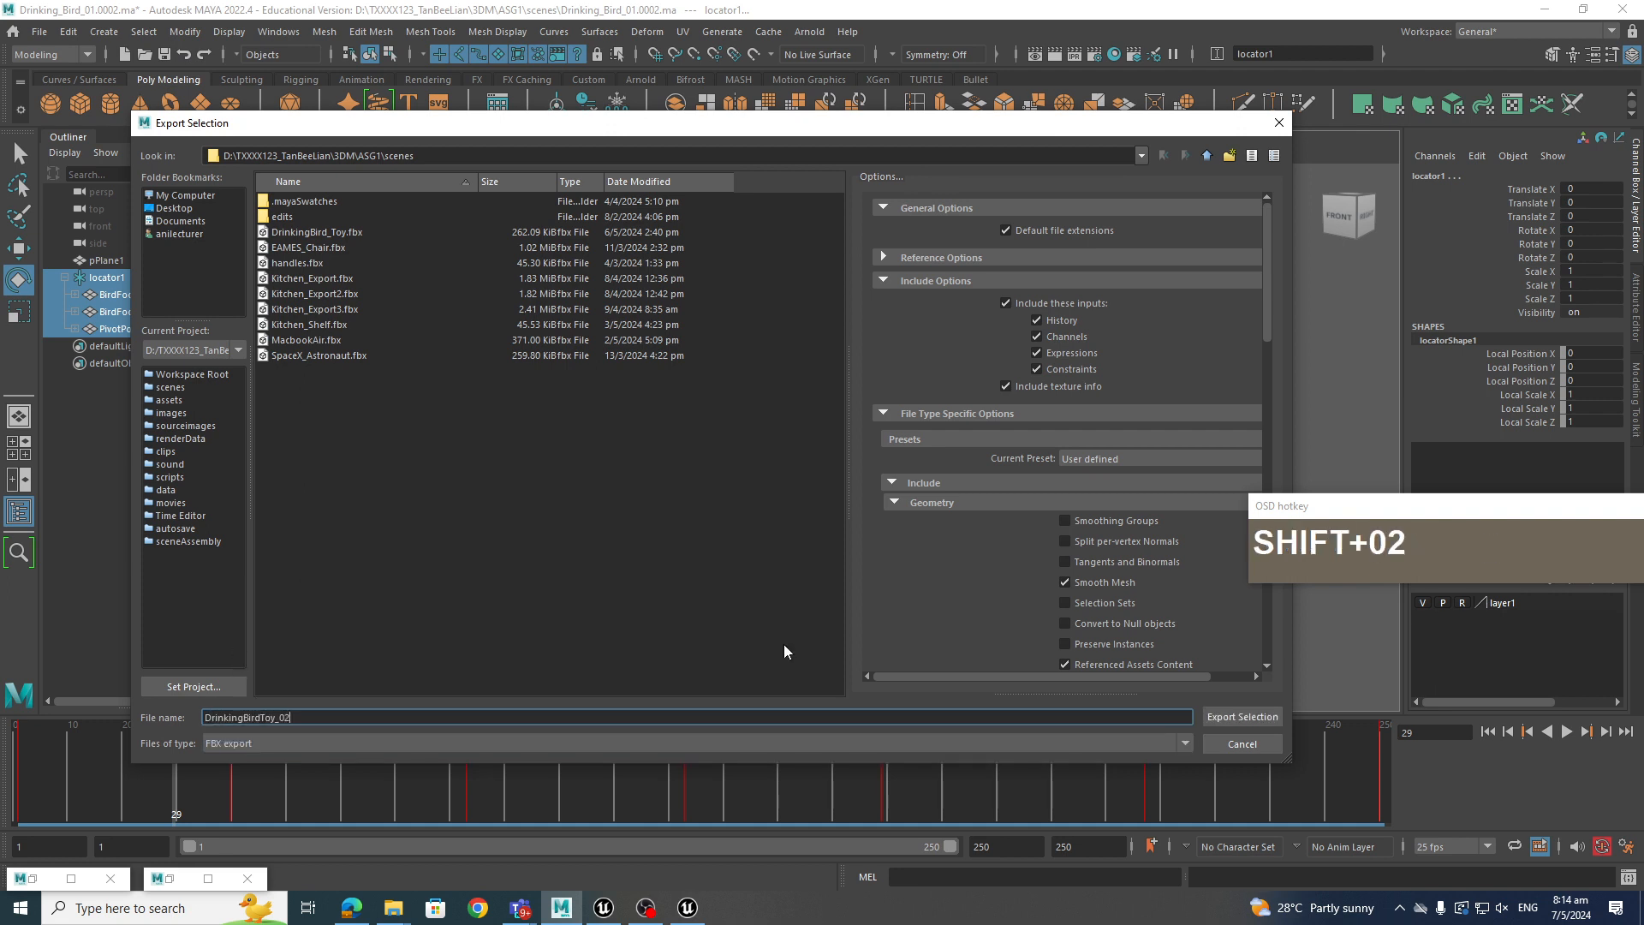
scroll(1146, 401, "down", 6)
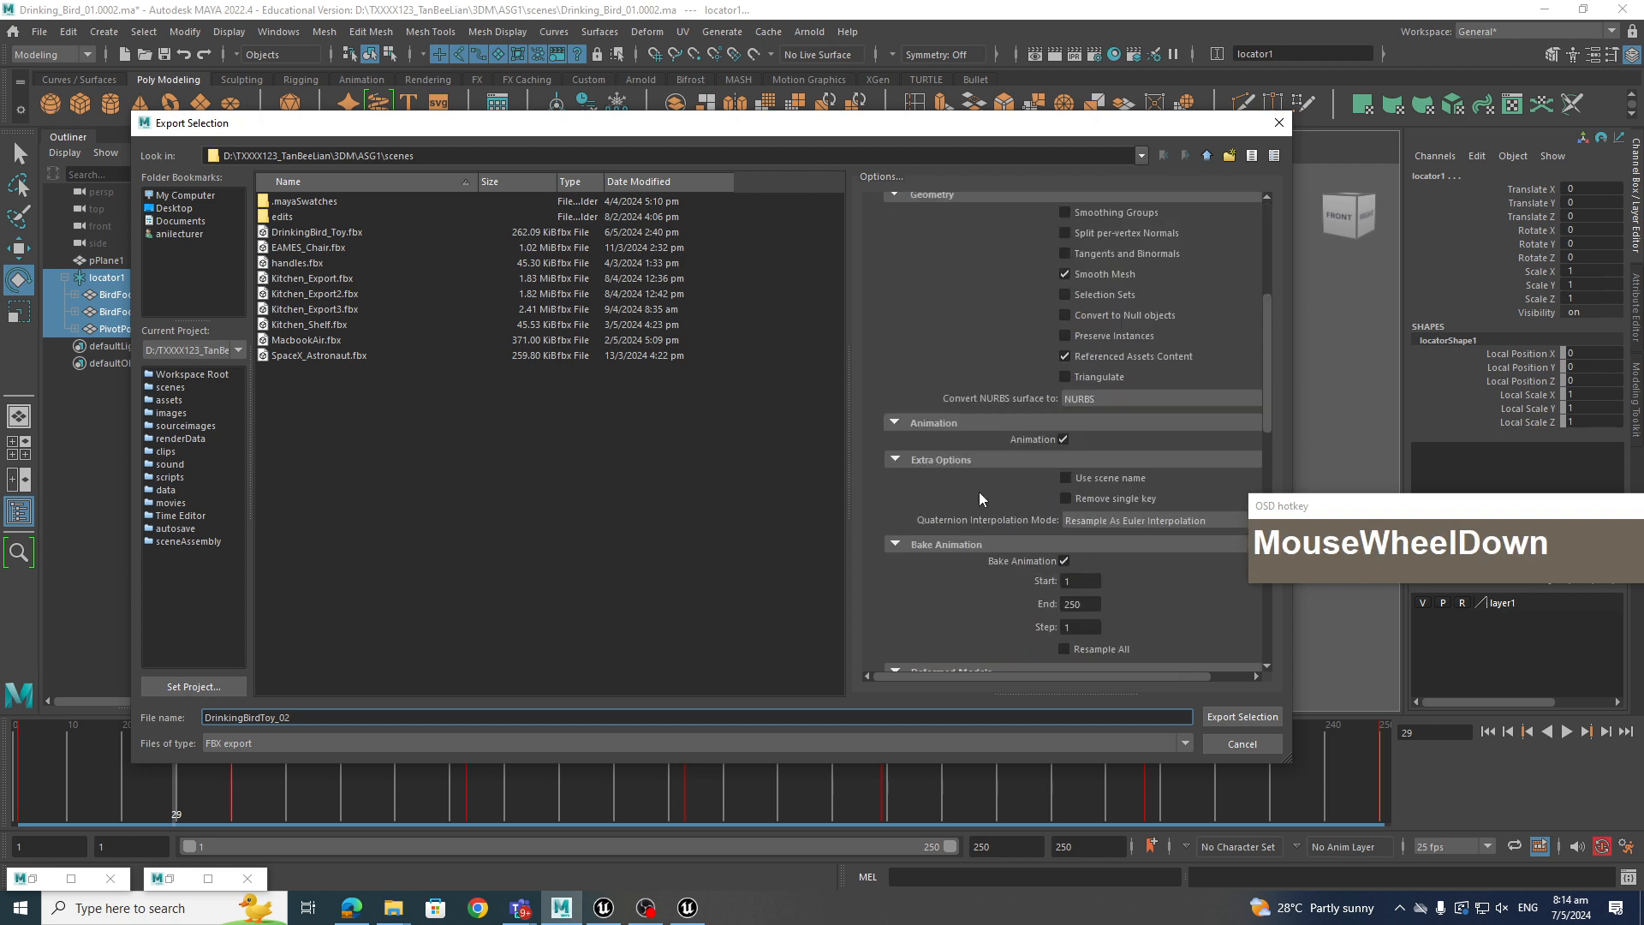
scroll(1002, 512, "down", 2)
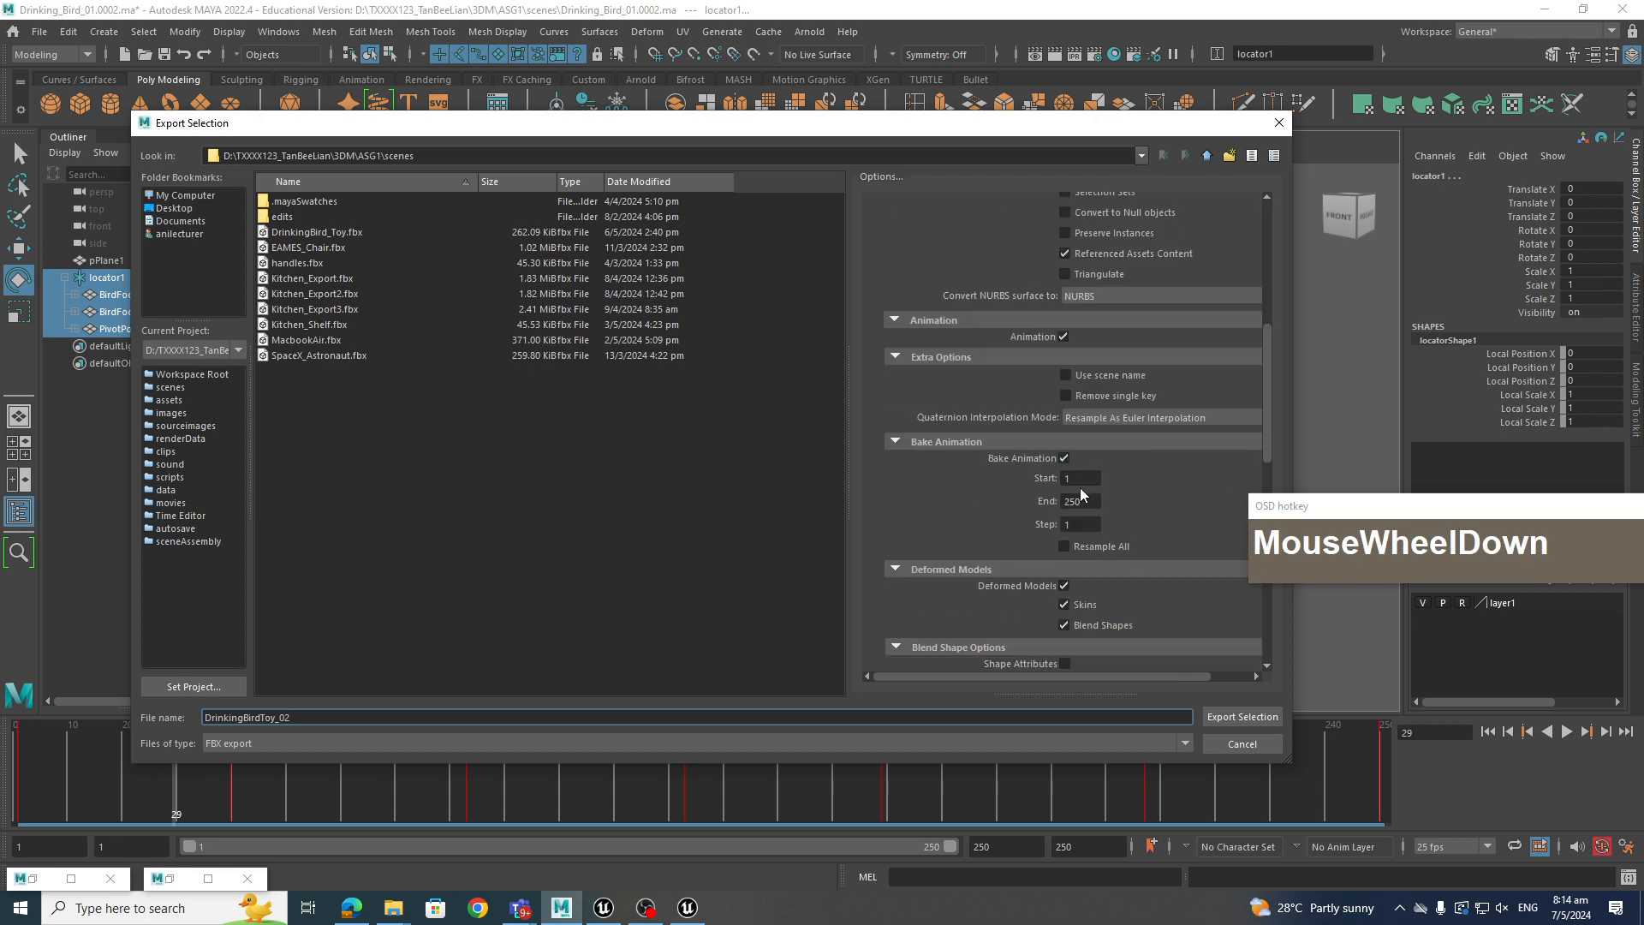
key("ctrl+1")
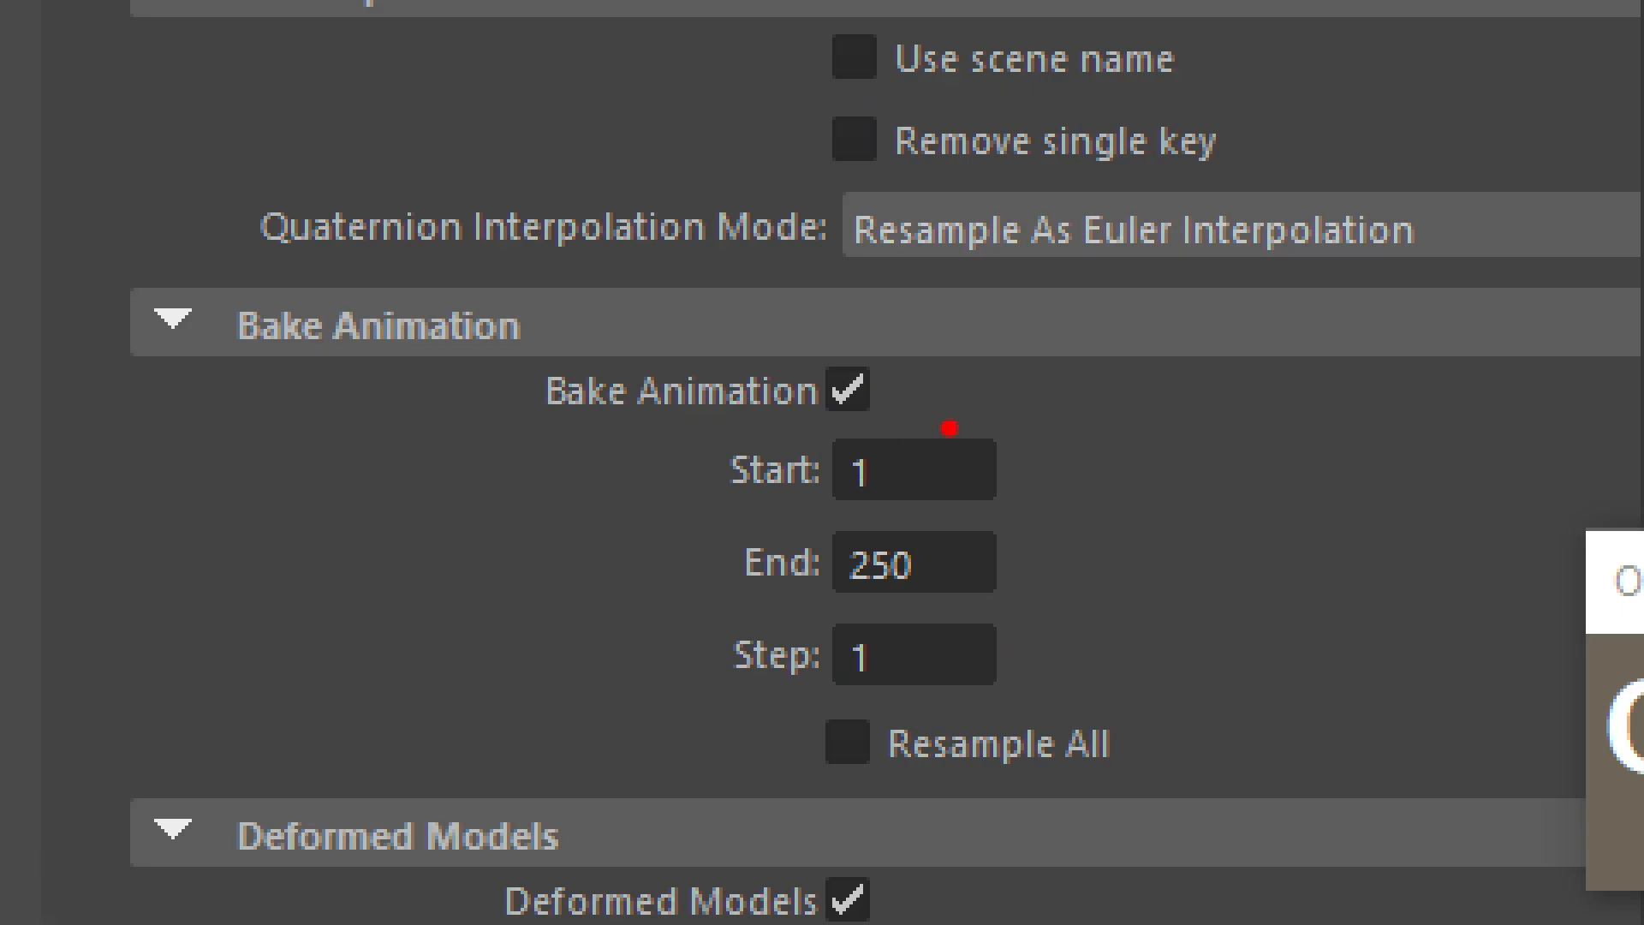
left_click_drag(890, 346, 756, 418)
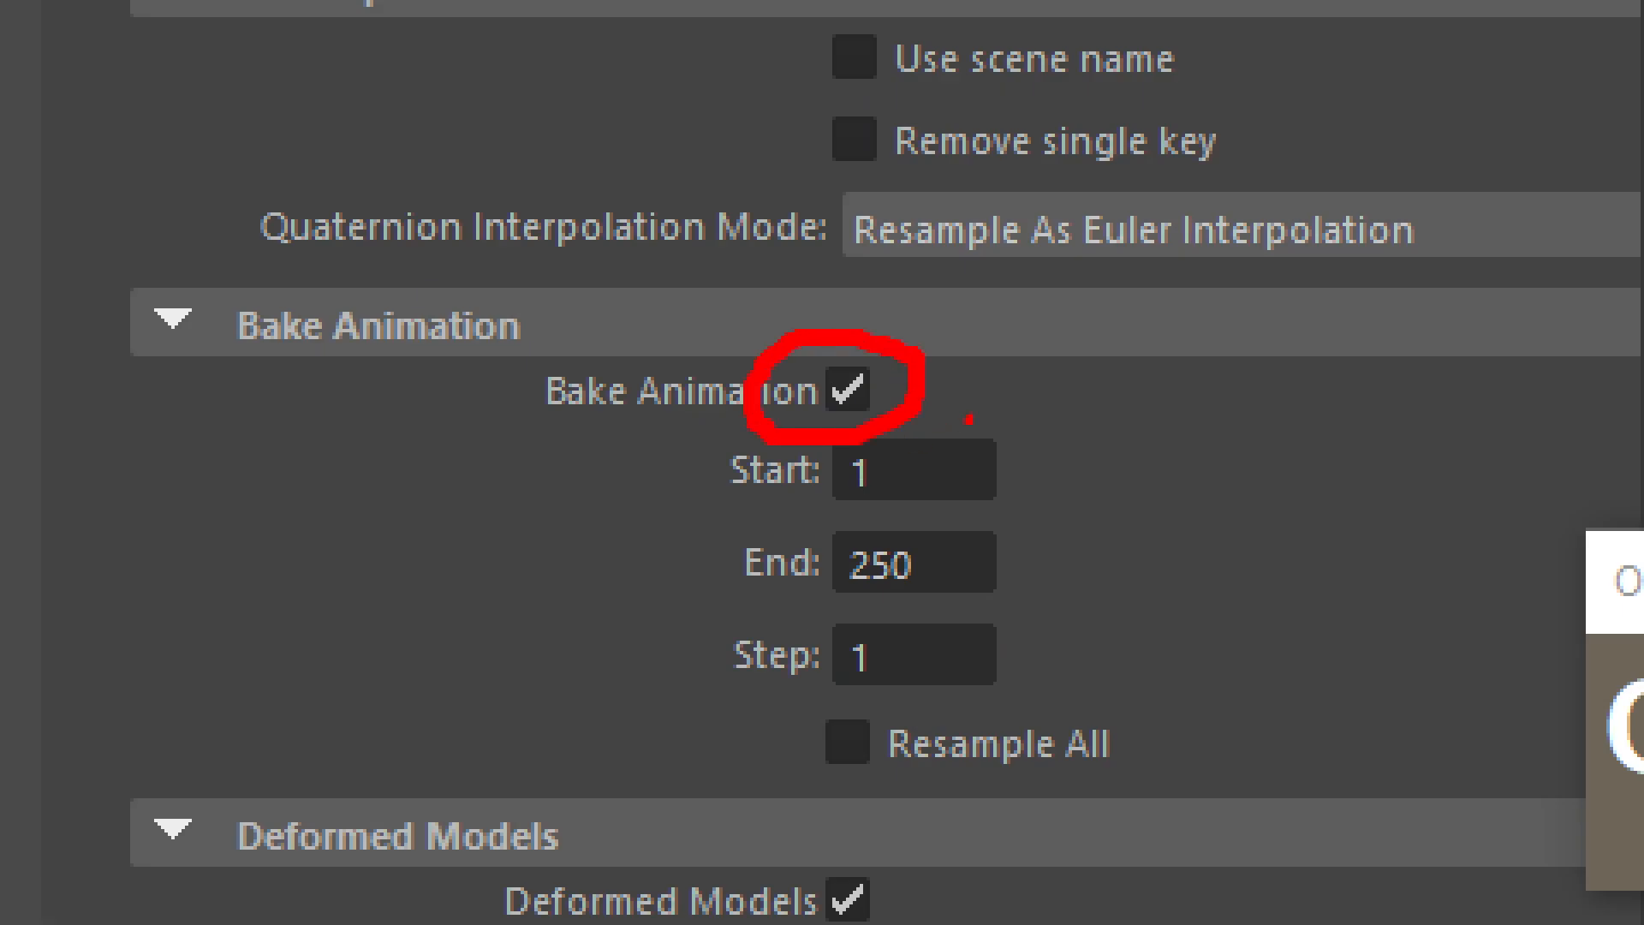
key("Escape")
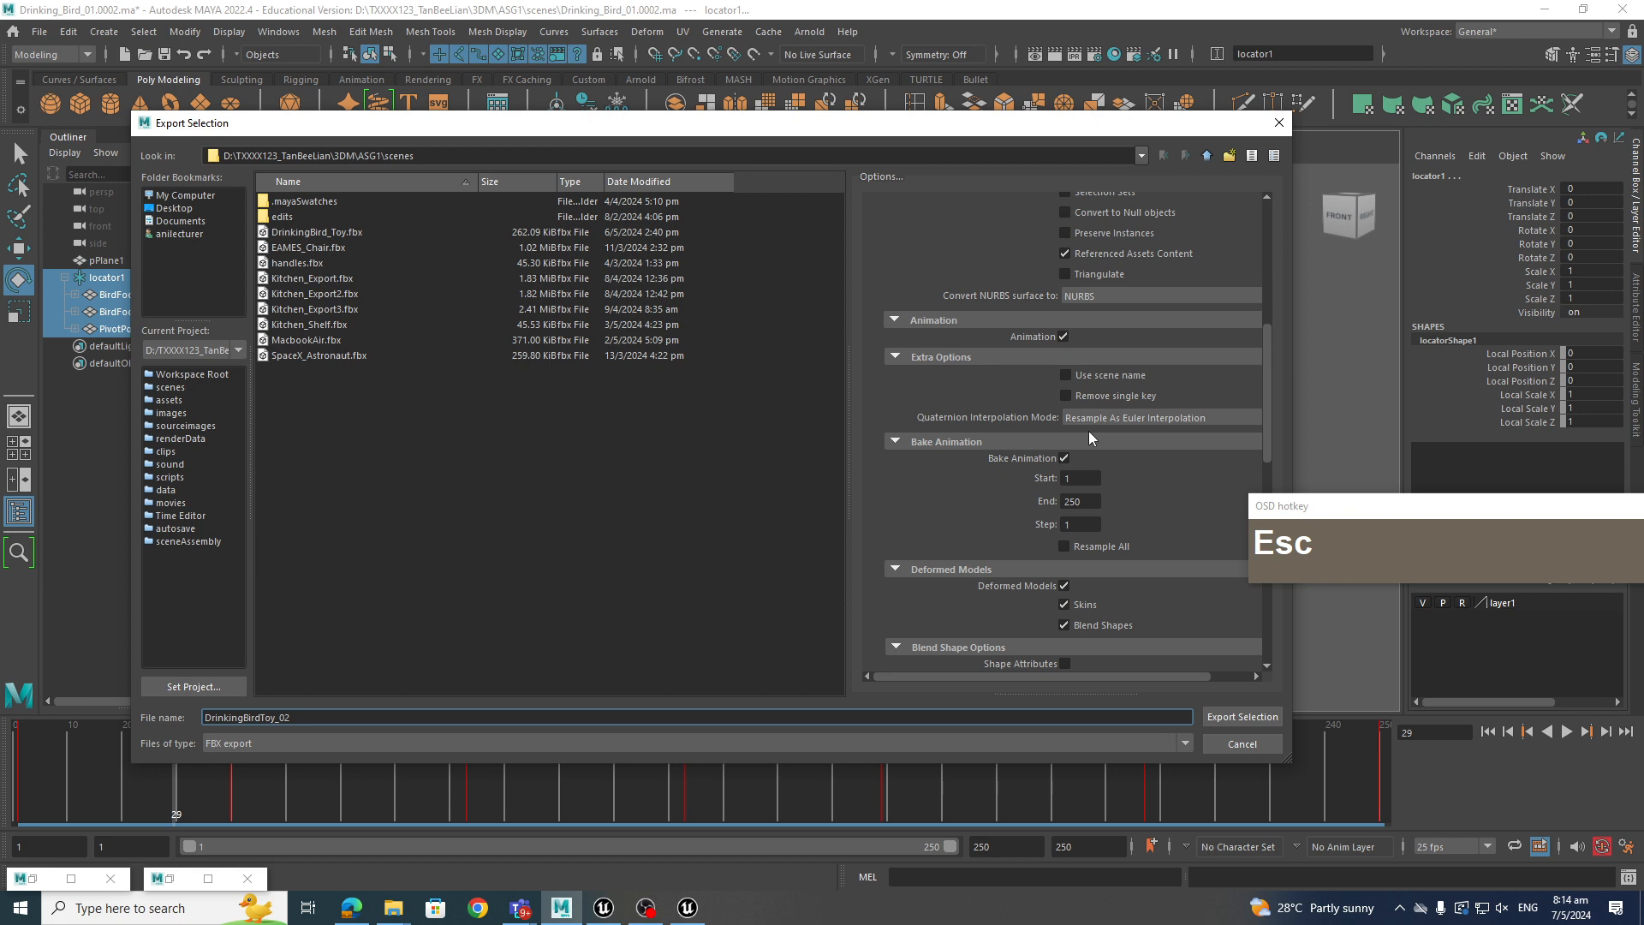
left_click(1256, 717)
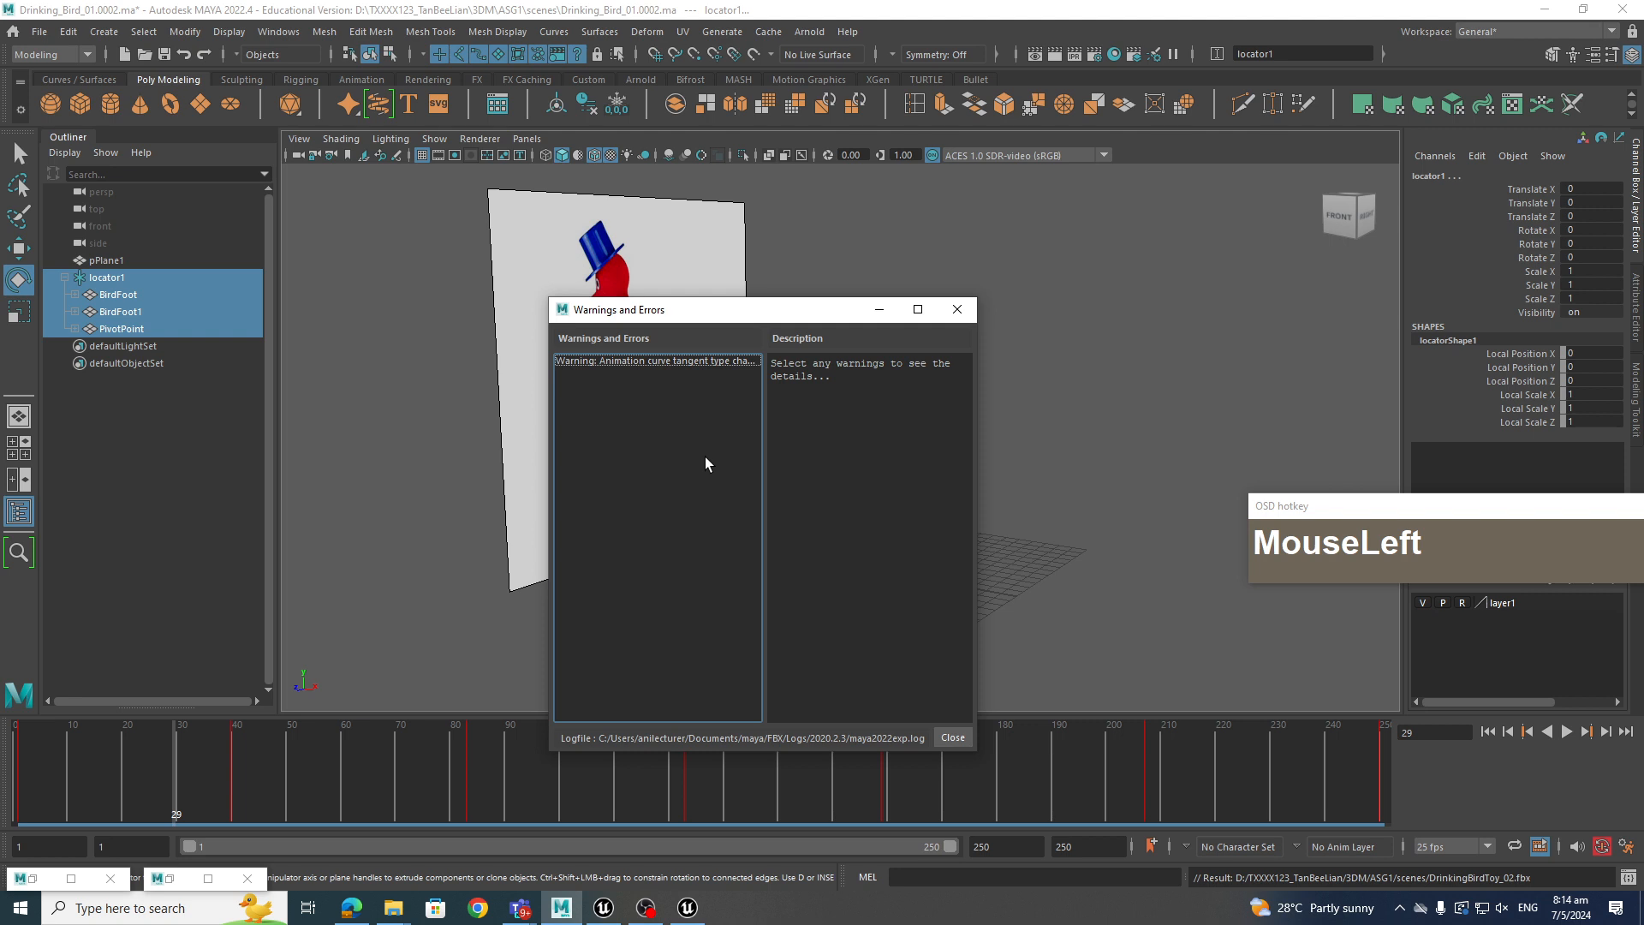
Switch to the Interior_Project in Unreal Editor and open the Imported content folder
mouse_move(395, 908)
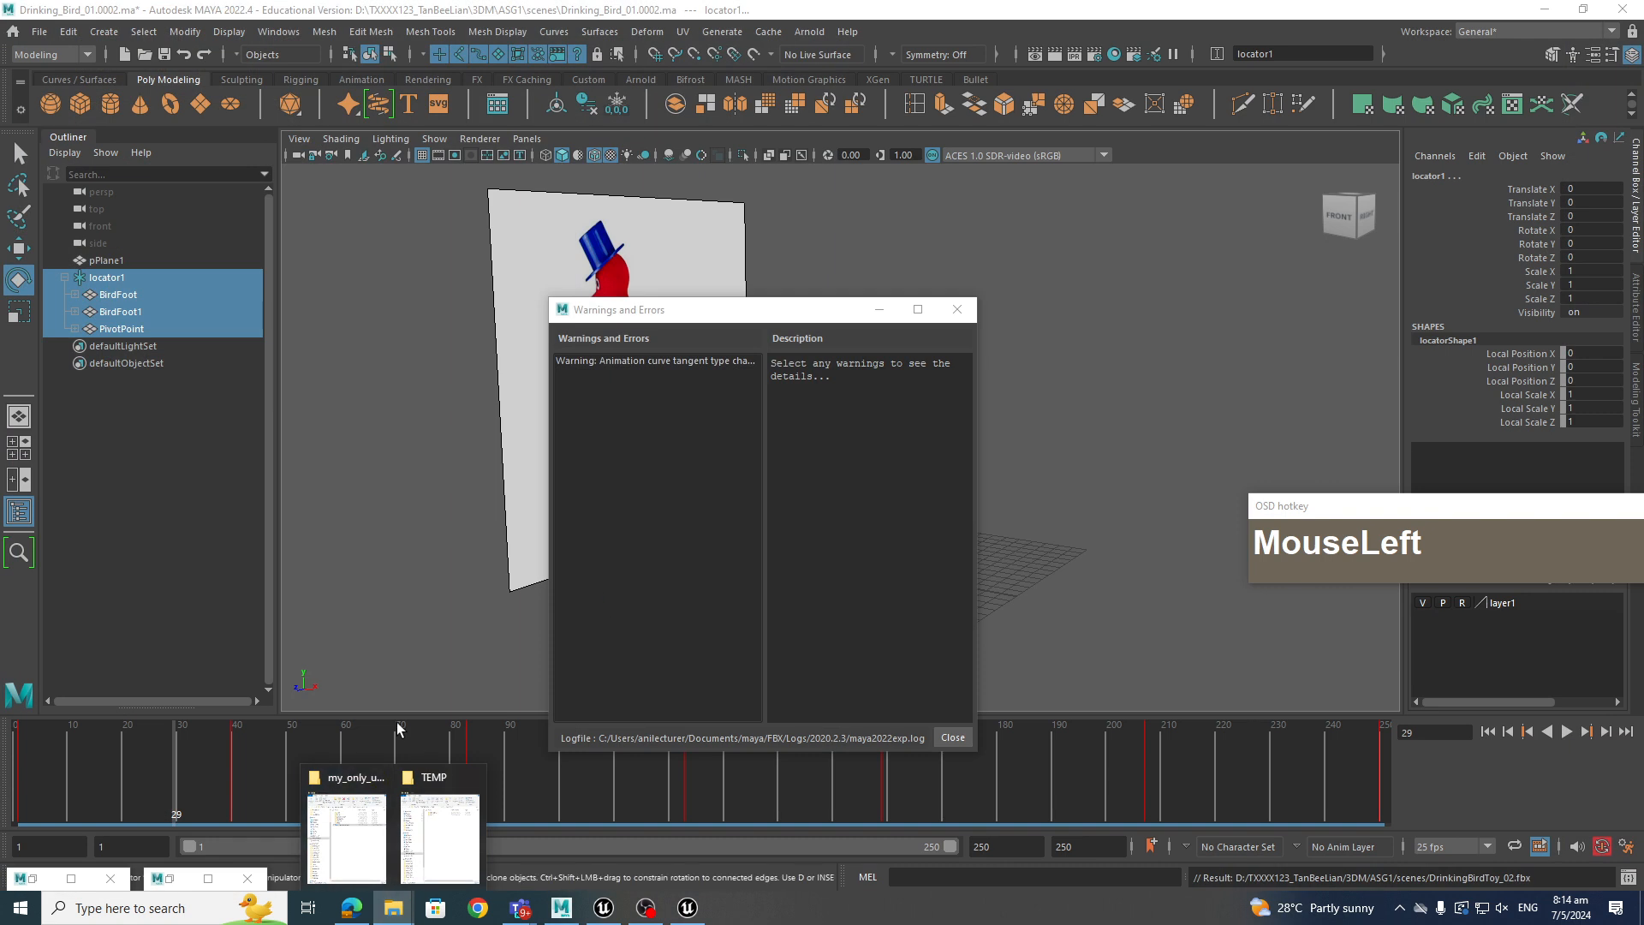
left_click(609, 915)
scroll(760, 259, "down", 3)
scroll(762, 342, "up", 6)
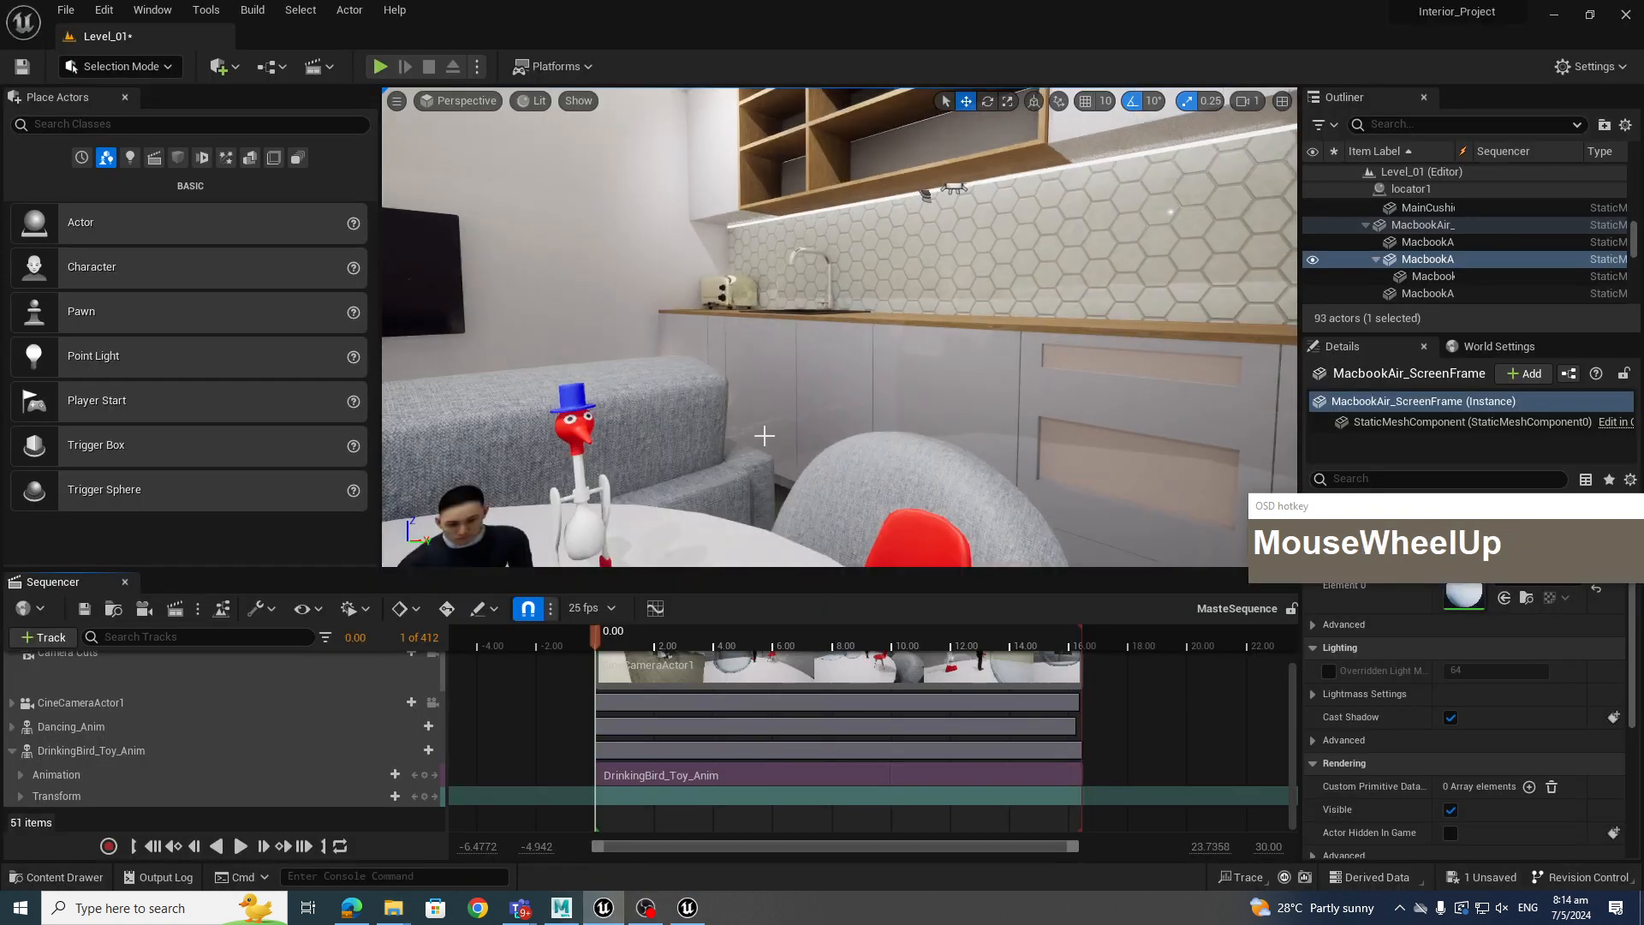
scroll(763, 438, "down", 3)
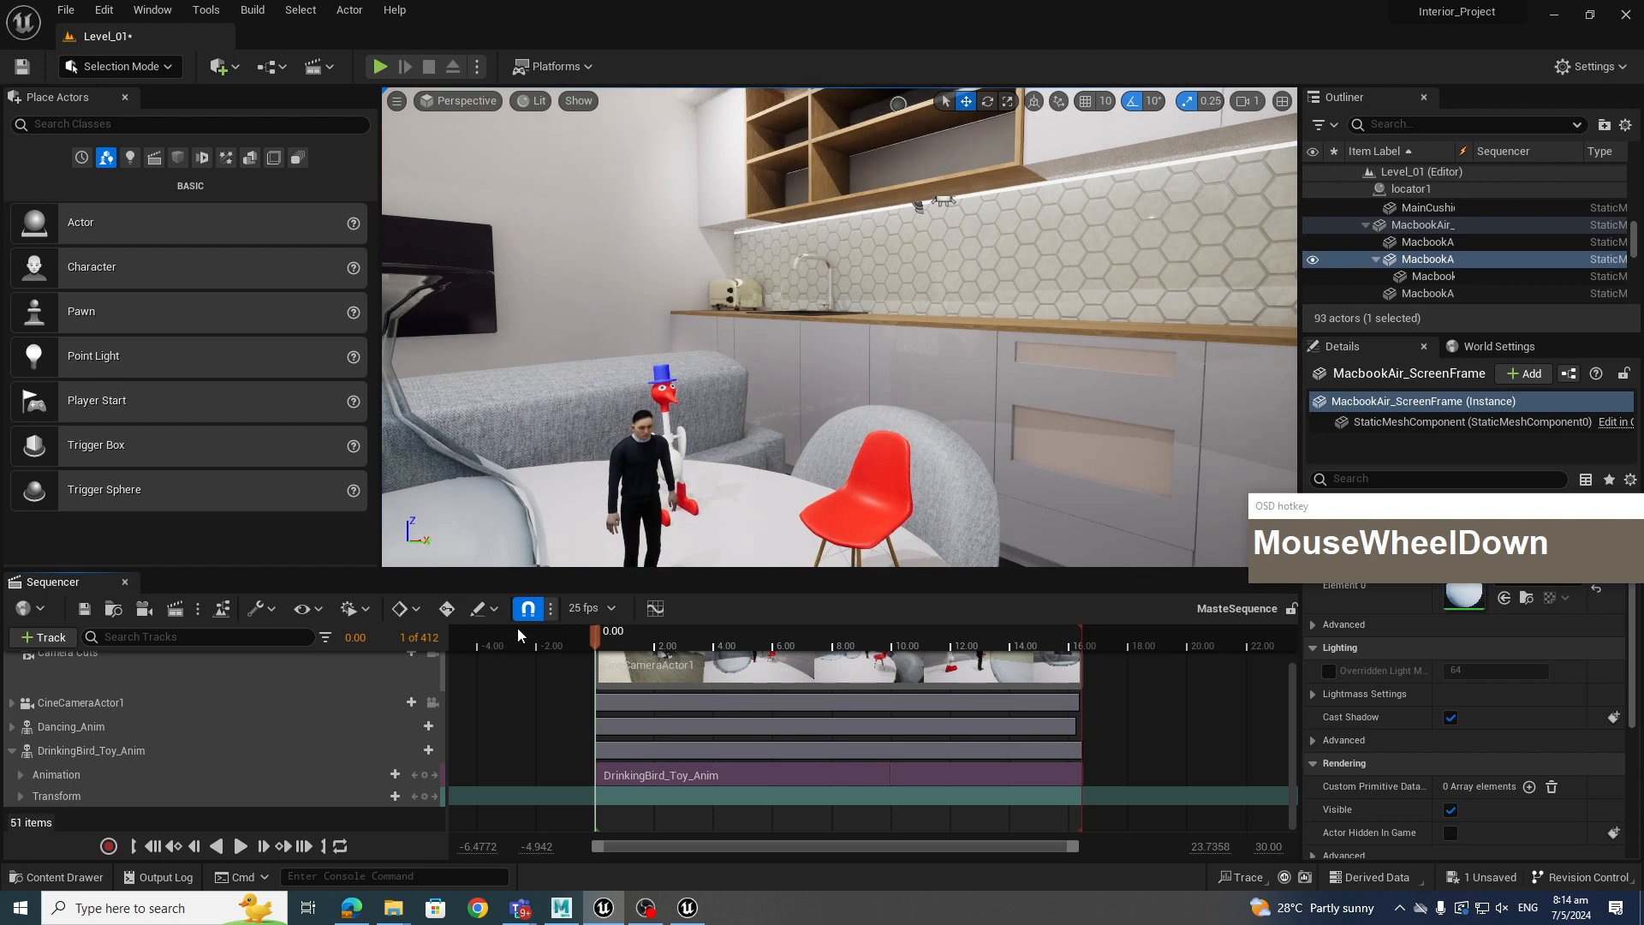
key("ctrl+space")
left_click(107, 737)
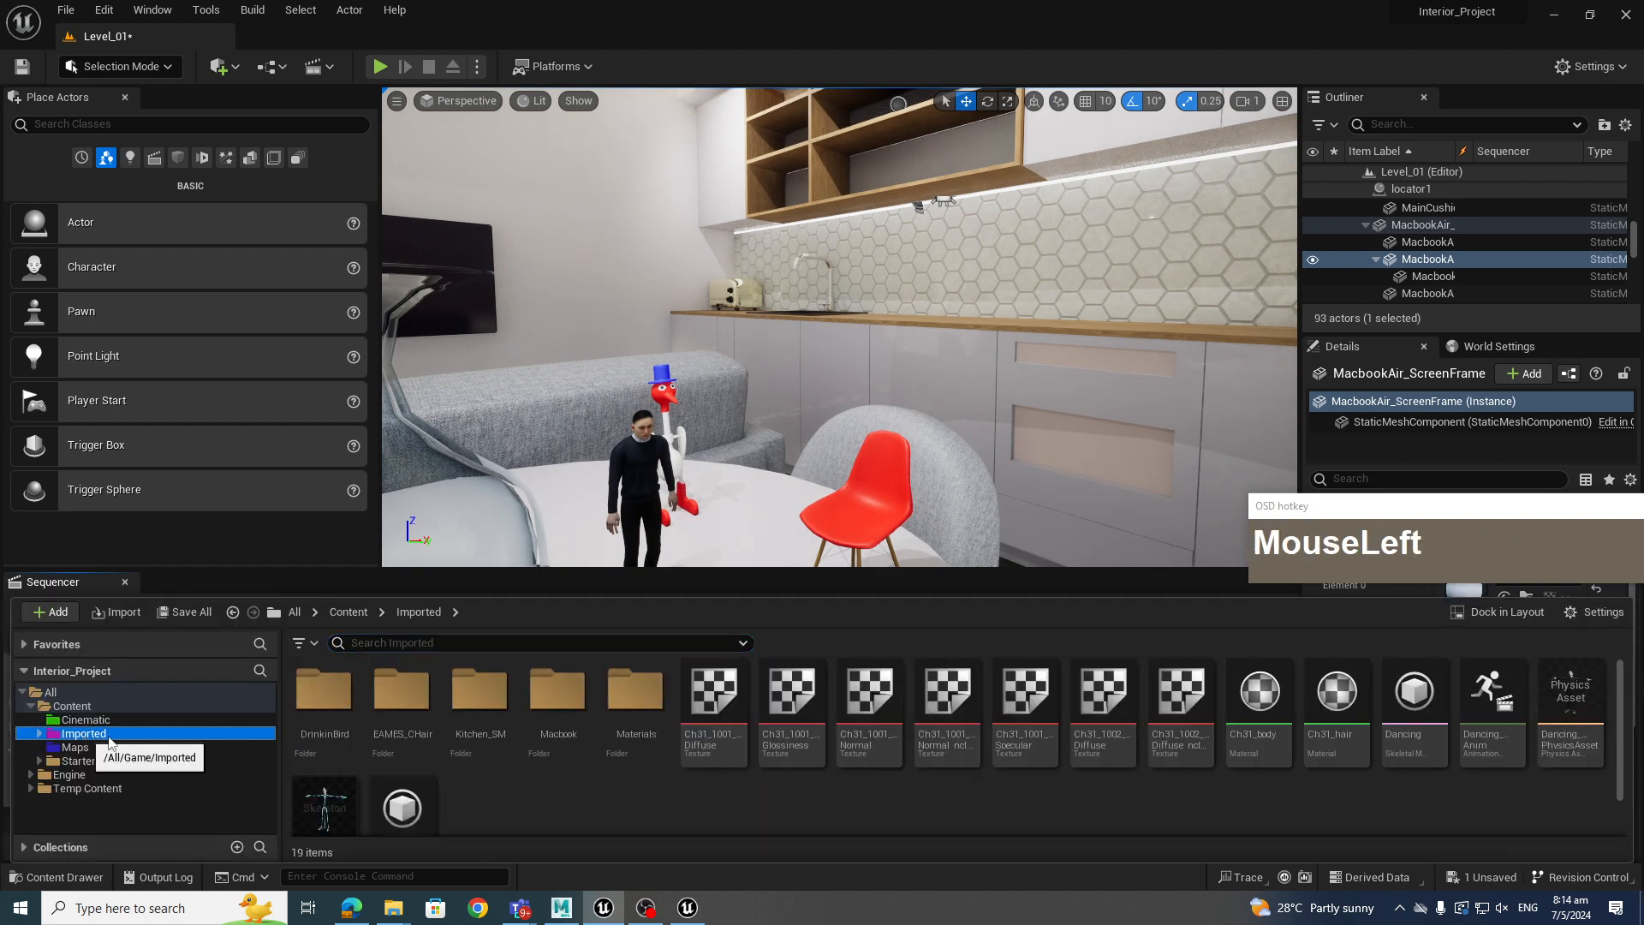
Delete the old DrinkingBird_Toy_Anim actor from the level and remove its leftover track from MasteSequence
left_click(669, 394)
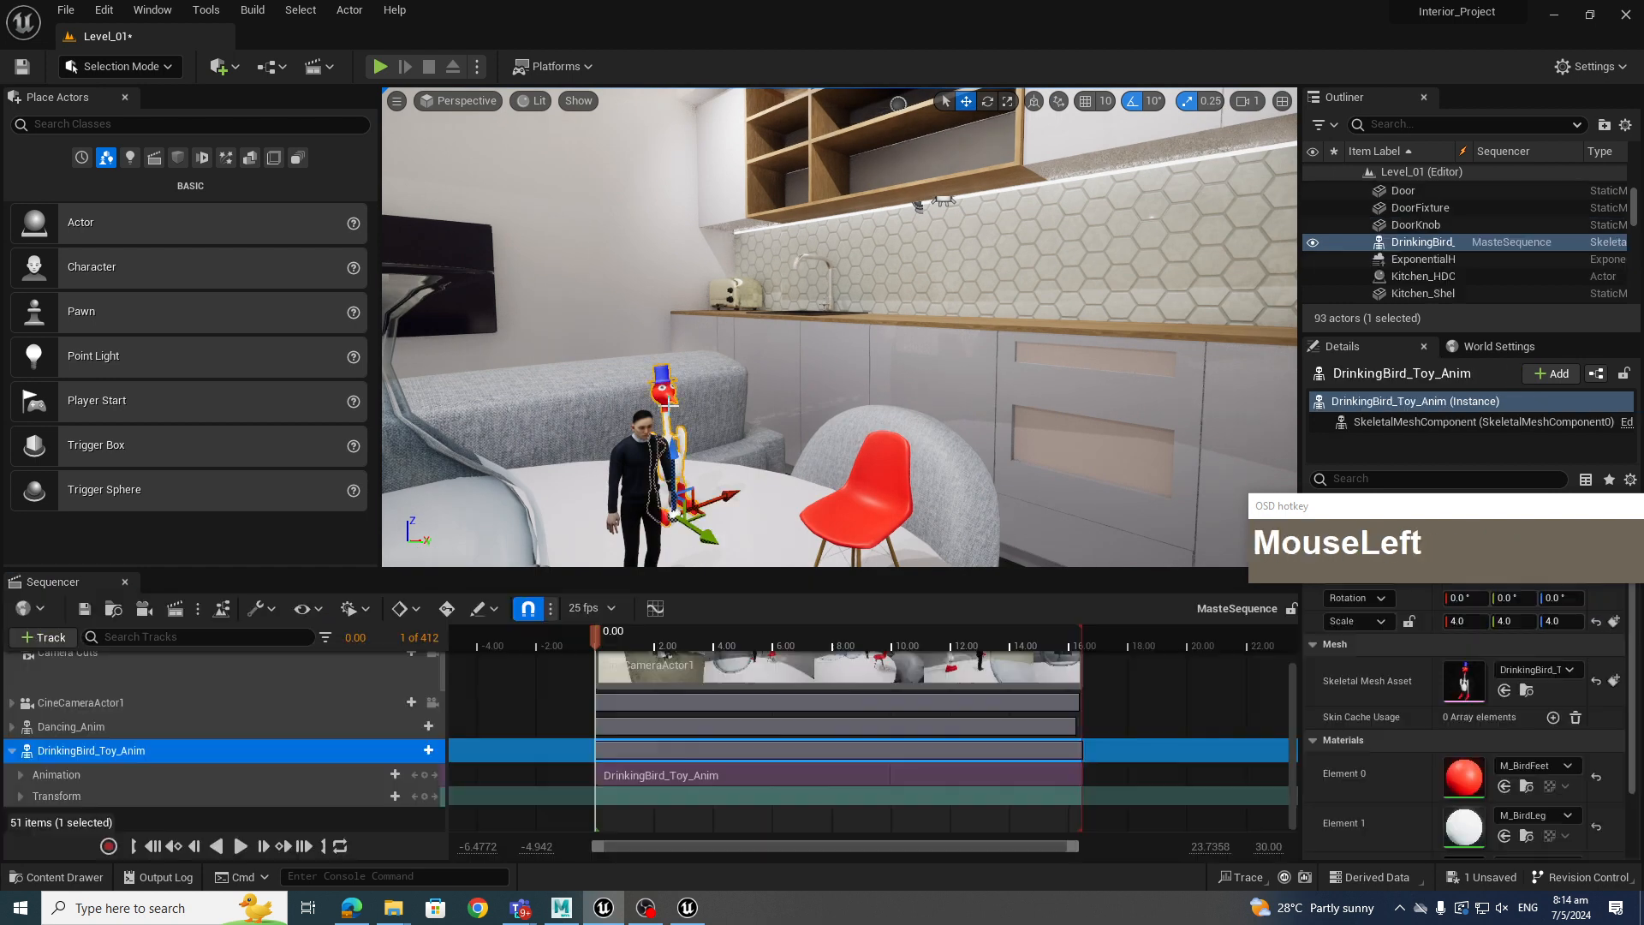
key("Delete")
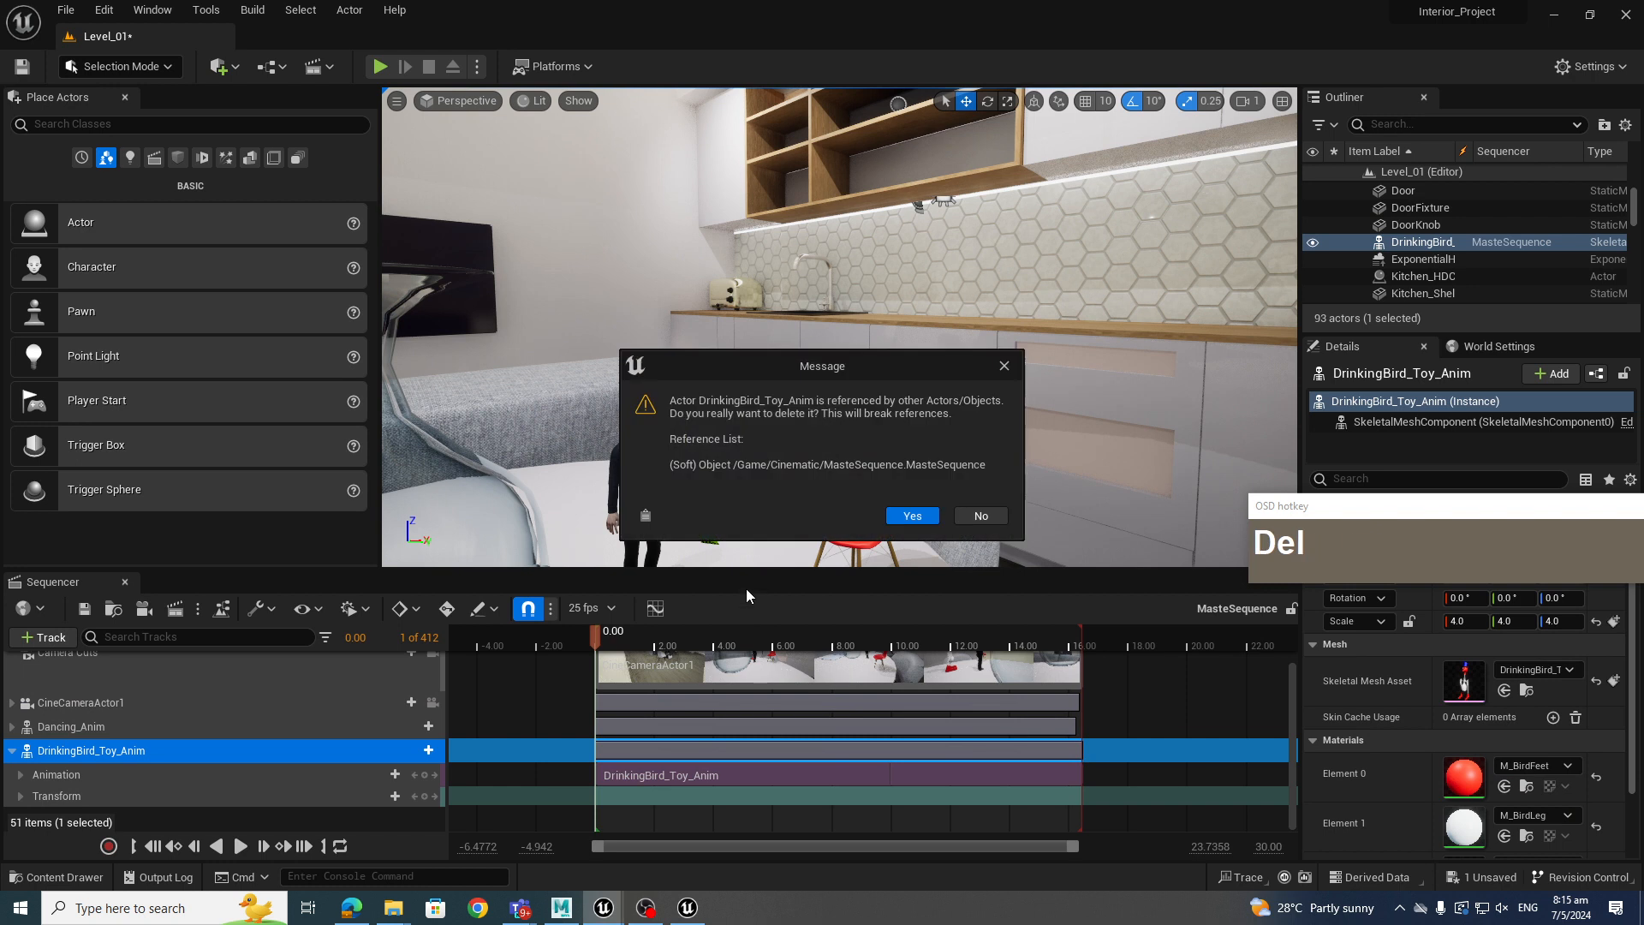
left_click(912, 514)
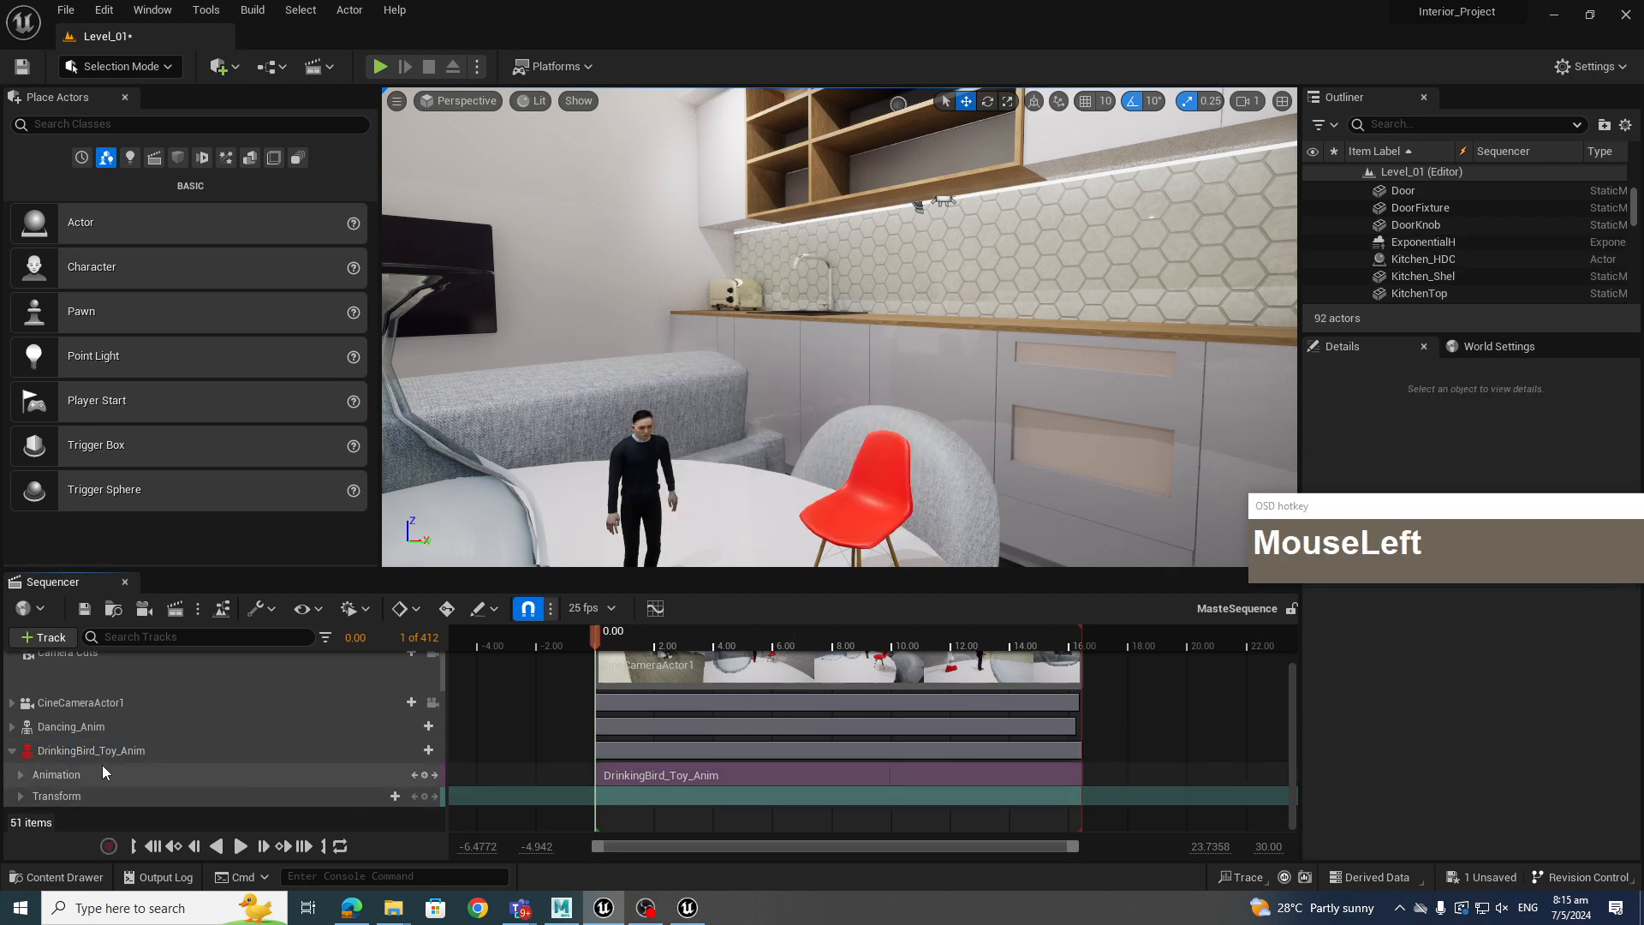
left_click(81, 751)
key("Delete")
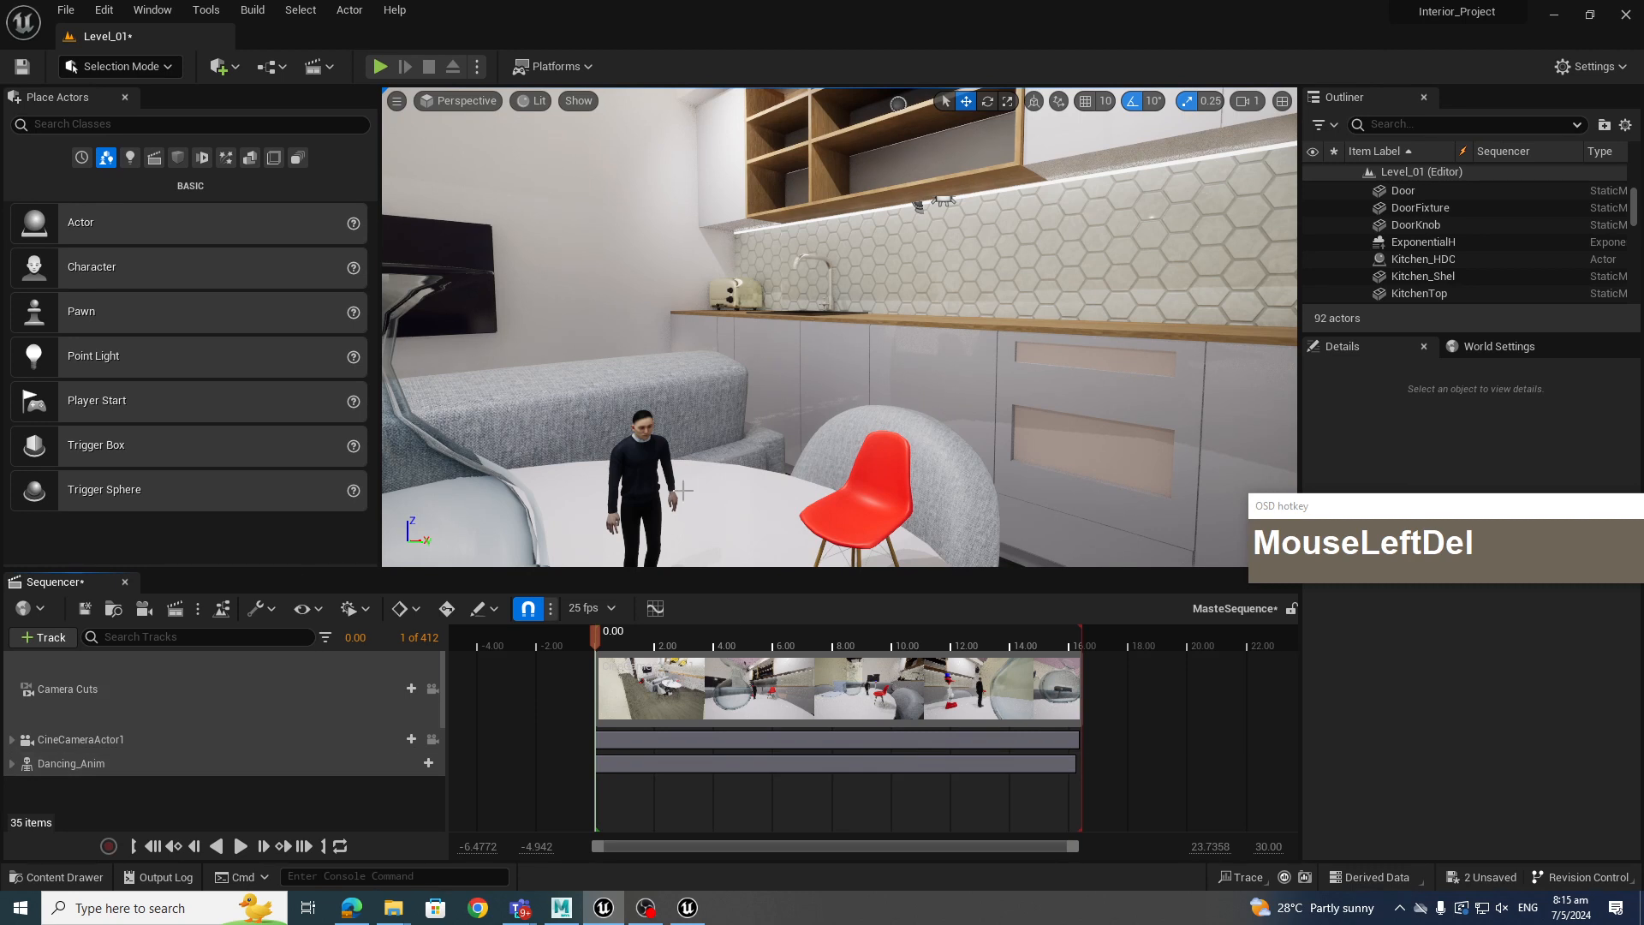
Force delete the DrinkinBird folder and all its assets from the Imported content folder
scroll(729, 460, "down", 3)
key("ctrl+space")
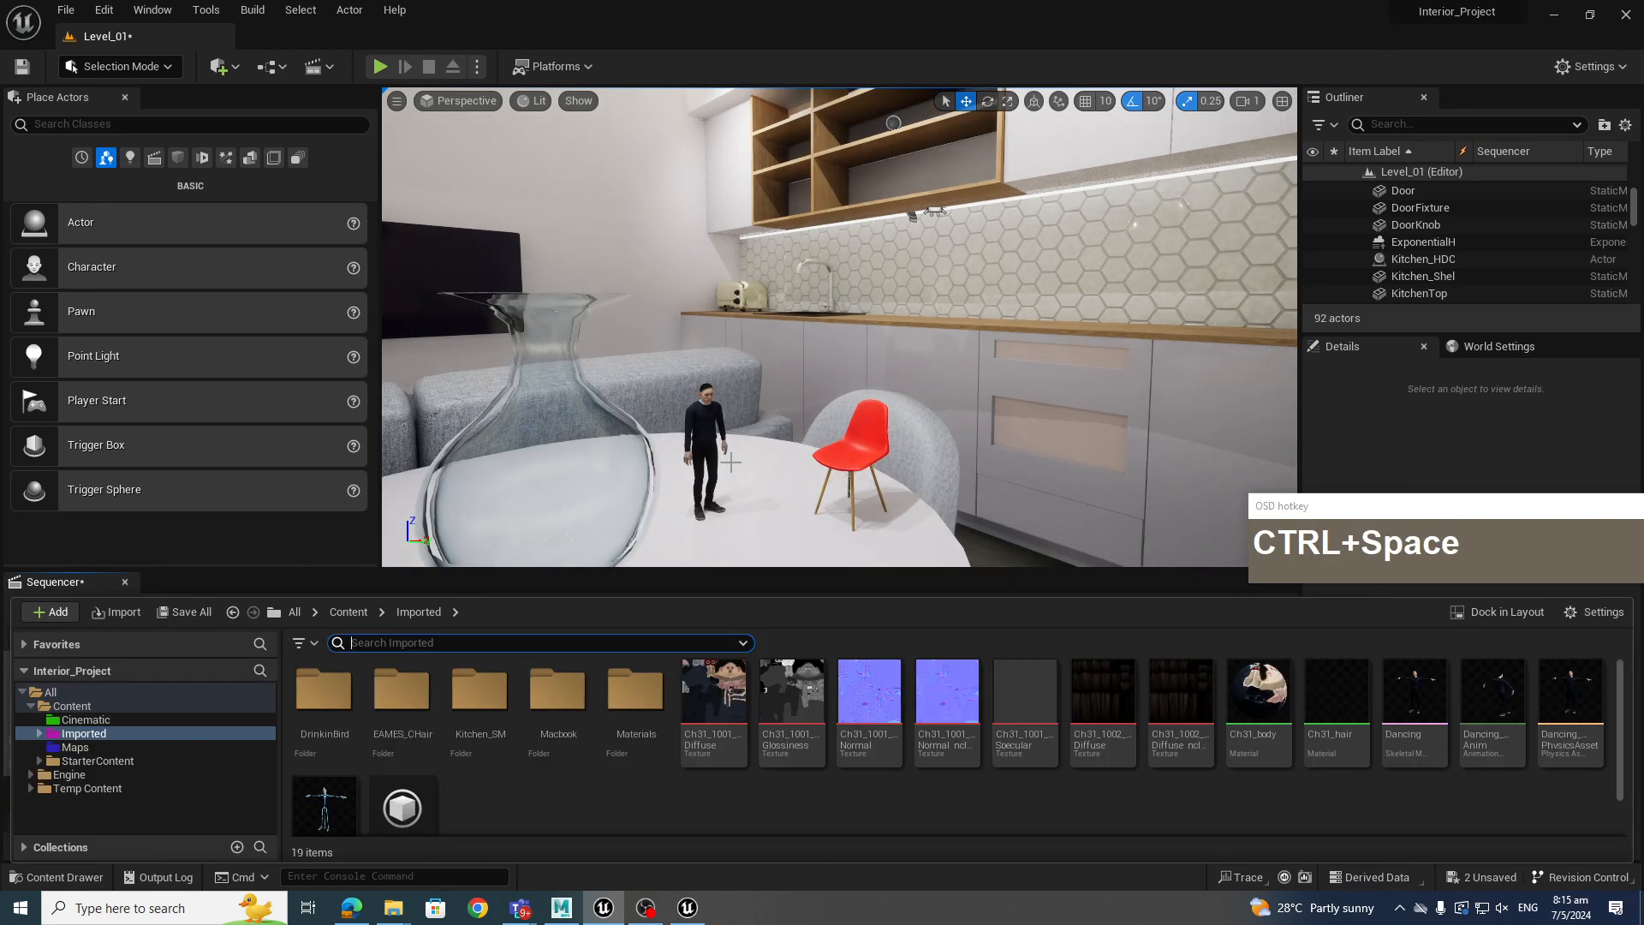
left_click(40, 733)
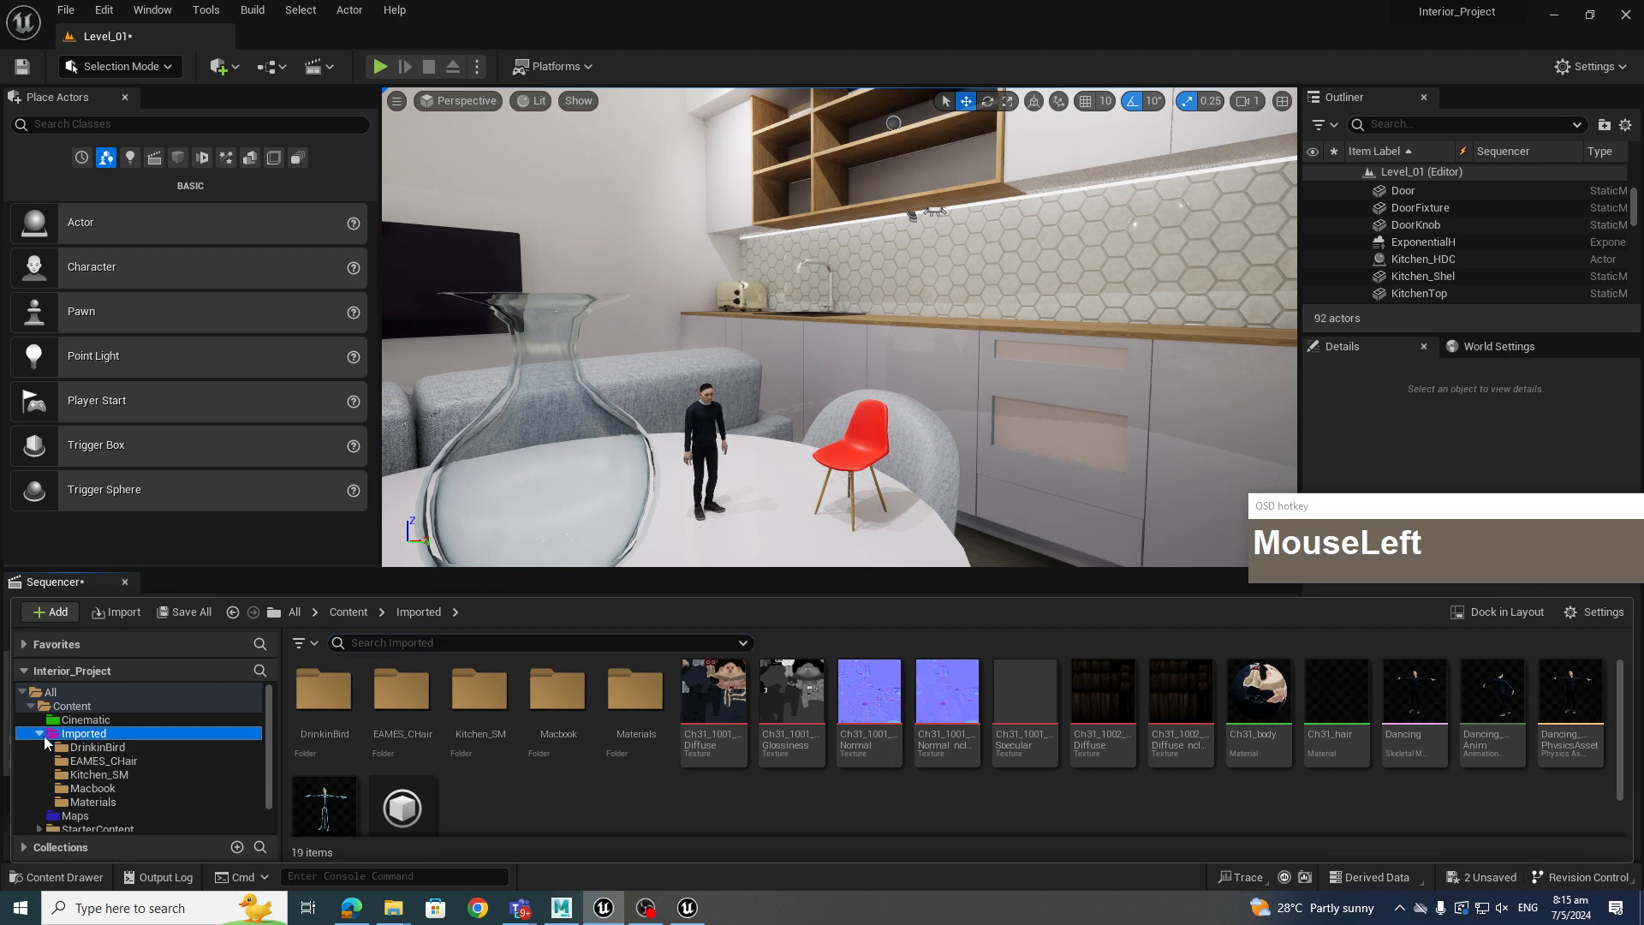
left_click(101, 747)
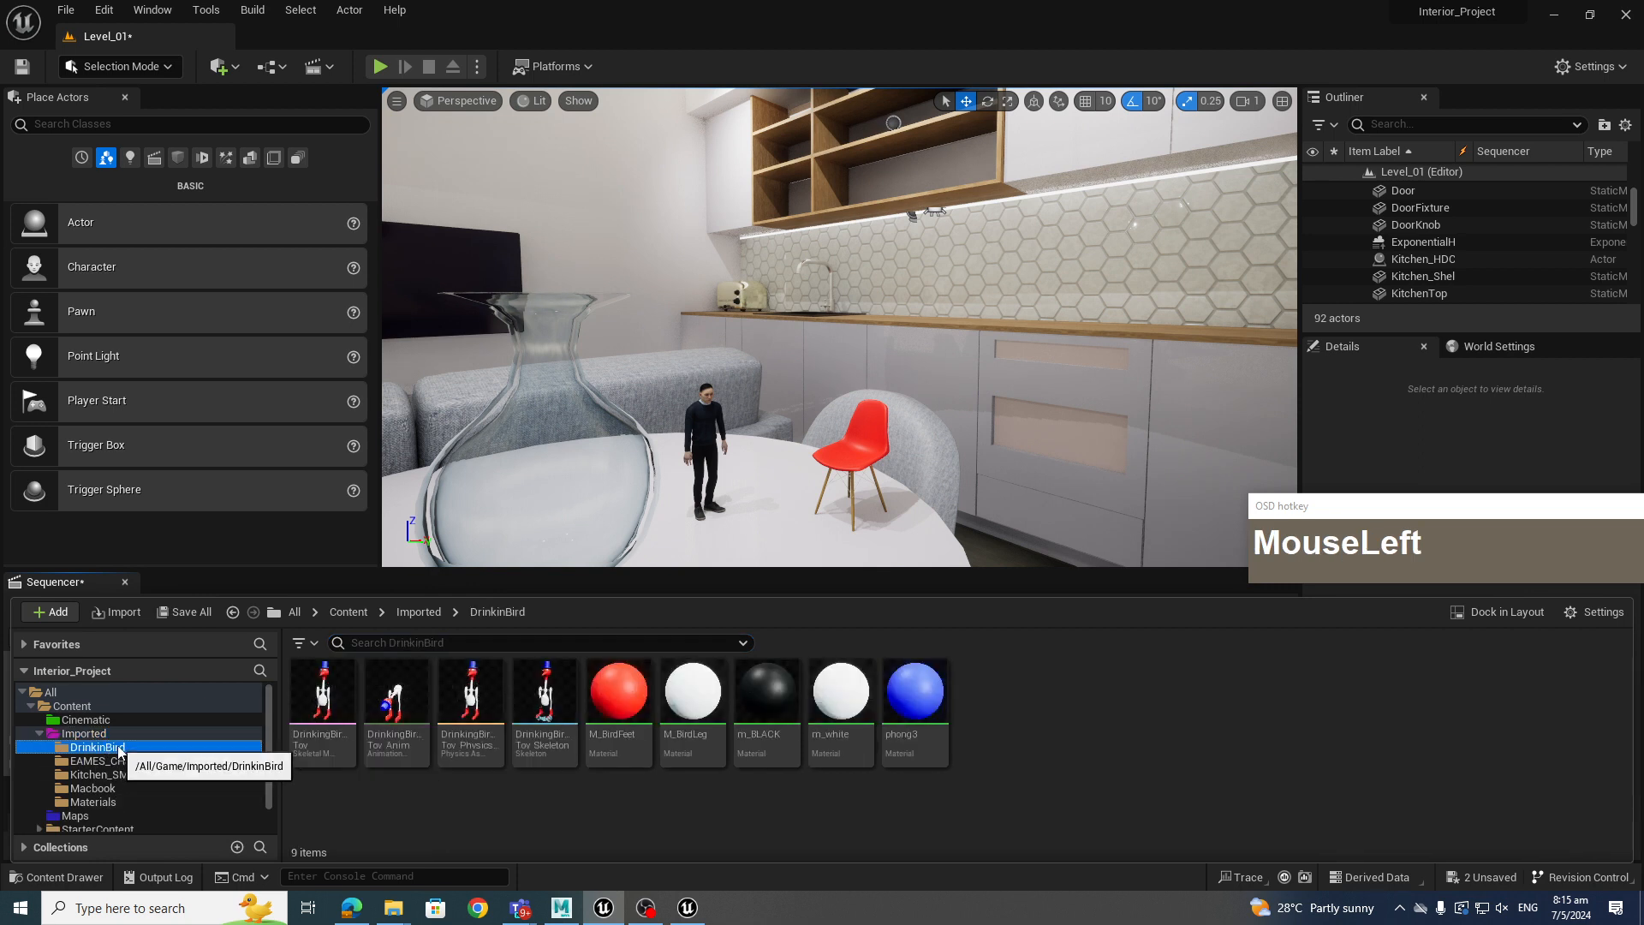
key("Delete")
left_click(164, 782)
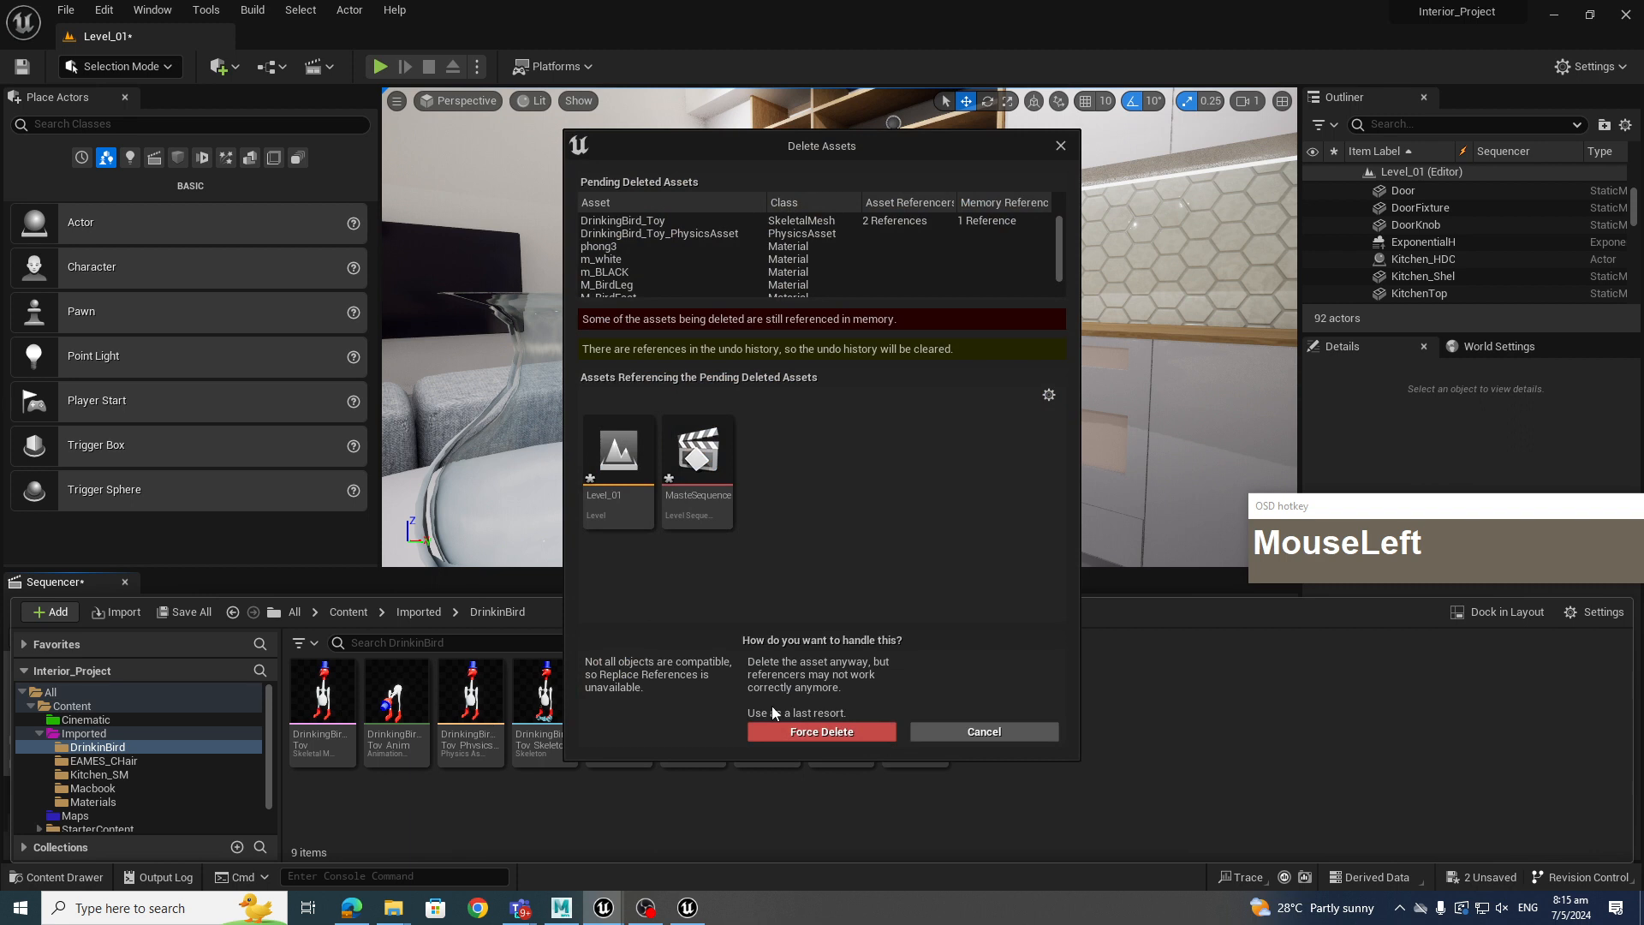
left_click(816, 732)
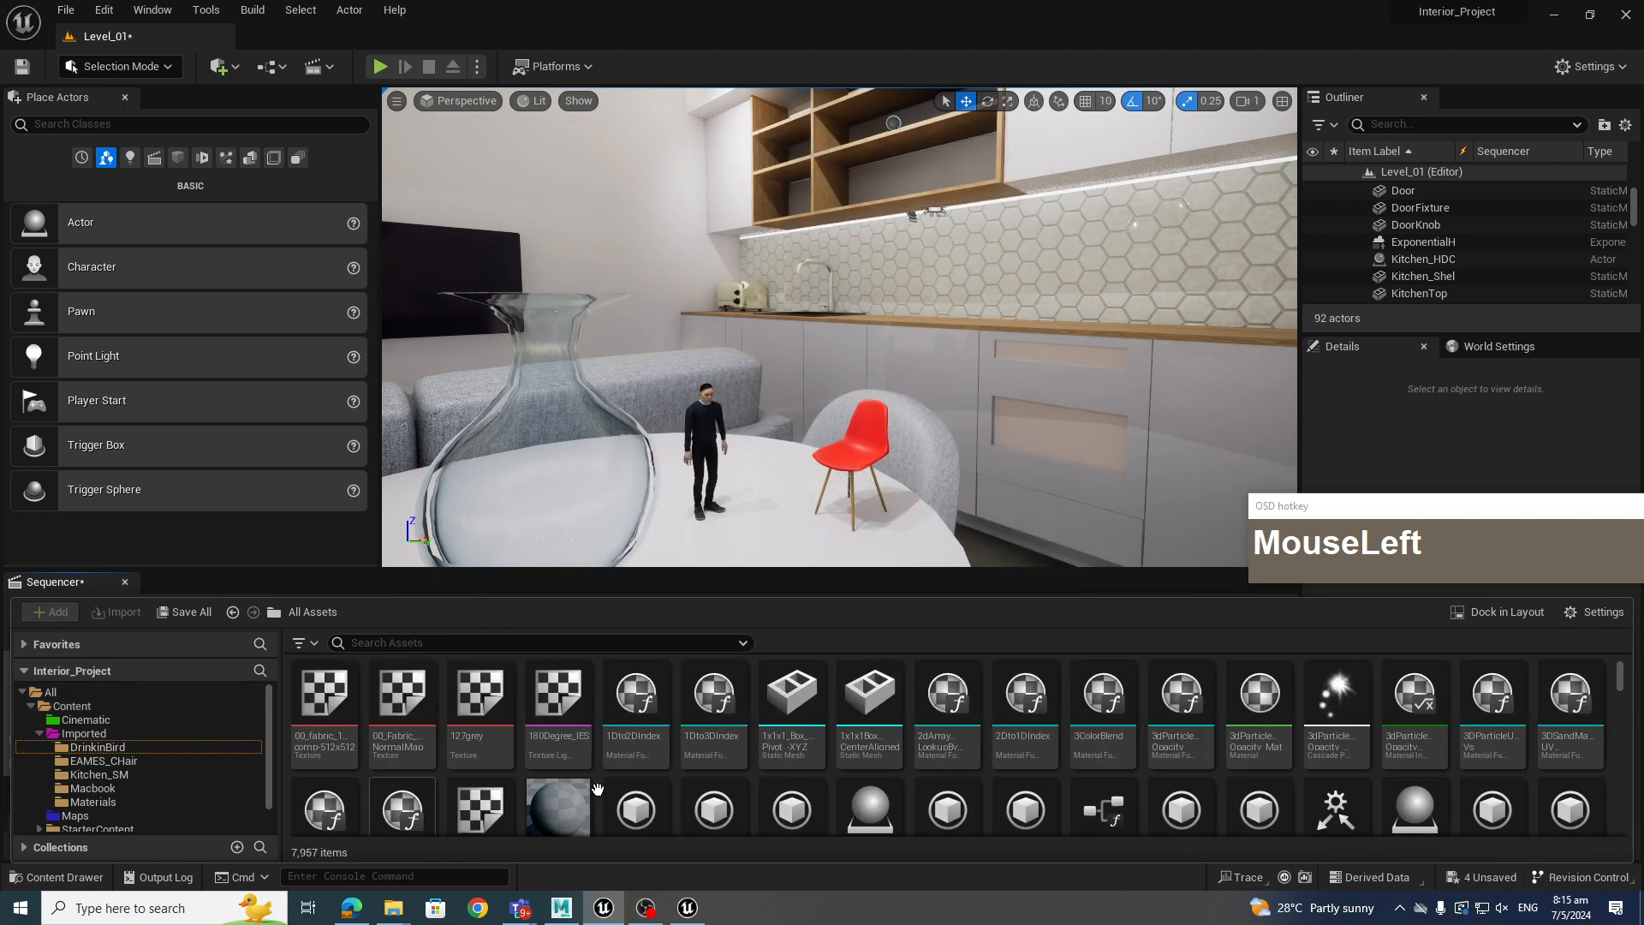
Create a new folder named DrinkingBirdToy inside the Imported content folder
left_click(84, 733)
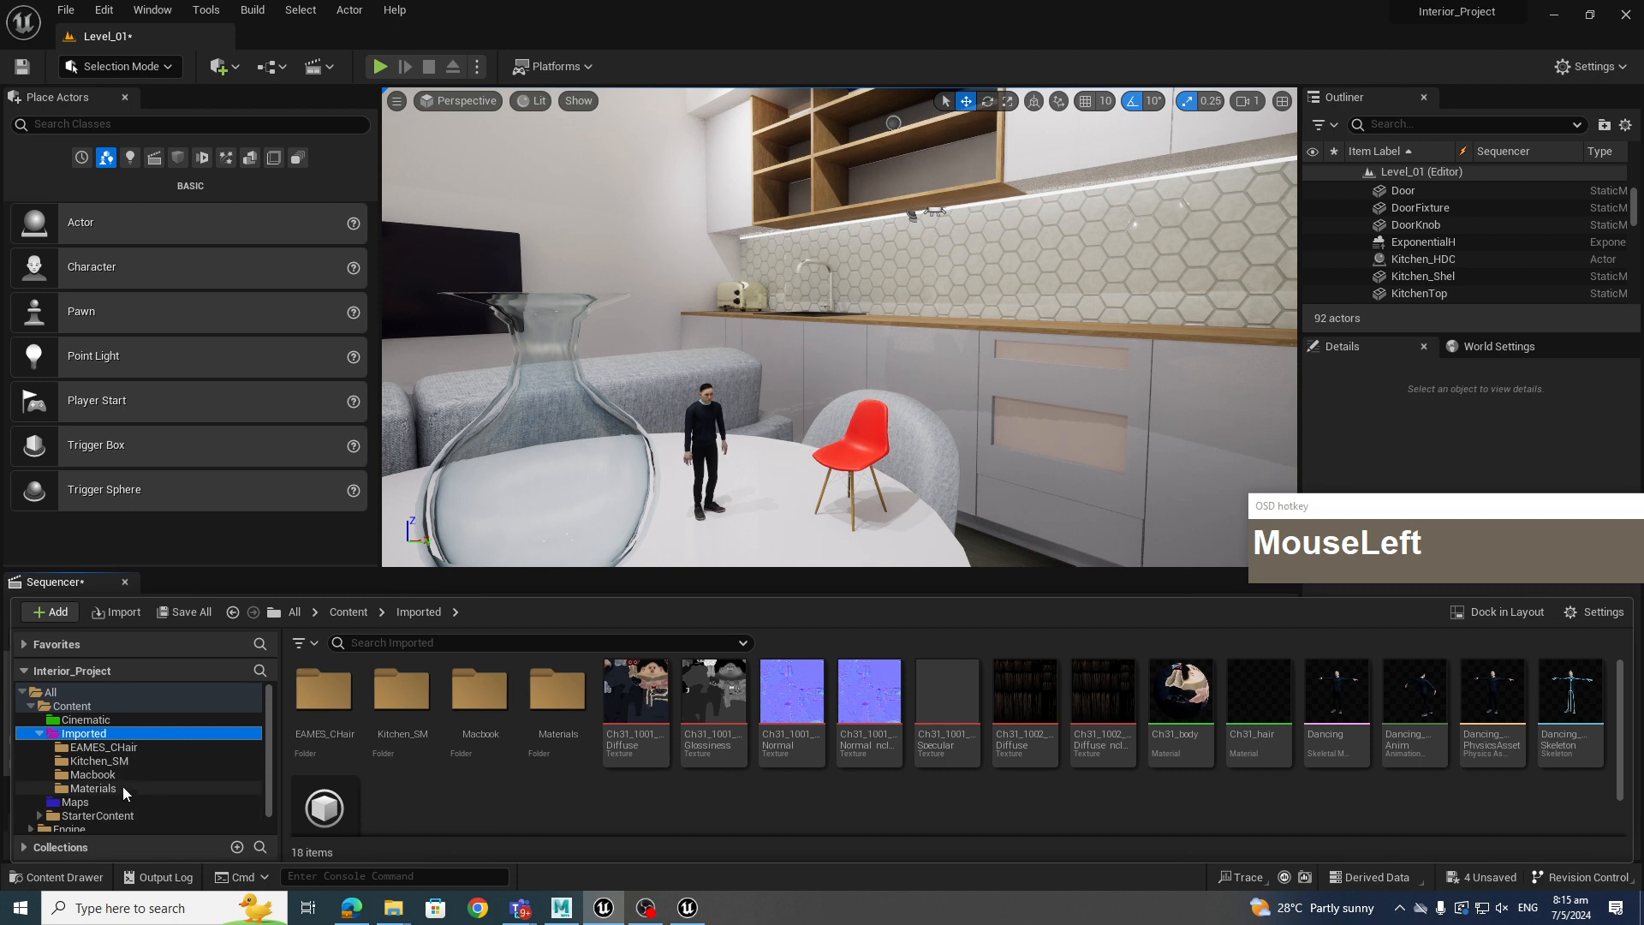
left_click(90, 721)
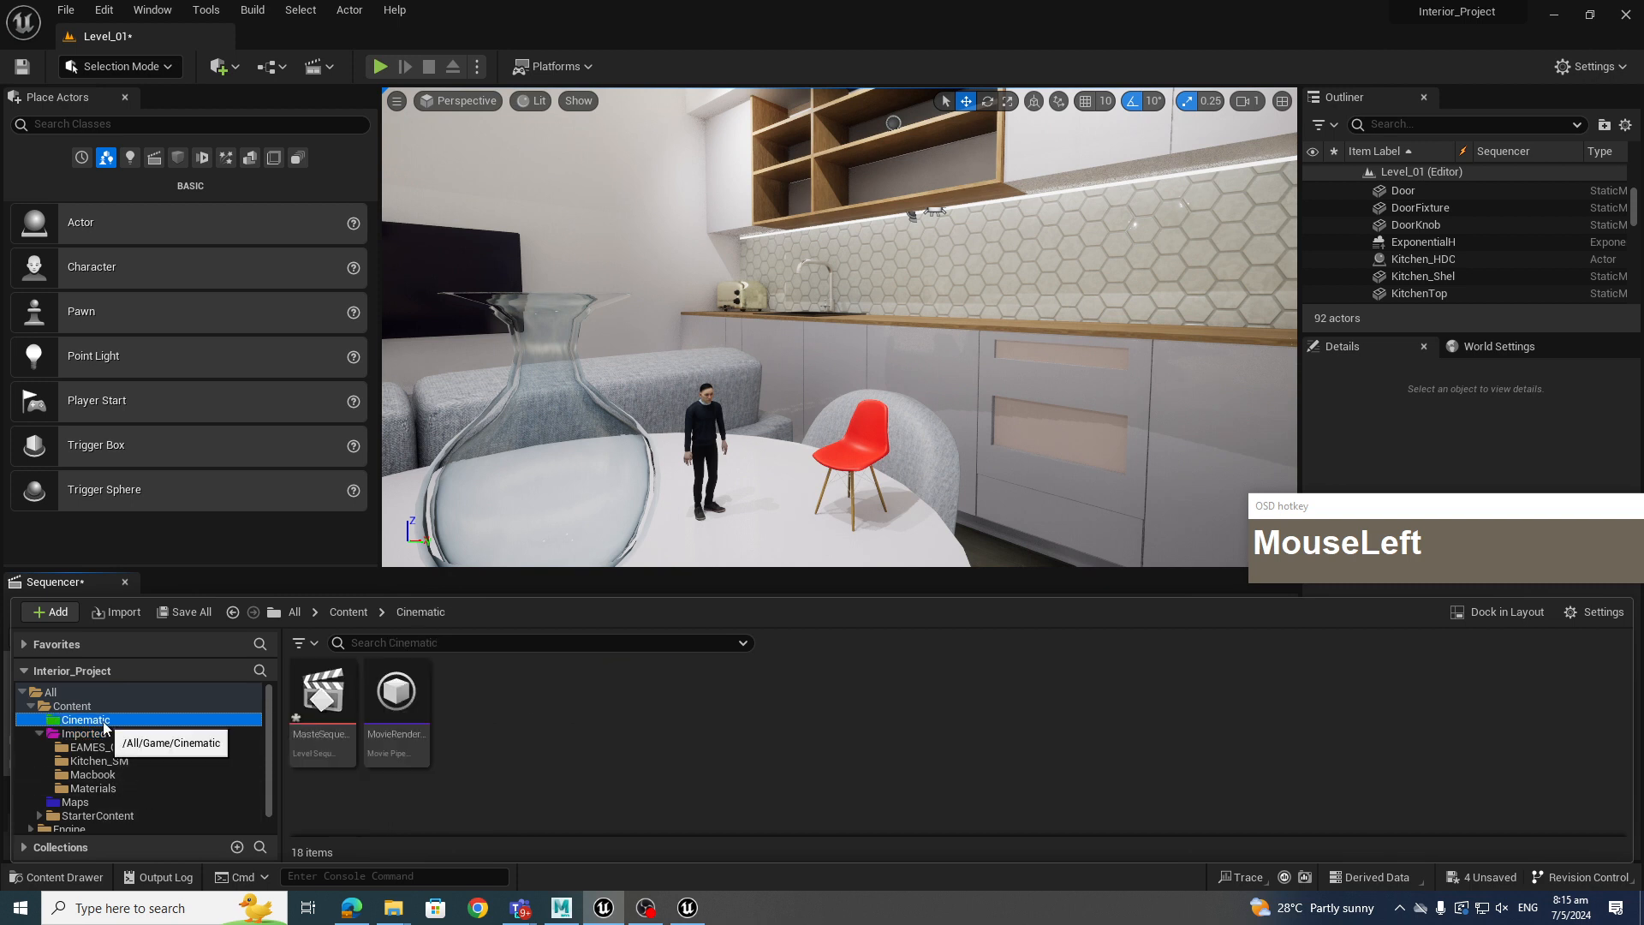
left_click(90, 734)
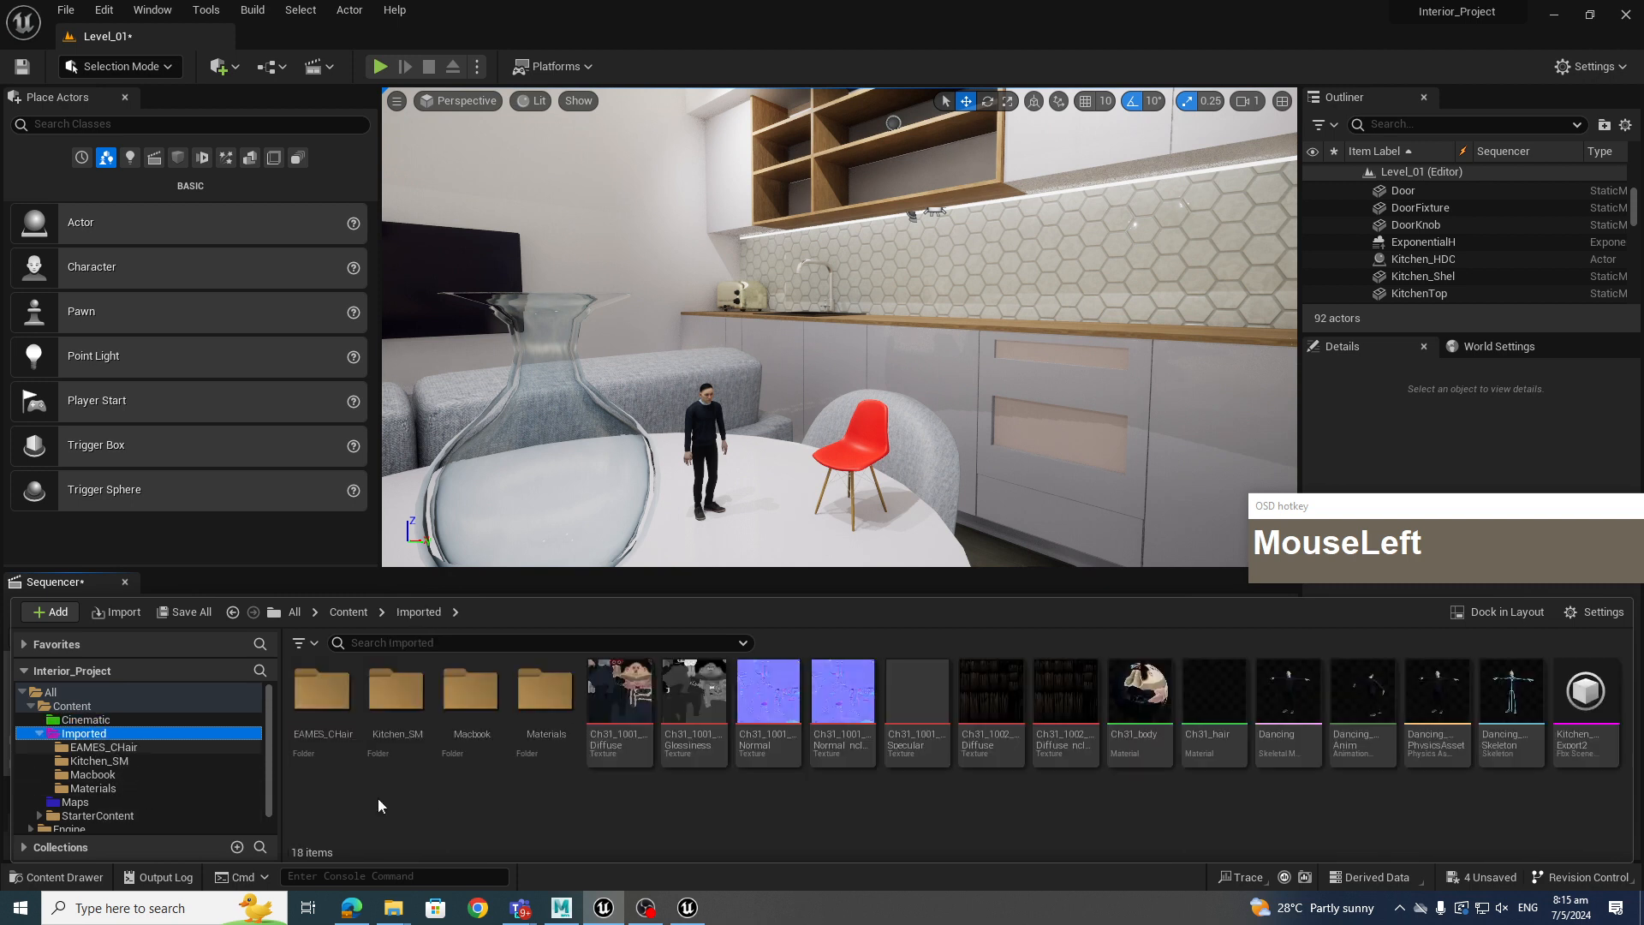
right_click(441, 813)
left_click(512, 255)
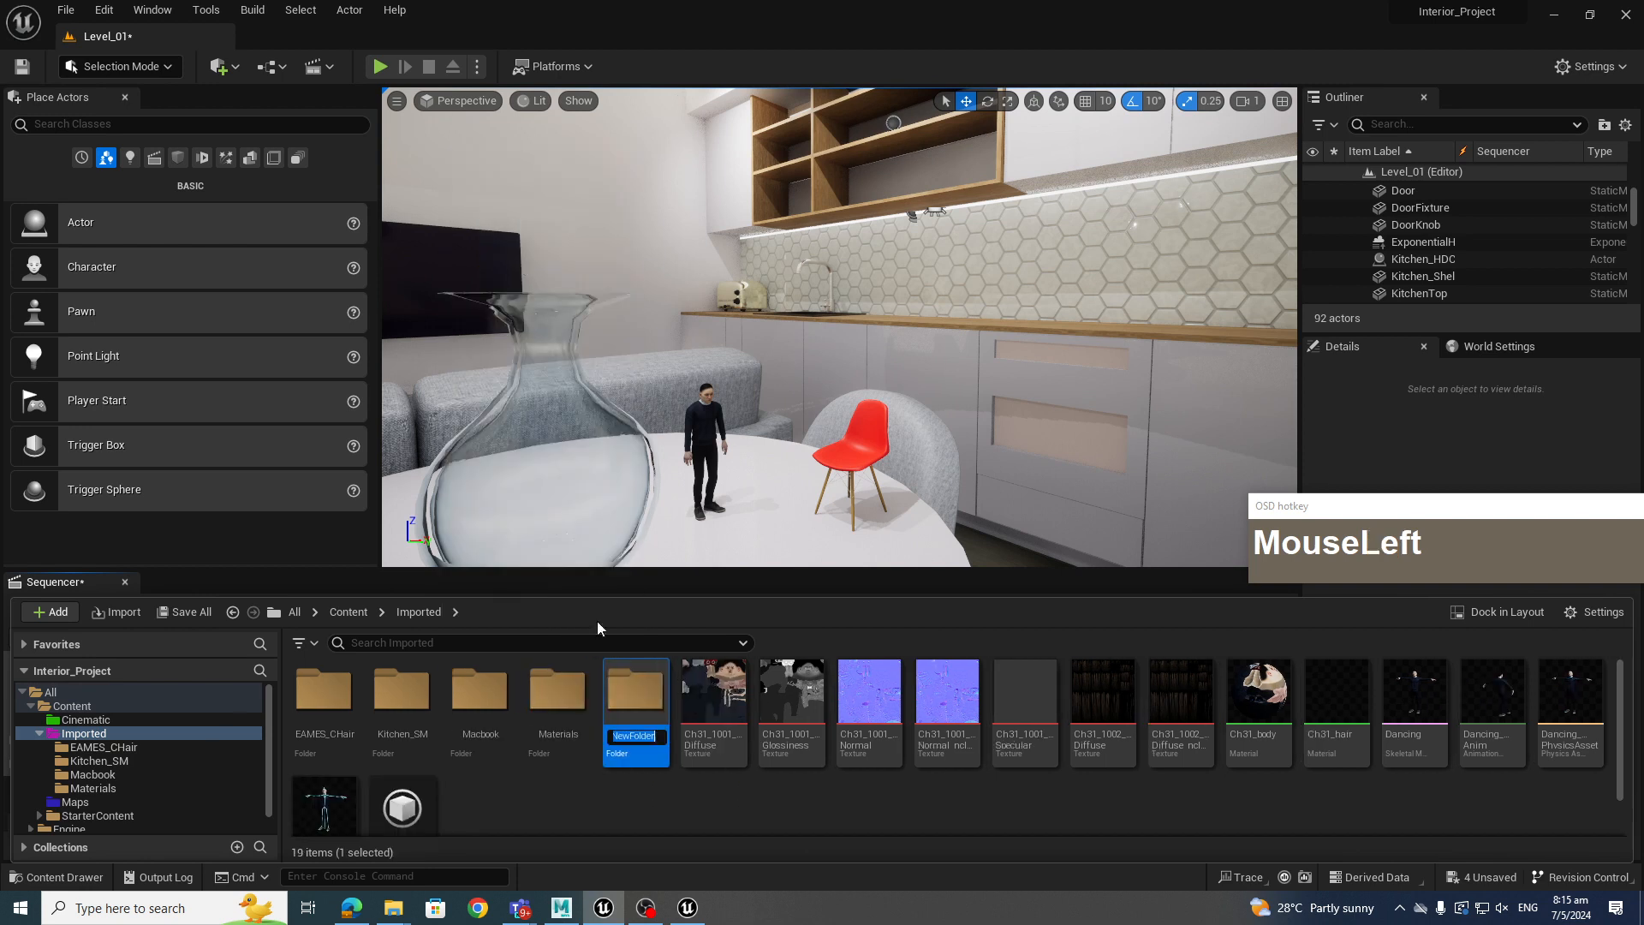
type("Dr")
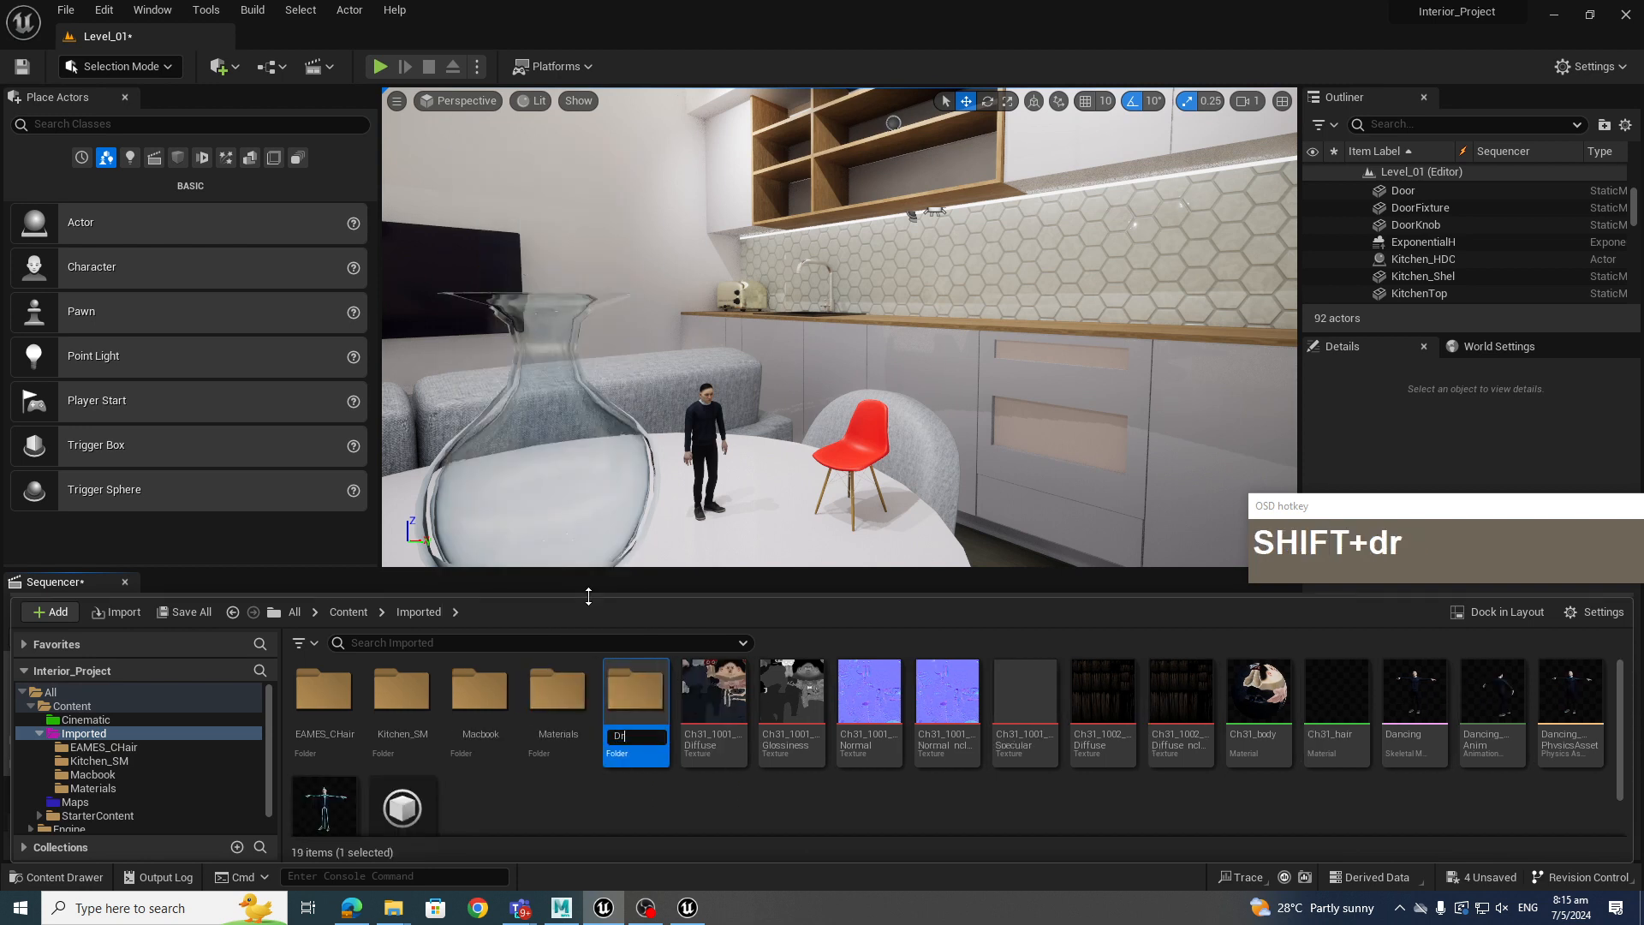
type("inb")
key("BackSpace")
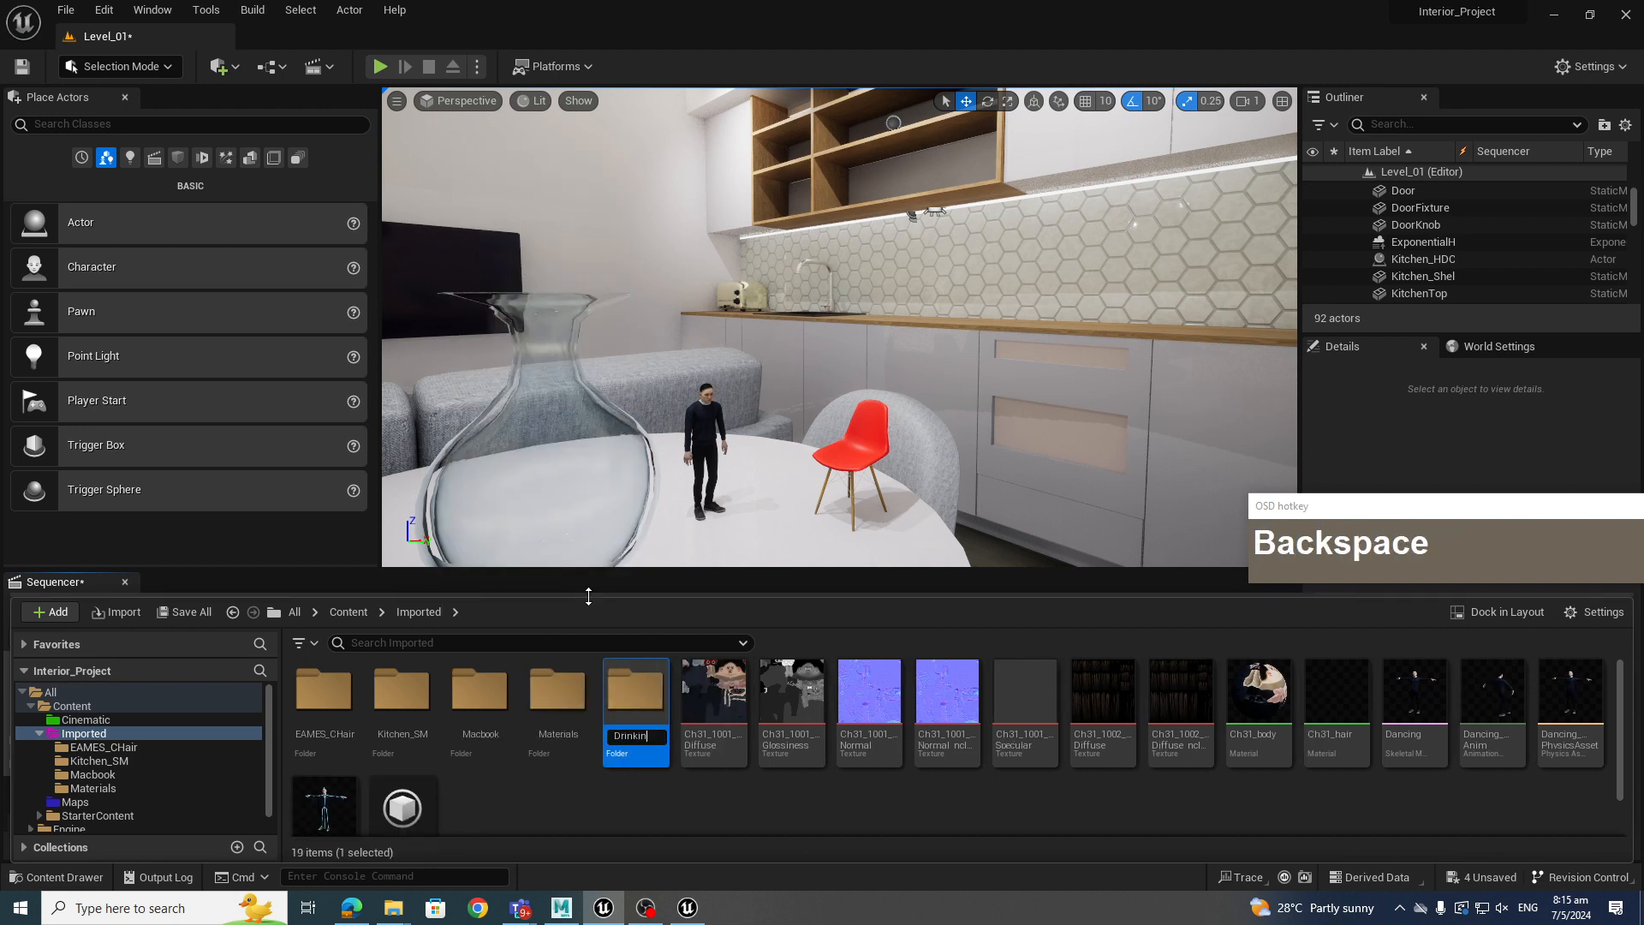
type("gBirdToy")
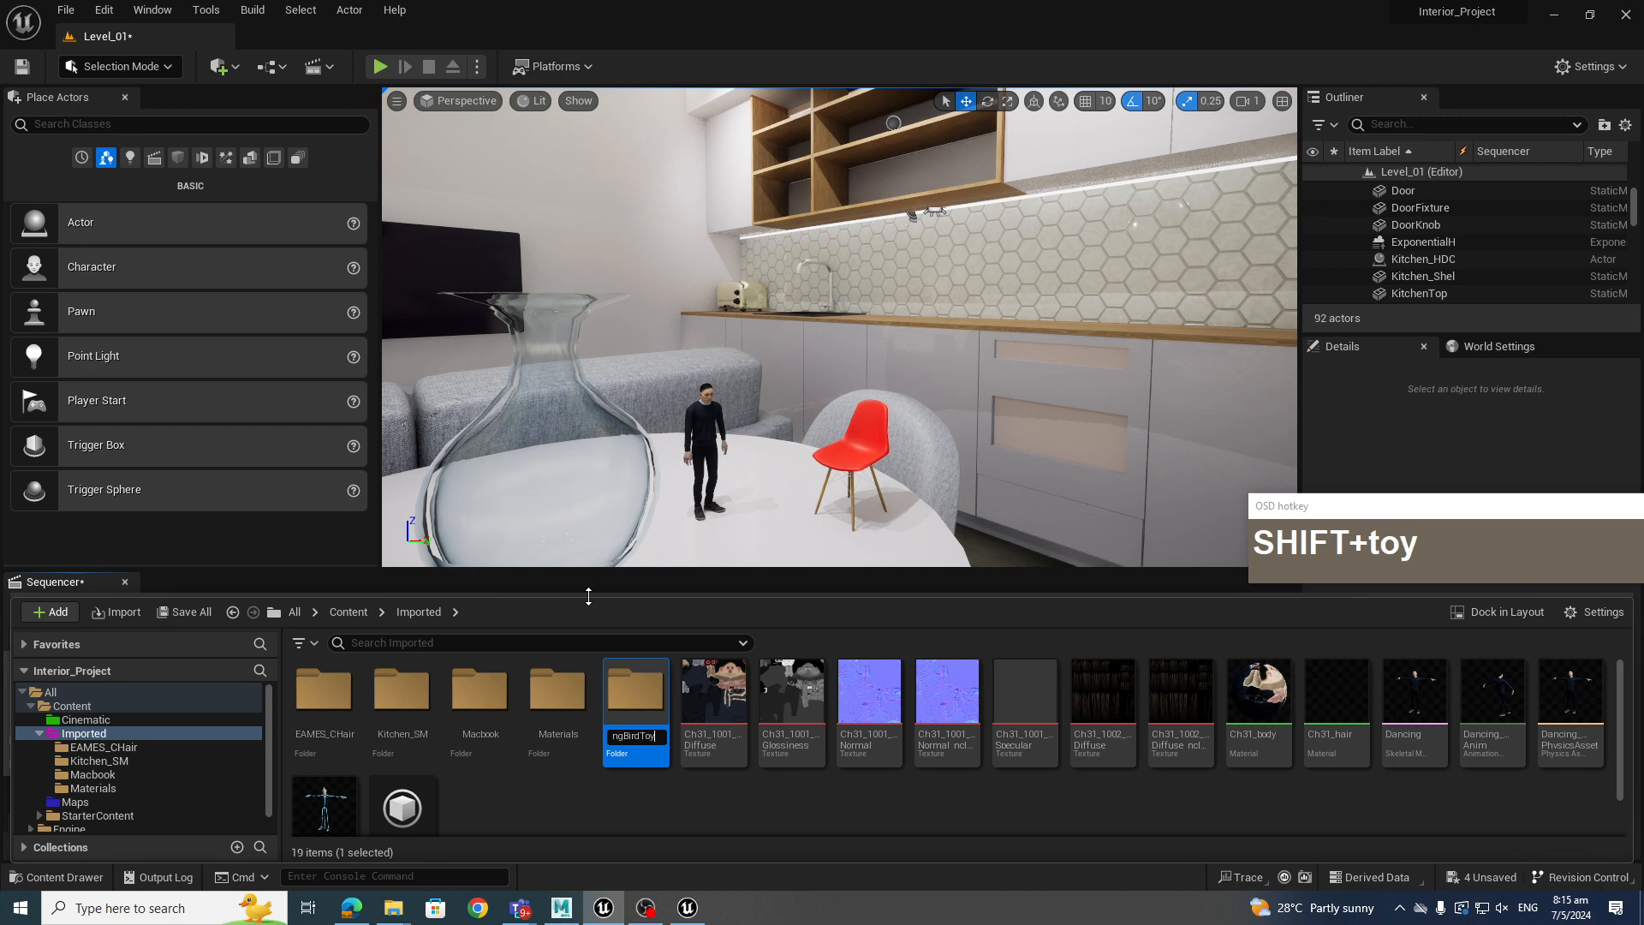
key("Return")
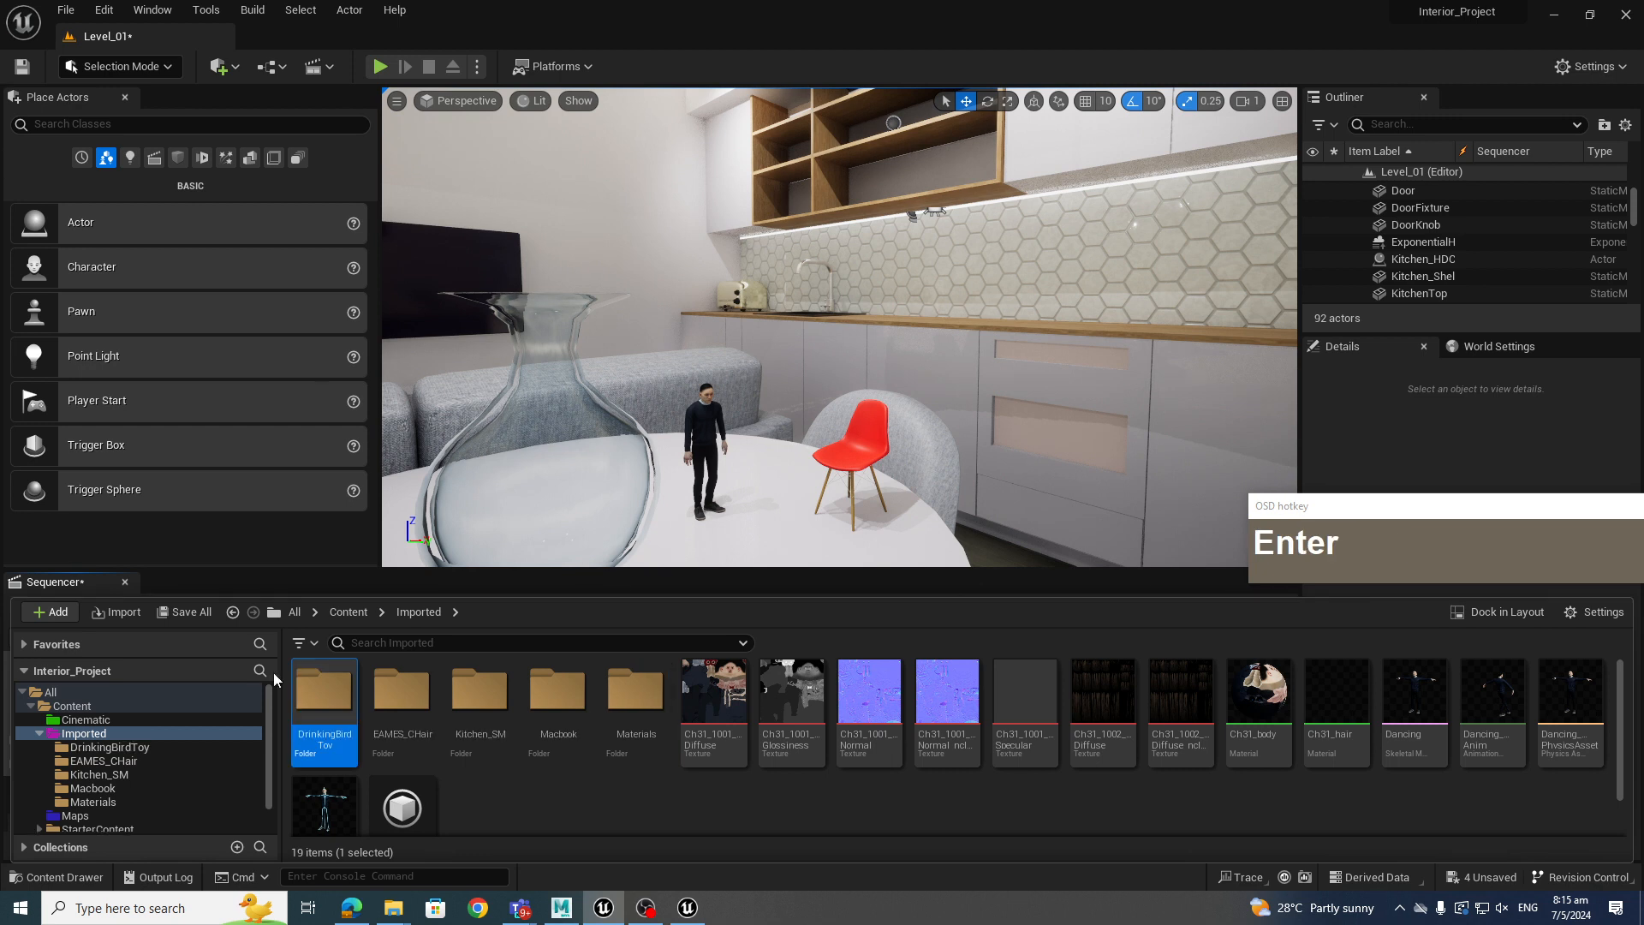
Open the DrinkingBirdToy folder and choose DrinkingBirdToy_02.fbx from the ASG1 scenes folder for import
double_click(324, 692)
right_click(364, 707)
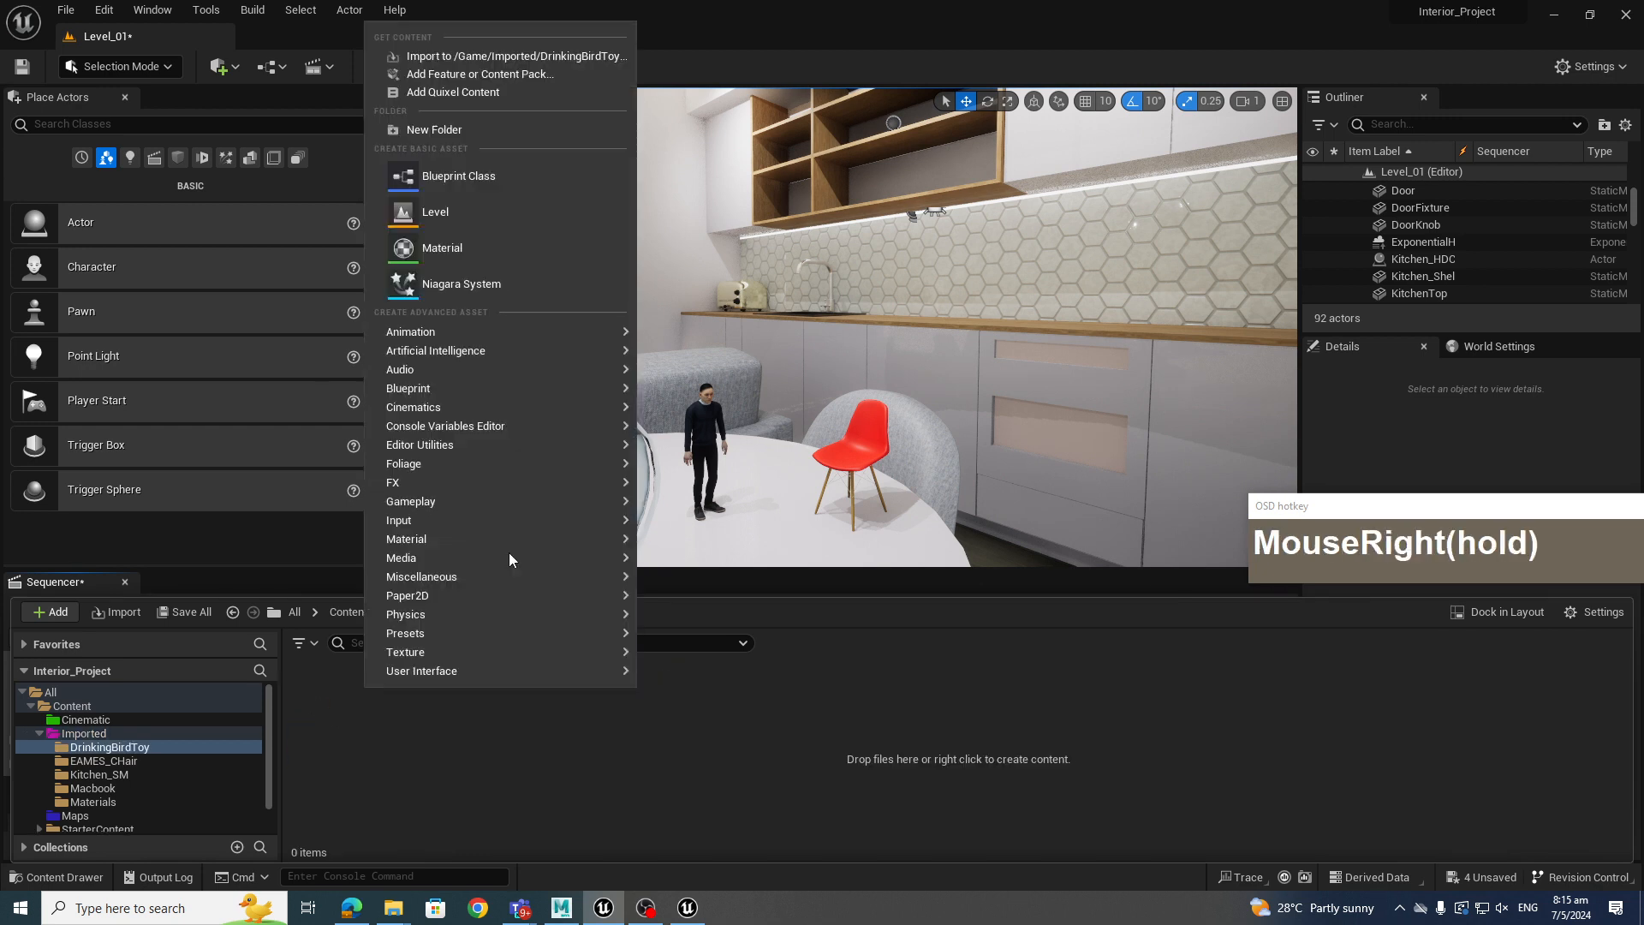
left_click(491, 58)
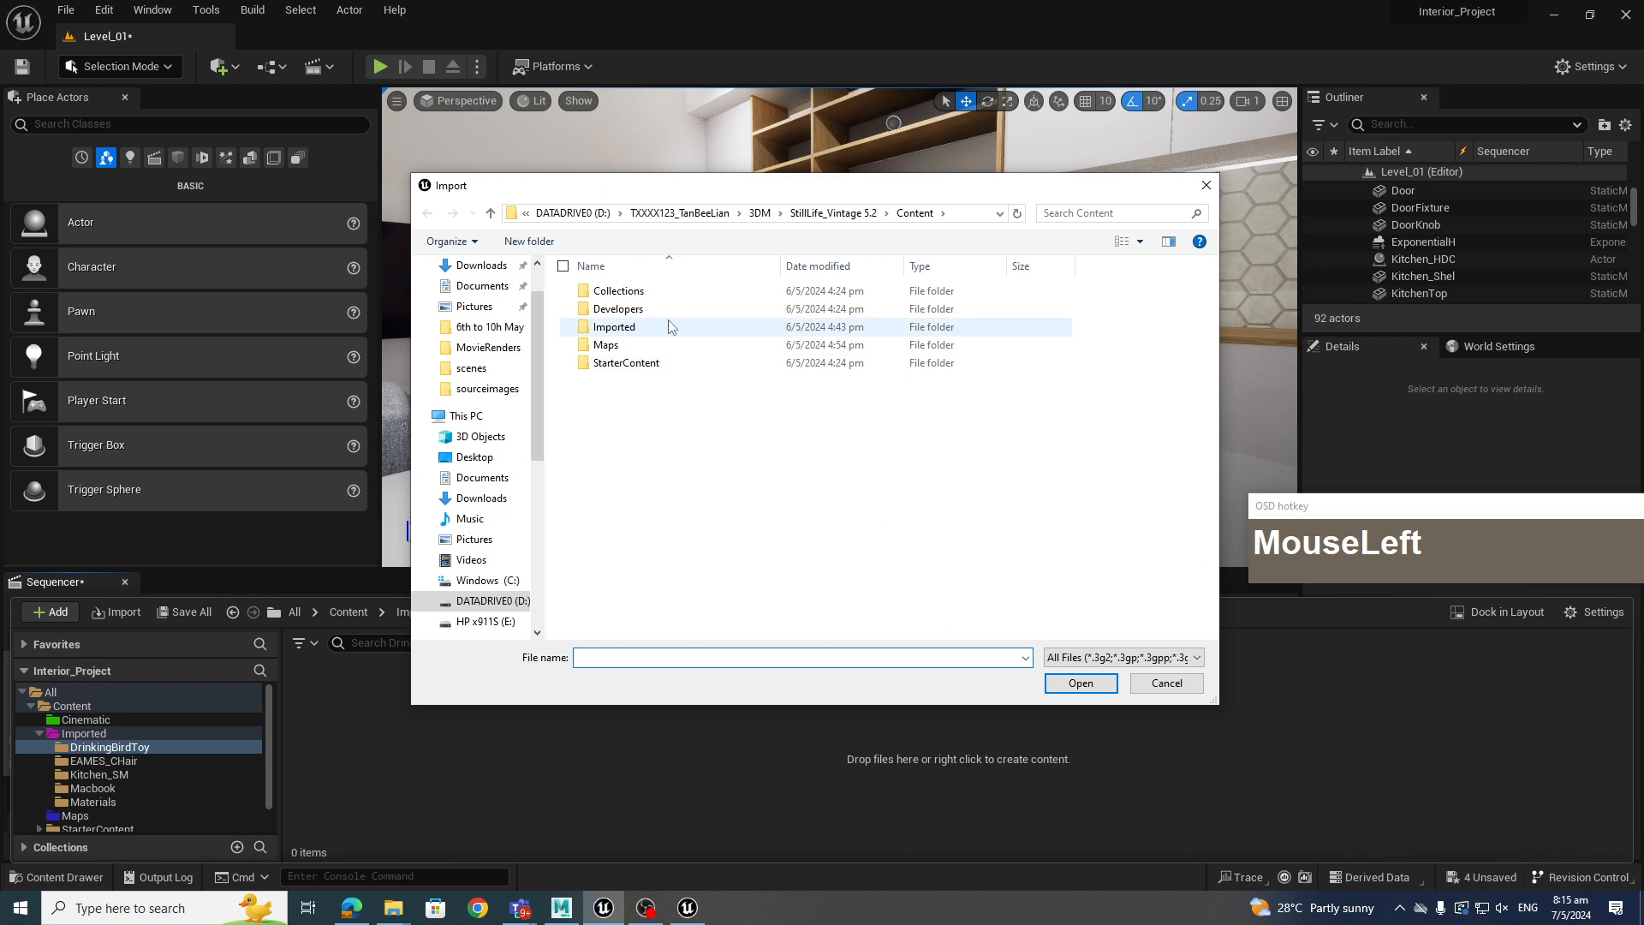
left_click(762, 214)
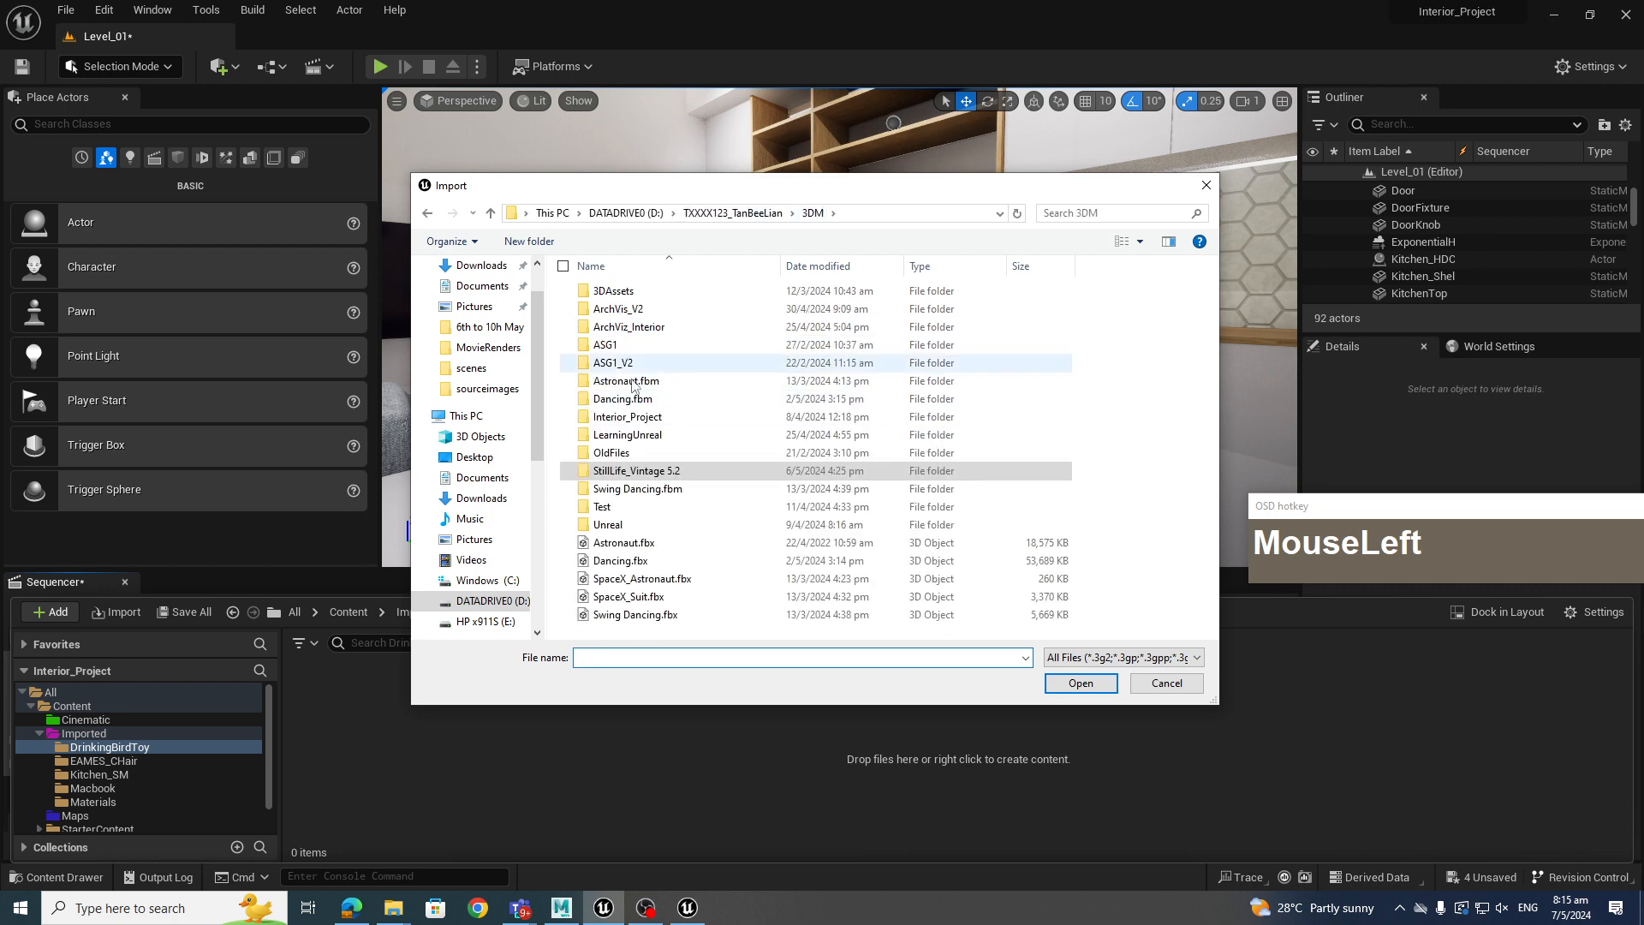
double_click(613, 345)
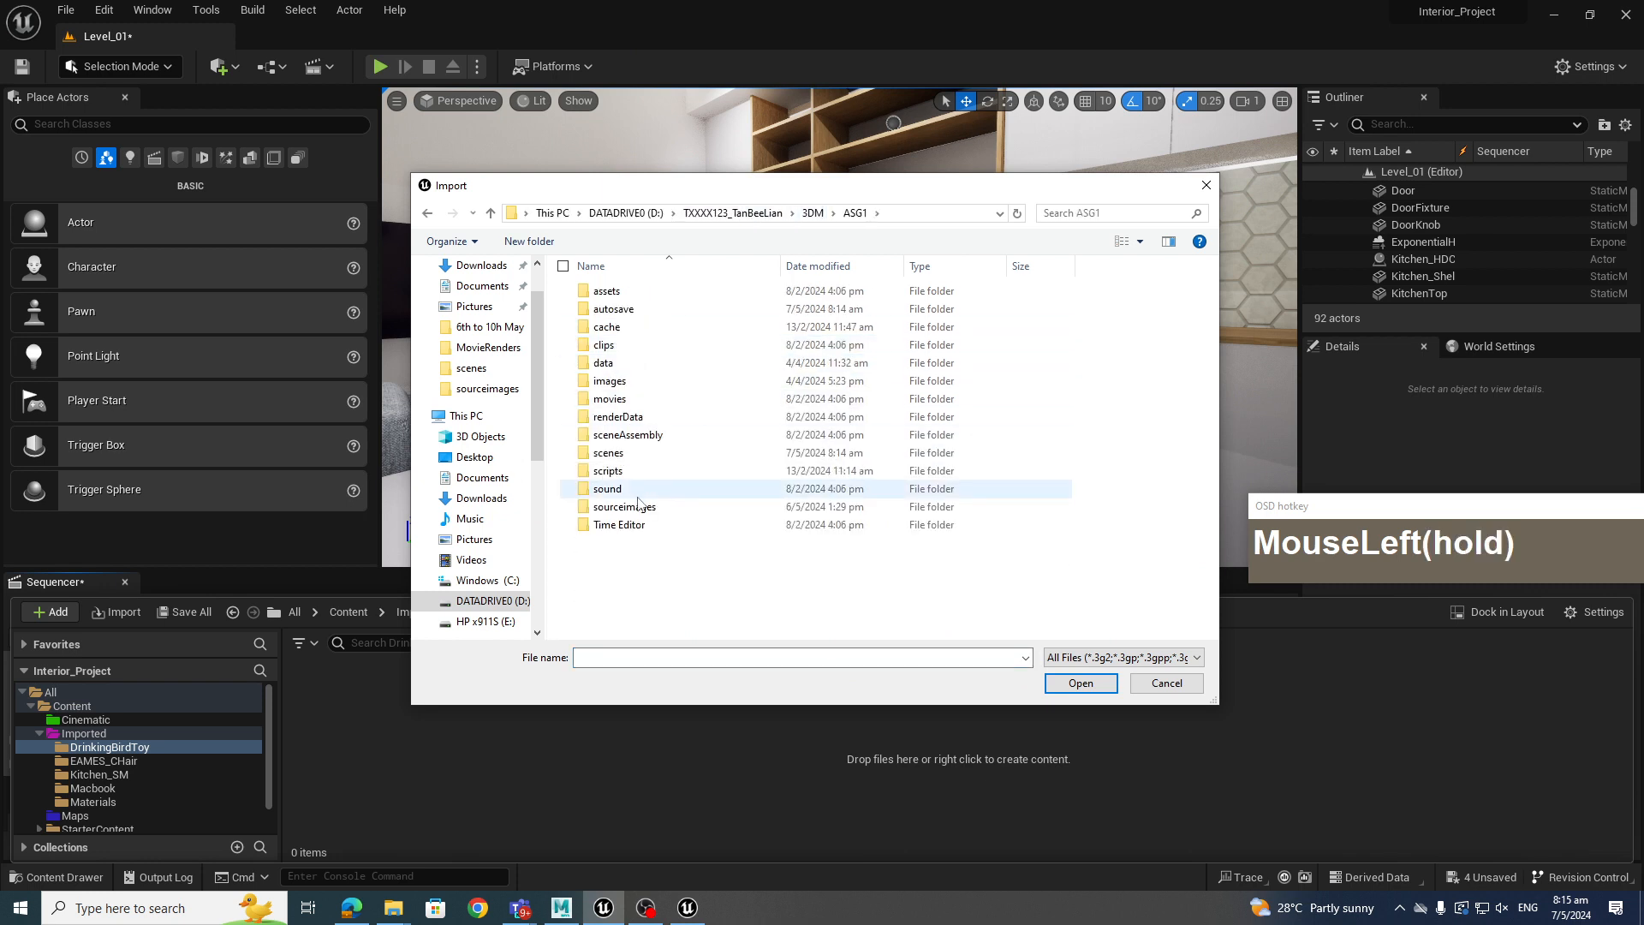
double_click(625, 454)
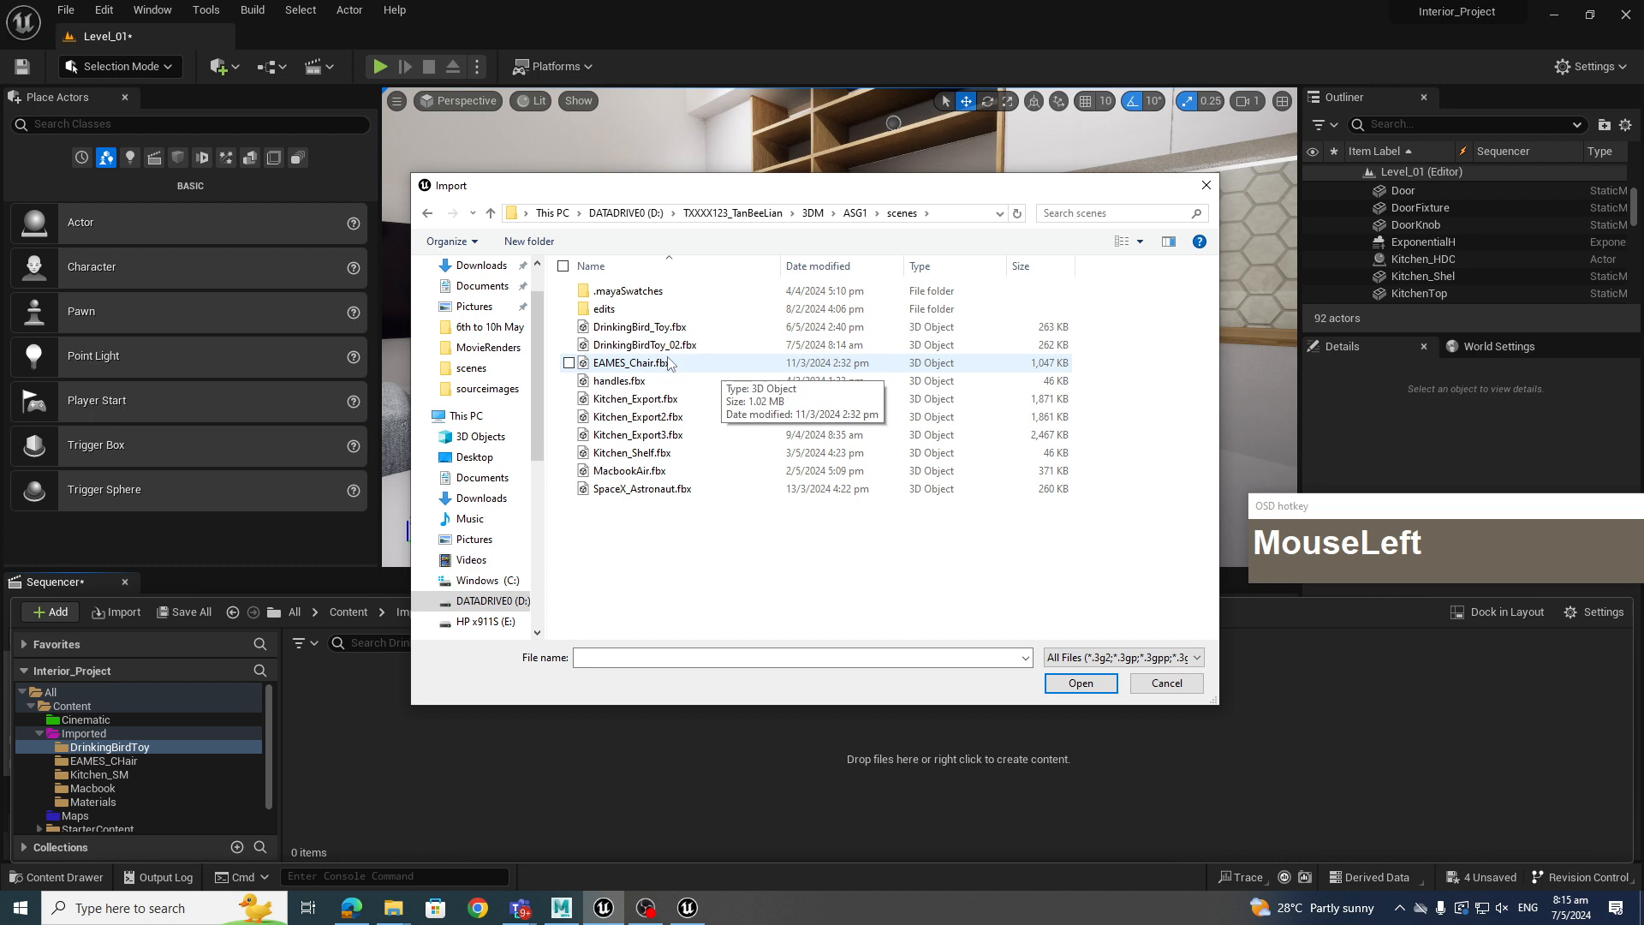
left_click(853, 345)
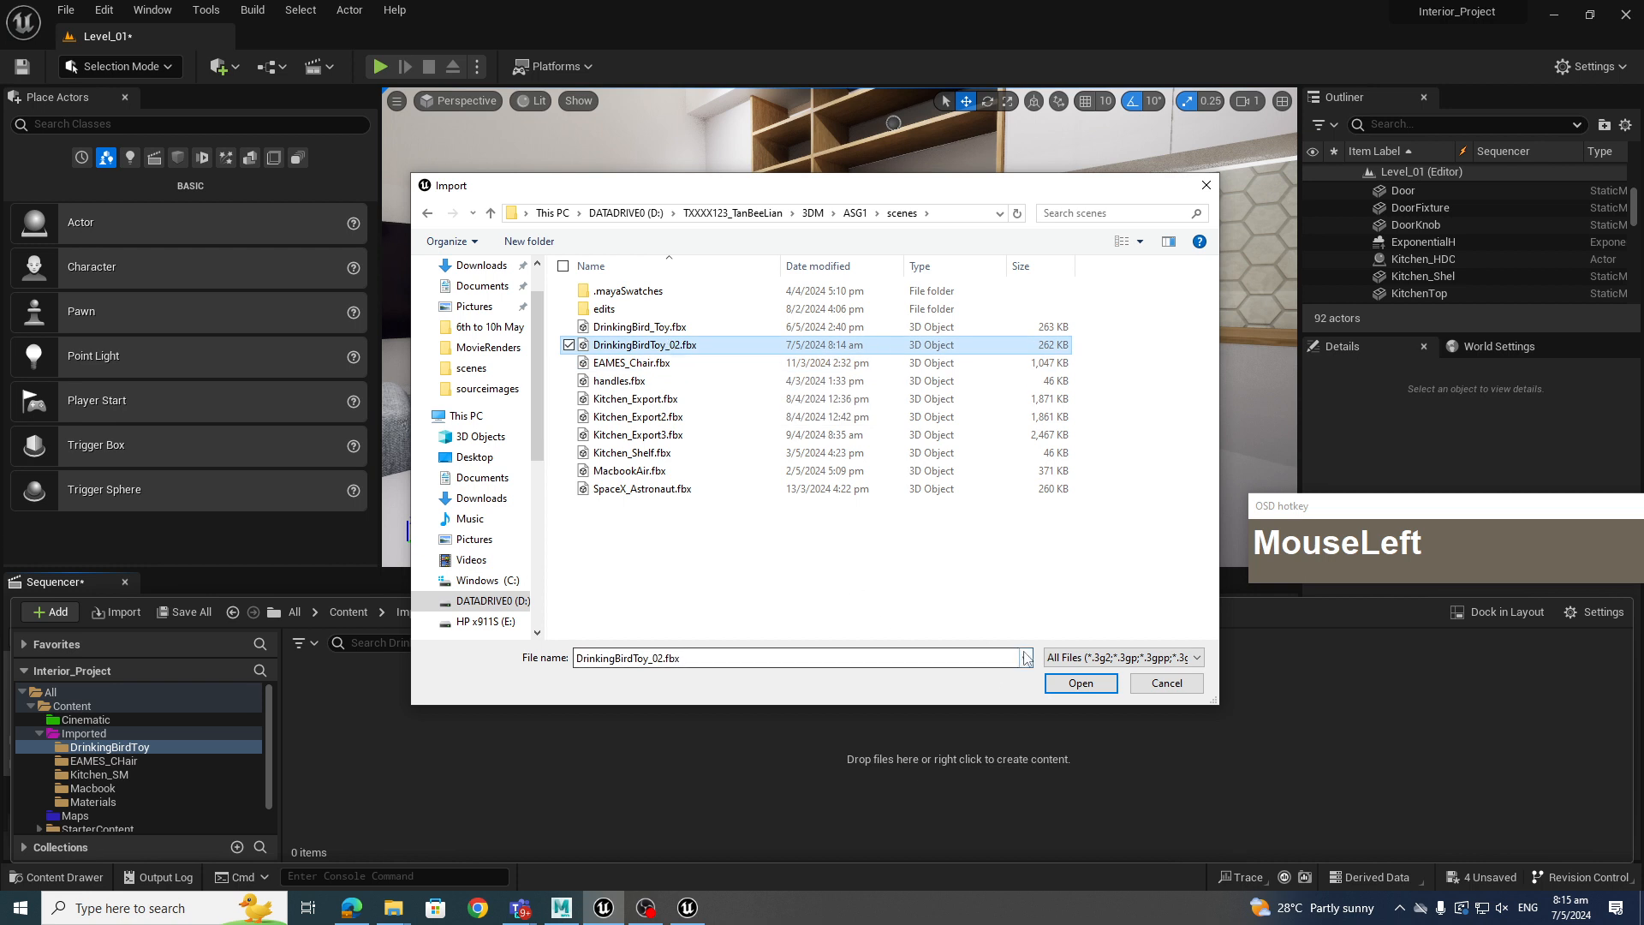
left_click(1080, 682)
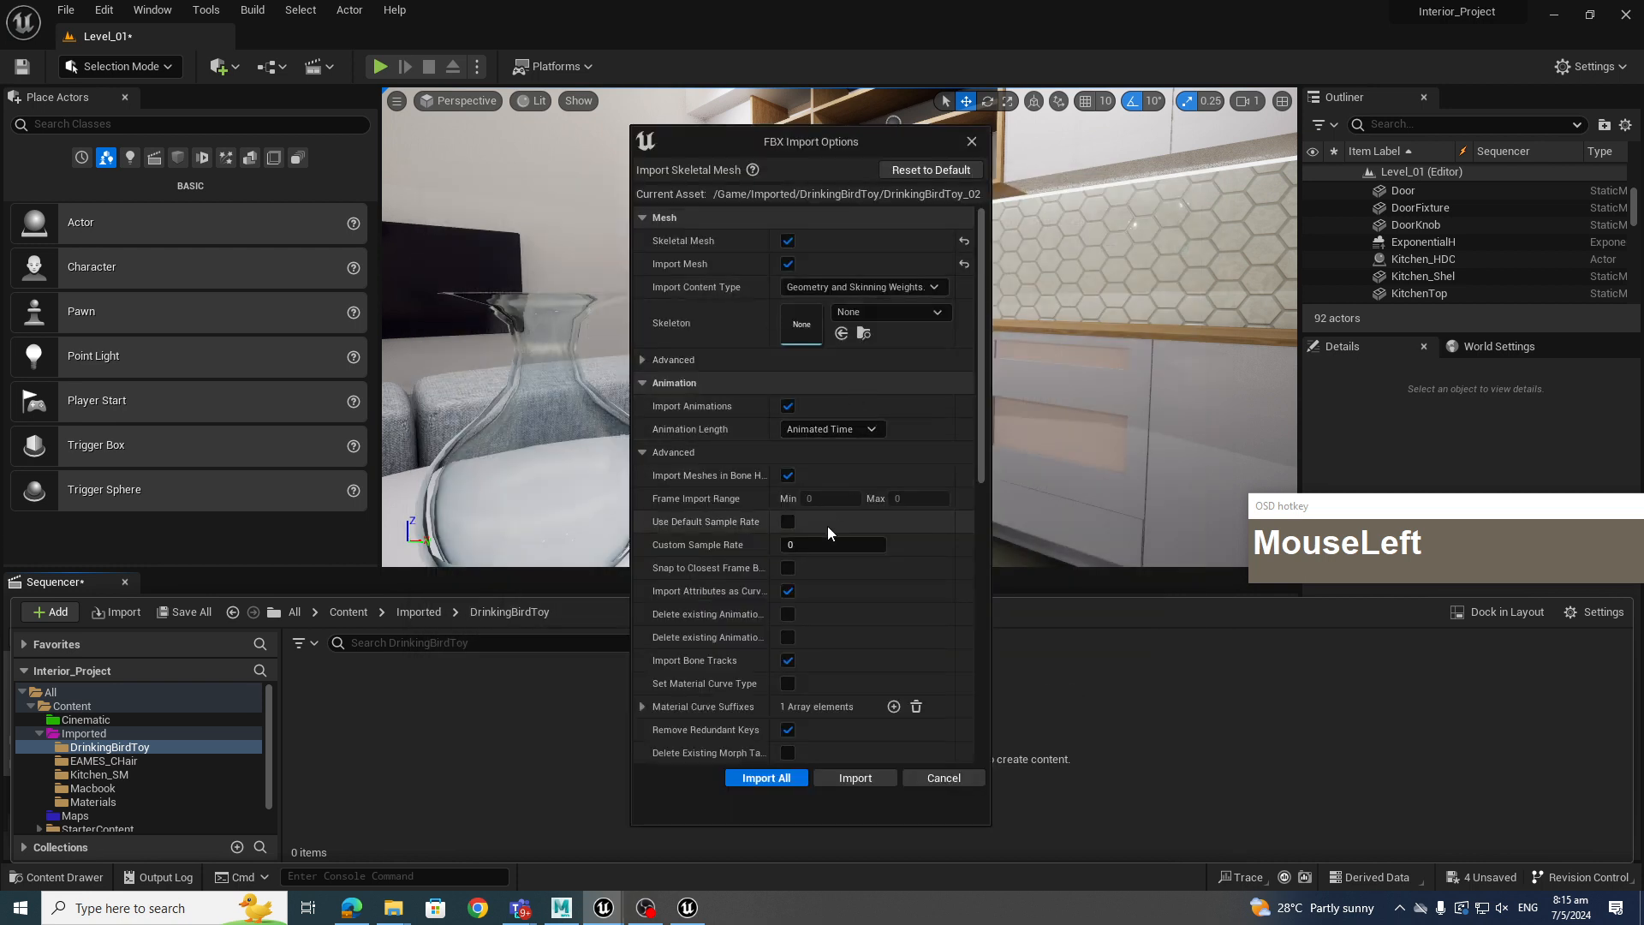
Review the FBX import options and import everything as a skeletal mesh with Import Animations enabled and Animated Time as length
key("ctrl+1")
mouse_move(762, 272)
left_mouse_down()
mouse_move(697, 411)
mouse_move(721, 279)
left_mouse_up()
key("Escape")
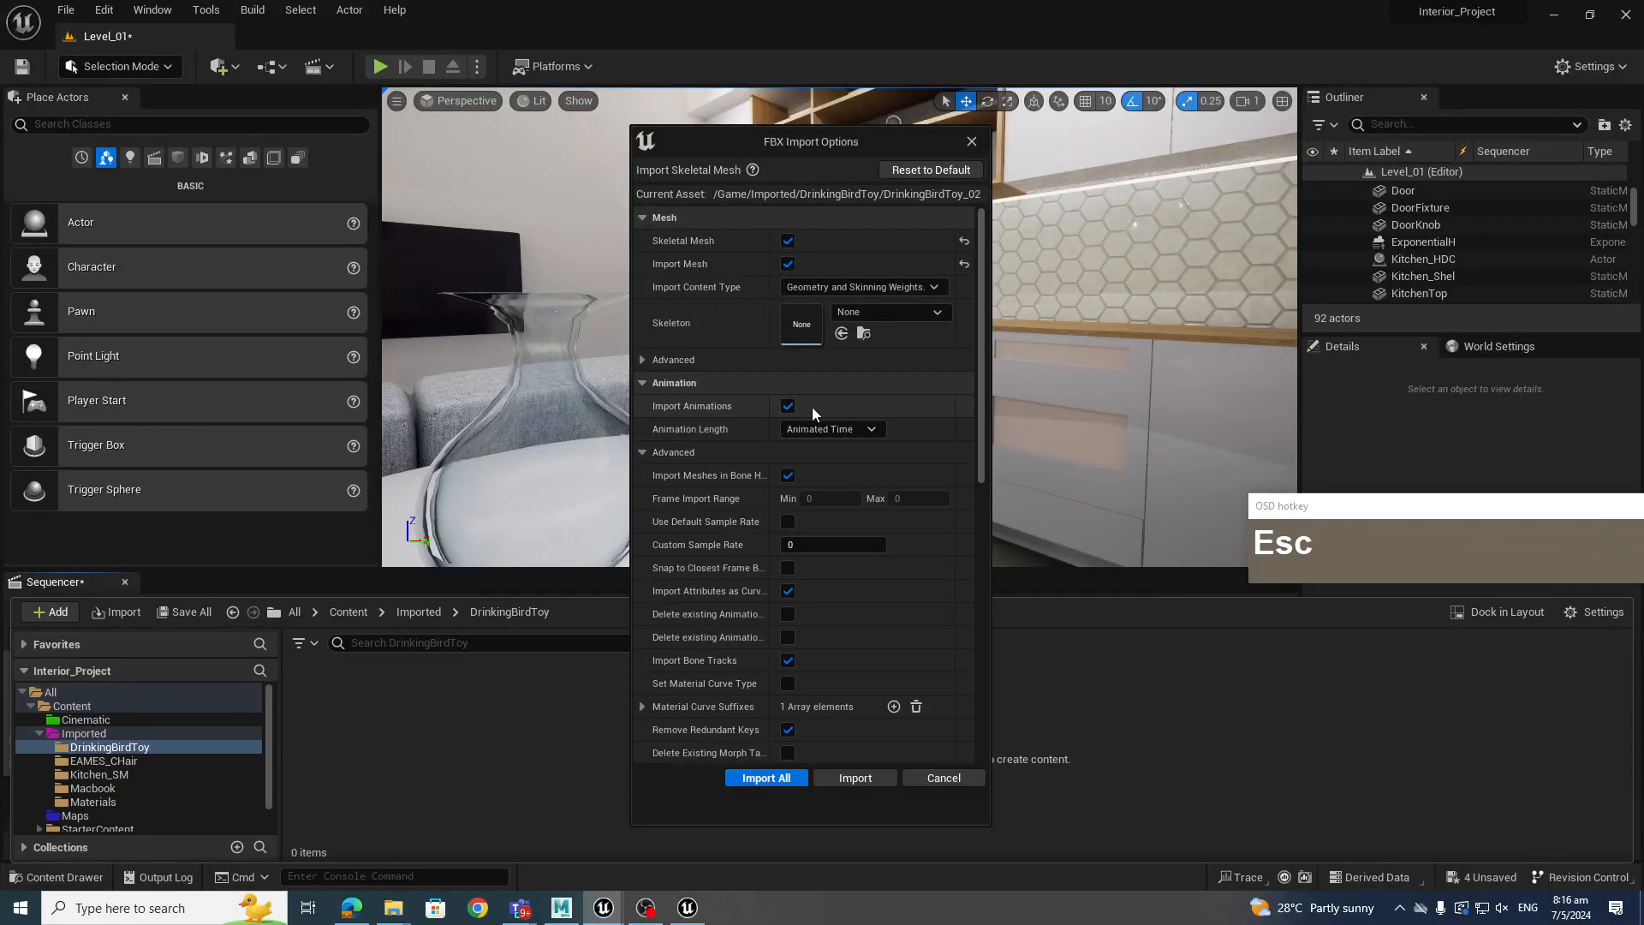
scroll(890, 387, "up", 1)
left_click_drag(981, 367, 961, 670)
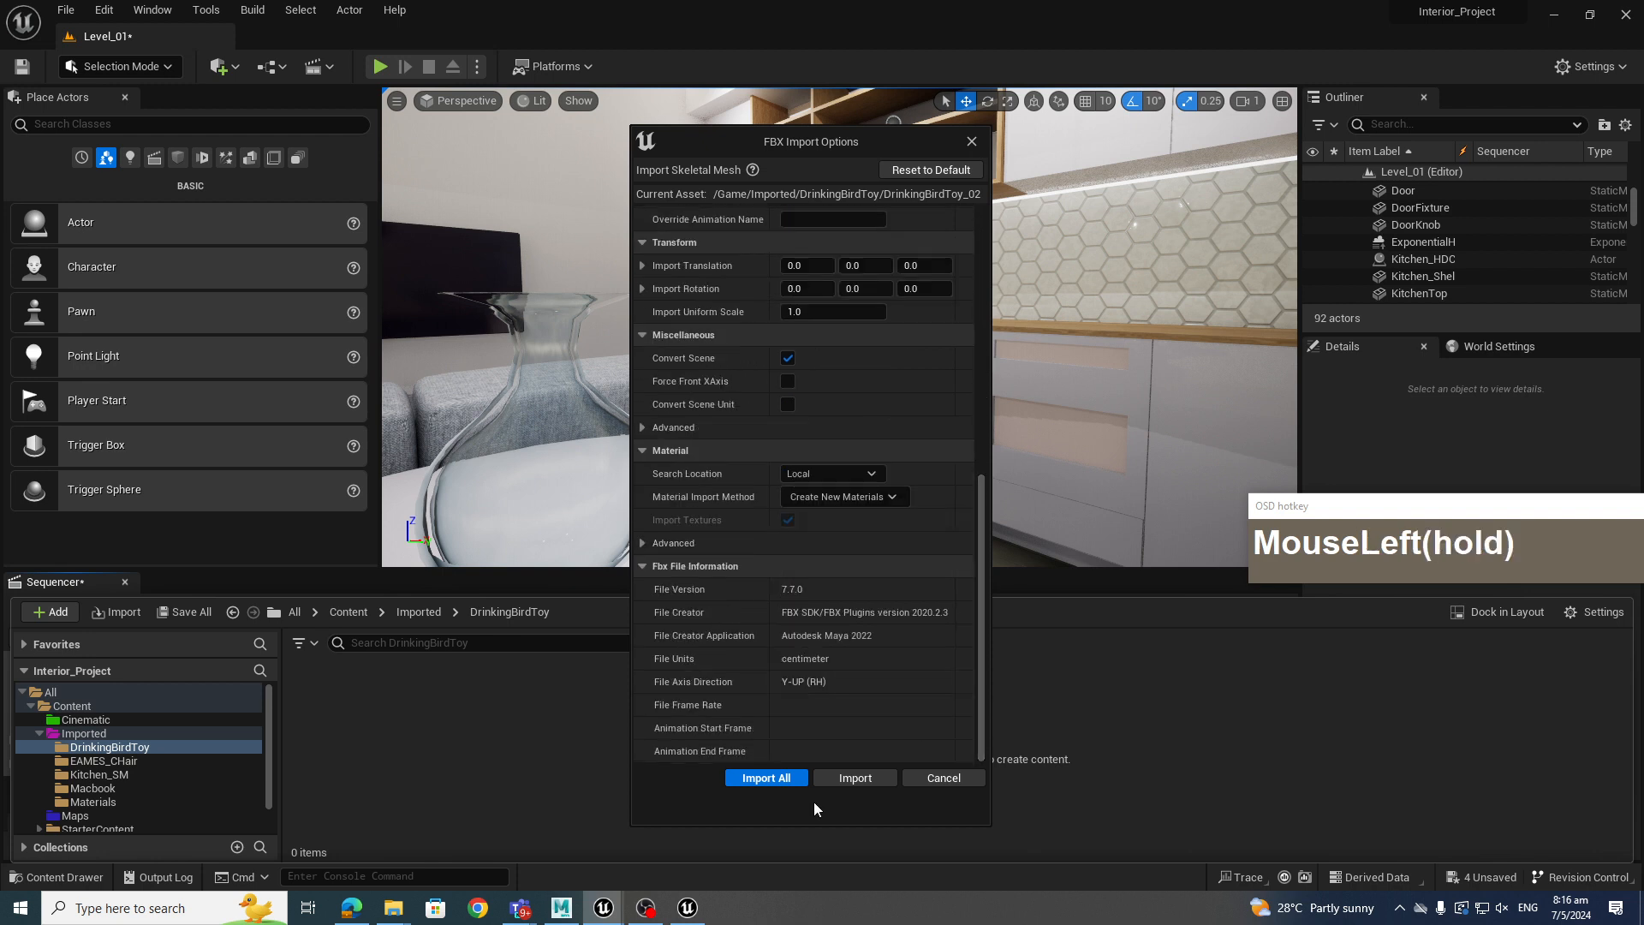
left_click(757, 776)
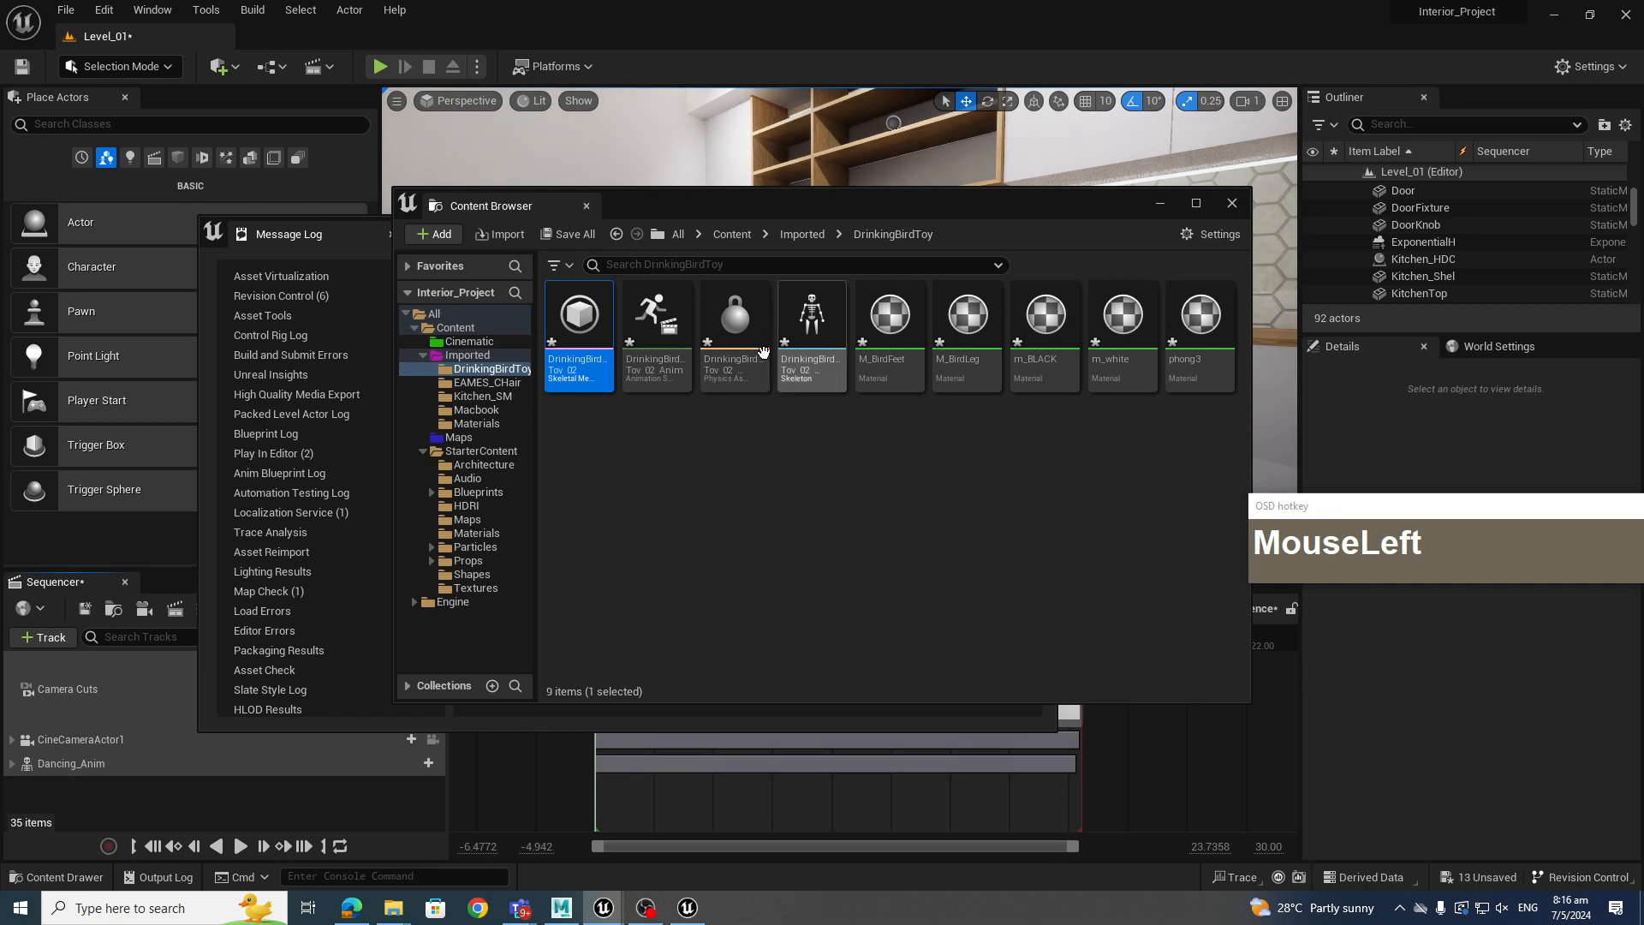
Preview the DrinkingBirdToy_02_Anim sequence from the side, then close its editor and minimize the separate Content Browser window
left_click(768, 514)
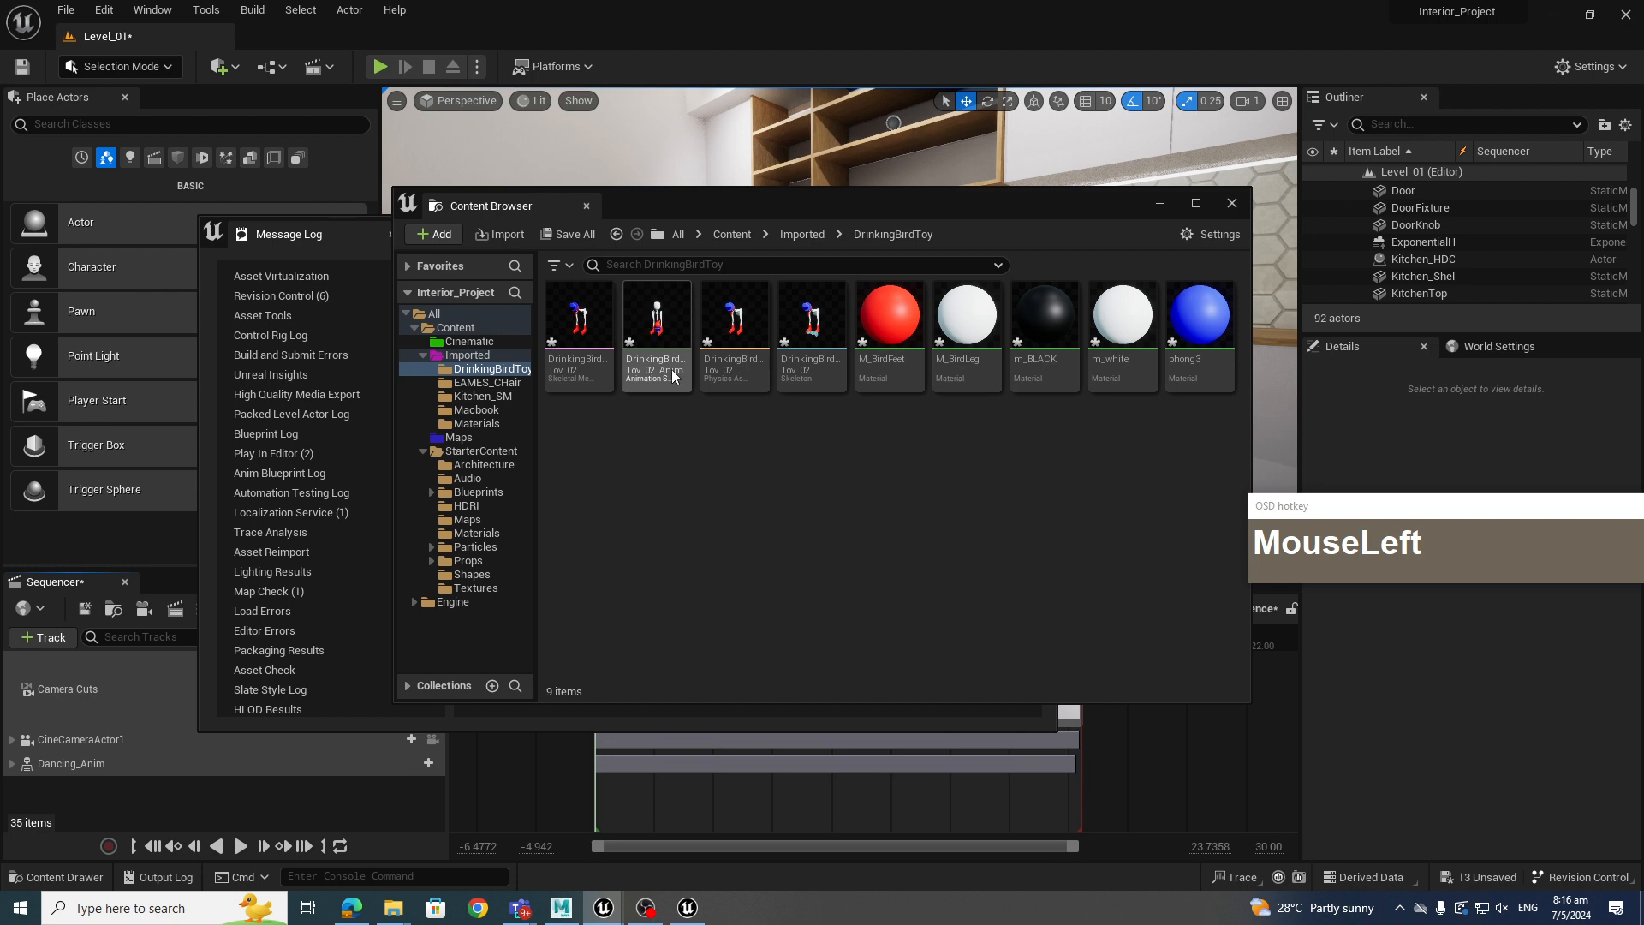
left_click(663, 341)
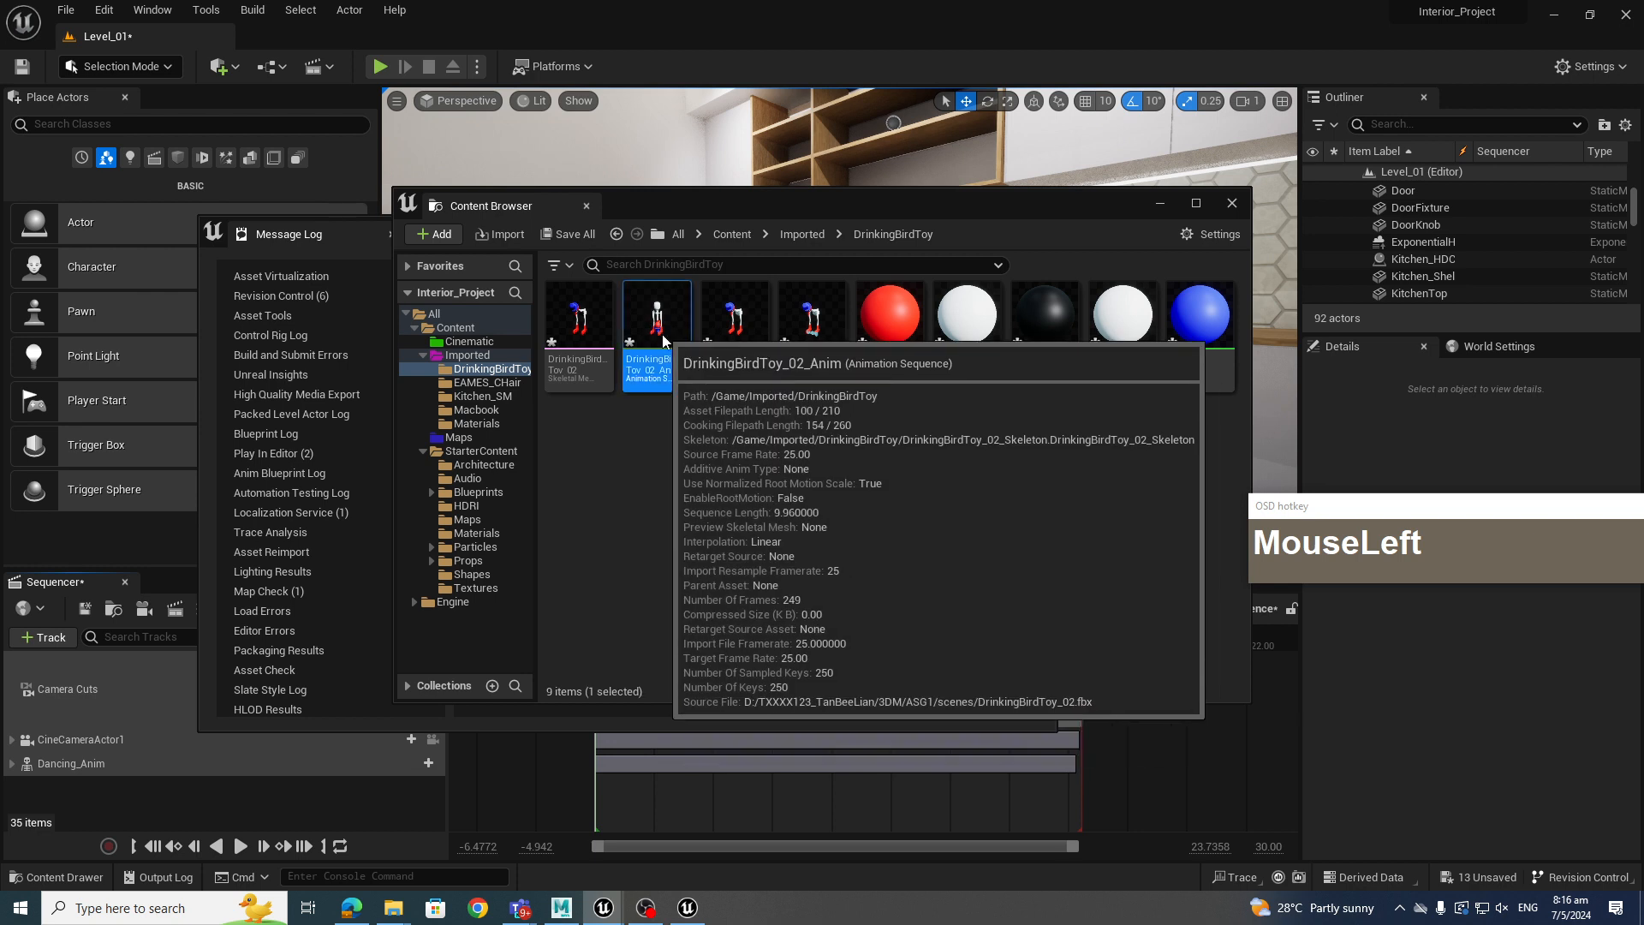
double_click(663, 341)
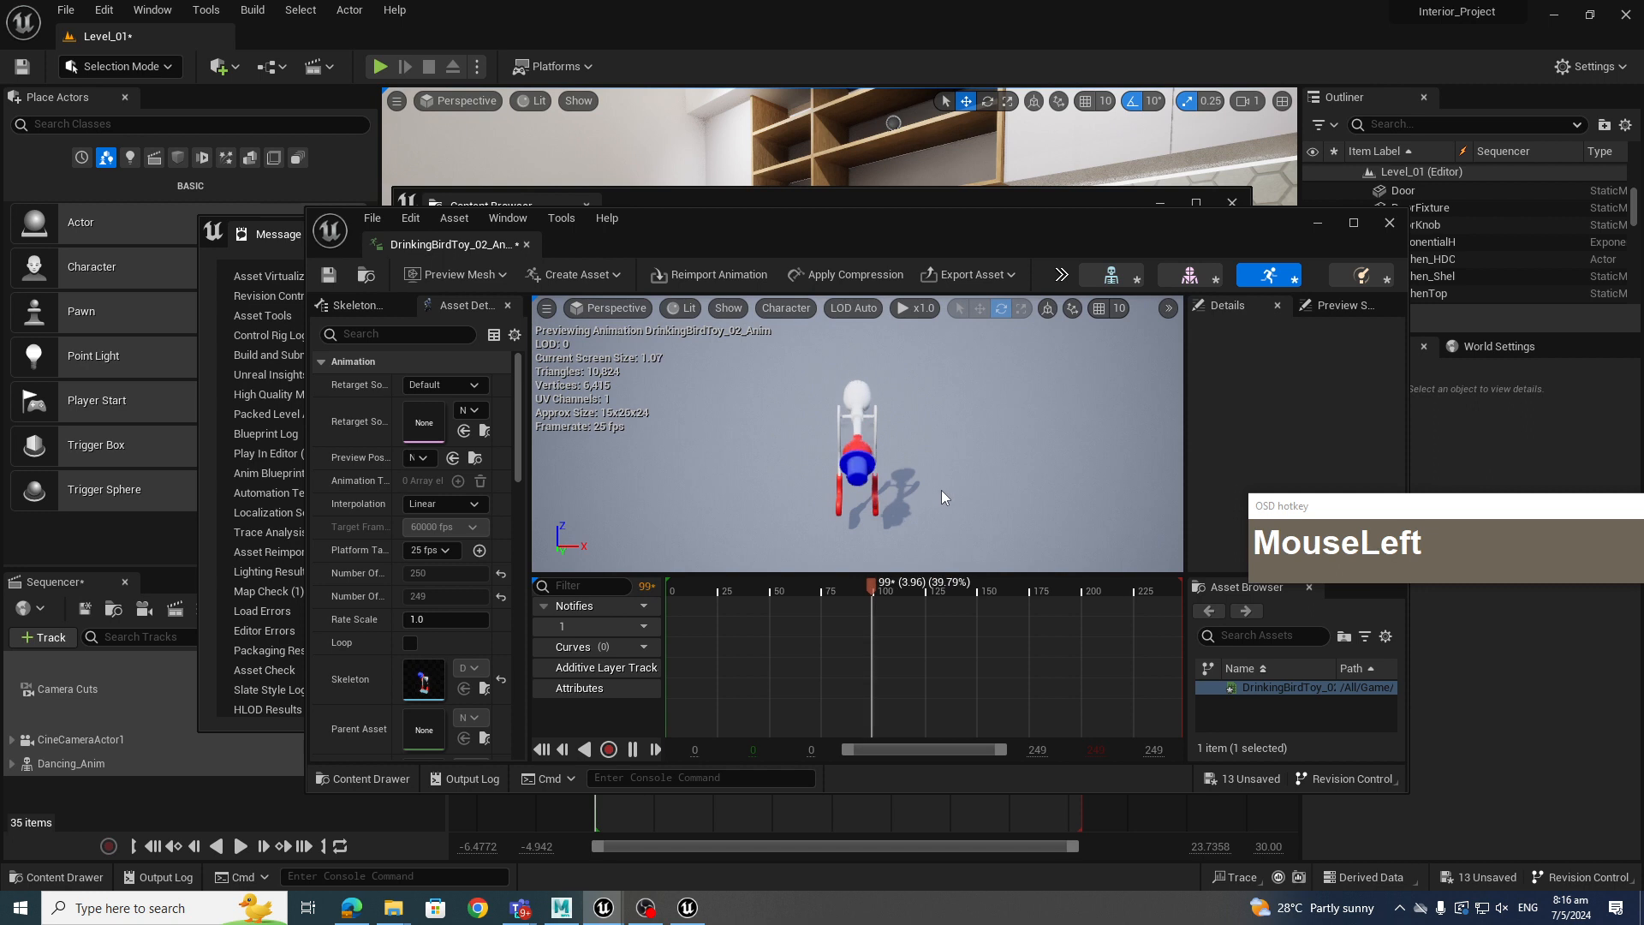
left_click_drag(941, 497, 1077, 512, "alt")
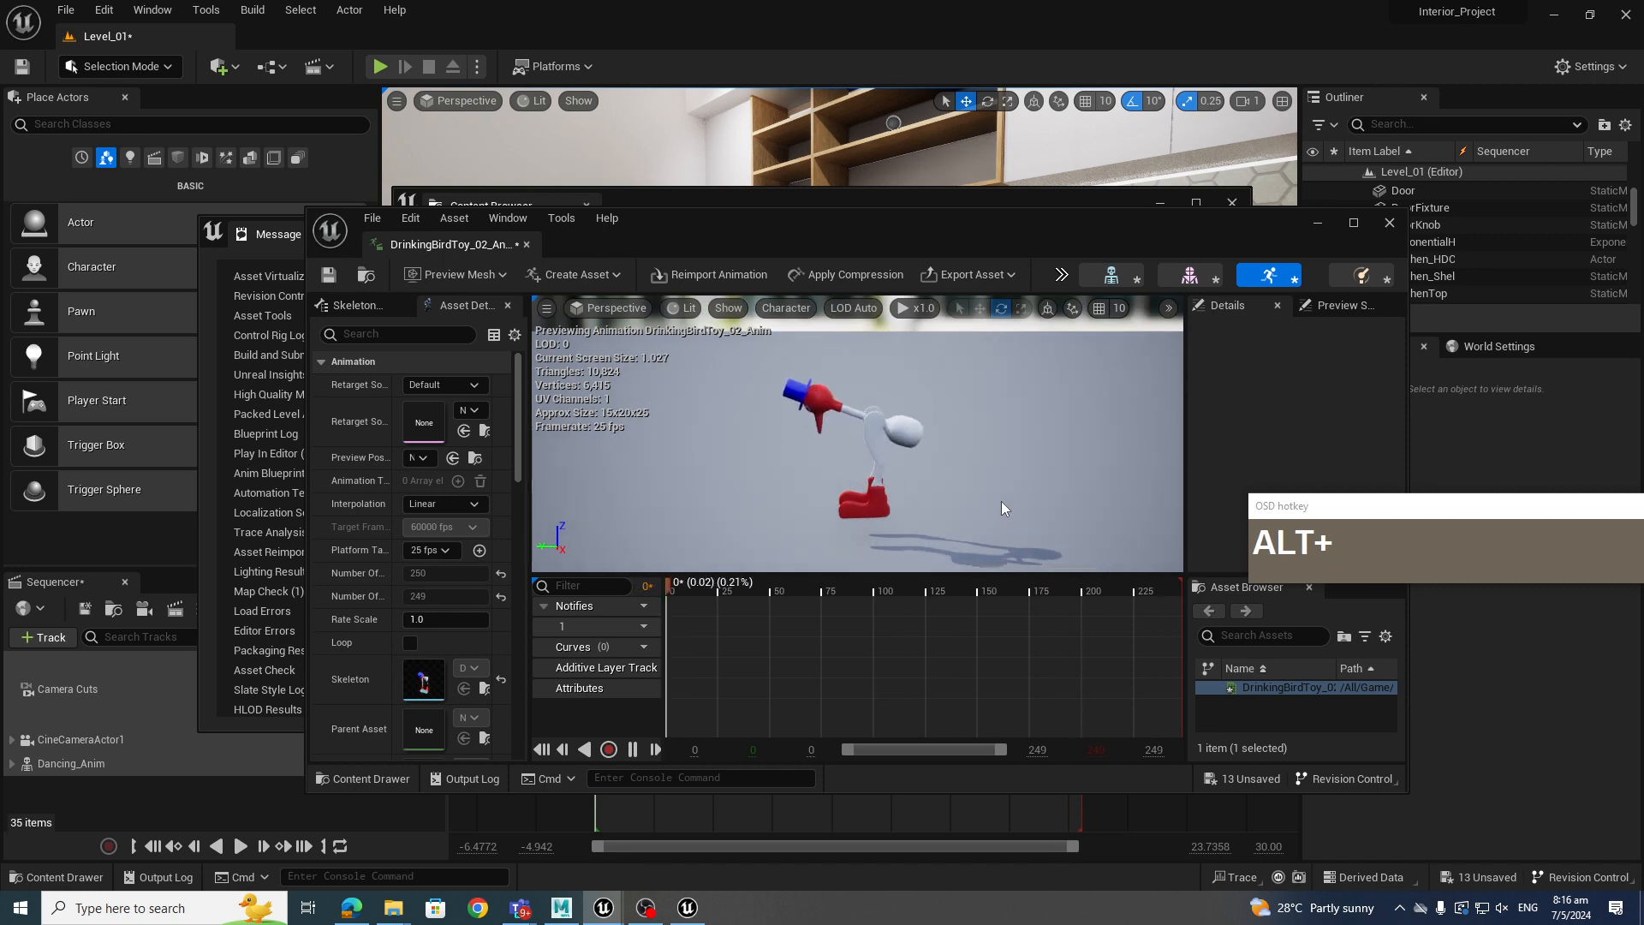
left_click(1389, 225)
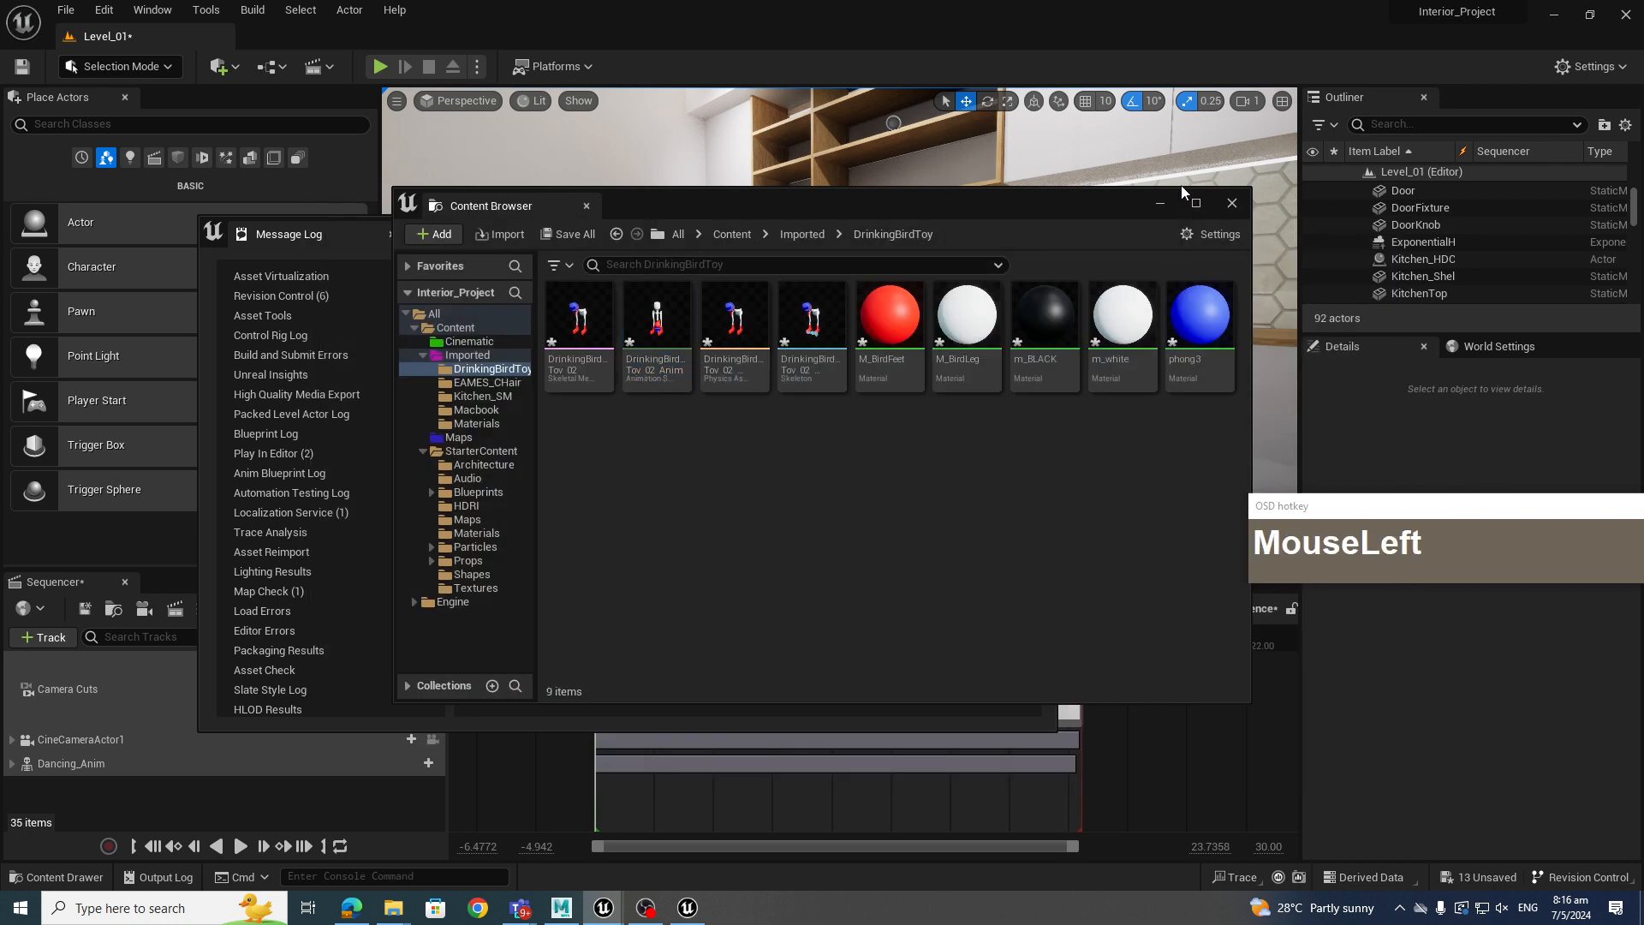
left_click(1160, 203)
Switch to Maya and scrub through the drinking bird's timeline to frame 241, checking its motion from several angles
left_click(561, 907)
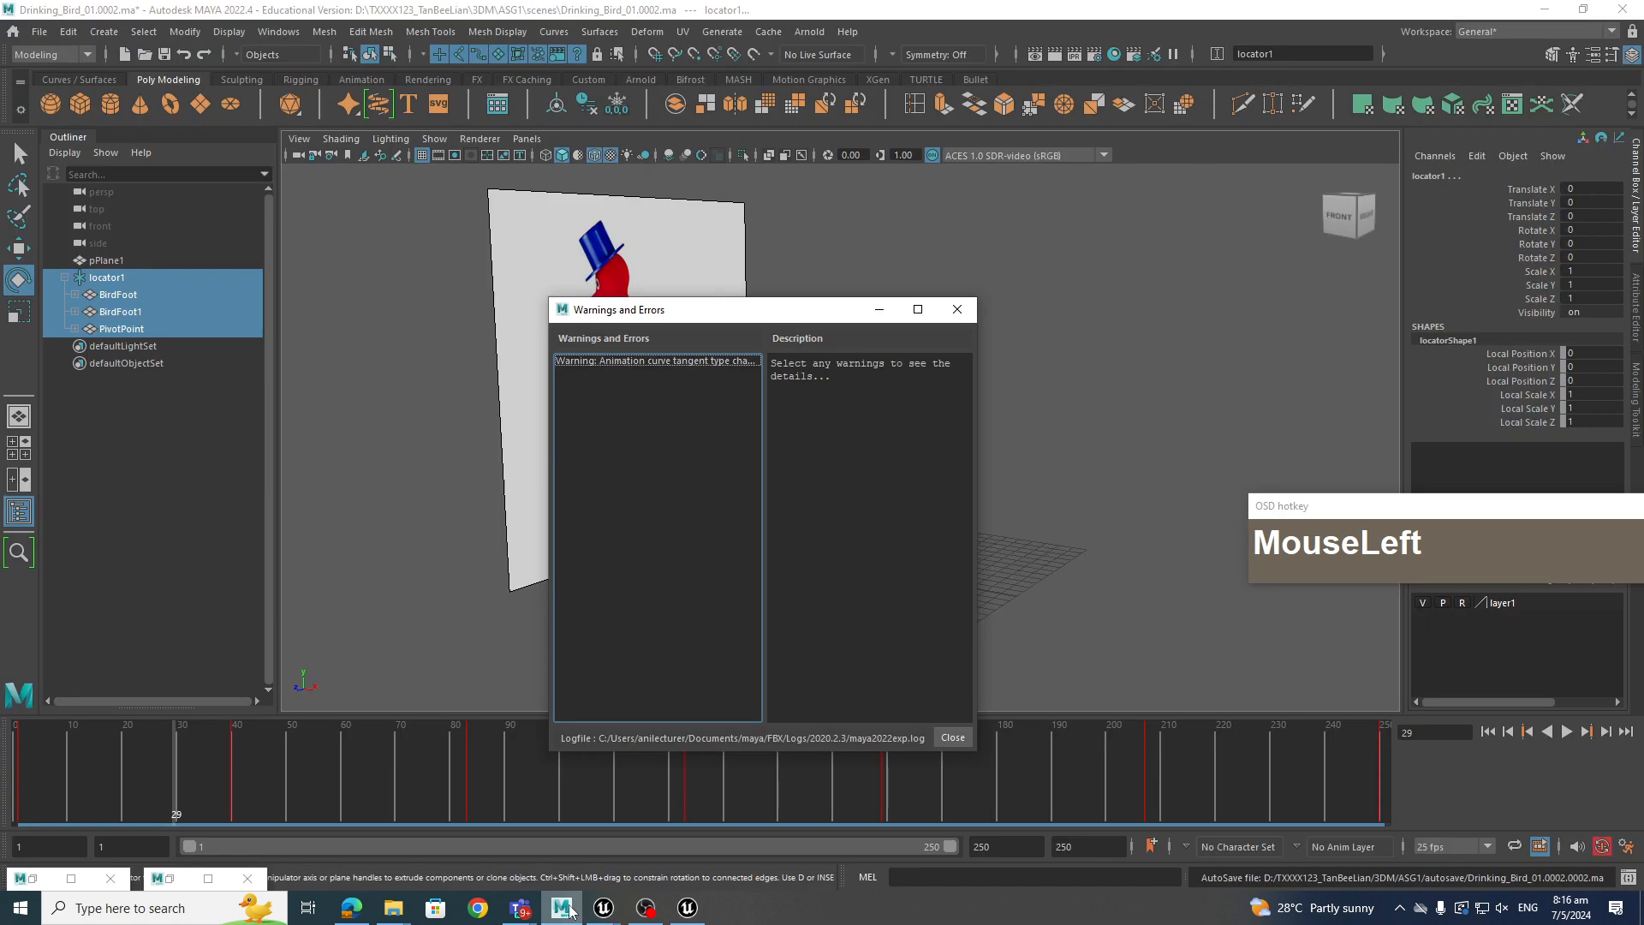
left_click(254, 695)
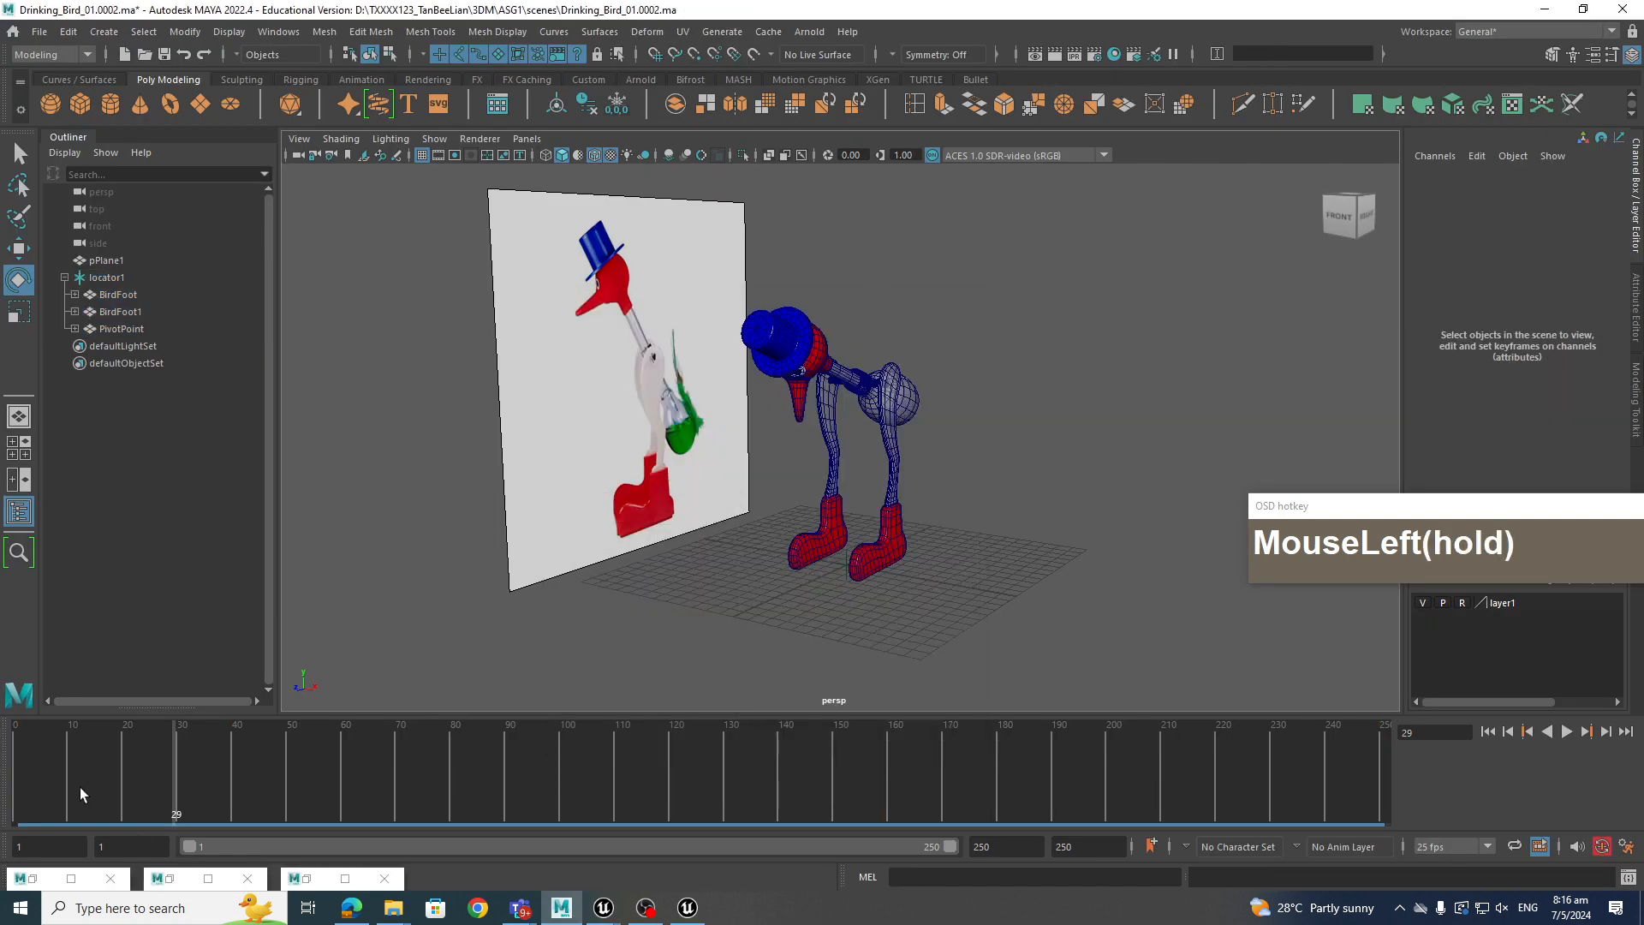
left_click_drag(80, 788, 1338, 846)
scroll(982, 664, "up", 3)
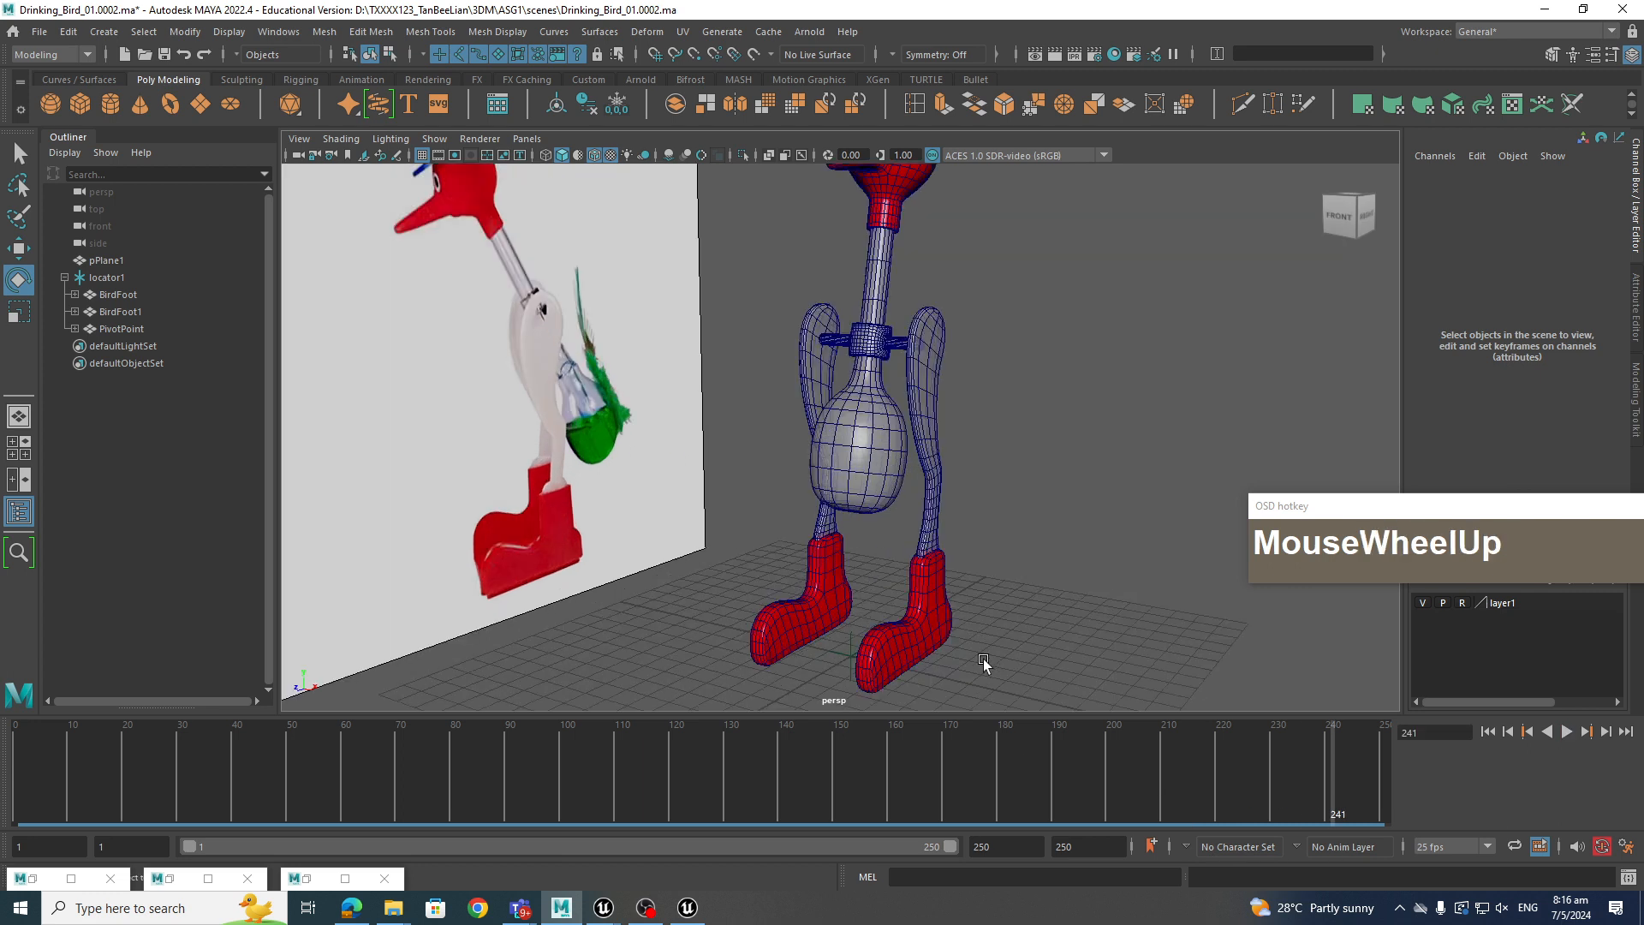
left_click_drag(983, 665, 795, 585, "alt")
scroll(829, 682, "down", 3)
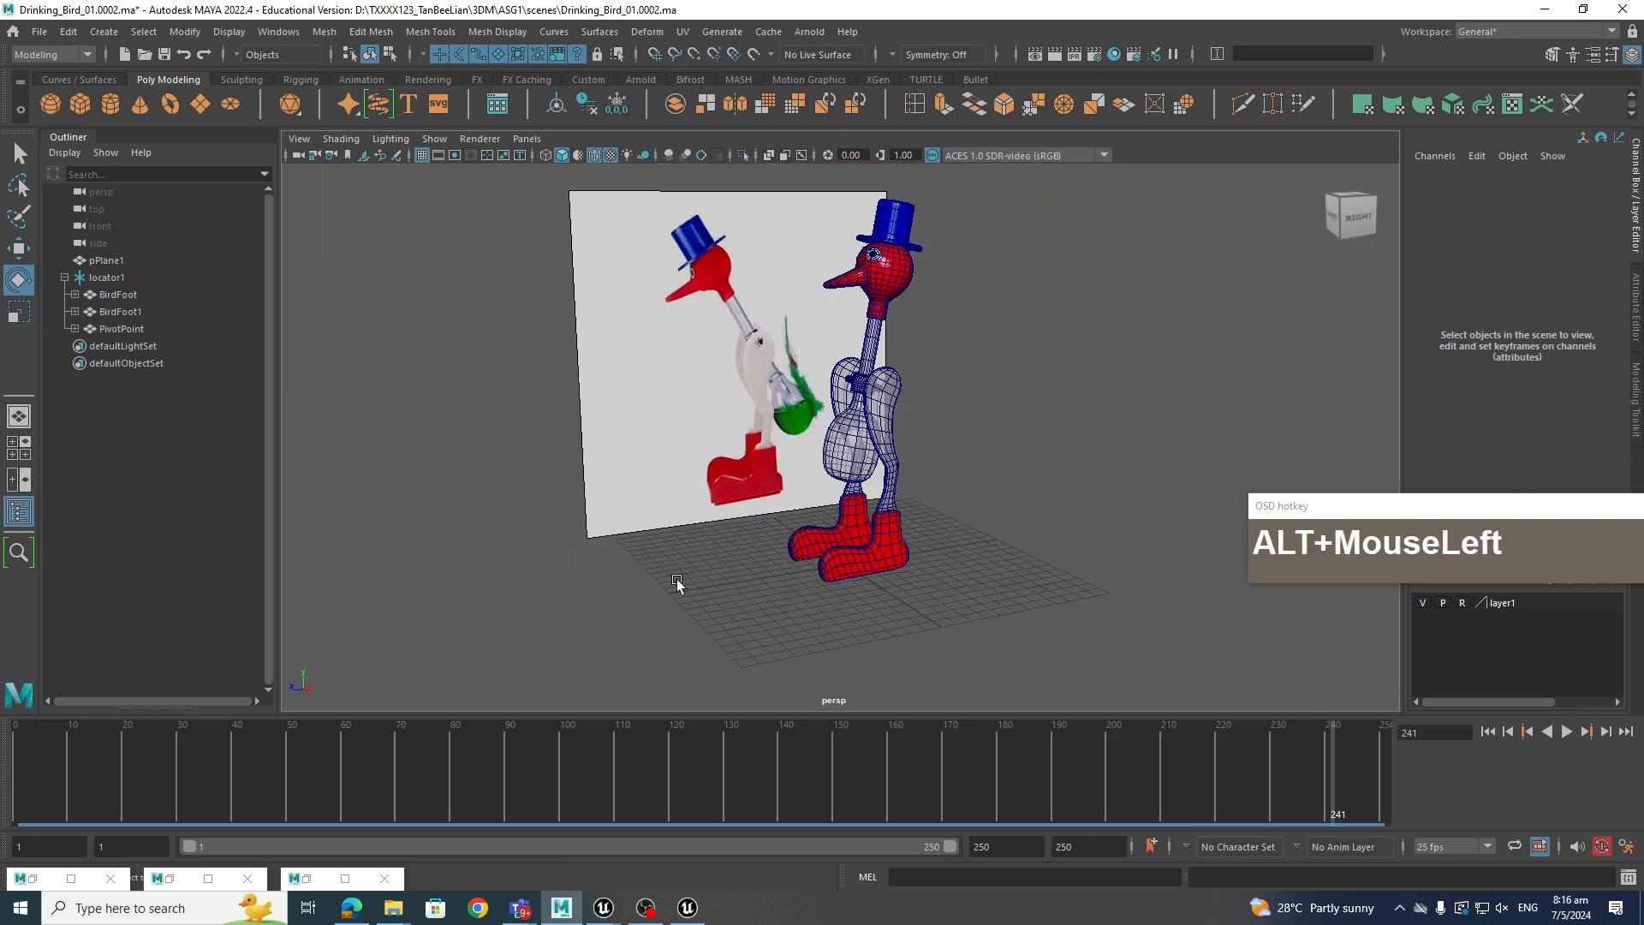
Return to Interior_Project in Unreal Editor, minimize the Message Log, and inspect the imported assets in the DrinkingBirdToy folder
left_click(687, 908)
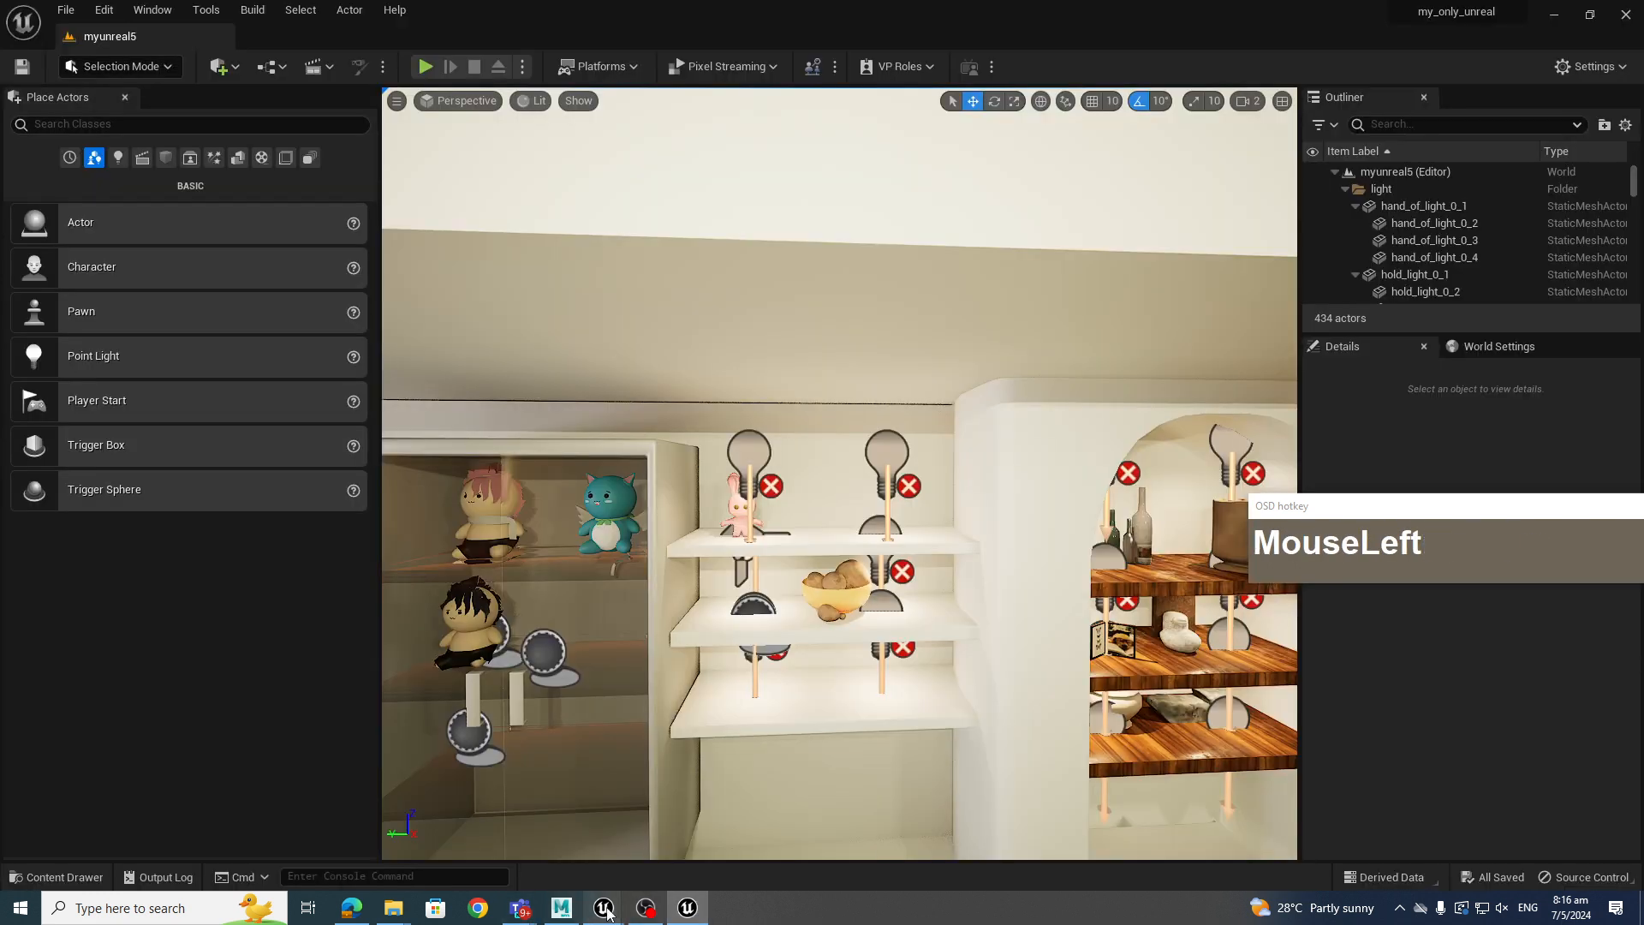
mouse_move(605, 909)
left_click(612, 822)
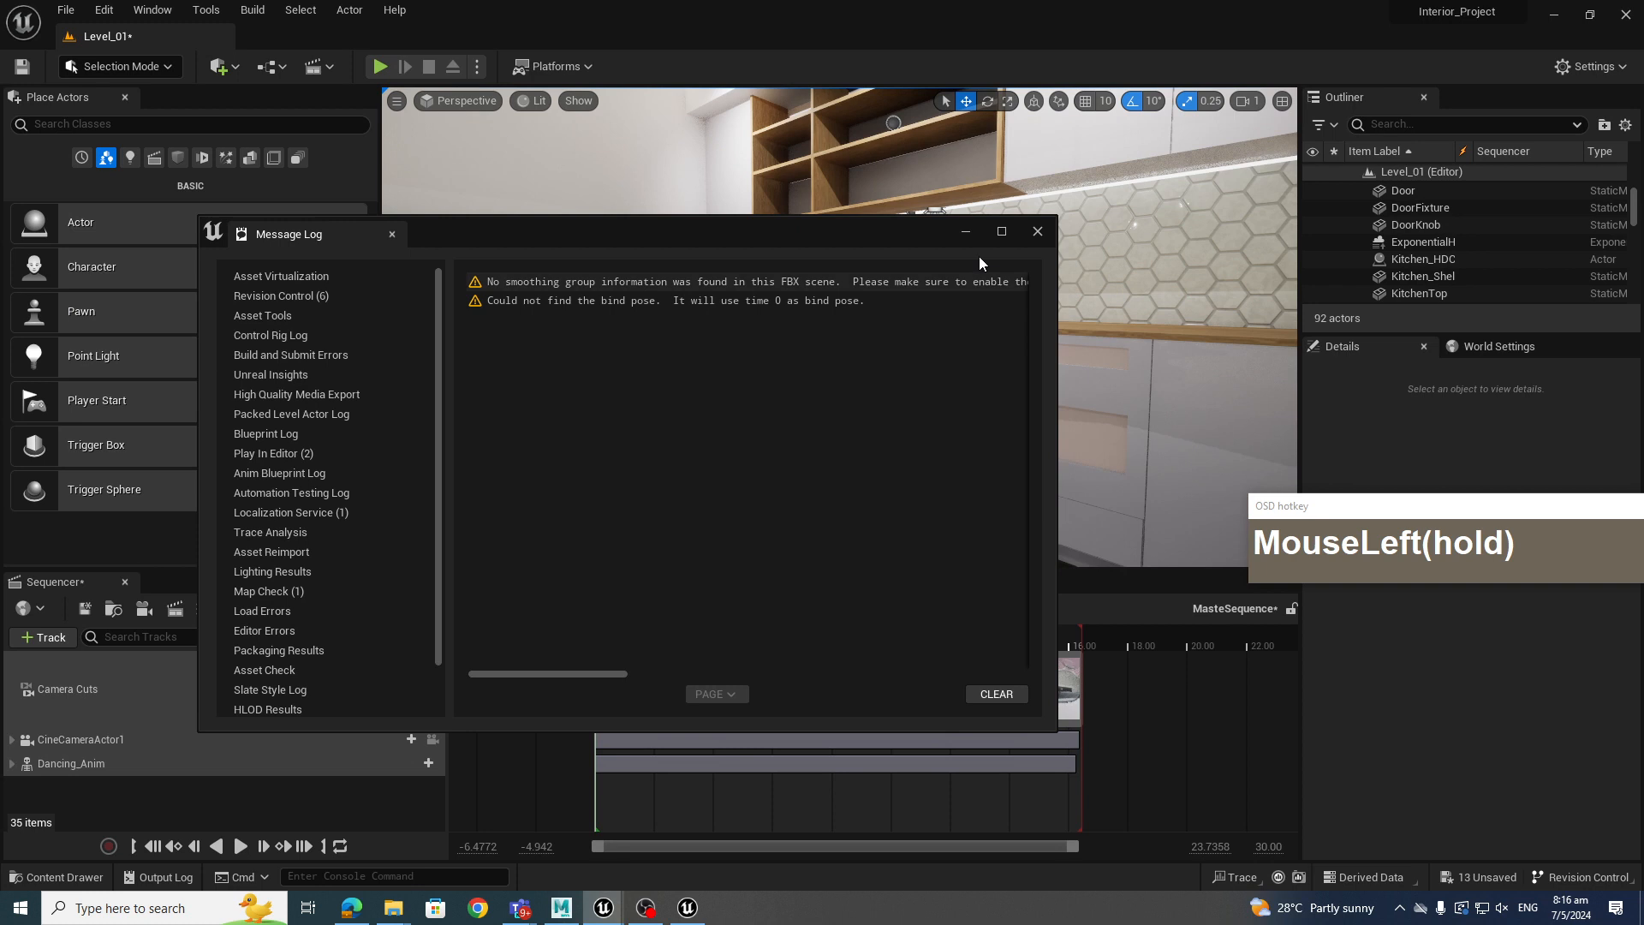
left_click(965, 231)
left_click(695, 672)
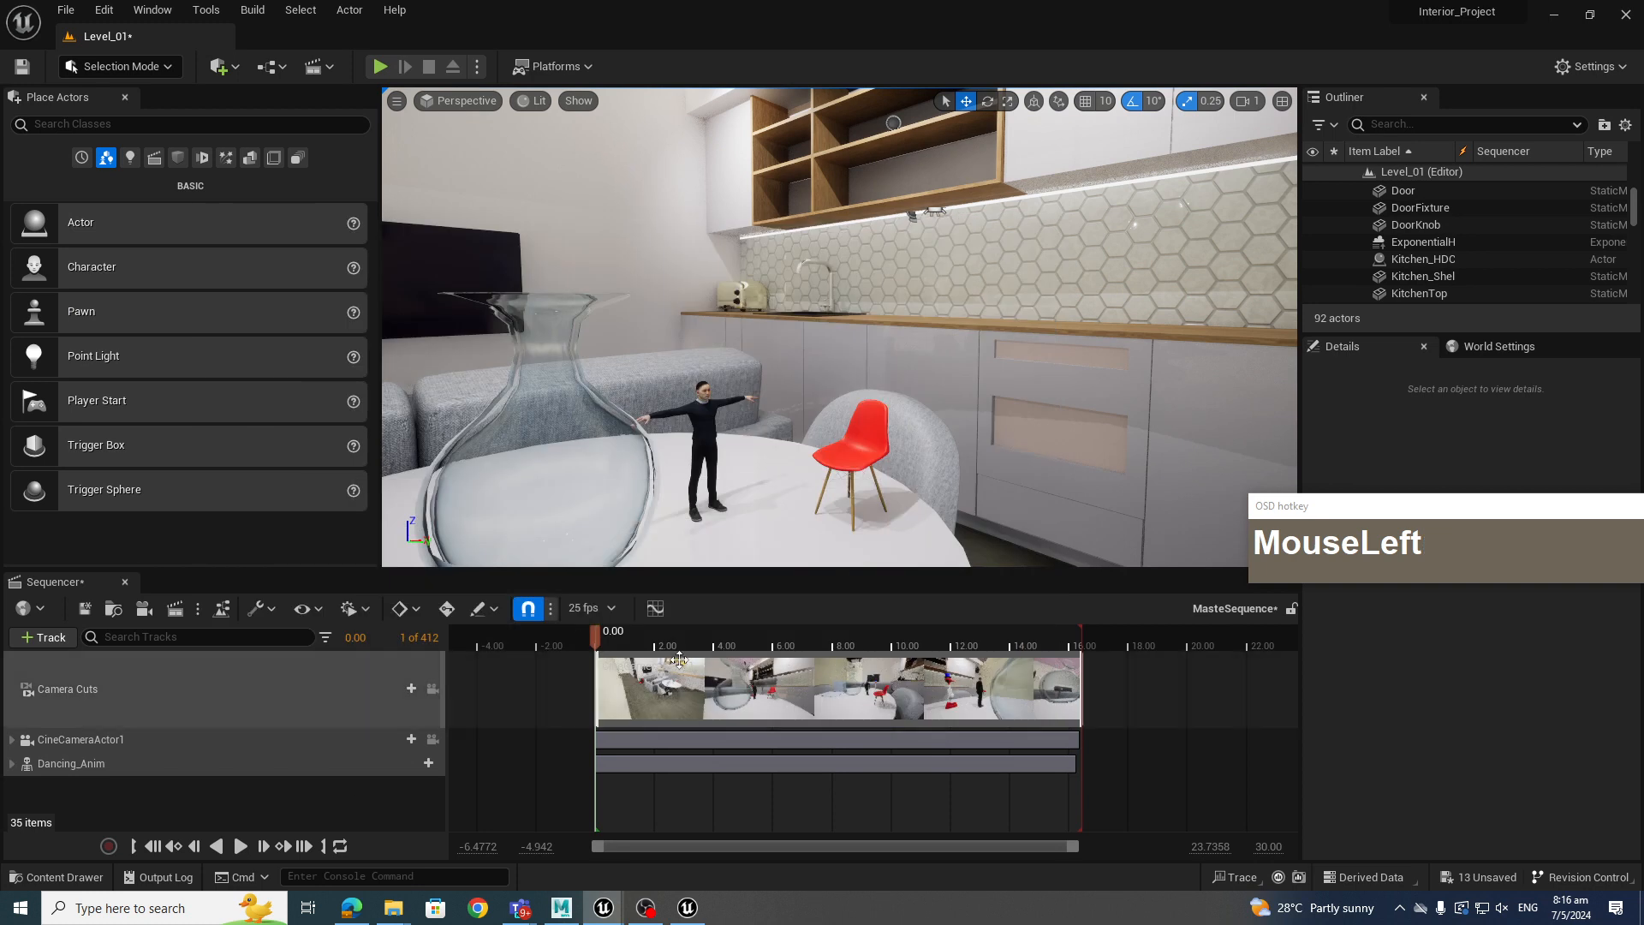
key("ctrl+space")
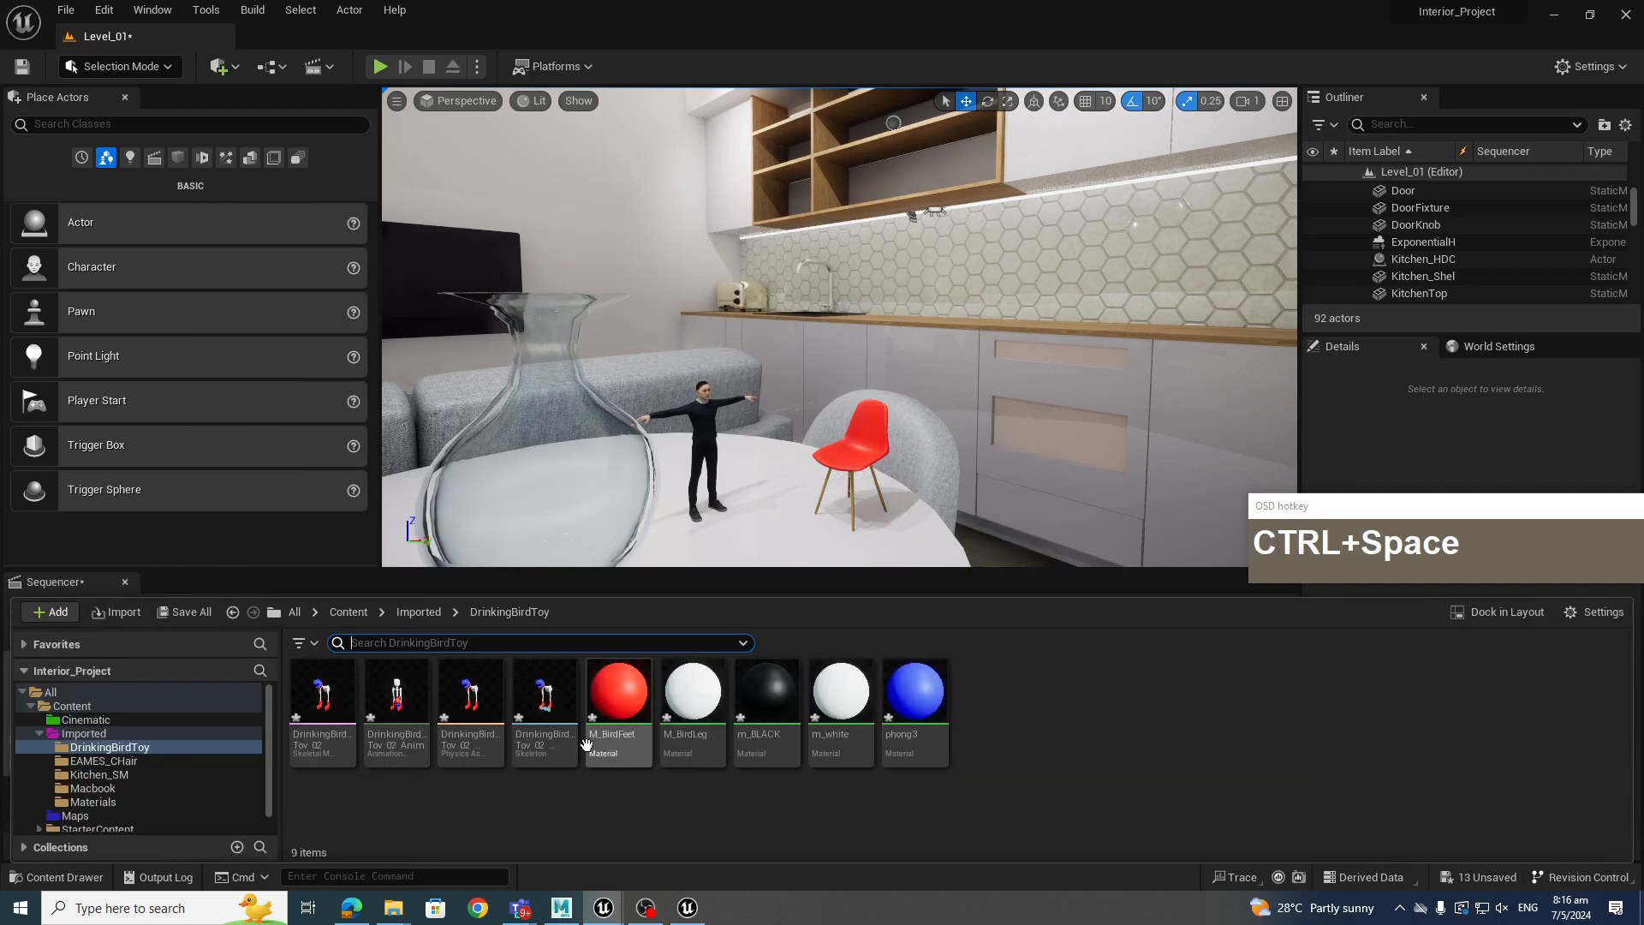
mouse_move(497, 710)
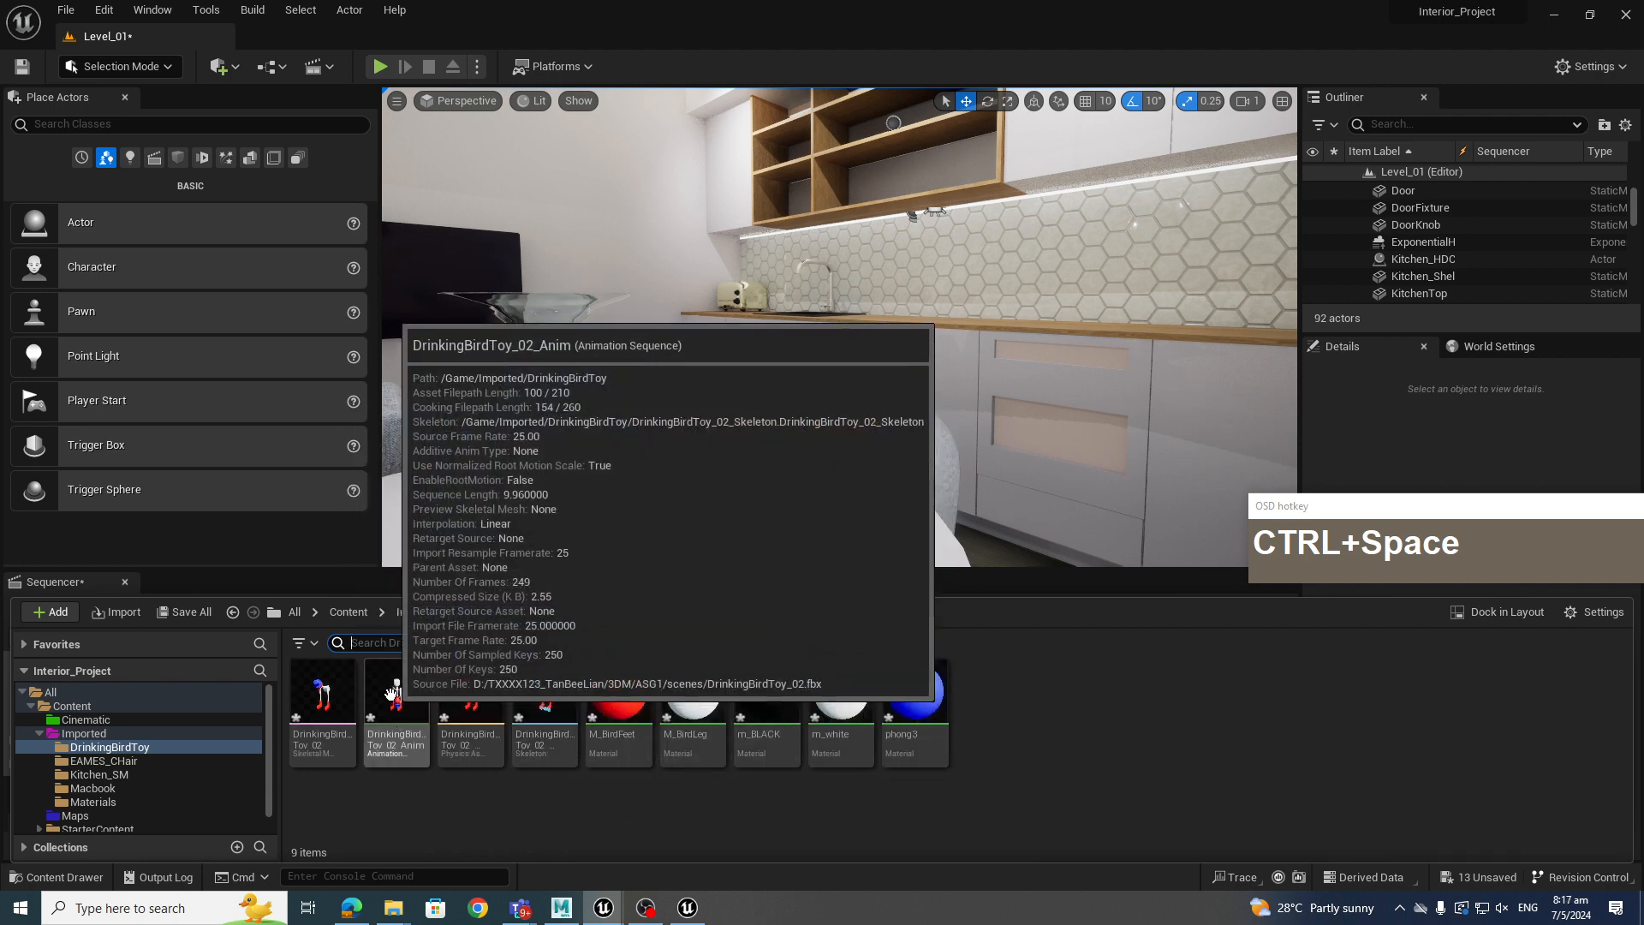
mouse_move(508, 751)
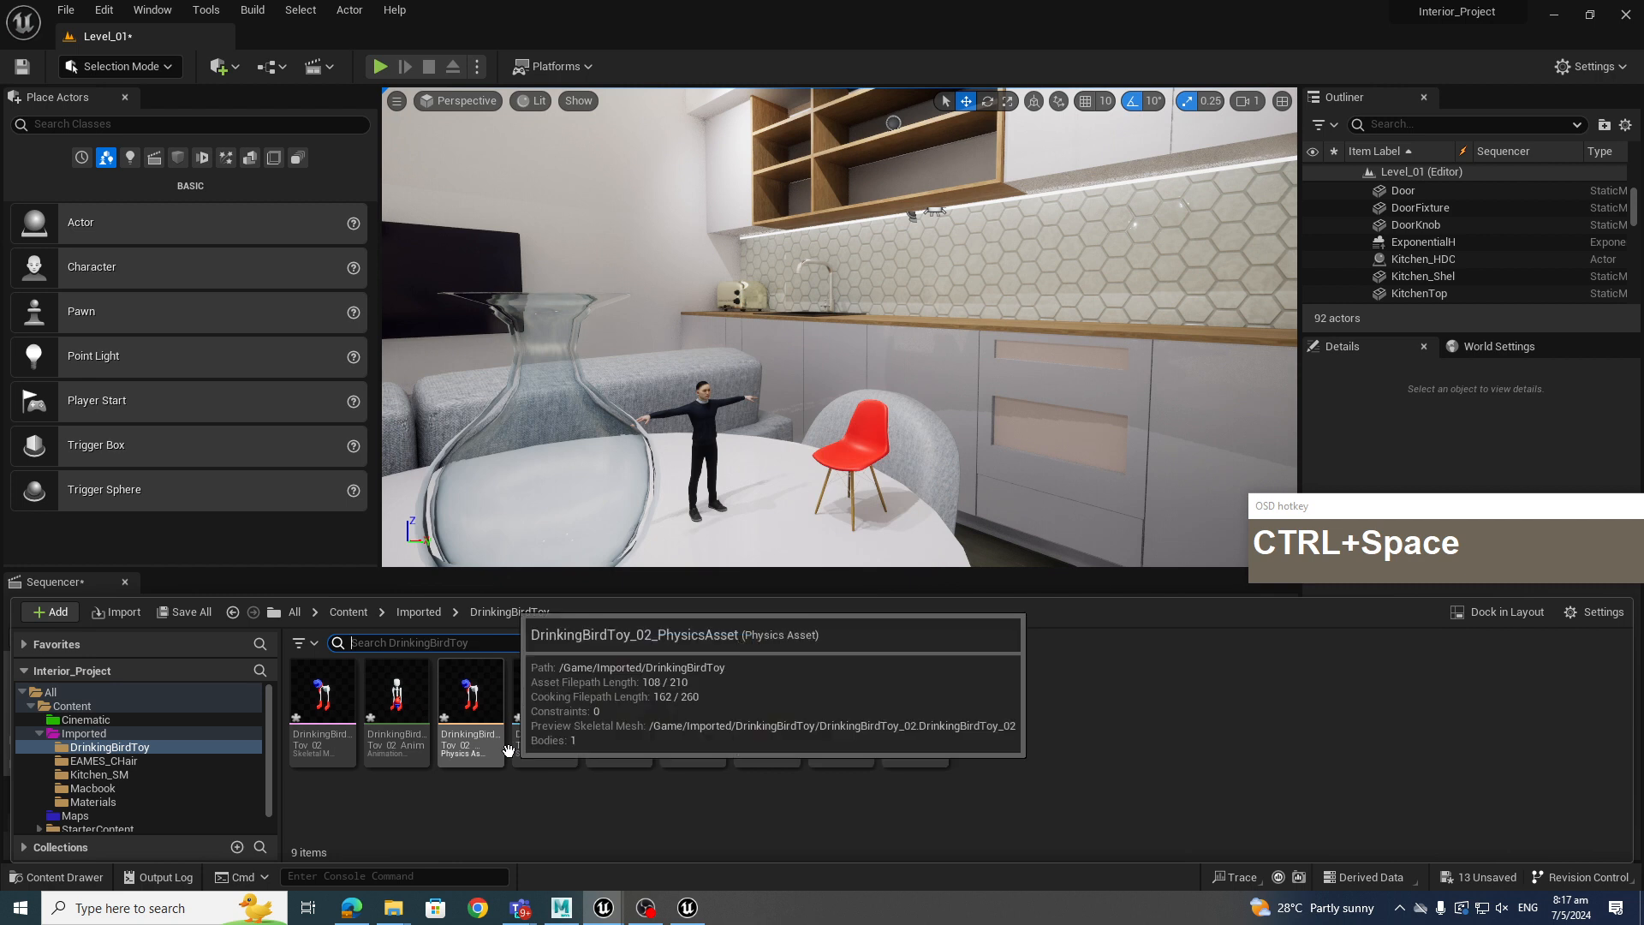
Switch to Maya, return the timeline to frame 1, and select the bird's PivotPoint body
left_click(573, 911)
left_click_drag(137, 776, 1, 786)
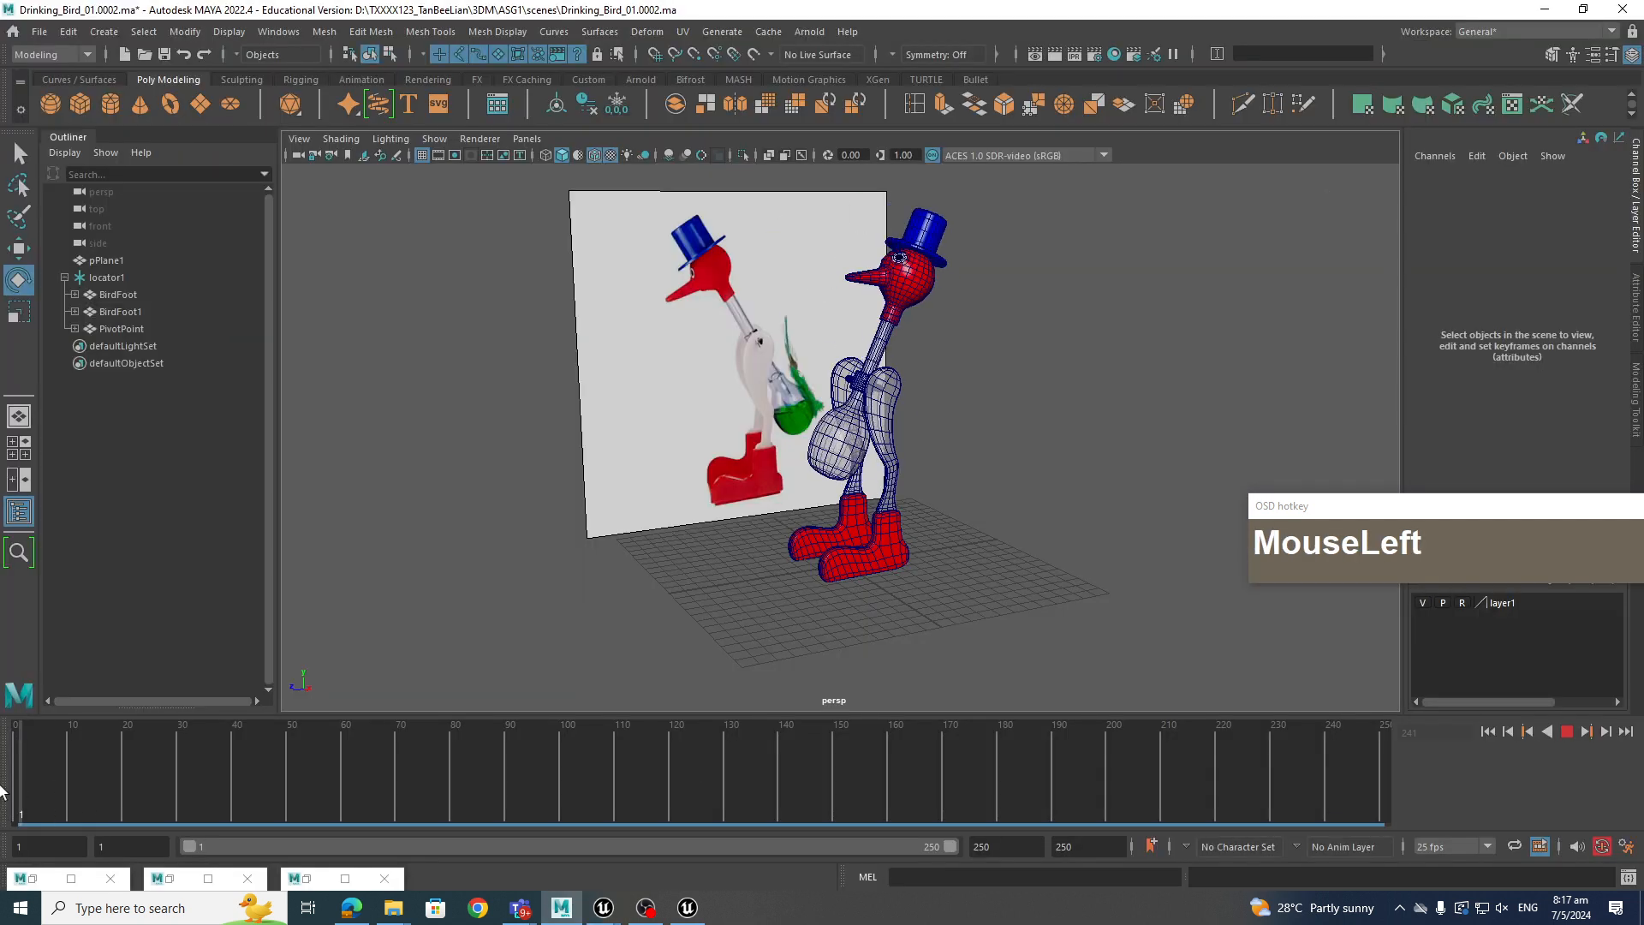
left_click(856, 385)
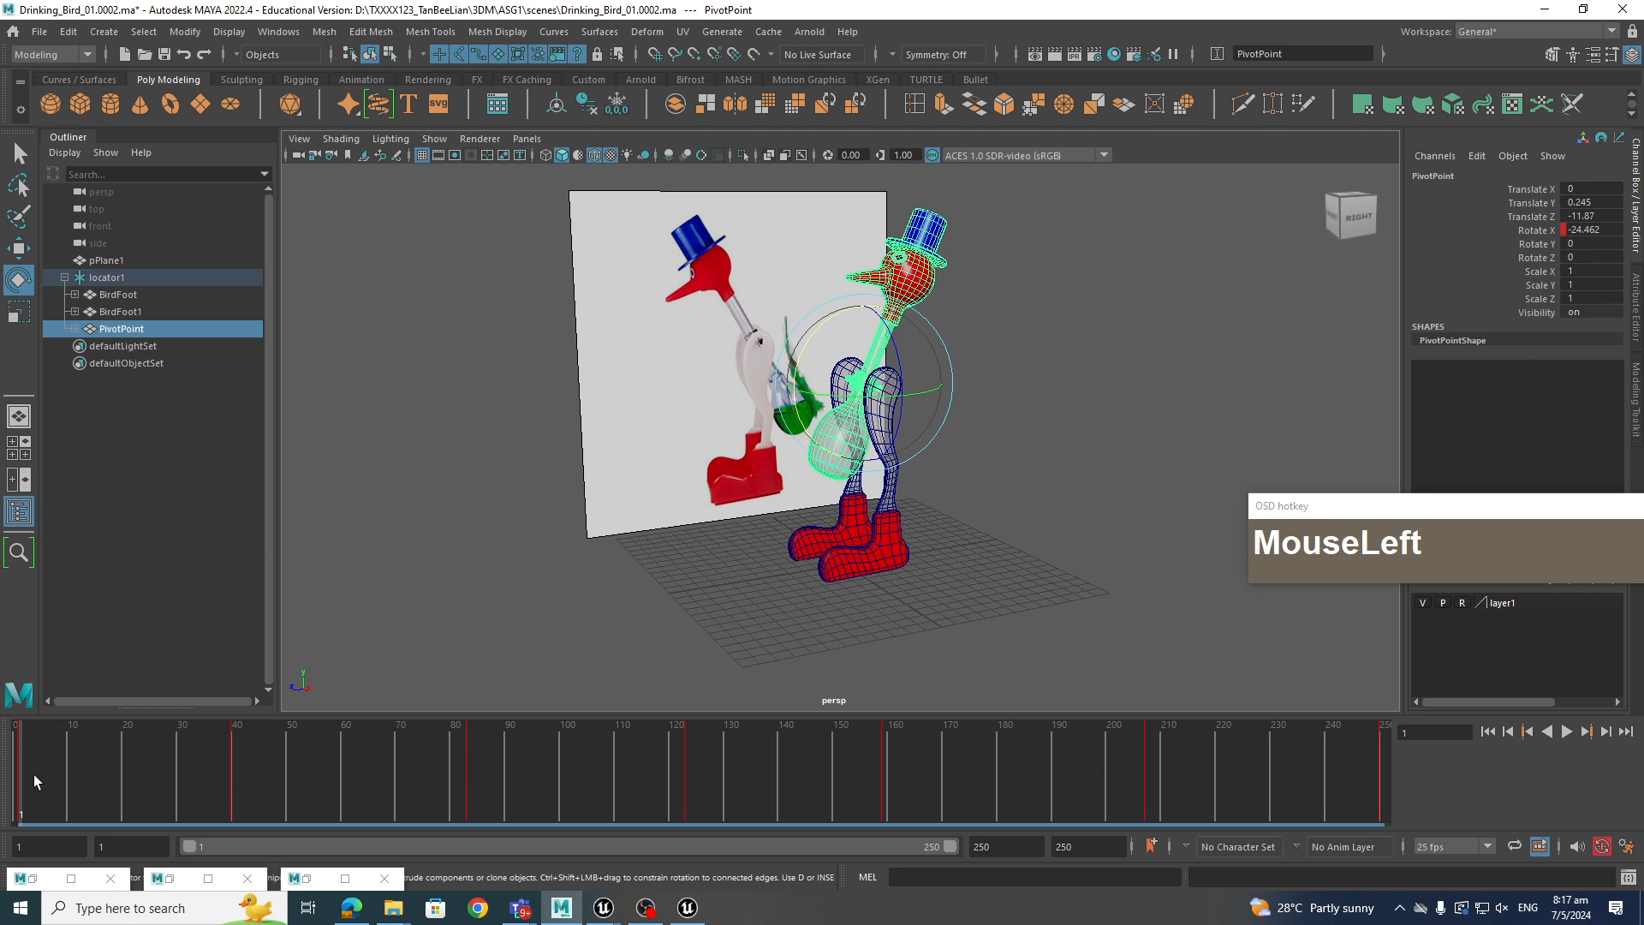
left_click_drag(19, 775, 1387, 775, "shift")
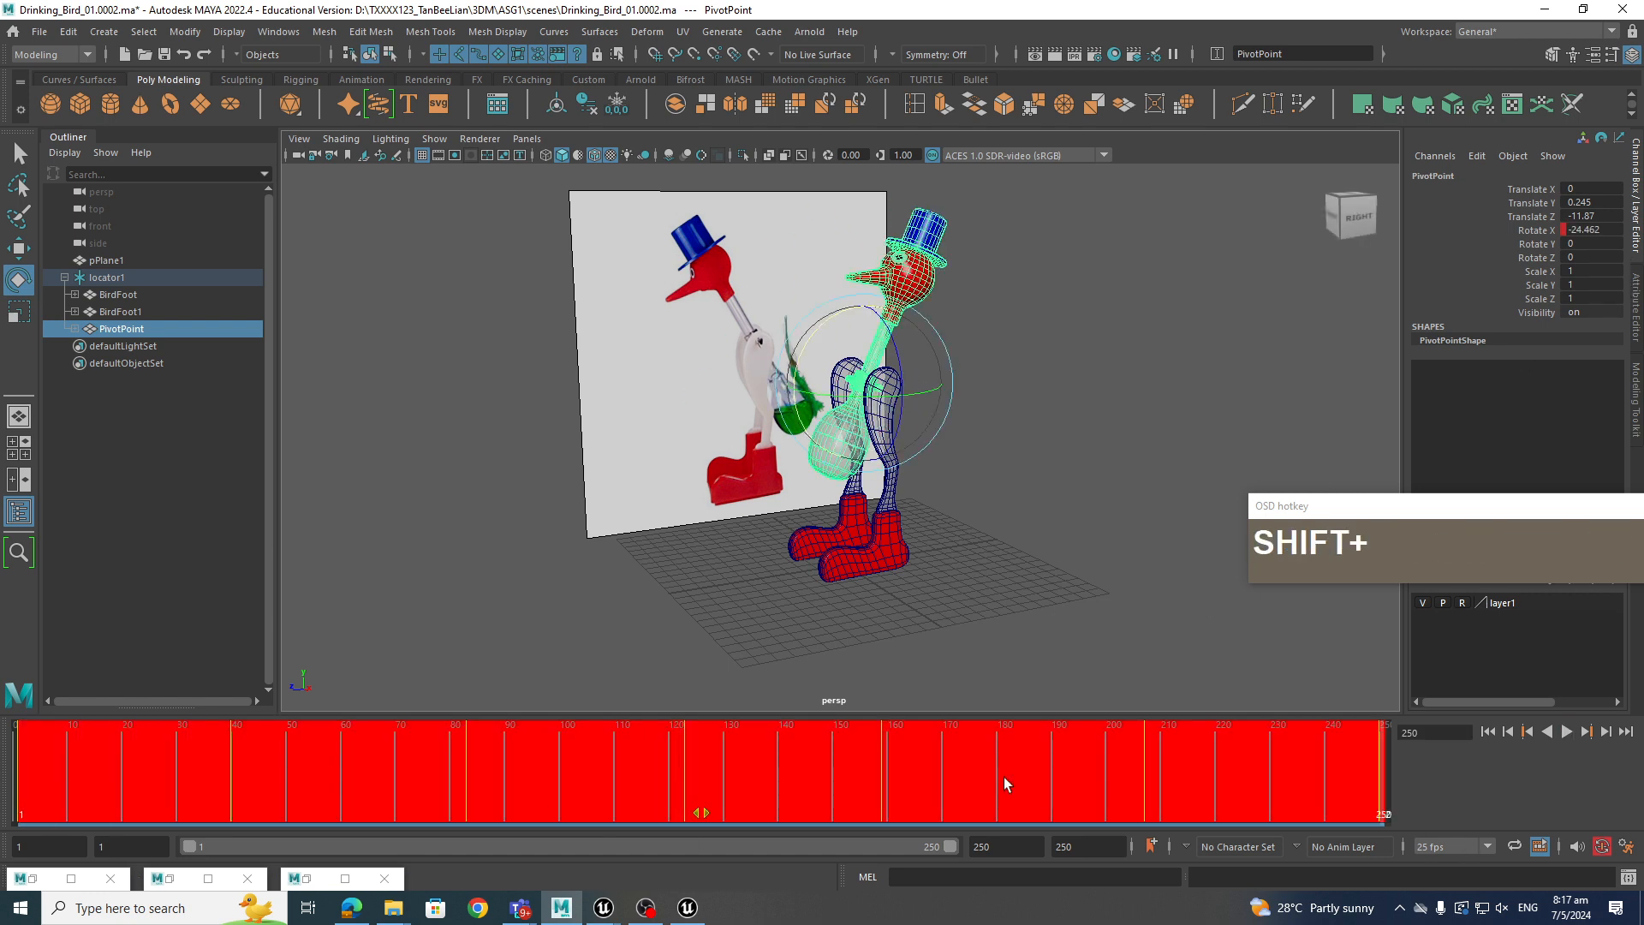
key("shift+Delete")
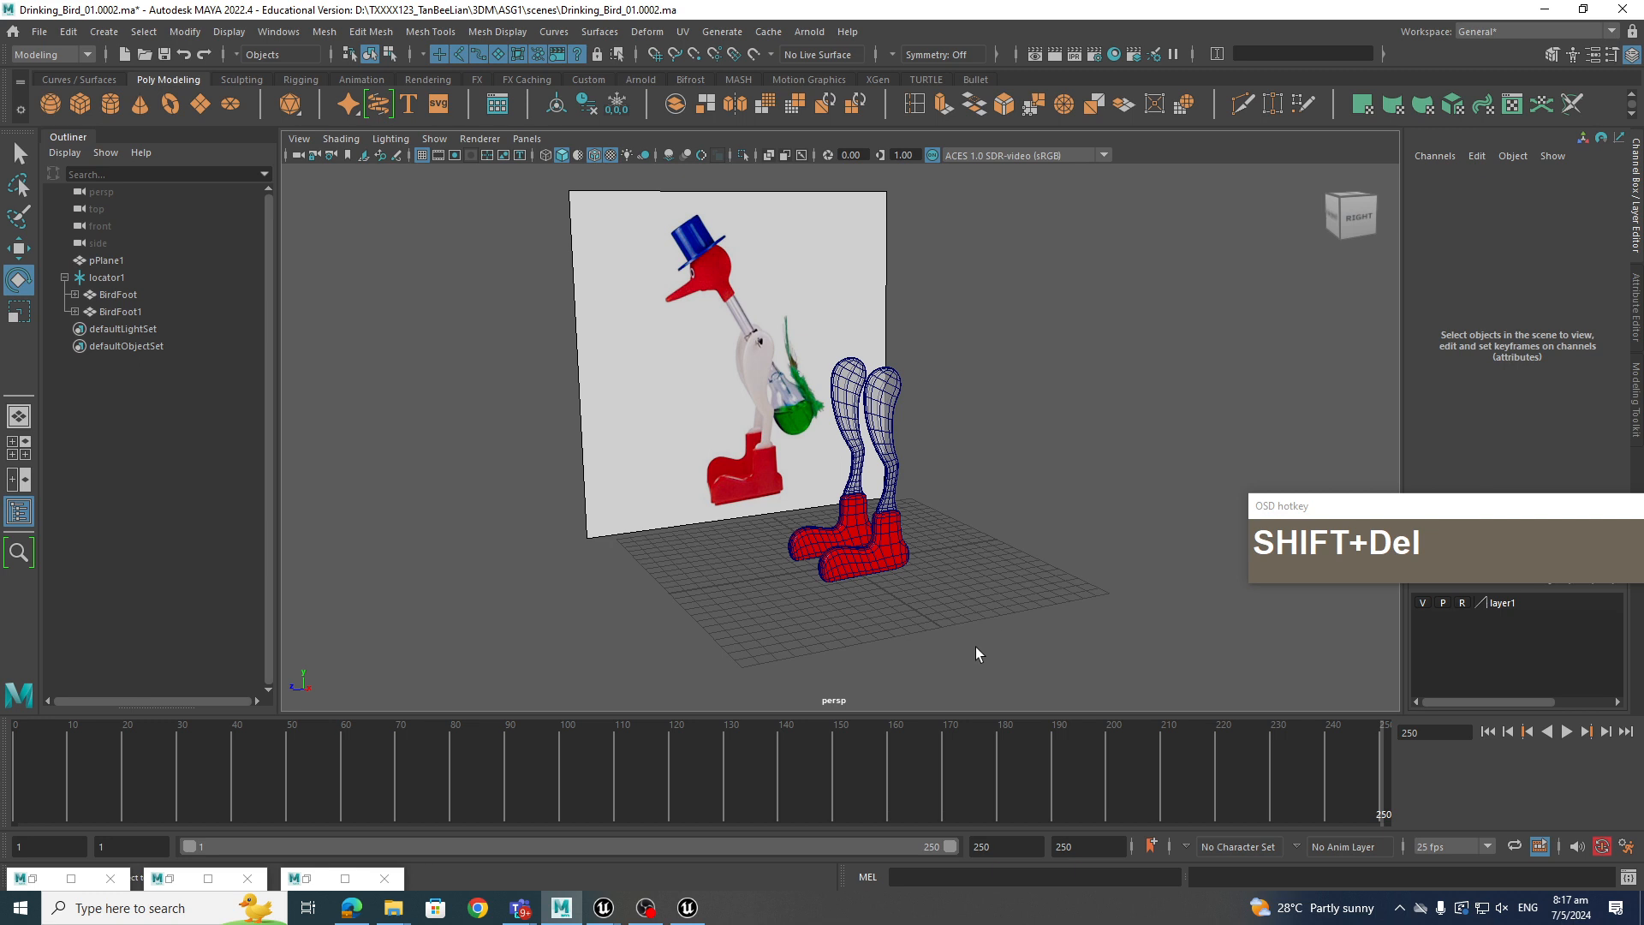
key("ctrl+z")
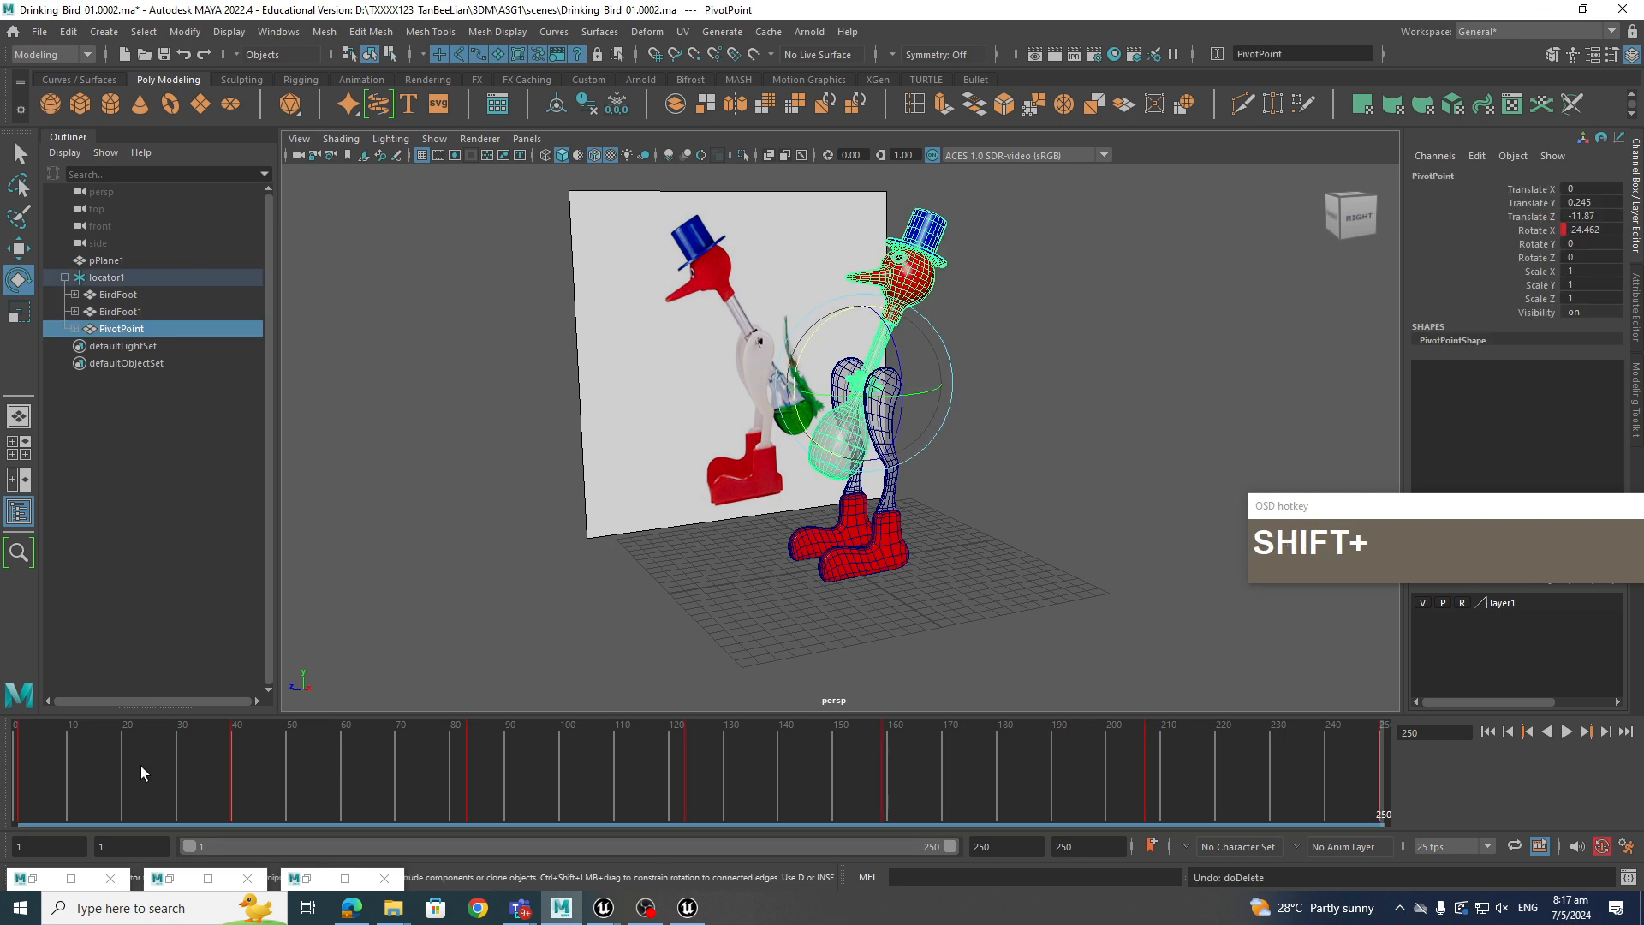
Clear all of PivotPoint's animation keys across frames 1 to 250
left_click_drag(25, 767, 1641, 787, "shift")
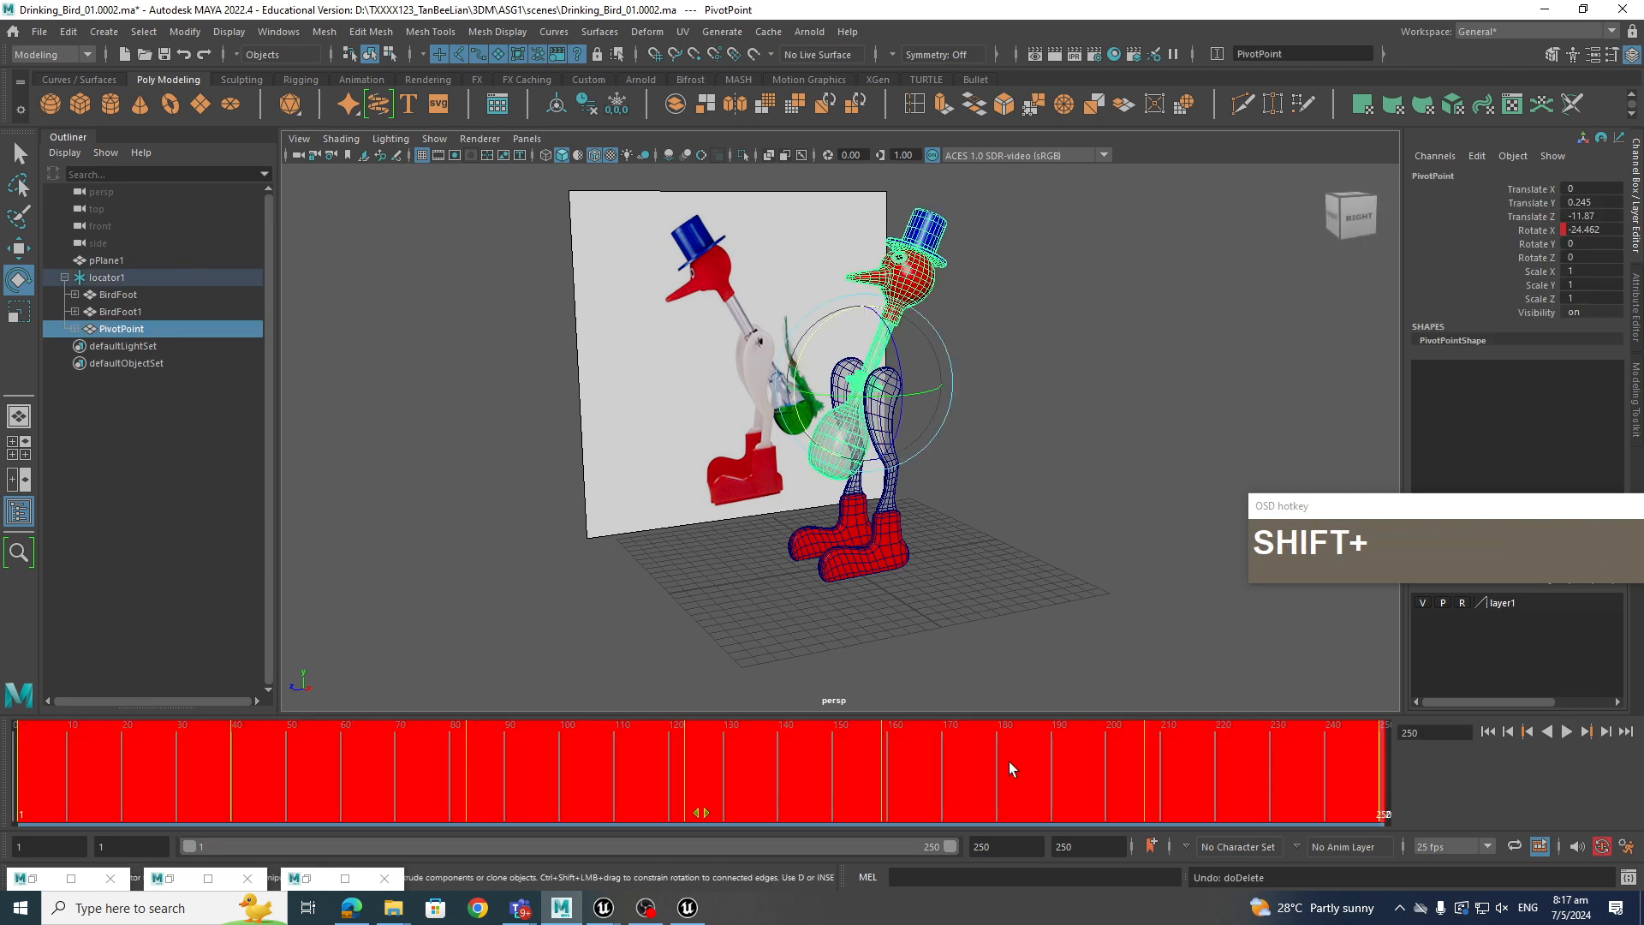
right_click(981, 776)
left_click(1056, 512)
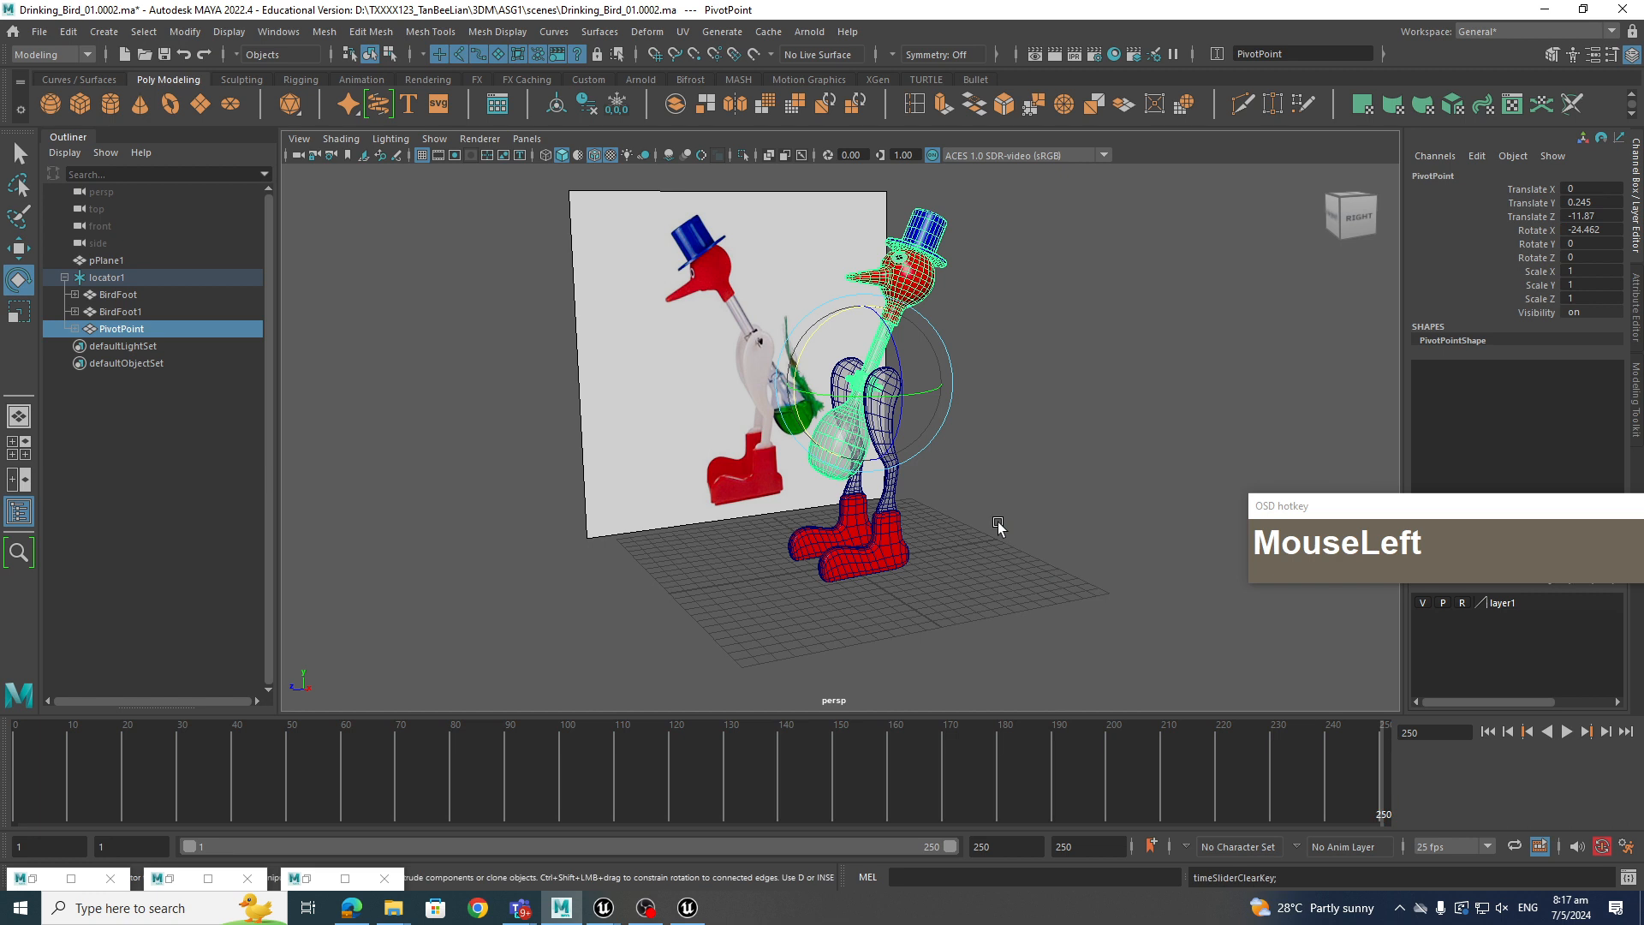
Reselect the PivotPoint body and freeze its transformations
left_click(968, 405)
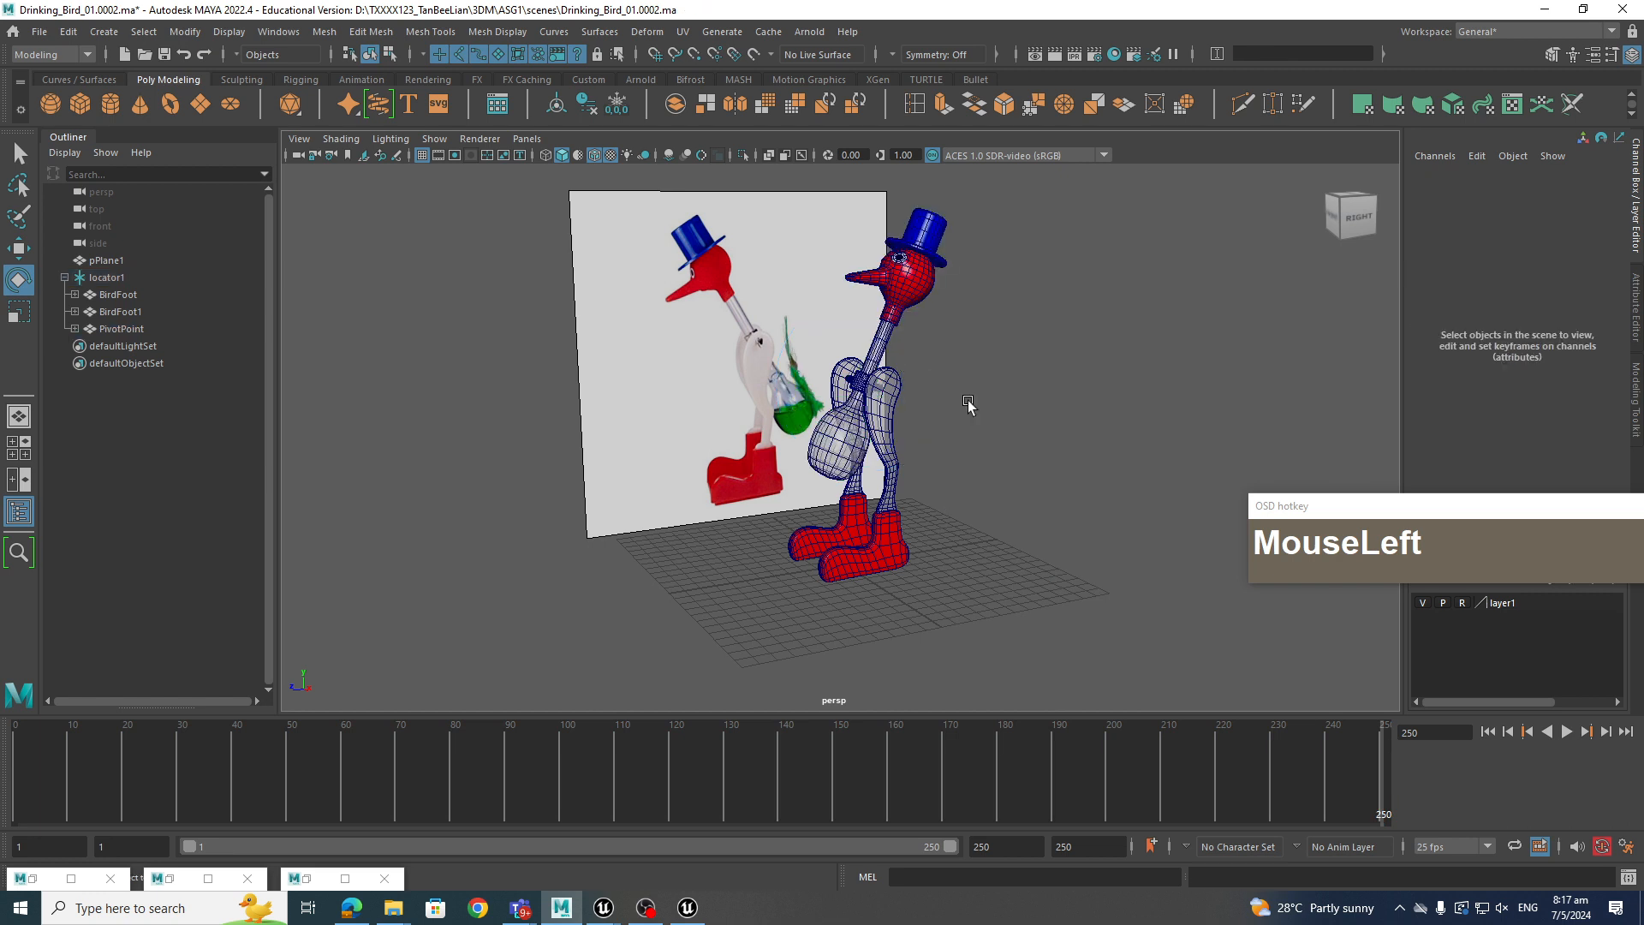
left_click(857, 385)
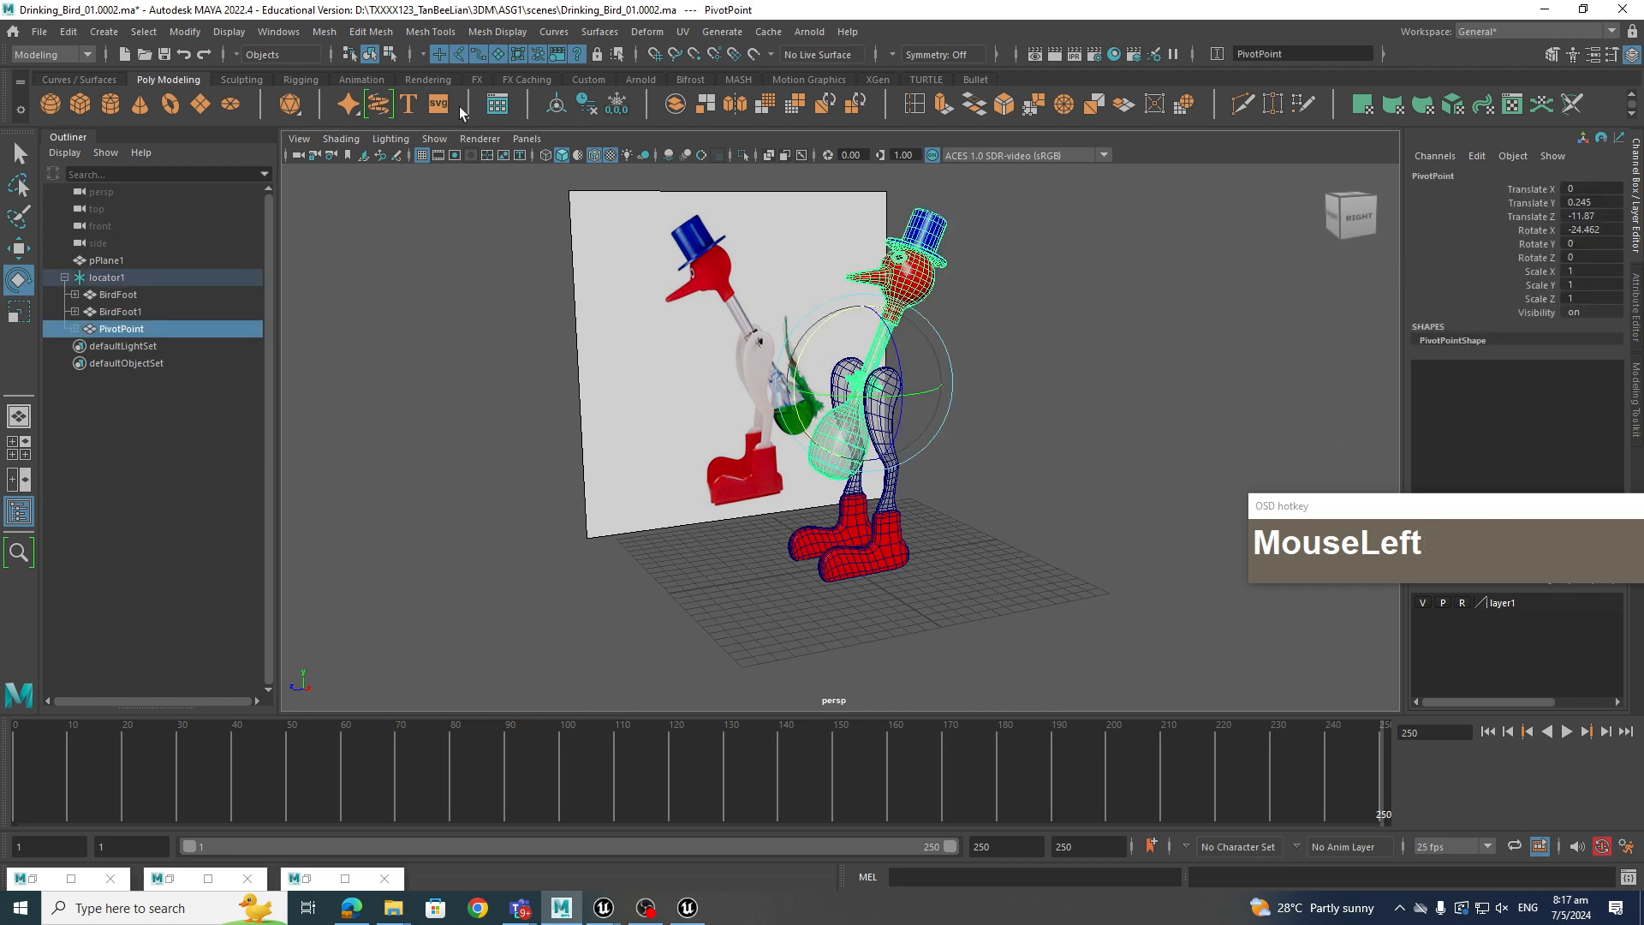
left_click(618, 105)
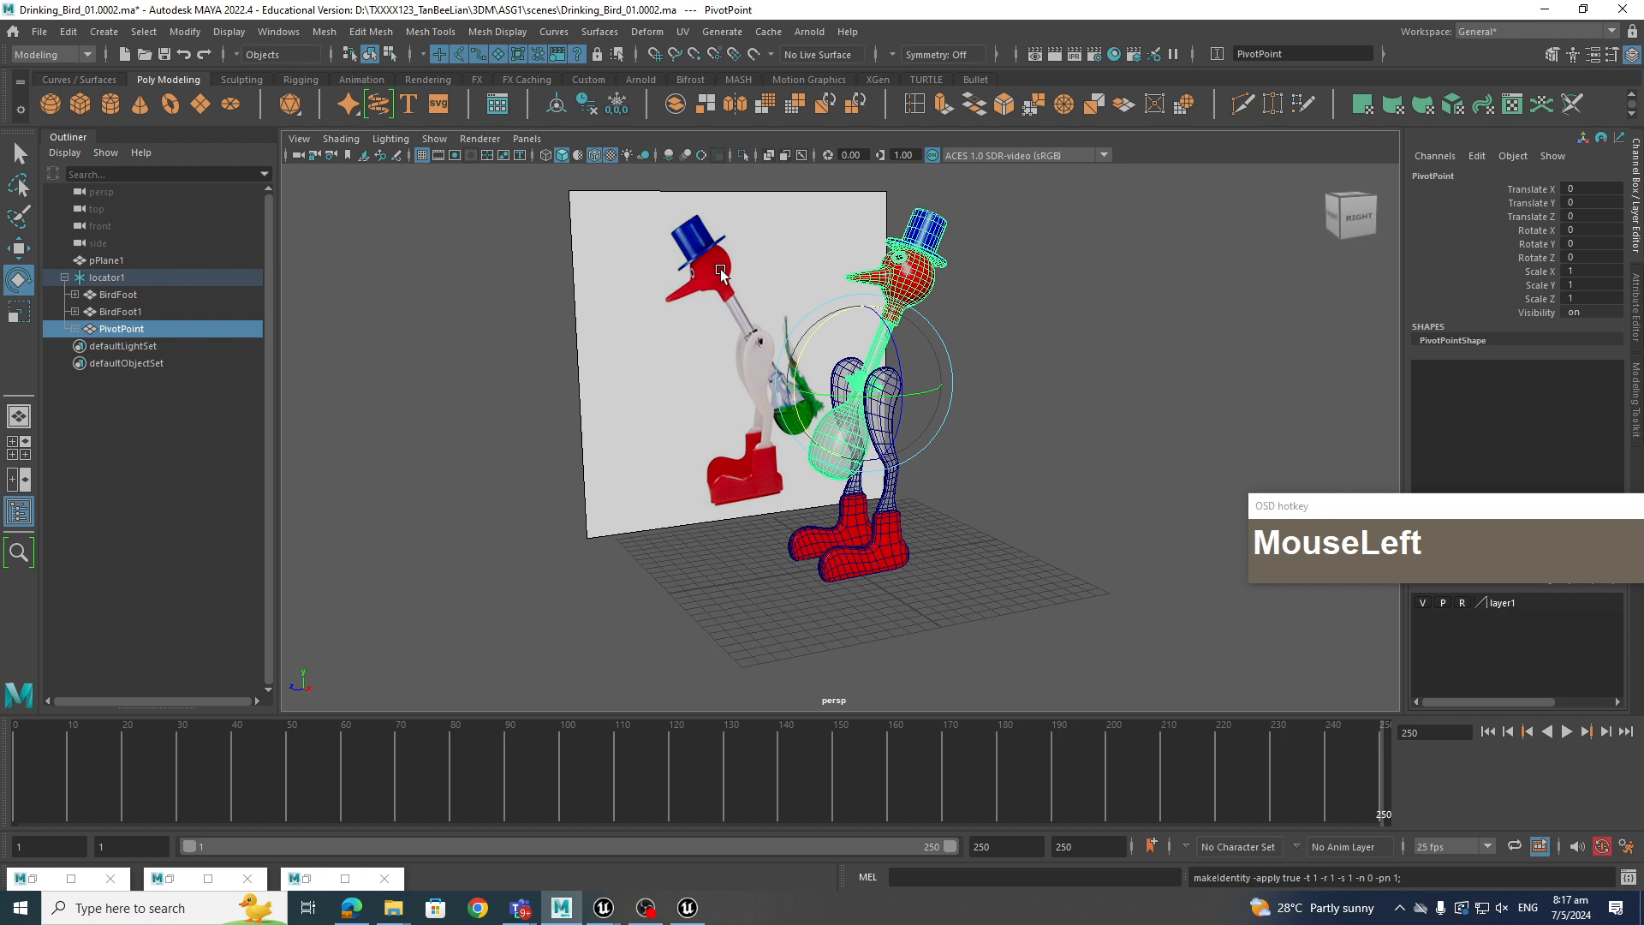
Set a key on only PivotPoint's Rotate X channel at frame 1 with a value of 0
left_click_drag(286, 809, 3, 820)
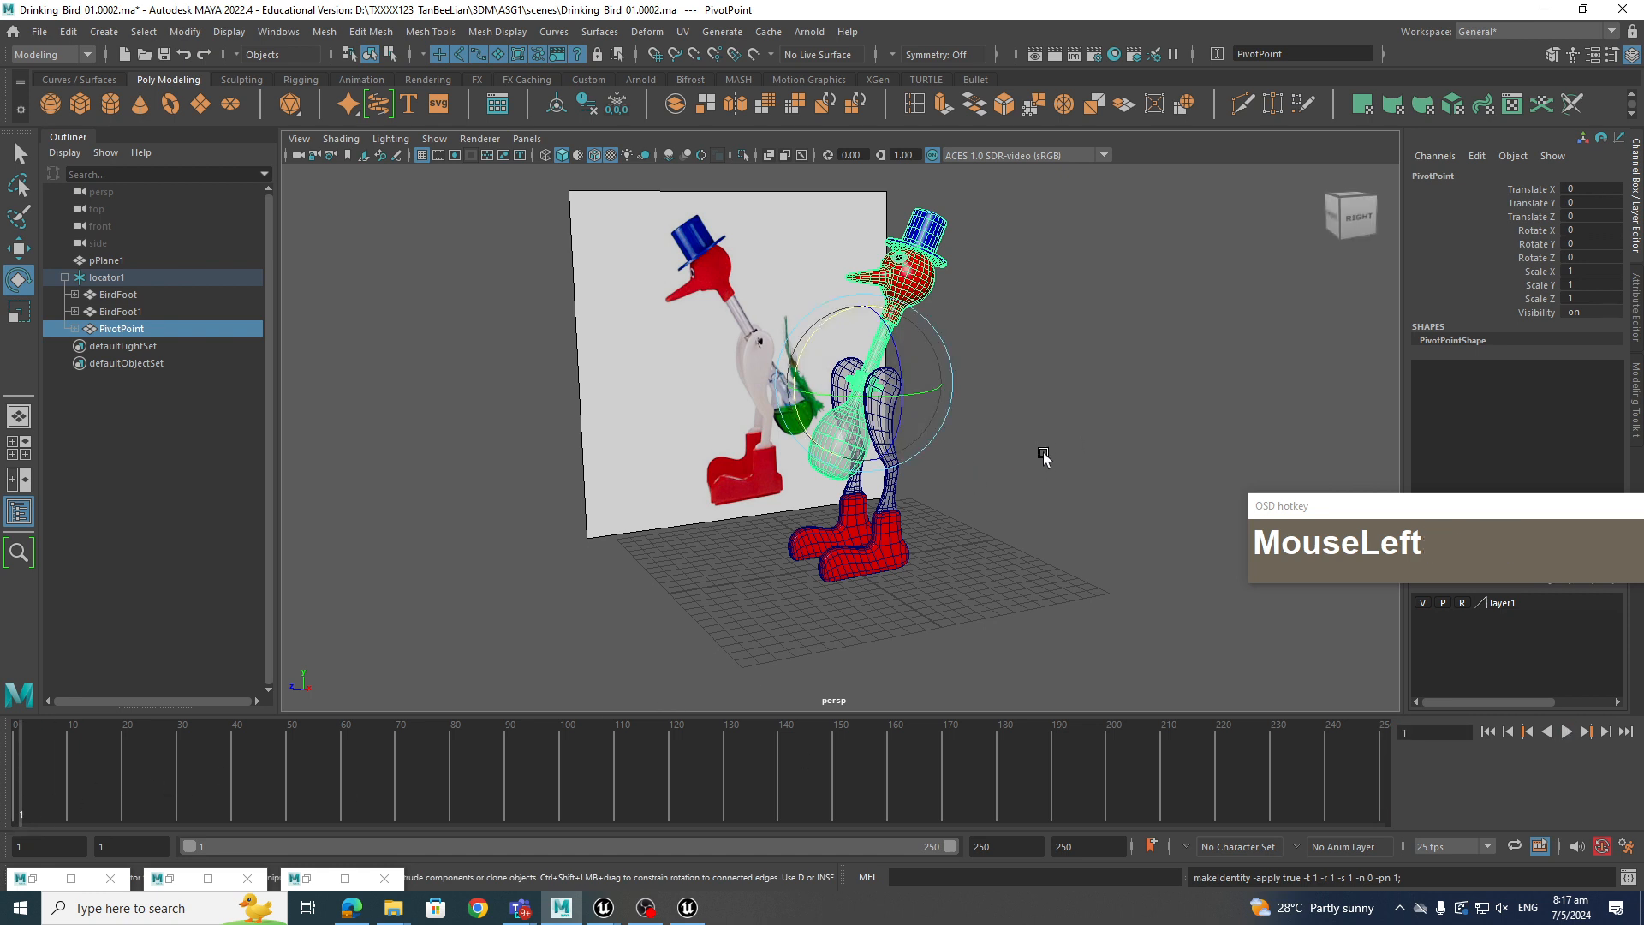
left_click(1558, 235)
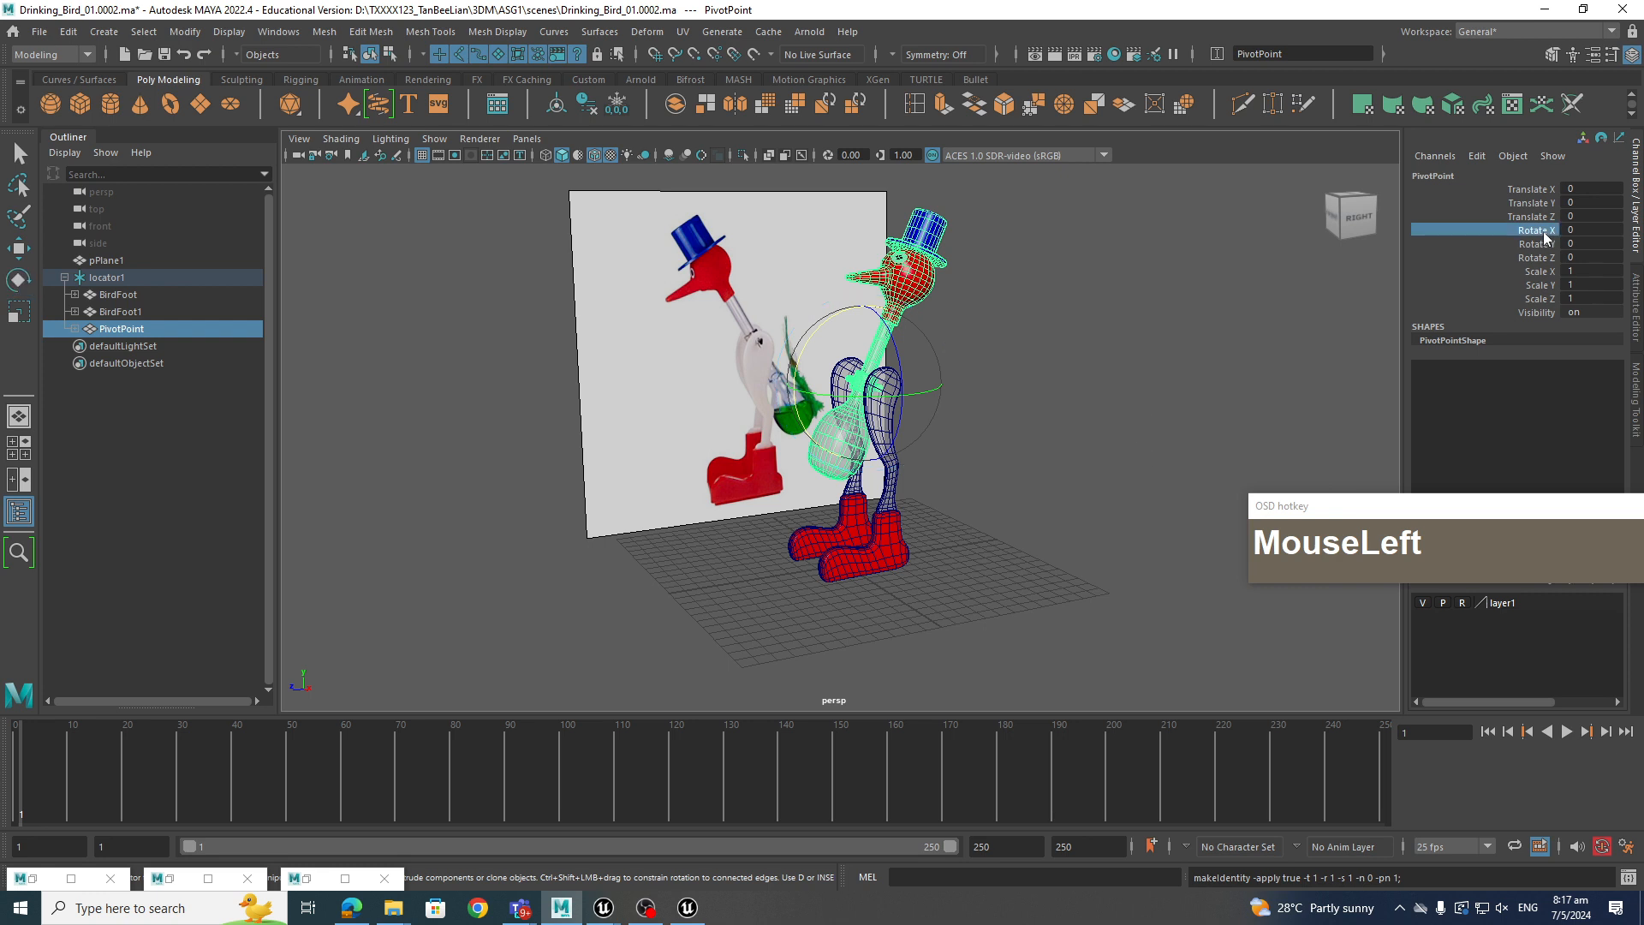
right_click(1558, 235)
left_click(1465, 266)
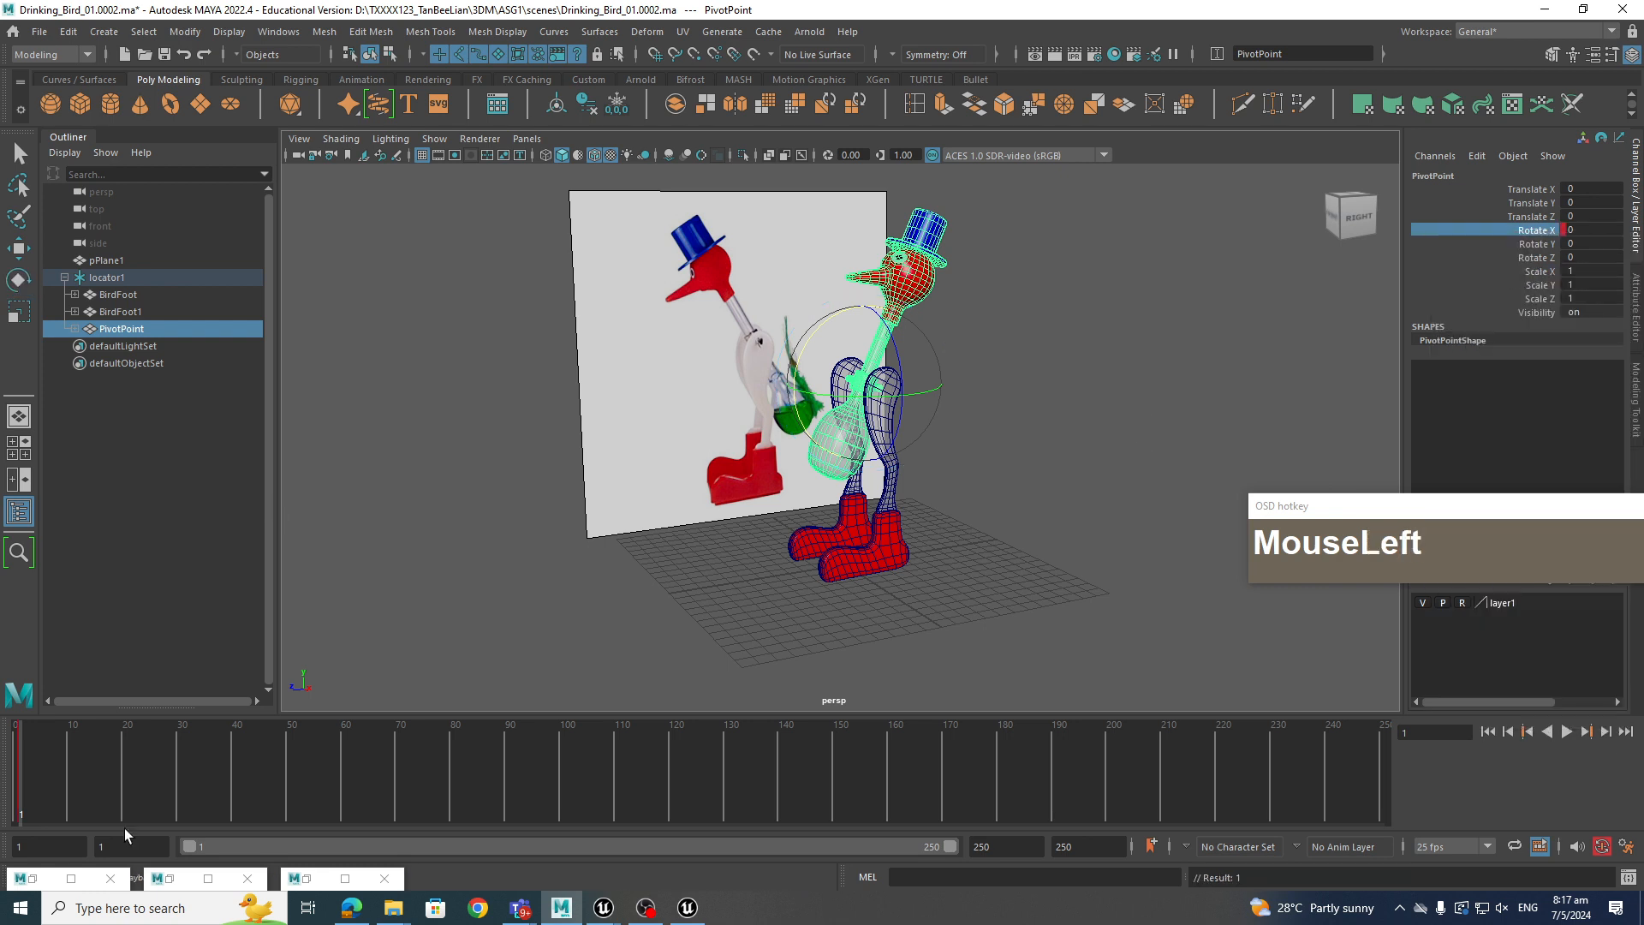
Rotate PivotPoint around X to about 143.5 degrees at frame 40 and to about -2.75 degrees at frame 80
mouse_move(102, 801)
left_mouse_down()
mouse_move(314, 819)
mouse_move(237, 819)
left_mouse_up()
left_click(822, 334)
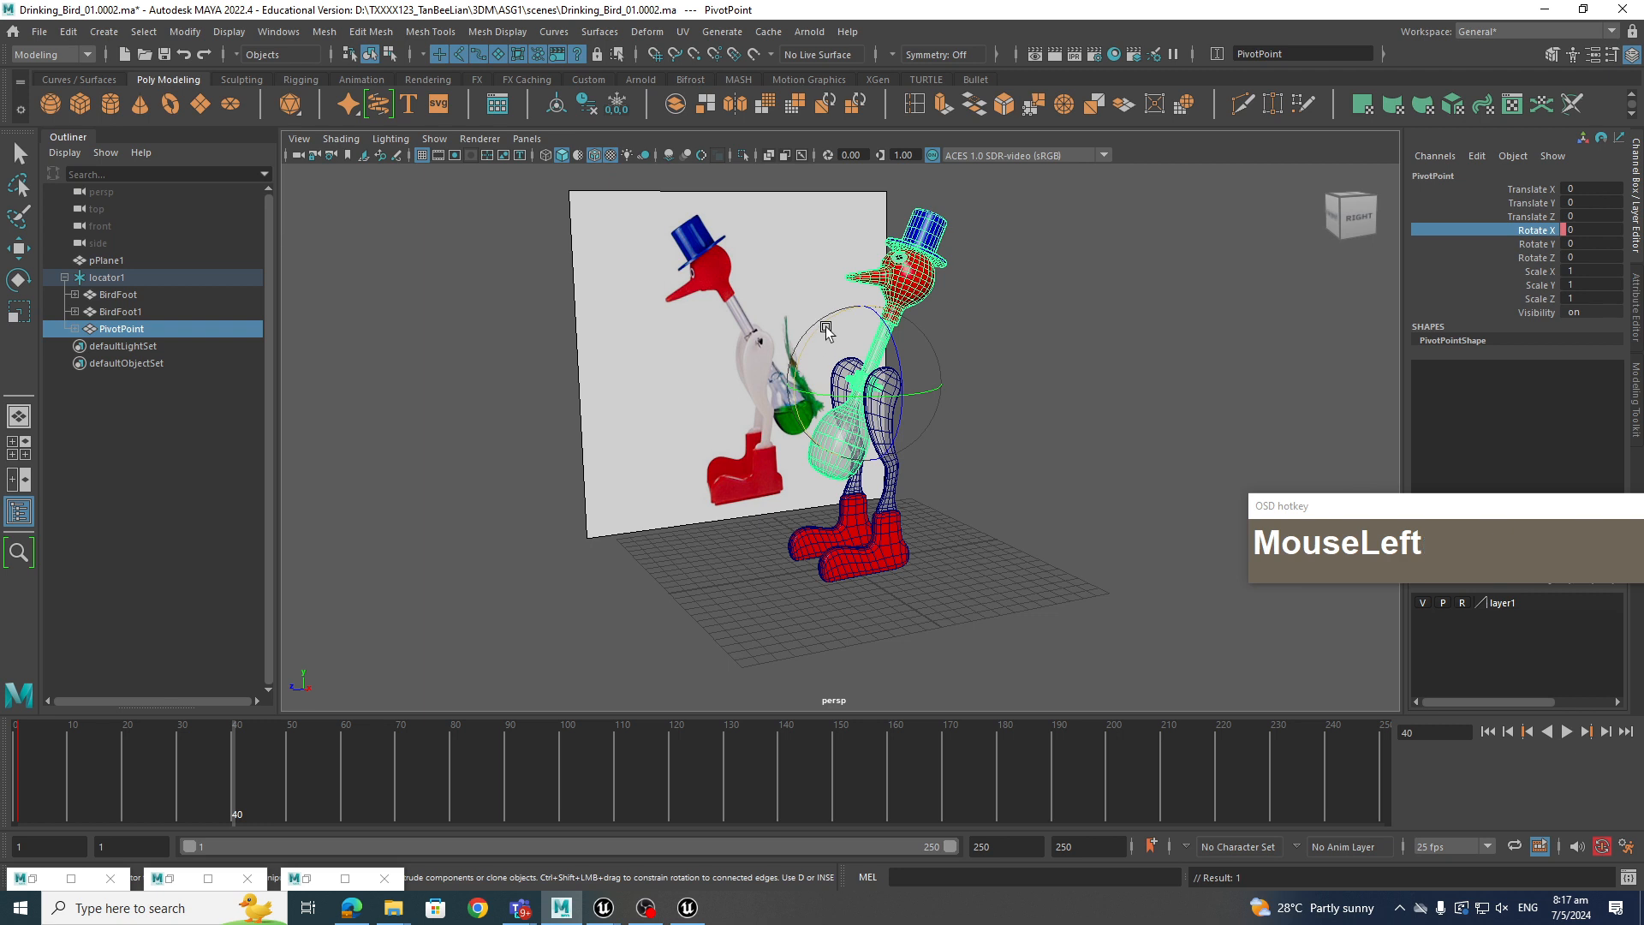
left_click_drag(827, 332, 906, 575)
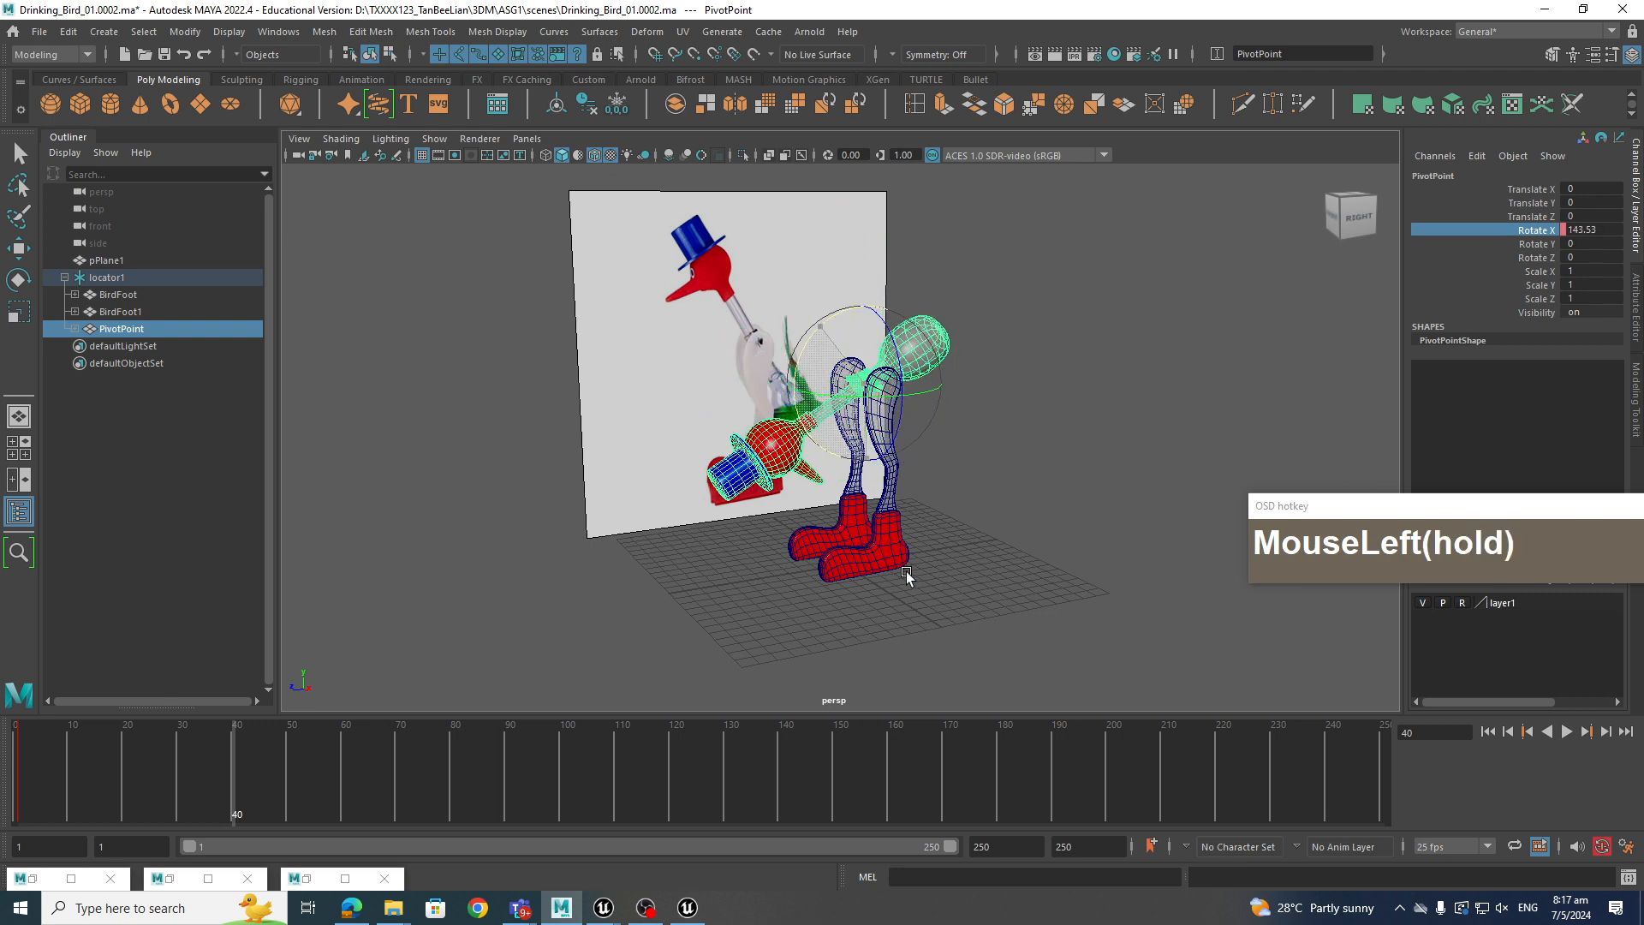
left_click_drag(239, 782, 454, 832)
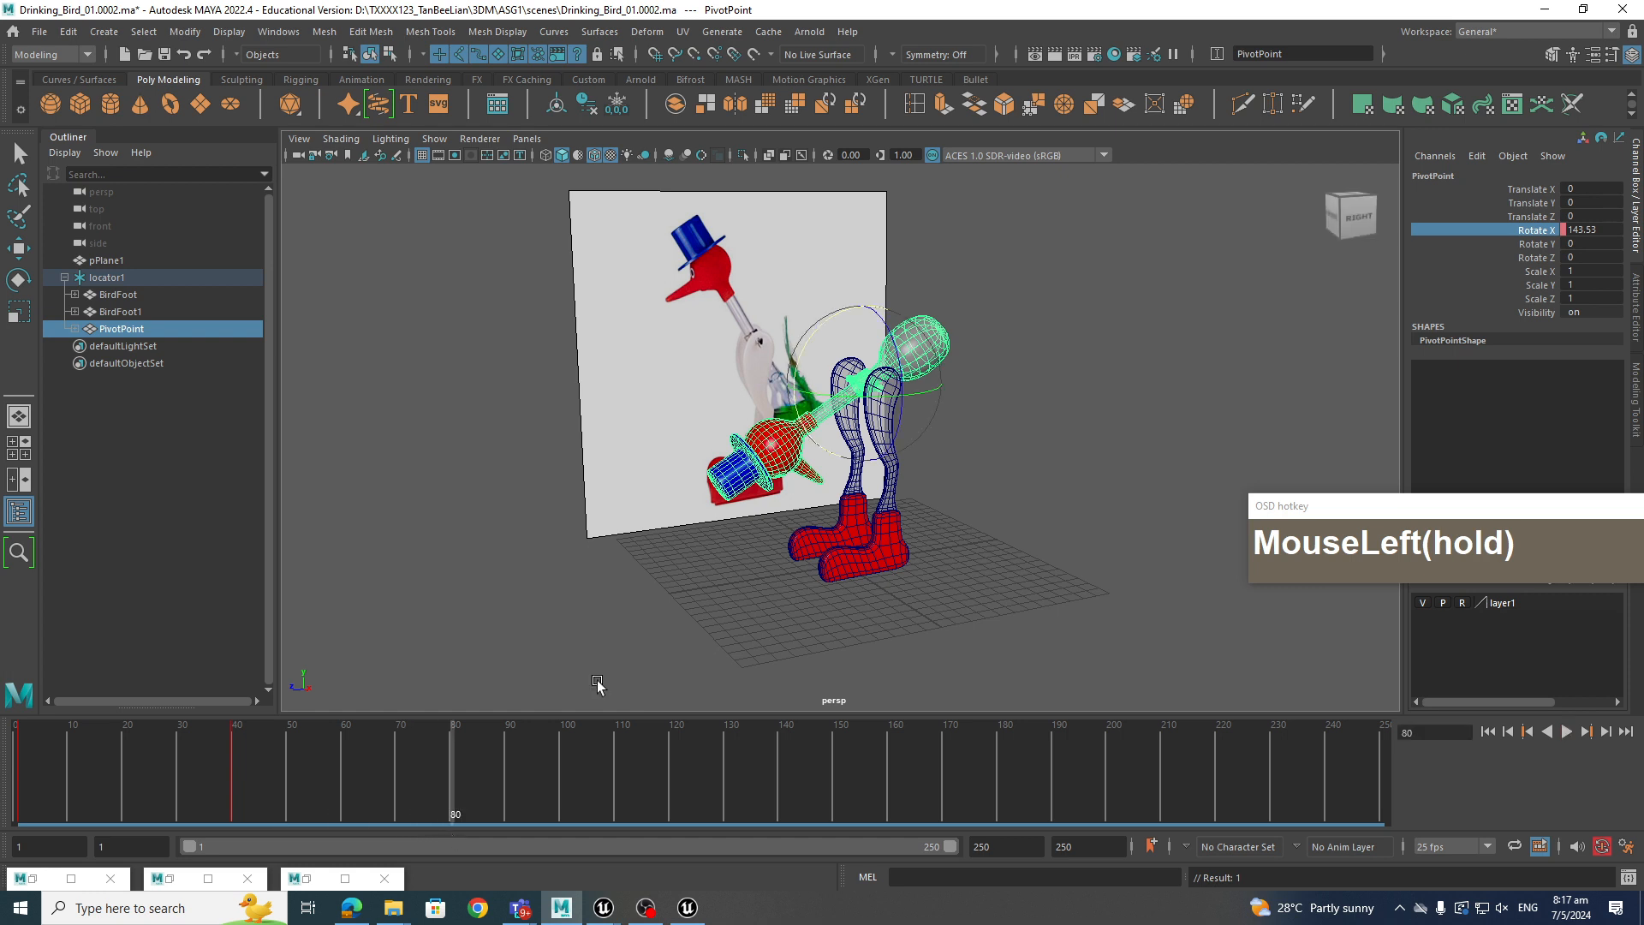
left_click_drag(801, 352, 1010, 375)
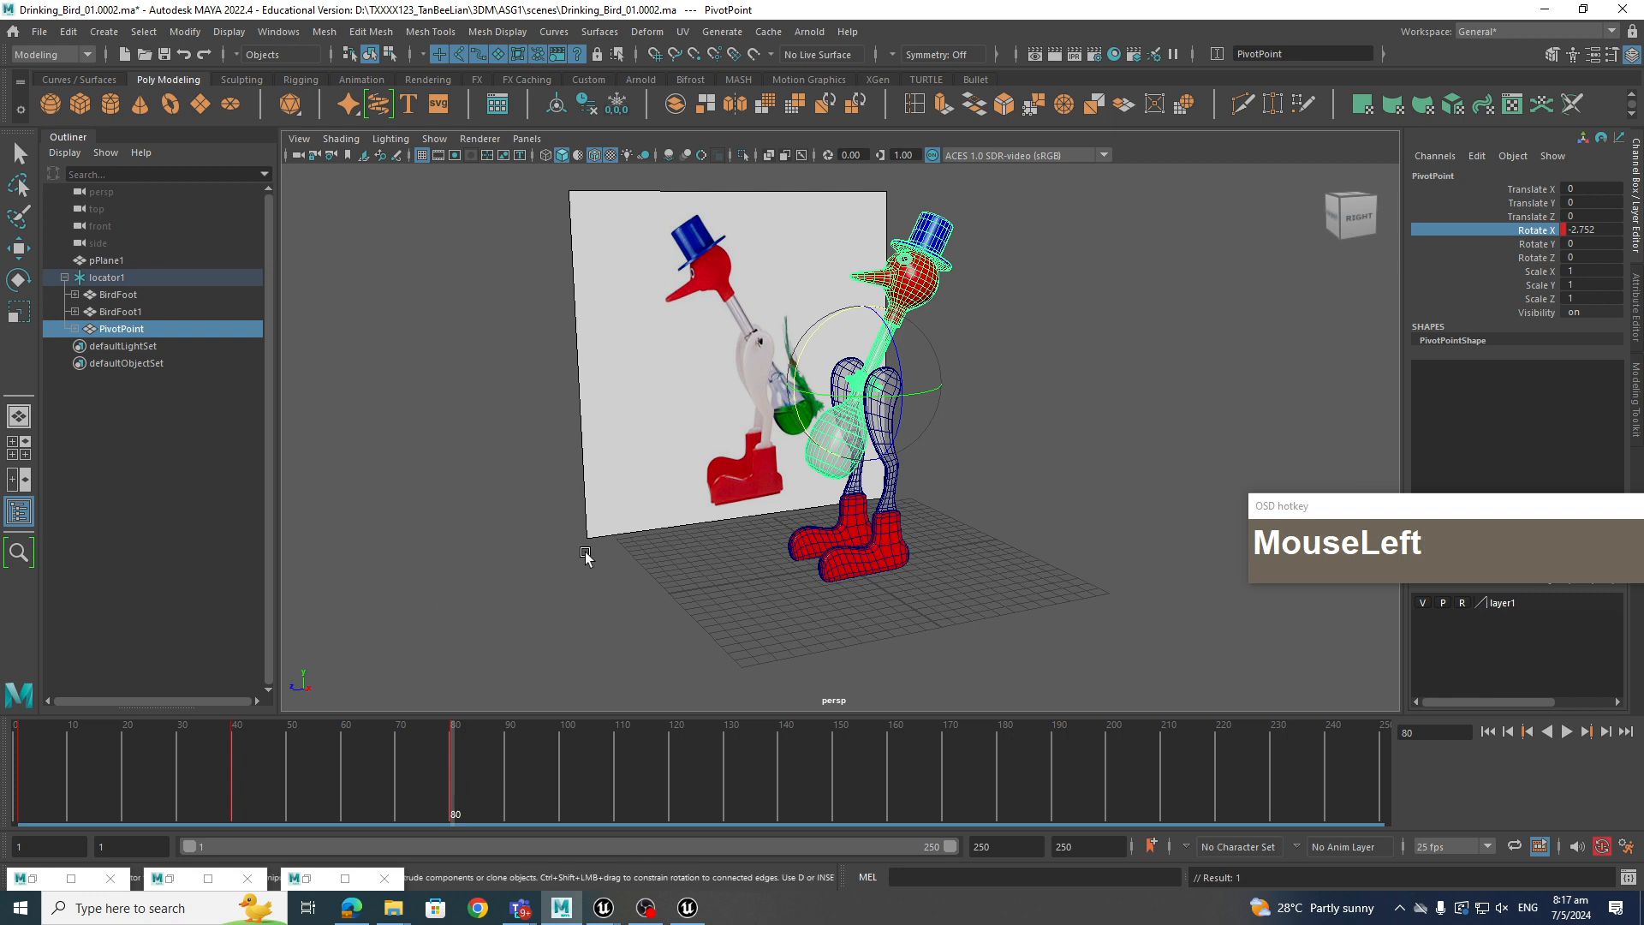
Restore the Graph Editor and frame PivotPoint's whole Rotate X curve
left_click(306, 879)
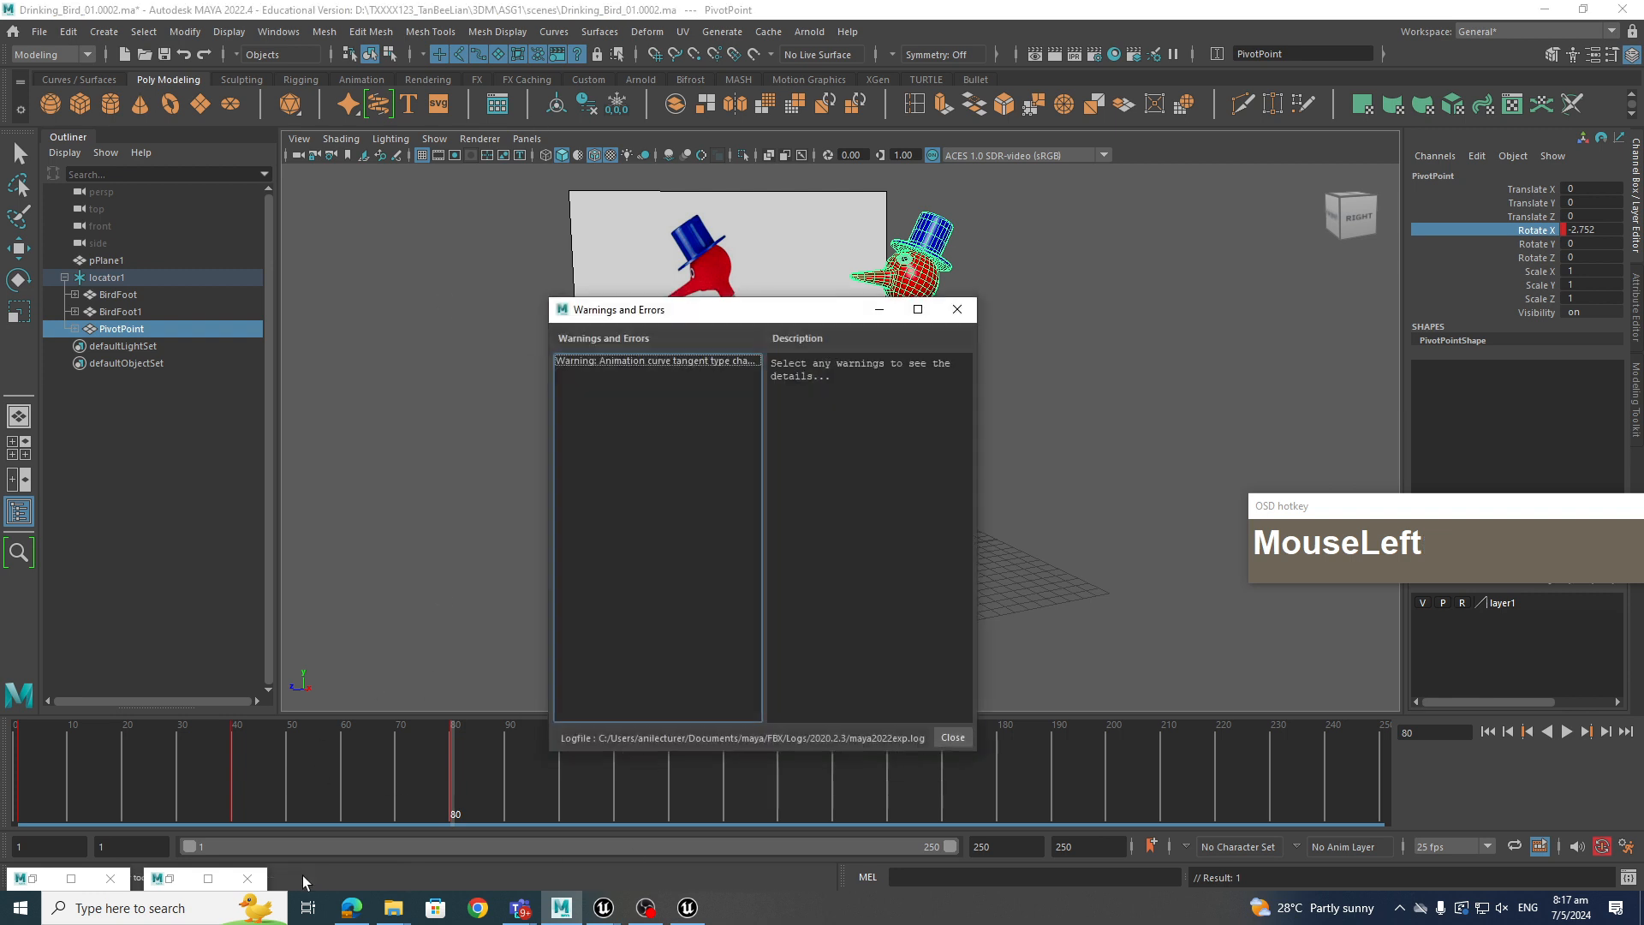
left_click(169, 878)
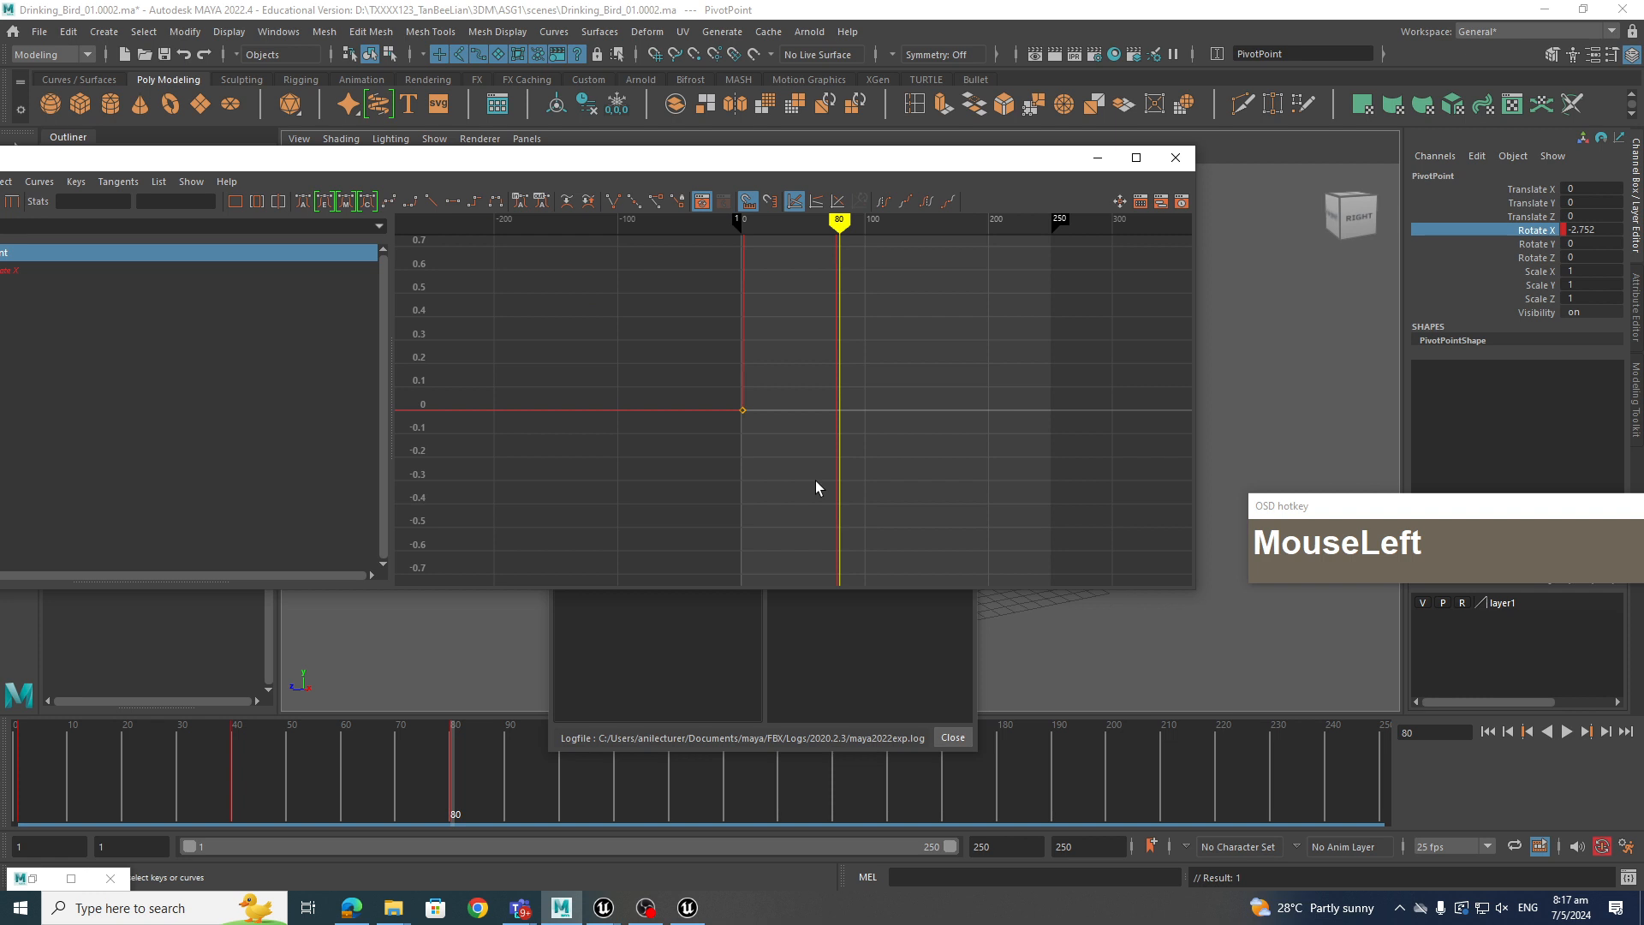
scroll(842, 430, "down", 1)
scroll(860, 425, "up", 1)
scroll(861, 456, "down", 3)
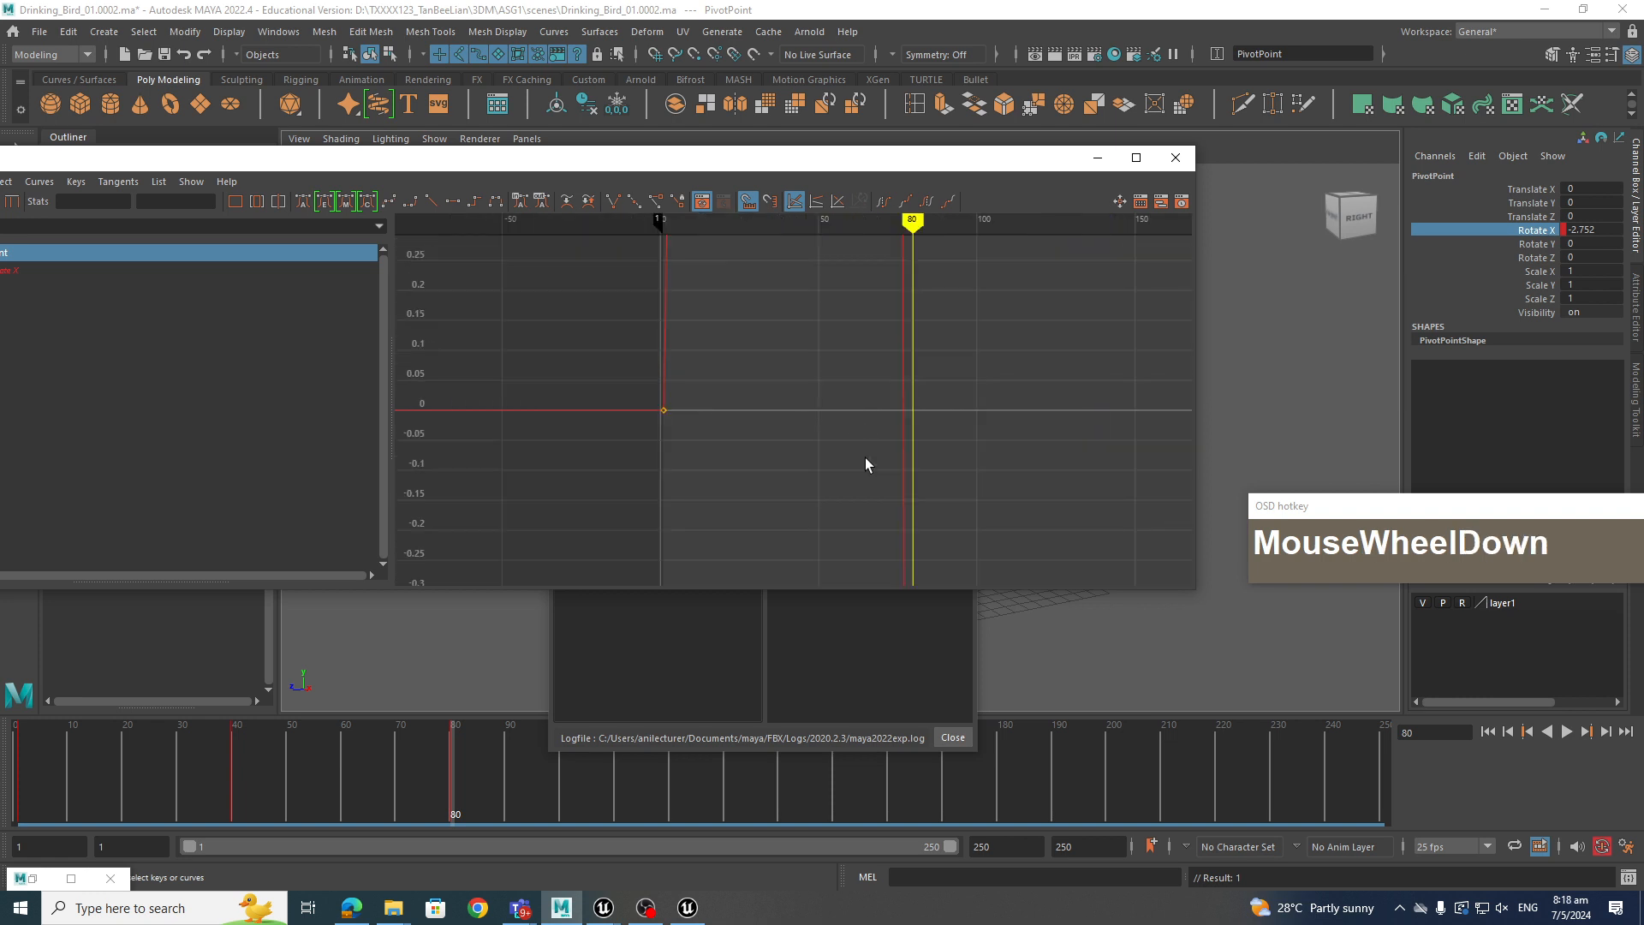
middle_click(888, 415, "ctrl")
scroll(902, 444, "down", 3)
scroll(899, 437, "up", 2)
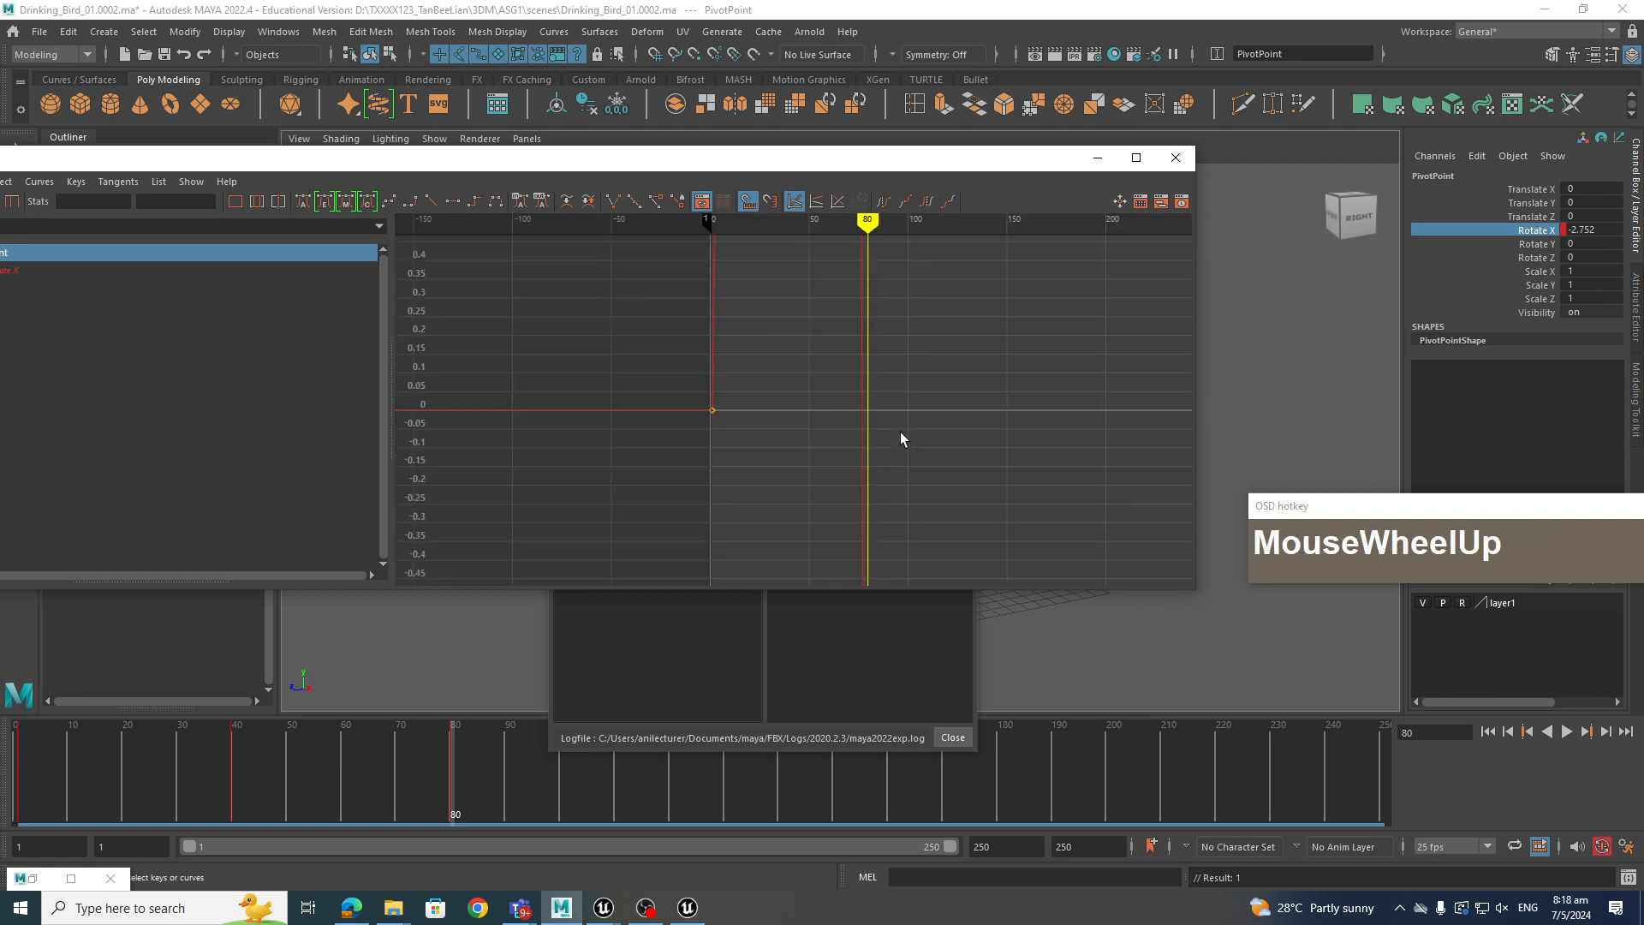
mouse_move(899, 437)
middle_mouse_down("alt")
mouse_move(906, 484)
mouse_move(888, 480)
mouse_move(907, 463)
middle_mouse_up("alt")
middle_click(896, 474, "ctrl")
scroll(887, 470, "up", 1)
scroll(887, 472, "down", 1)
mouse_move(907, 463)
right_mouse_down("alt")
mouse_move(921, 444)
mouse_move(887, 480)
right_mouse_up("alt")
left_click(894, 475, "alt")
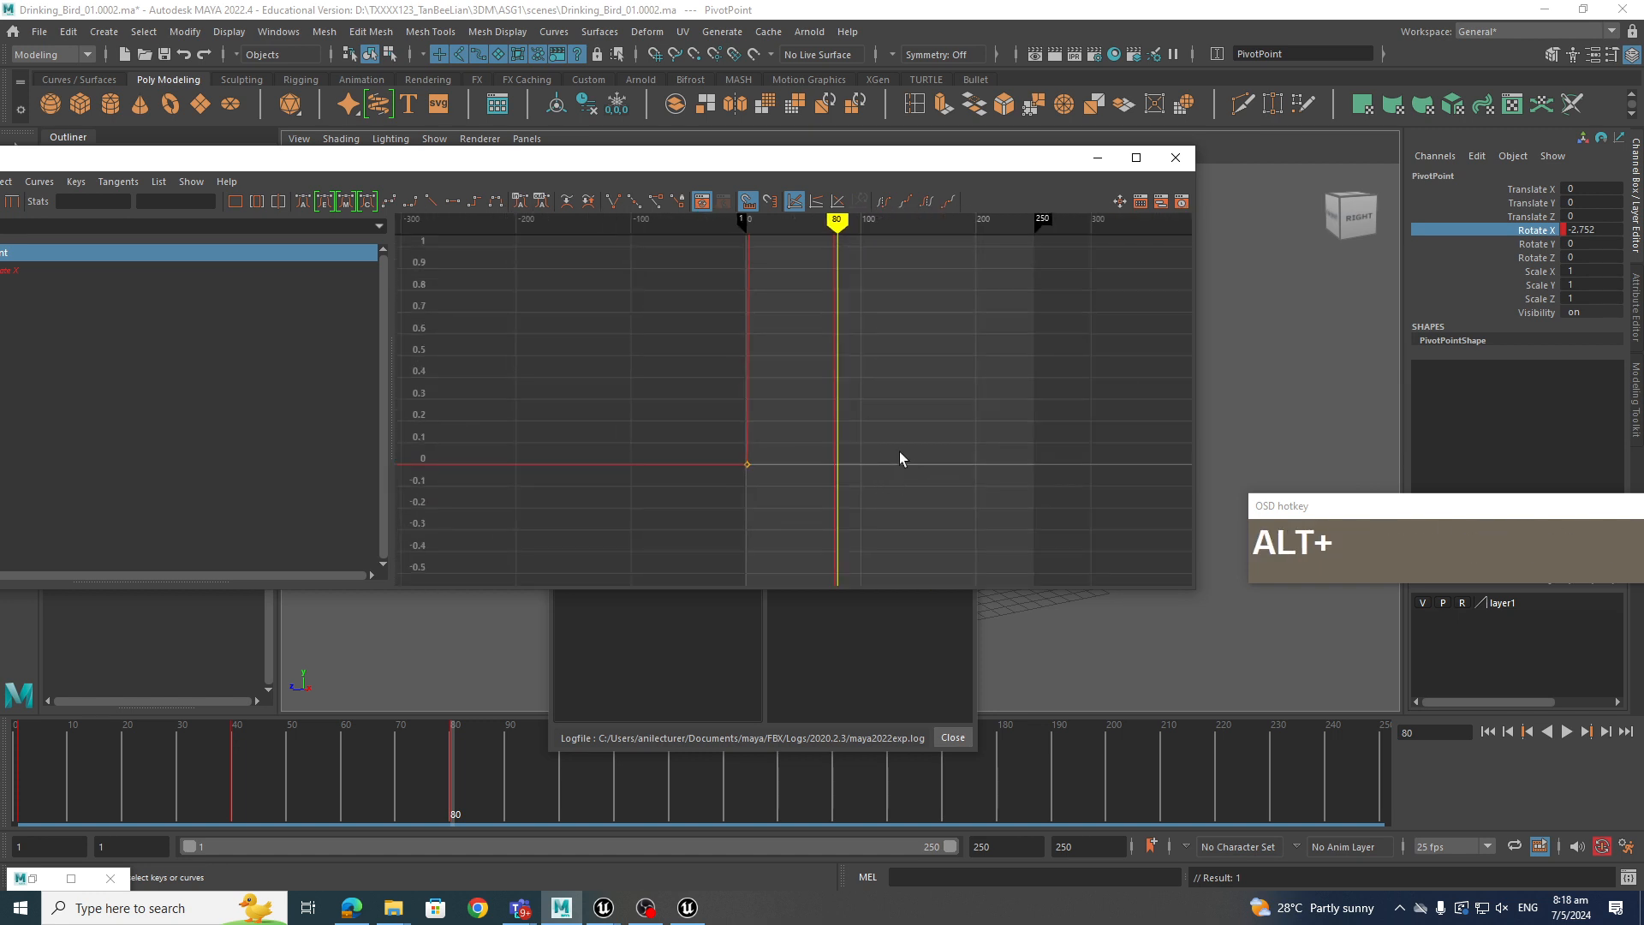
key("f")
key("f")
scroll(906, 452, "down", 3)
scroll(907, 452, "up", 2)
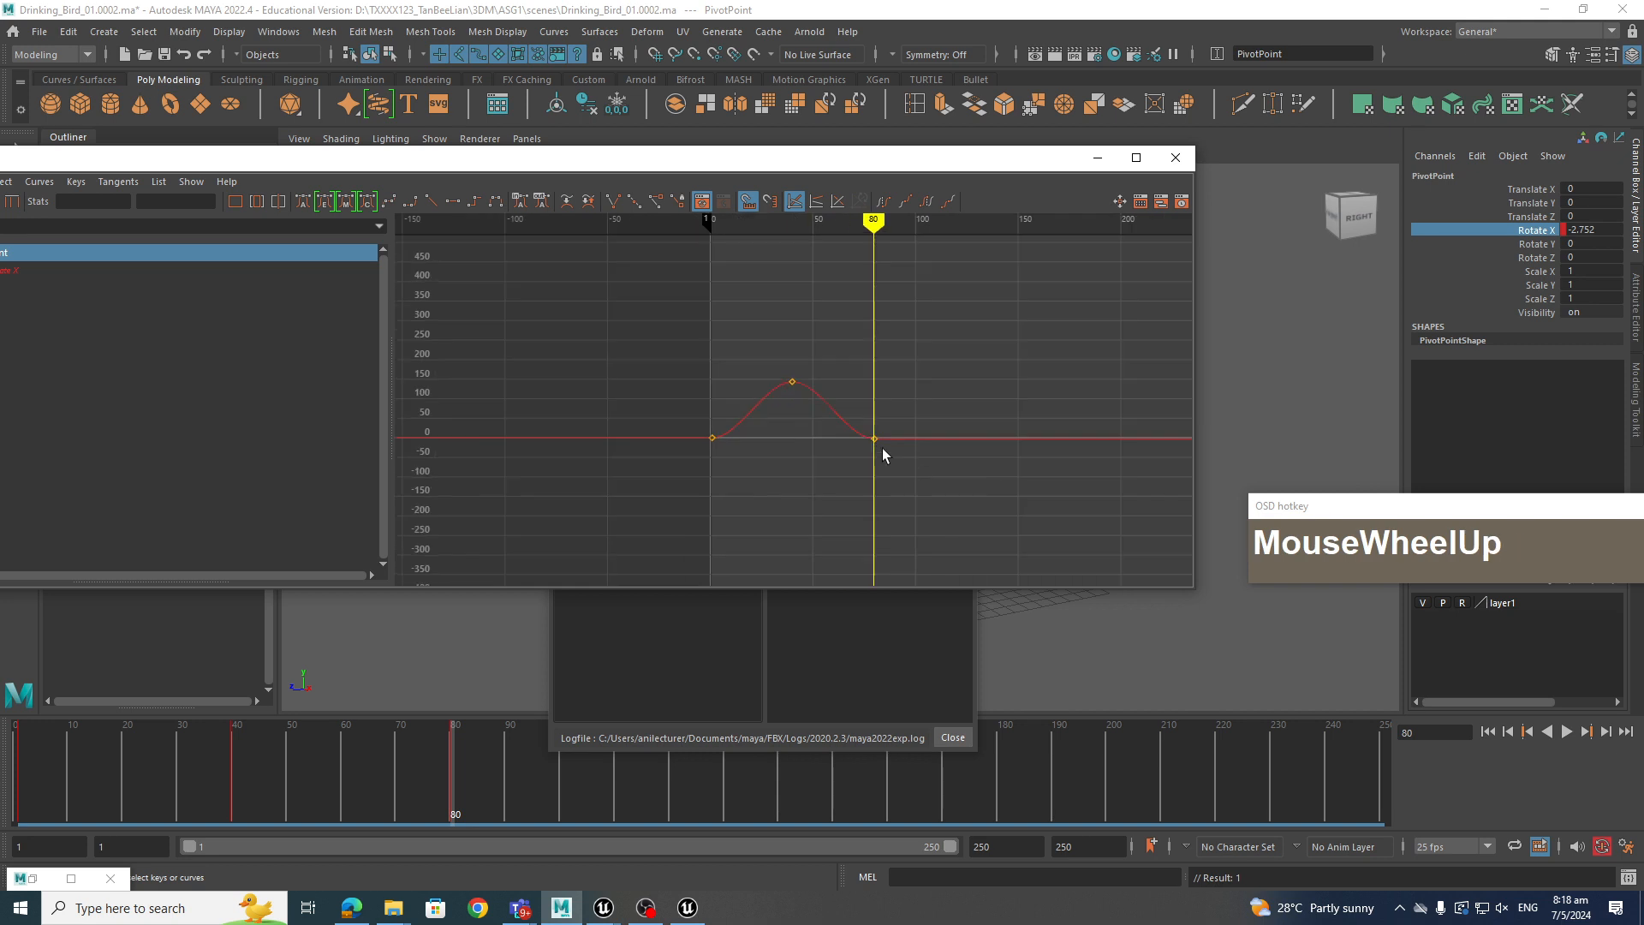
scroll(951, 400, "down", 3)
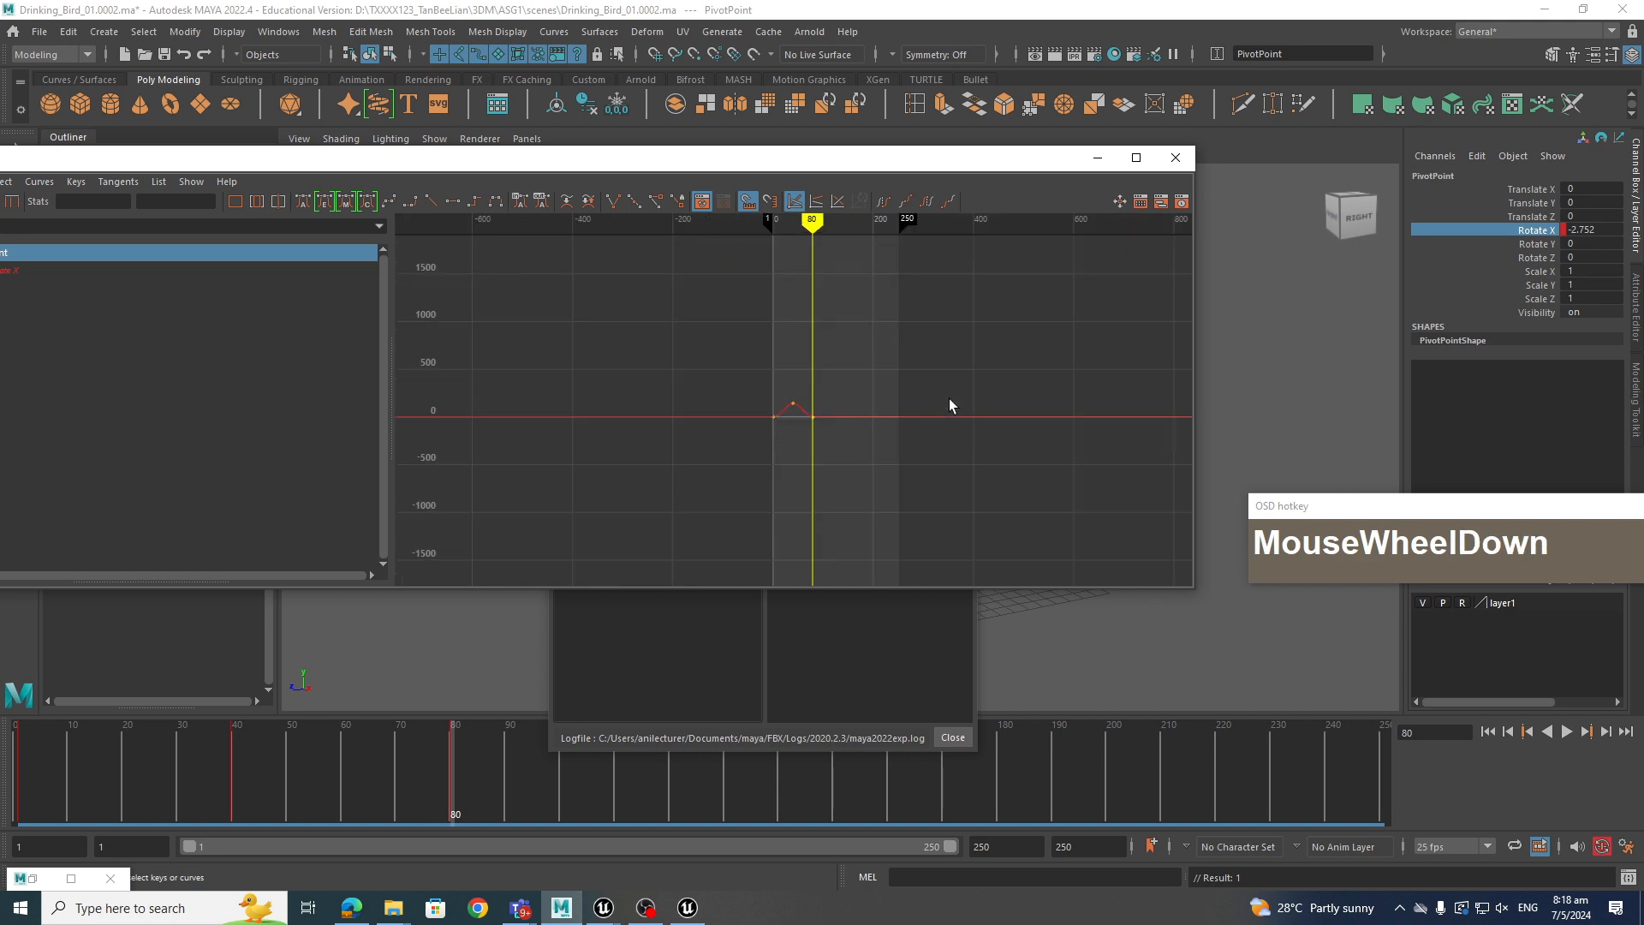
scroll(948, 423, "up", 2)
Copy the Rotate X keys at frames 40 and 80 and paste them twice farther along, ending at frame 243
left_click(793, 399)
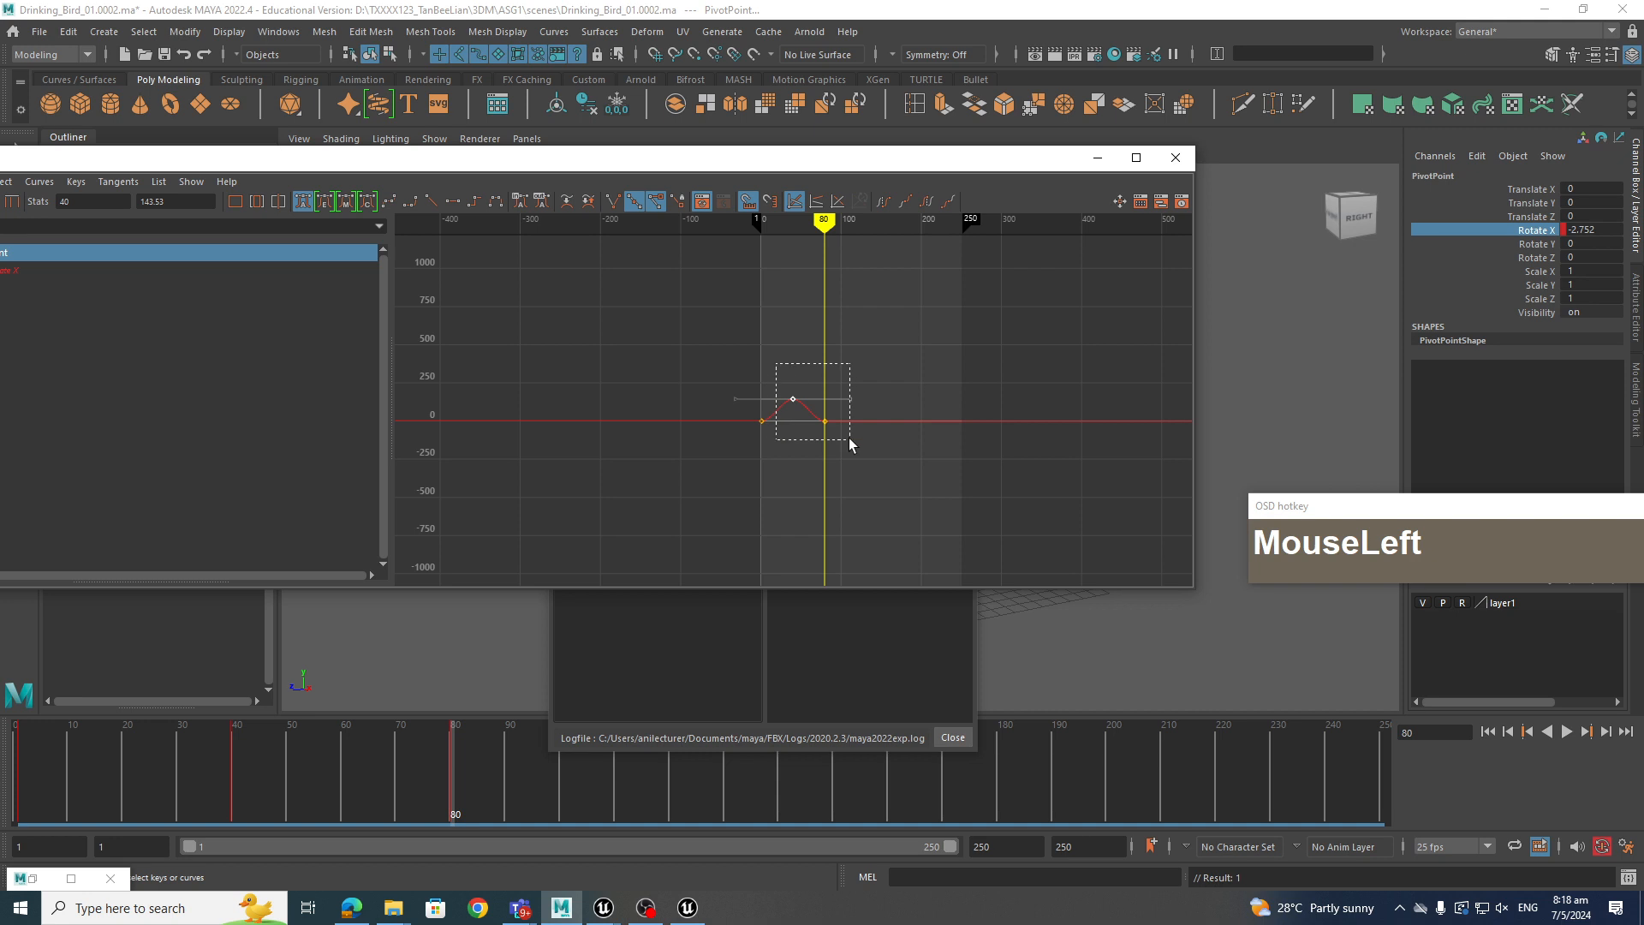
left_click_drag(850, 442, 850, 443)
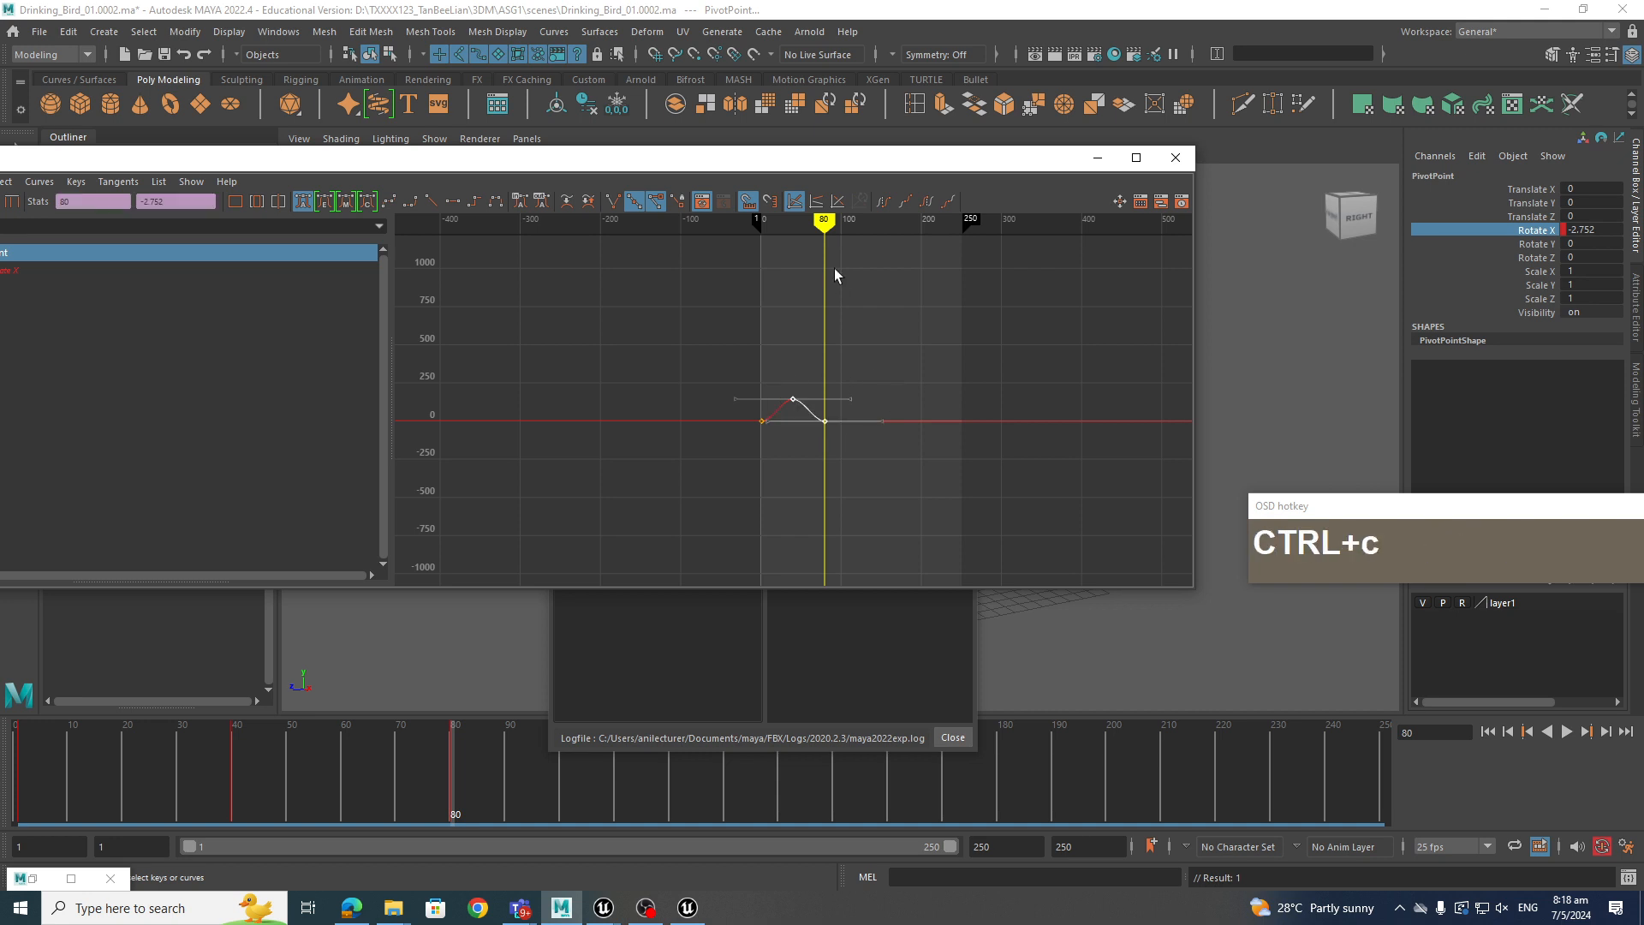
left_click_drag(862, 233, 922, 251)
key("ctrl+v")
key("ctrl+v")
scroll(965, 382, "up", 5)
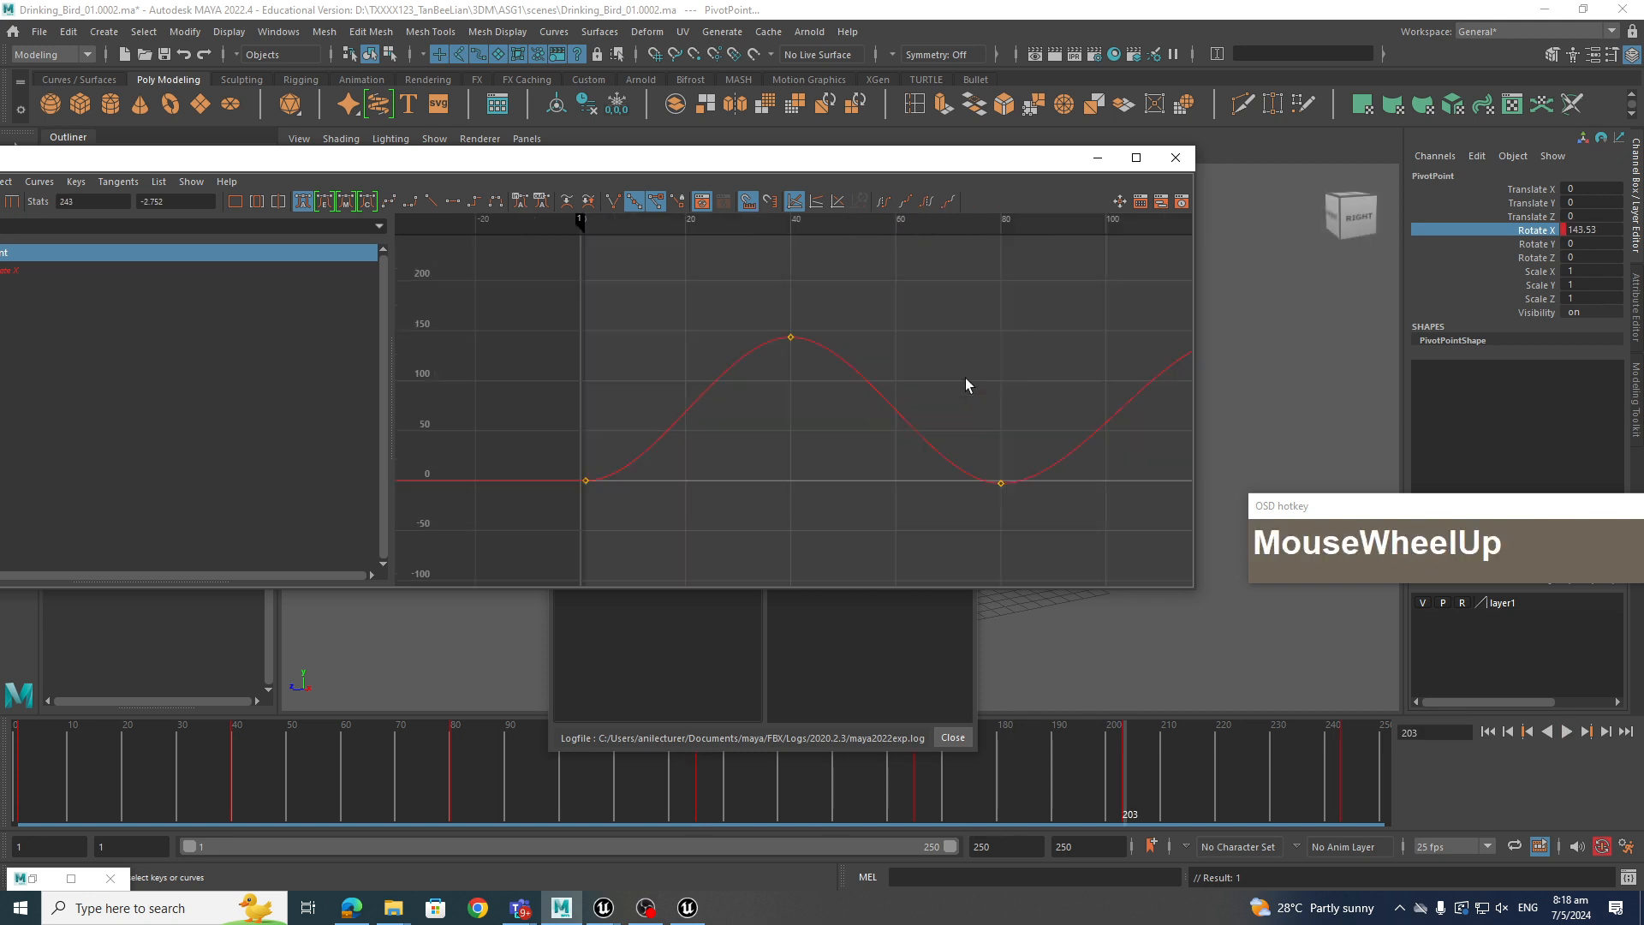
scroll(1017, 441, "down", 1)
scroll(1027, 439, "down", 4)
scroll(964, 441, "up", 2)
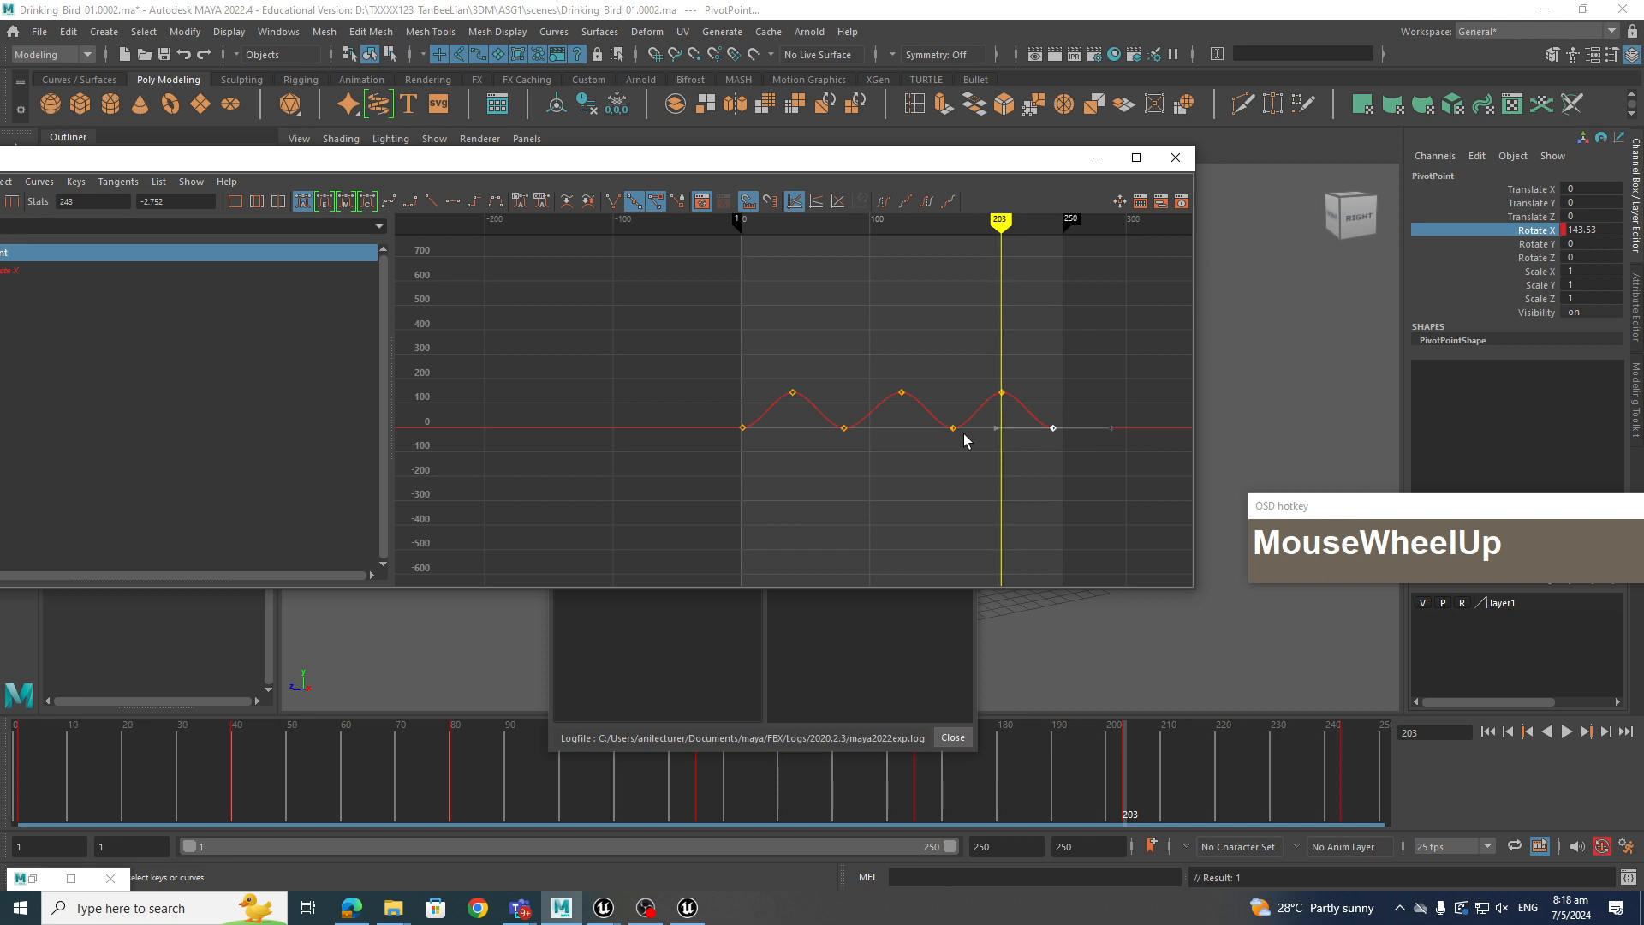
Stretch all Rotate X keys after the first one in time until the last key reaches about frame 252.7
left_click_drag(996, 220, 739, 220)
left_click_drag(1076, 466, 773, 293)
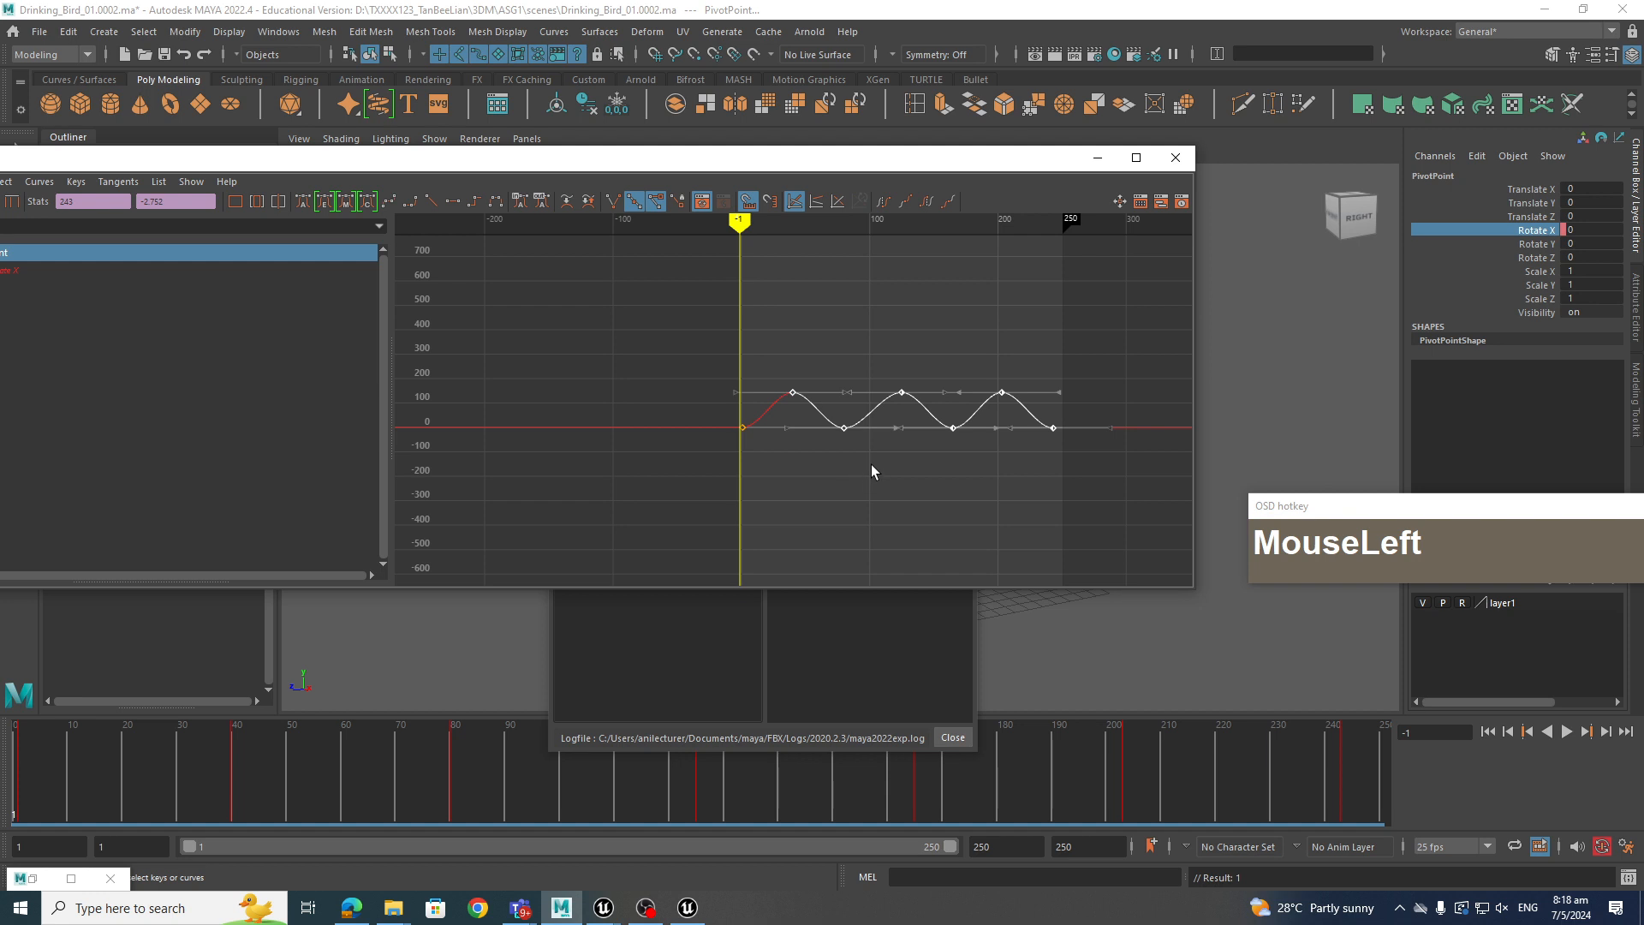
key("r")
middle_click_drag(865, 455, 874, 454)
key("ctrl+z")
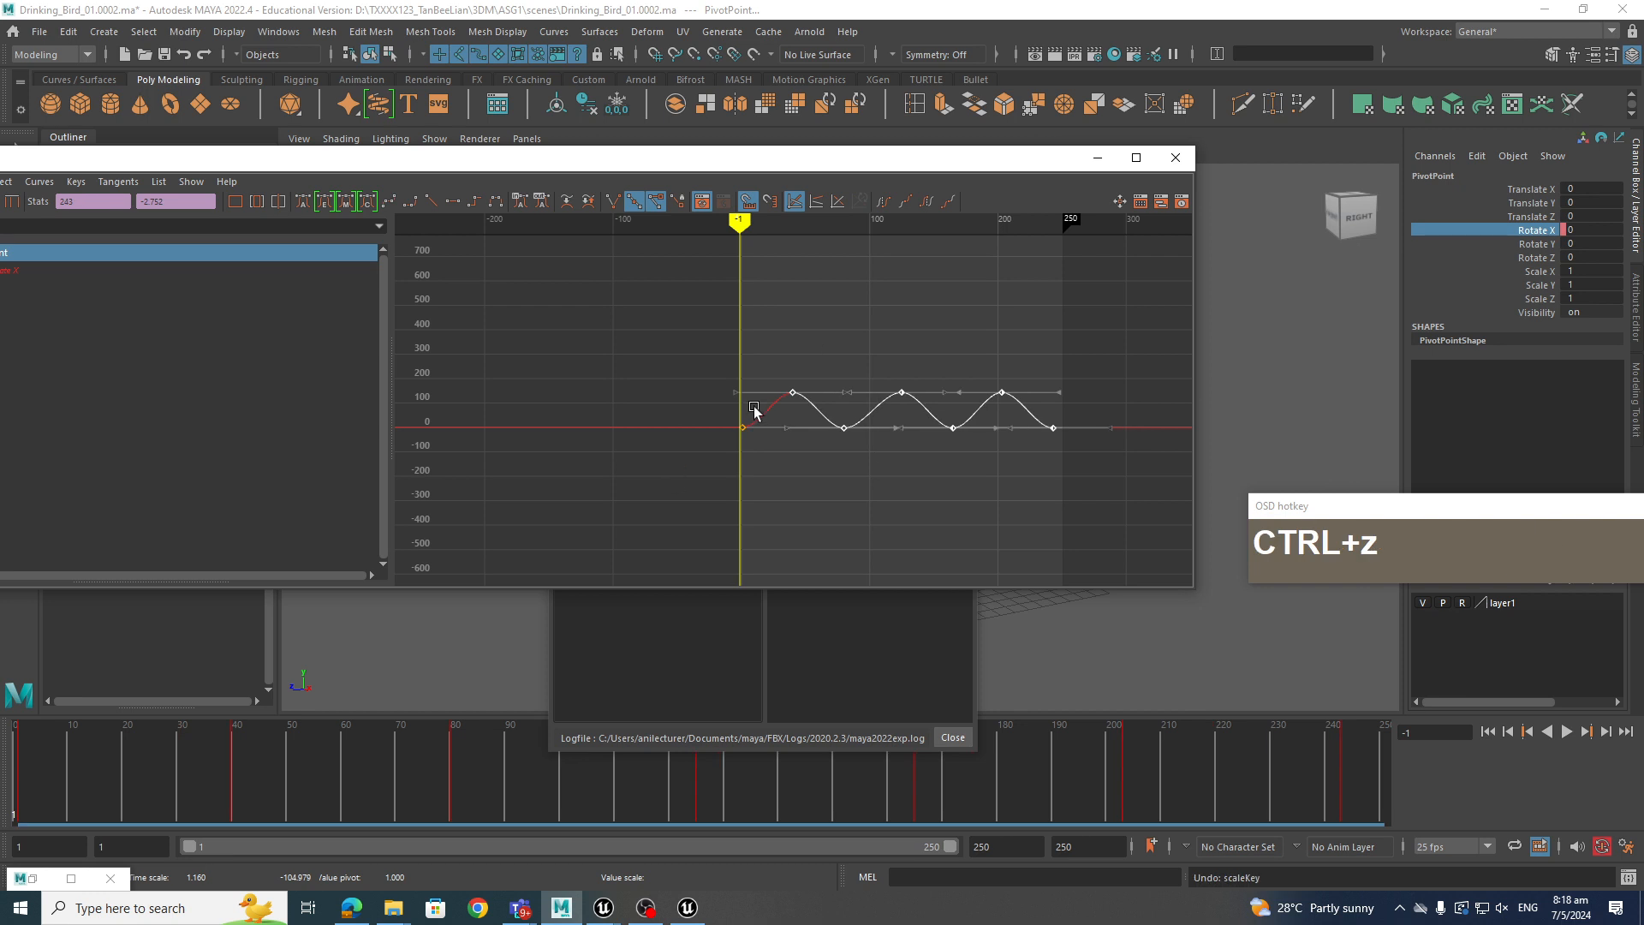
middle_click_drag(738, 445, 742, 447)
scroll(1119, 477, "up", 2)
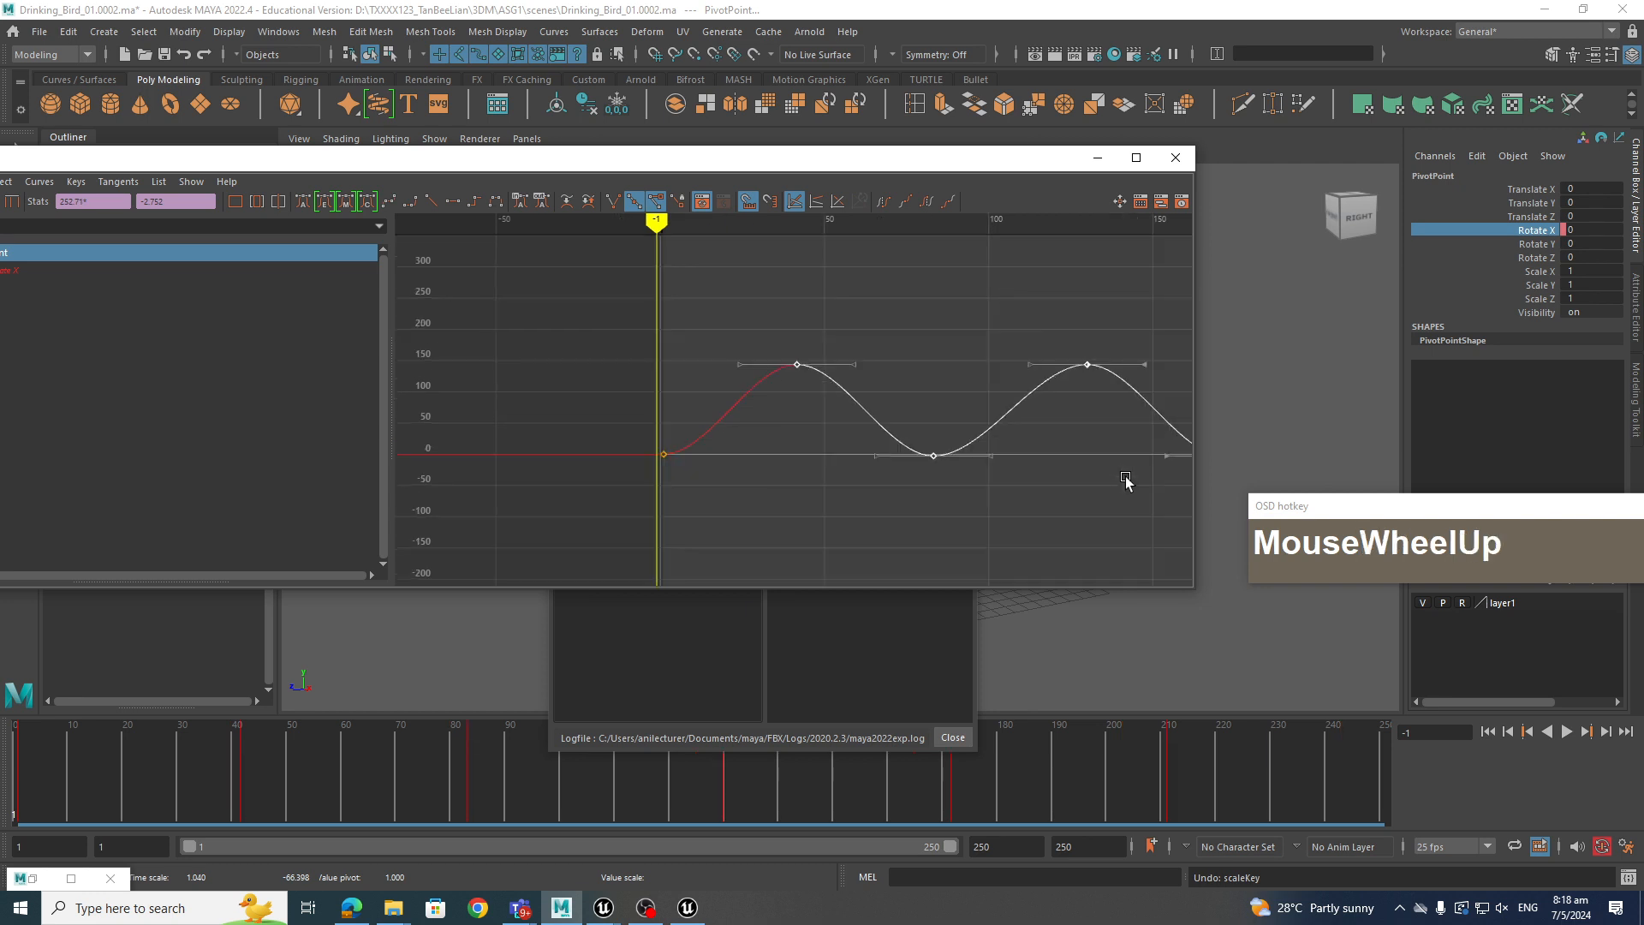
scroll(1117, 477, "down", 4)
scroll(1113, 477, "up", 2)
Move the last Rotate X key to frame 251
mouse_move(1072, 447)
left_mouse_down()
mouse_move(1074, 476)
mouse_move(1090, 467)
left_mouse_up()
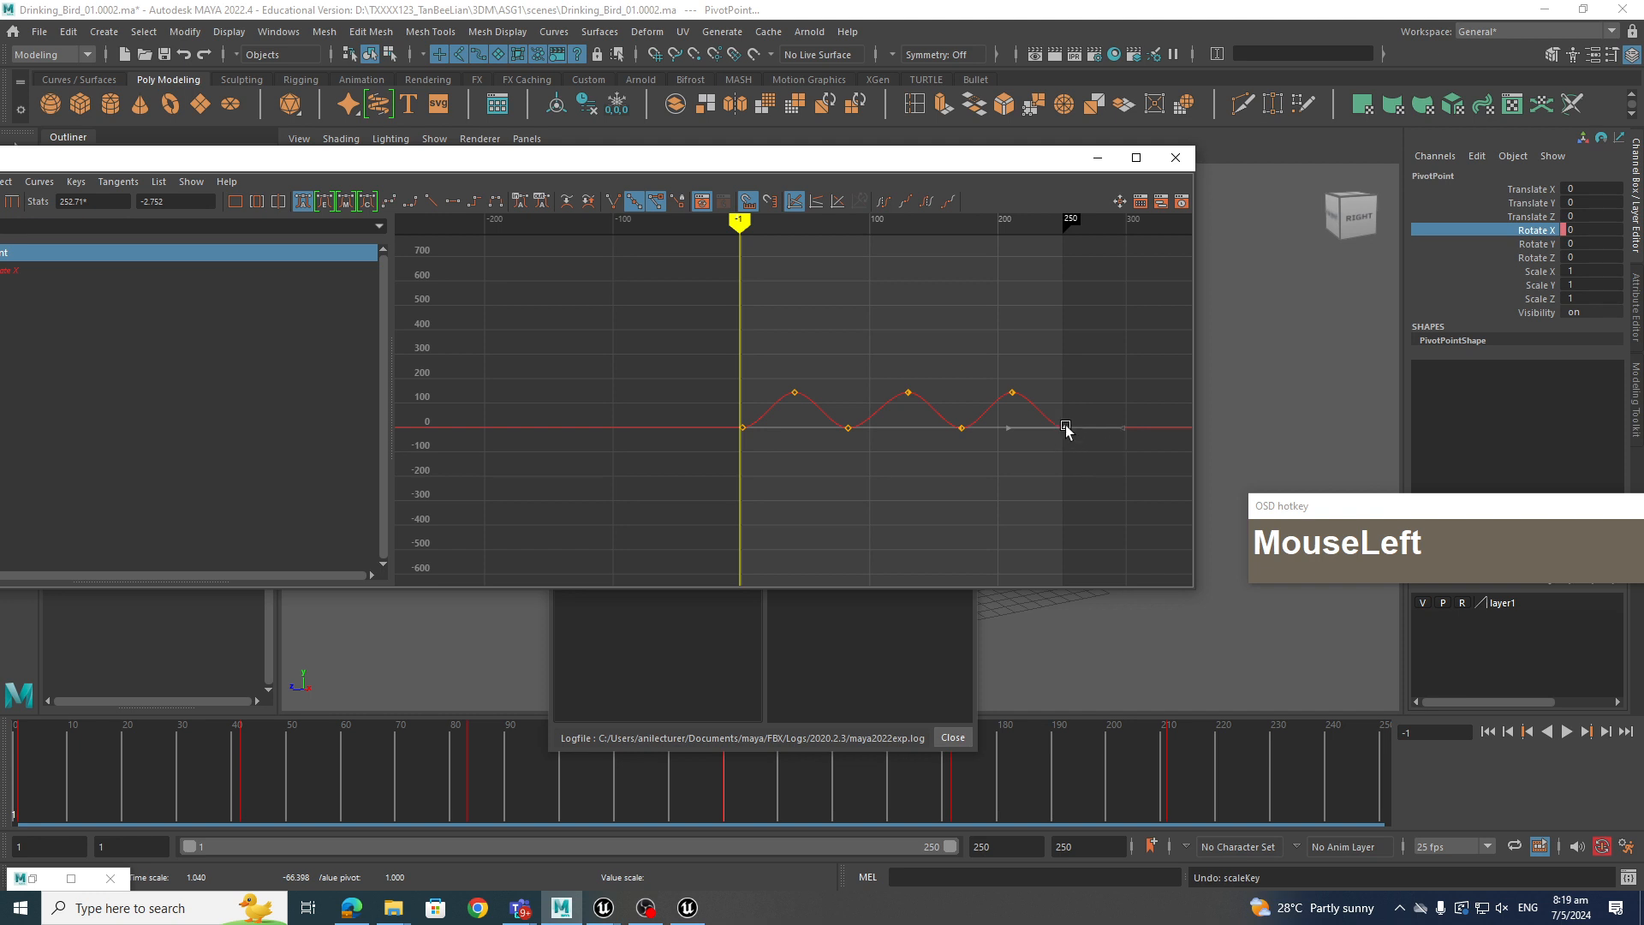
left_click_drag(1066, 426, 1057, 420)
key("w")
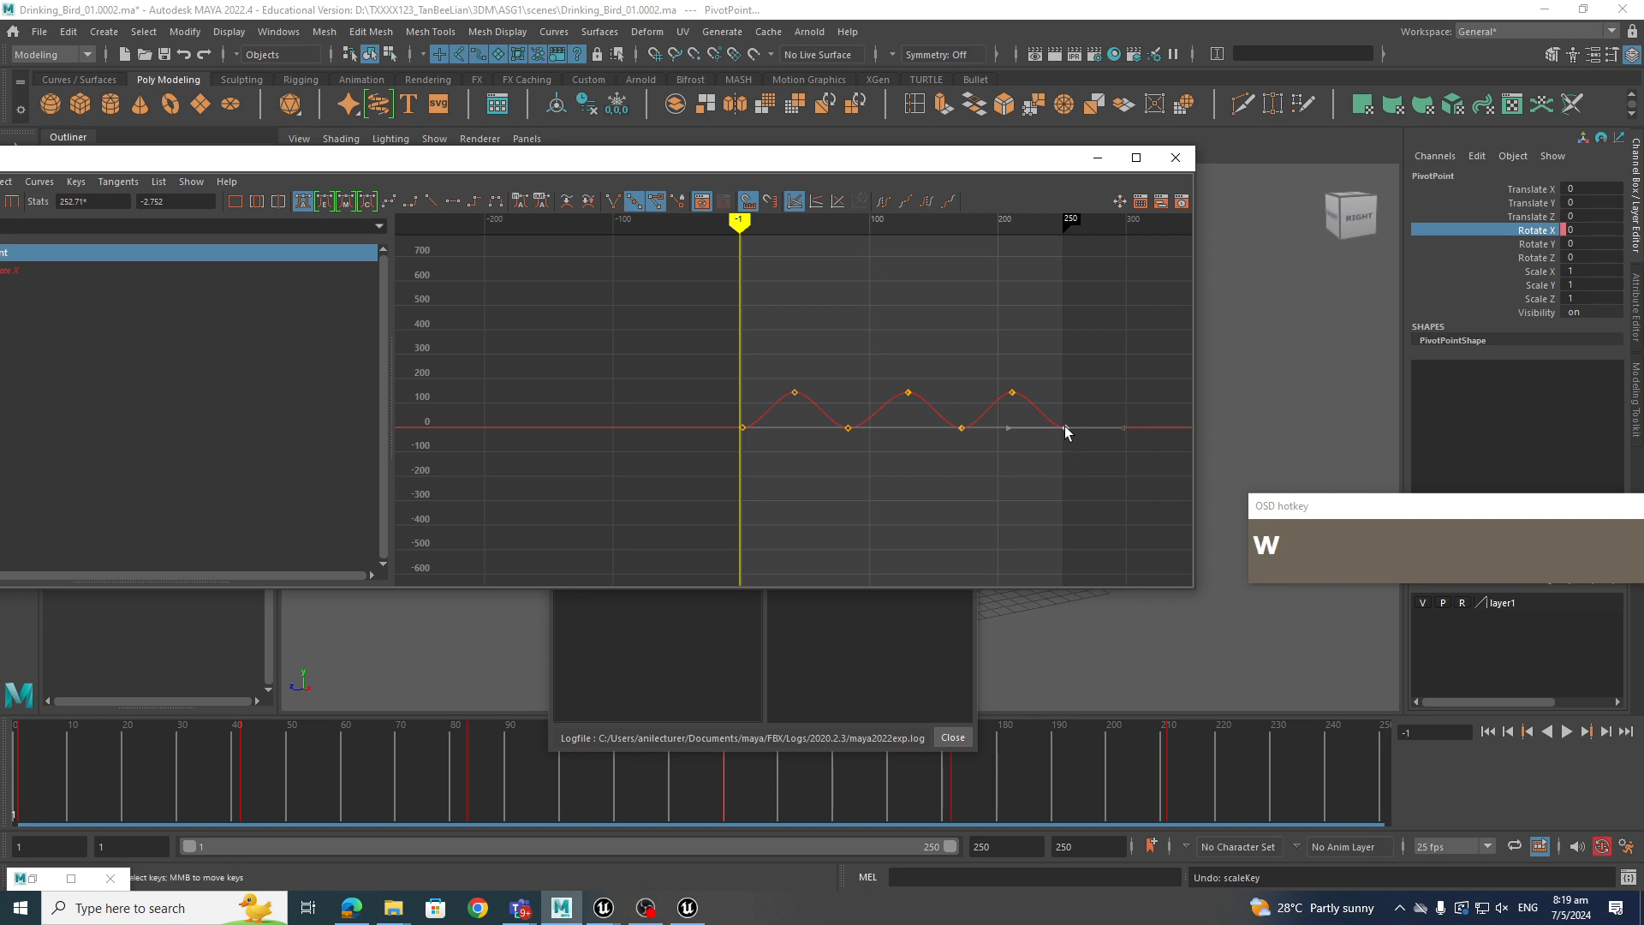
left_click(1066, 427)
left_click_drag(1060, 426, 1073, 455)
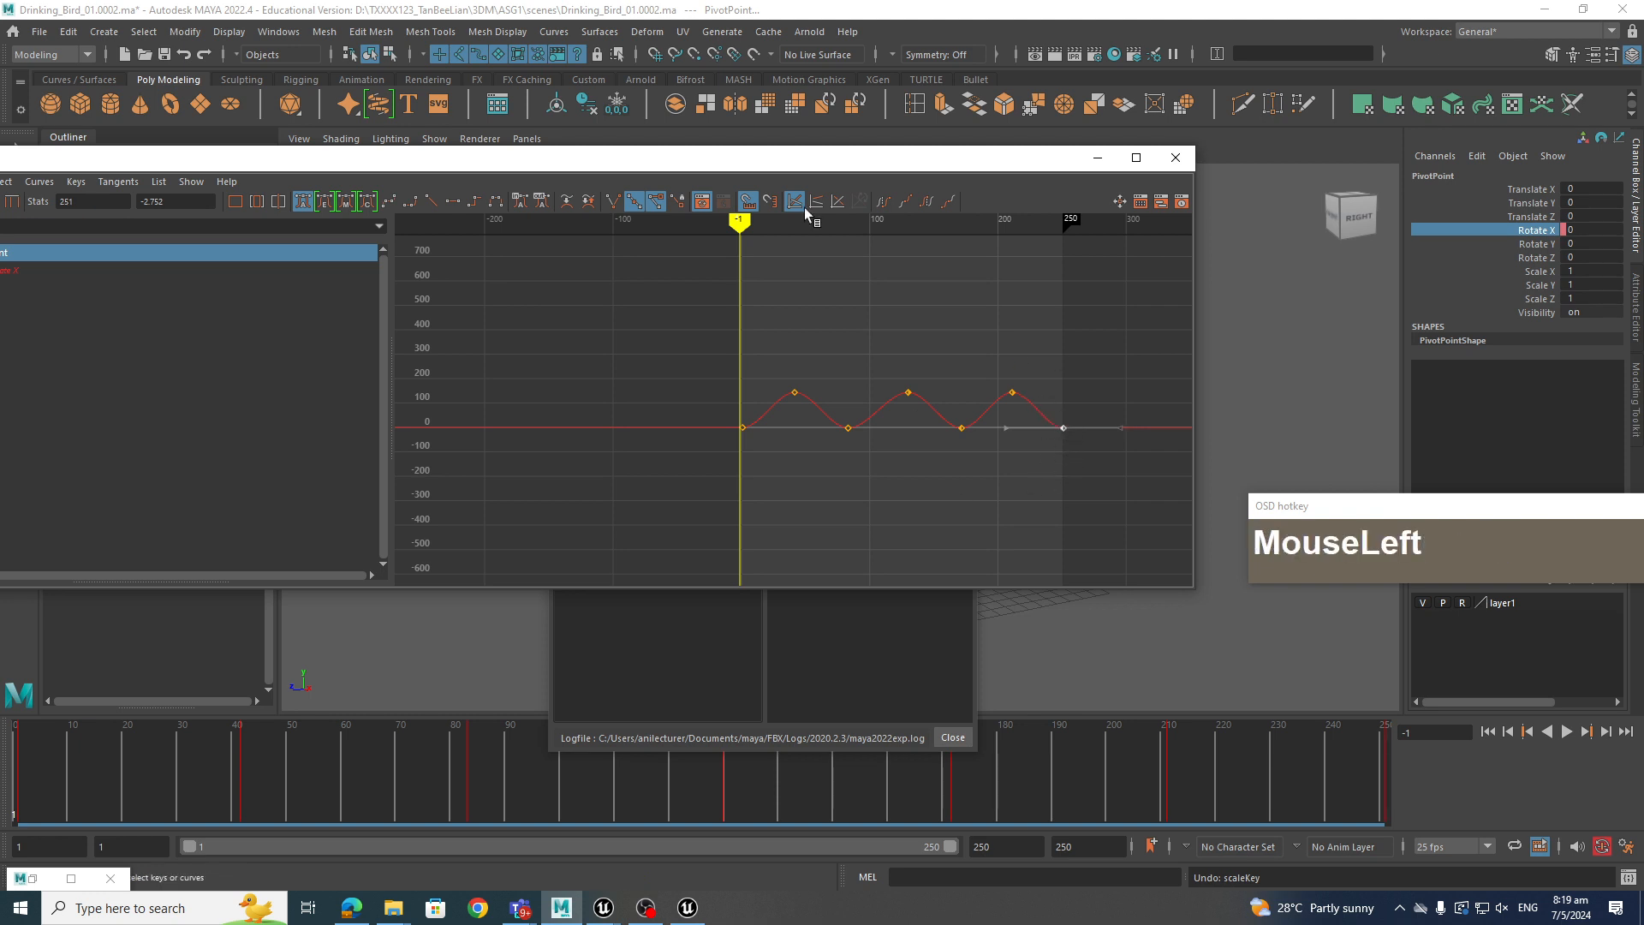
Minimize the Graph Editor and the Warnings and Errors window, and scrub the timeline to frame 147 to check the swing
left_click(1096, 157)
left_click_drag(303, 775, 824, 775)
left_click(878, 309)
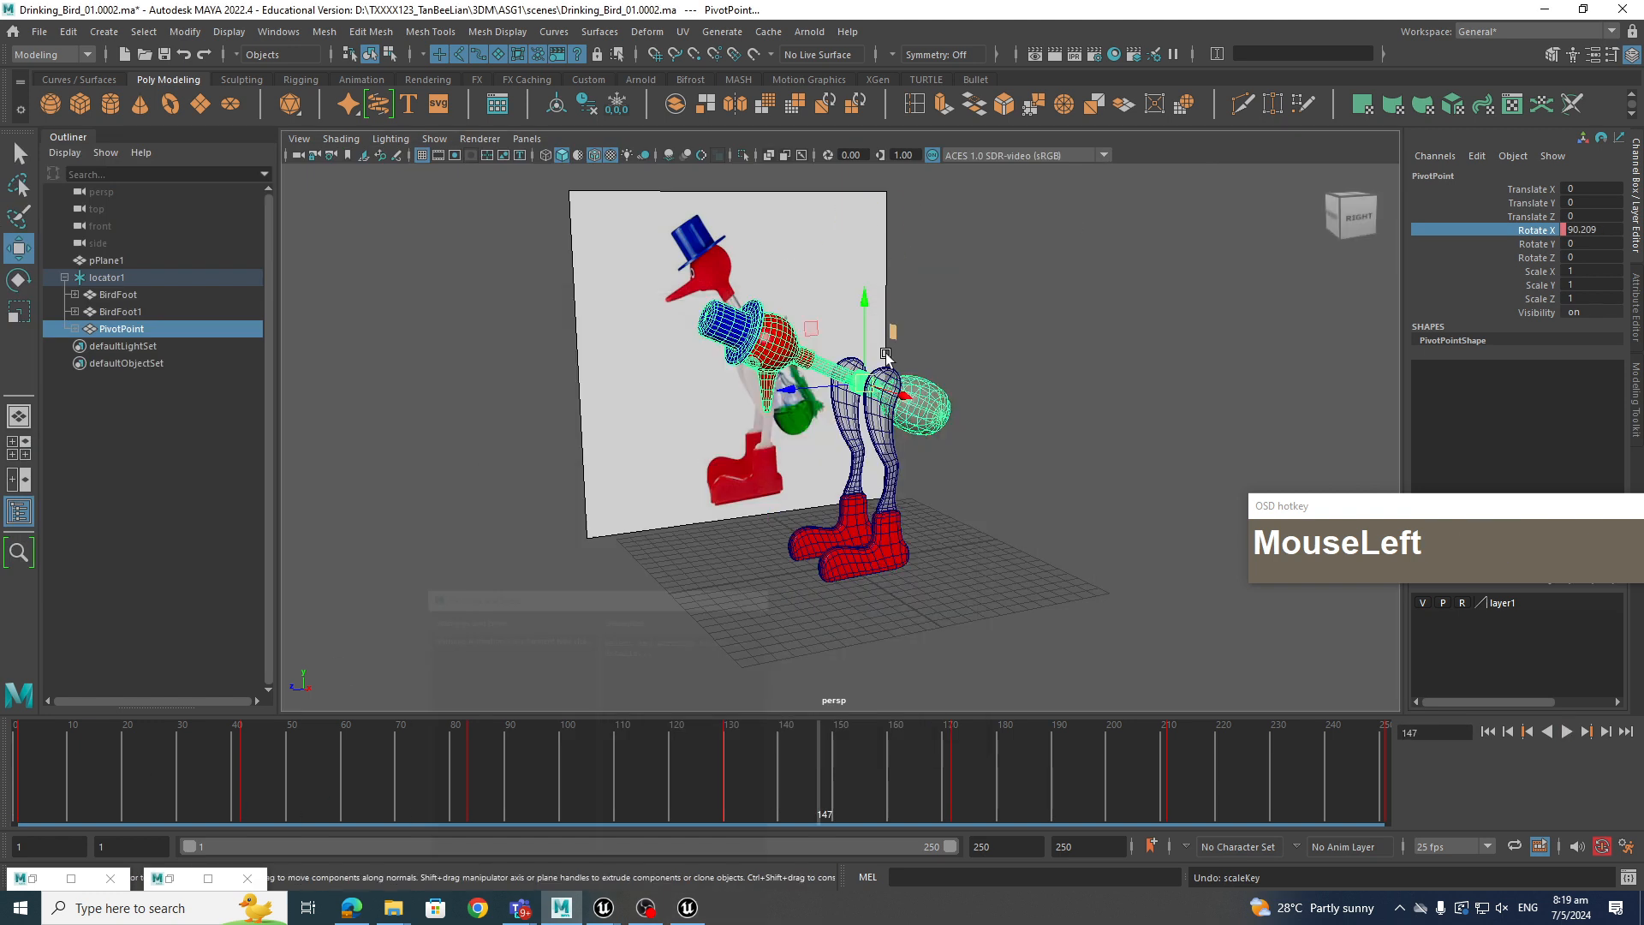
Export locator1 with both bird feet and PivotPoint as an FBX selection, overwriting DrinkingBirdToy_02.fbx in the scenes folder
left_click(1016, 642)
left_click_drag(1016, 643, 742, 295)
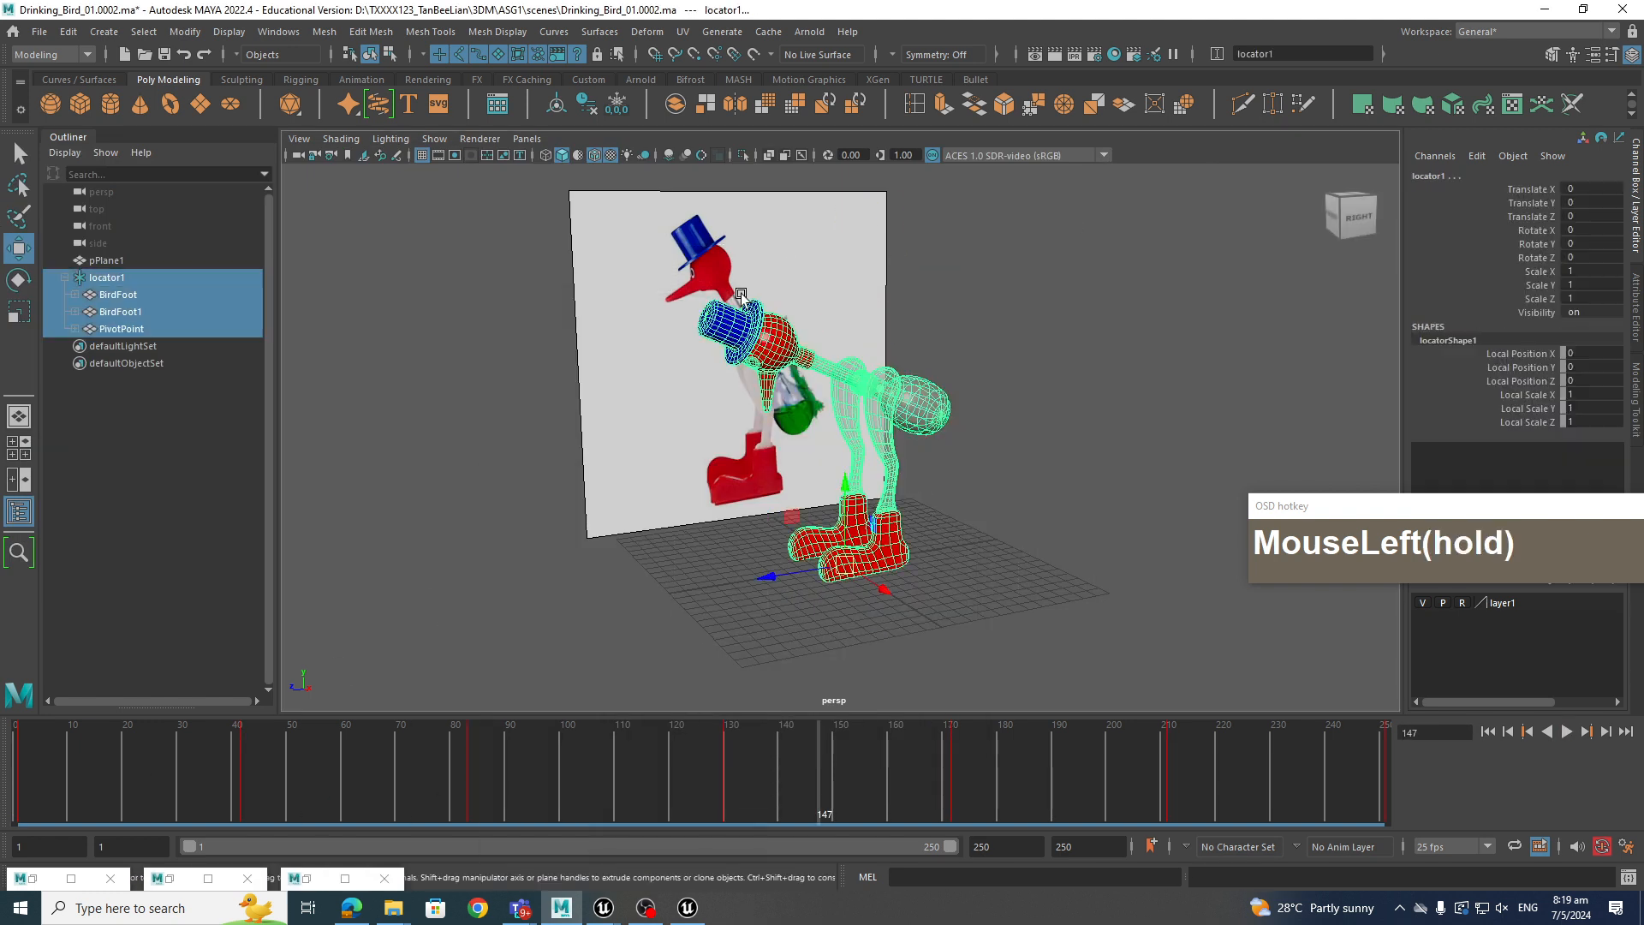
left_click(1103, 471)
left_click_drag(1065, 506, 961, 640, "alt")
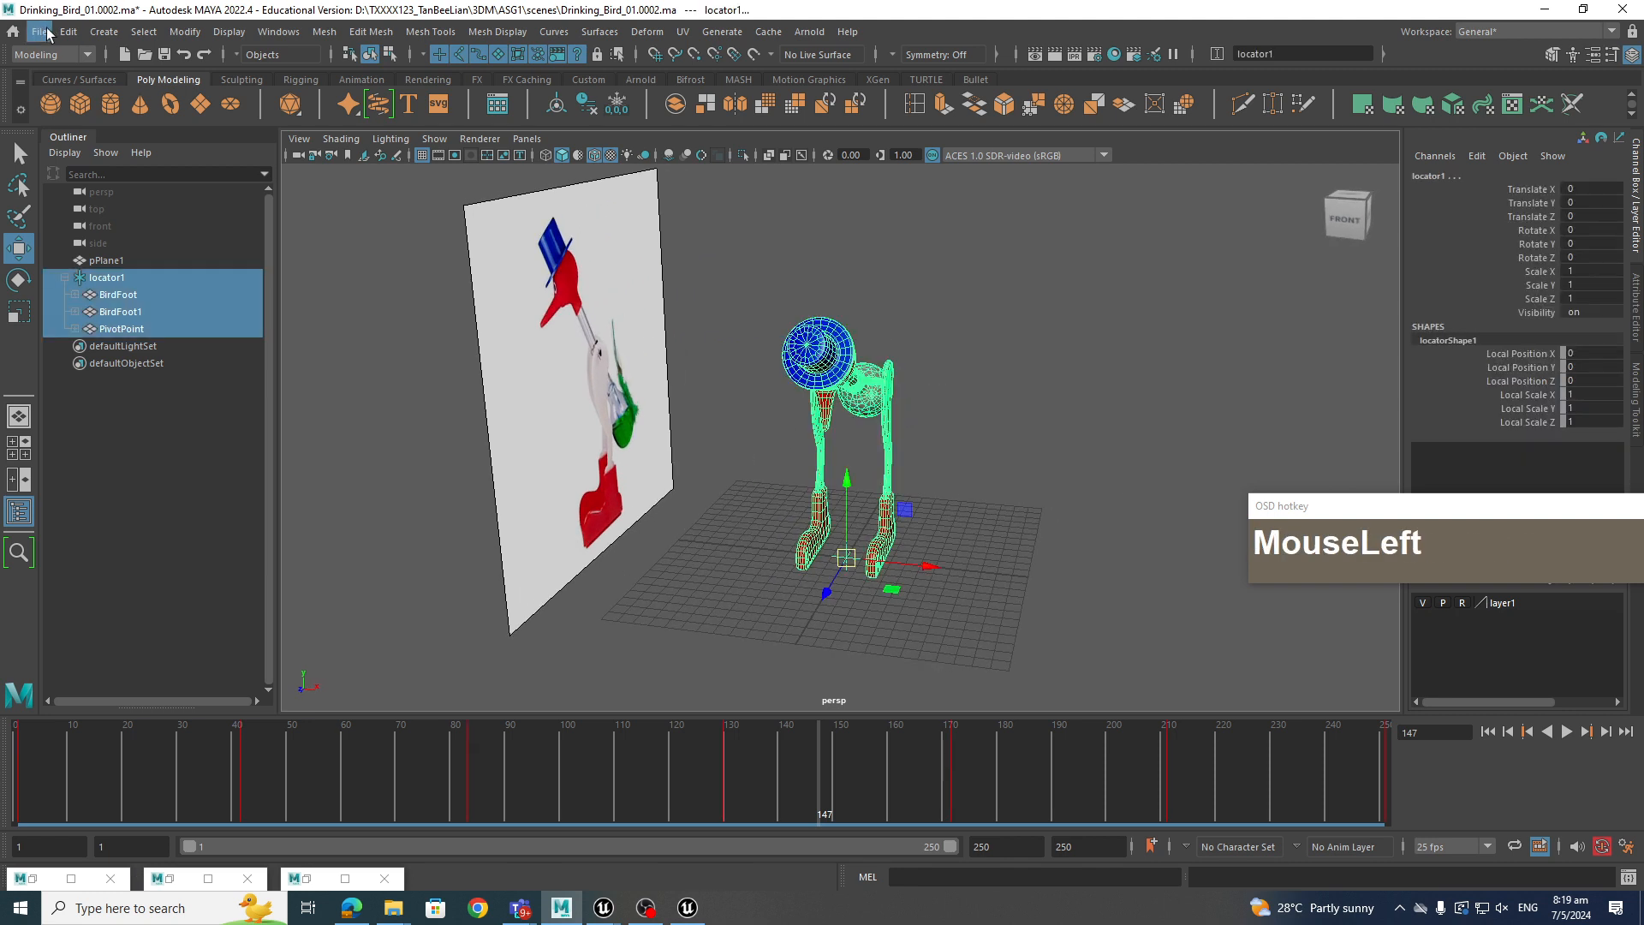
left_click_drag(47, 33, 92, 266)
scroll(1180, 621, "down", 10)
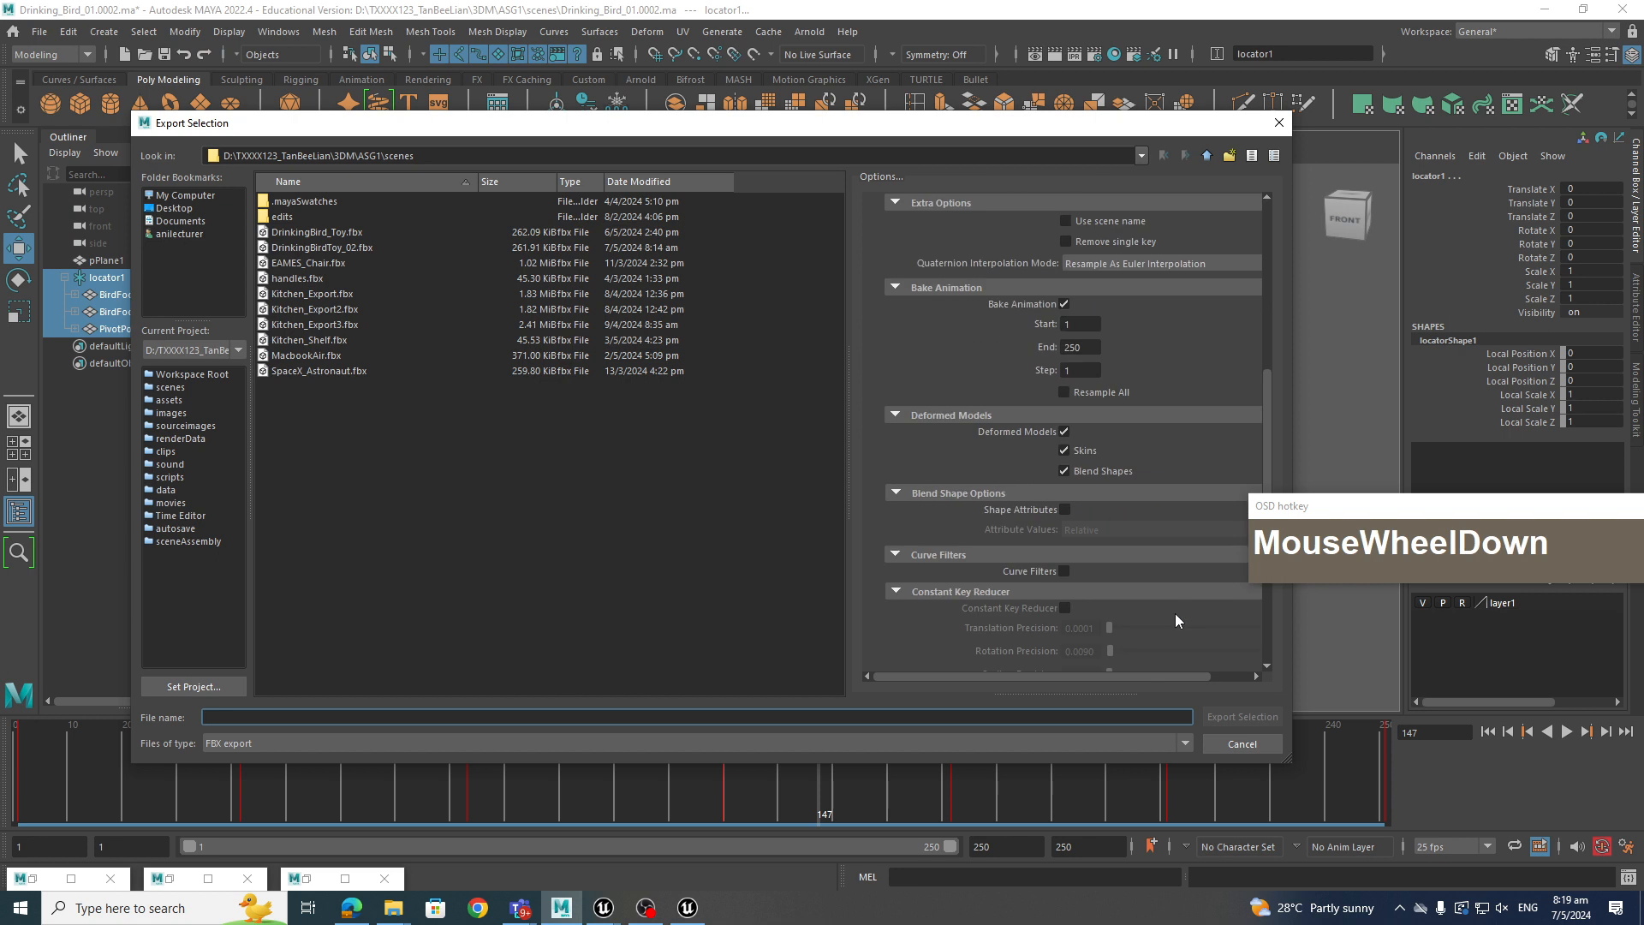
left_click(349, 248)
left_click(1255, 723)
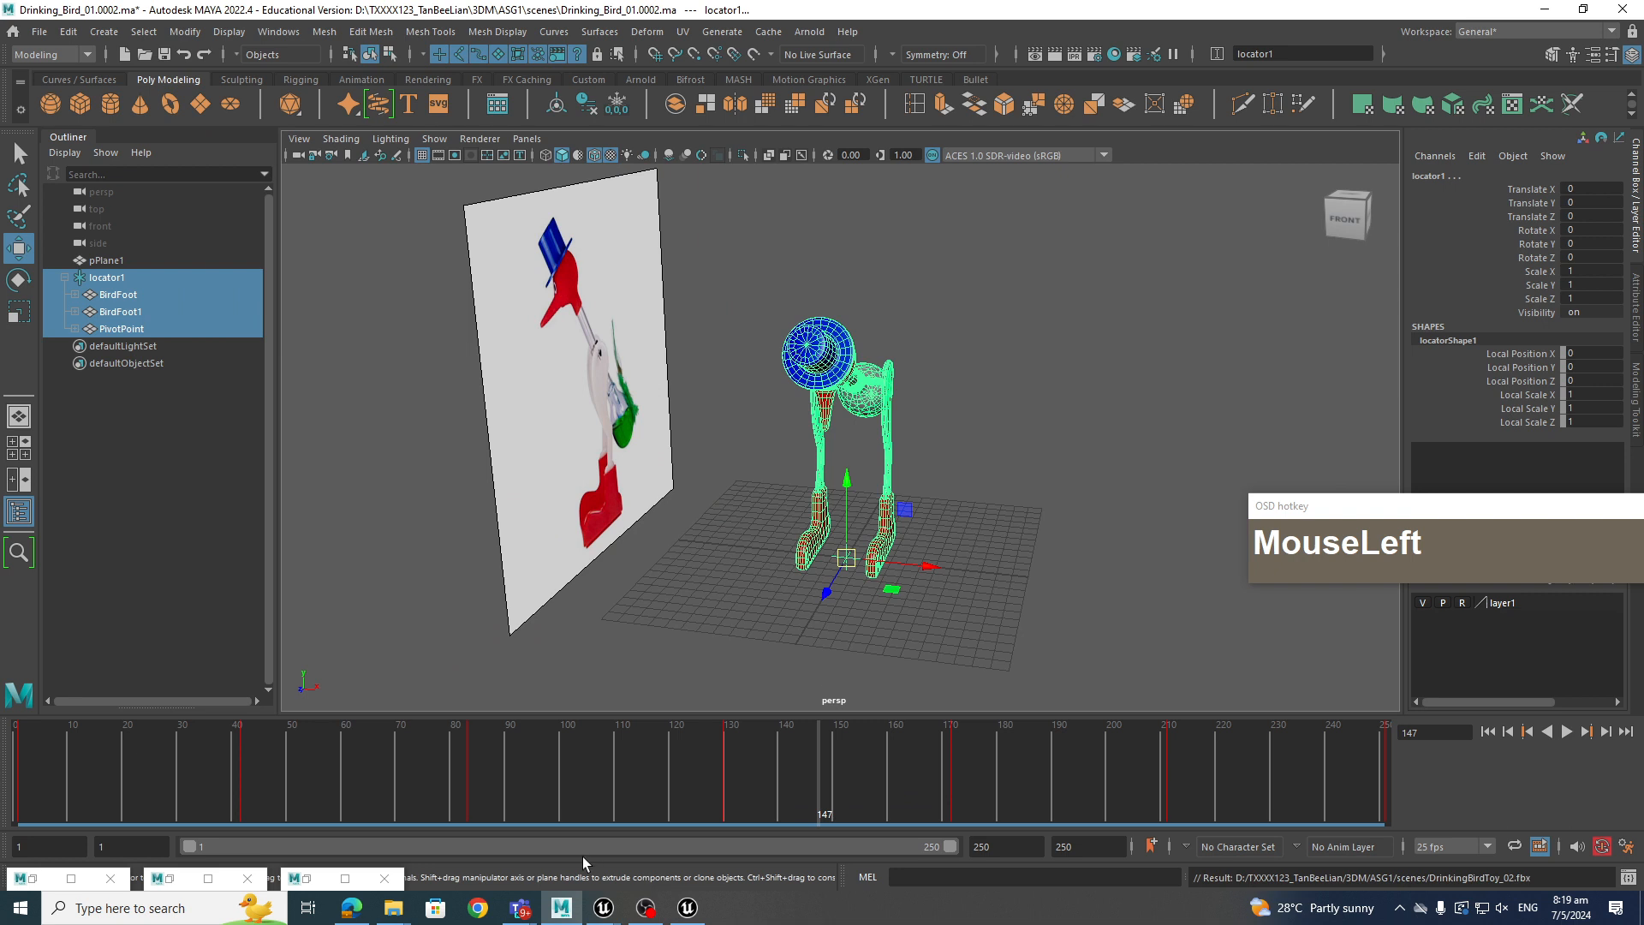
Switch to the Interior_Project window in Unreal Editor and close its floating Content Browser
left_click(683, 913)
mouse_move(606, 915)
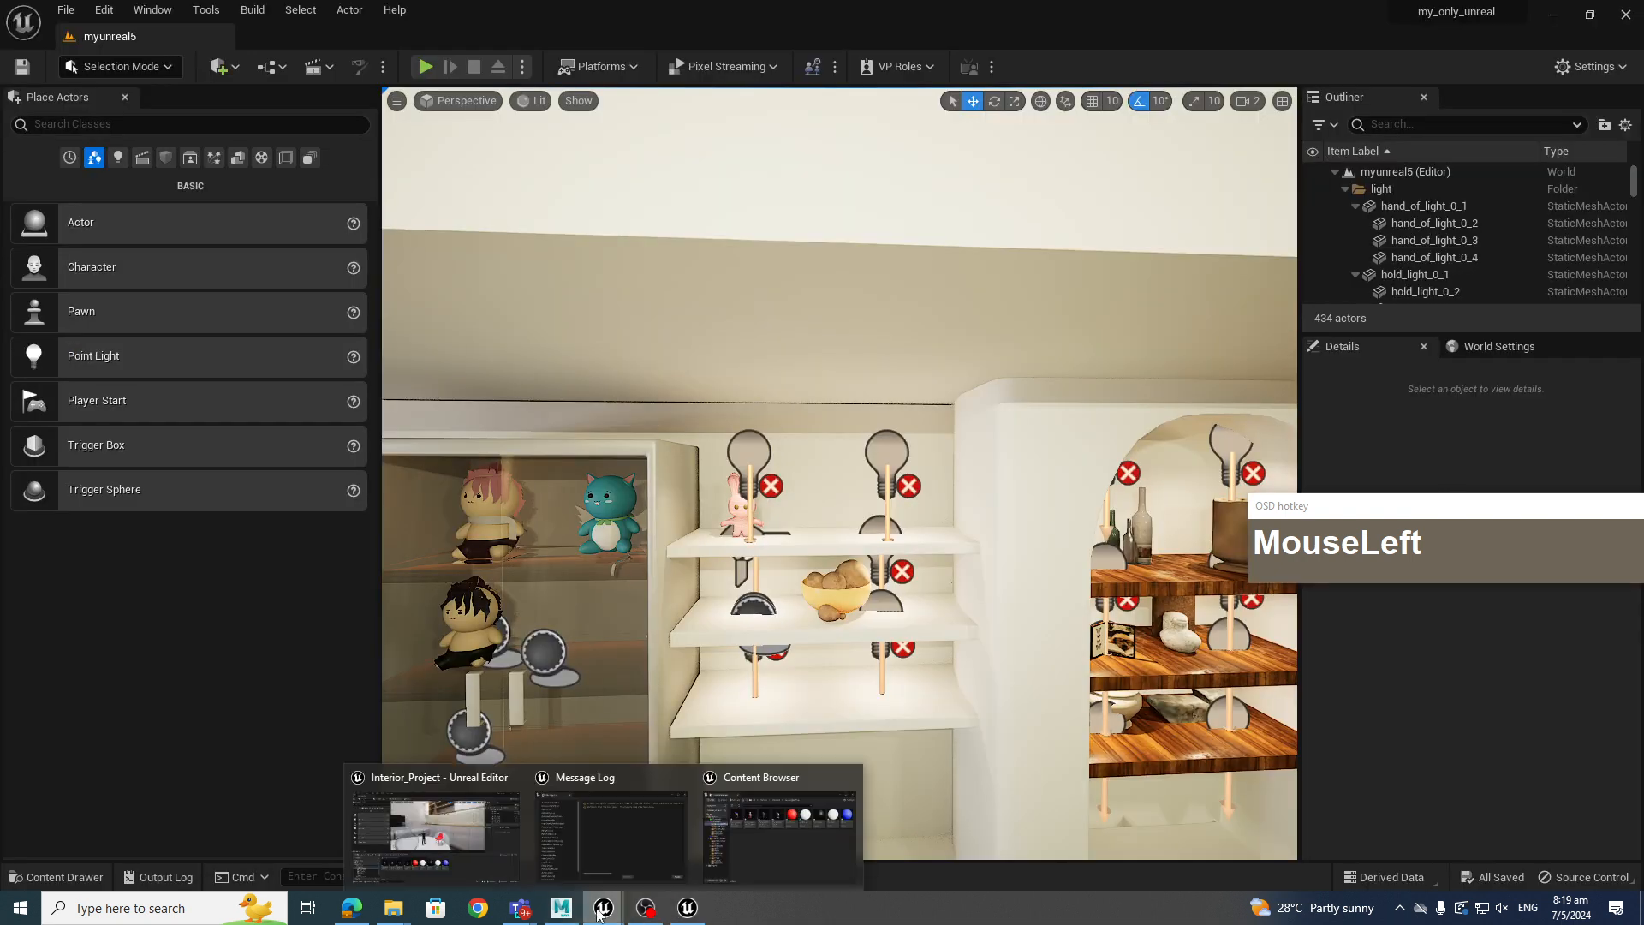
left_click(747, 855)
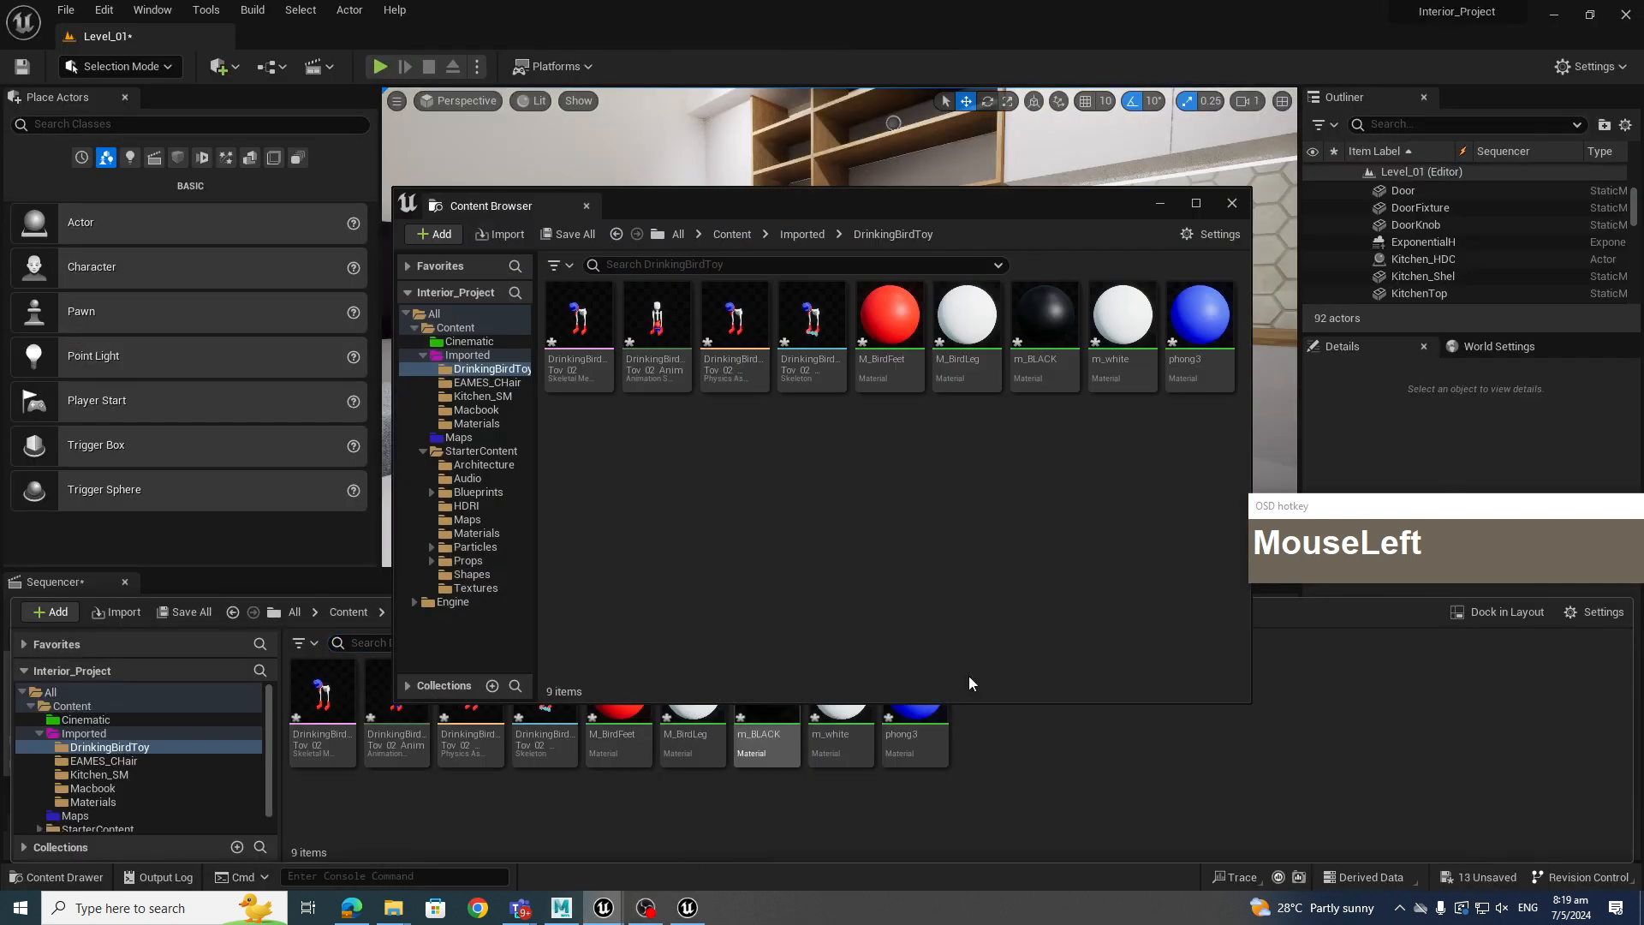
left_click(1234, 204)
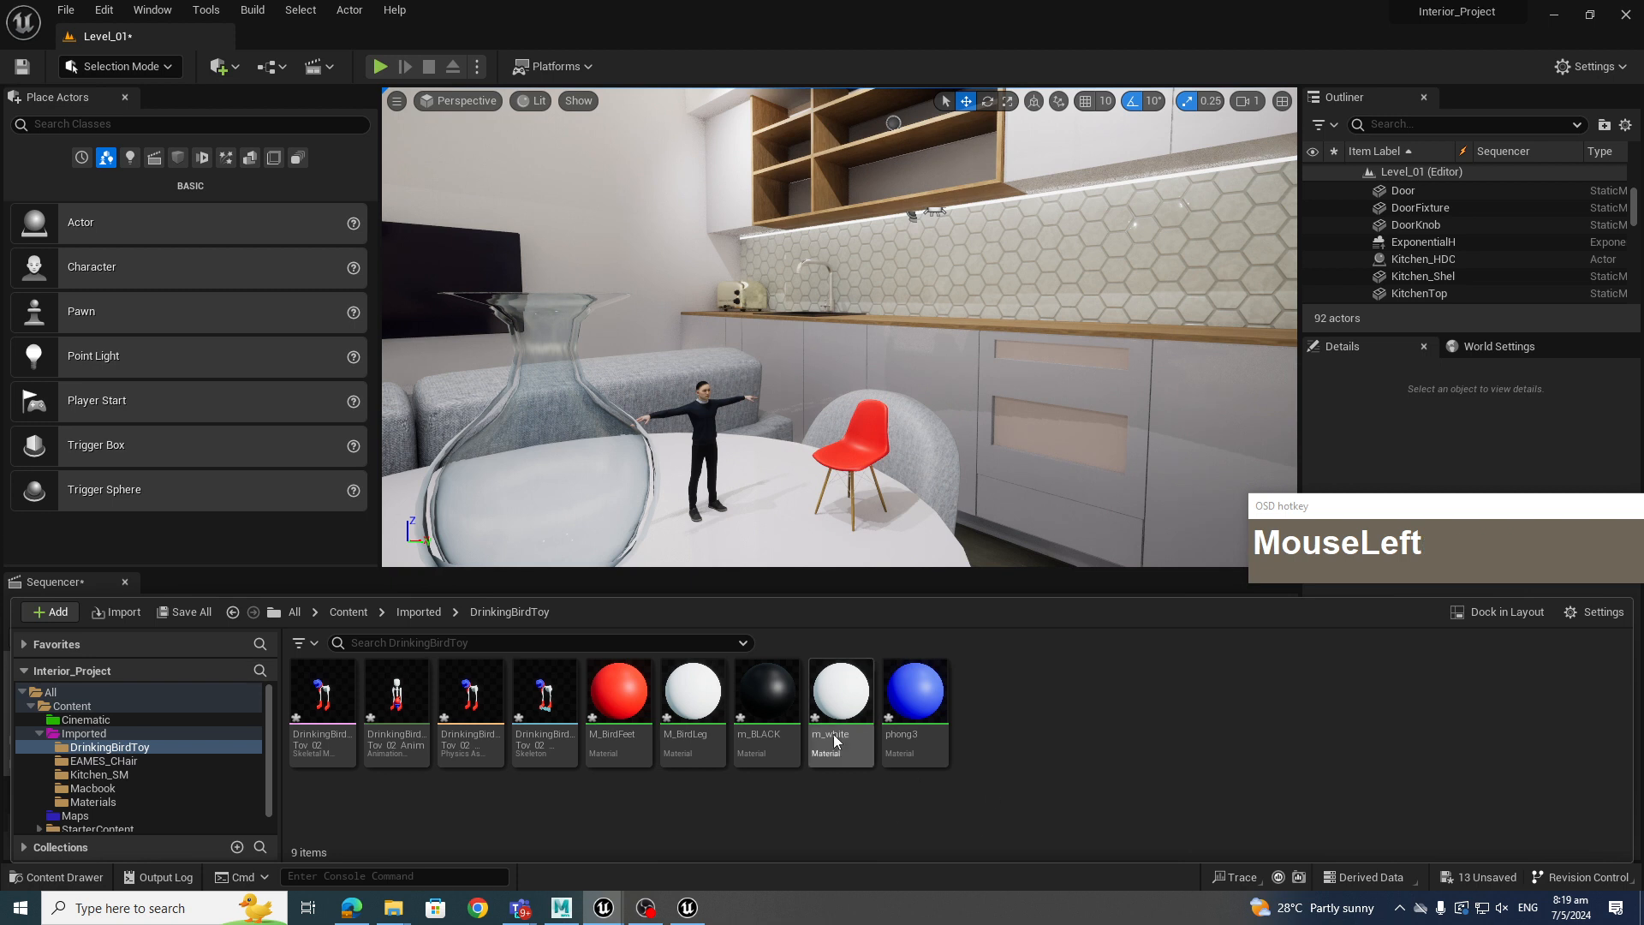
left_click(353, 681)
left_click(914, 698, "shift")
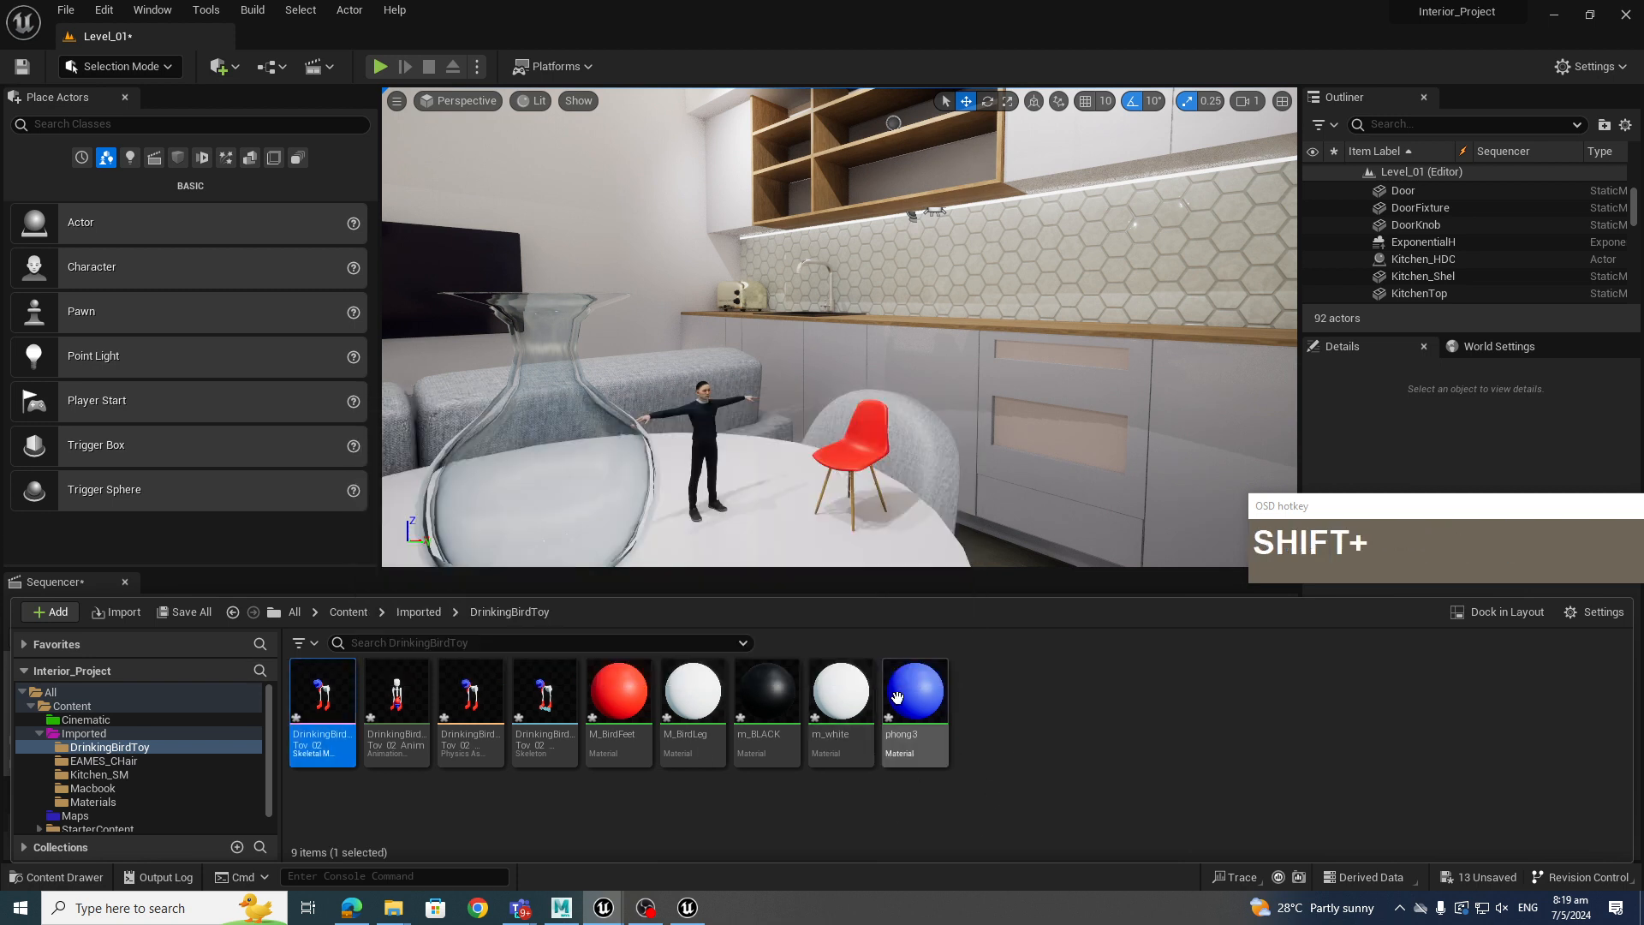
left_click_drag(914, 698, 907, 723)
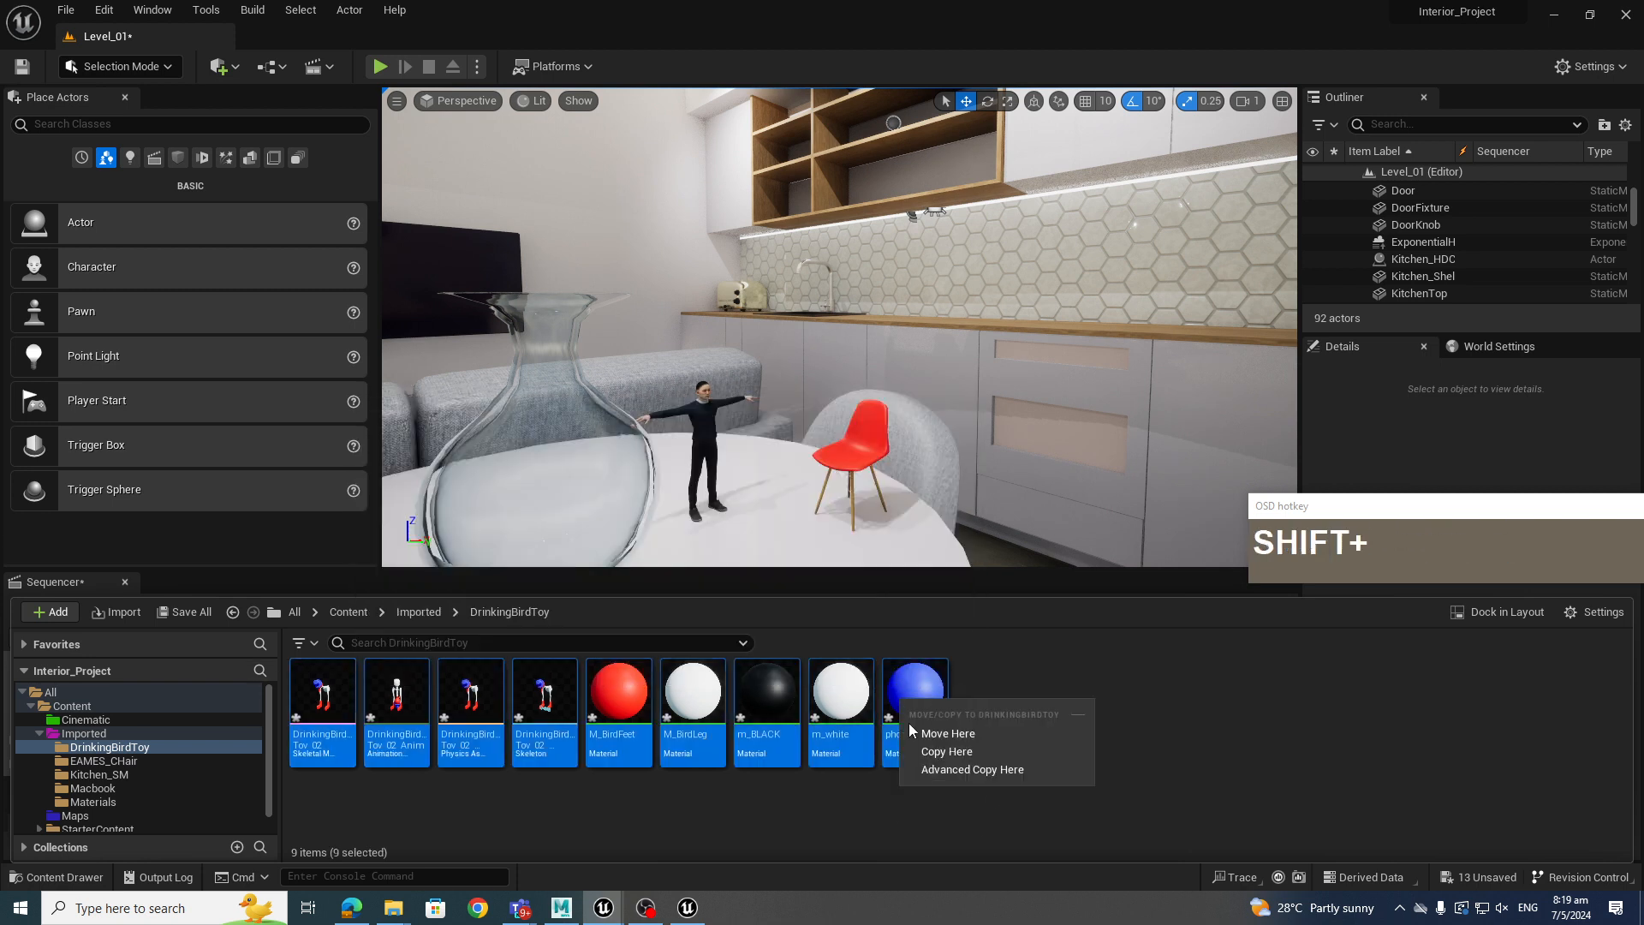
left_click(1140, 749)
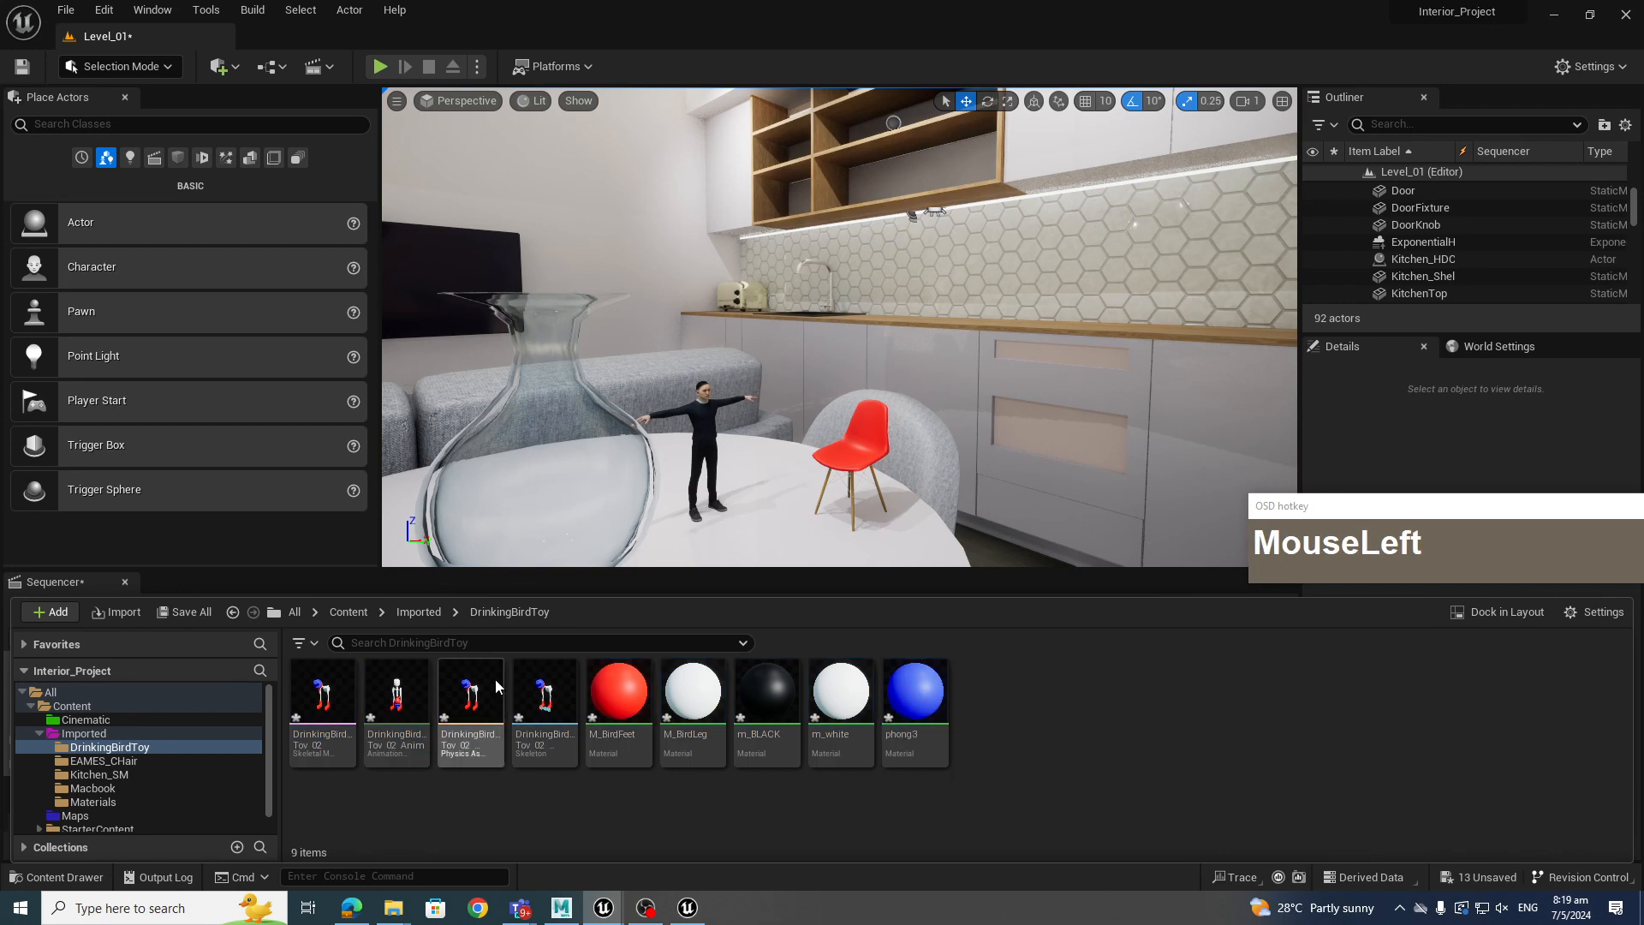
Force delete all assets in the DrinkingBirdToy folder, from the skeletal mesh through the phong3 material
left_click(323, 694)
left_click(914, 710, "shift")
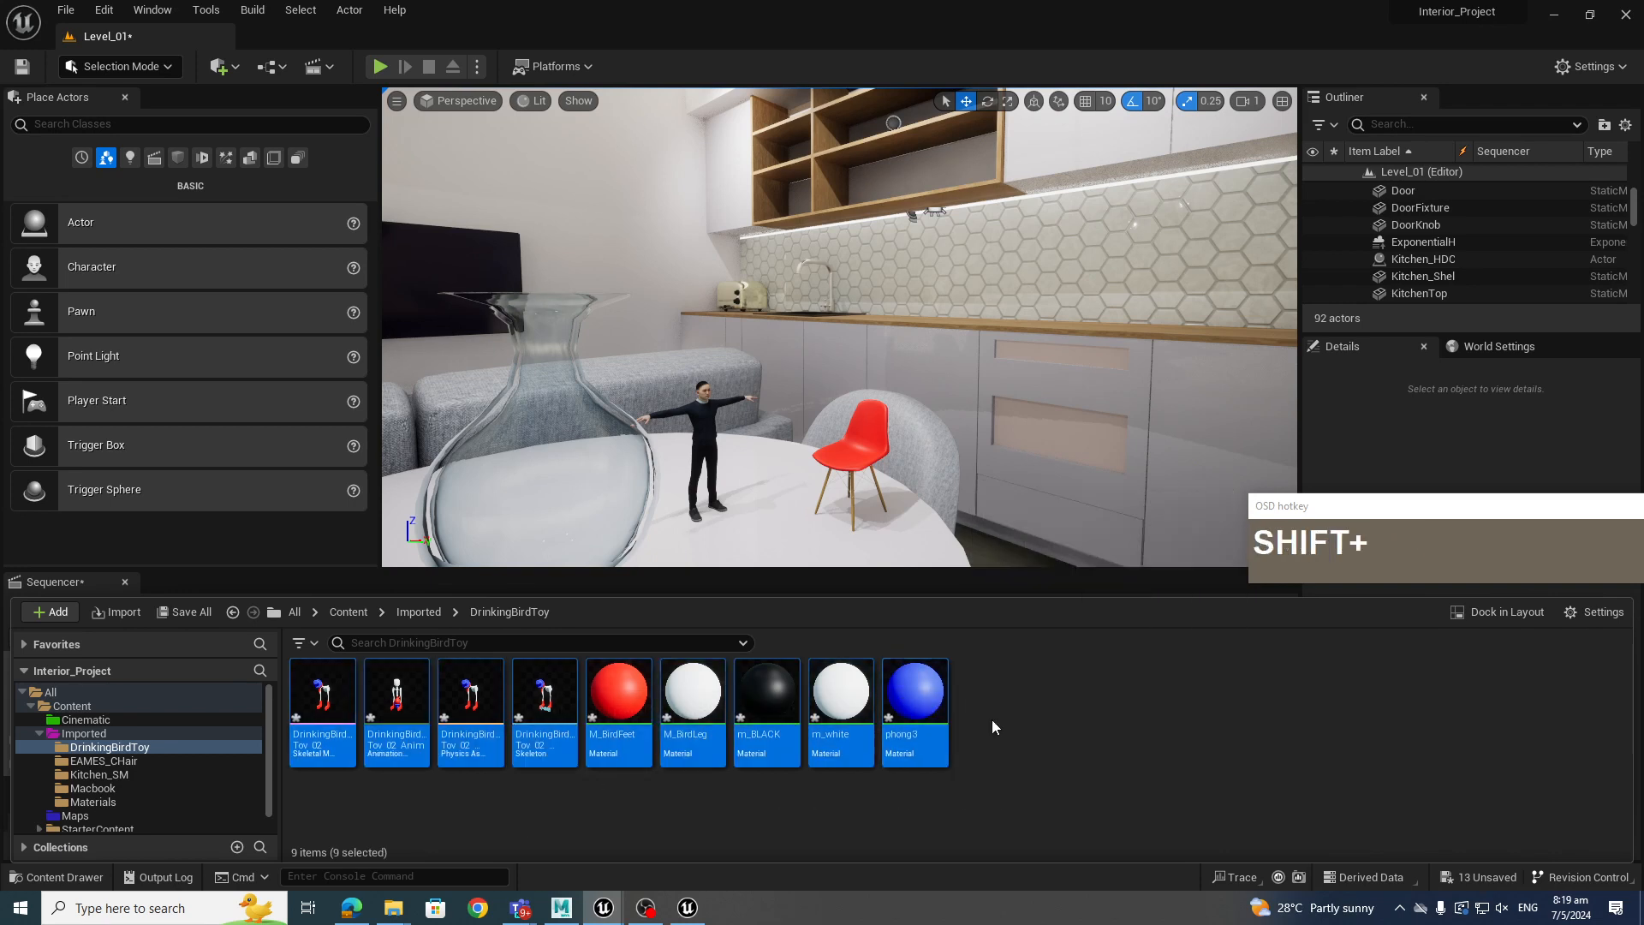
key("shift+Delete")
left_click(782, 726)
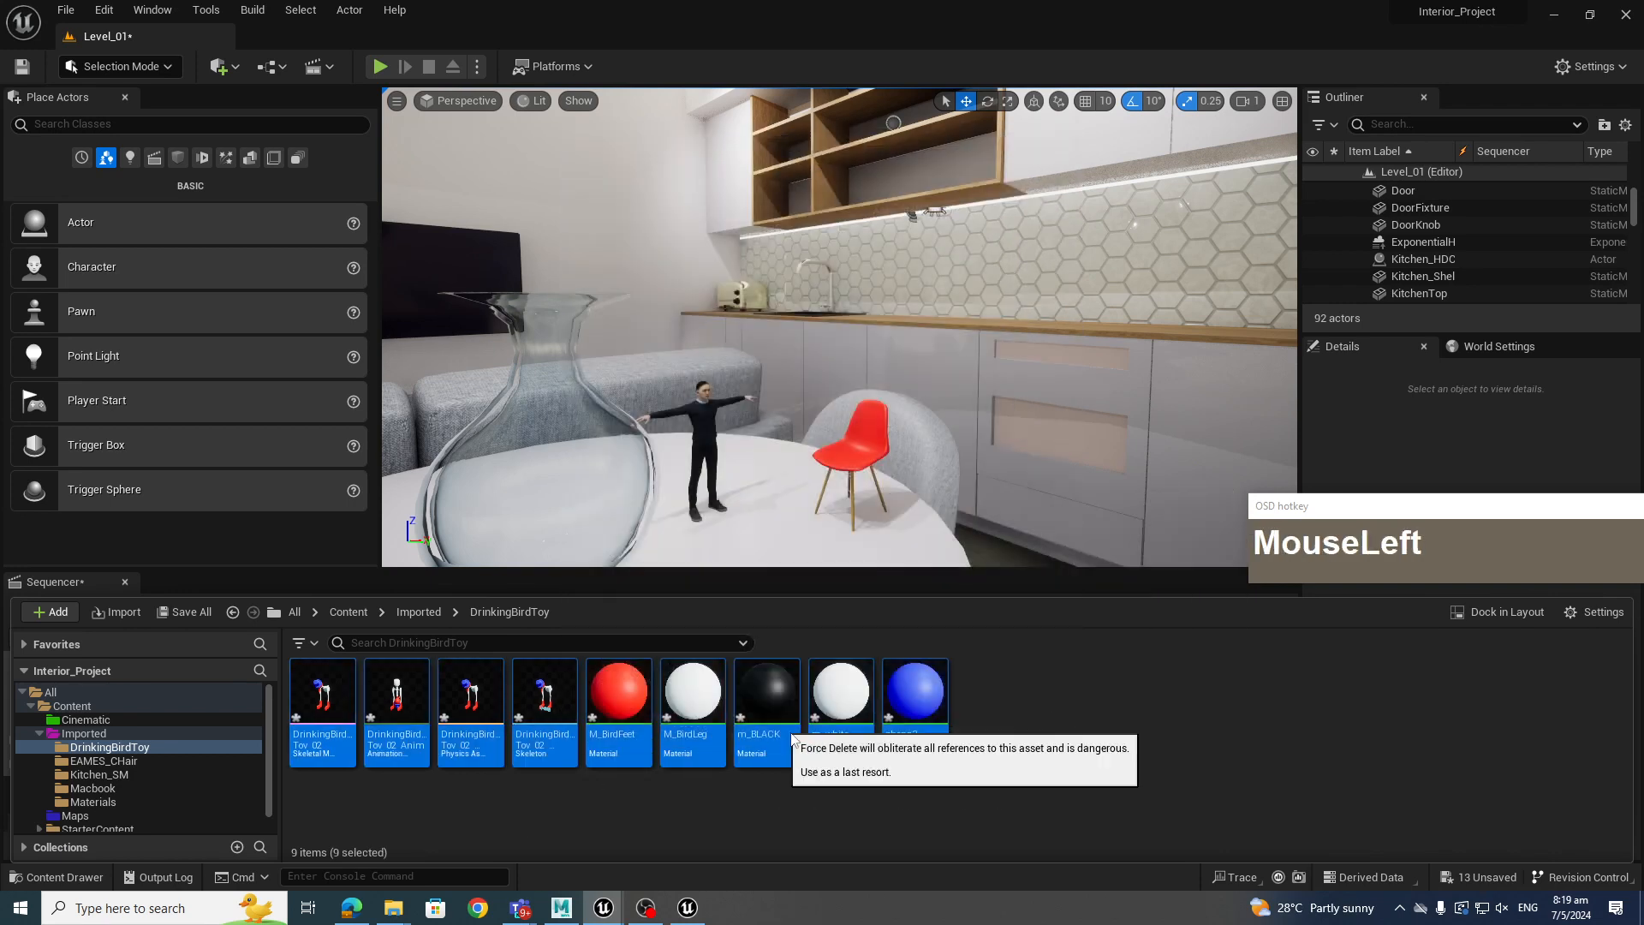
Import DrinkingBirdToy_02.fbx into the DrinkingBirdToy folder as a skeletal mesh with animations
right_click(599, 732)
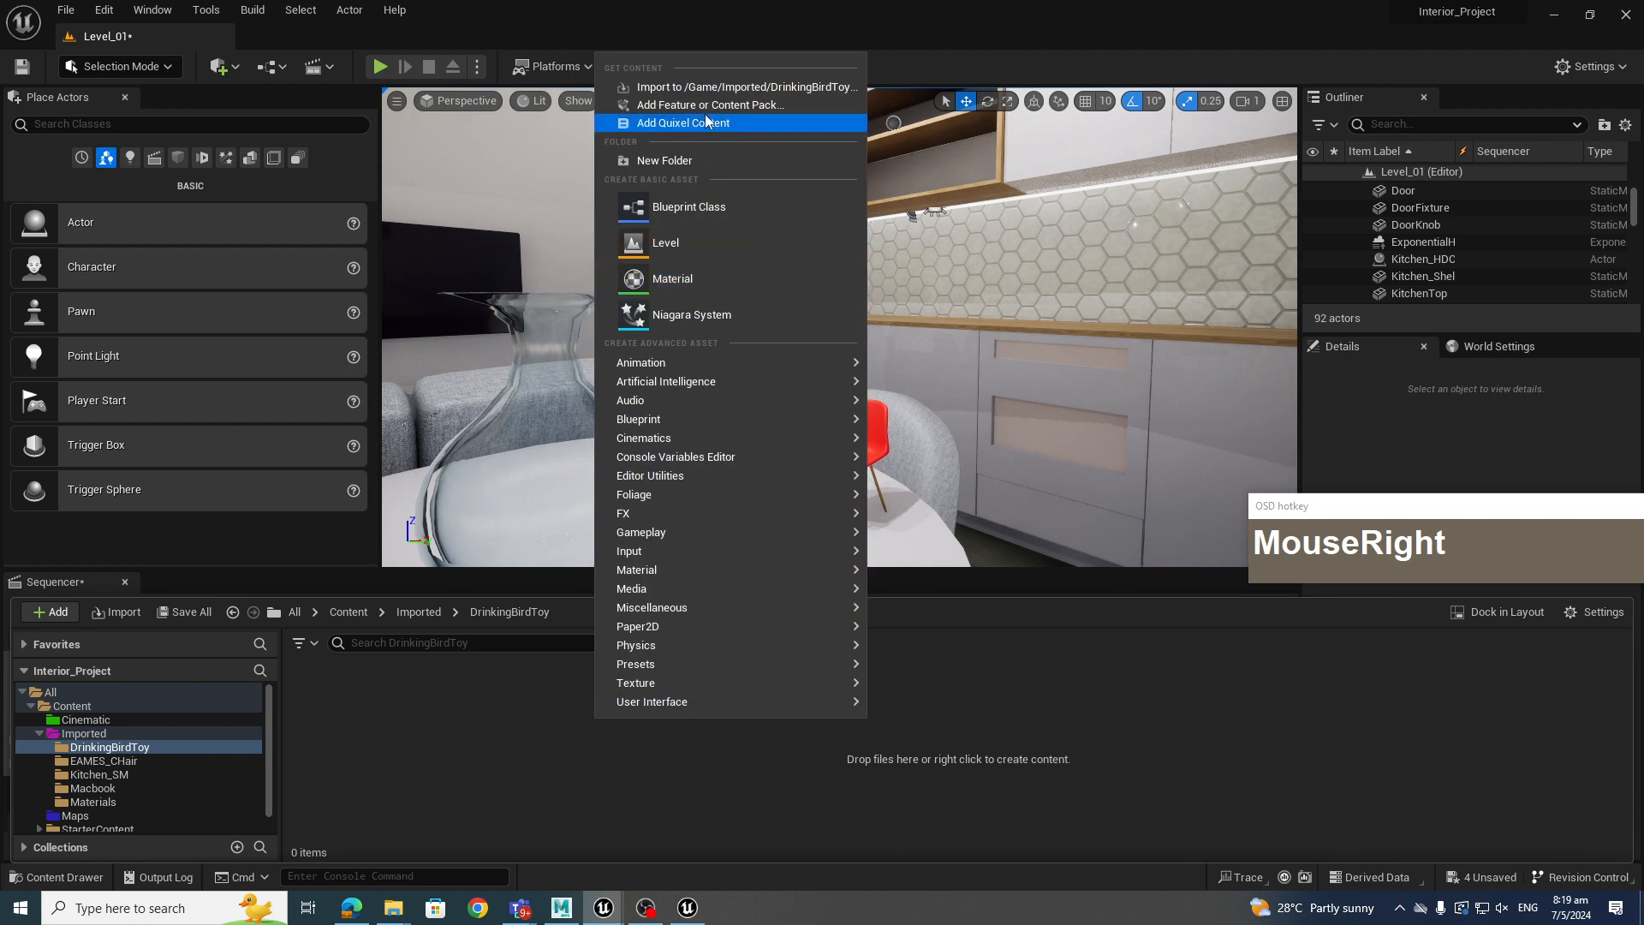
left_click(707, 86)
left_click(680, 344)
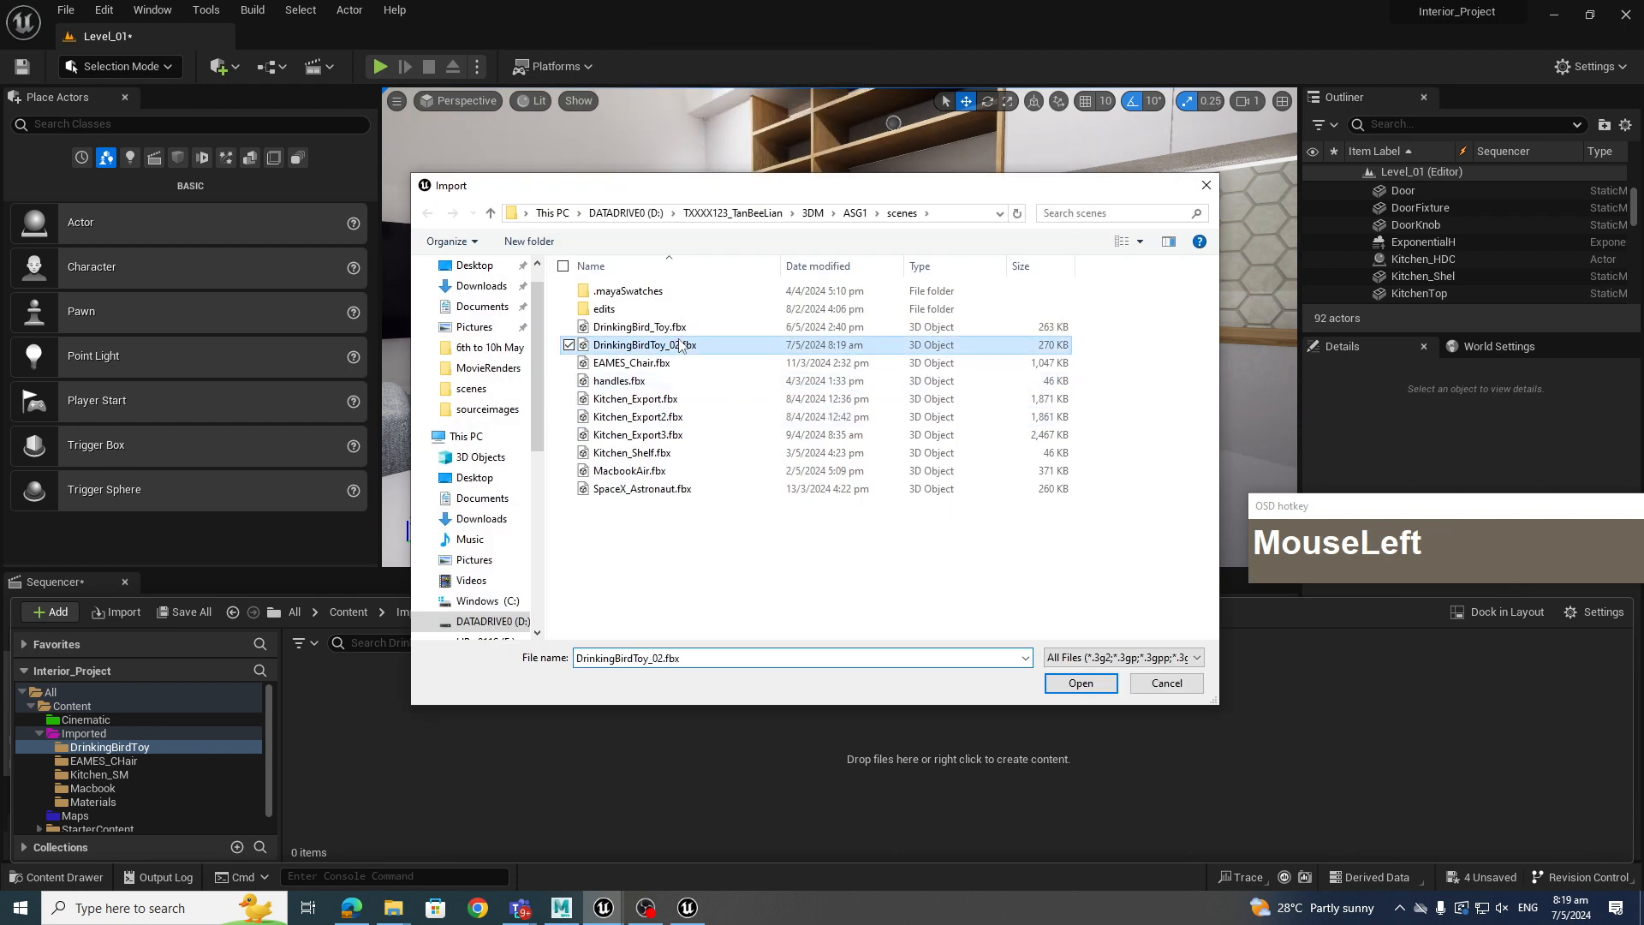
left_click(1081, 682)
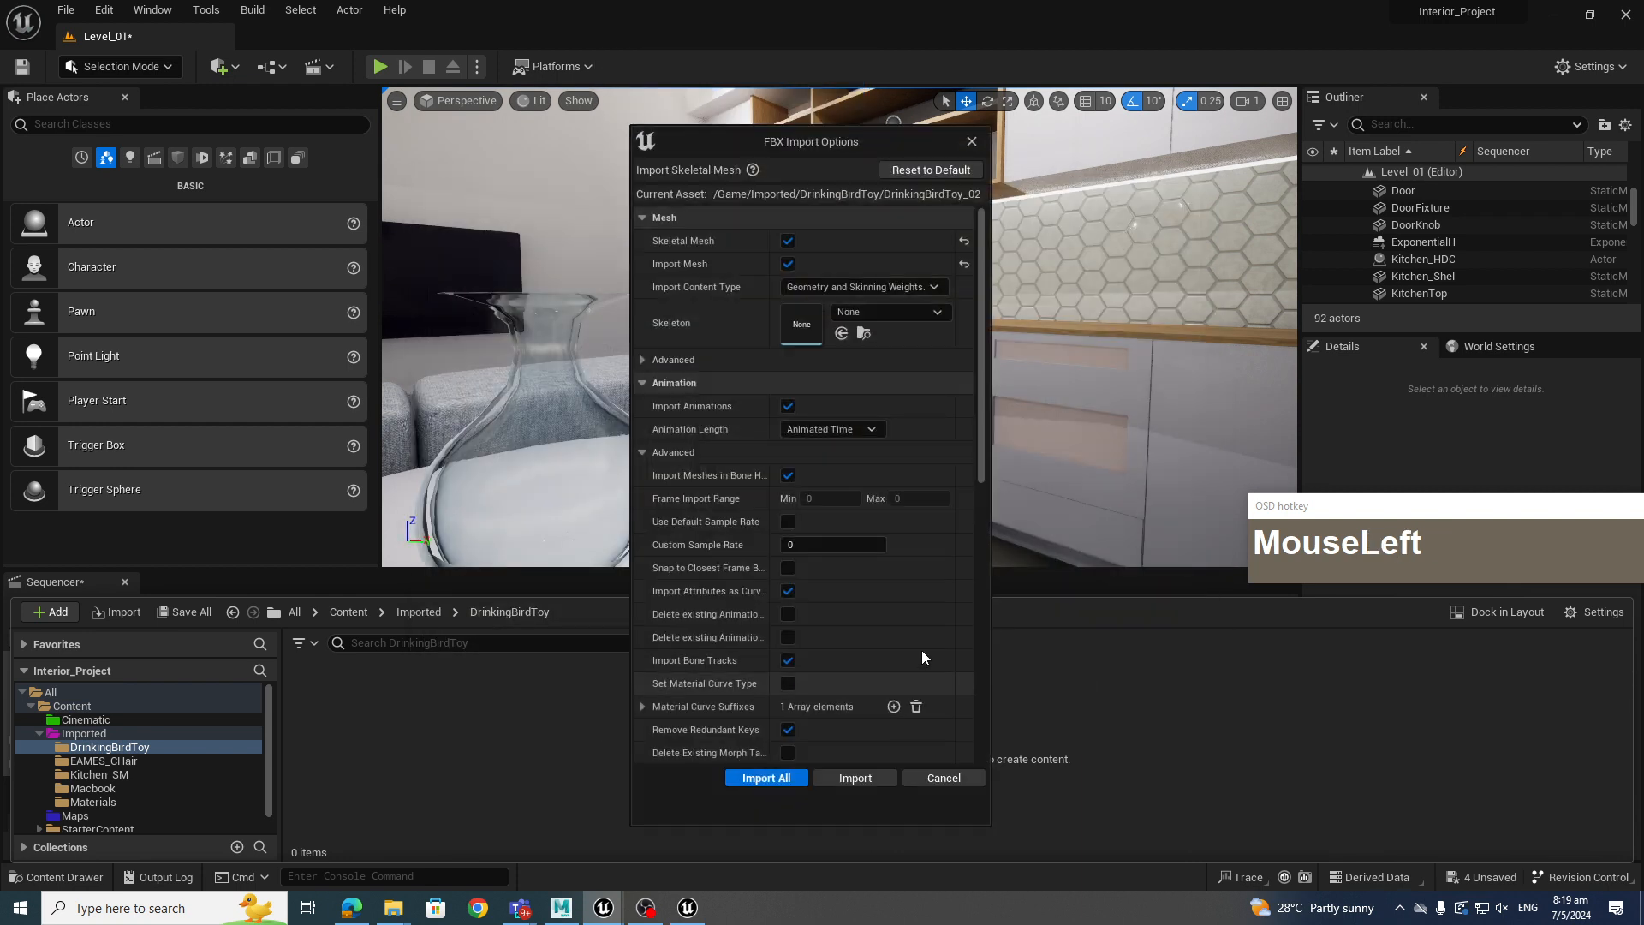
left_click(767, 778)
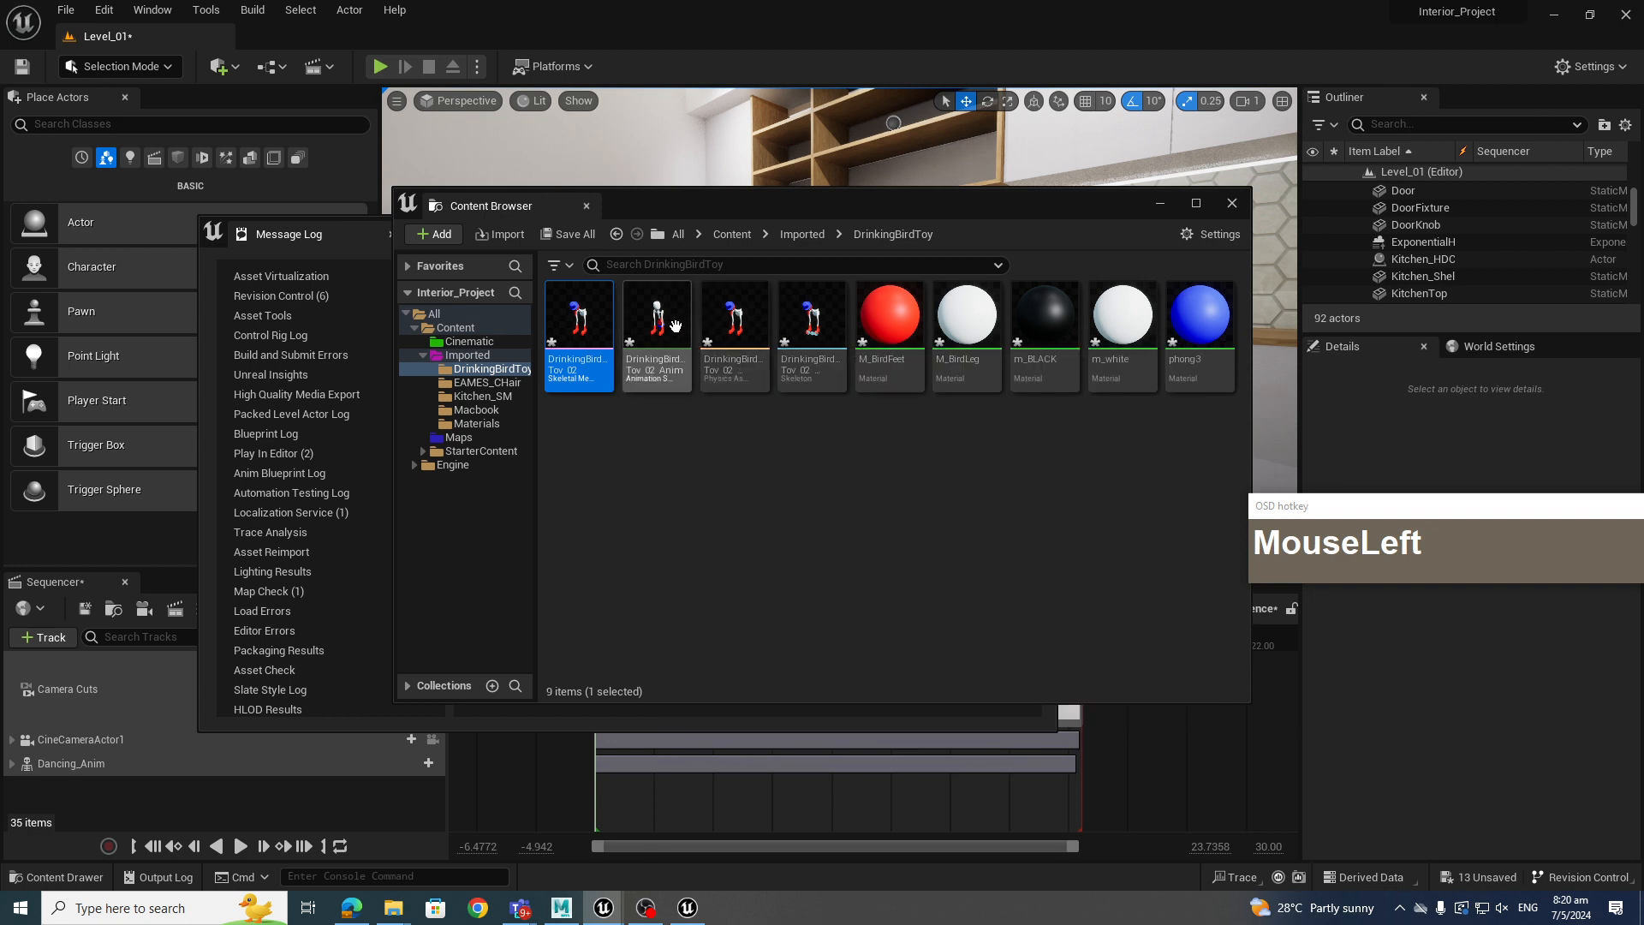
Check the imported DrinkingBirdToy_02 animation asset, and dismiss the floating Content Browser and the Message Log
mouse_move(677, 322)
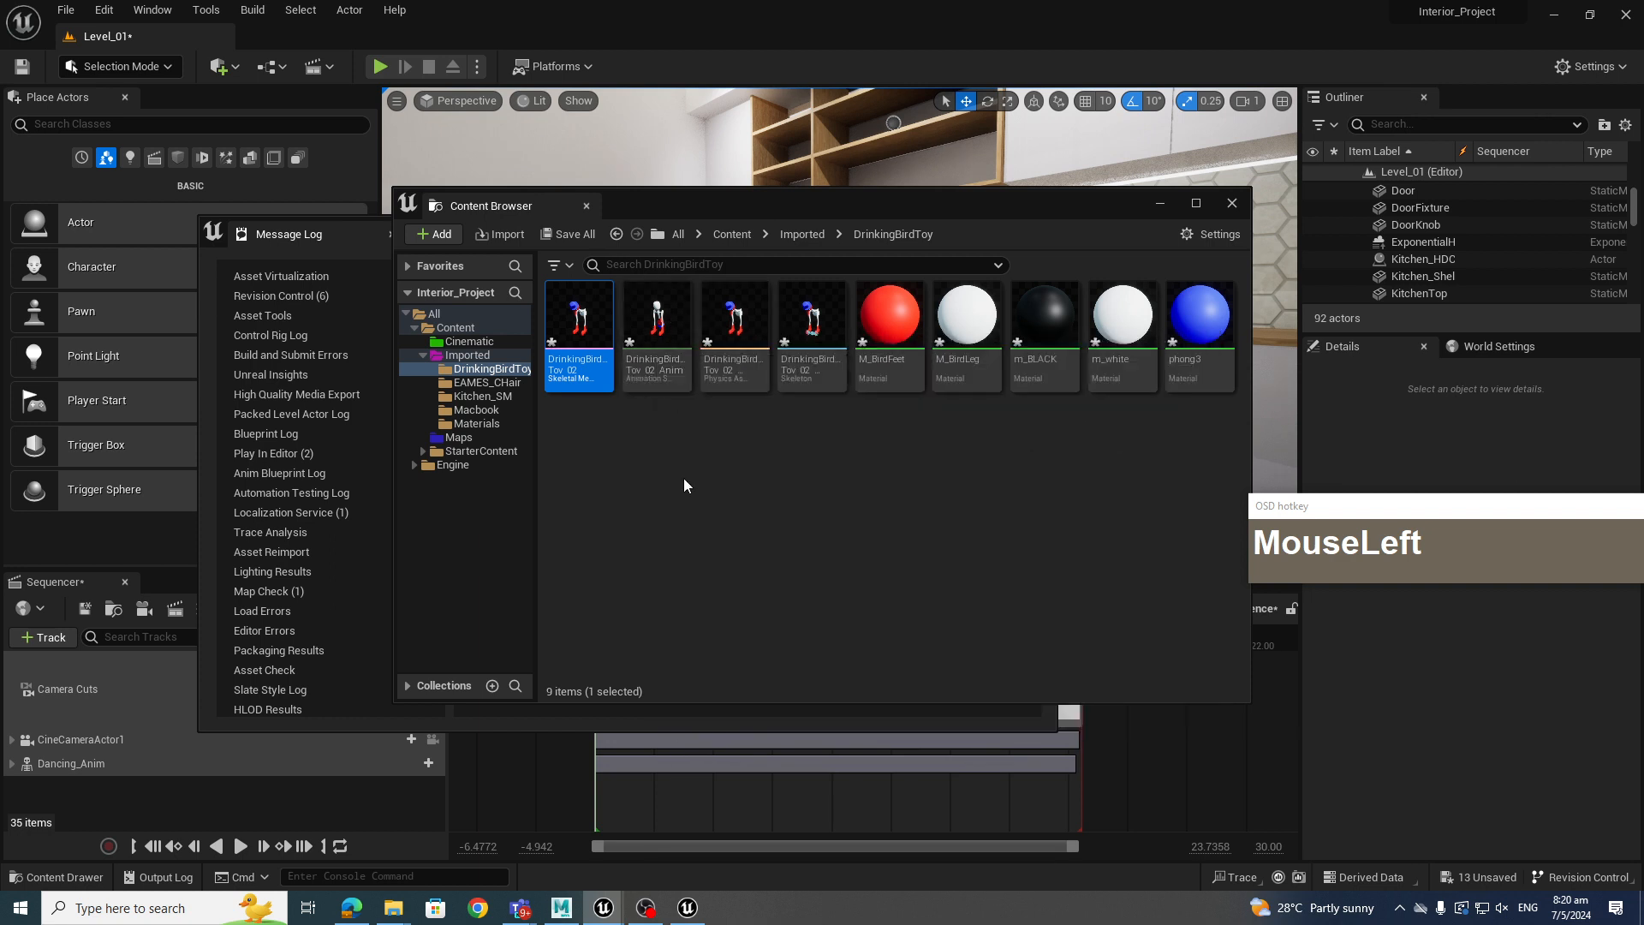
left_click(656, 334)
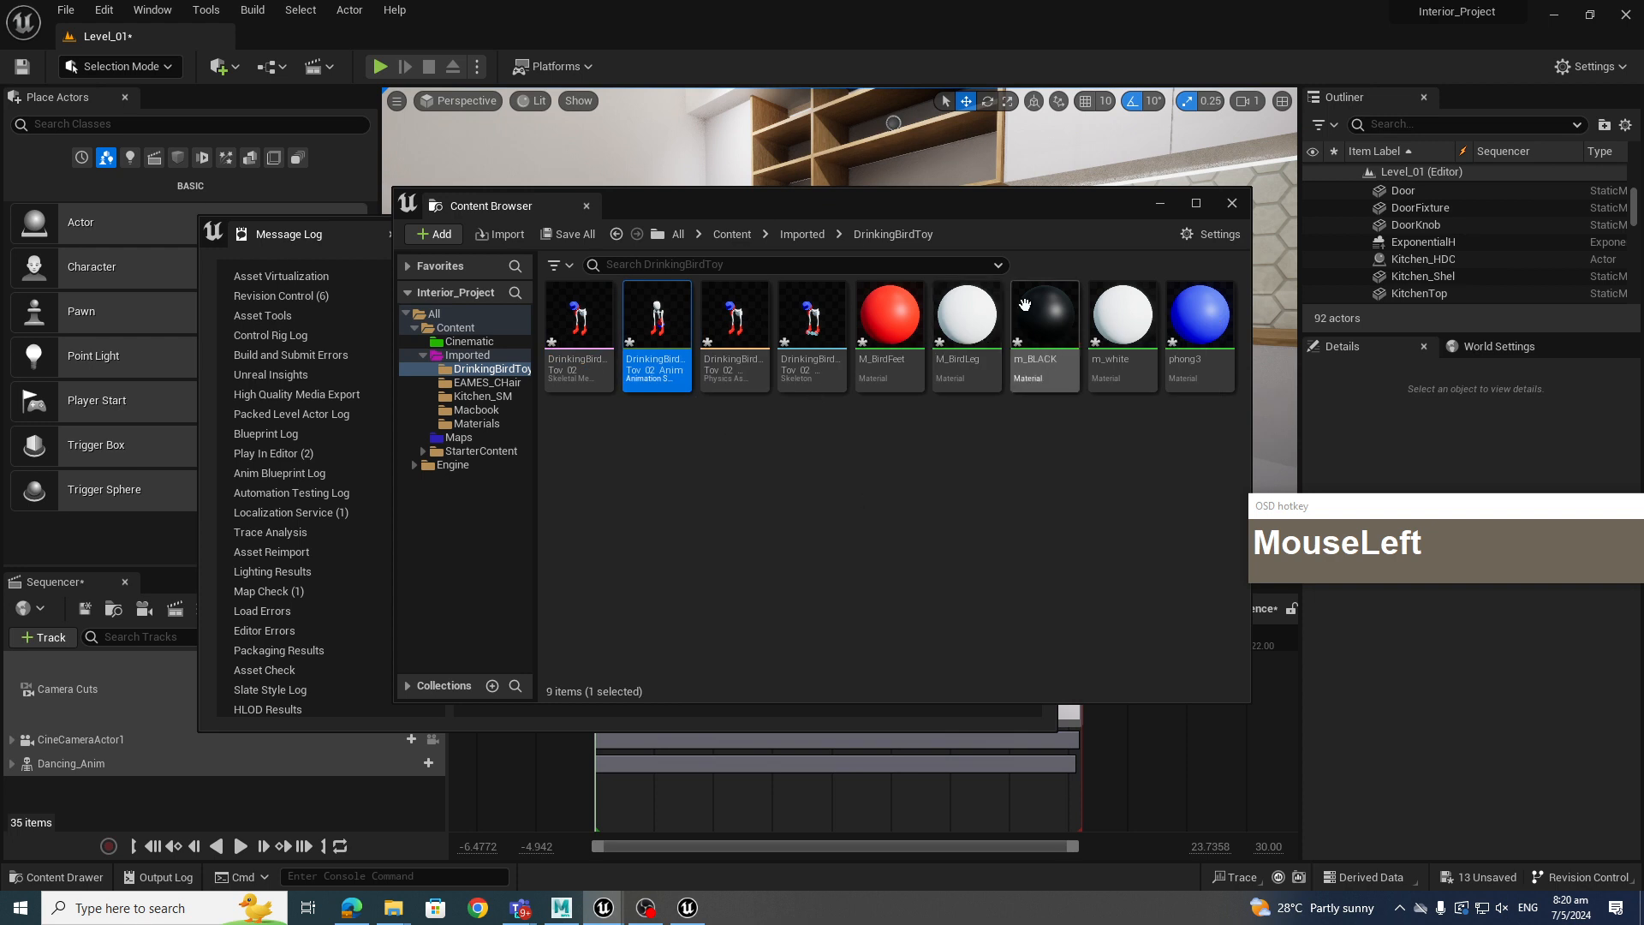
left_click(1232, 204)
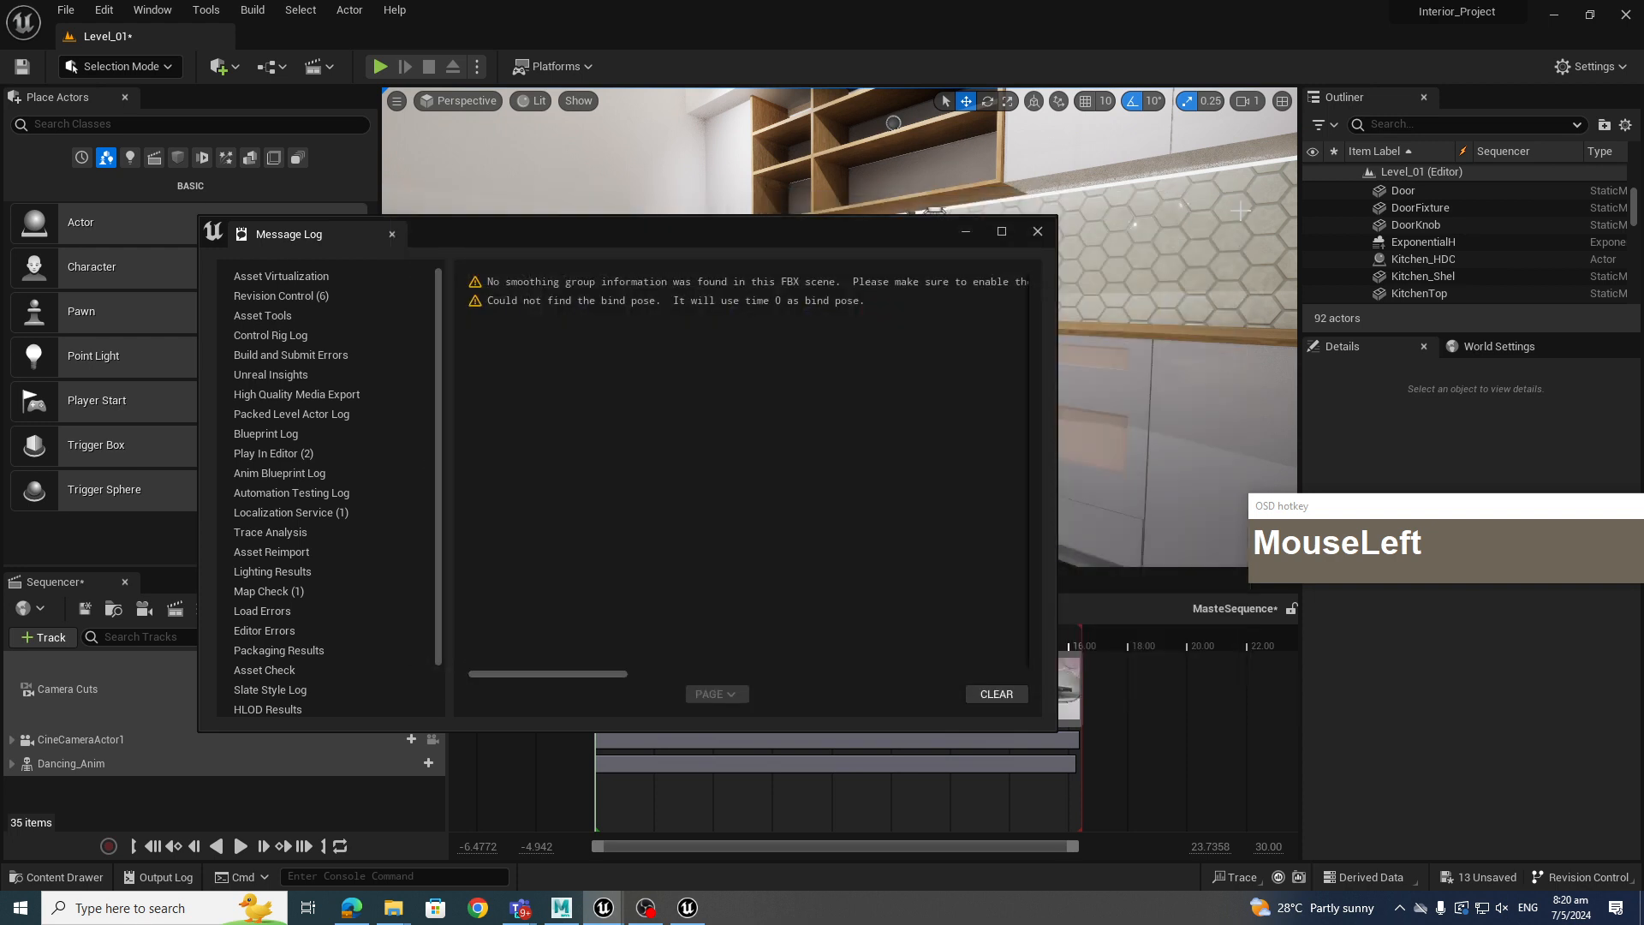
left_click(966, 232)
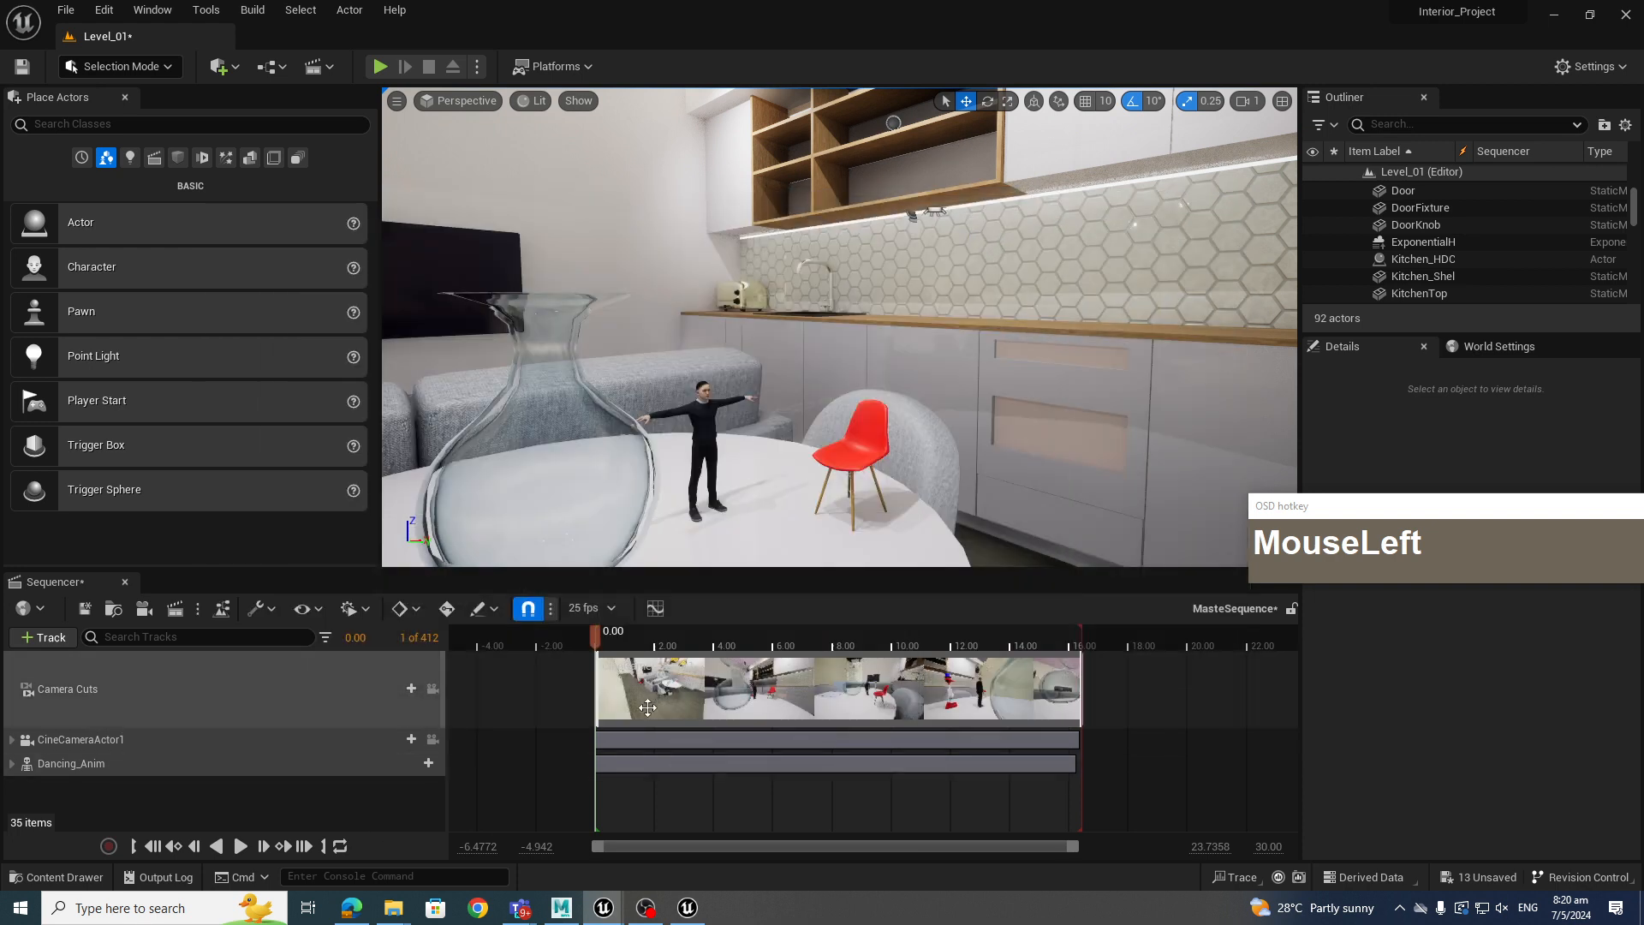
Force delete the newly imported DrinkingBirdToy_02 assets and materials from the DrinkingBirdToy folder
key("ctrl+space")
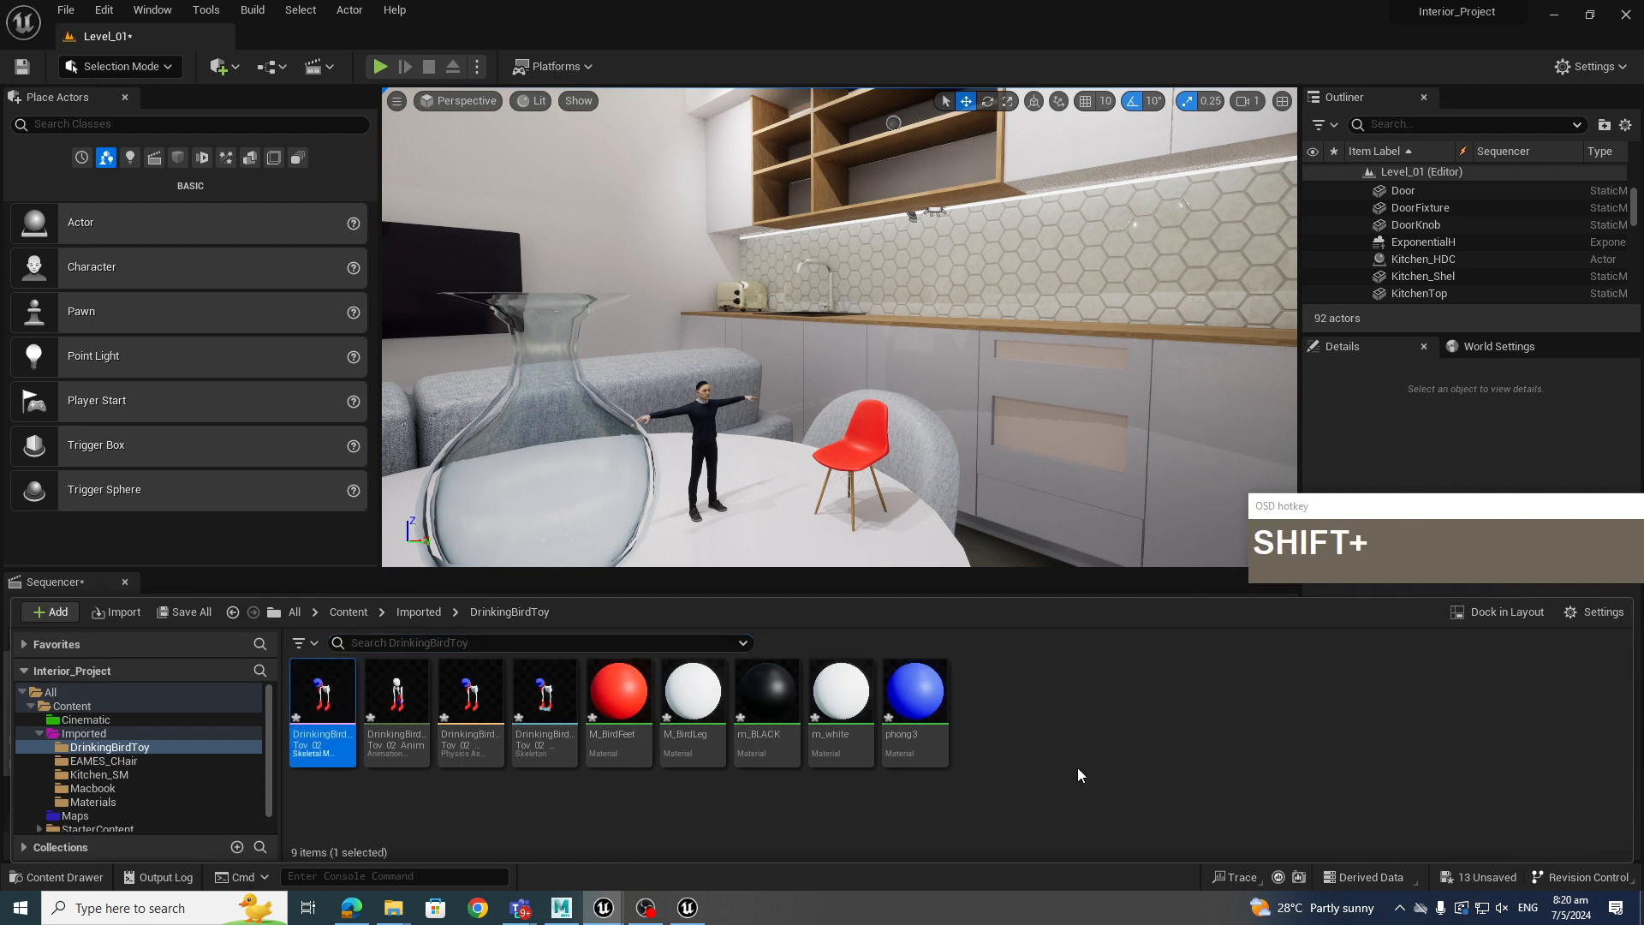
left_click(910, 702, "shift")
key("shift+Delete")
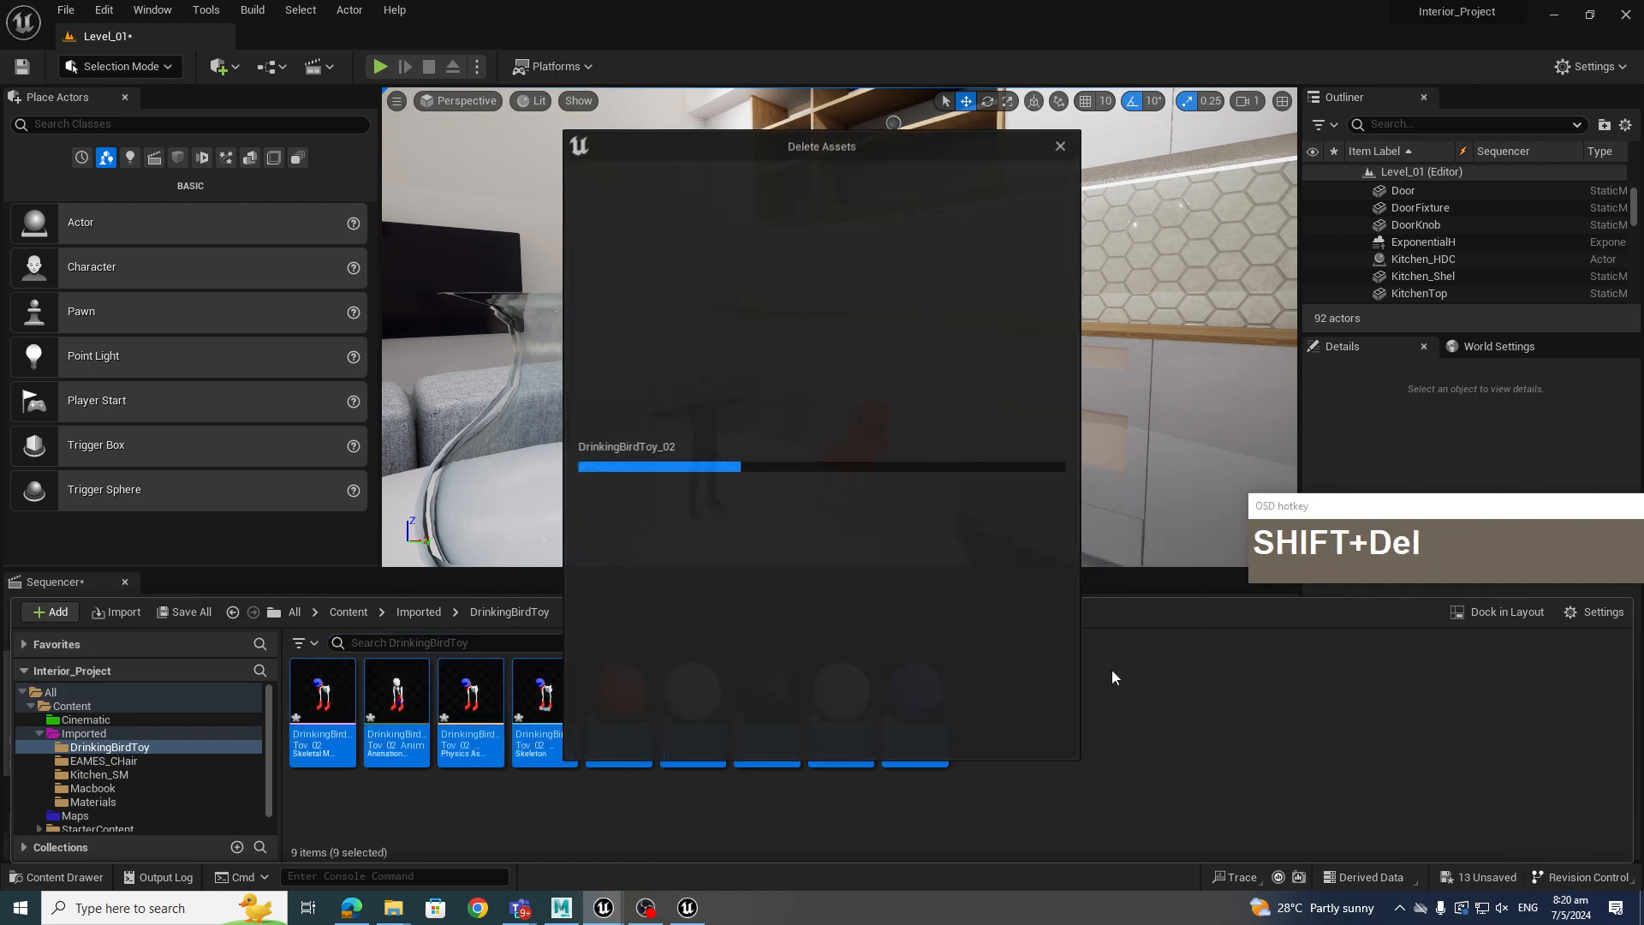
left_click(775, 731)
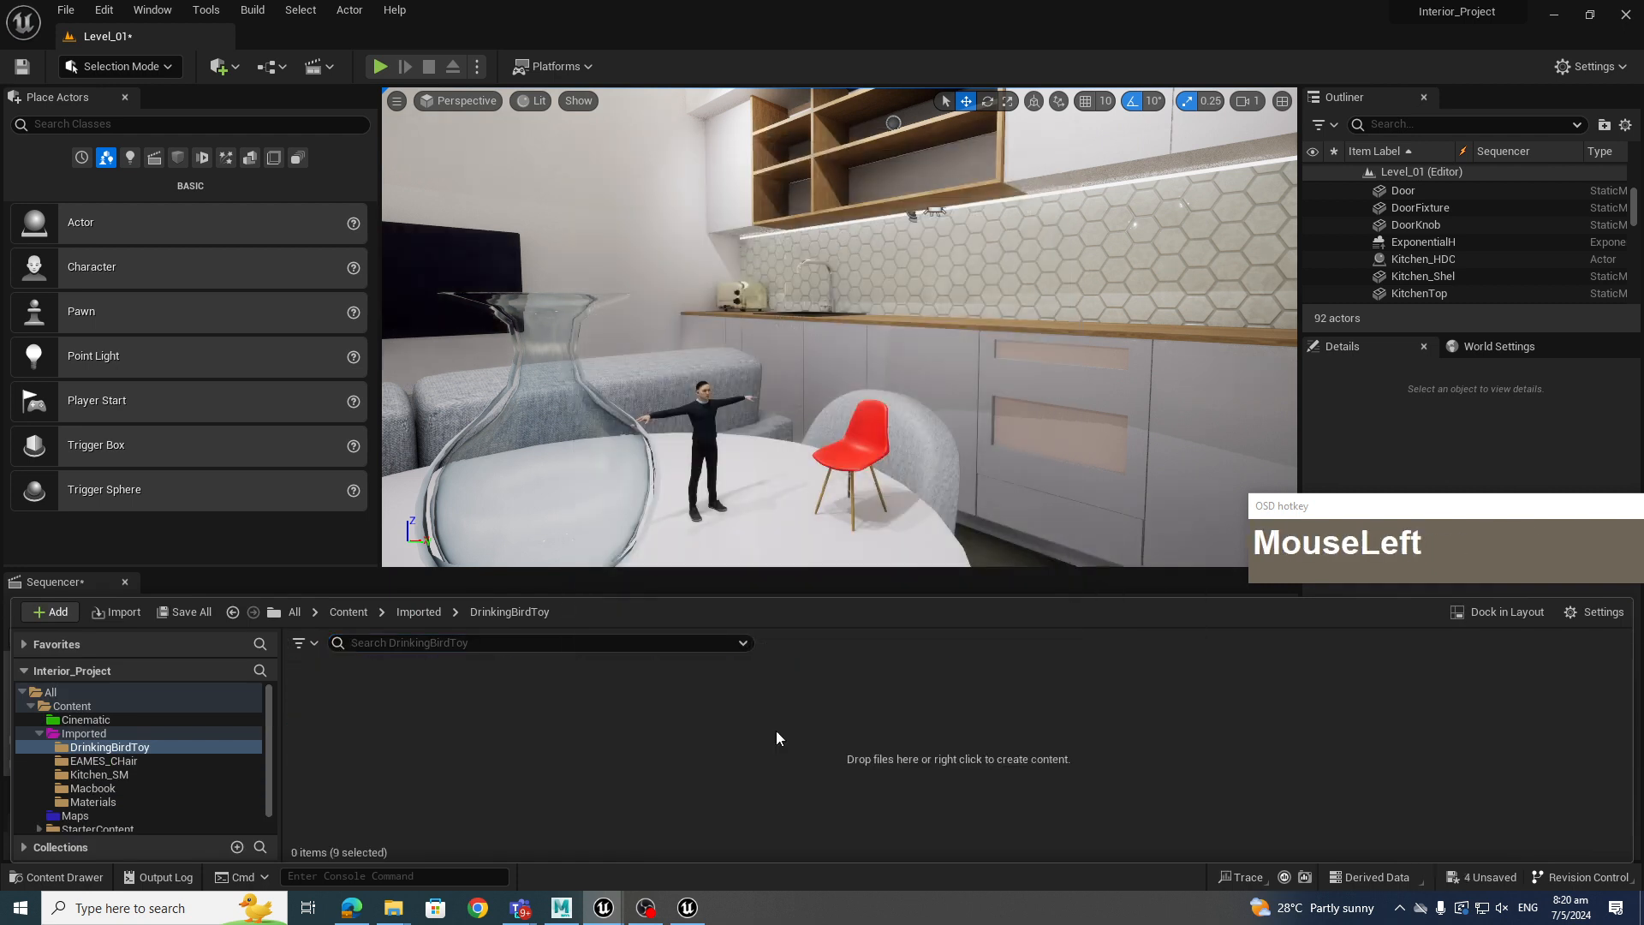
Import DrinkingBird_Toy.fbx into the DrinkingBirdToy folder as a skeletal mesh with animations
right_click(562, 690)
left_click(670, 59)
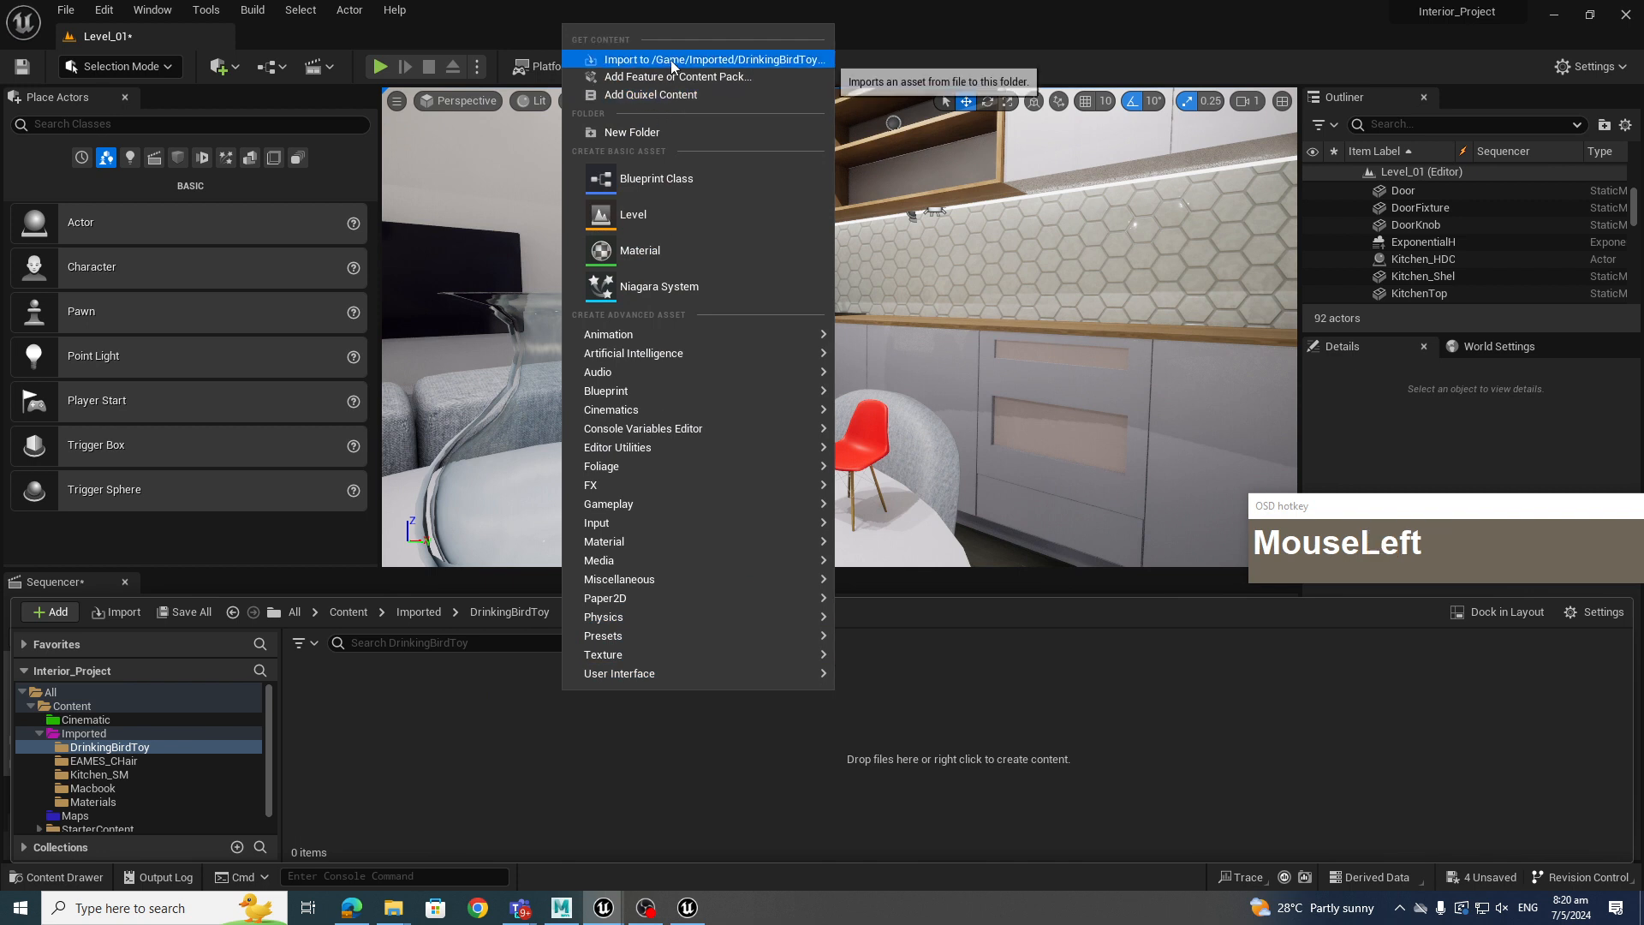
left_click(681, 329)
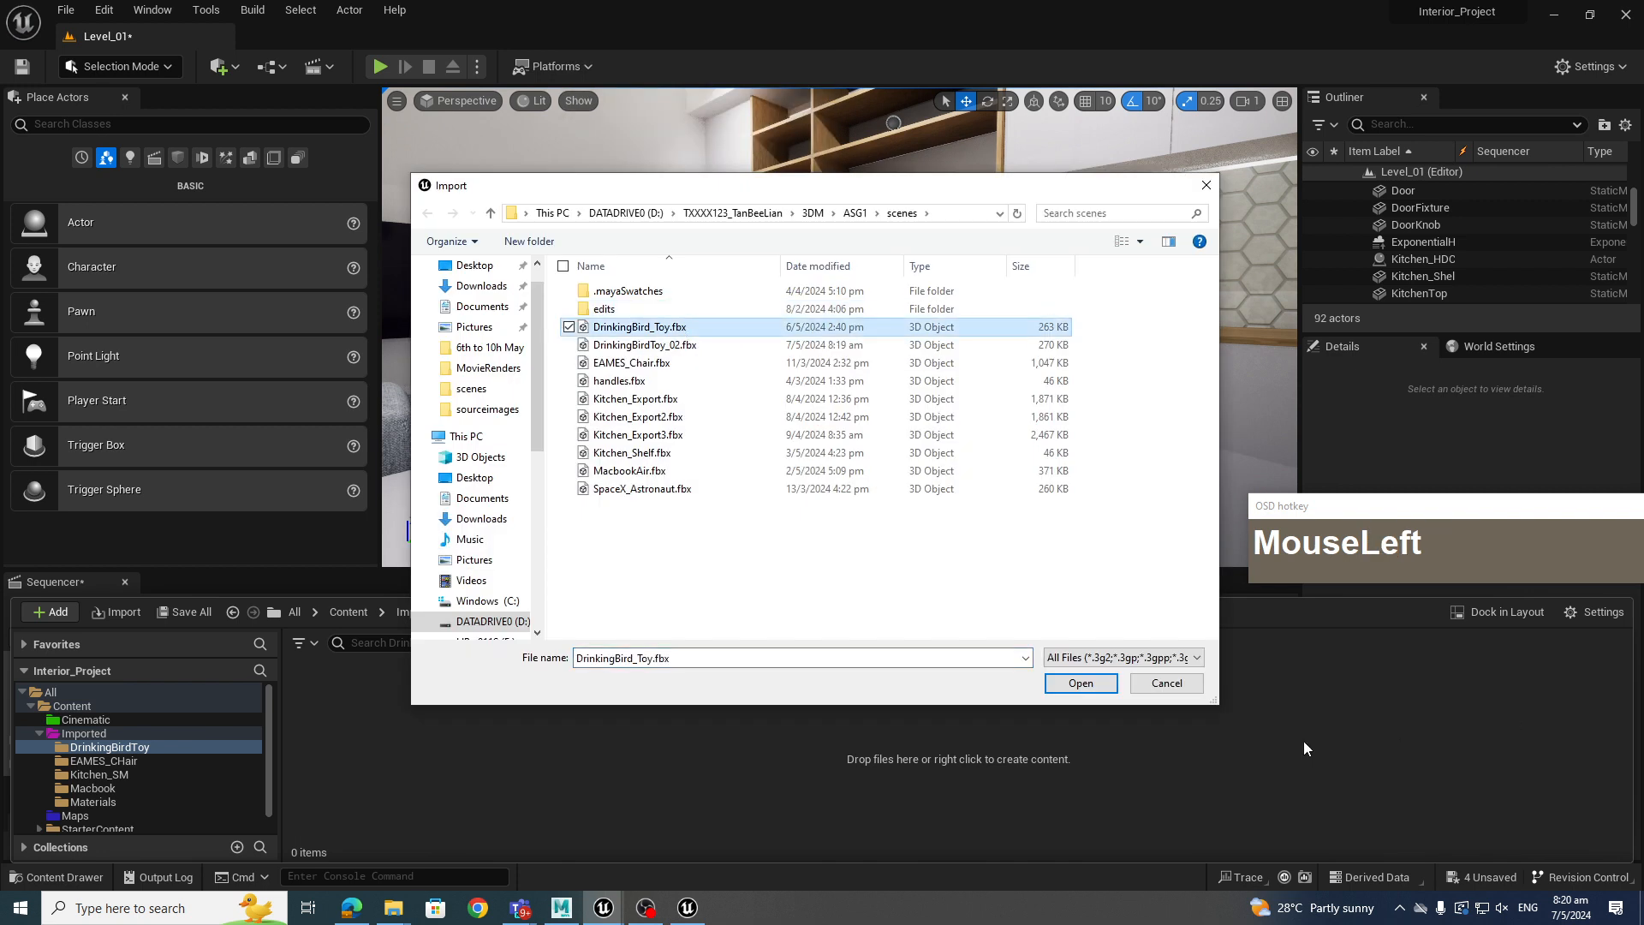
left_click(1081, 683)
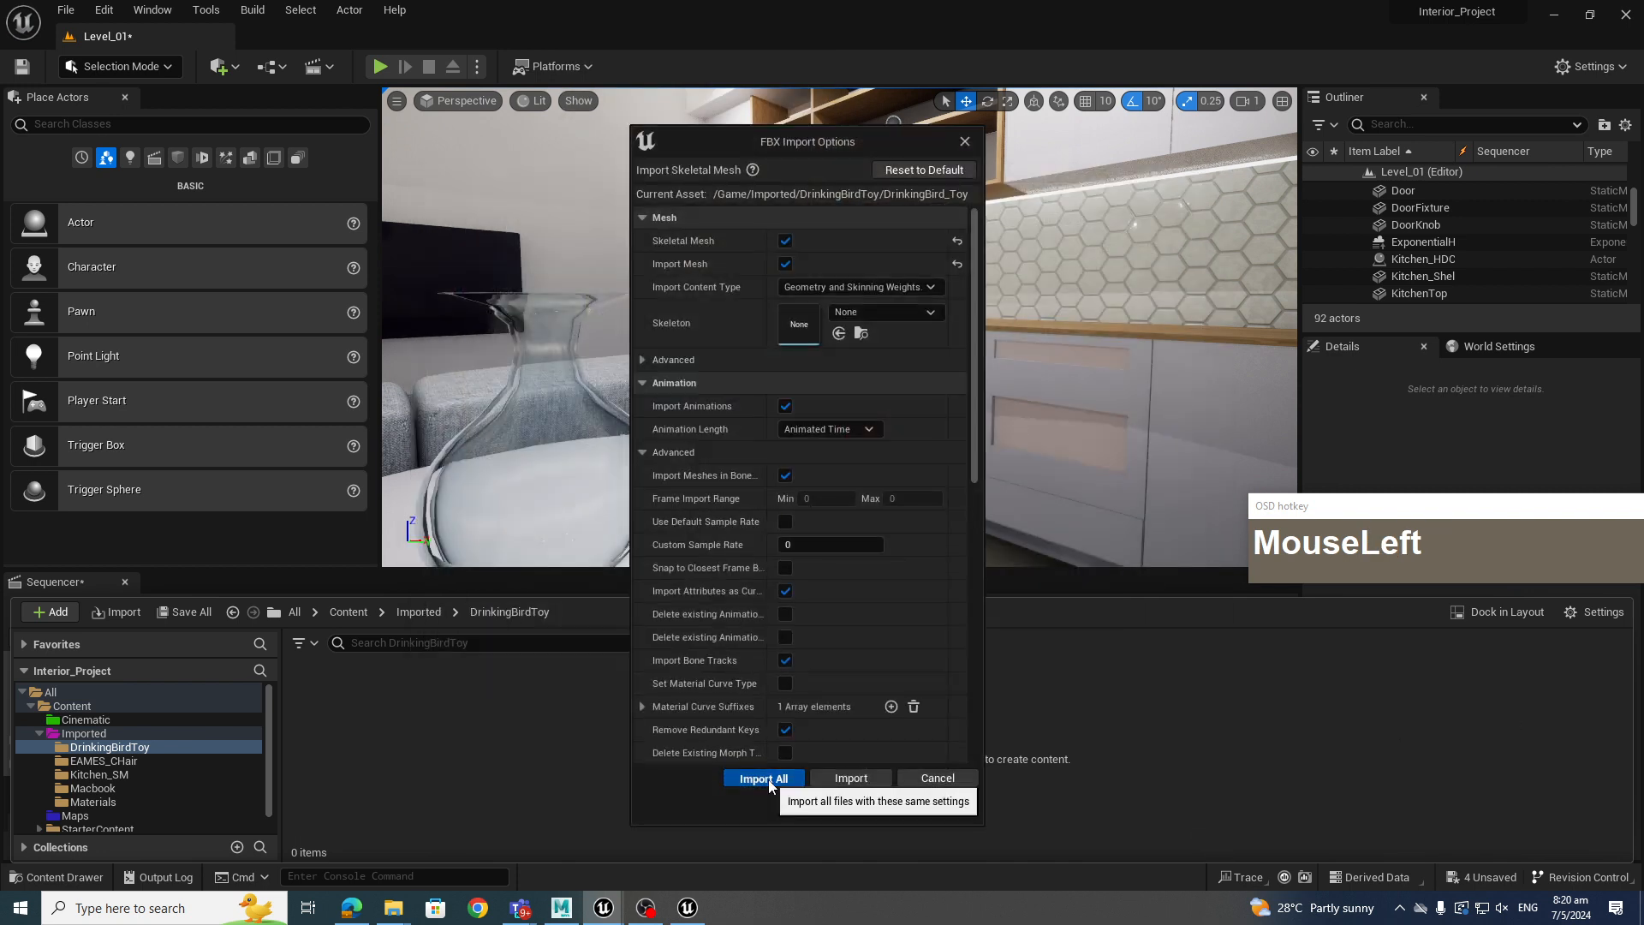
left_click(765, 779)
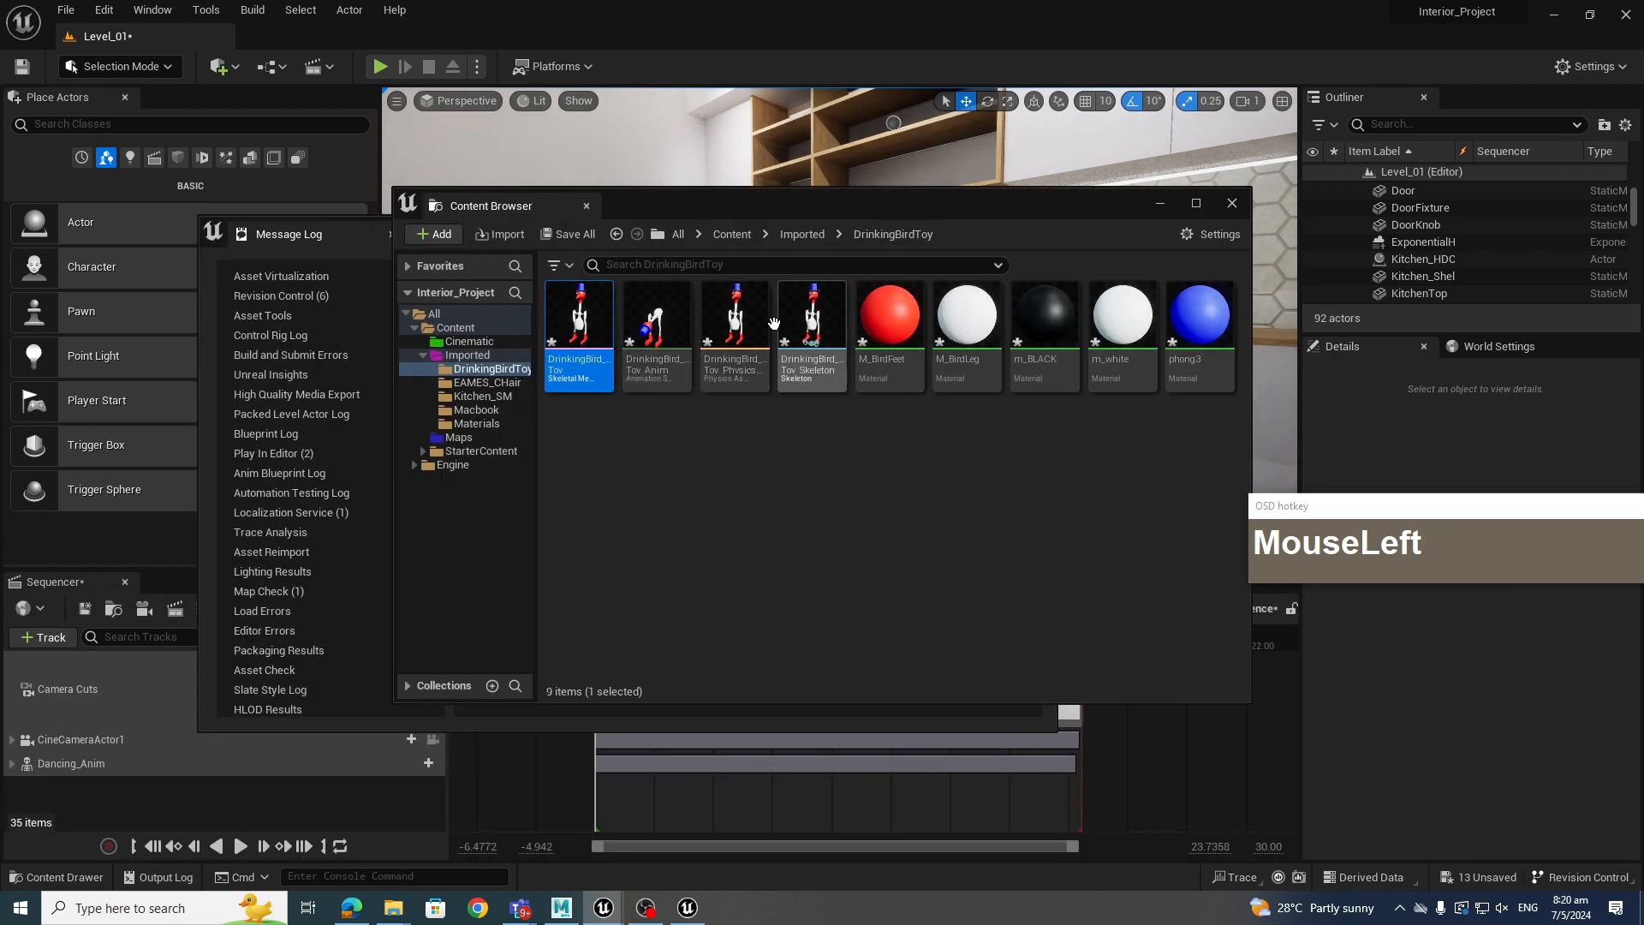
Preview the DrinkingBird_Toy_Anim animation, and clear the animation editor, floating Content Browser and Message Log out of the way
left_click(674, 327)
double_click(675, 327)
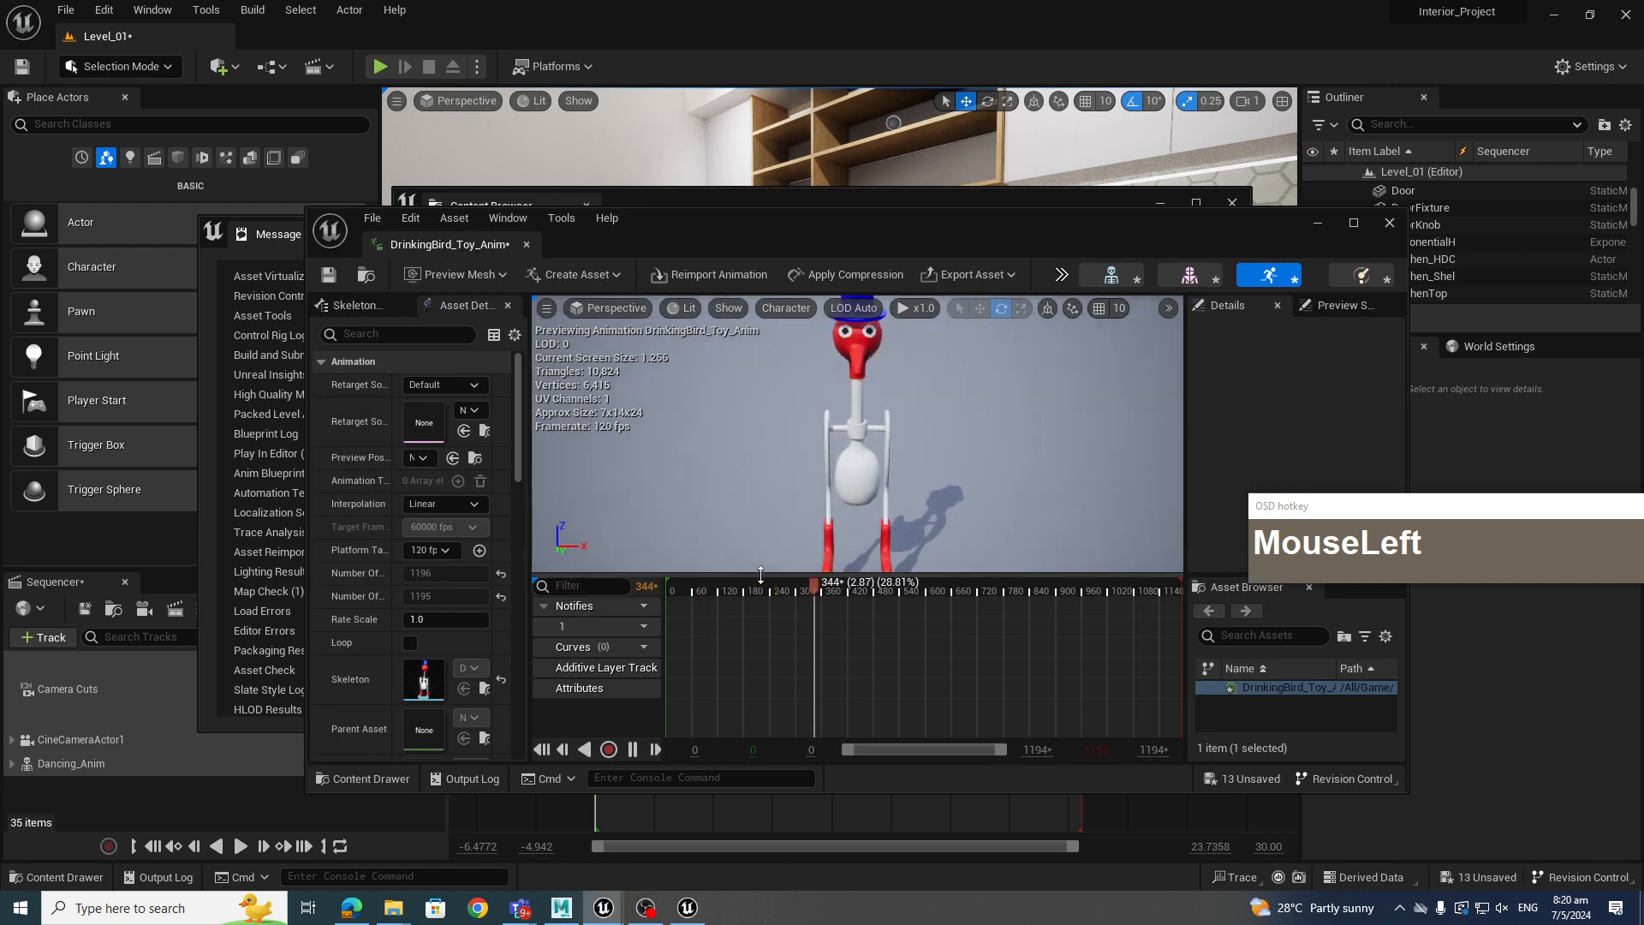
left_click(1390, 228)
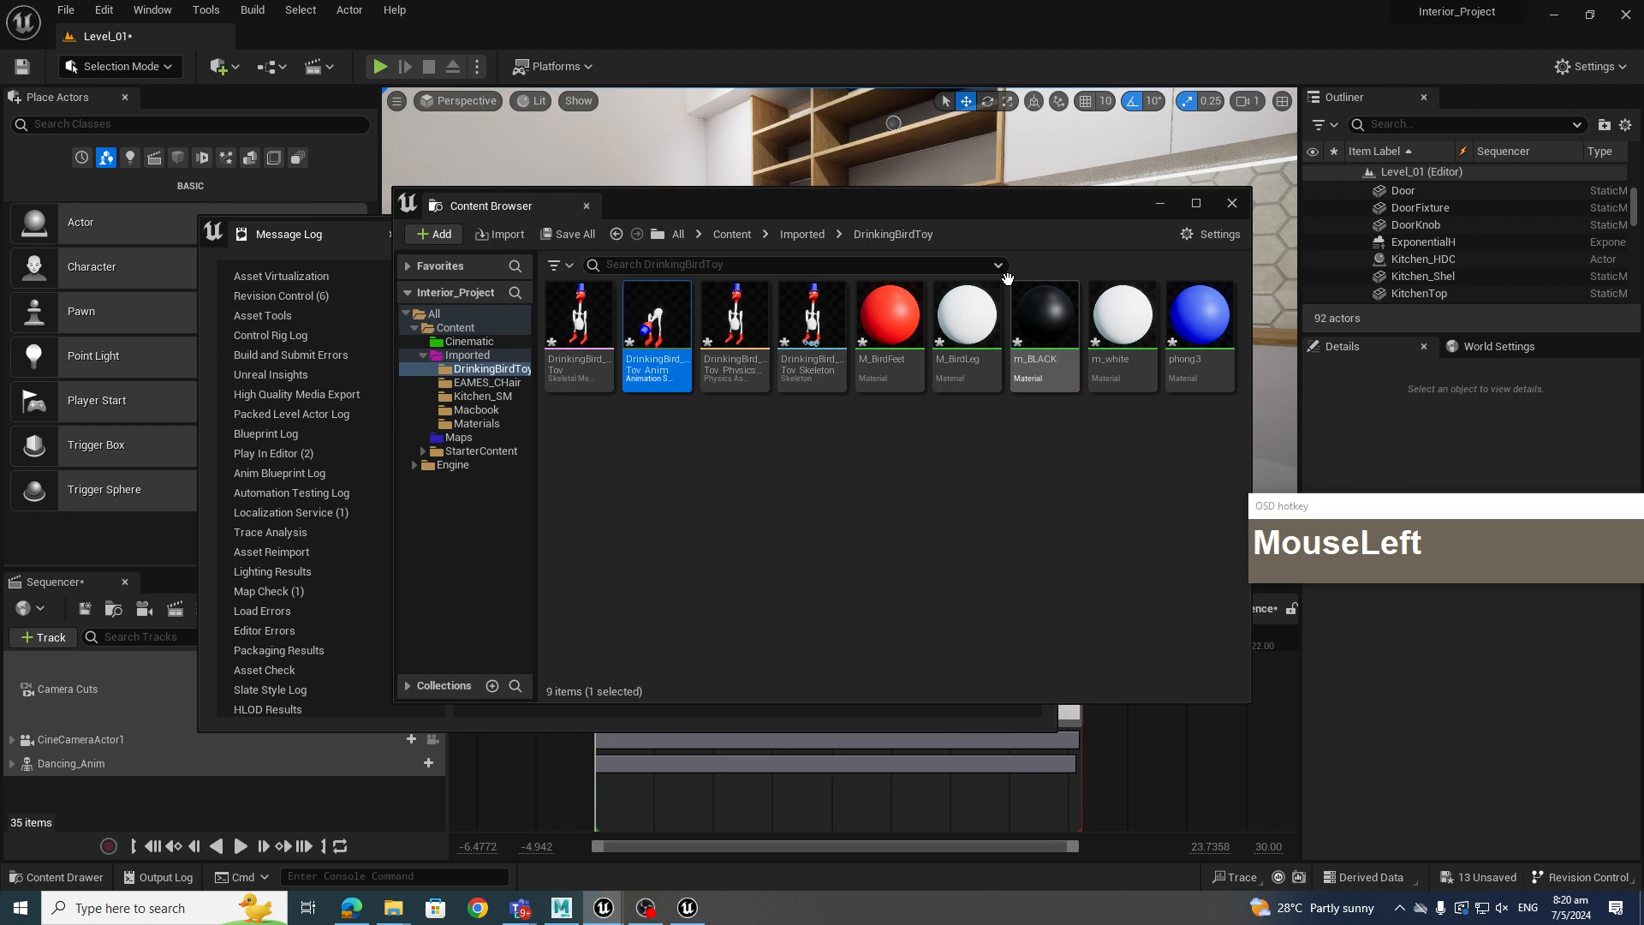
left_click_drag(831, 199, 785, 454)
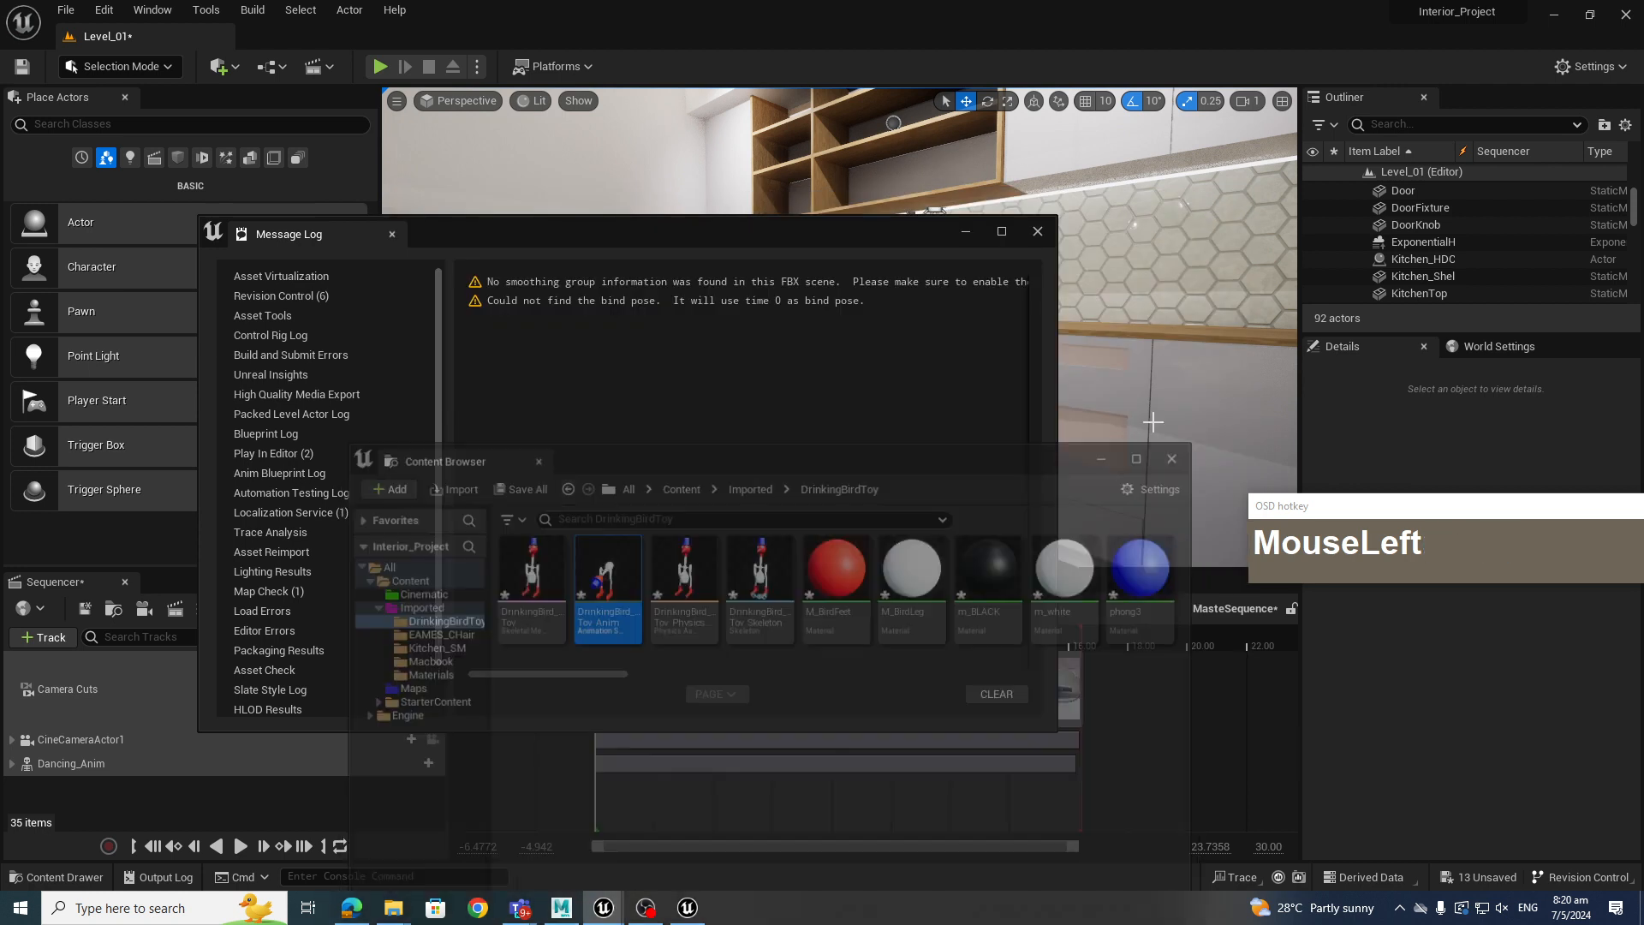
left_click(1036, 231)
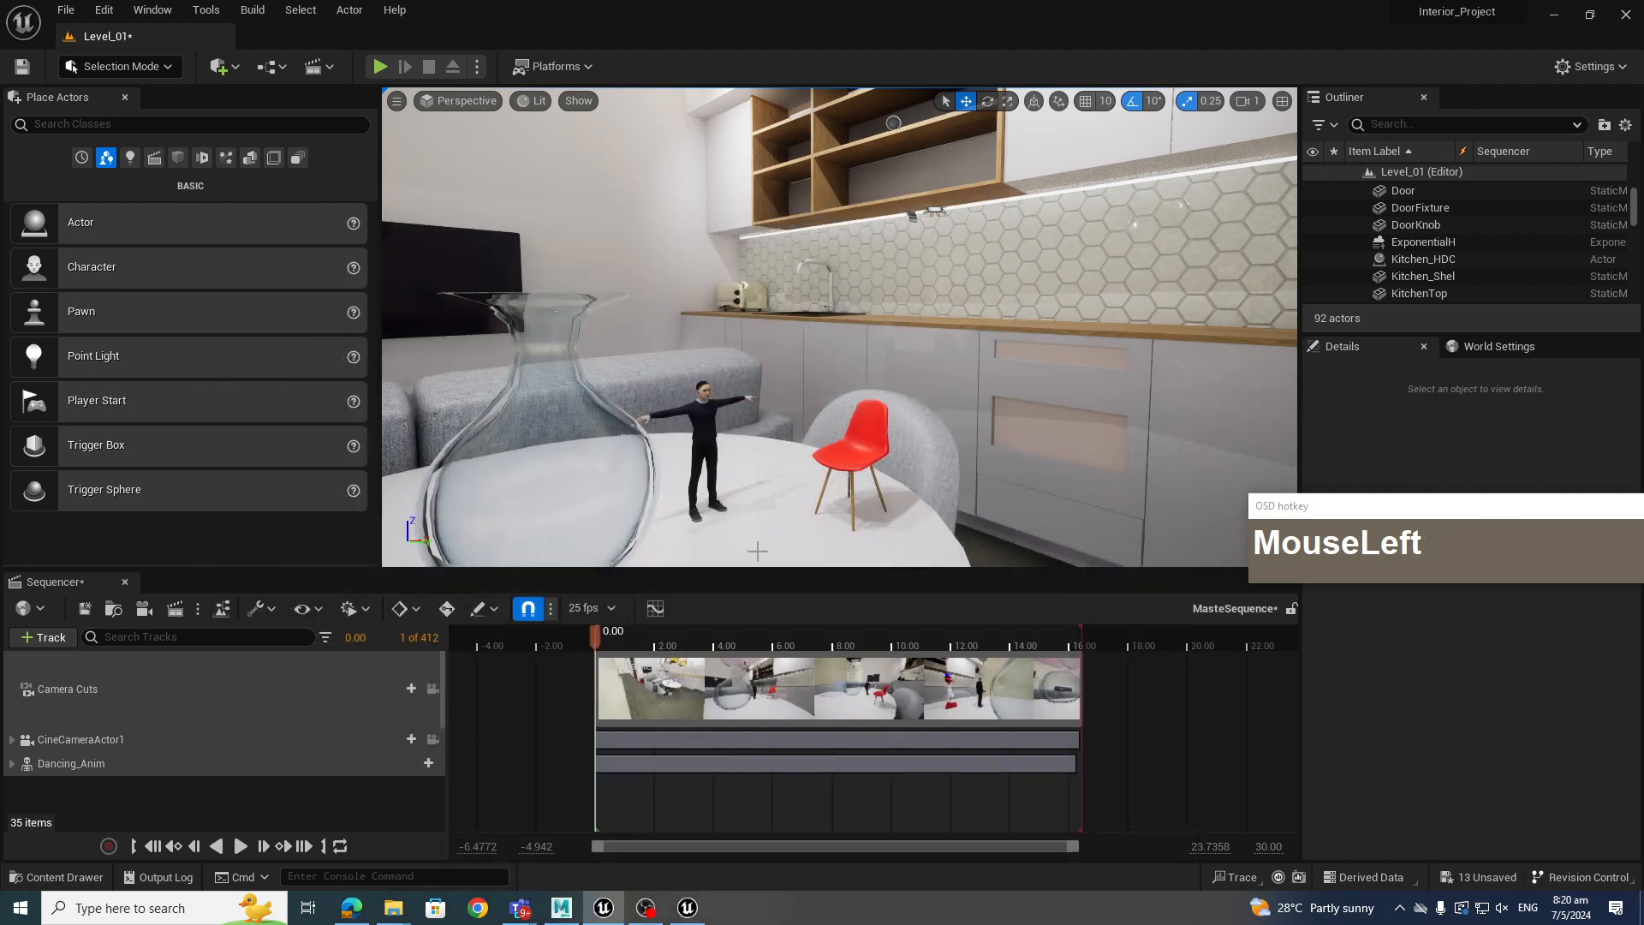
Place DrinkingBird_Toy_Anim on the round table behind the standing figure and scale it uniformly to 4.25
key("ctrl+space")
left_click_drag(395, 709, 800, 457)
key("r")
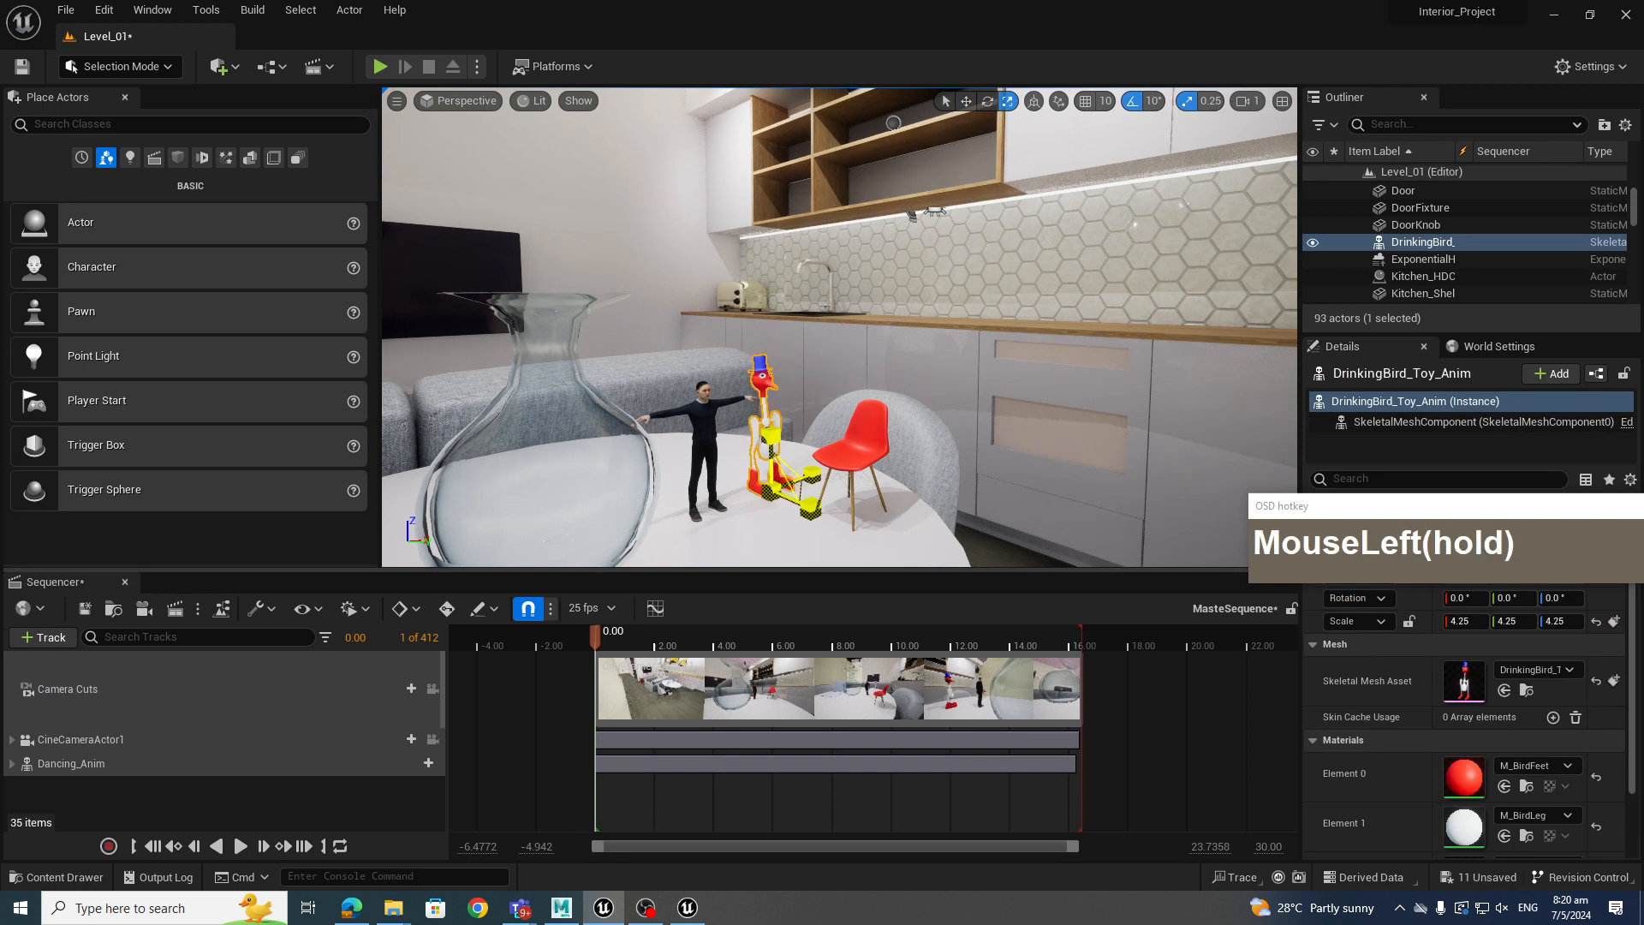
left_click_drag(753, 574, 753, 577)
key("w")
left_click_drag(802, 514, 709, 482)
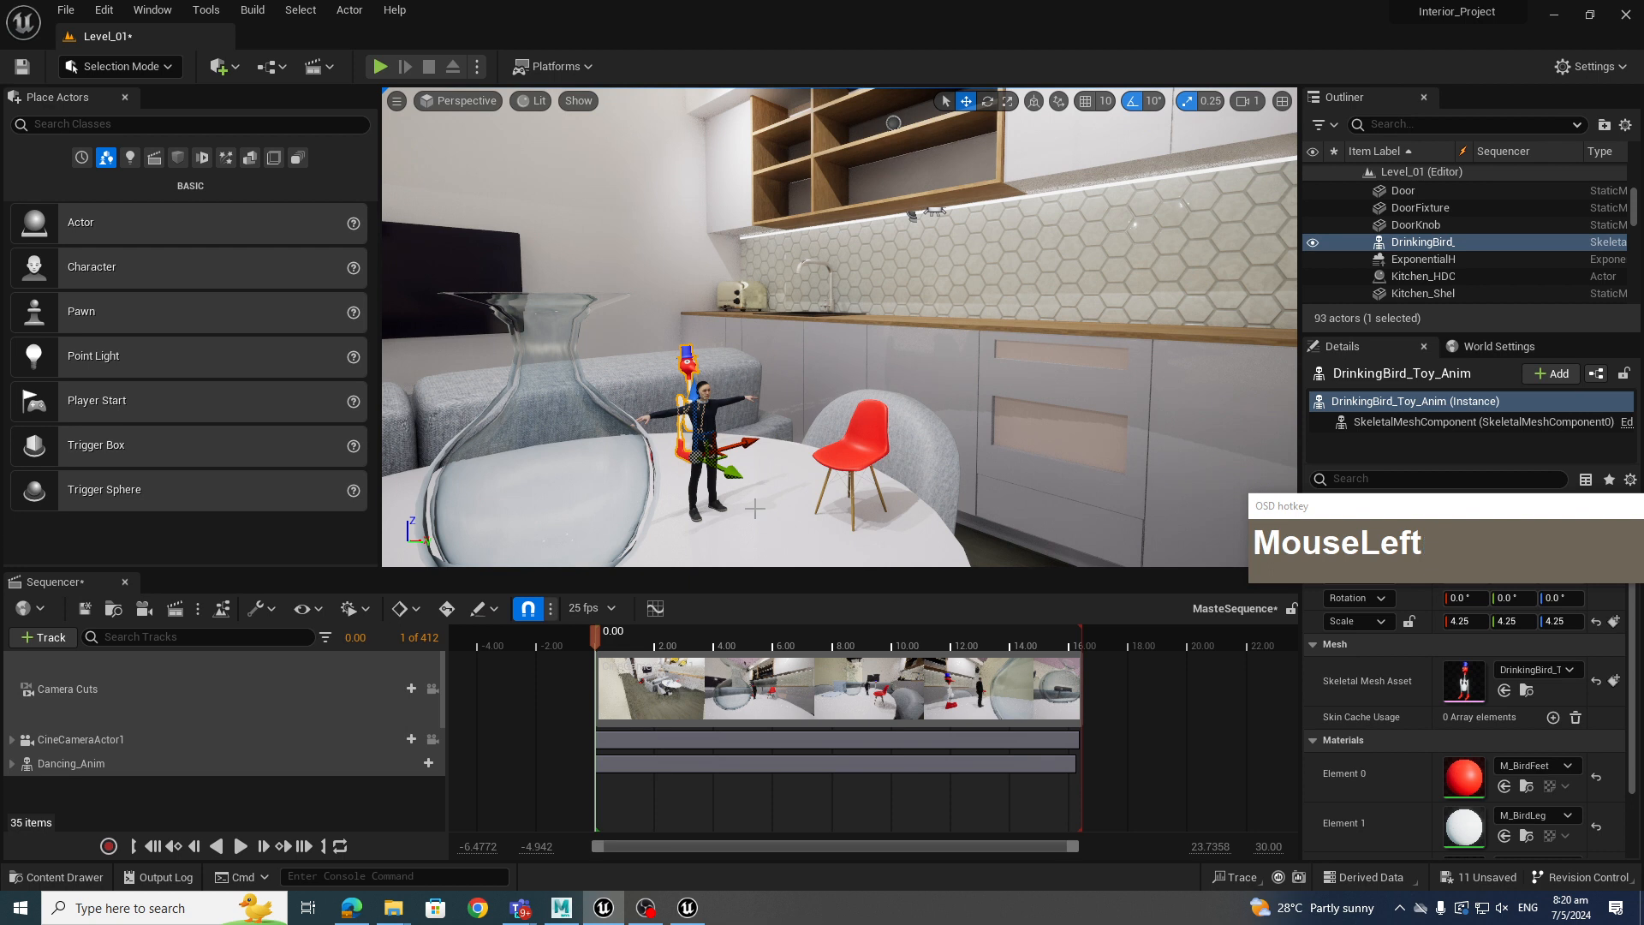
Play the level in the editor to check the drinking bird's animation, and stop the playback
left_click(872, 409)
left_click(379, 66)
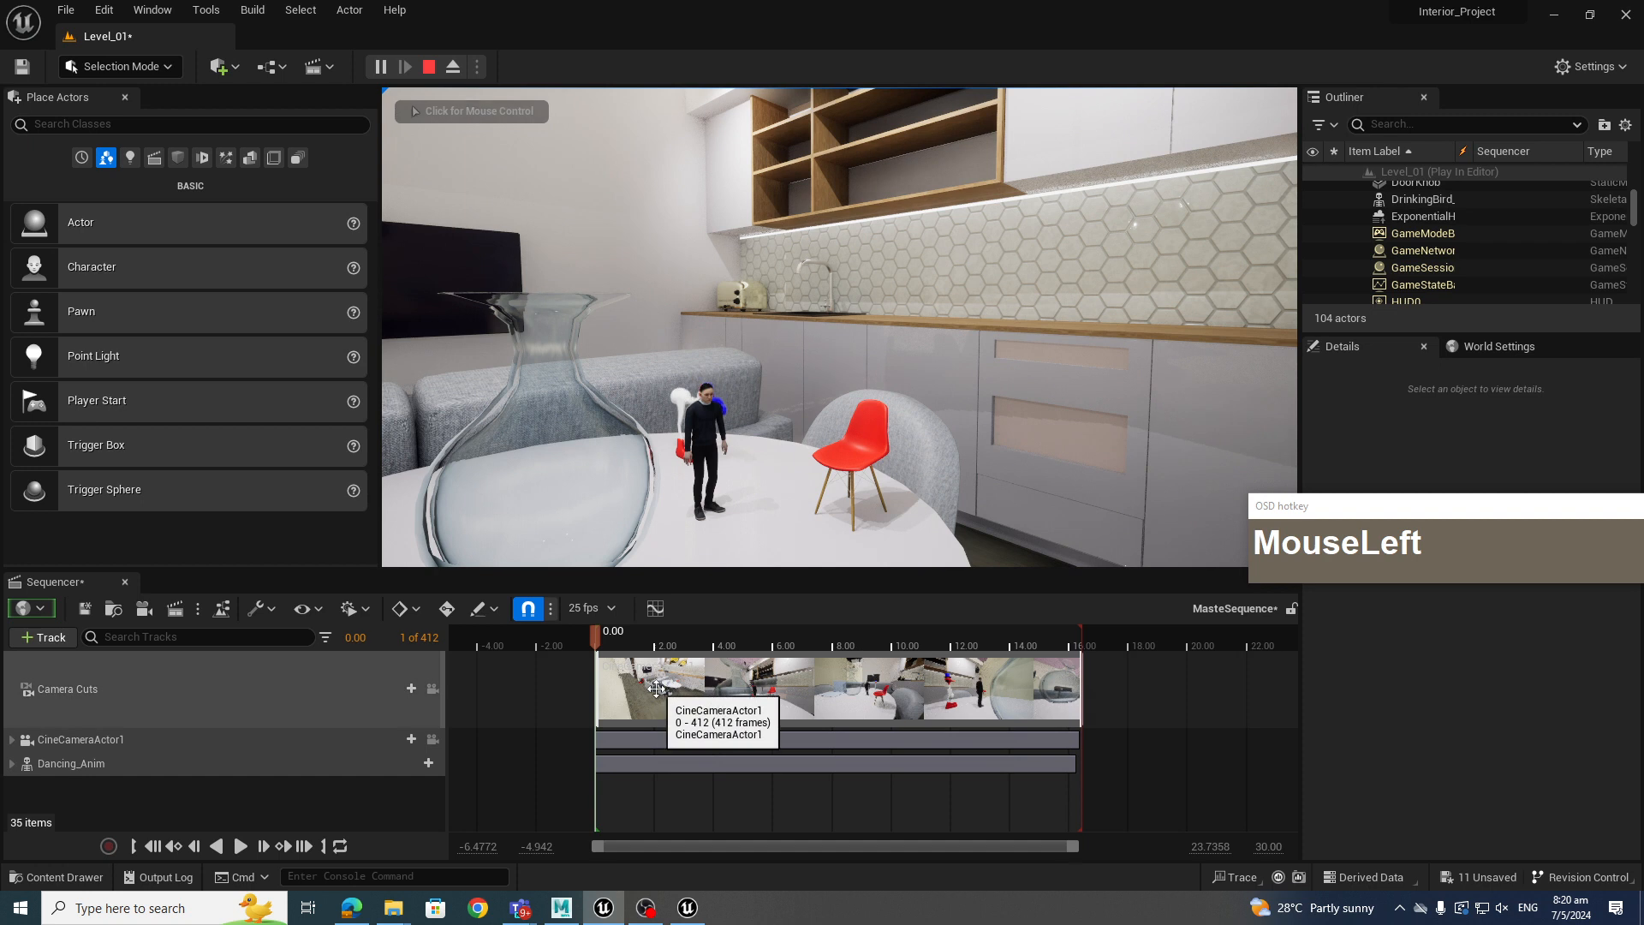
left_click(426, 68)
Switch the viewport to look through CineCameraActor1
left_click(471, 105)
left_click(659, 295)
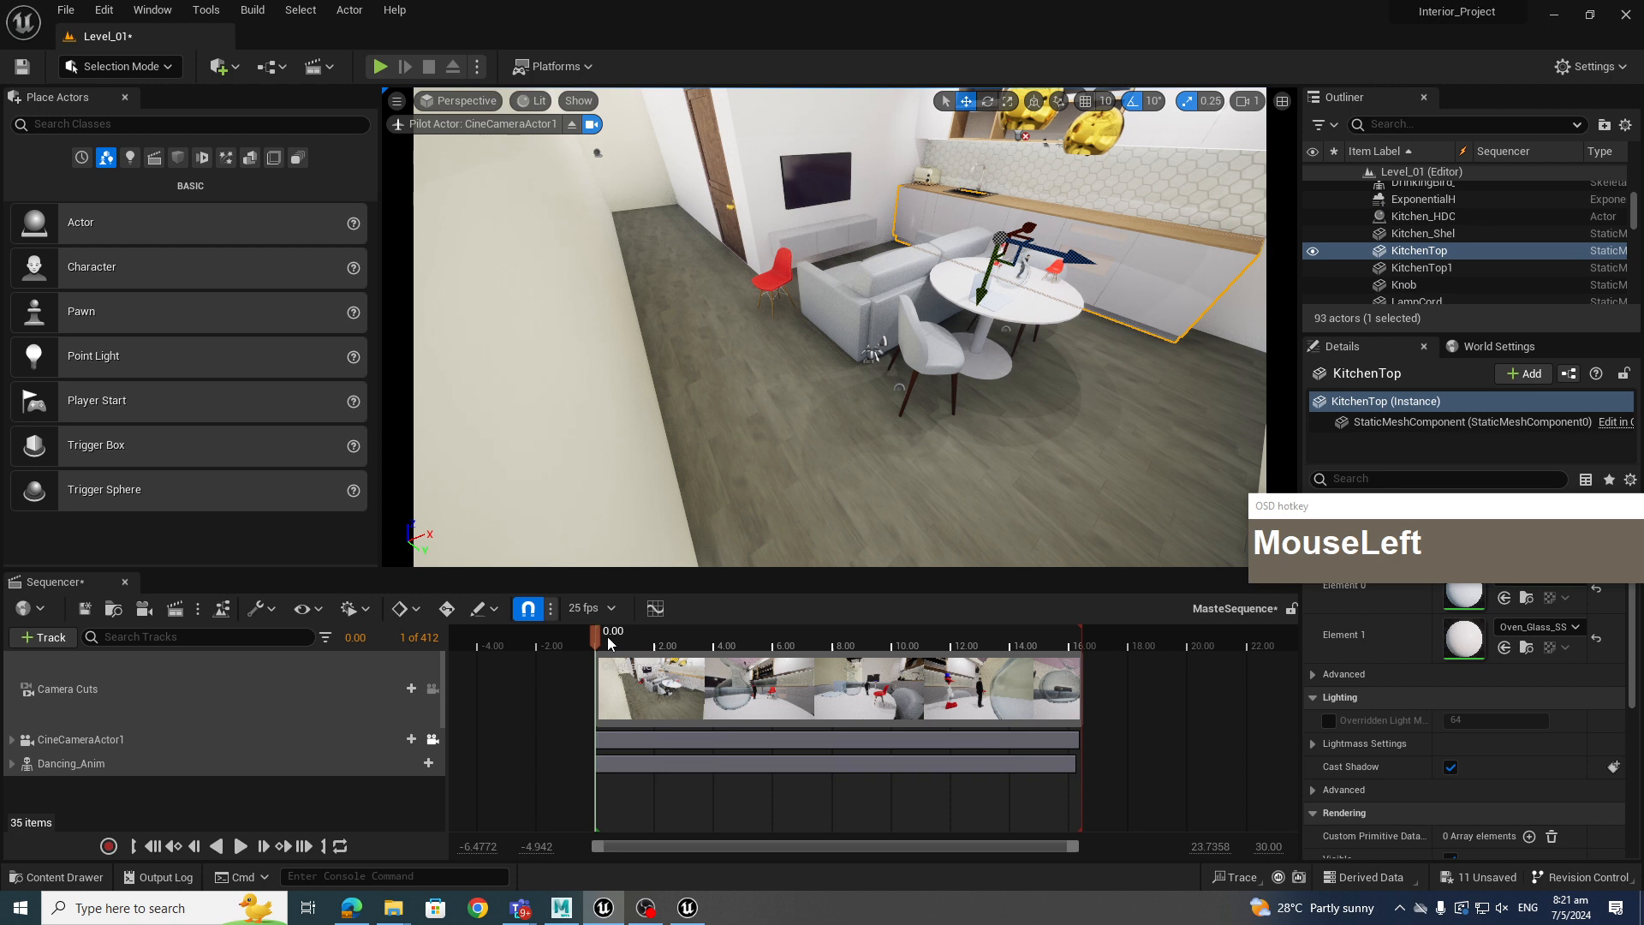
Enlarge the Sequencer area and add the DrinkingBird_Toy_Anim actor from the level to MasteSequence
left_click_drag(609, 644, 911, 711)
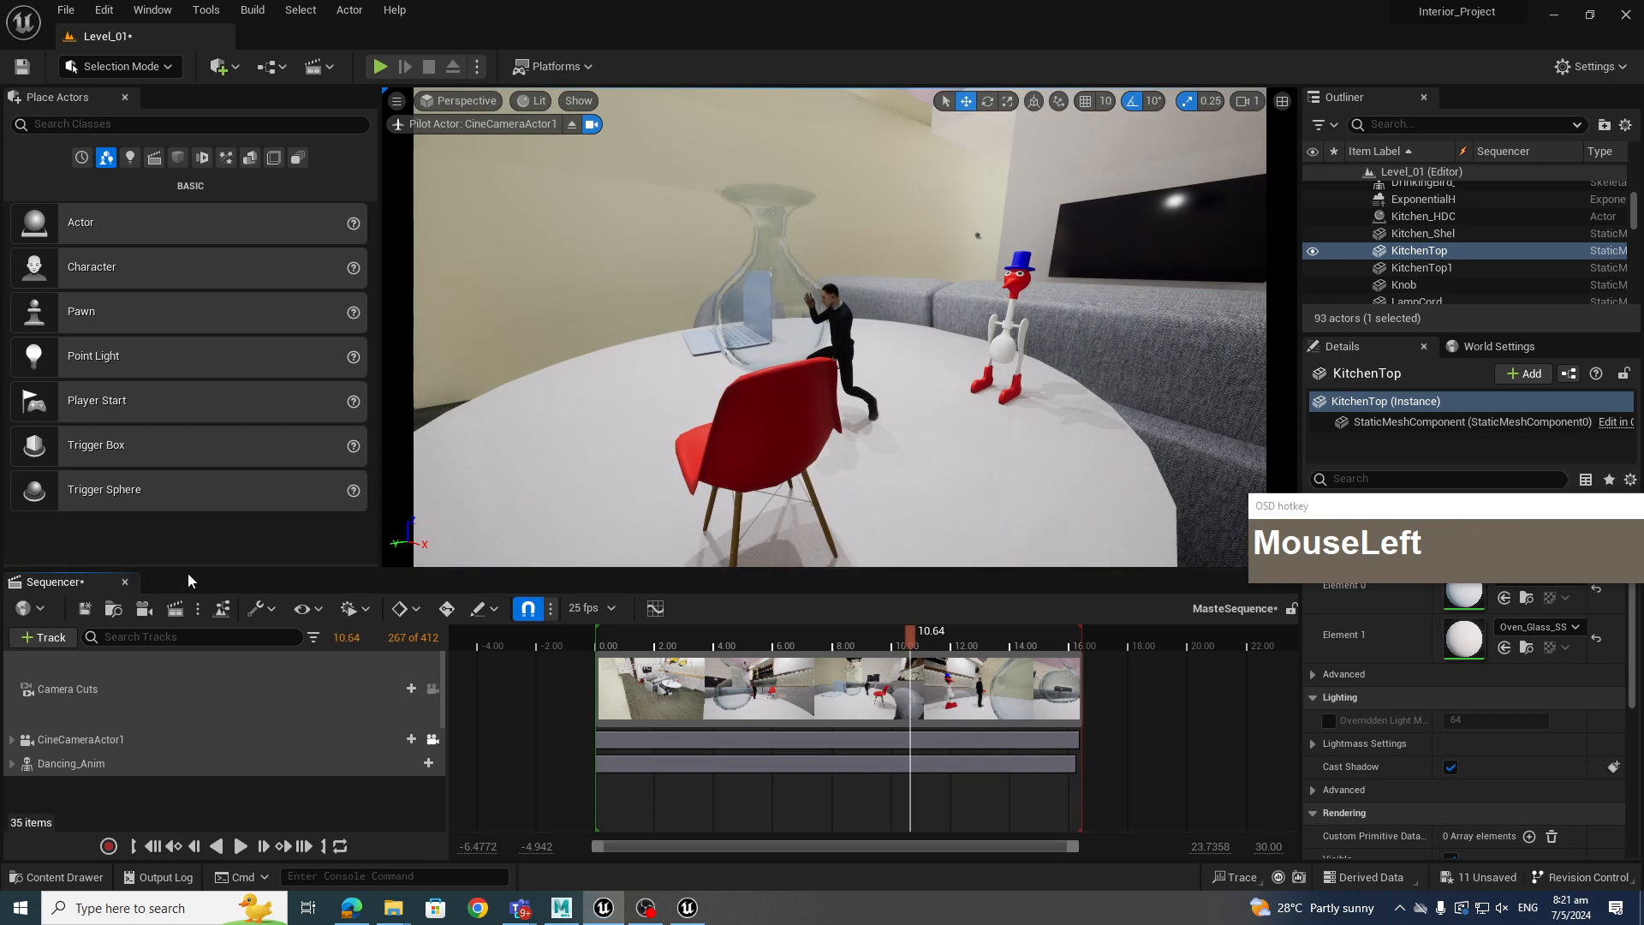
left_click_drag(198, 567, 229, 449)
left_click(971, 282)
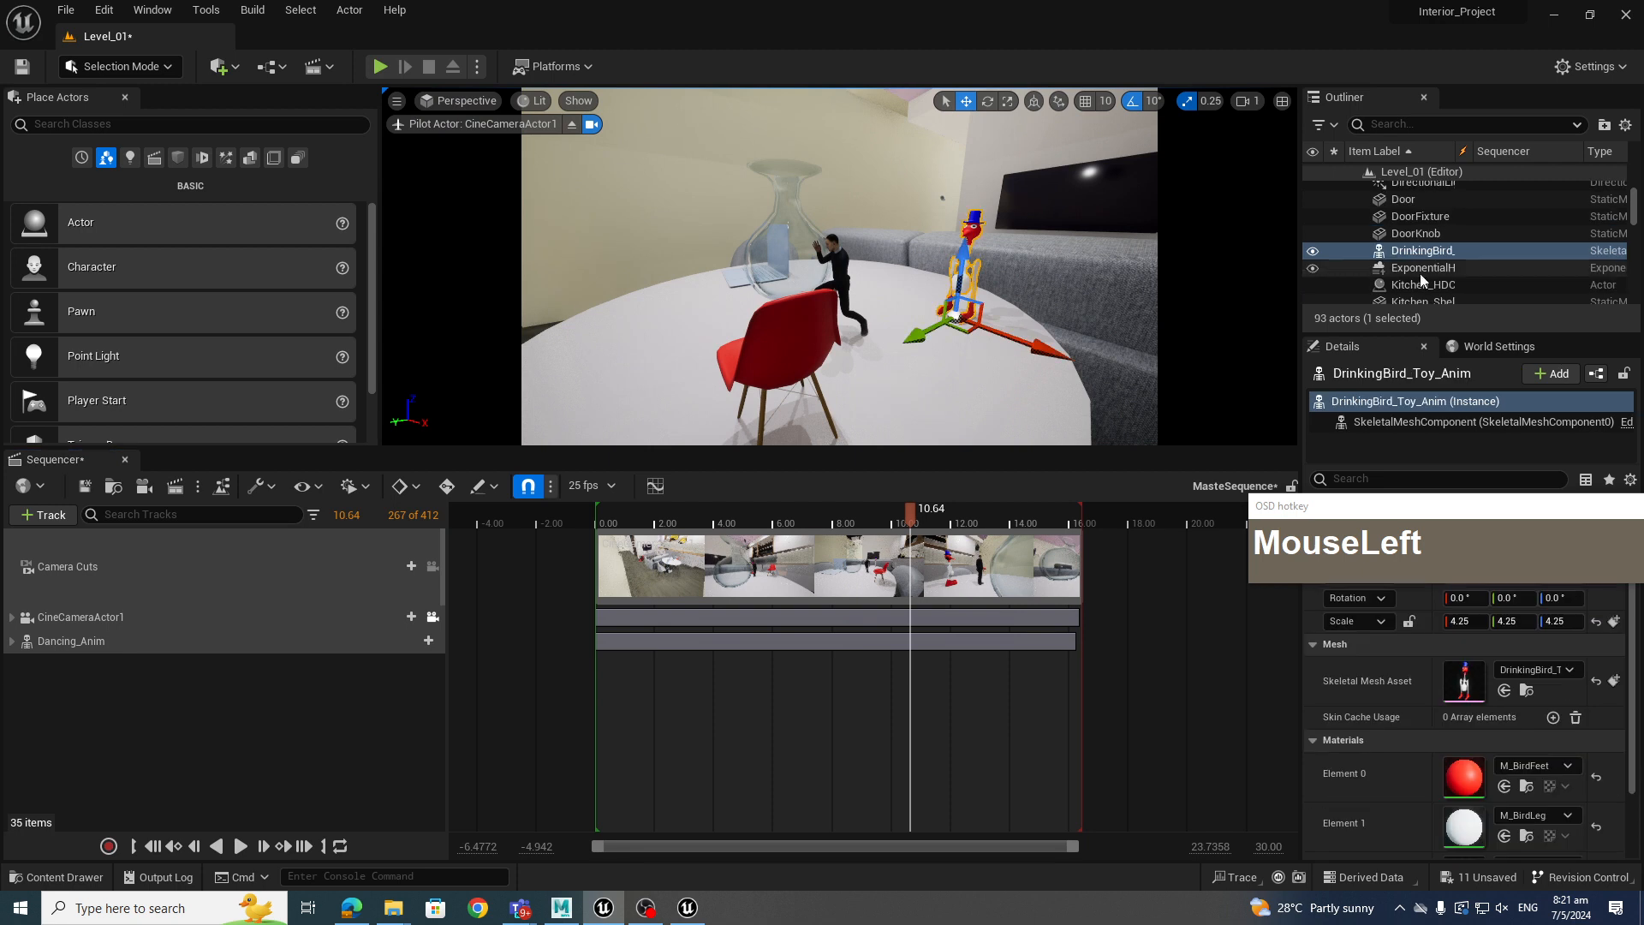
left_click_drag(1417, 255, 141, 730)
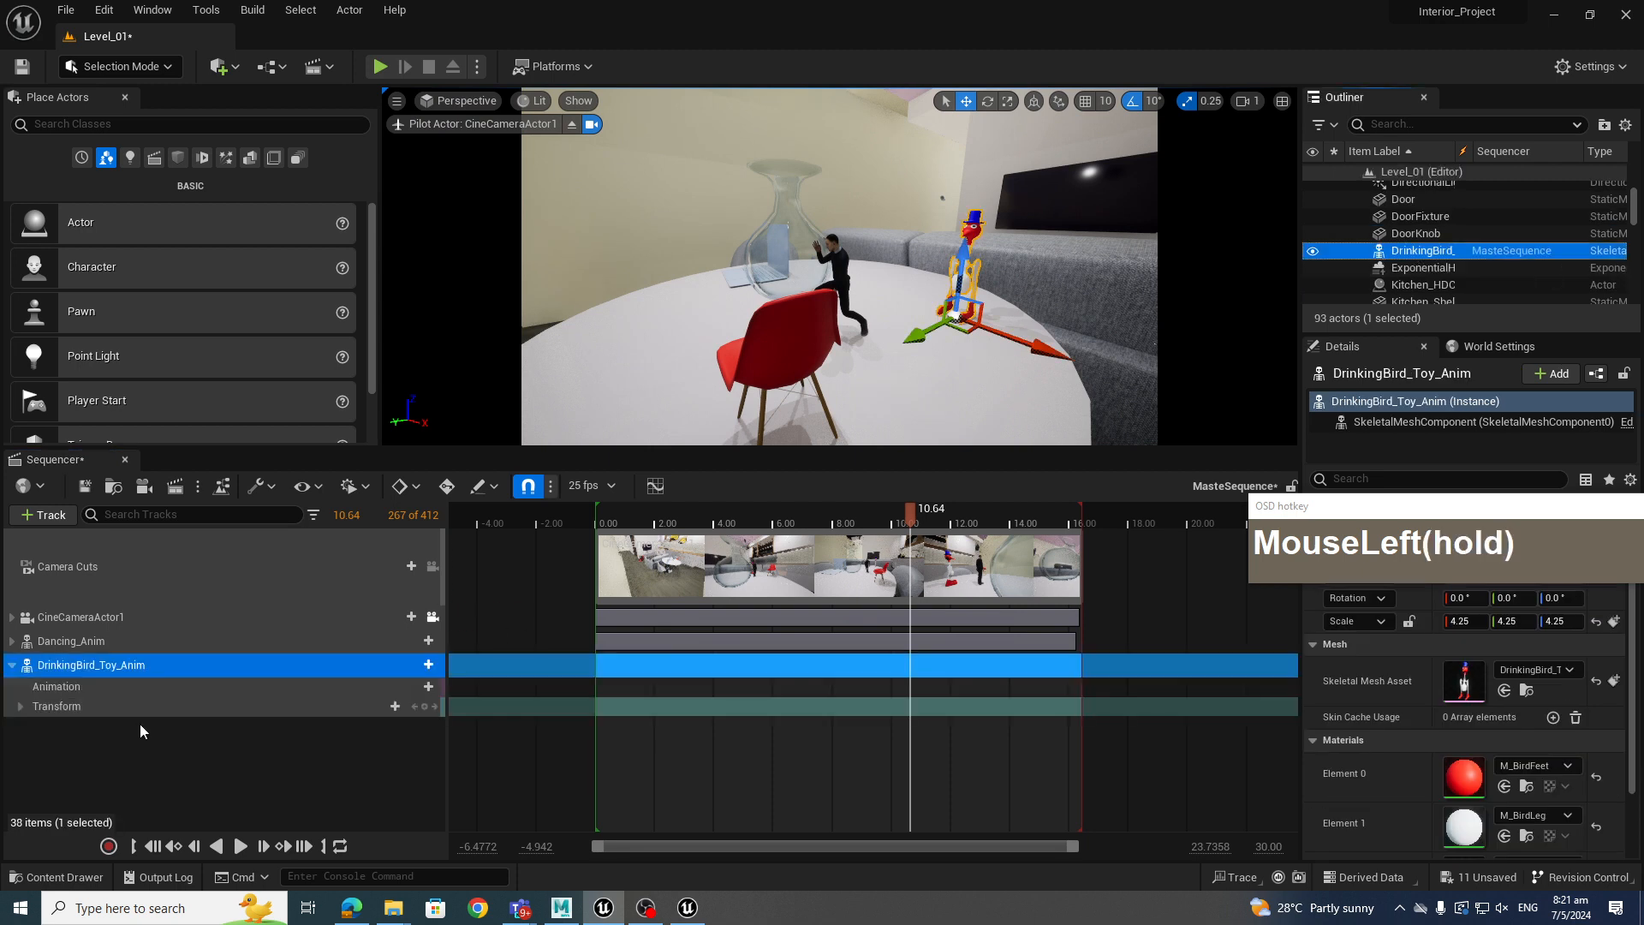
Scrub the sequence to 11.76 seconds and check the bird's animation asset in the Imported/DrinkingBirdToy folder
left_click_drag(920, 511, 945, 553)
right_click_drag(945, 552, 925, 554)
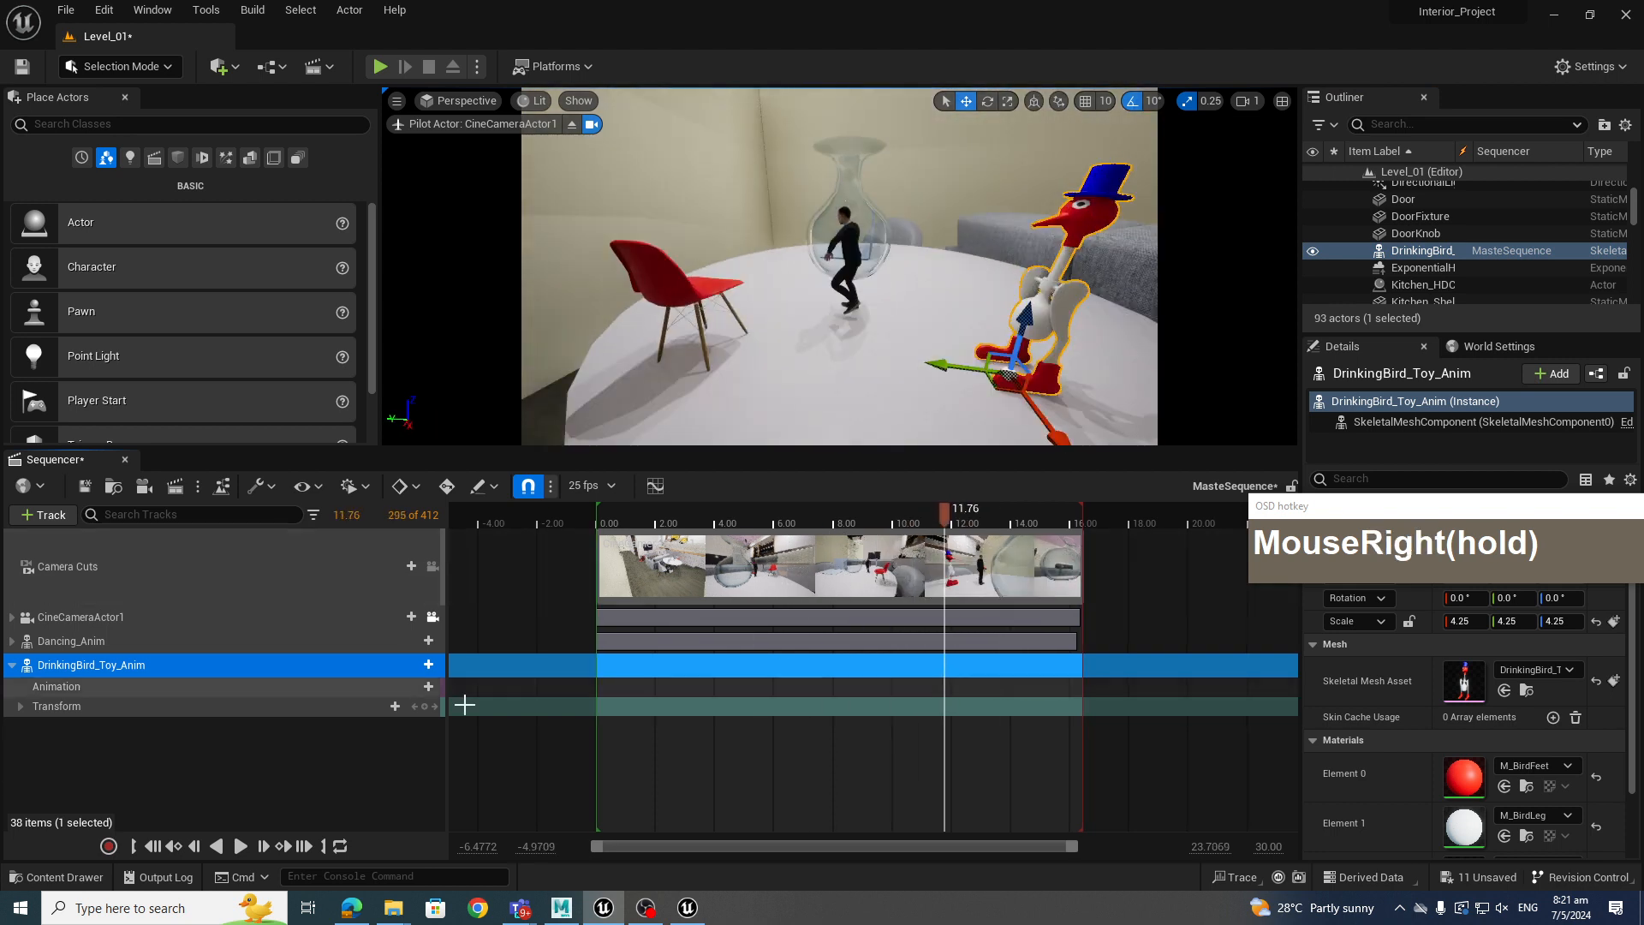
right_click(90, 690)
key("ctrl+2")
scroll(99, 687, "up", 1)
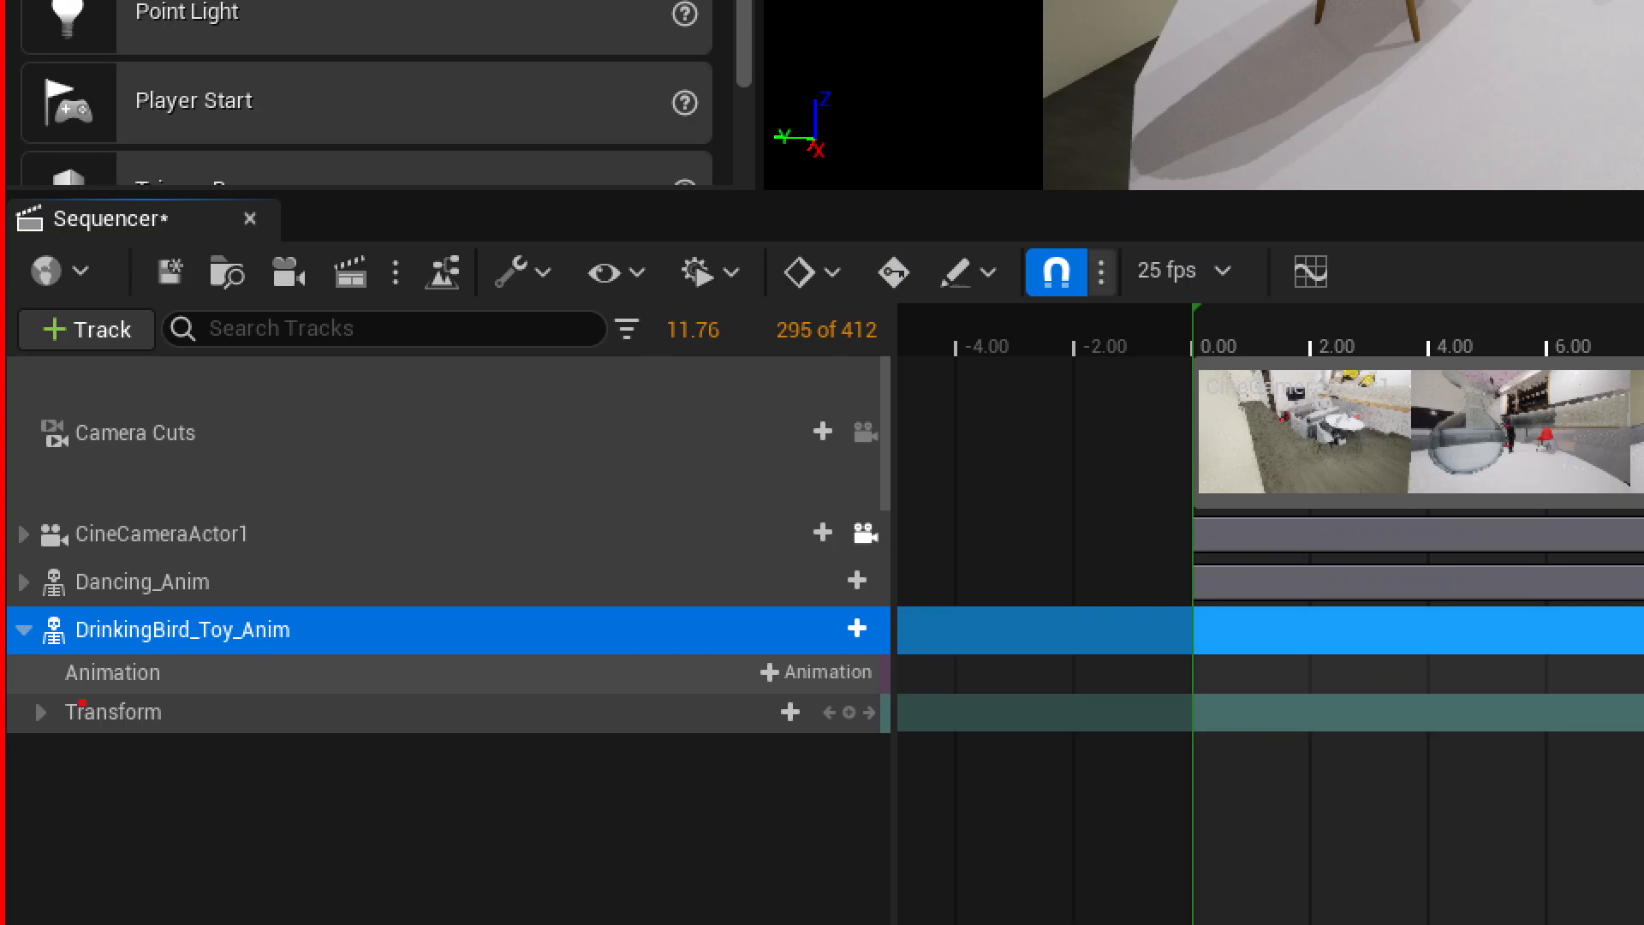
key("Escape")
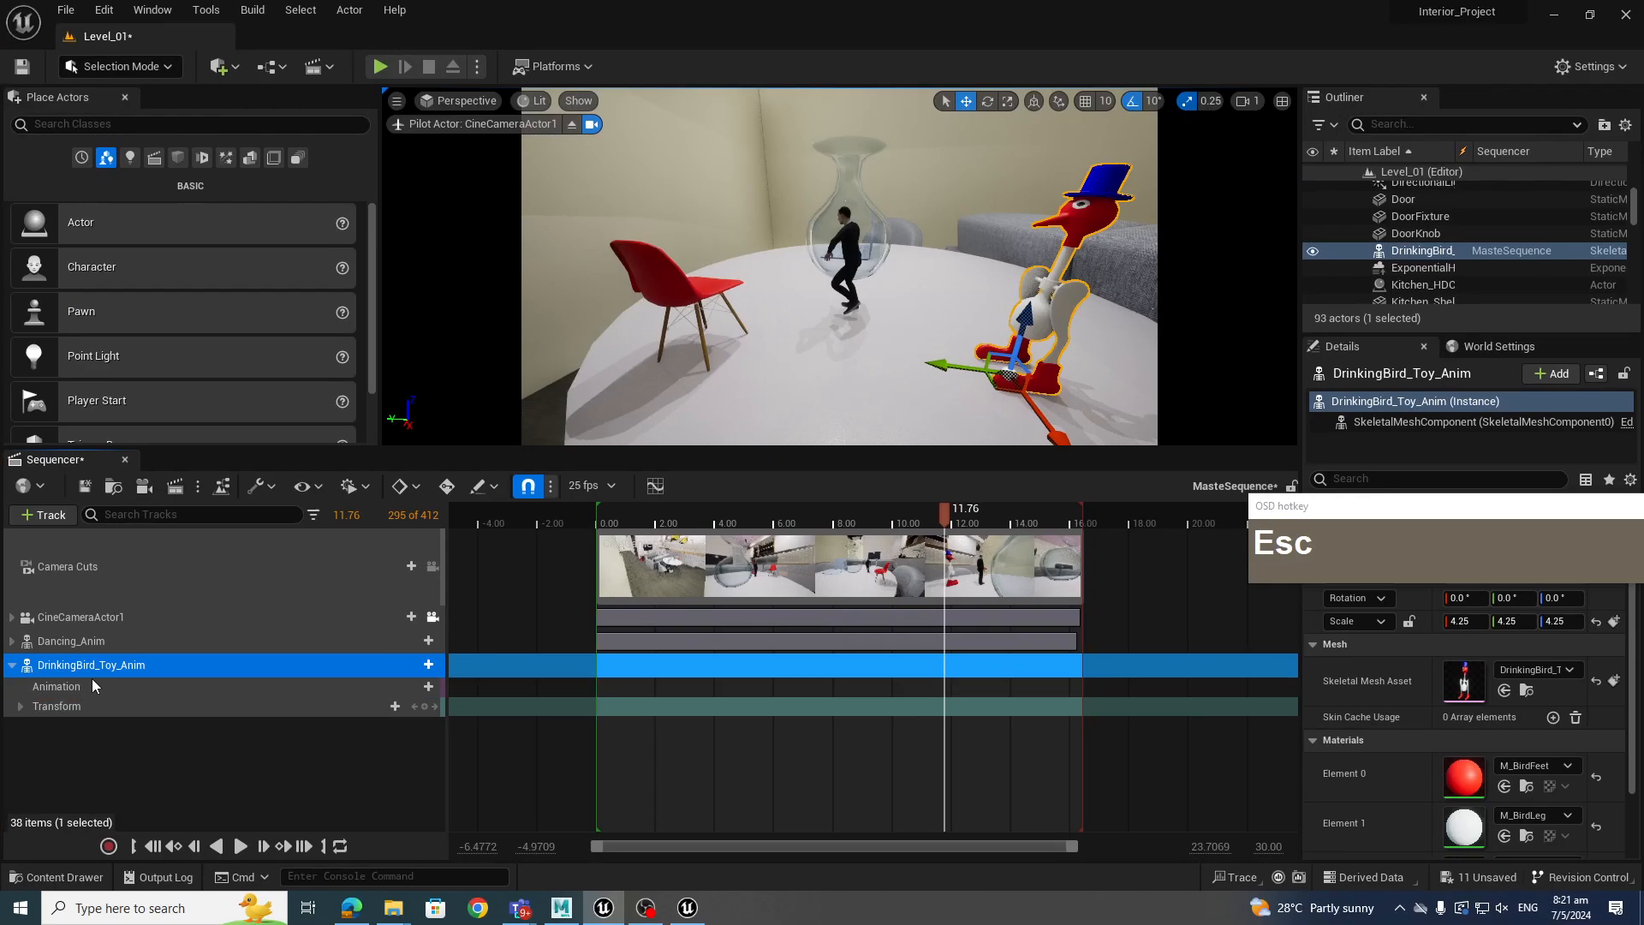
key("ctrl+space")
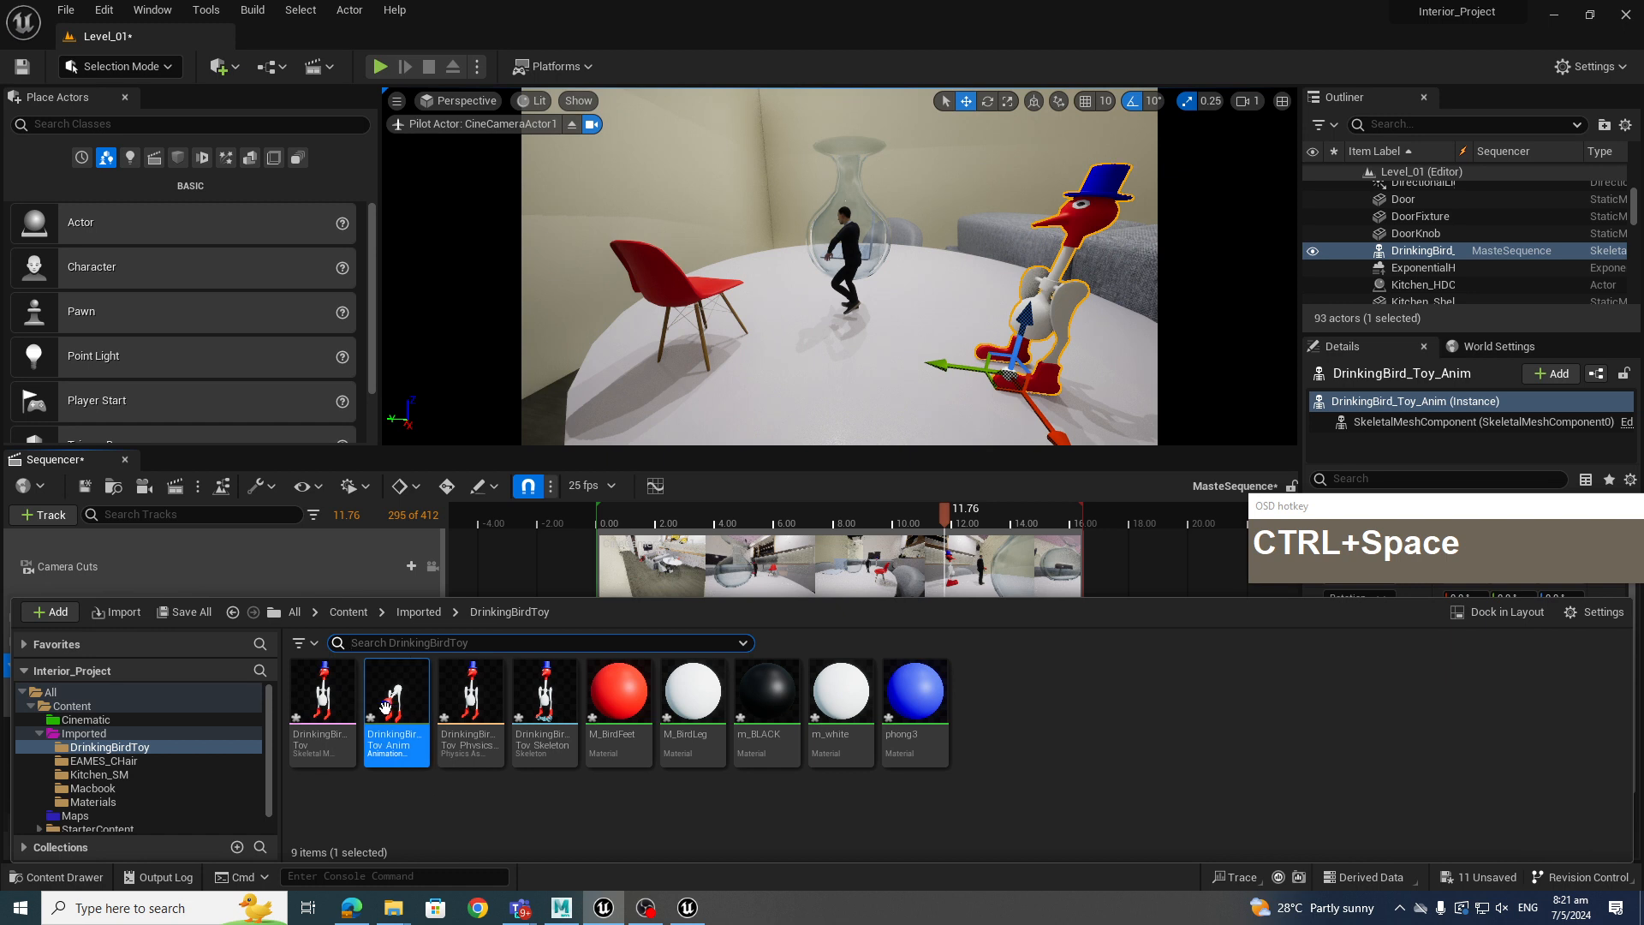
mouse_move(385, 765)
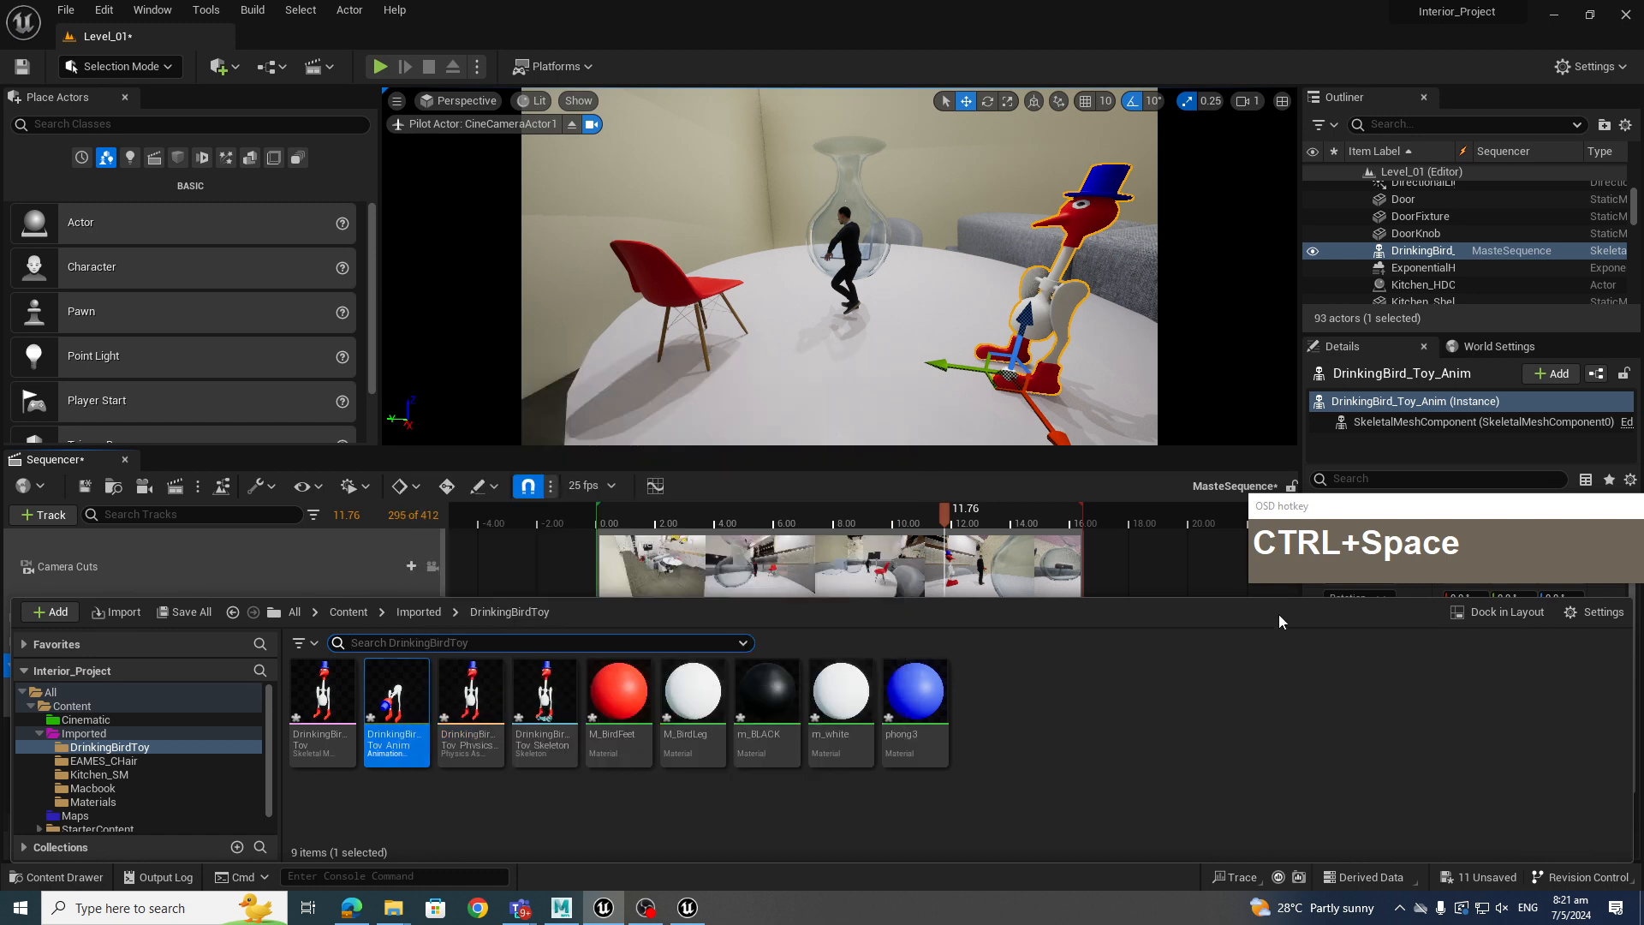
left_click_drag(1279, 615, 1267, 854)
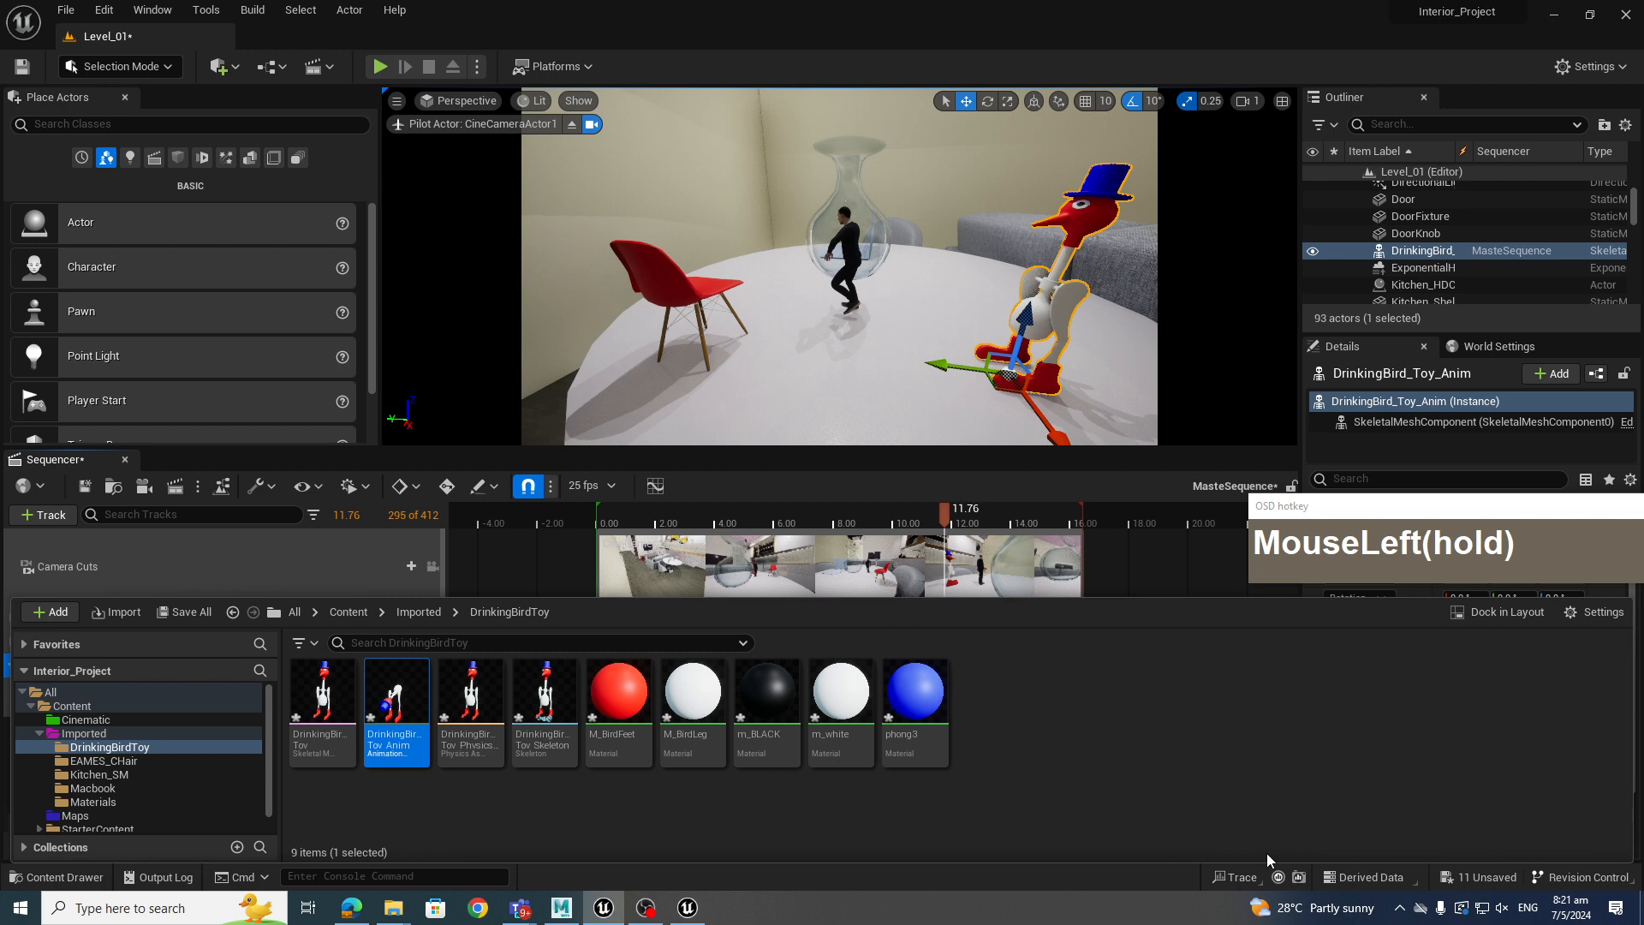
left_click(1051, 486)
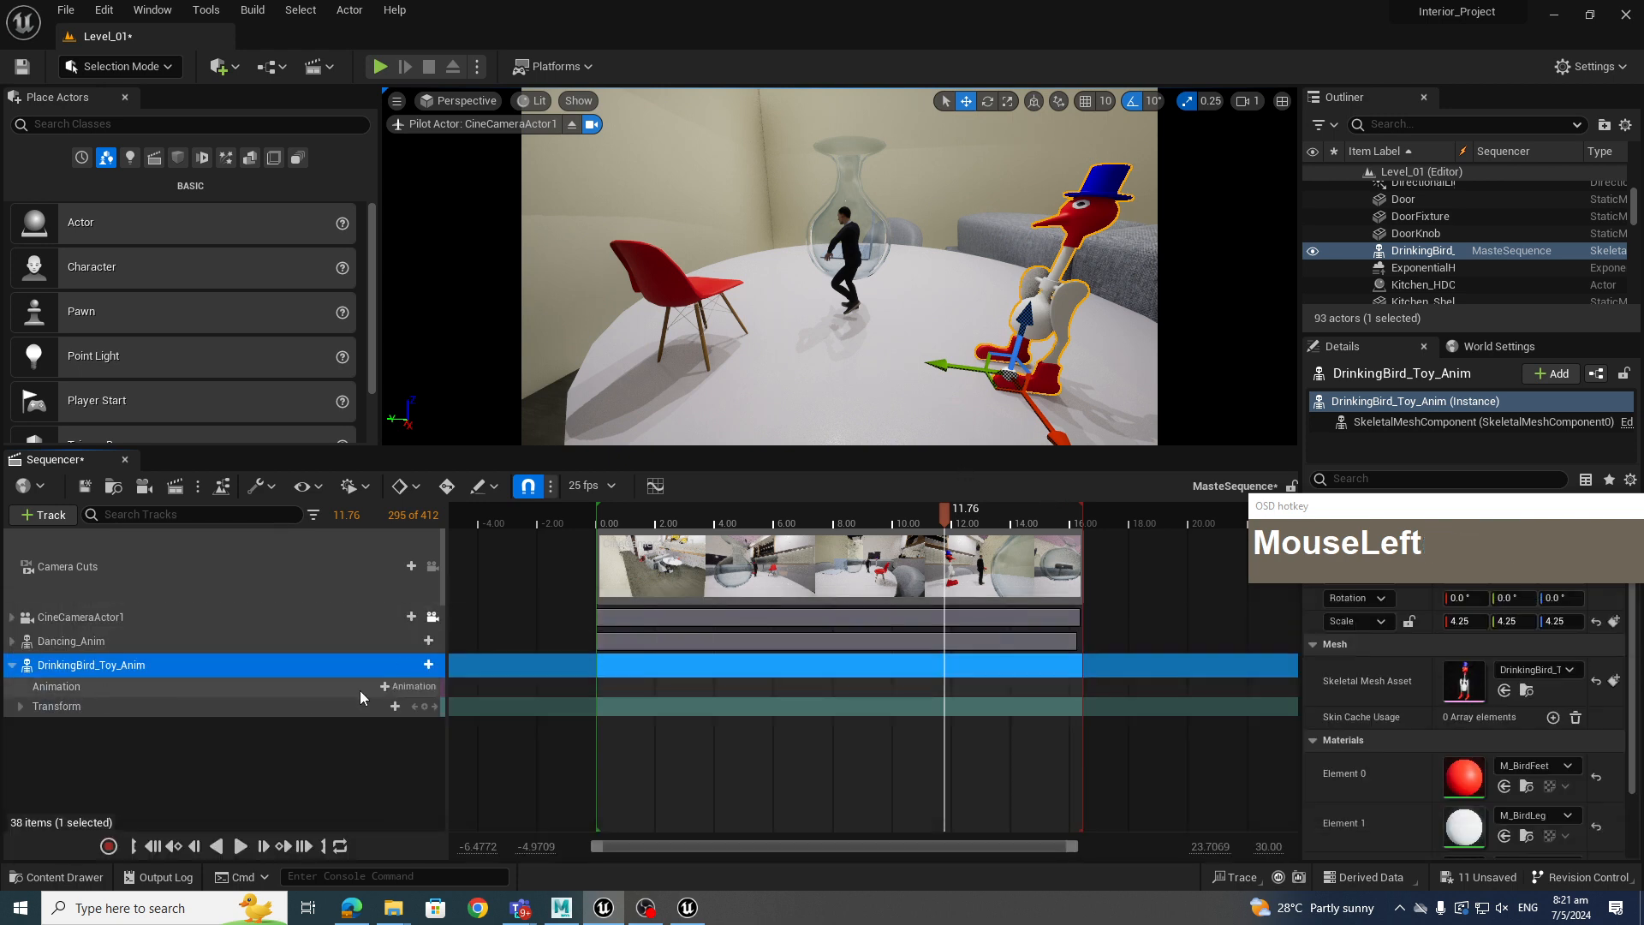
Add the DrinkingBird_Toy_Anim animation sequence to the bird's Animation track and move its section to start at 0.00
left_click(383, 685)
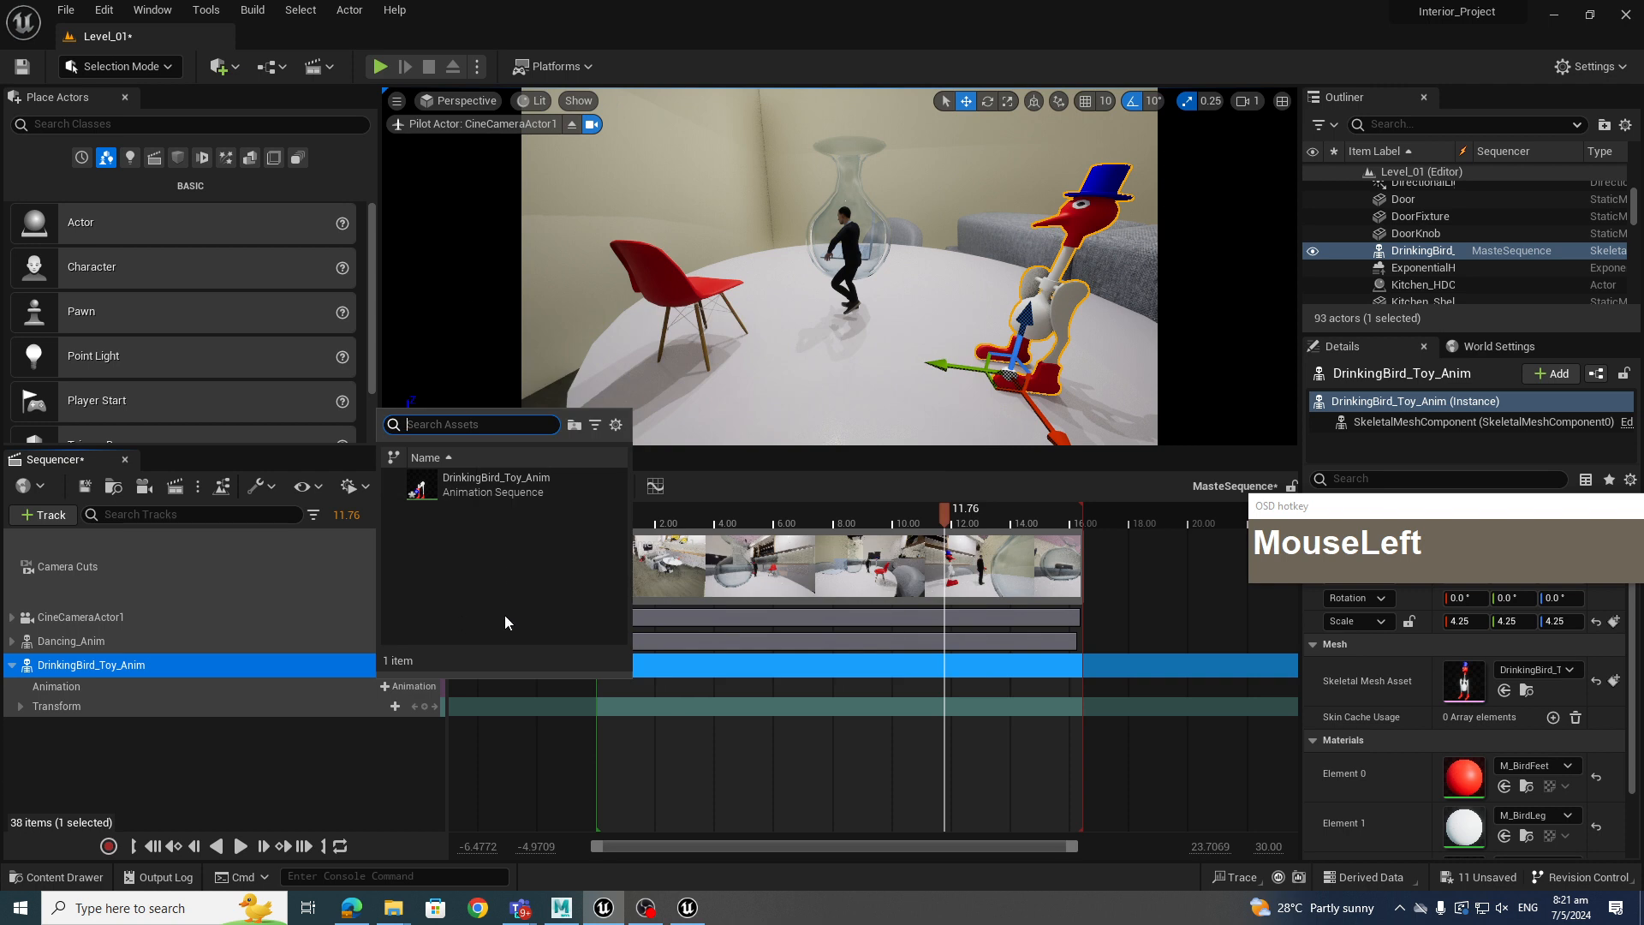
left_click(418, 487)
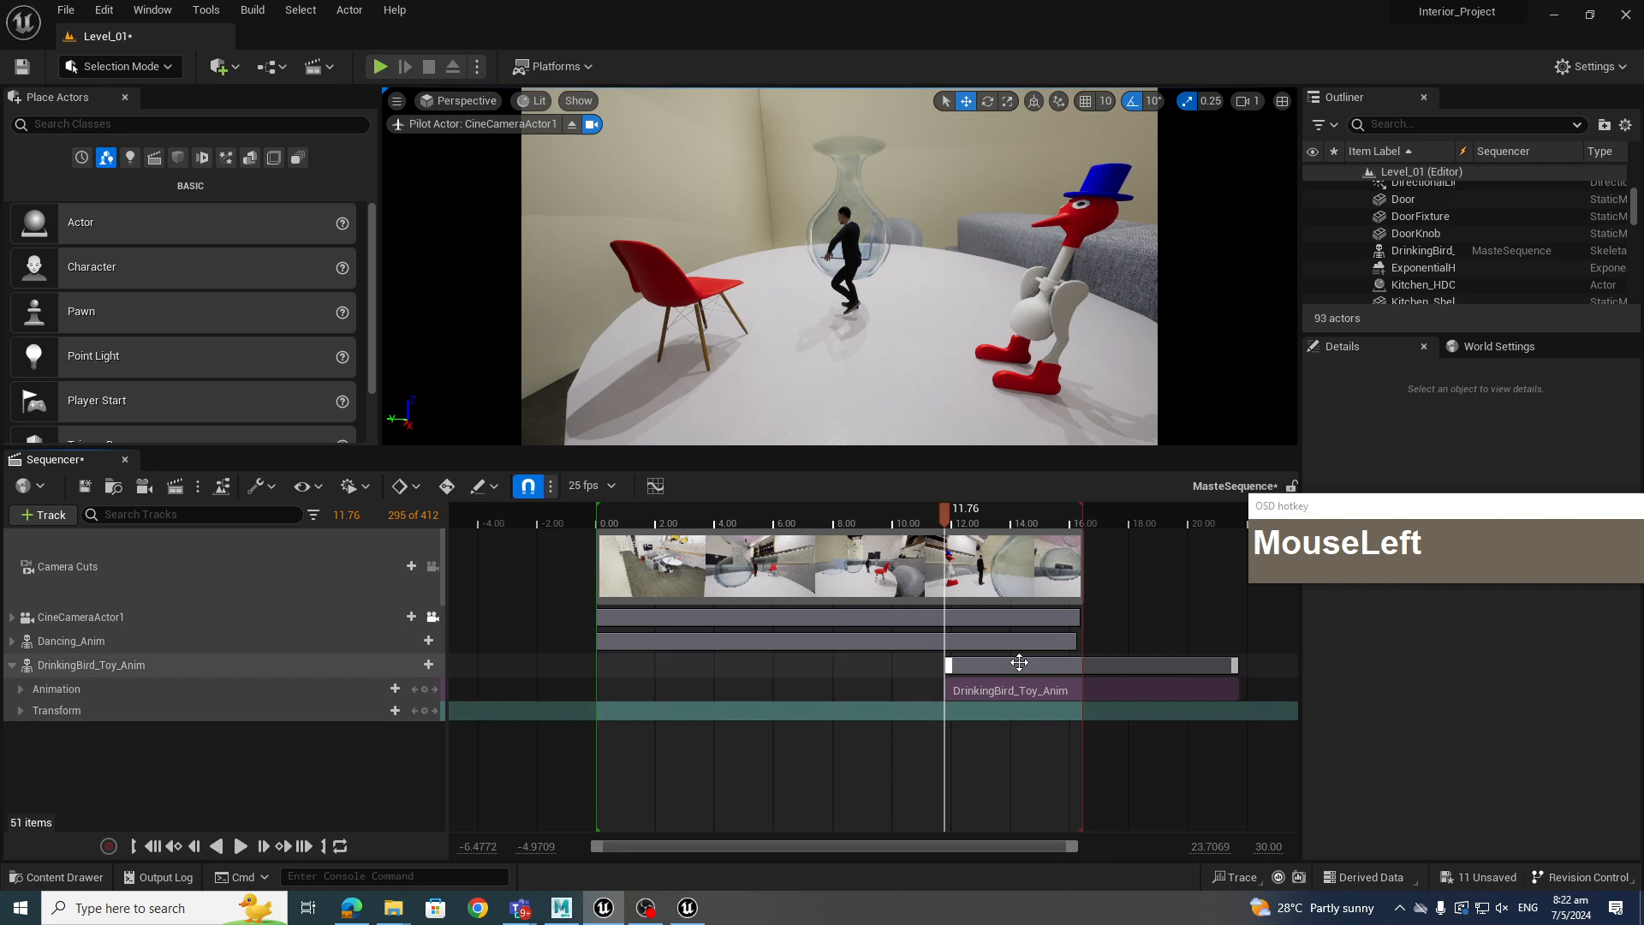
left_click_drag(948, 515, 945, 552)
left_click_drag(1019, 670, 685, 677)
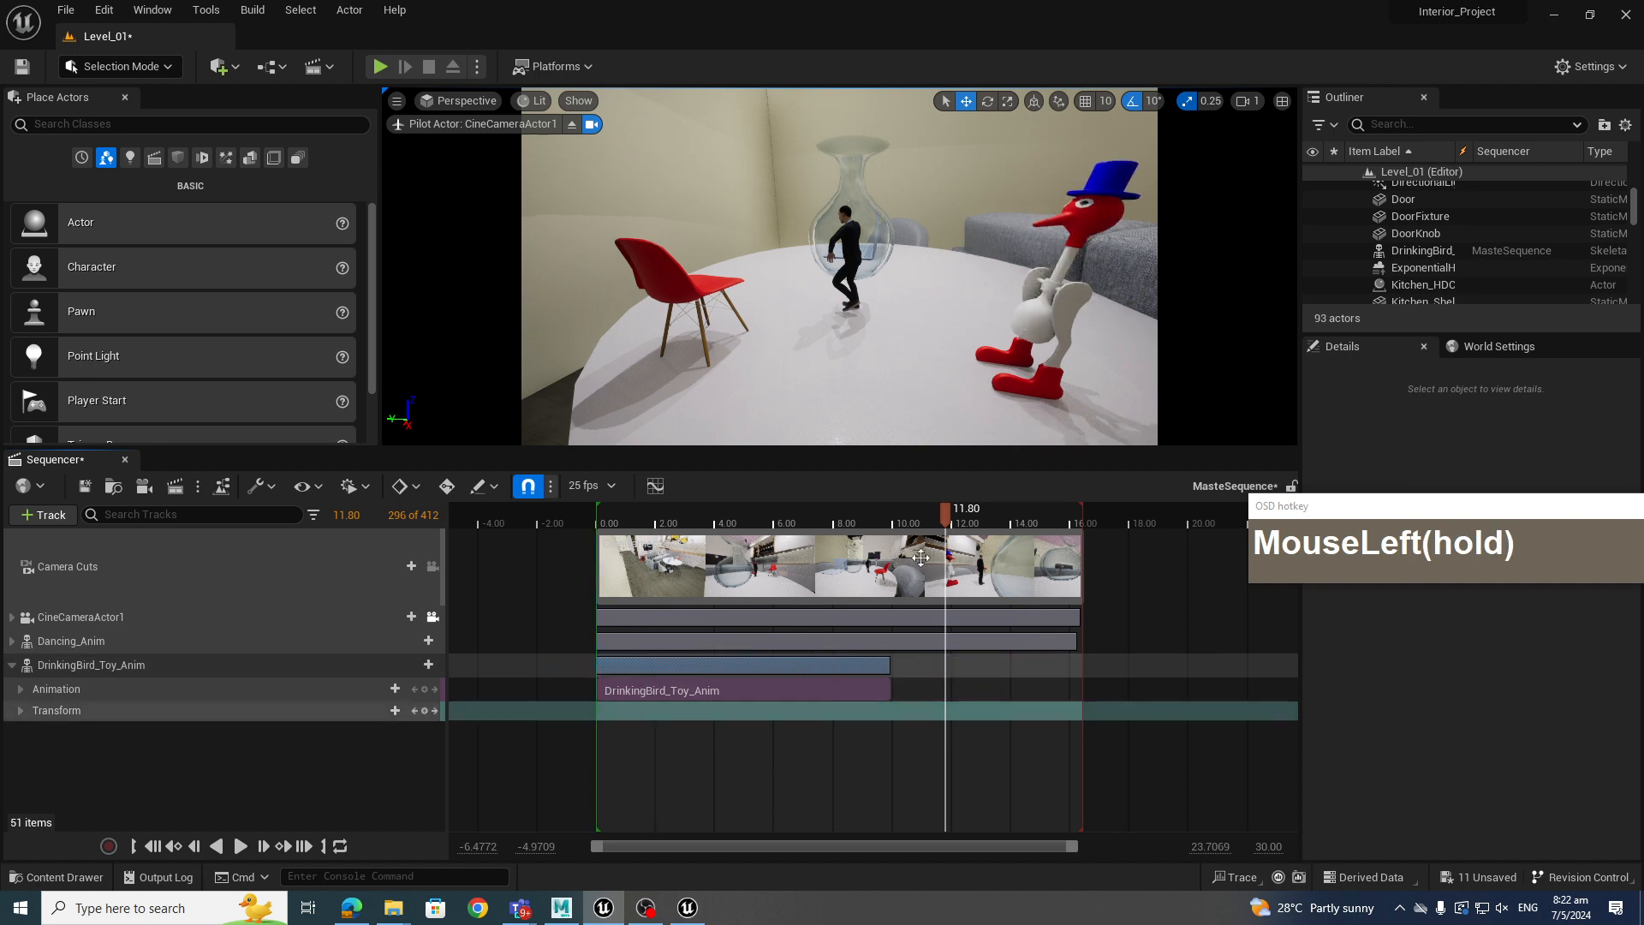
Extend the drinking bird's animation section to the end of the sequence at 16.48 seconds so the animation loops
left_click_drag(946, 516, 865, 600)
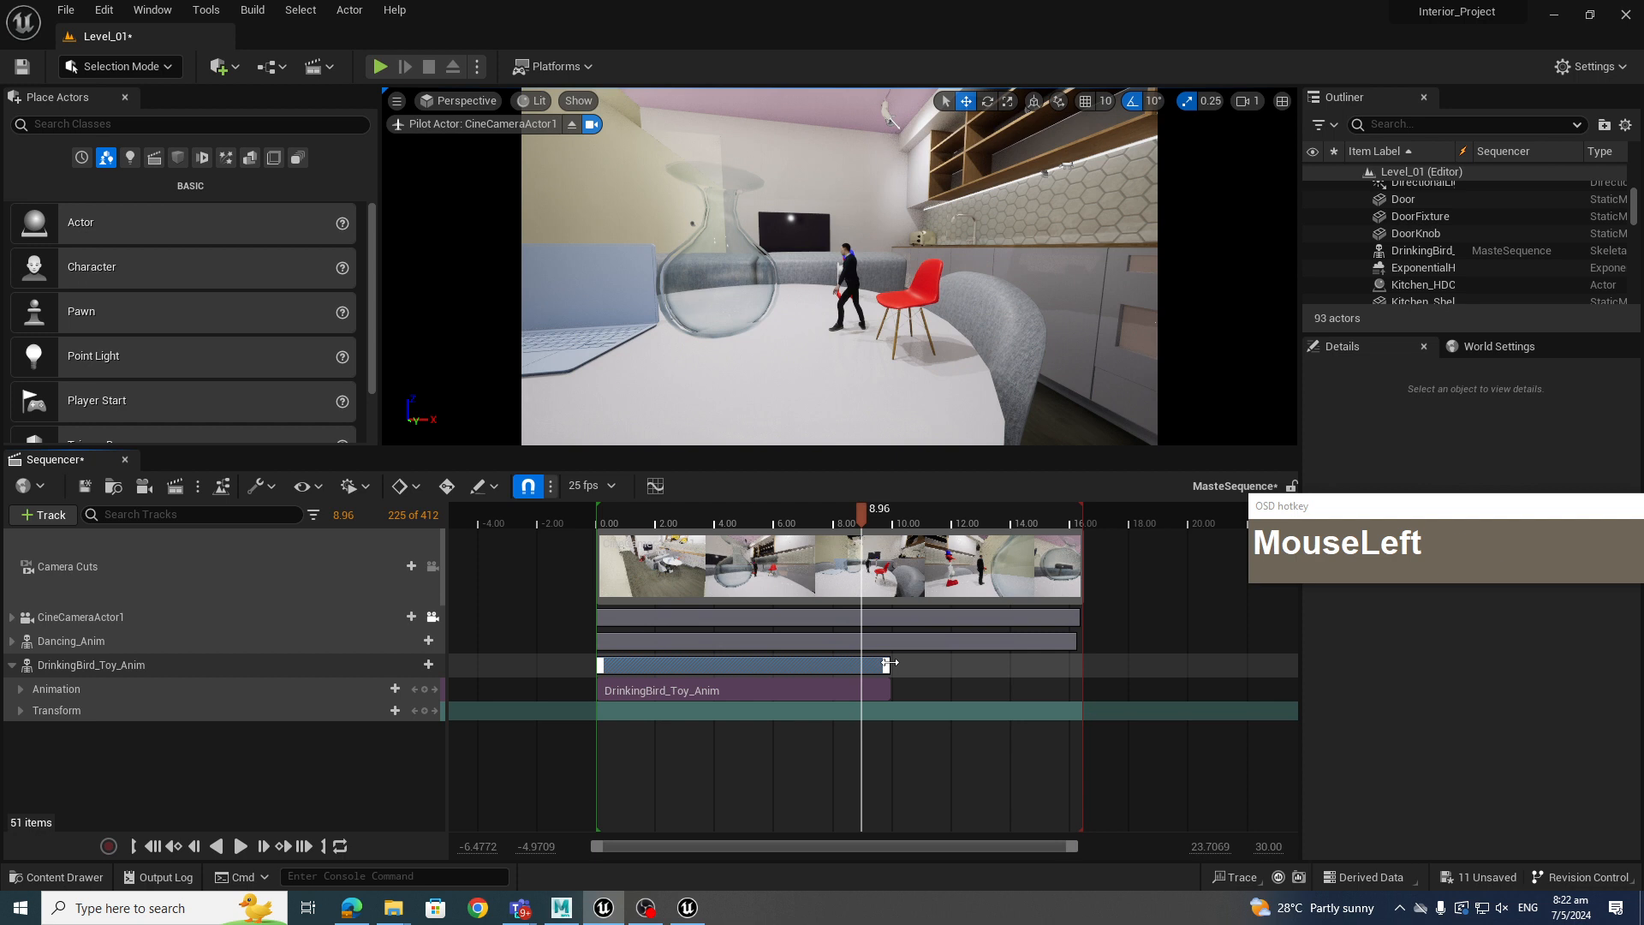
left_click_drag(917, 662, 972, 661)
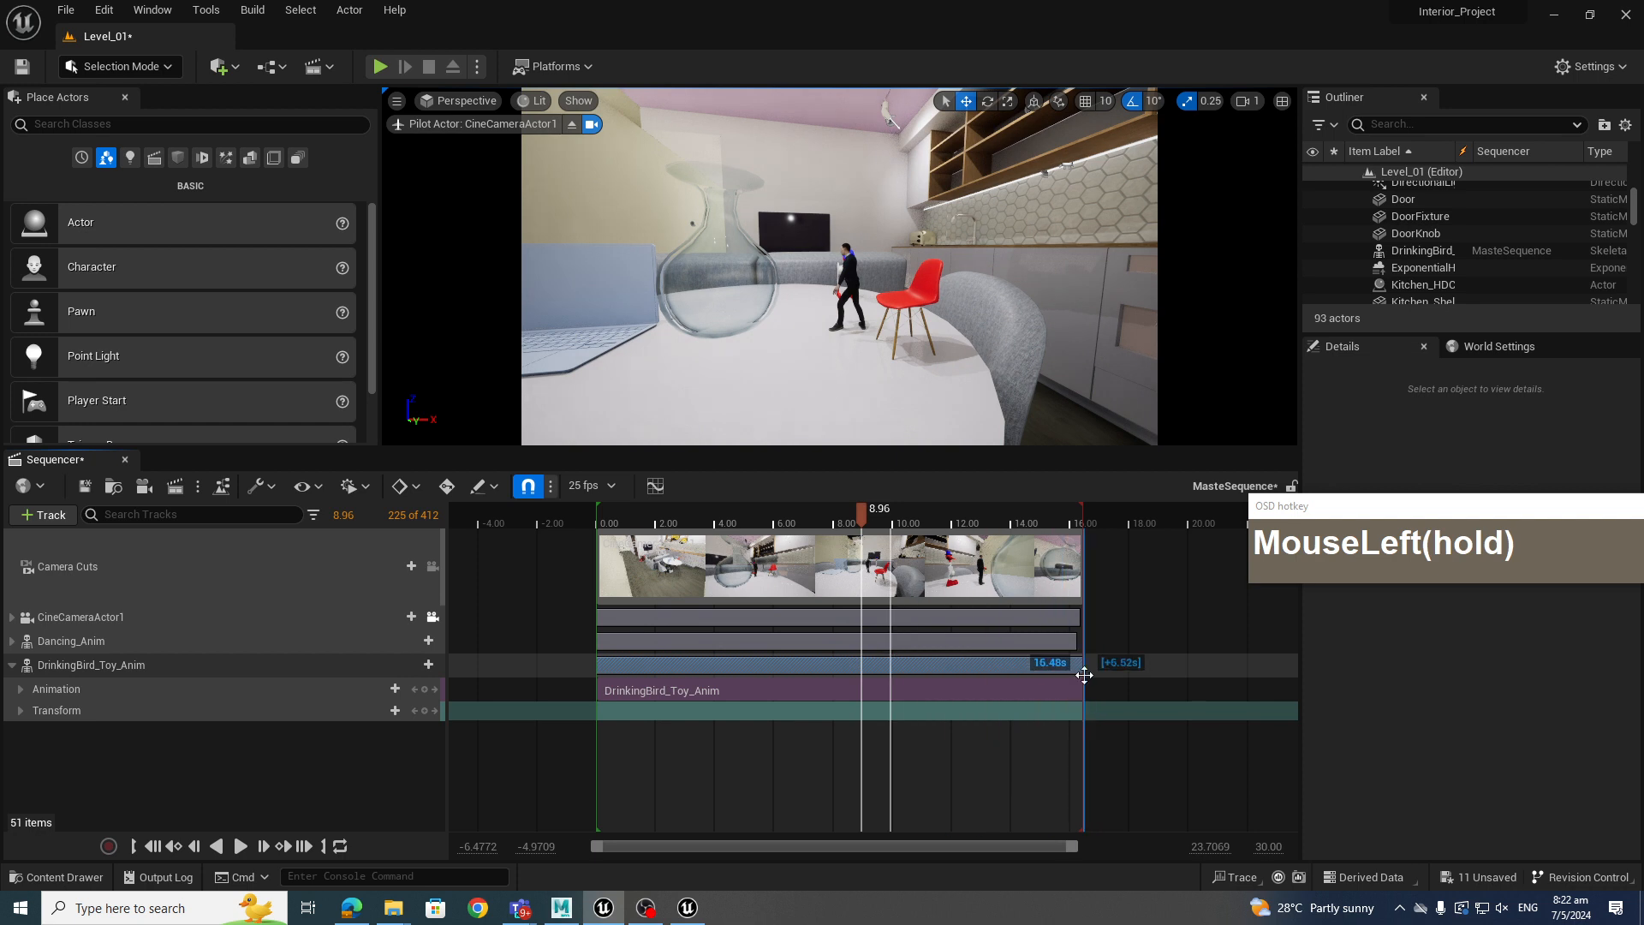
left_click_drag(1084, 676, 1083, 677)
key("ctrl+1")
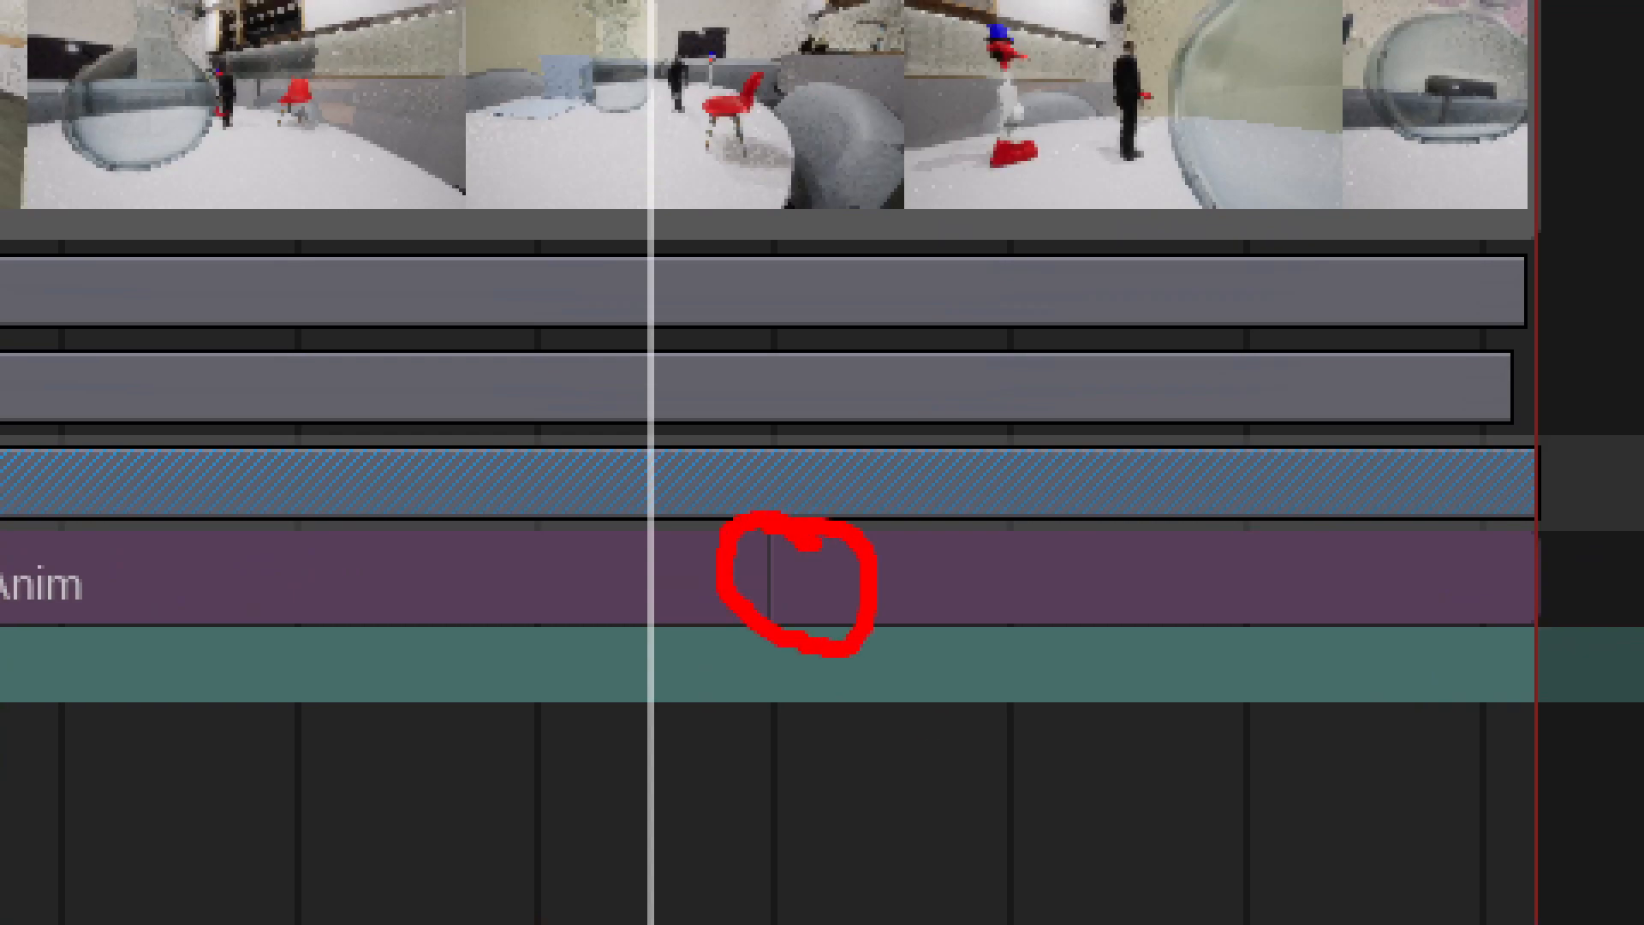
key("Escape")
left_click(898, 696)
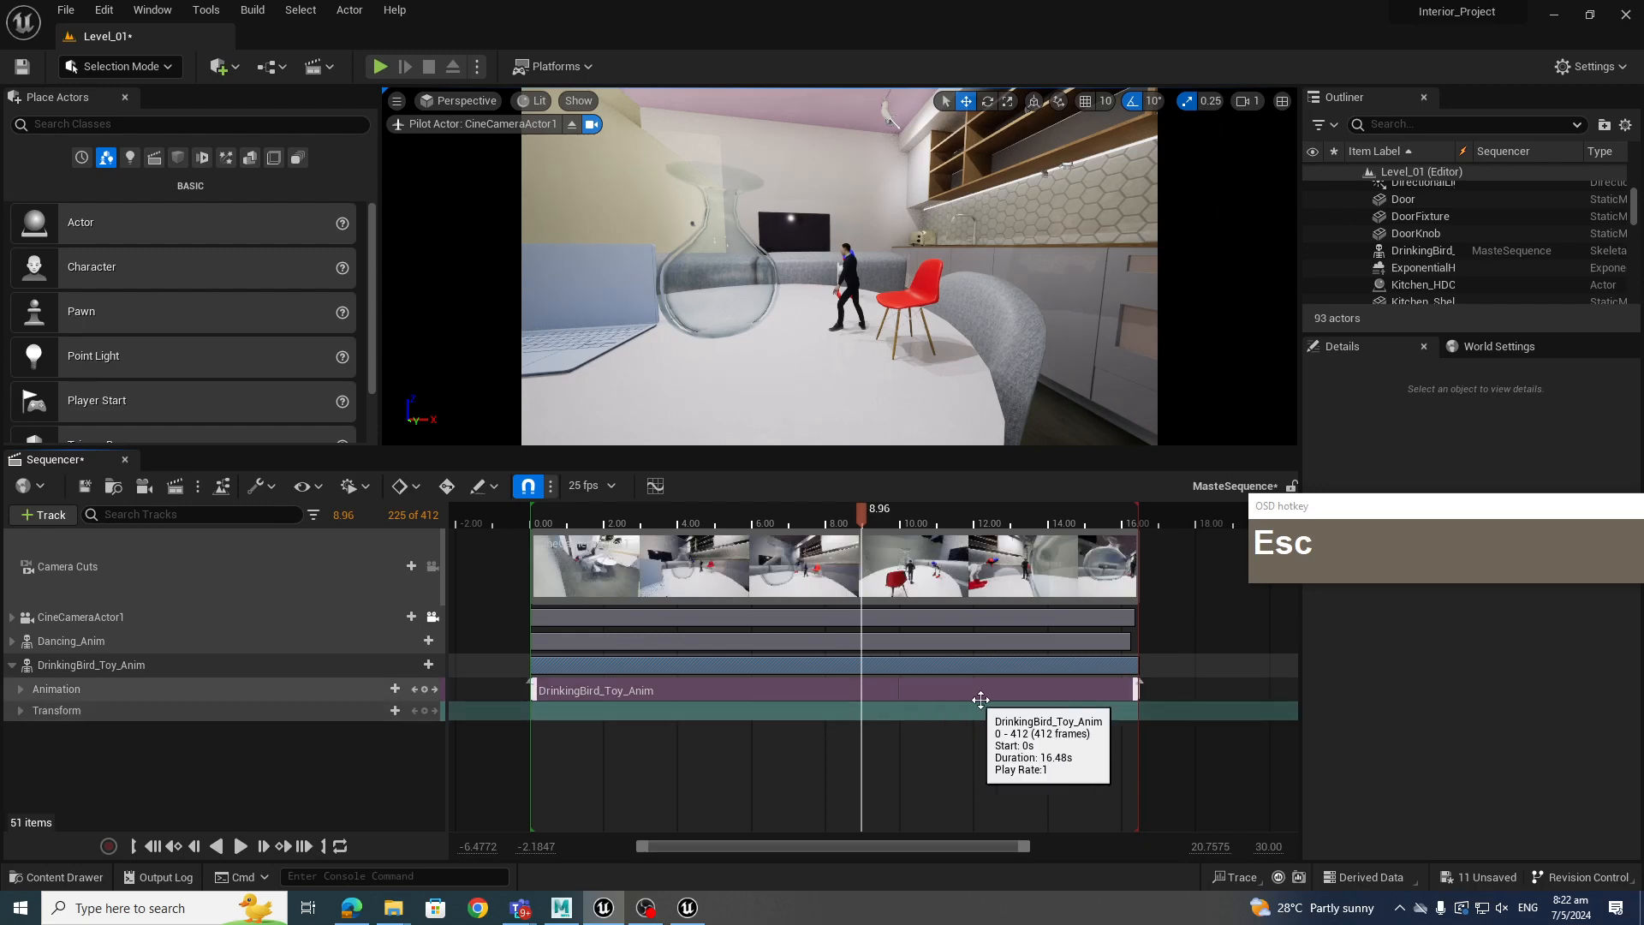
Play MasteSequence from the start to check the drinking bird's looping animation through the camera
left_click_drag(865, 514, 531, 522)
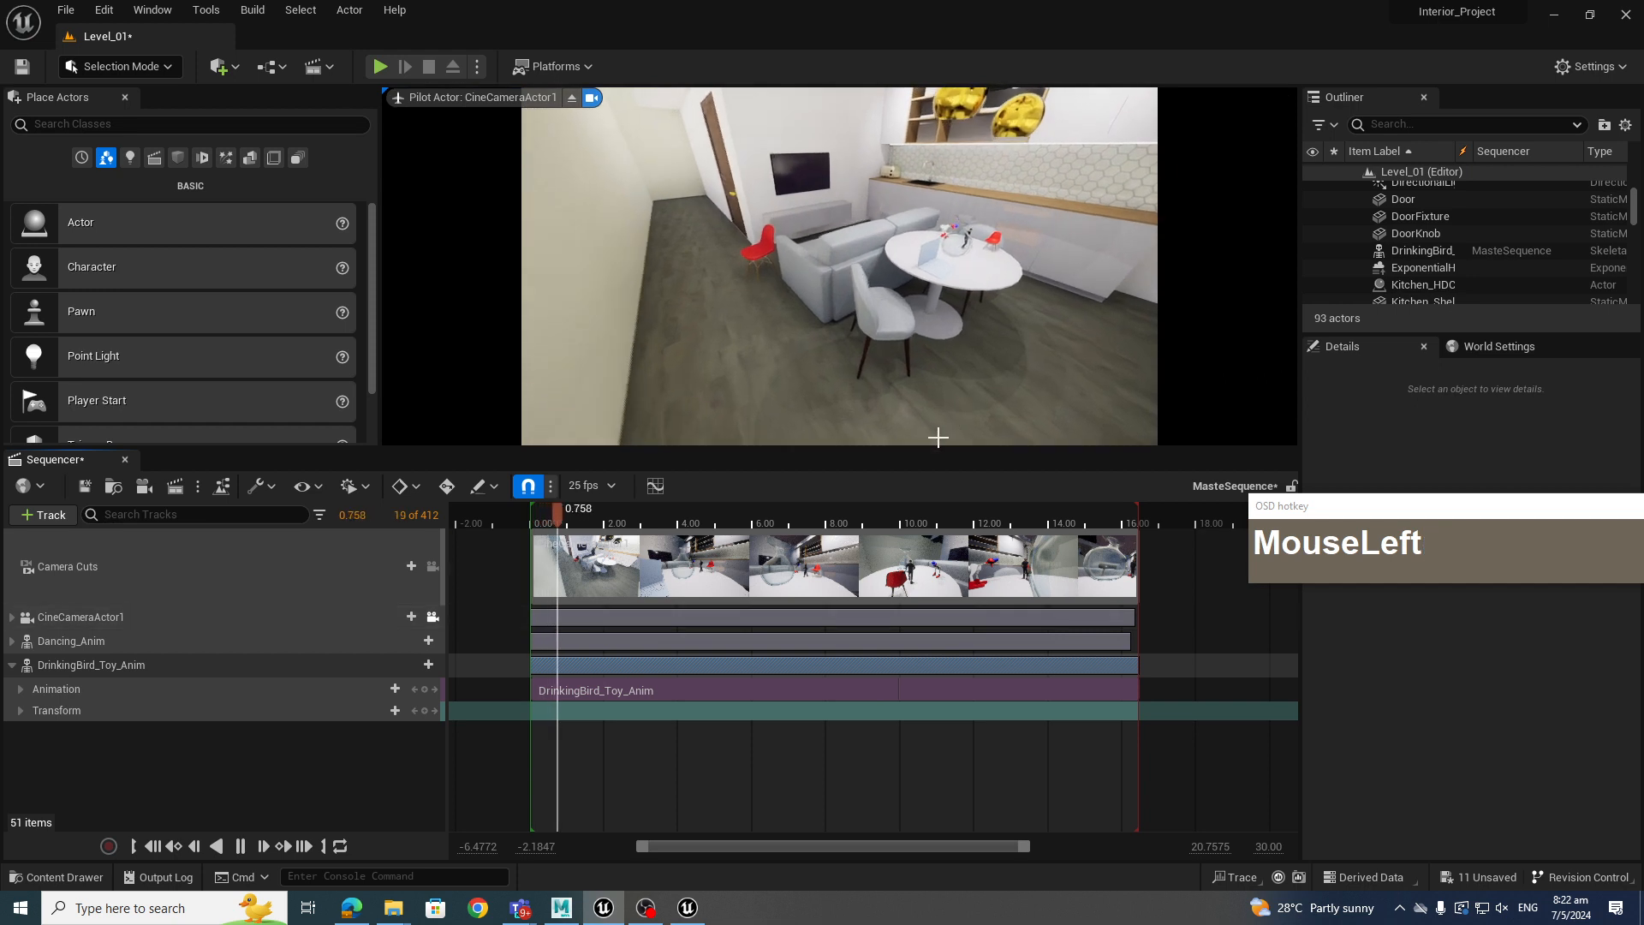
key("space")
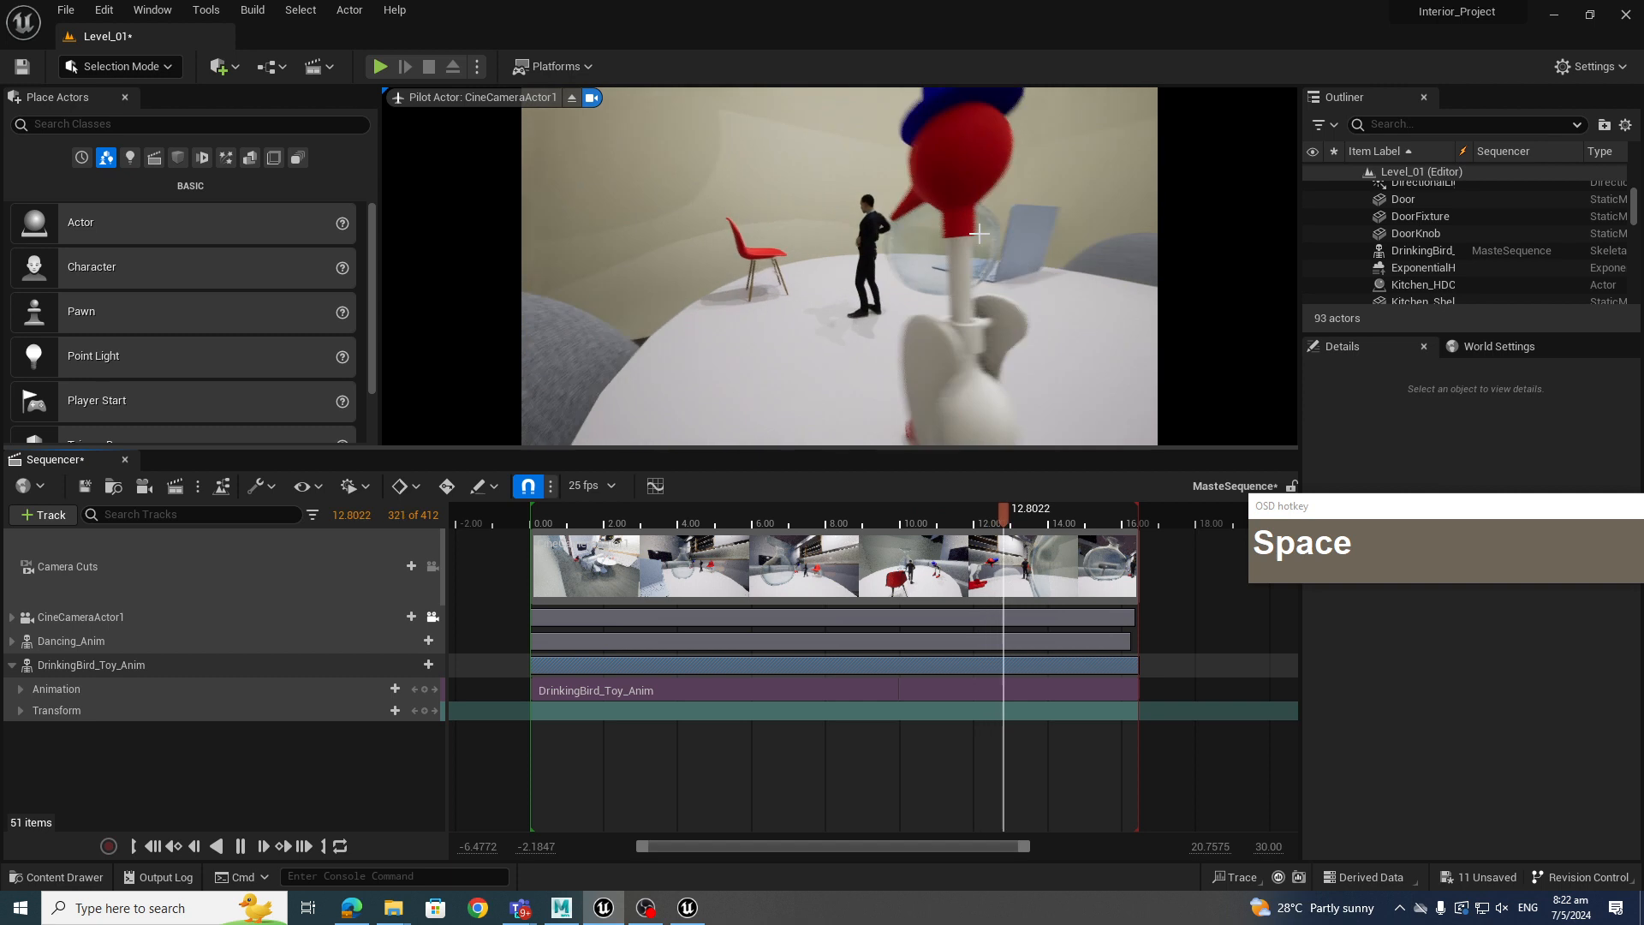
left_click(825, 793)
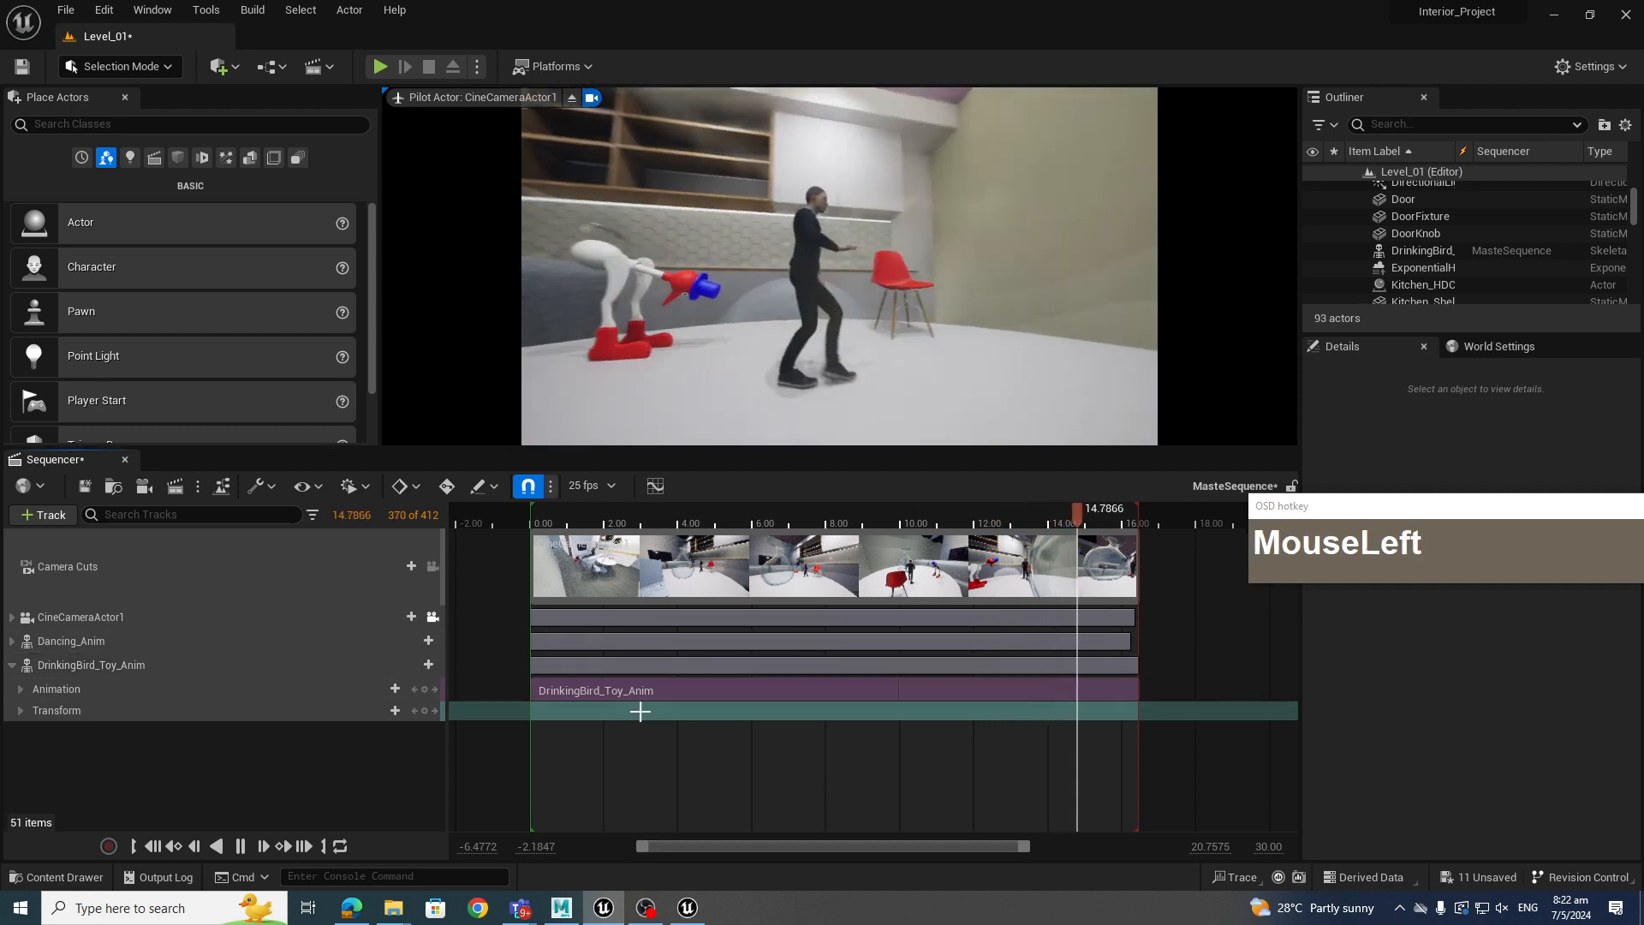
Switch to Maya and open the scene Drinking_Bird_01.0002.ma again
left_click(561, 908)
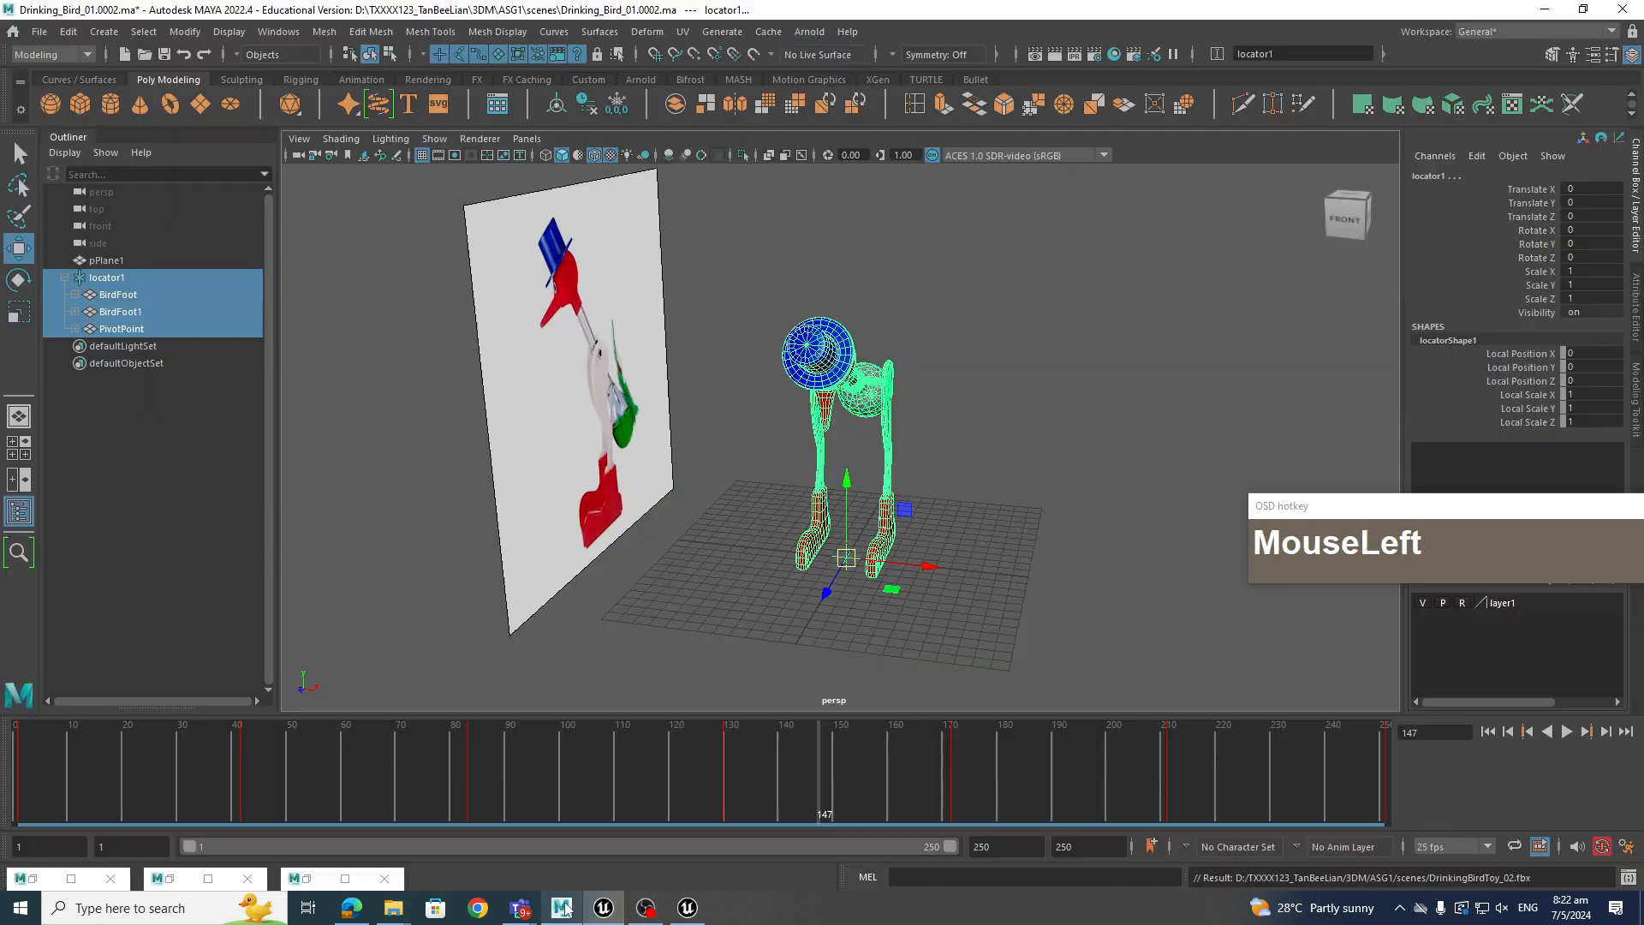
left_click(39, 31)
left_click(86, 84)
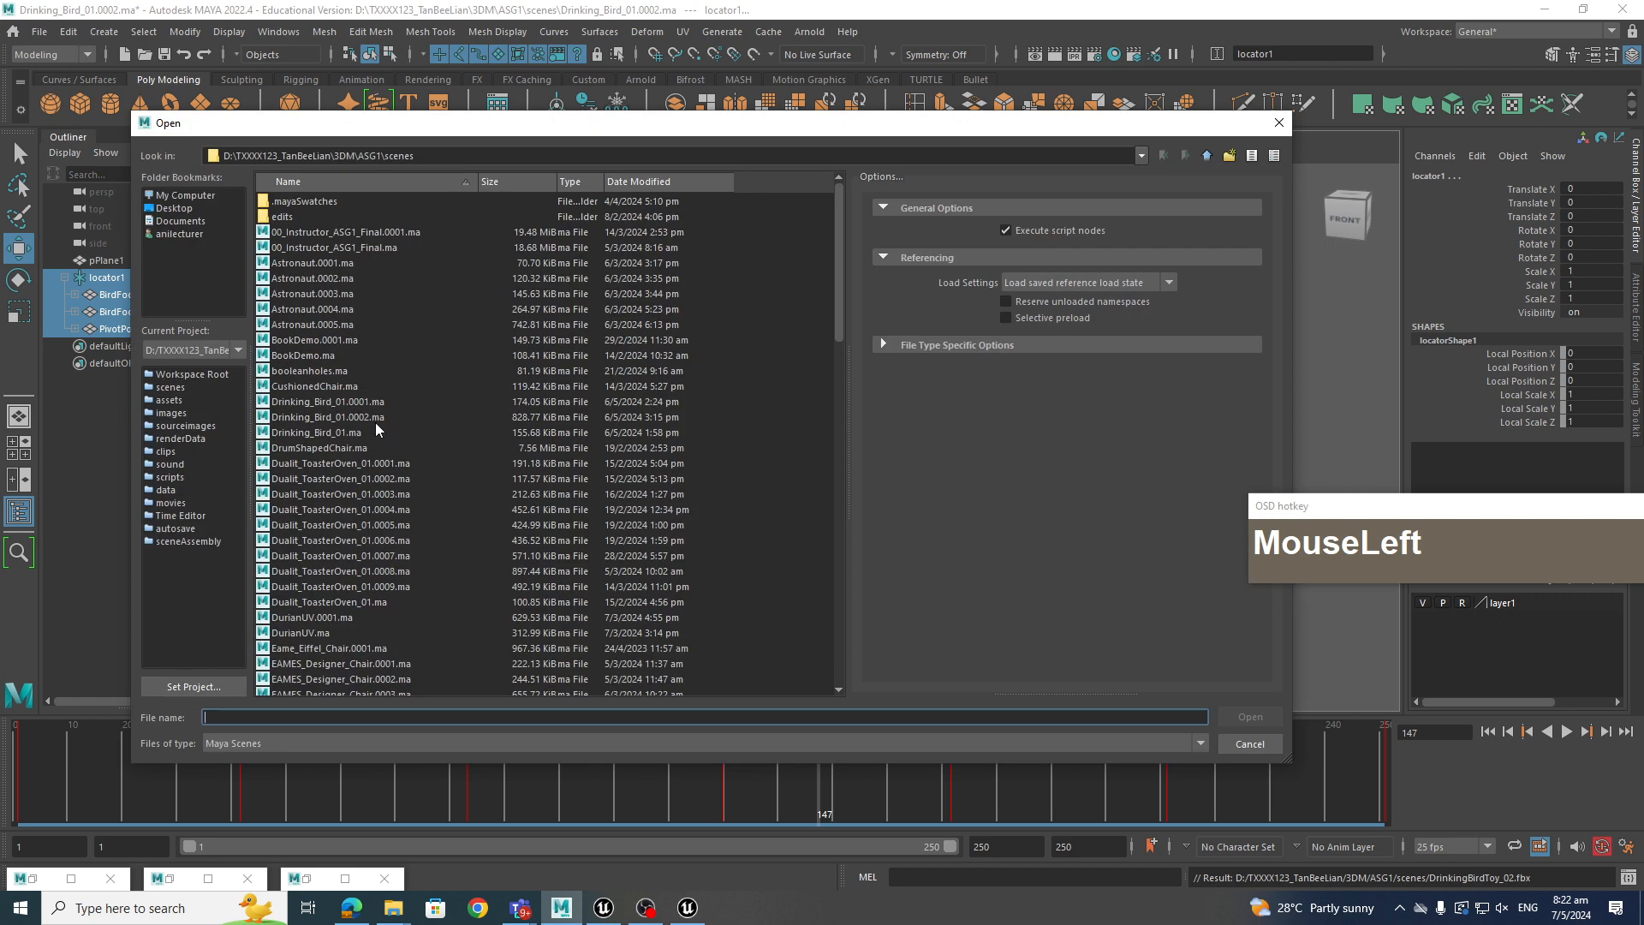
double_click(351, 417)
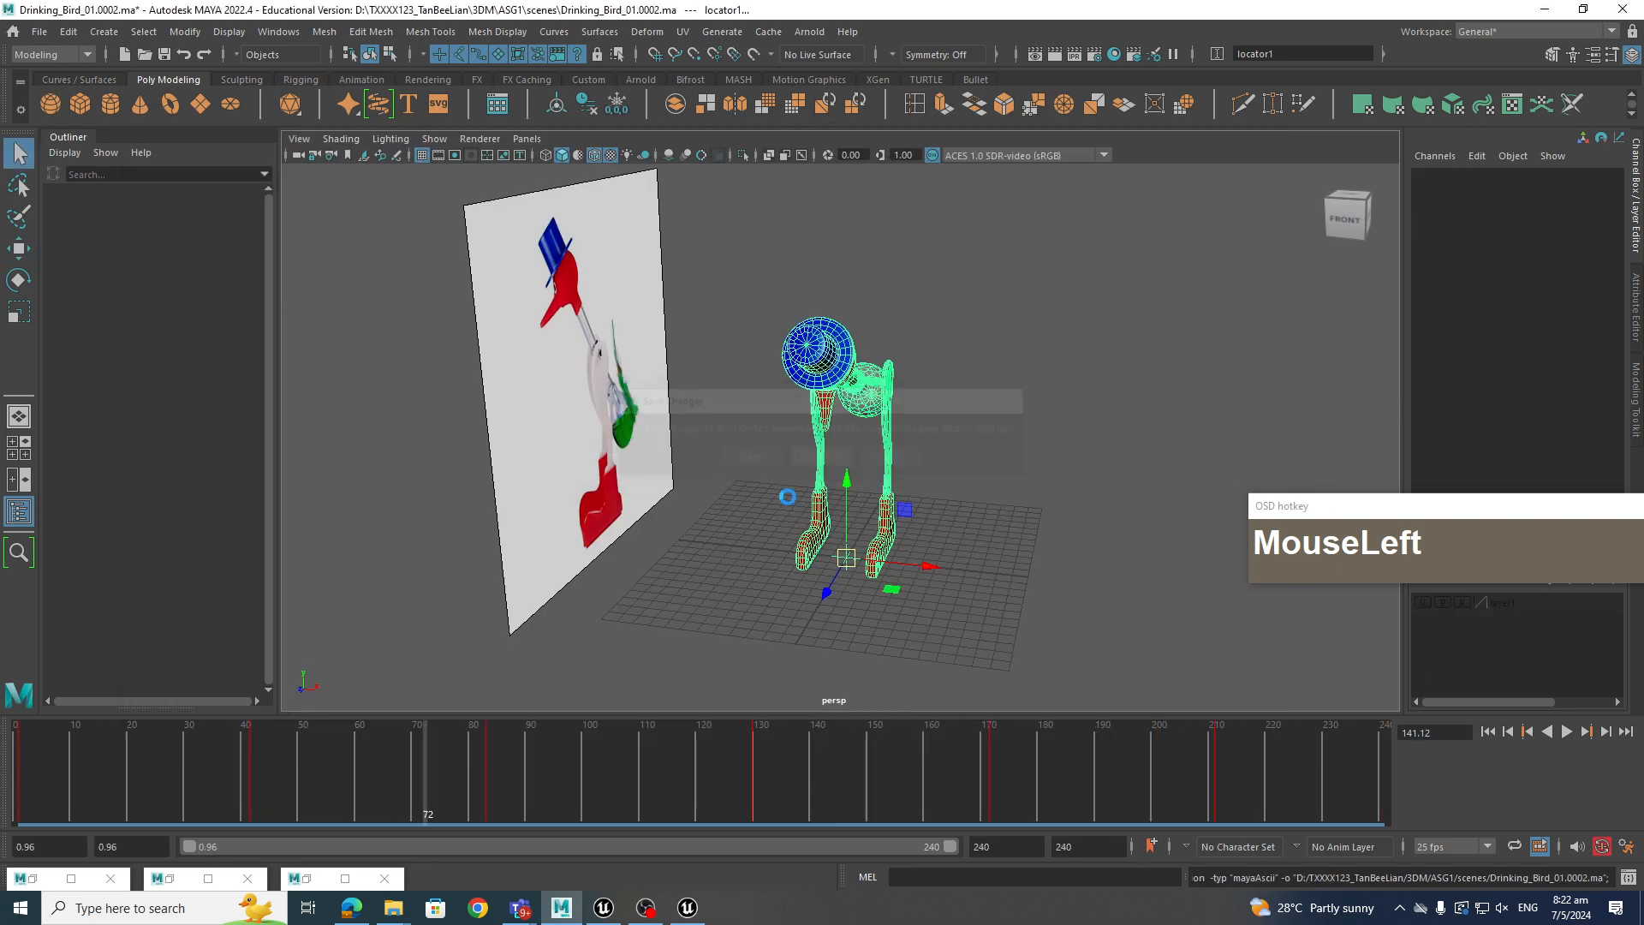
left_click(678, 683)
Select the bird's swinging body, nurbsToPoly2, and scrub the timeline to examine its Rotate X keyframes
left_click(654, 774)
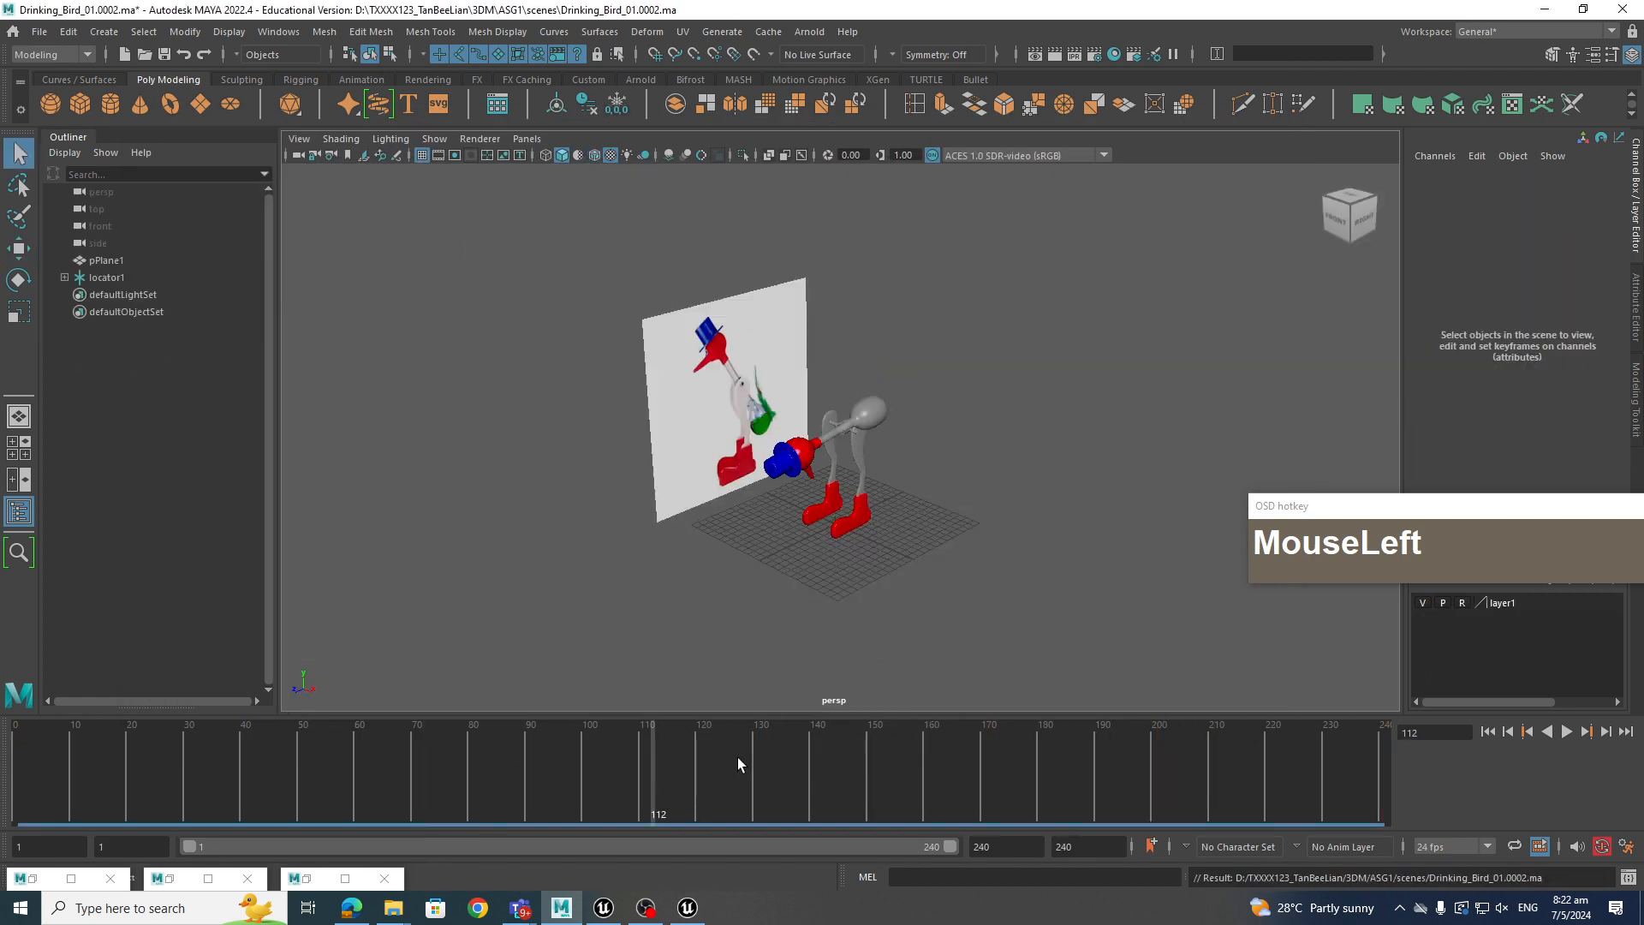
left_click(835, 428)
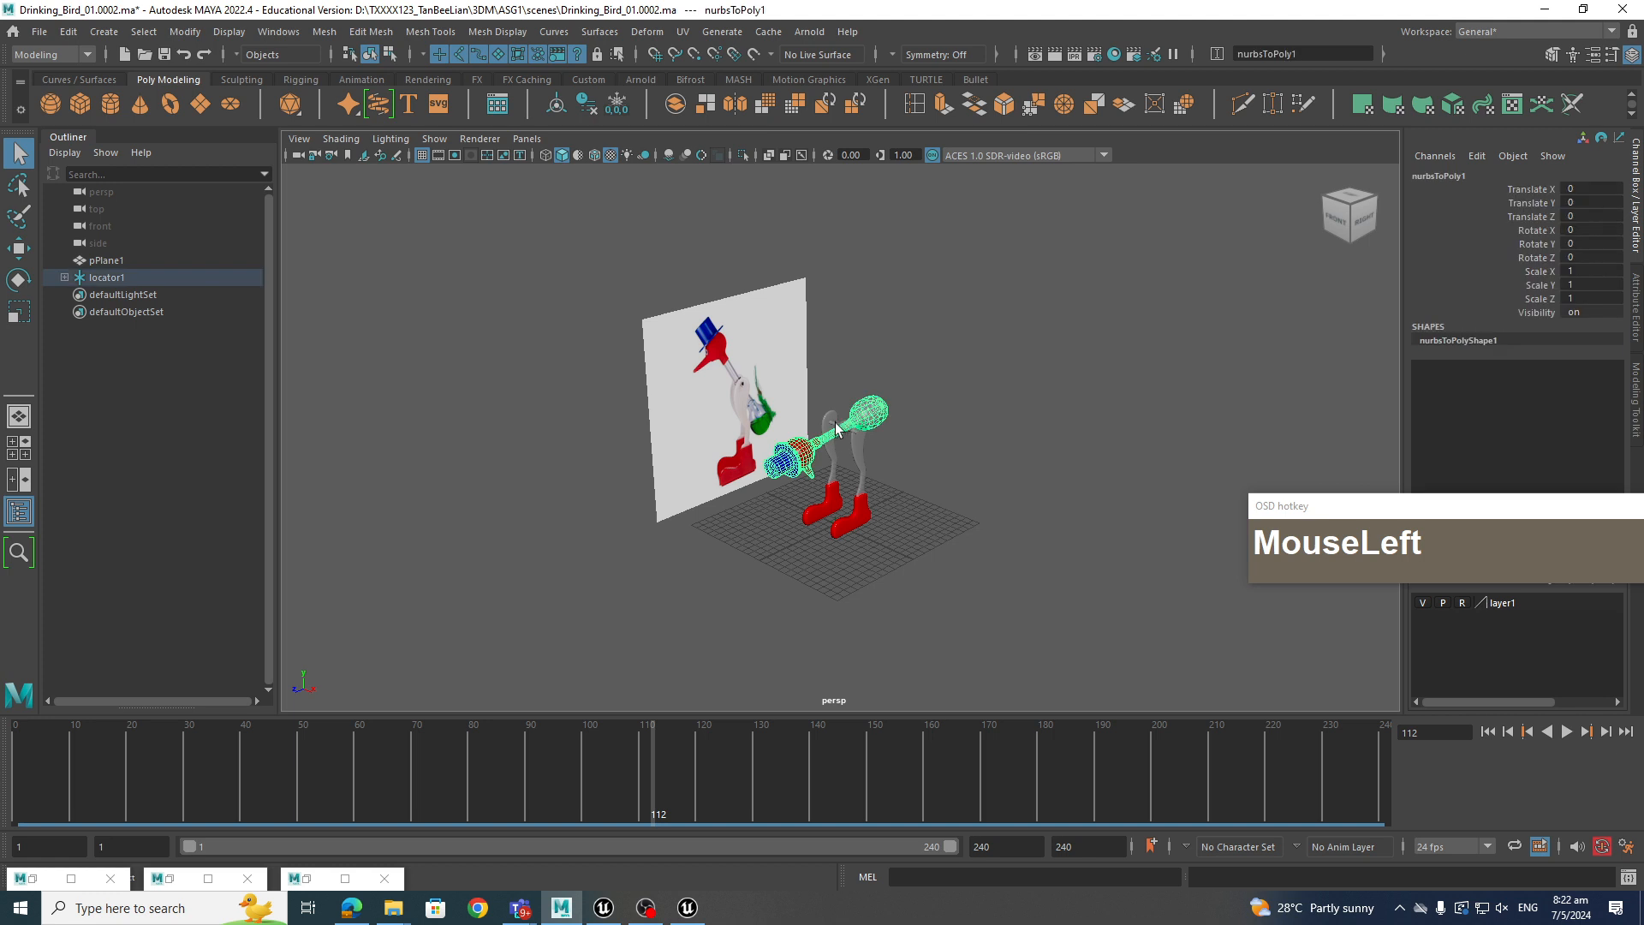
scroll(844, 428, "up", 5)
left_click(813, 383)
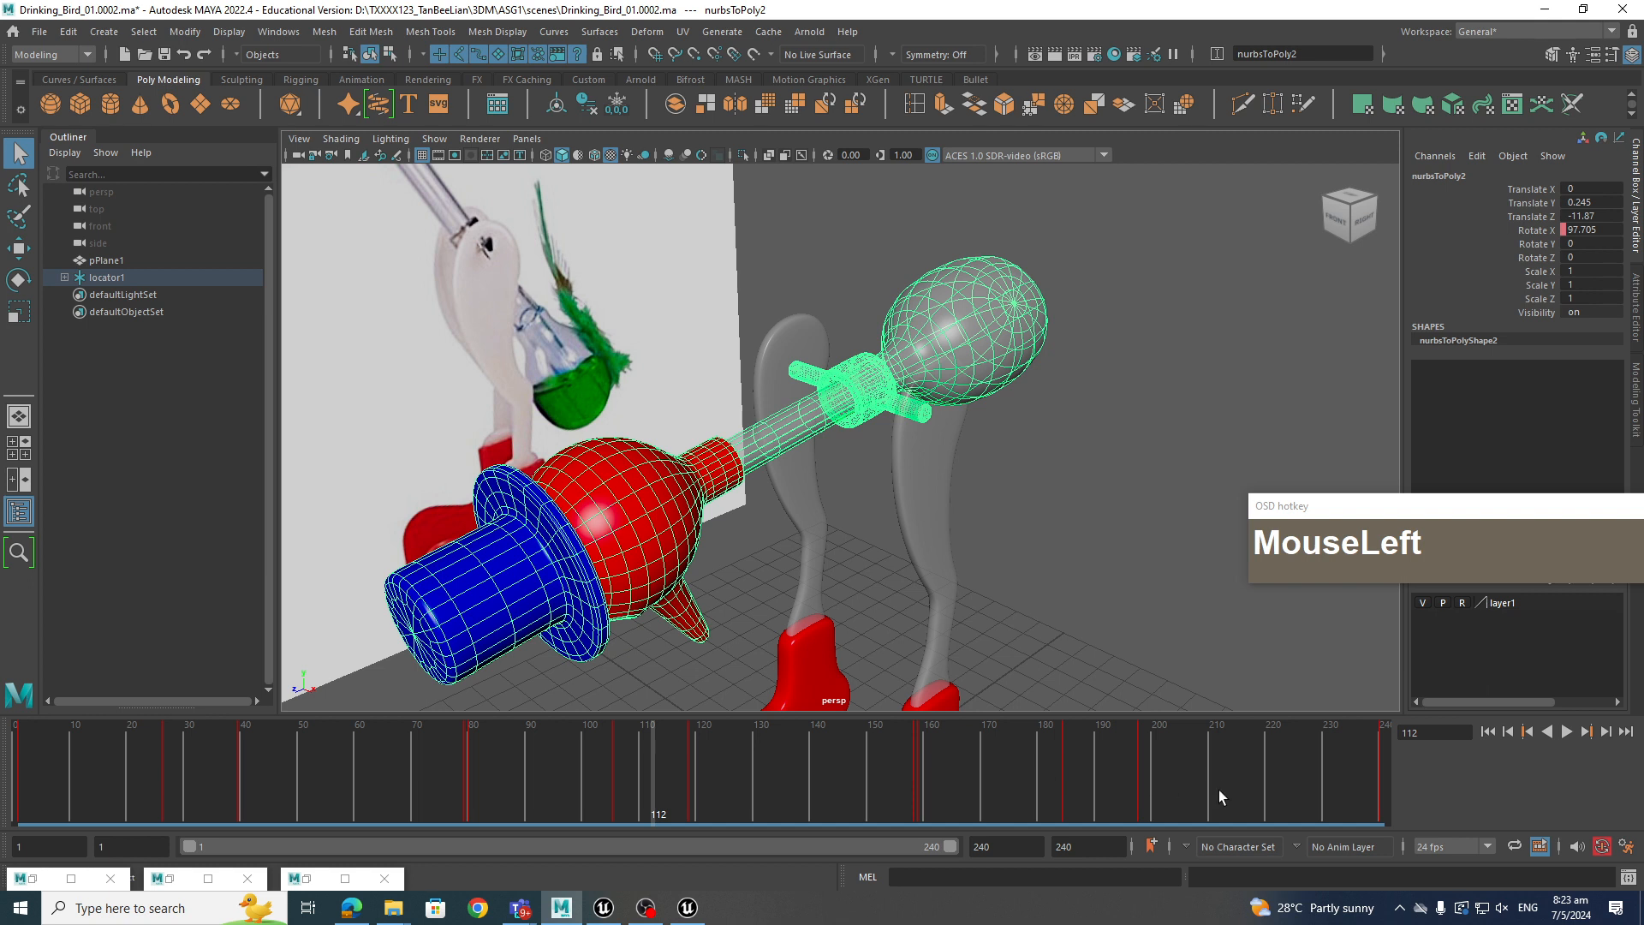
left_click_drag(1219, 790, 19, 814)
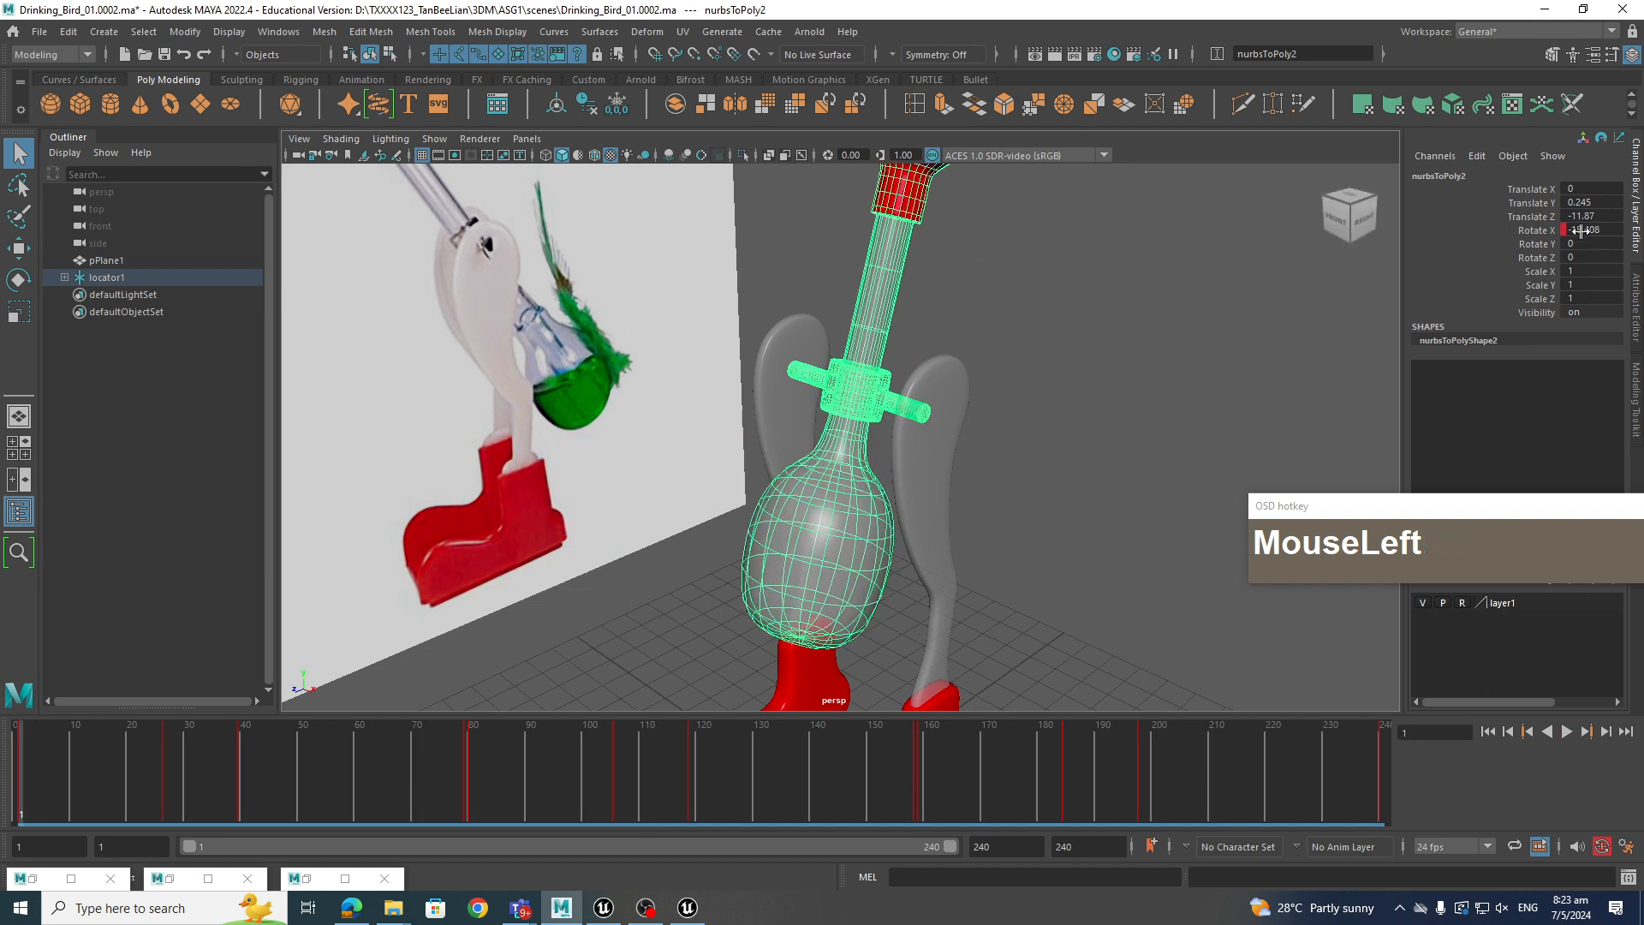
left_click_drag(295, 767, 475, 779)
right_click(475, 778)
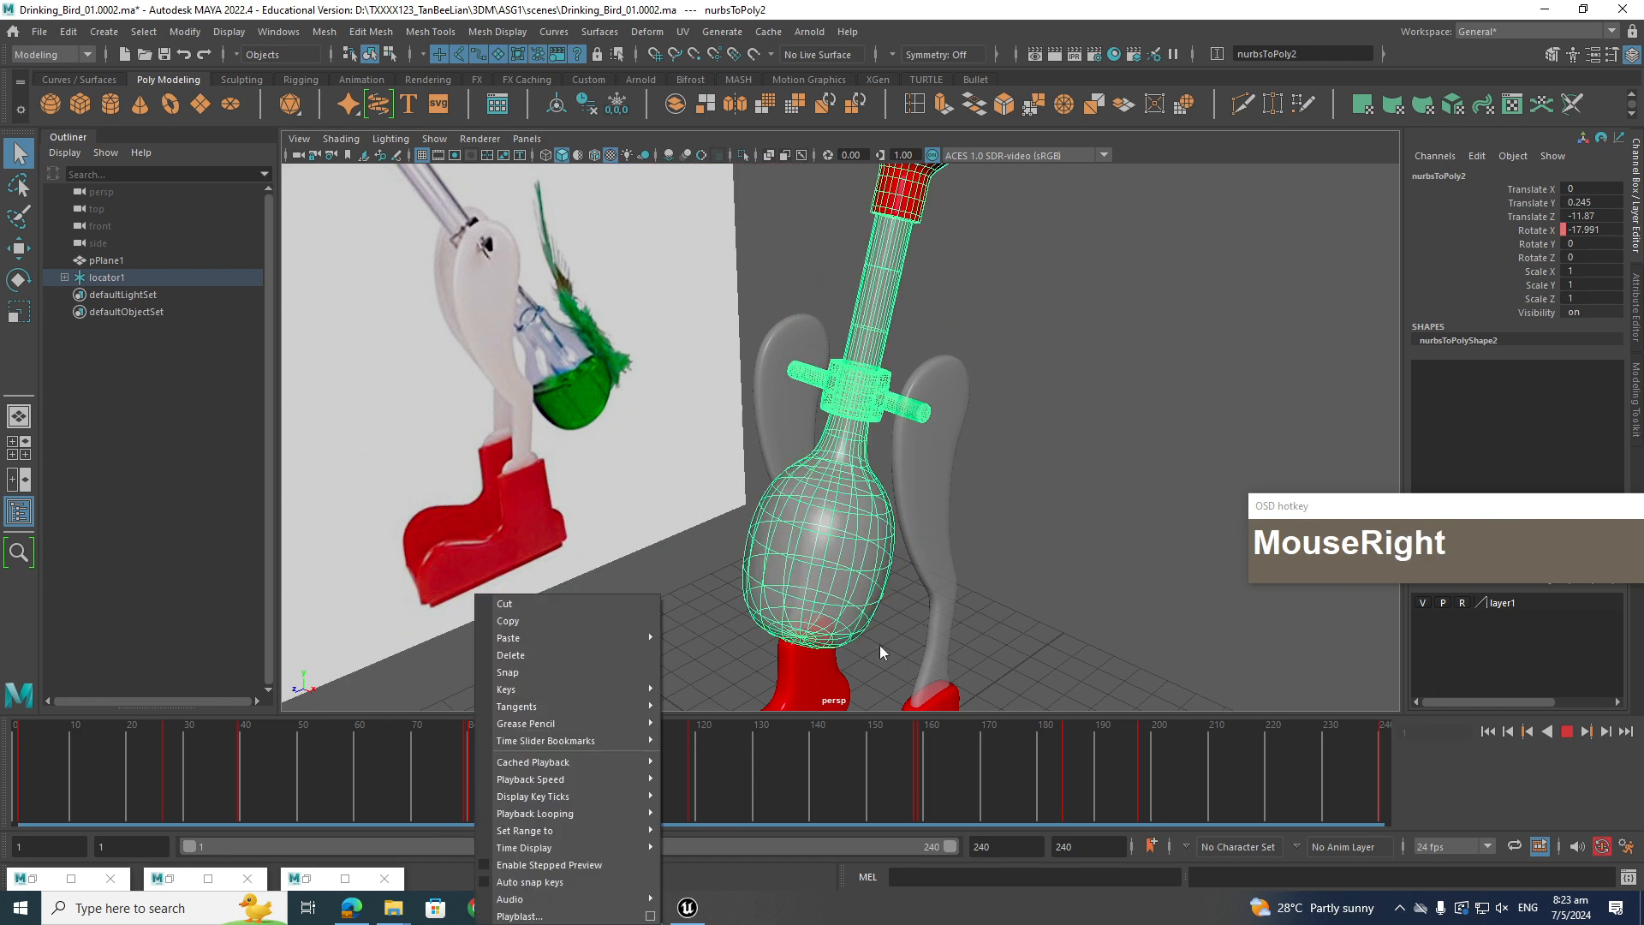
left_click(310, 798)
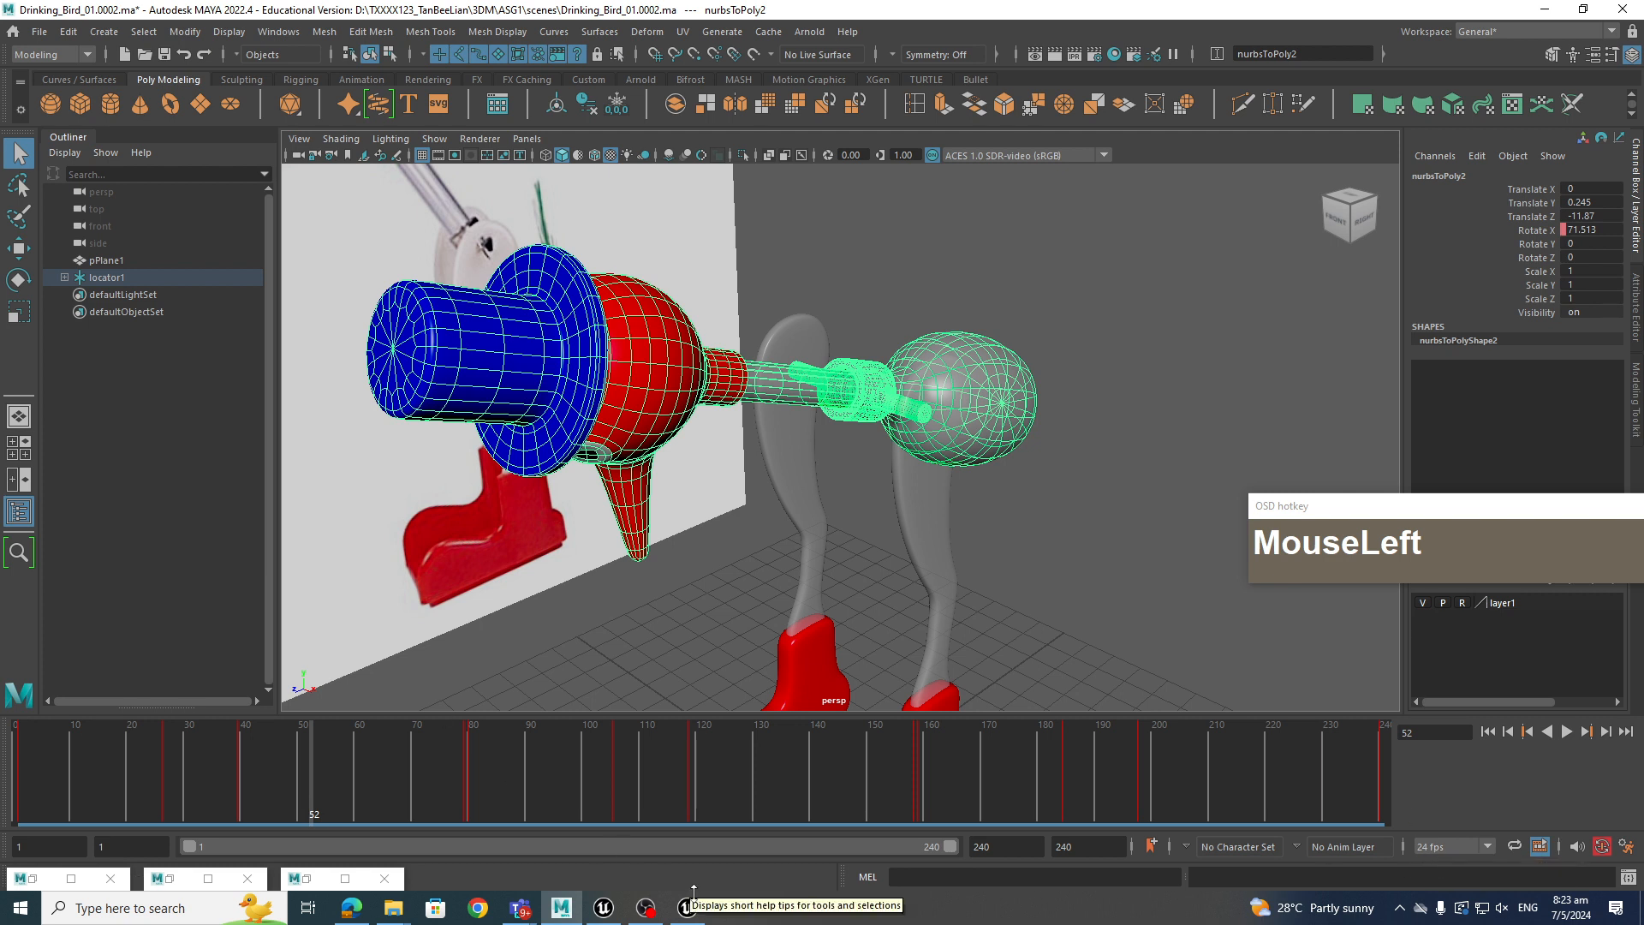
Return to the Interior_Project in Unreal, pause the sequence and scrub to 10.28 seconds to view the bird on the table
left_click(647, 909)
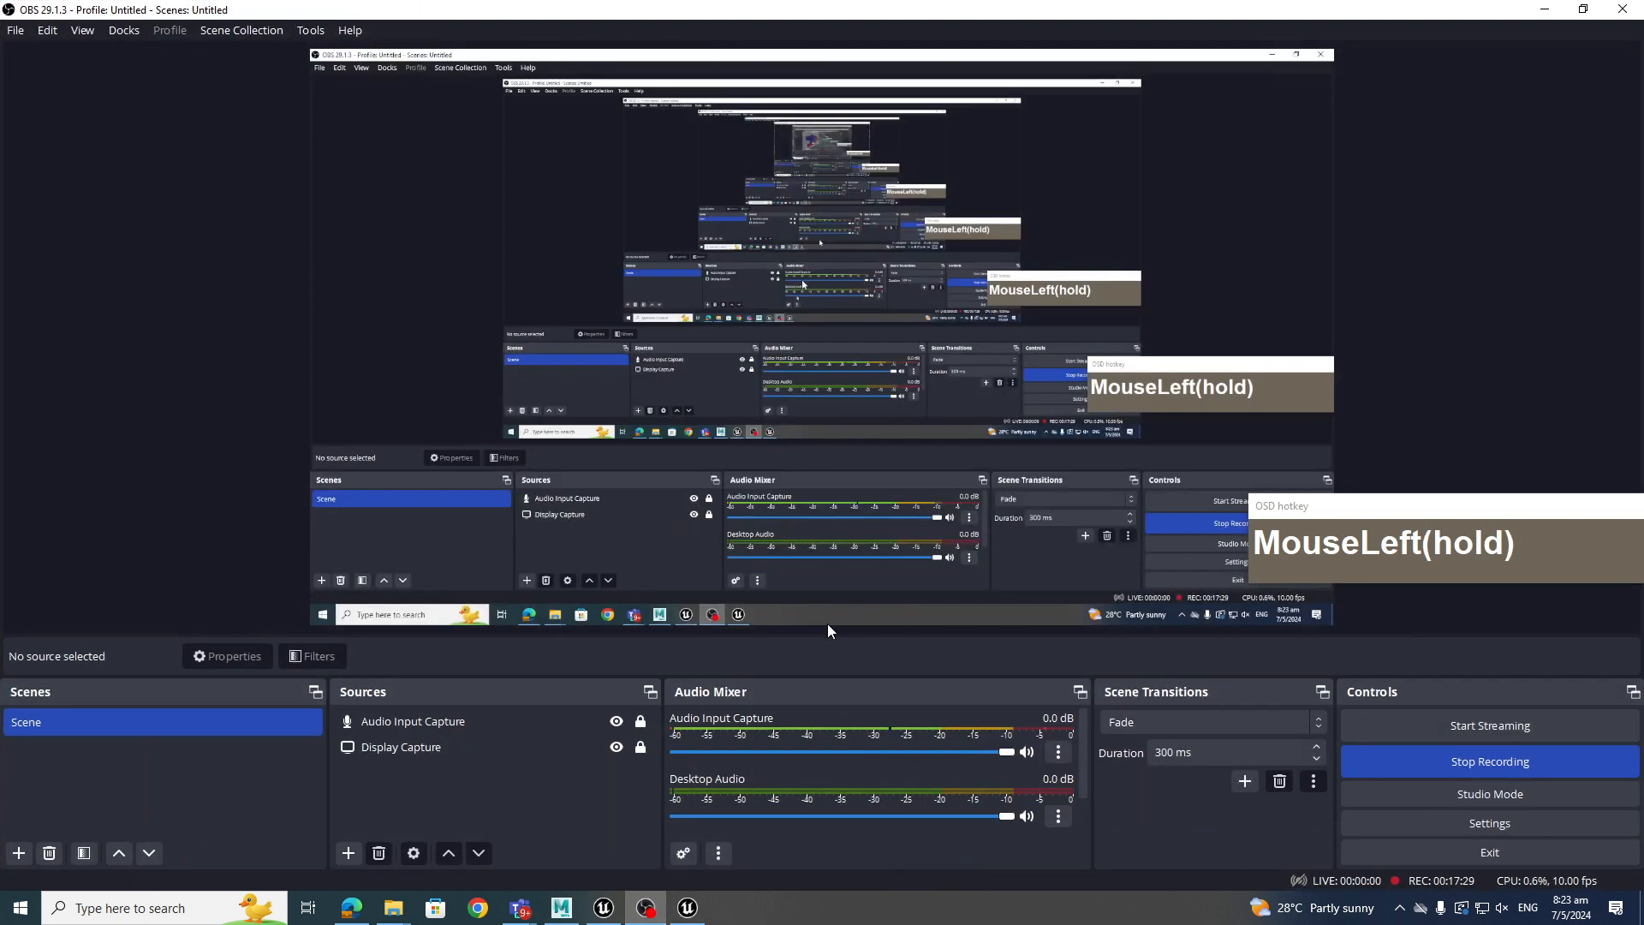
left_click(602, 909)
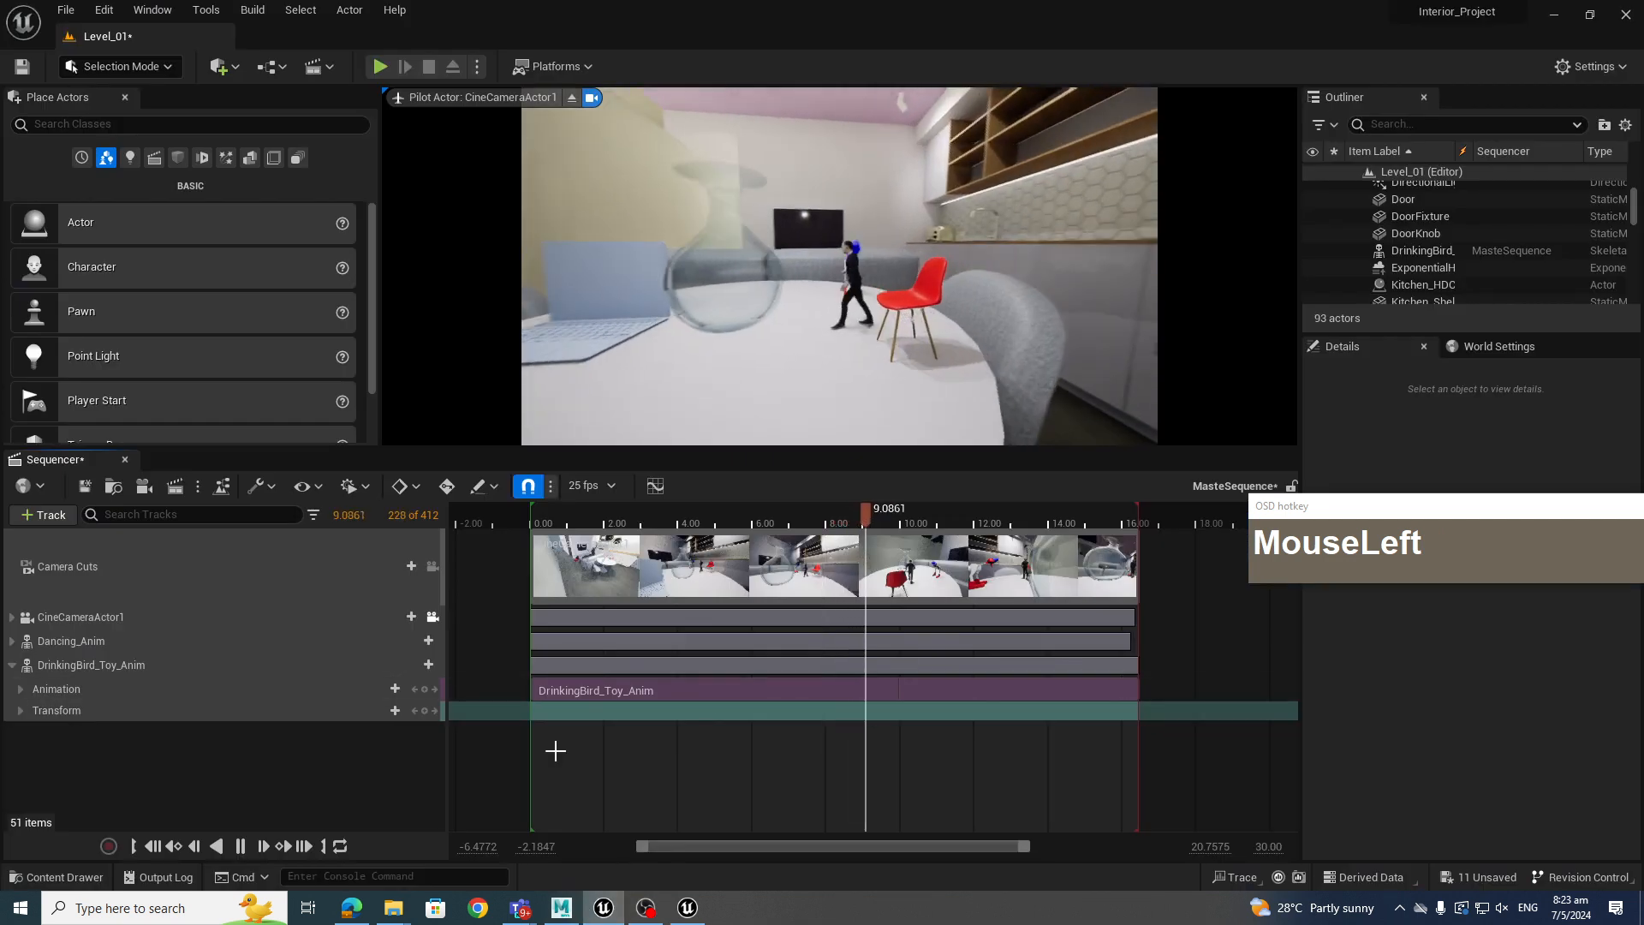
left_click(240, 848)
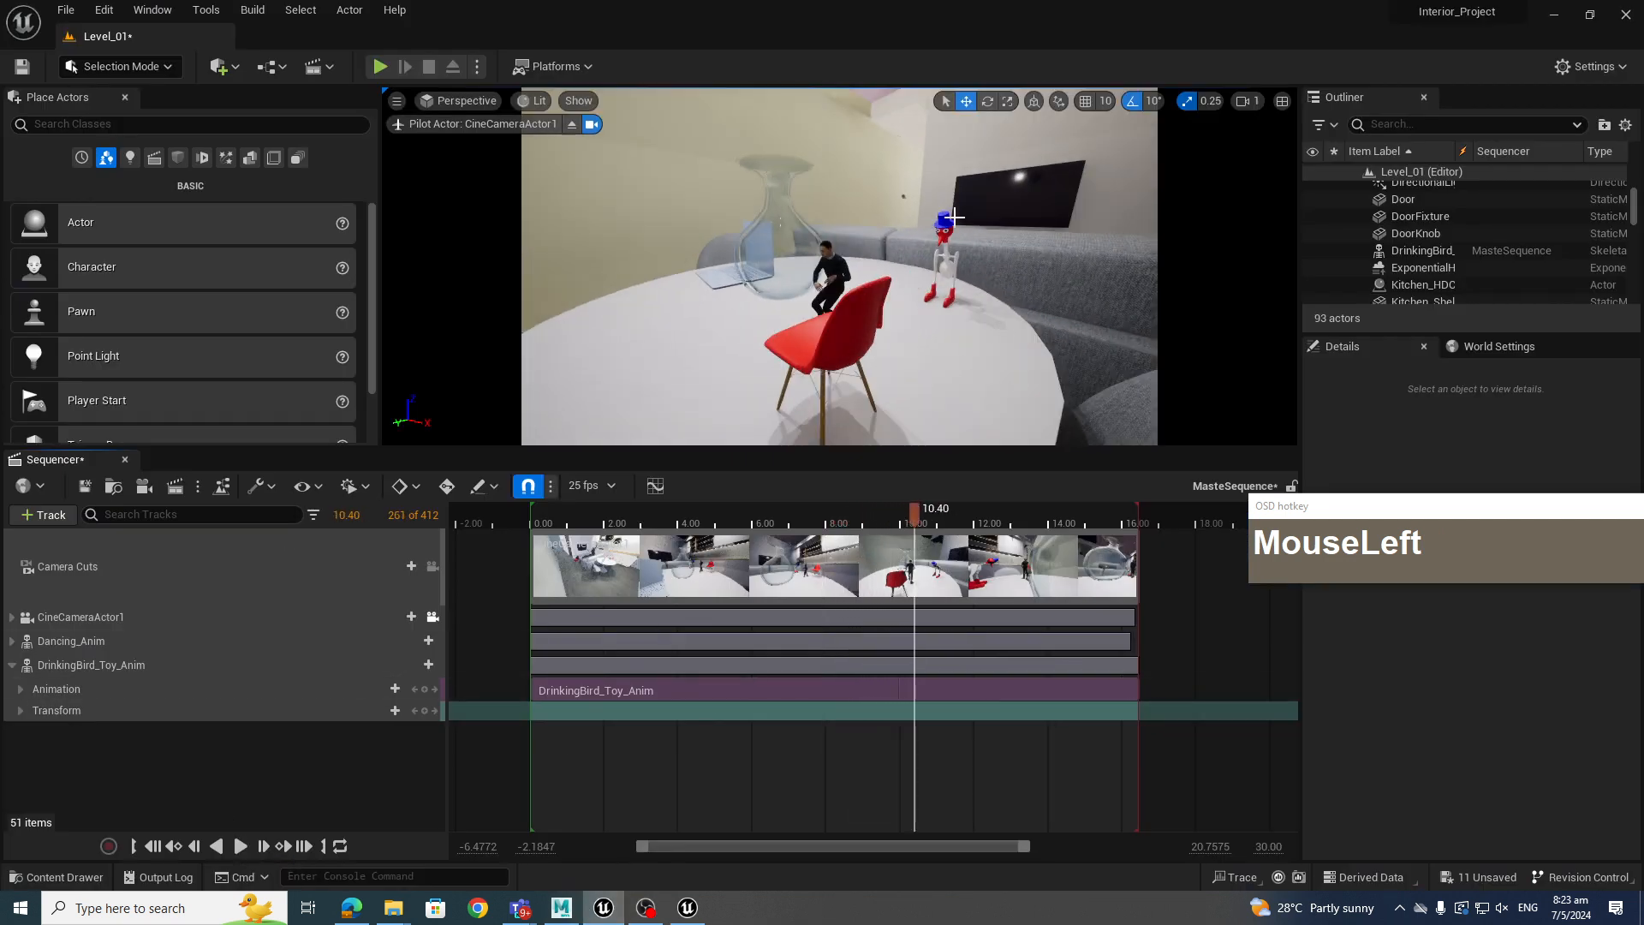
left_click_drag(848, 520, 913, 518)
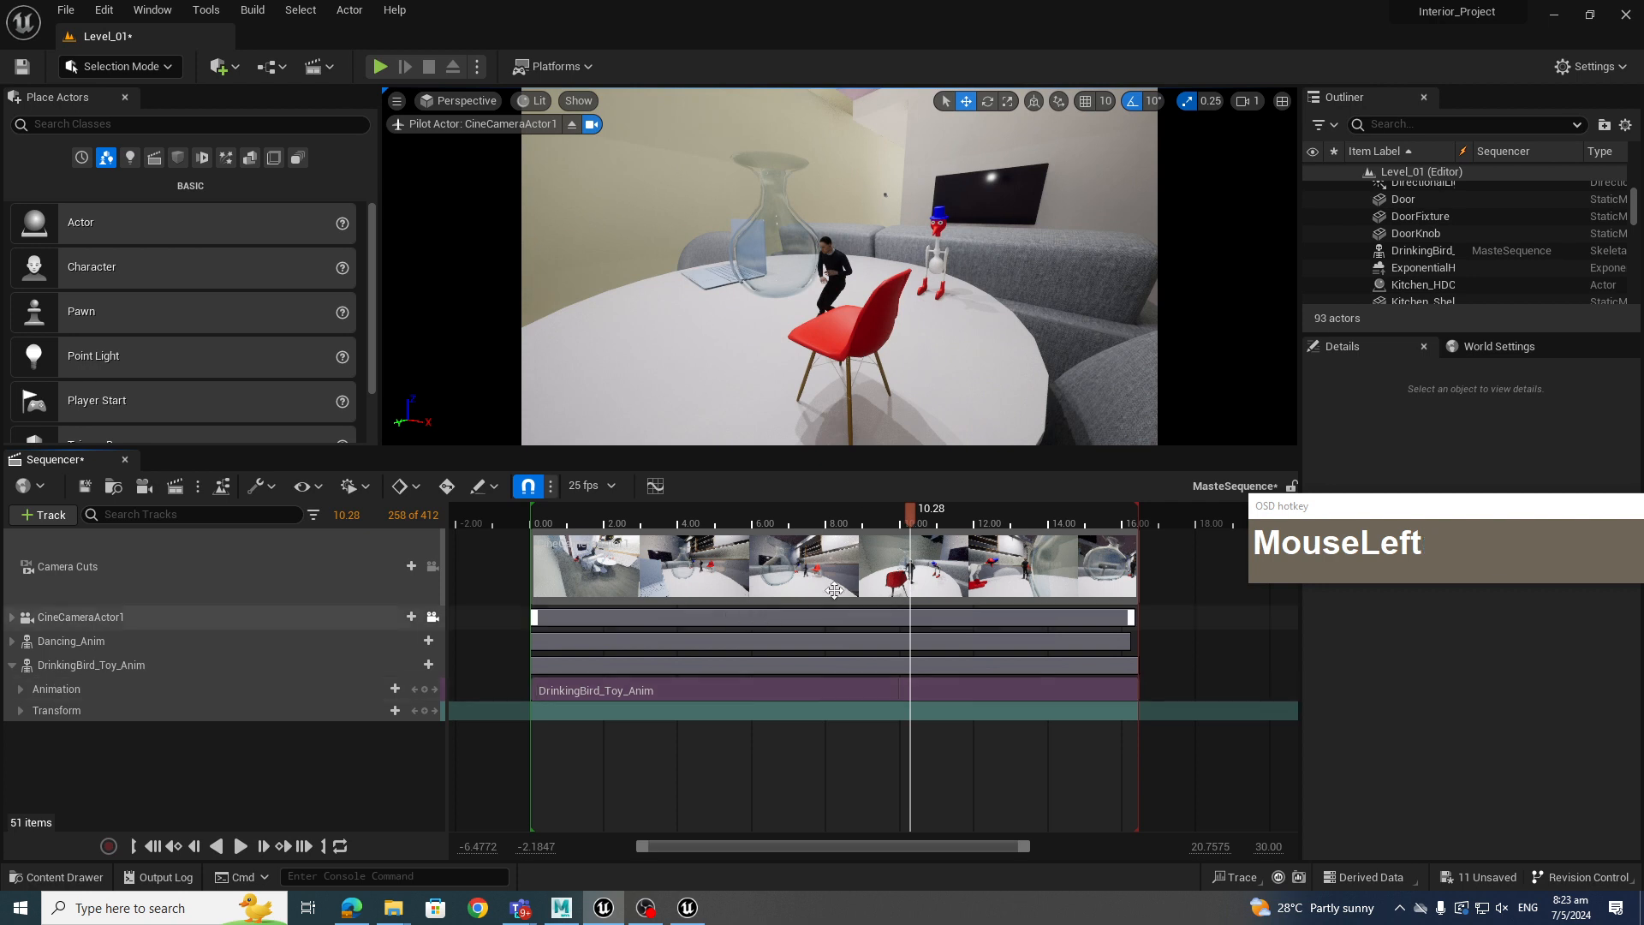
Switch to the other Unreal Editor window with the my_only_unreal project to view its shelf scene
left_click(687, 908)
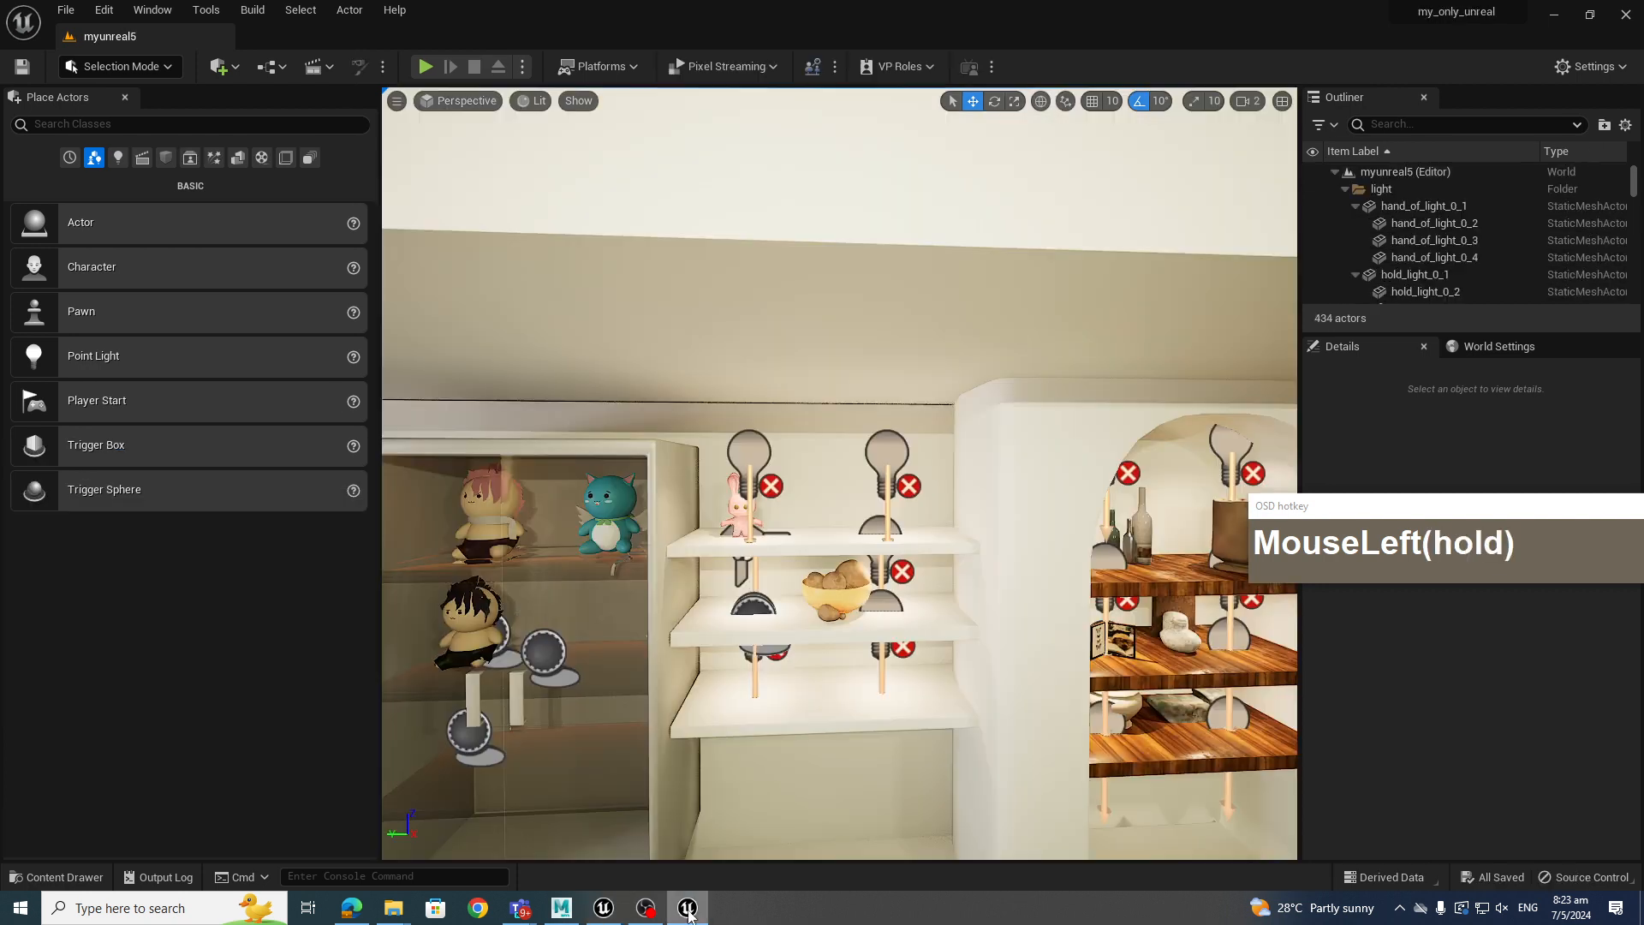
left_click(954, 611)
left_click_drag(1381, 509, 1482, 452)
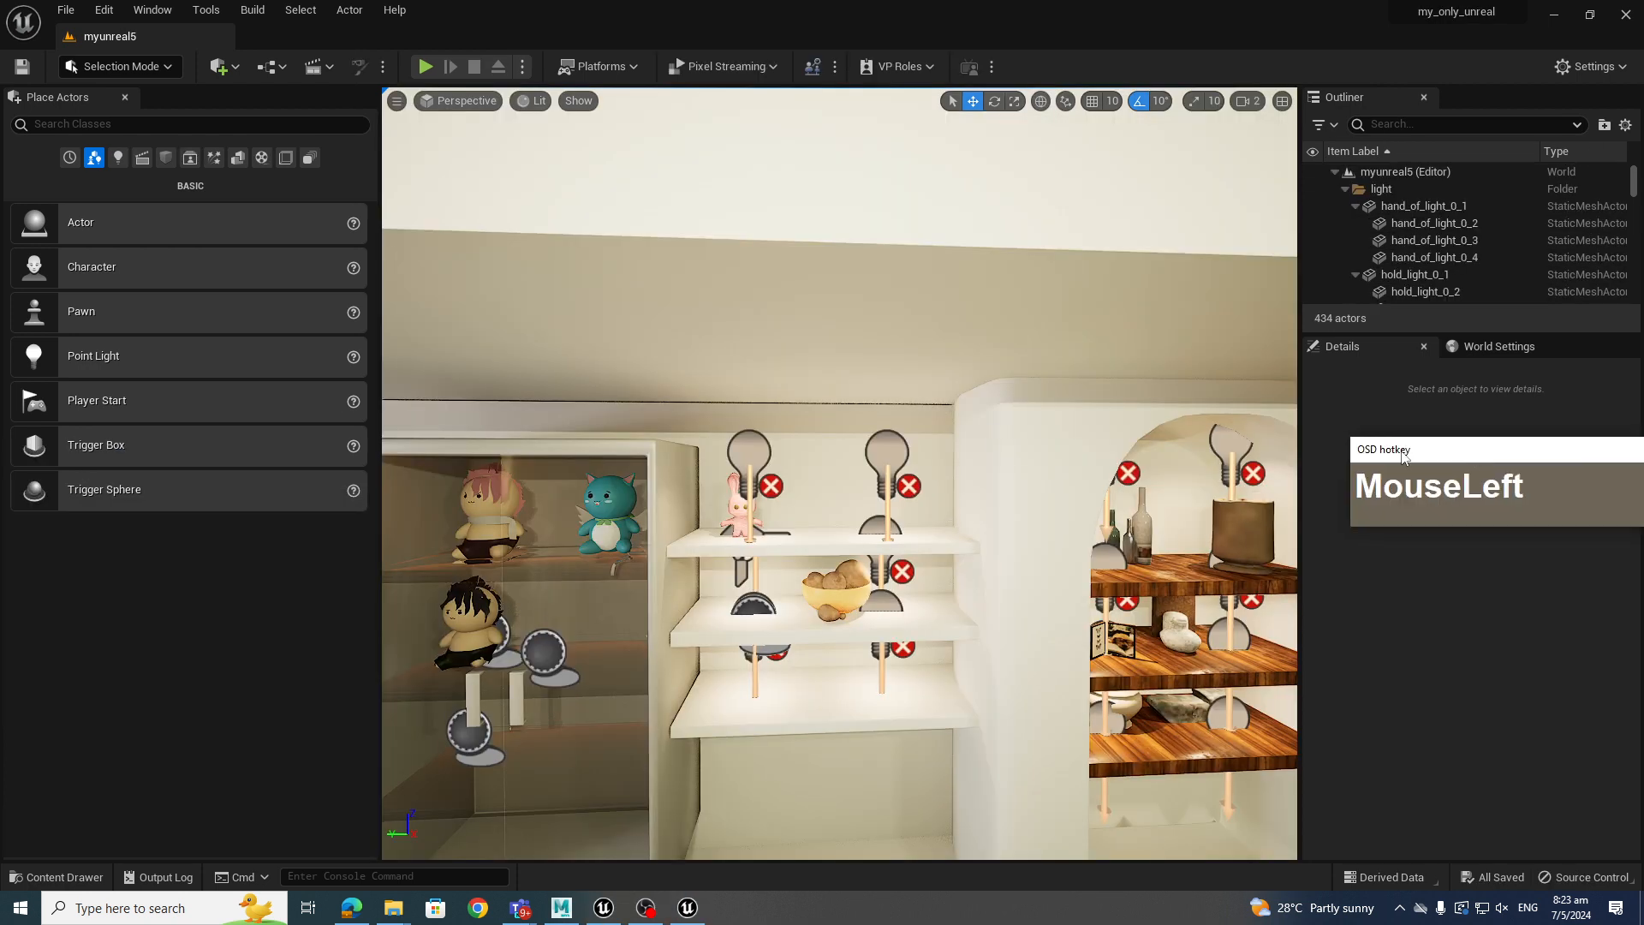
Open the master sequence from the Cinematics folder and scrub across shot01 and shot02 to check their camera views
left_click(240, 586)
key("ctrl+space")
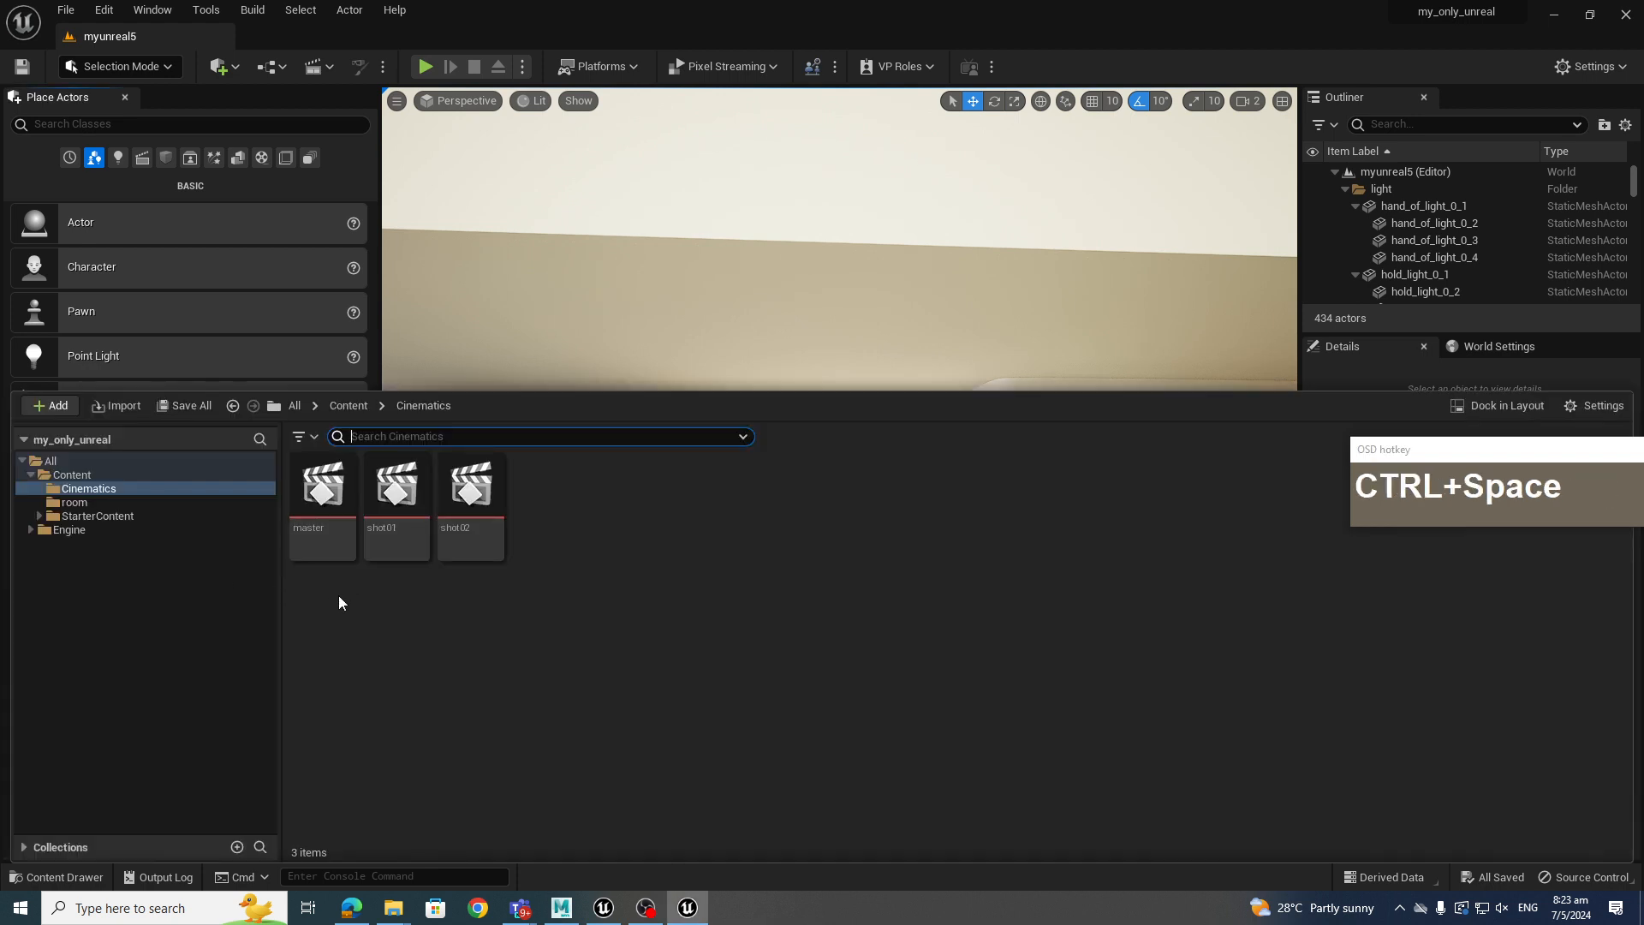
double_click(324, 495)
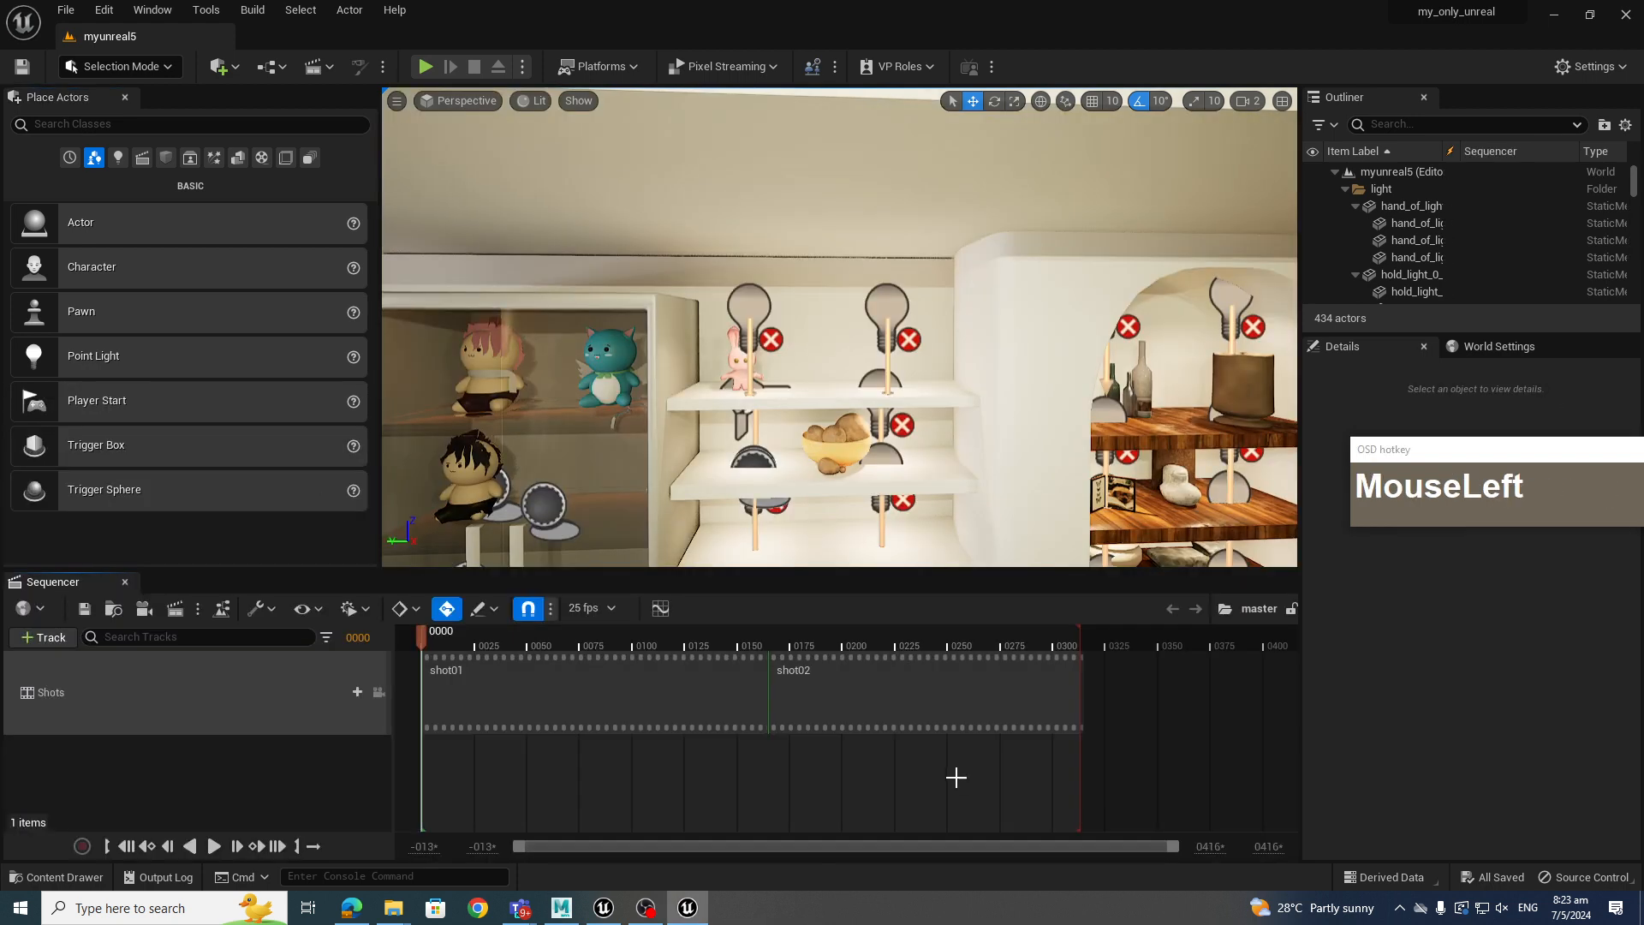
left_click_drag(504, 643, 914, 644)
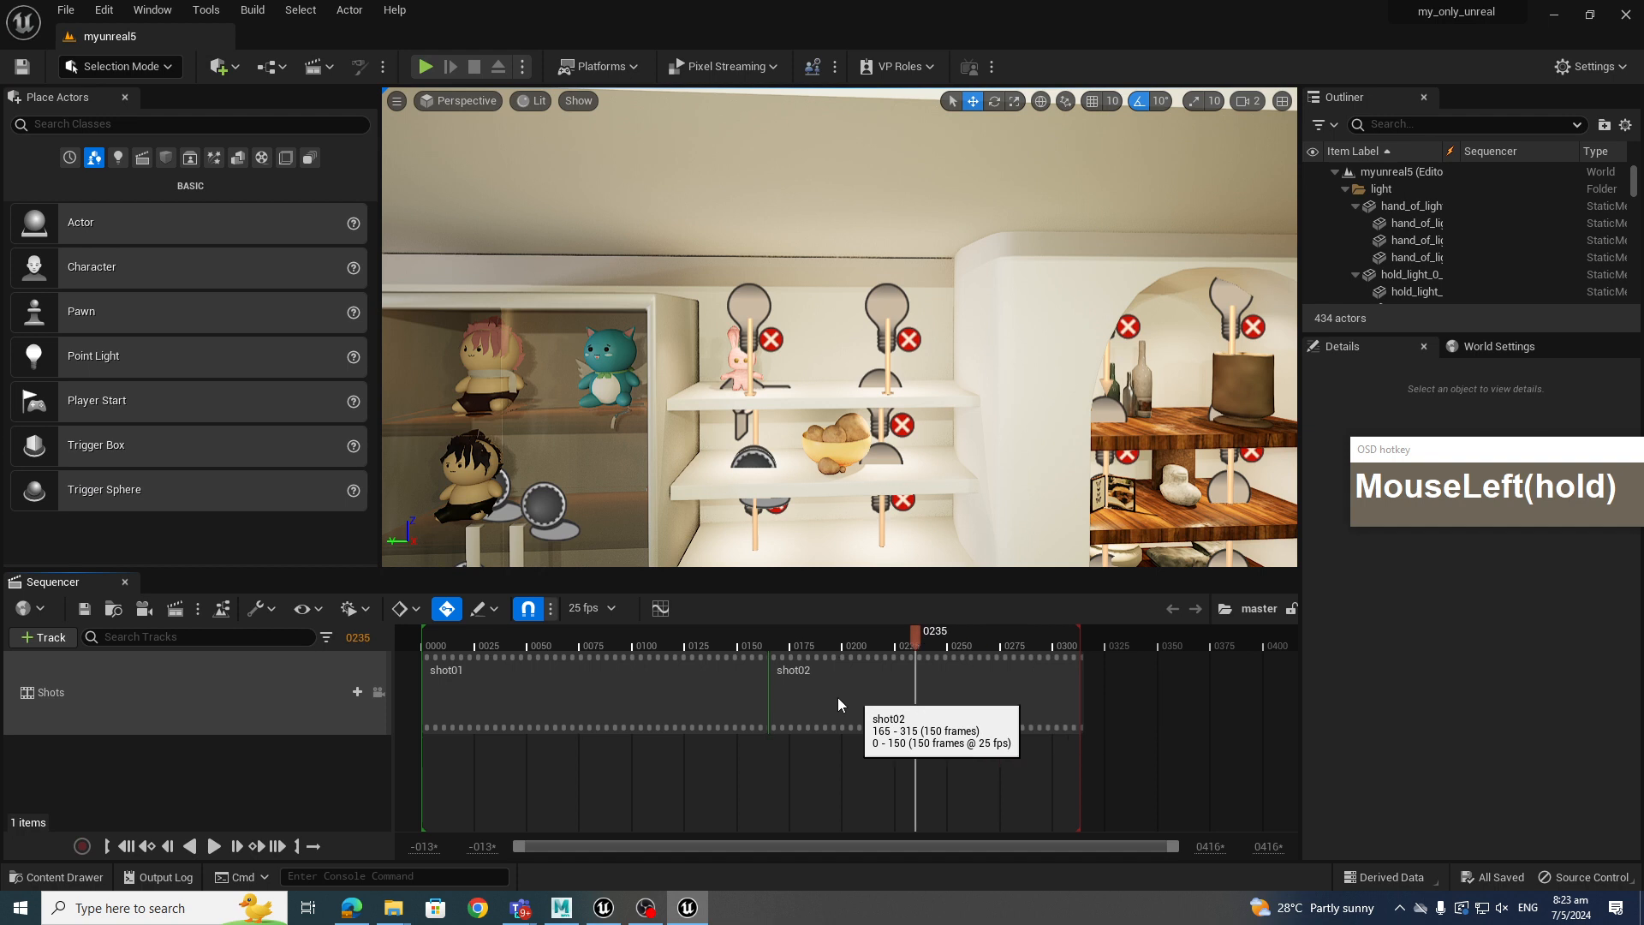
left_click_drag(837, 697, 428, 673)
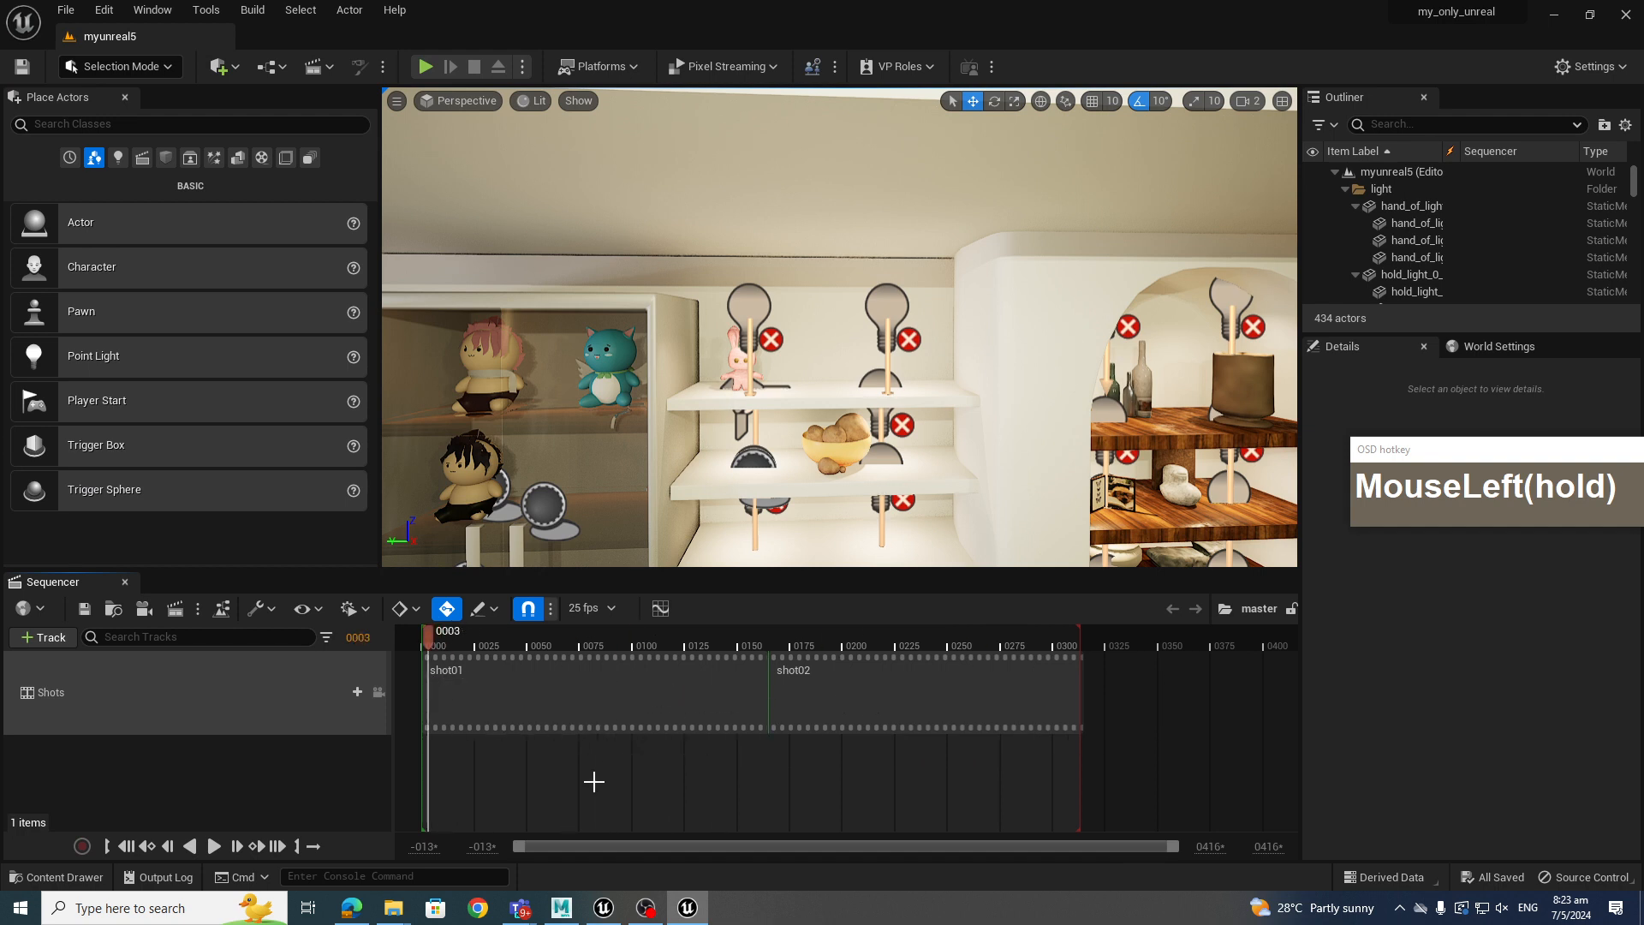
left_click(592, 782)
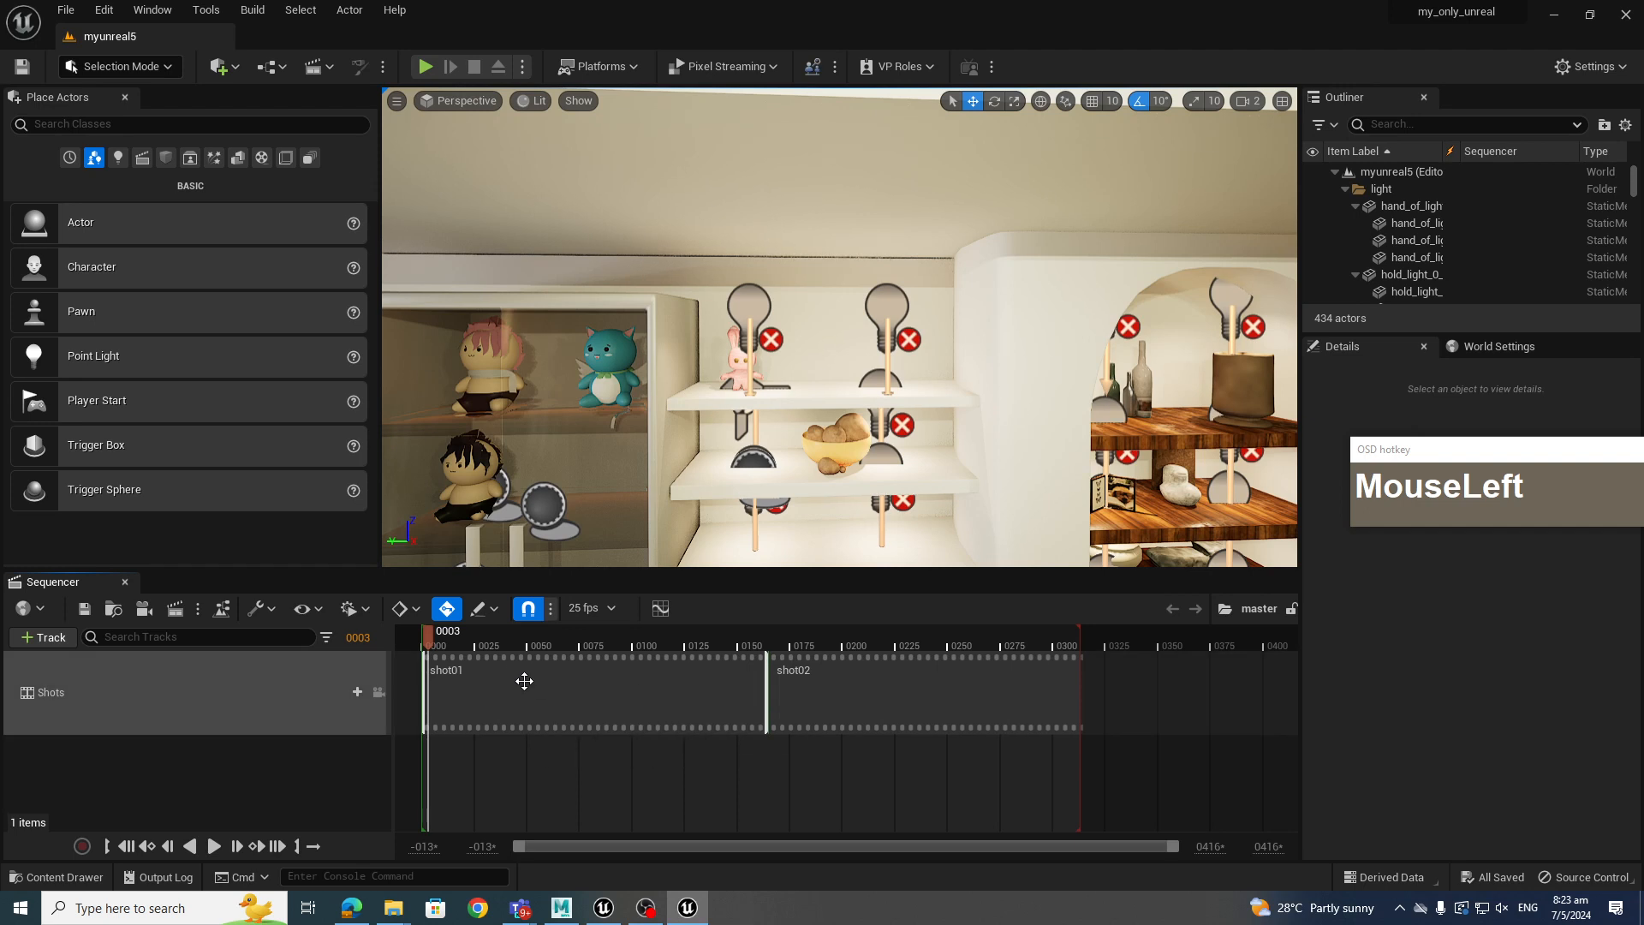
Open shot01 from the master sequence and repair its broken cam_shot01 binding with Fix Actor References
double_click(550, 687)
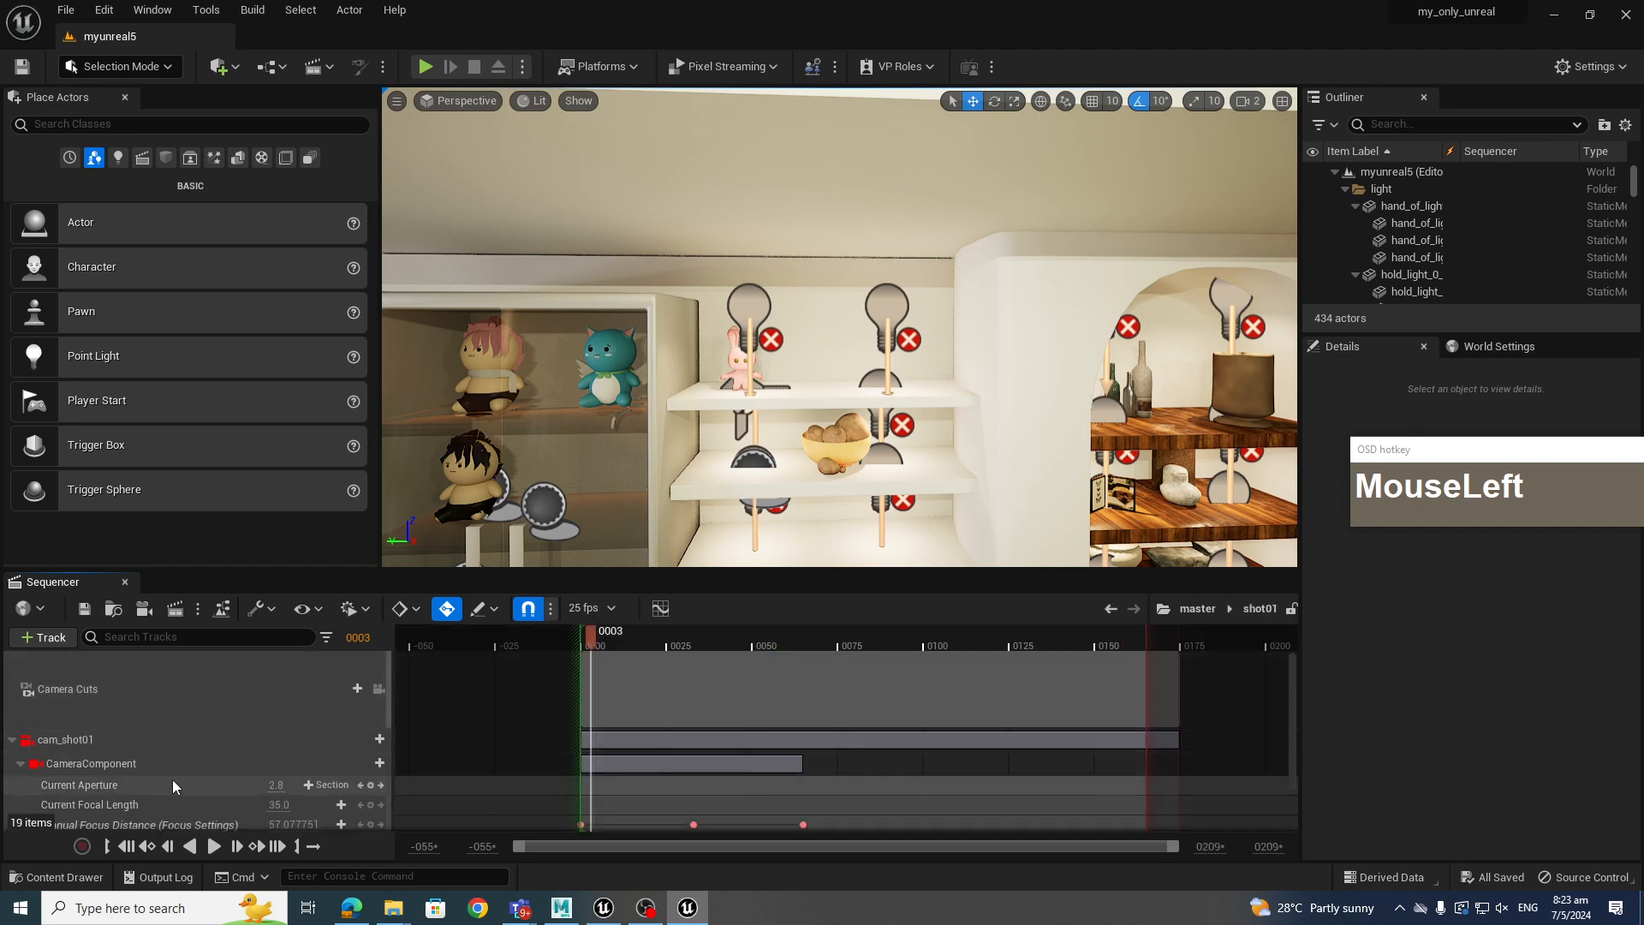
key("ctrl+1")
scroll(103, 786, "up", 2)
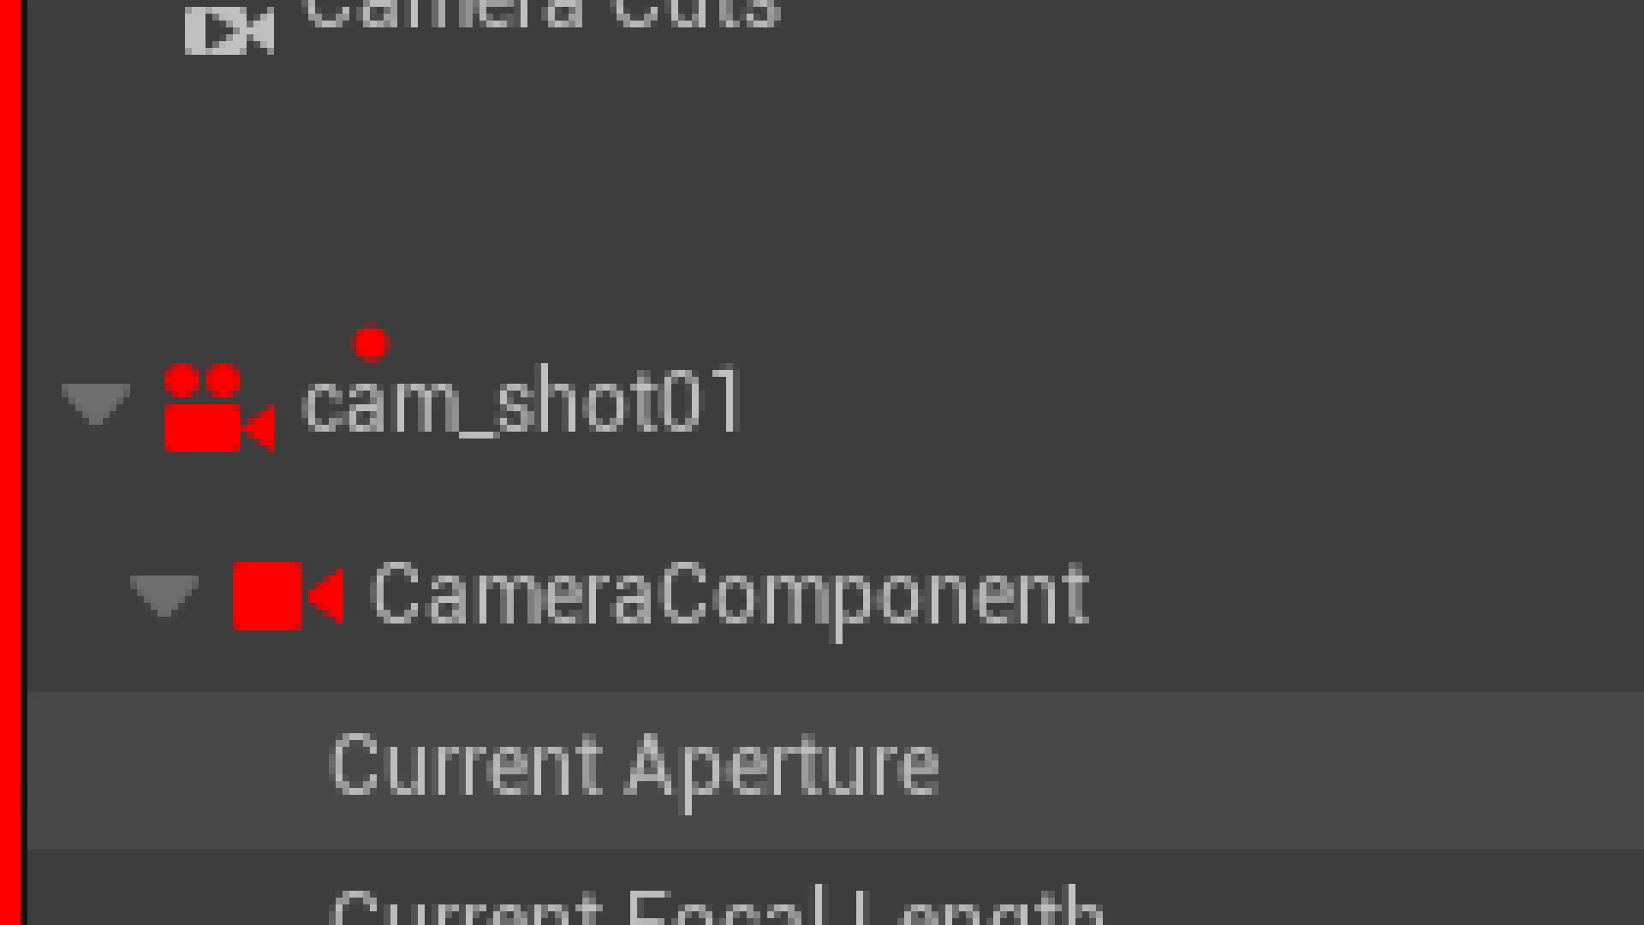
mouse_move(370, 343)
left_mouse_down()
mouse_move(66, 496)
mouse_move(501, 531)
mouse_move(375, 312)
left_mouse_up()
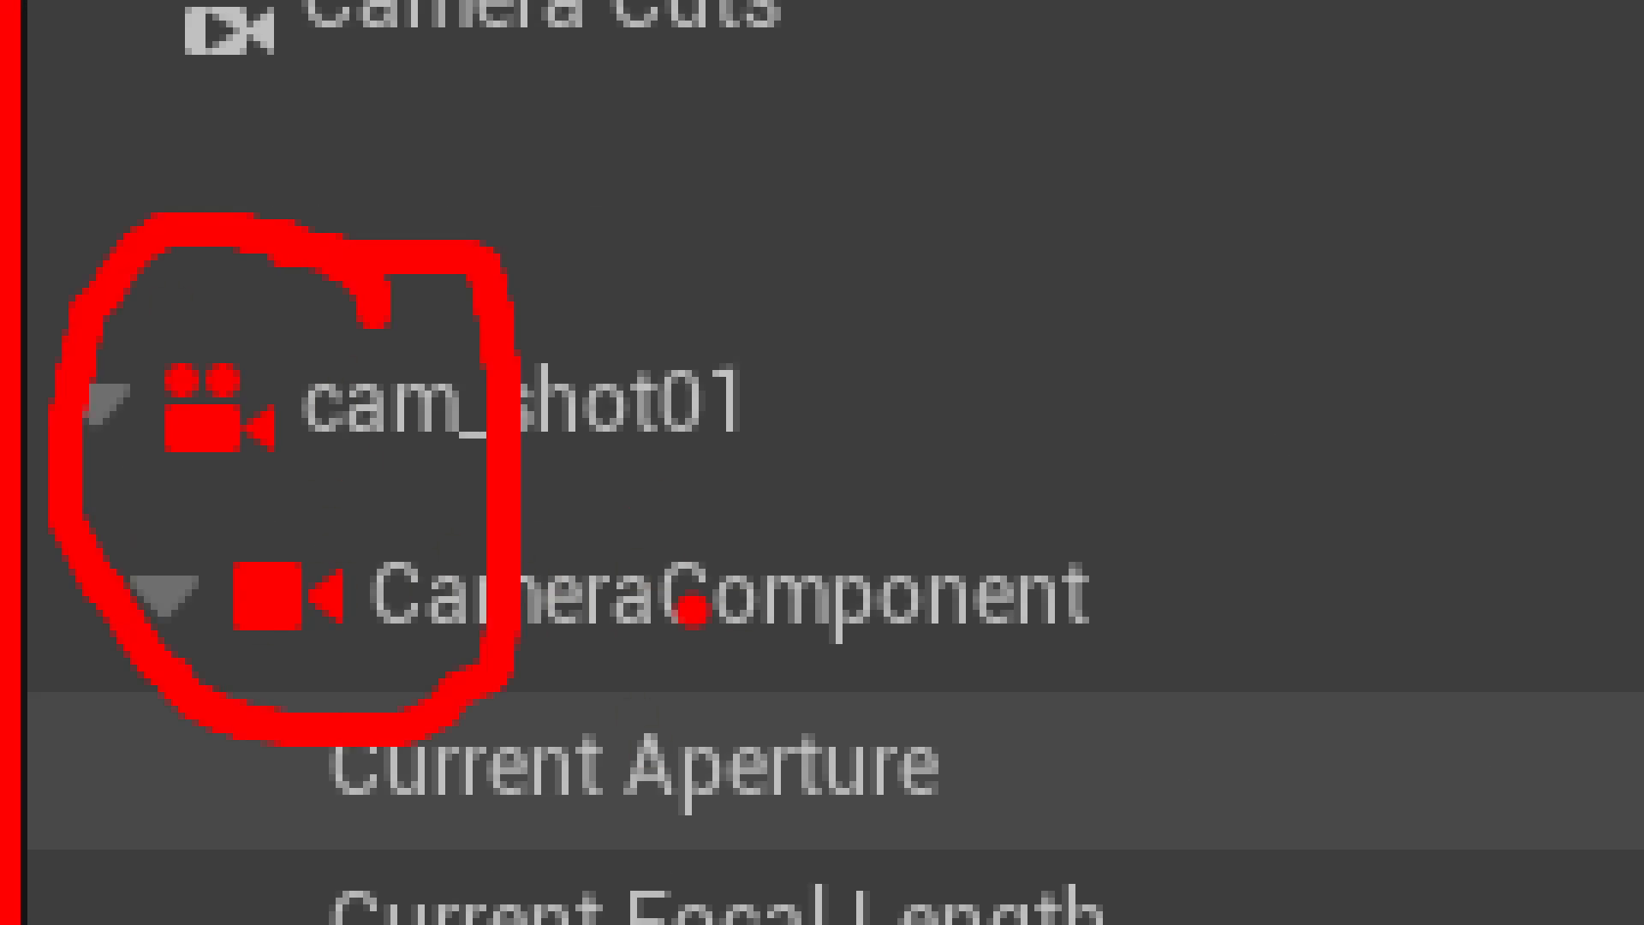
key("Escape")
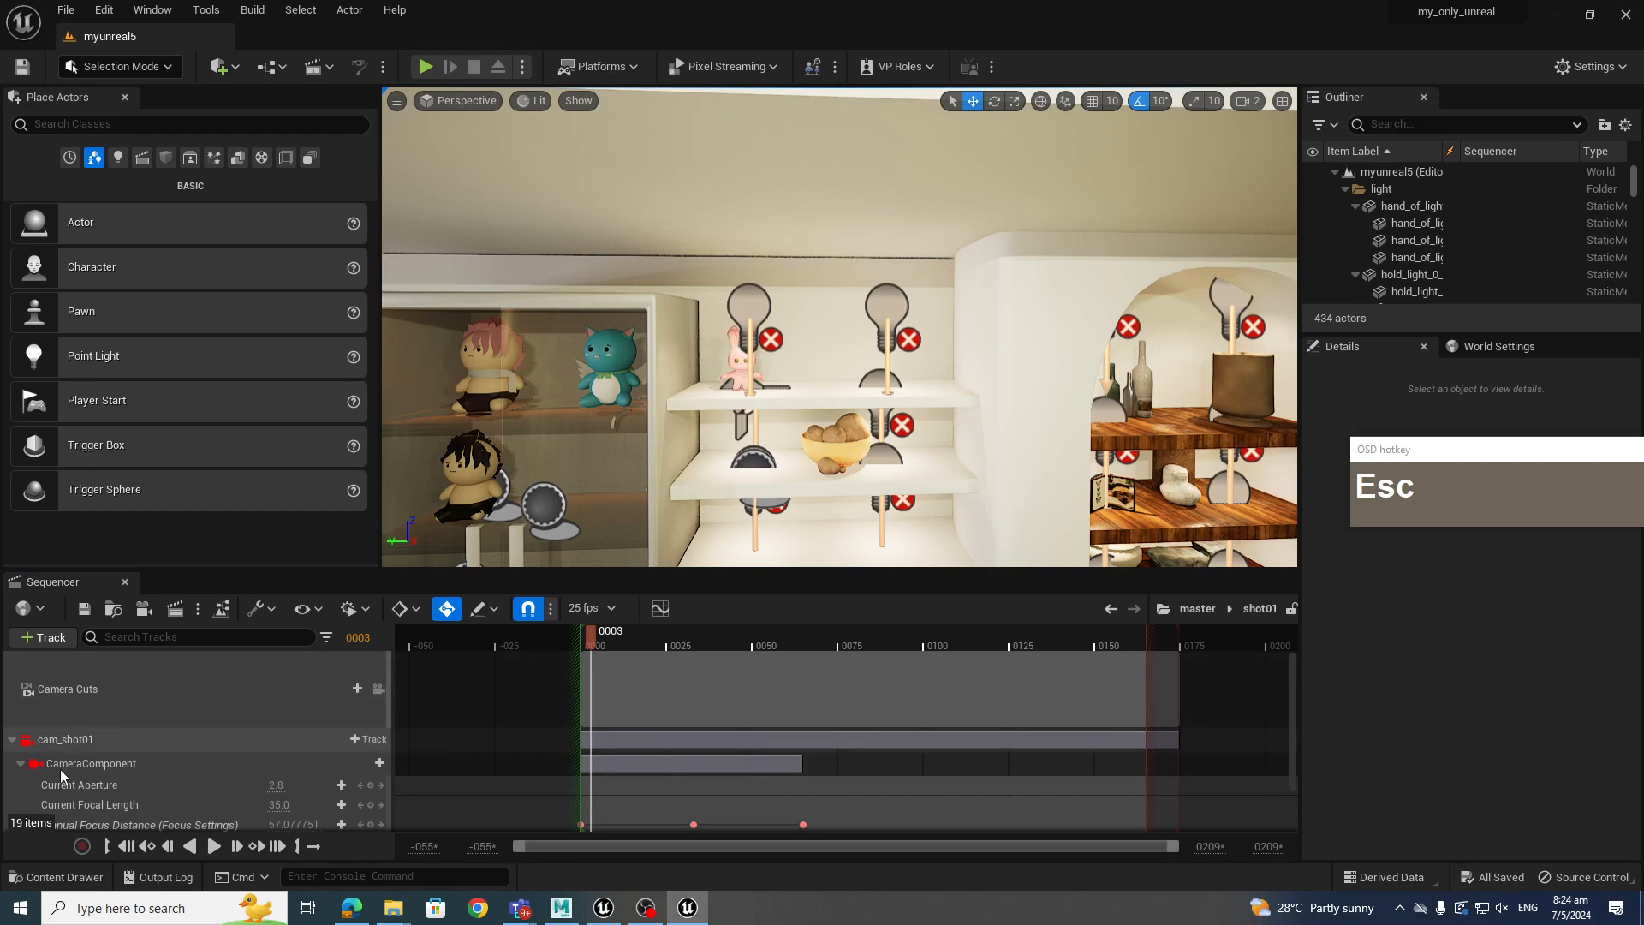
mouse_move(116, 767)
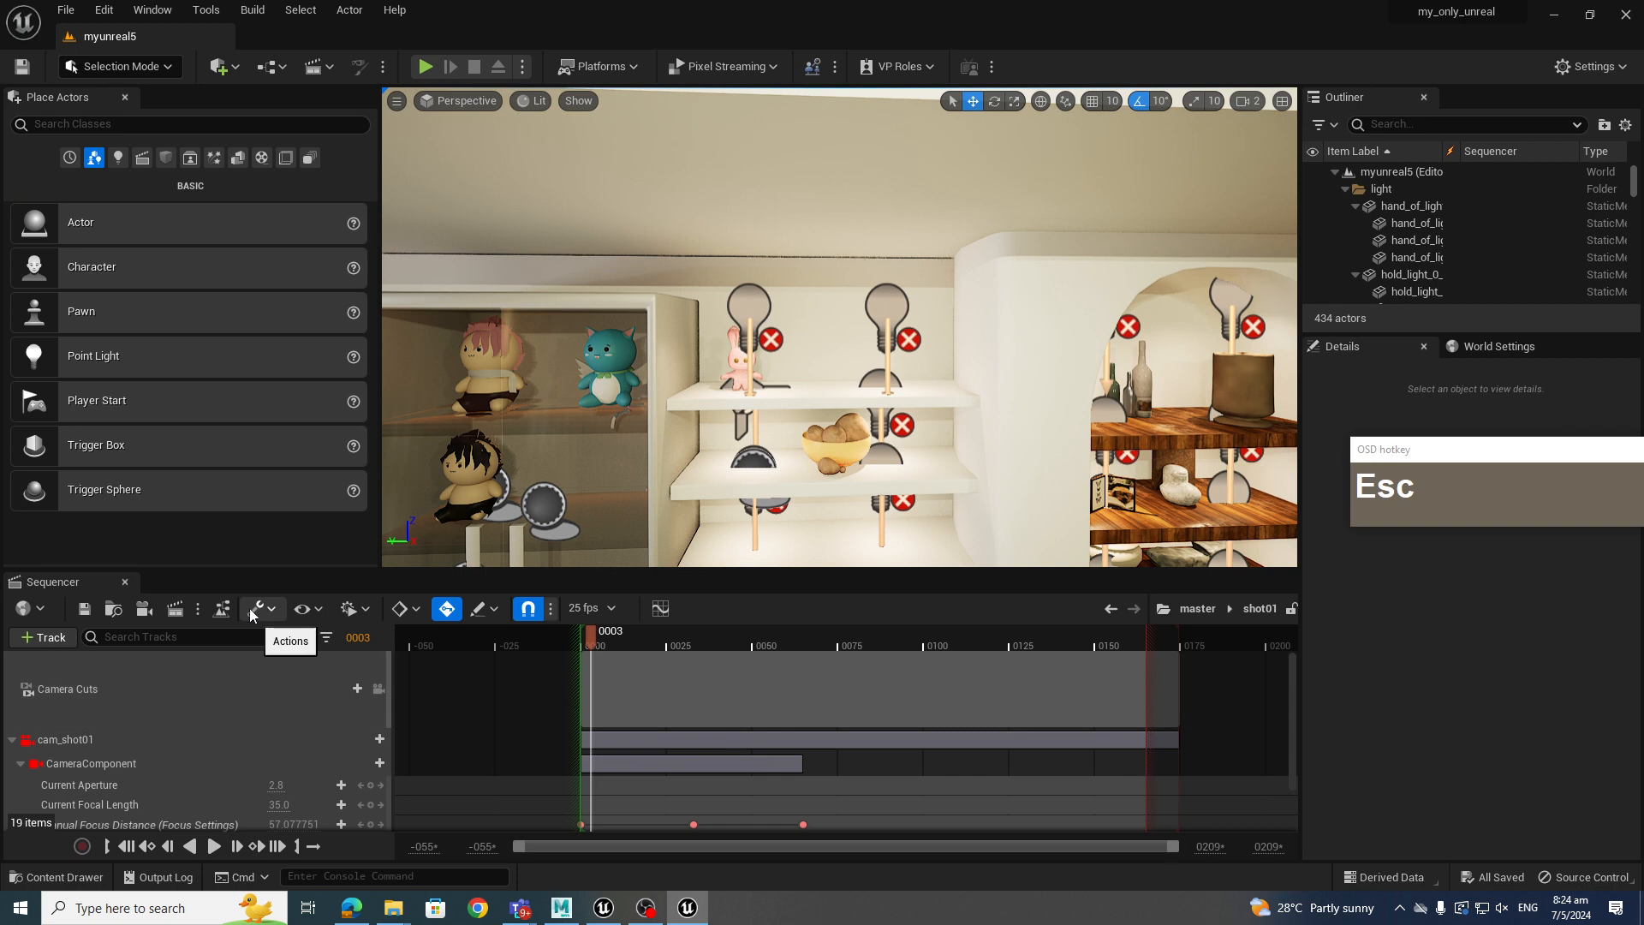
left_click(273, 609)
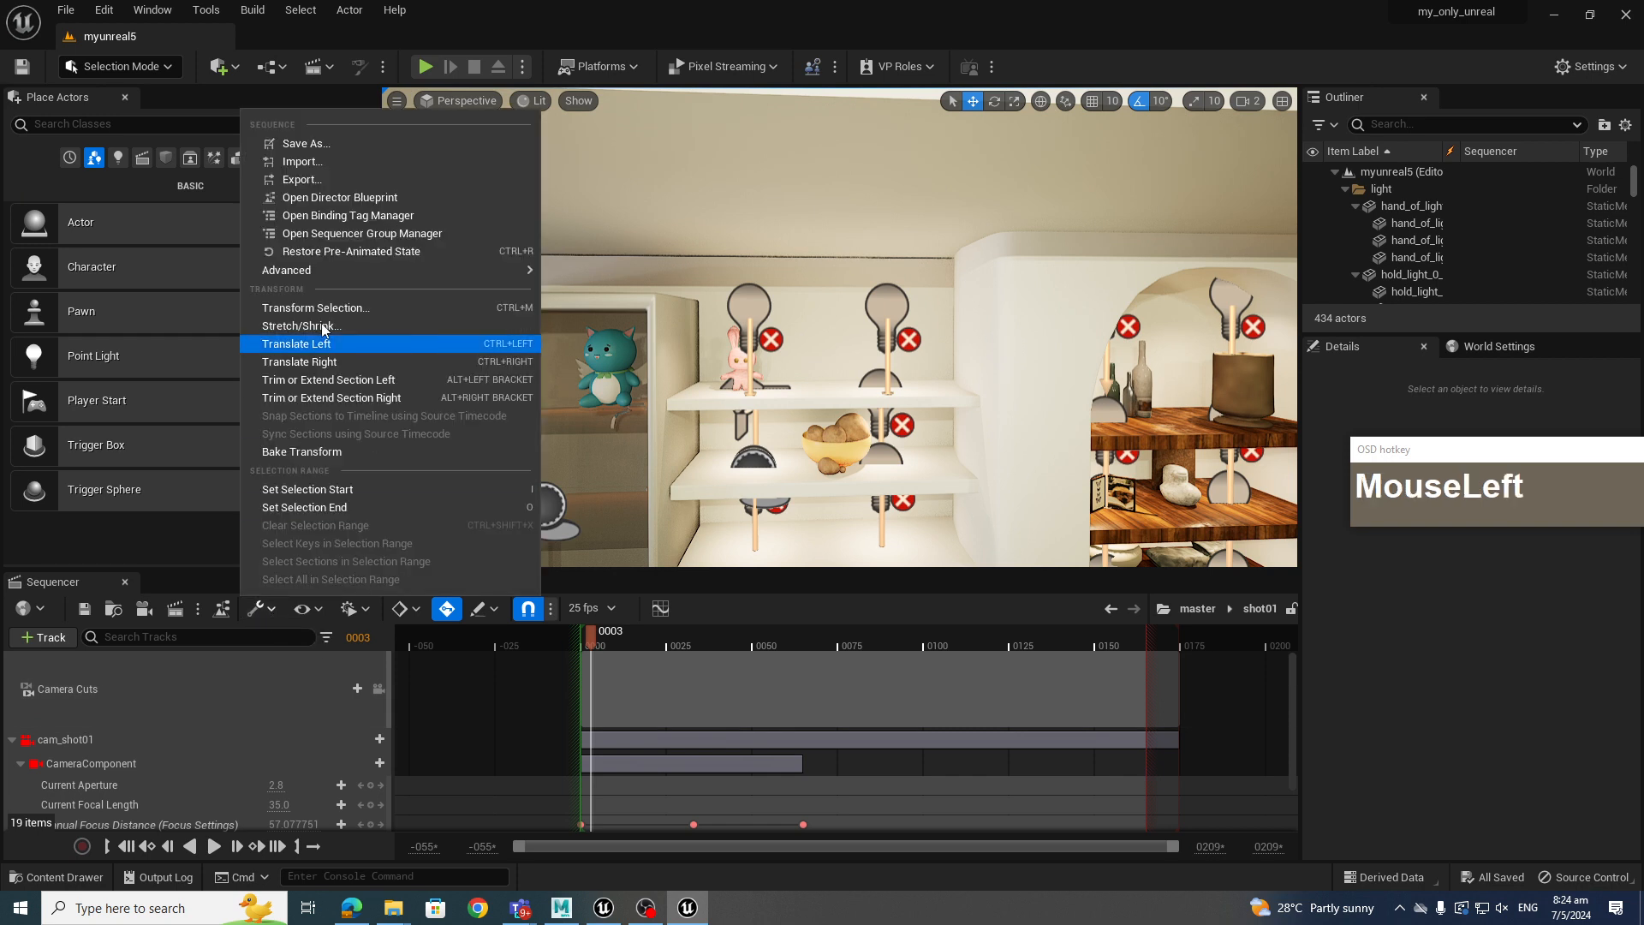
mouse_move(339, 272)
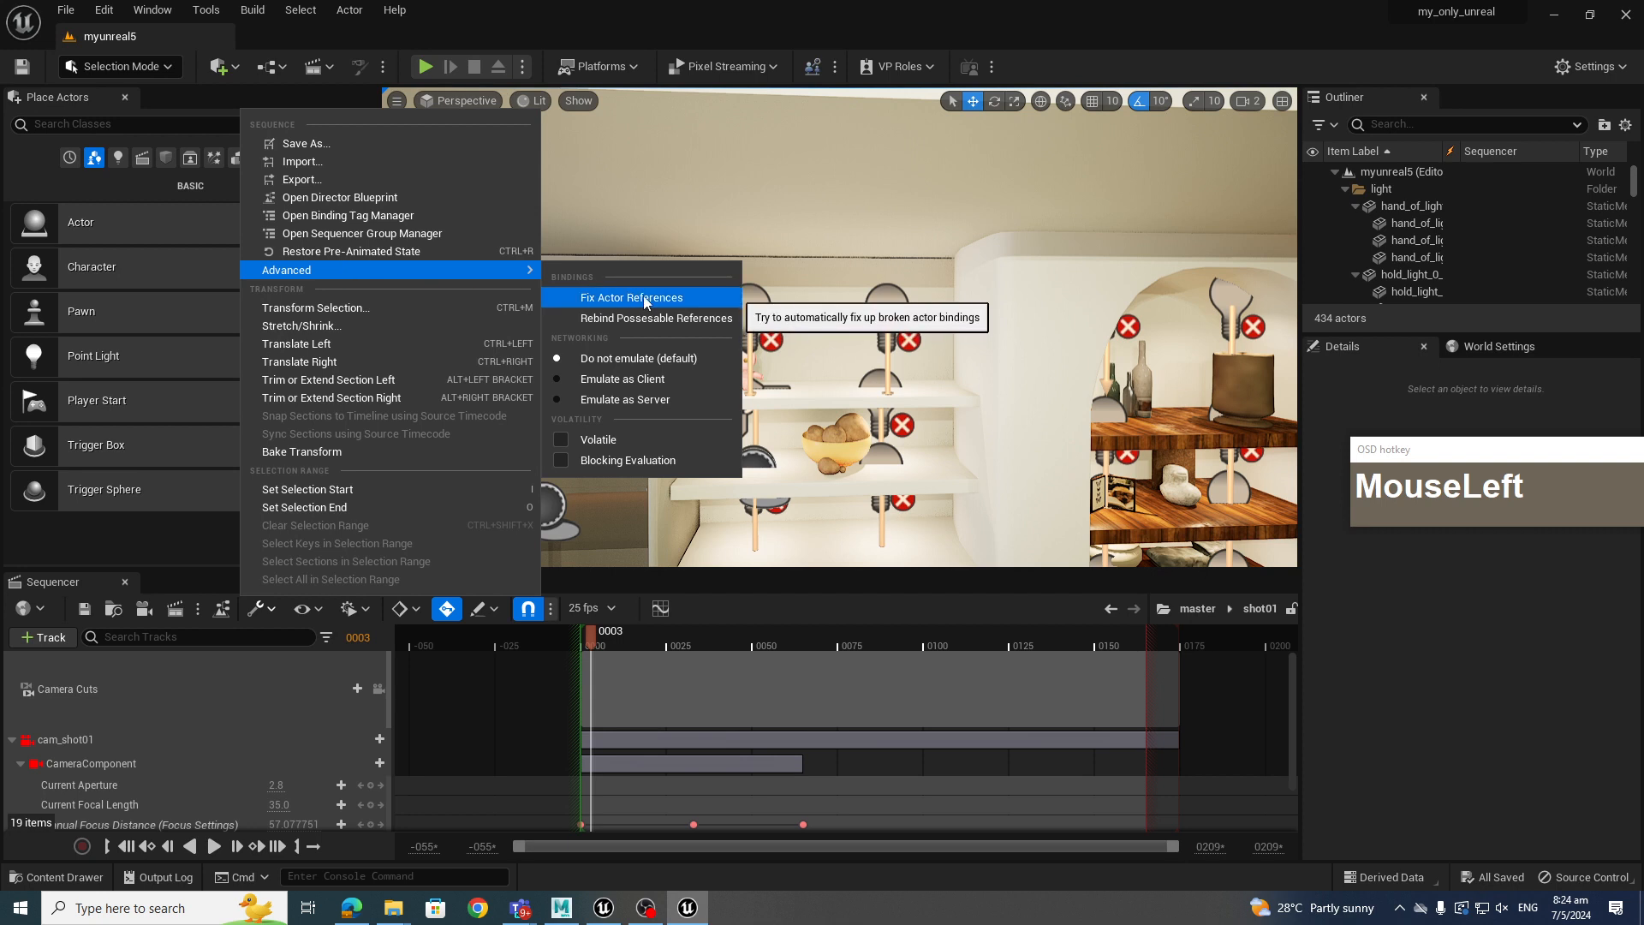
left_click(612, 300)
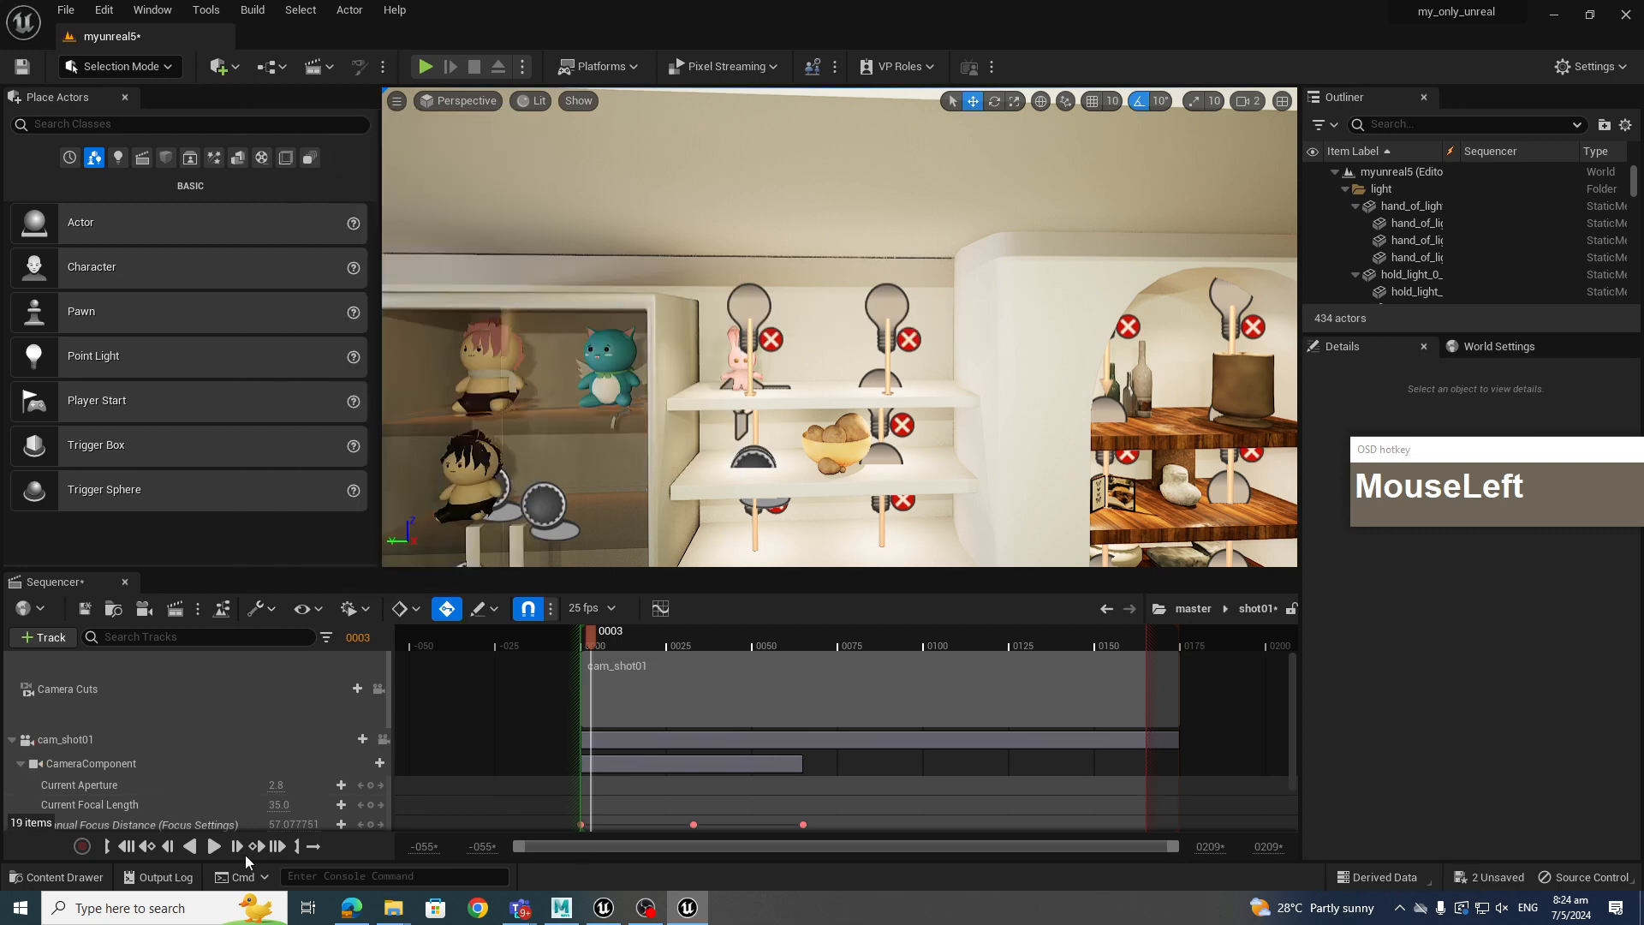
Lock the viewport to shot01's camera cuts, scrub through the shot and return to the master sequence
left_click(379, 689)
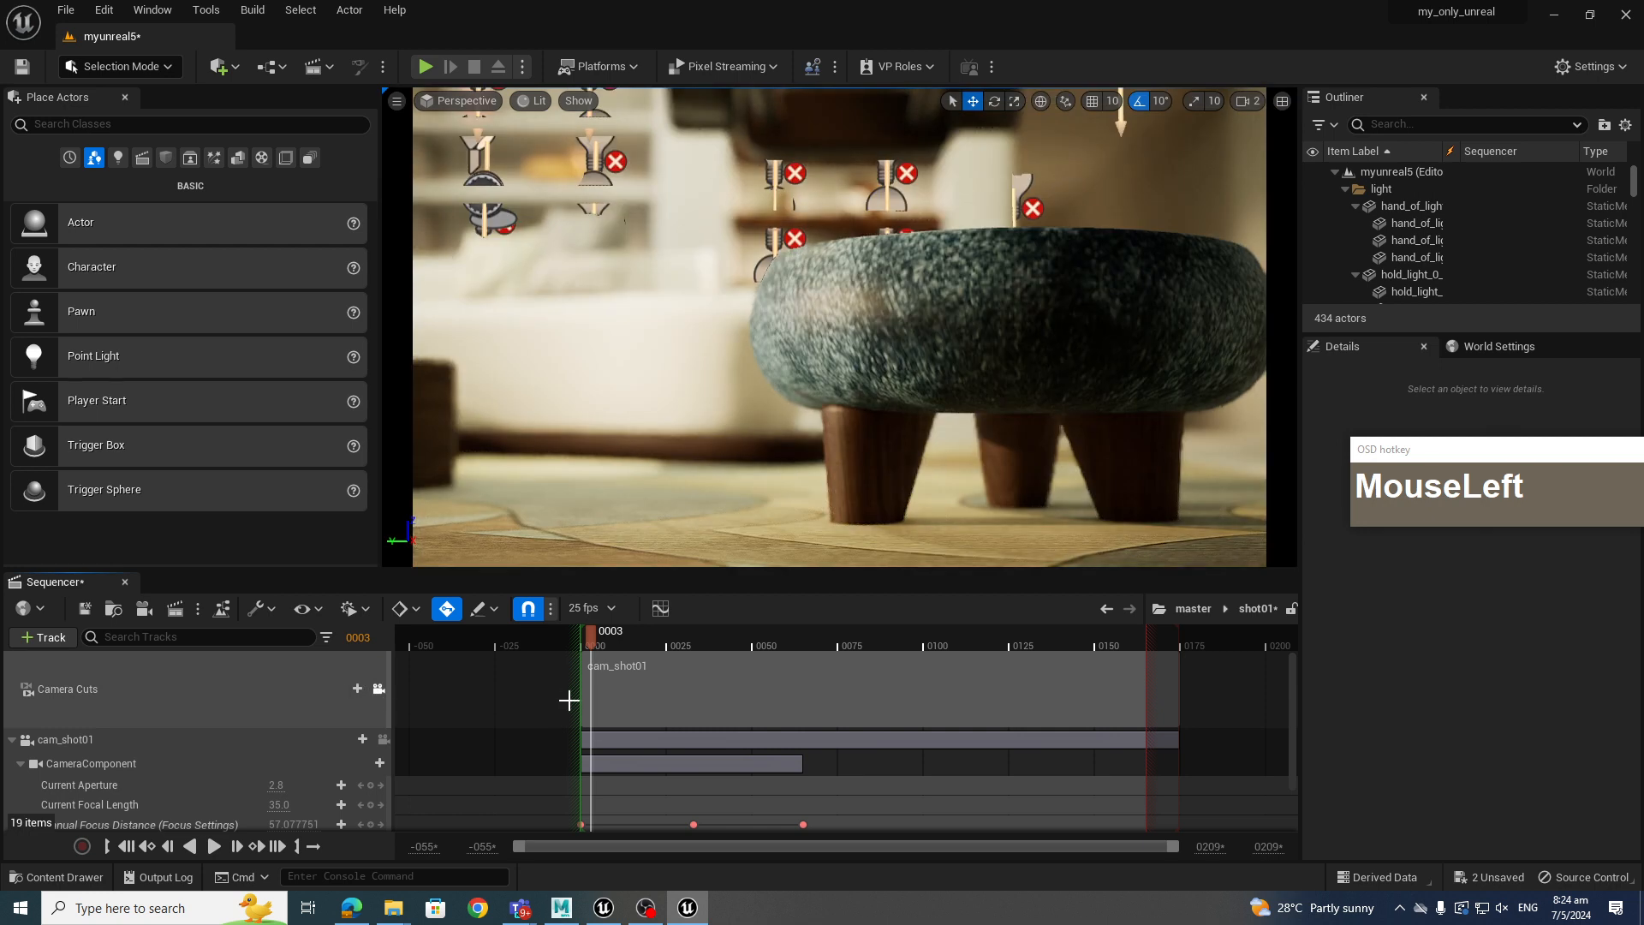
left_click(701, 640)
left_click_drag(783, 654, 803, 685)
left_click(1203, 610)
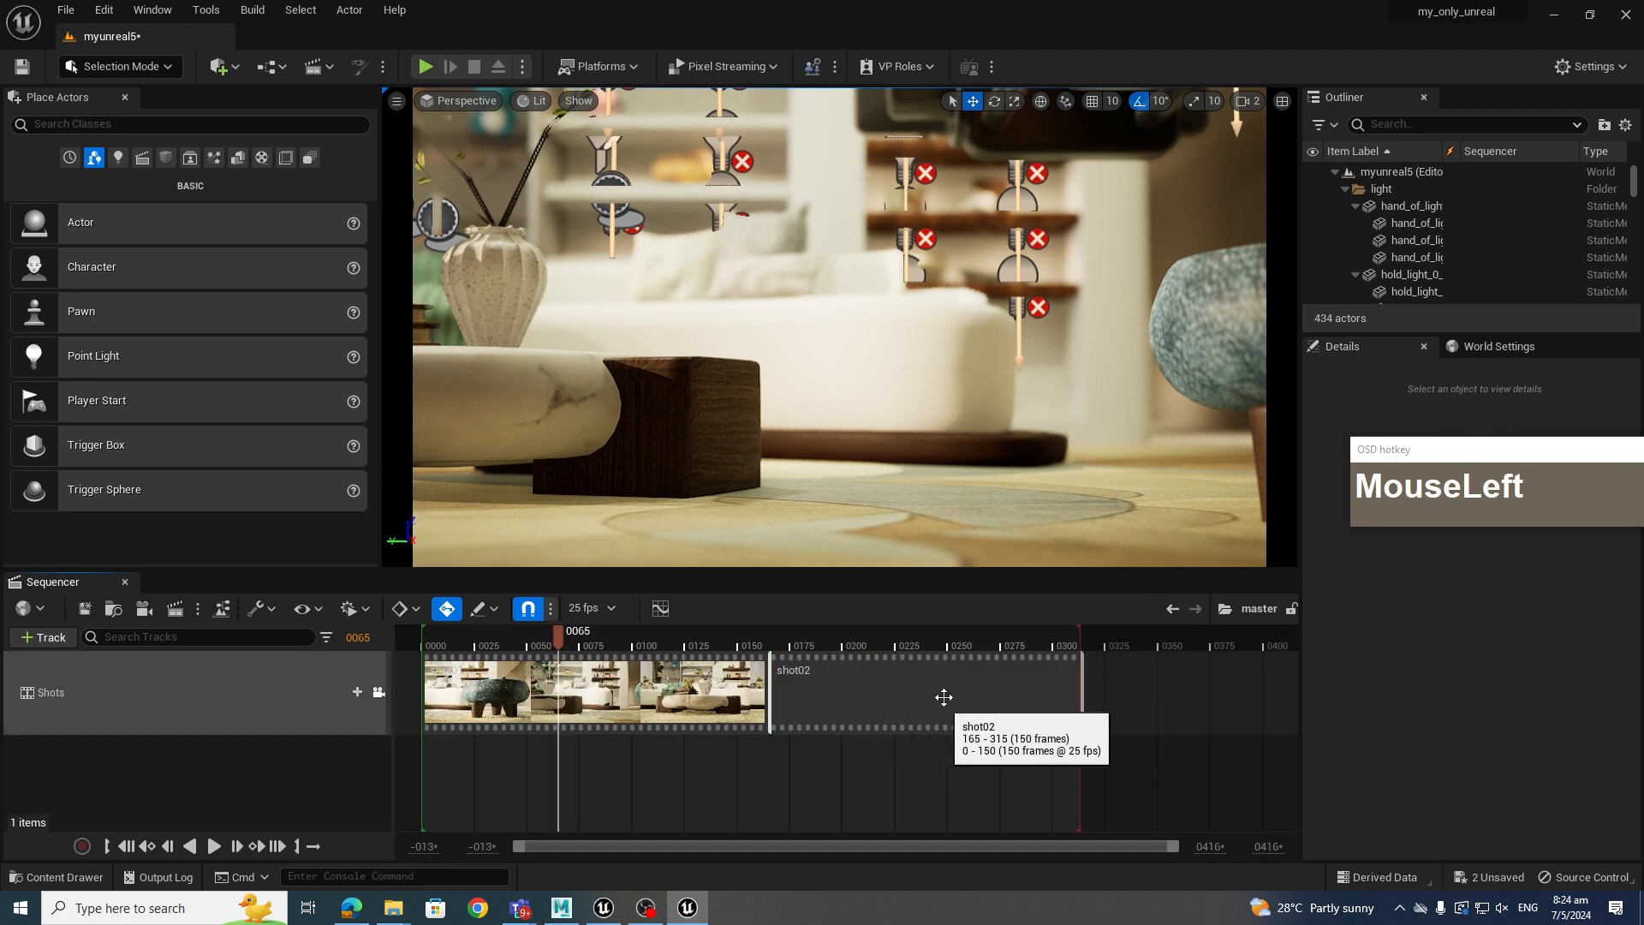
Move the playhead into shot02, open that shot and repair its broken cam_shot02 binding with Fix Actor References
left_click_drag(661, 648, 838, 685)
double_click(901, 677)
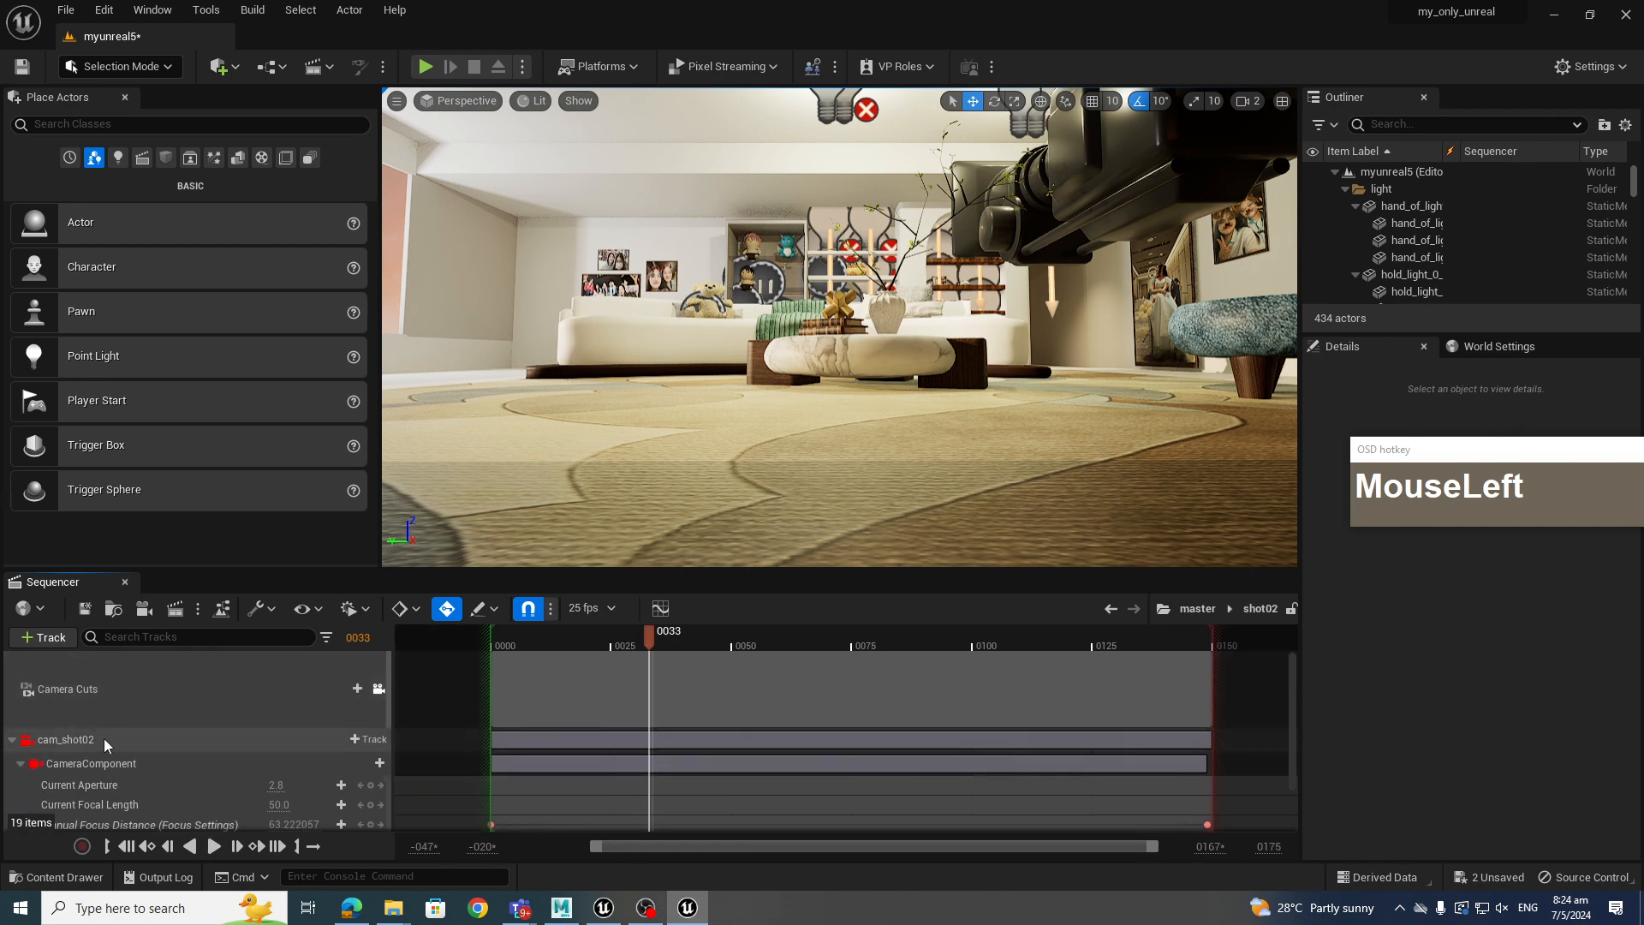
left_click(147, 741)
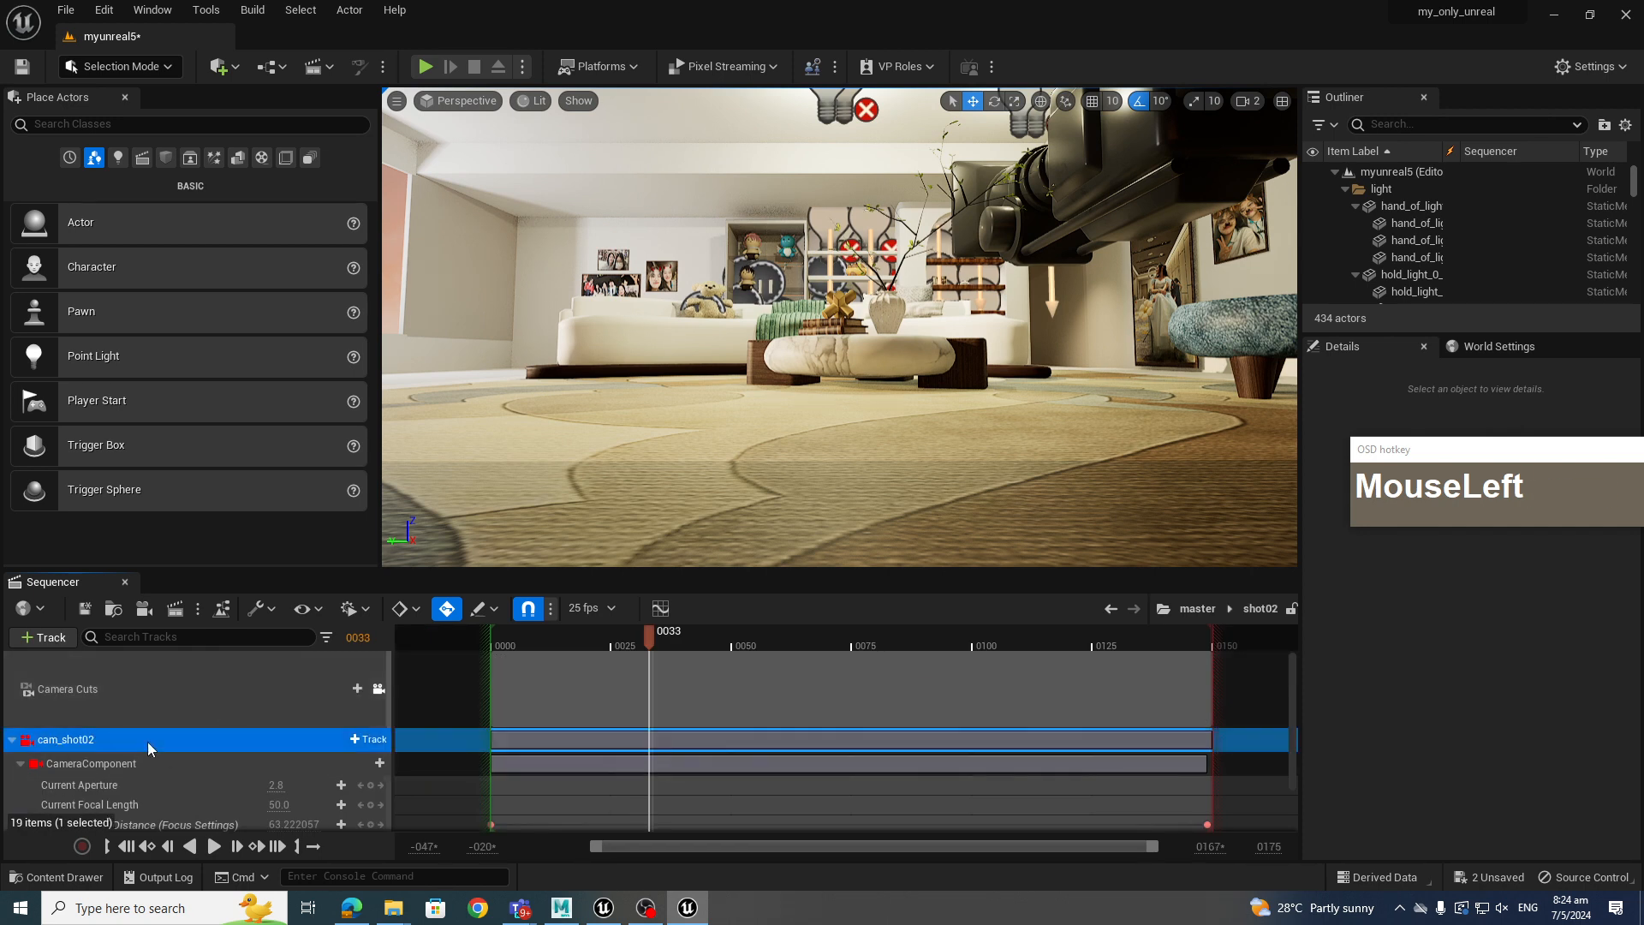
left_click(264, 610)
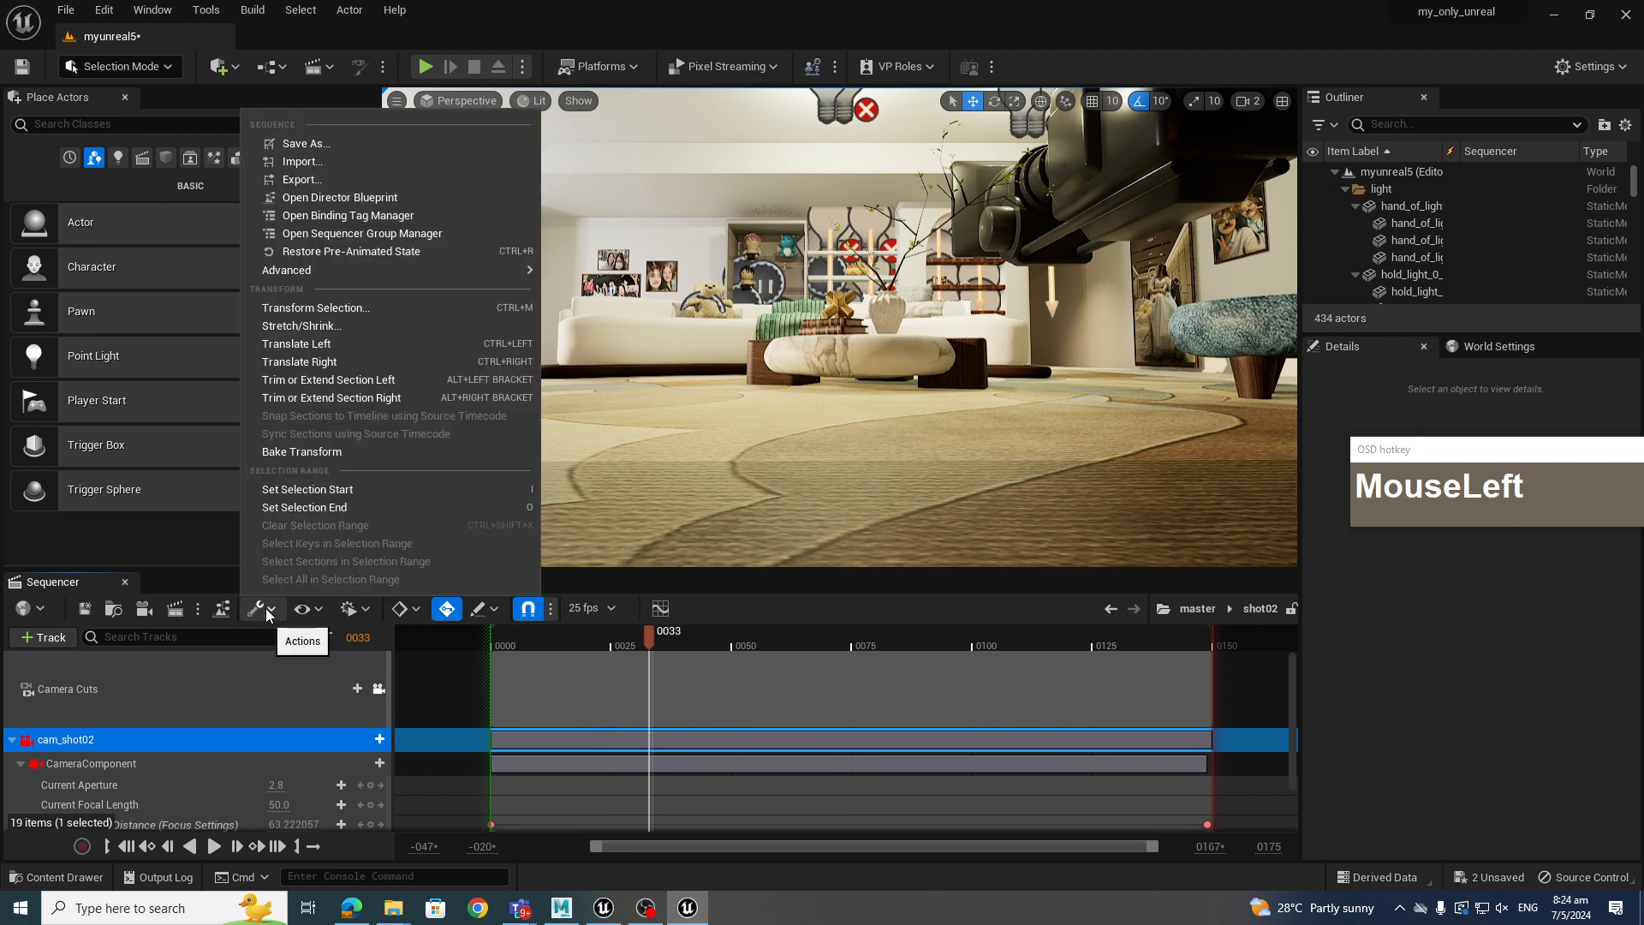
mouse_move(329, 280)
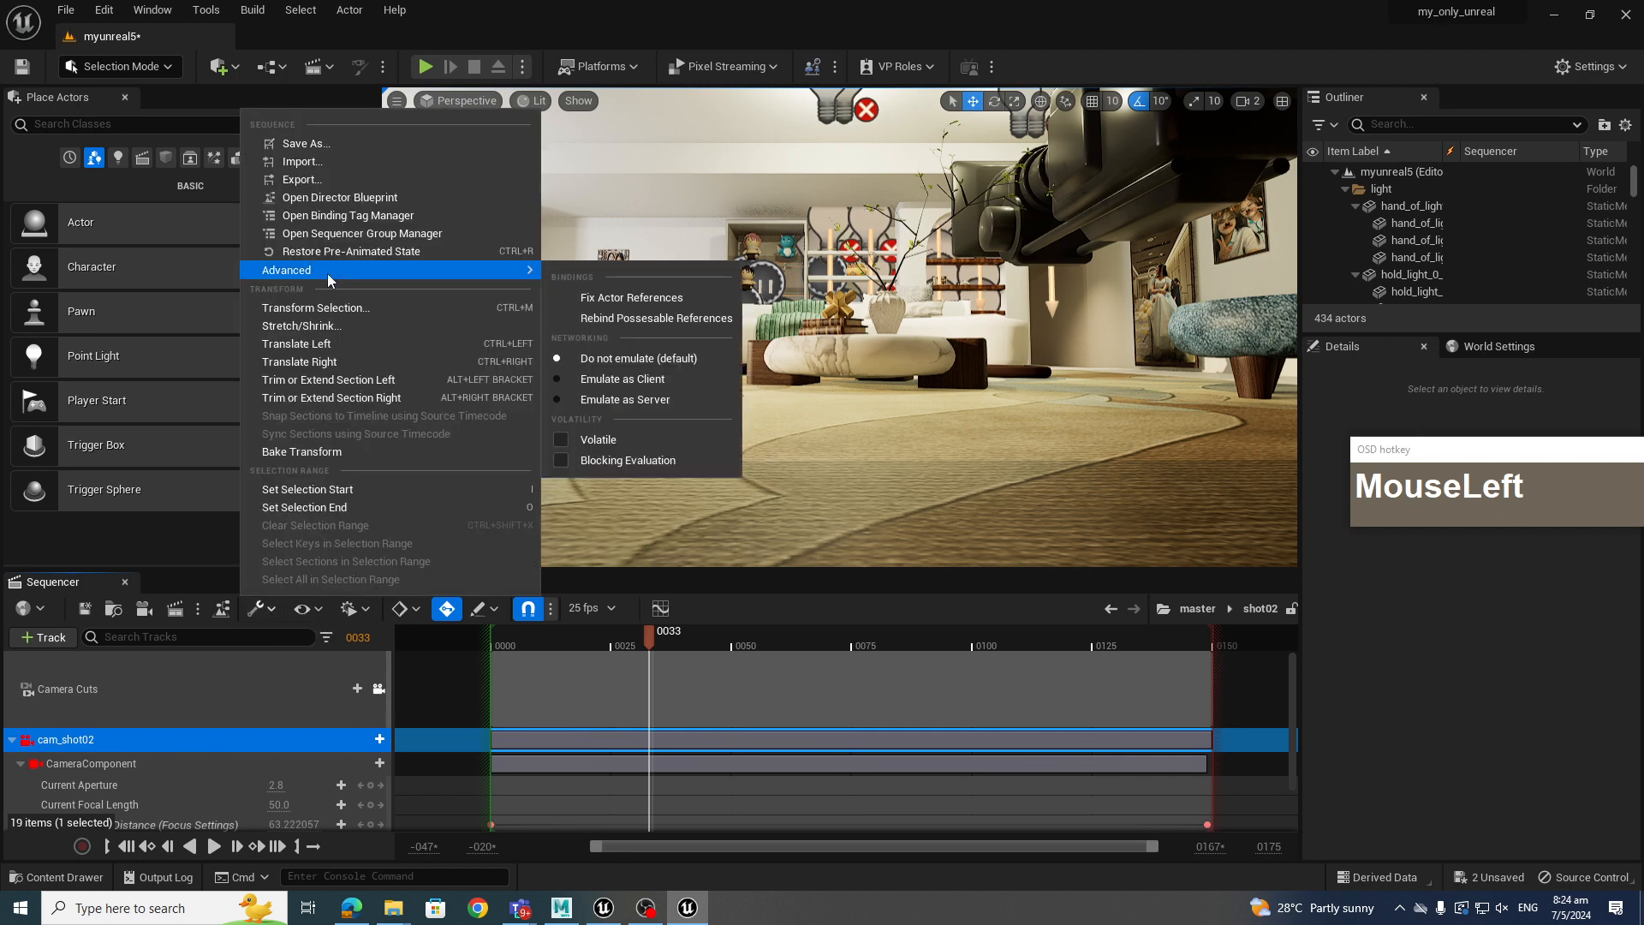
left_click(637, 300)
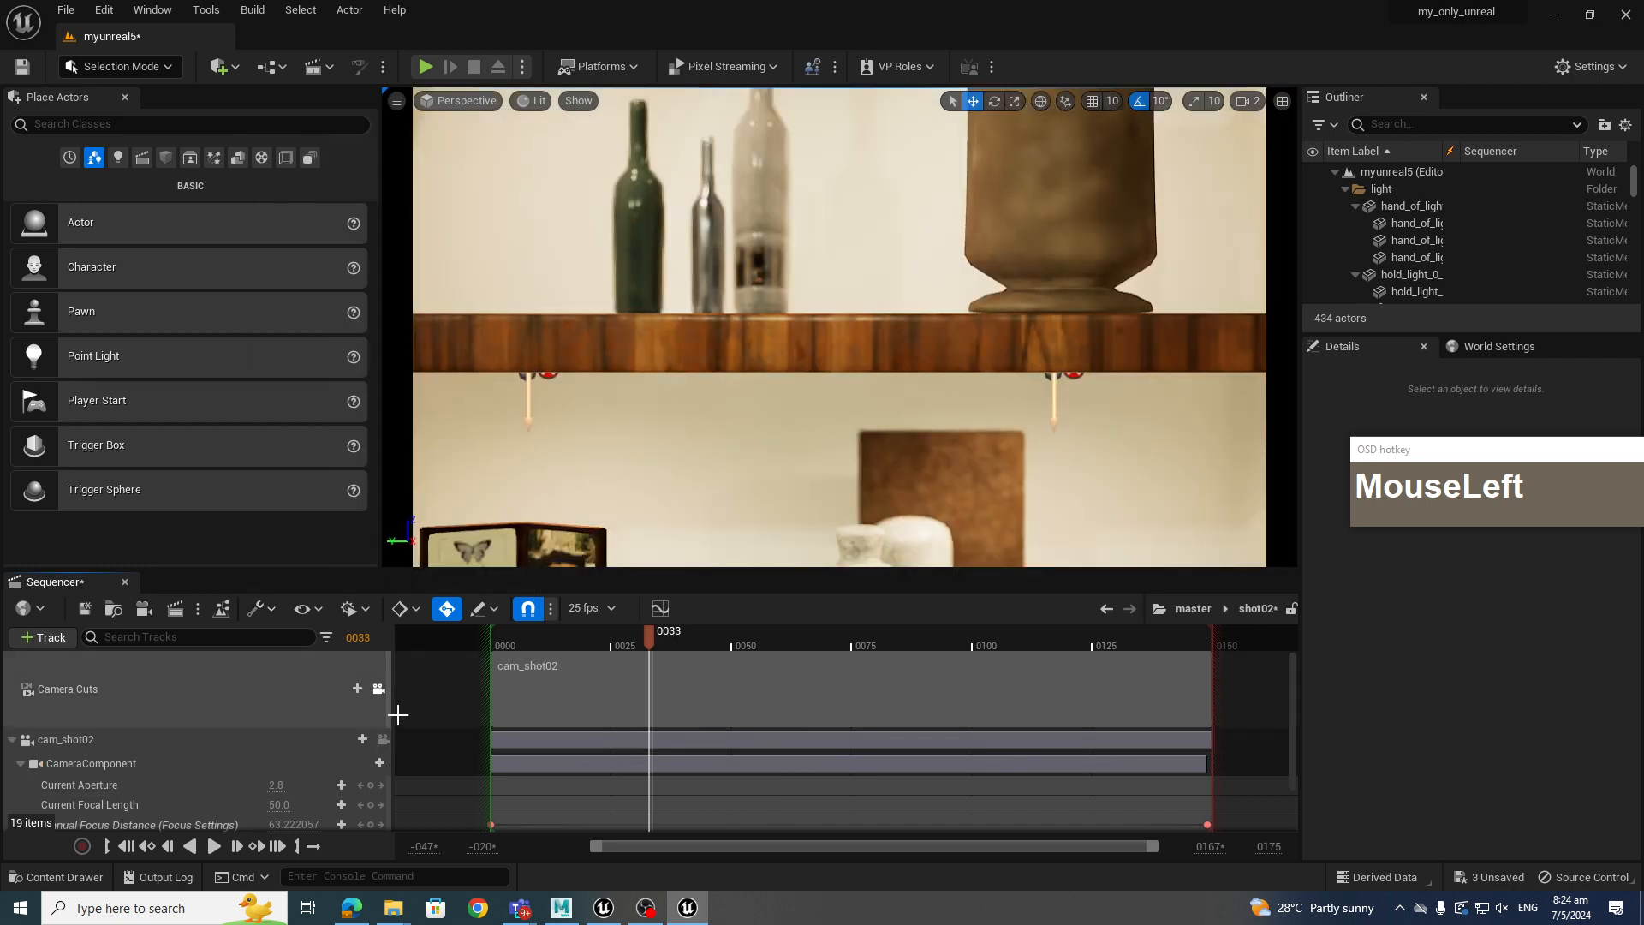
Toggle shot02's camera-cut viewport lock off and on, scrub through the shot and return to the master sequence
left_click(377, 689)
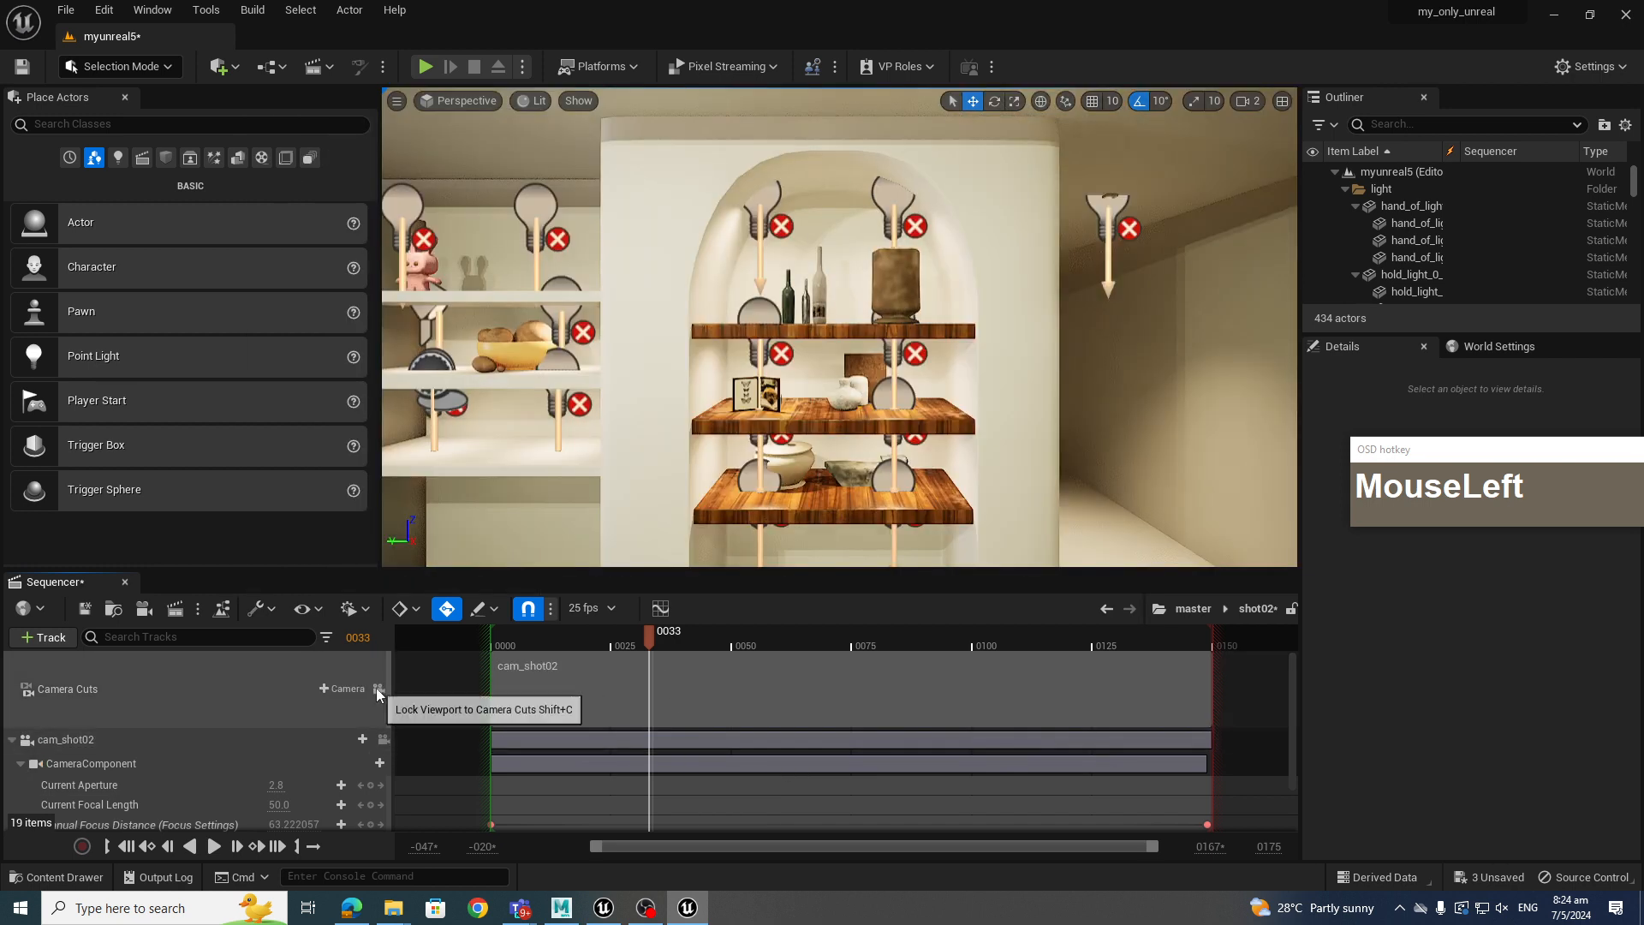
left_click(378, 690)
left_click_drag(635, 641, 847, 771)
left_click(1194, 610)
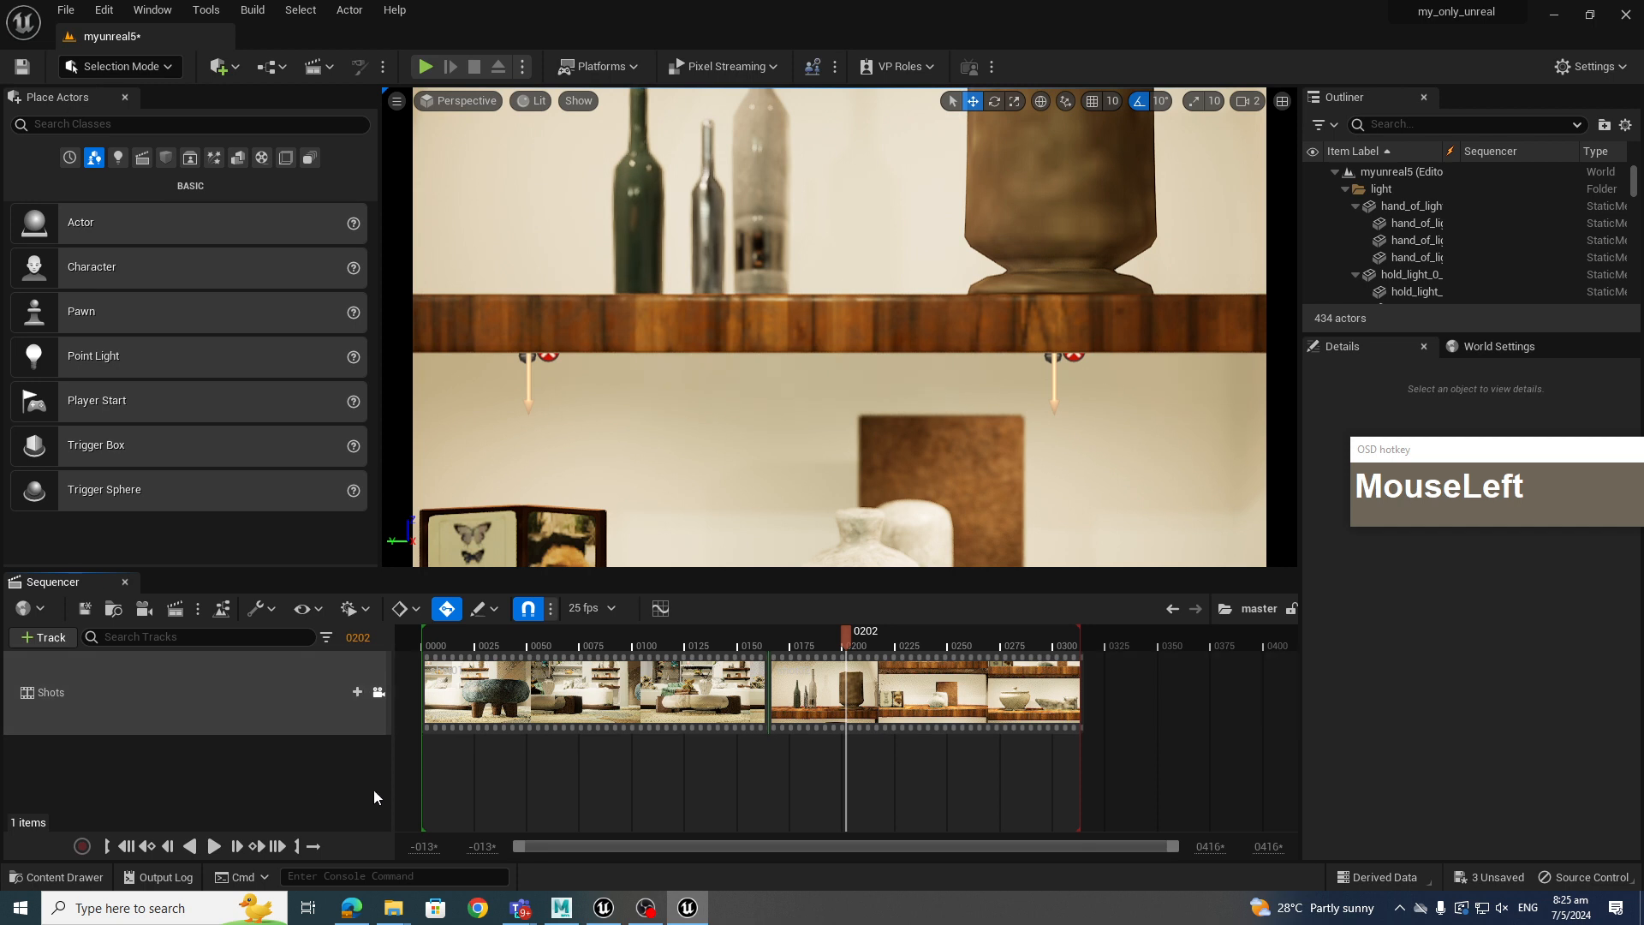
Review the advanced binding repair options without applying any, and scrub the master sequence back to frame 32 in shot01
left_click(265, 610)
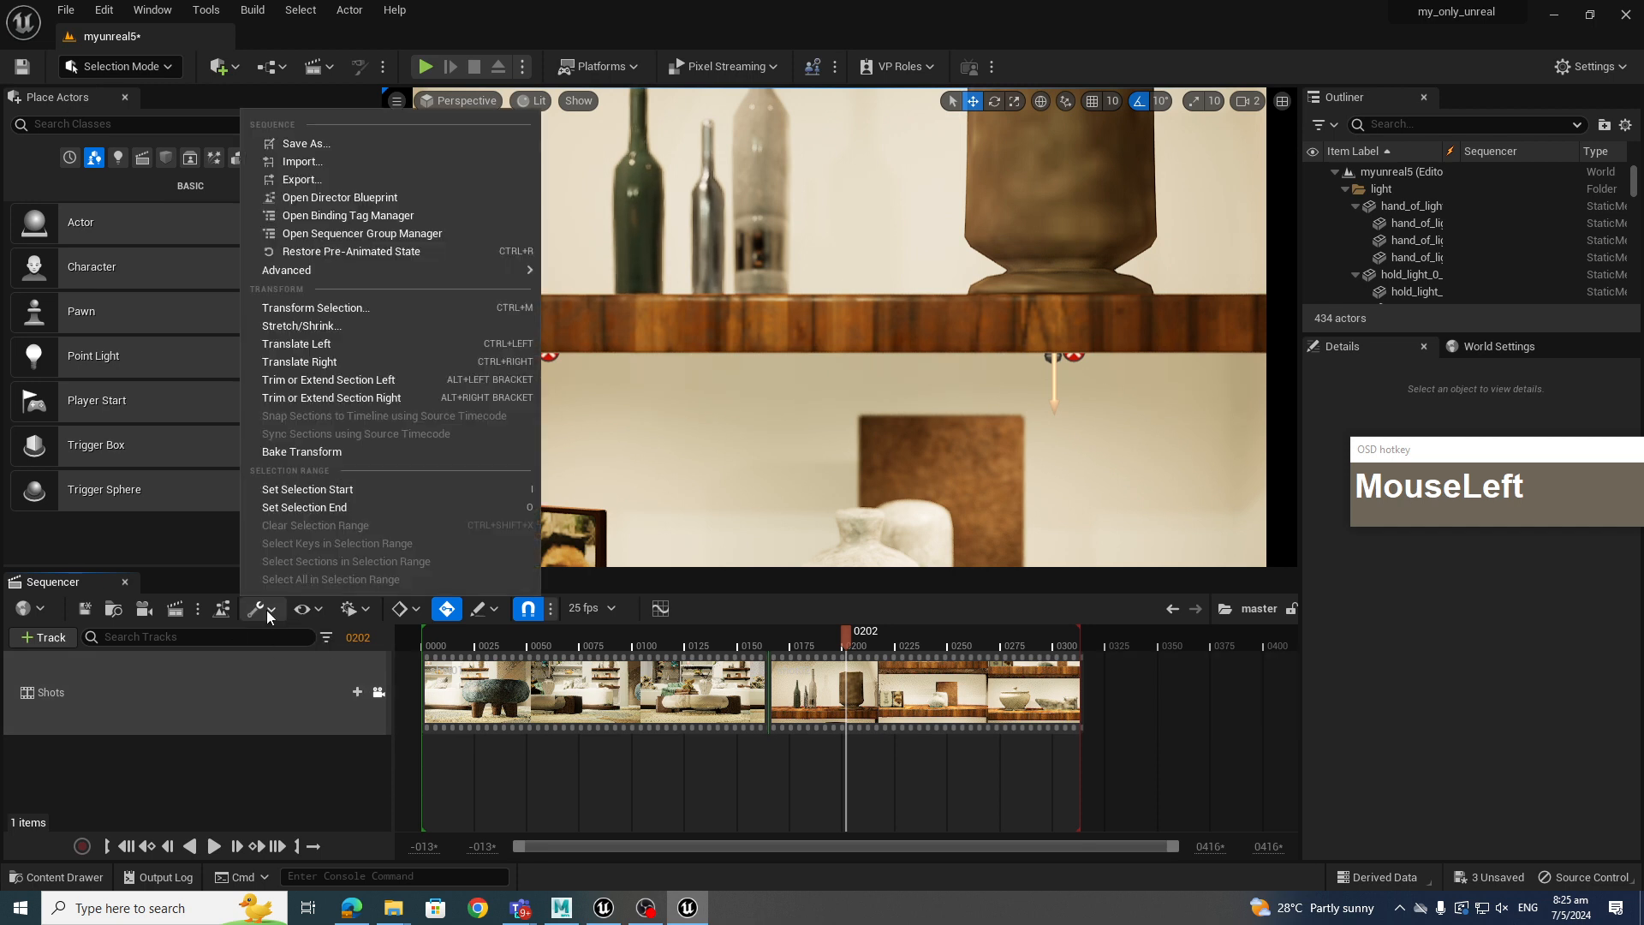
mouse_move(350, 274)
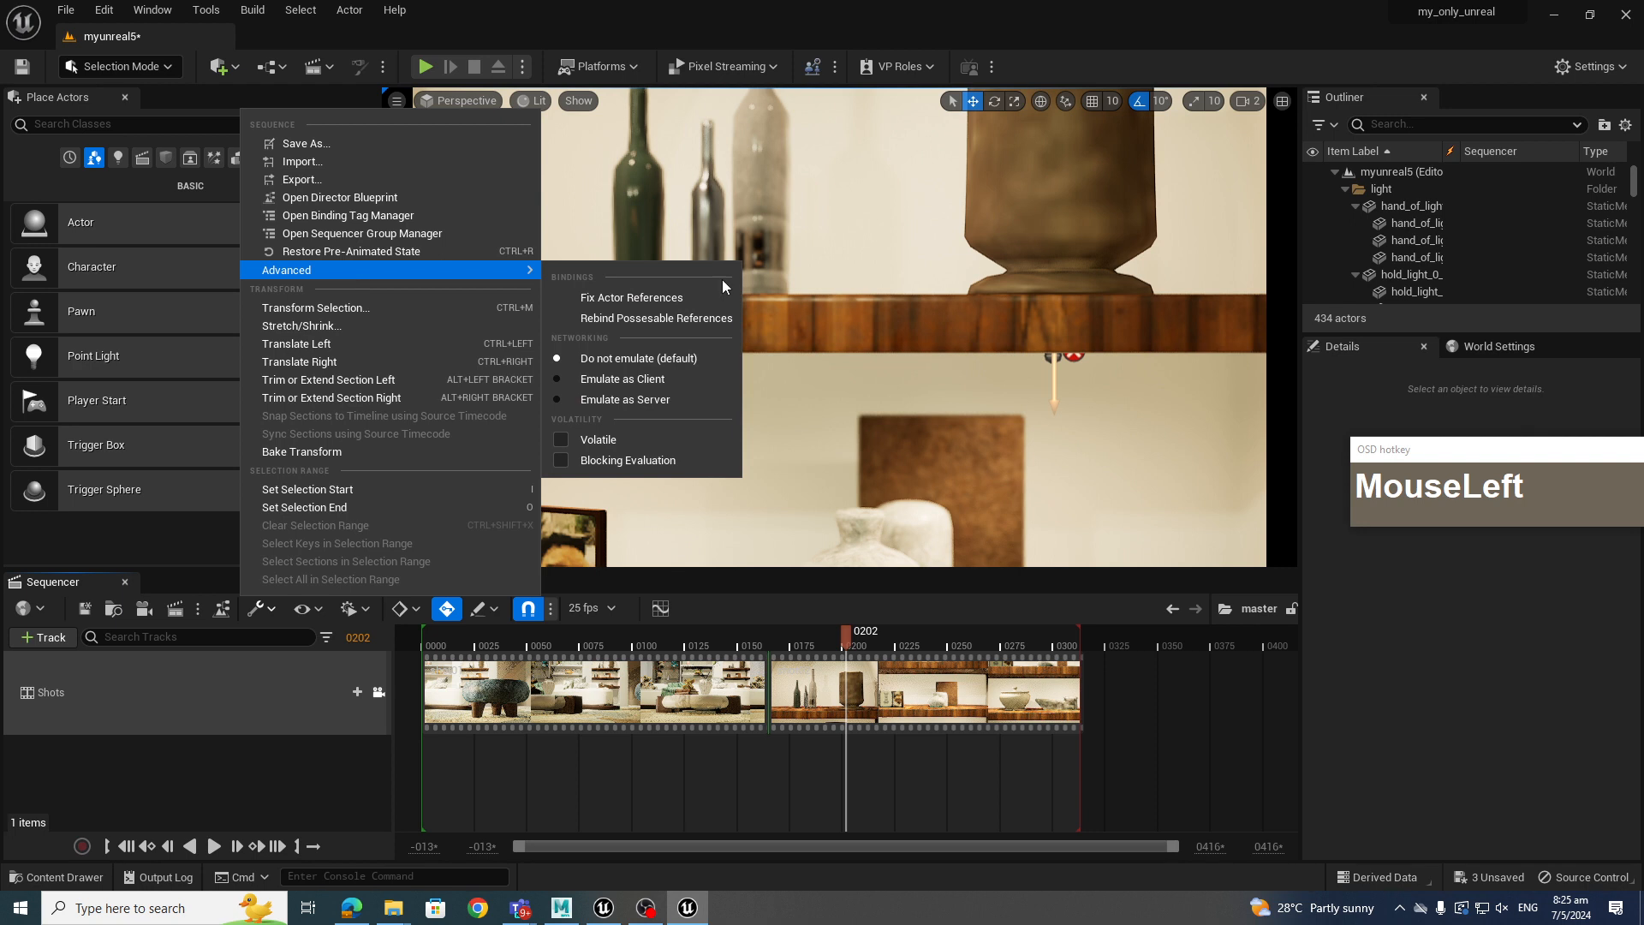
left_click(793, 624)
left_click_drag(829, 639, 489, 650)
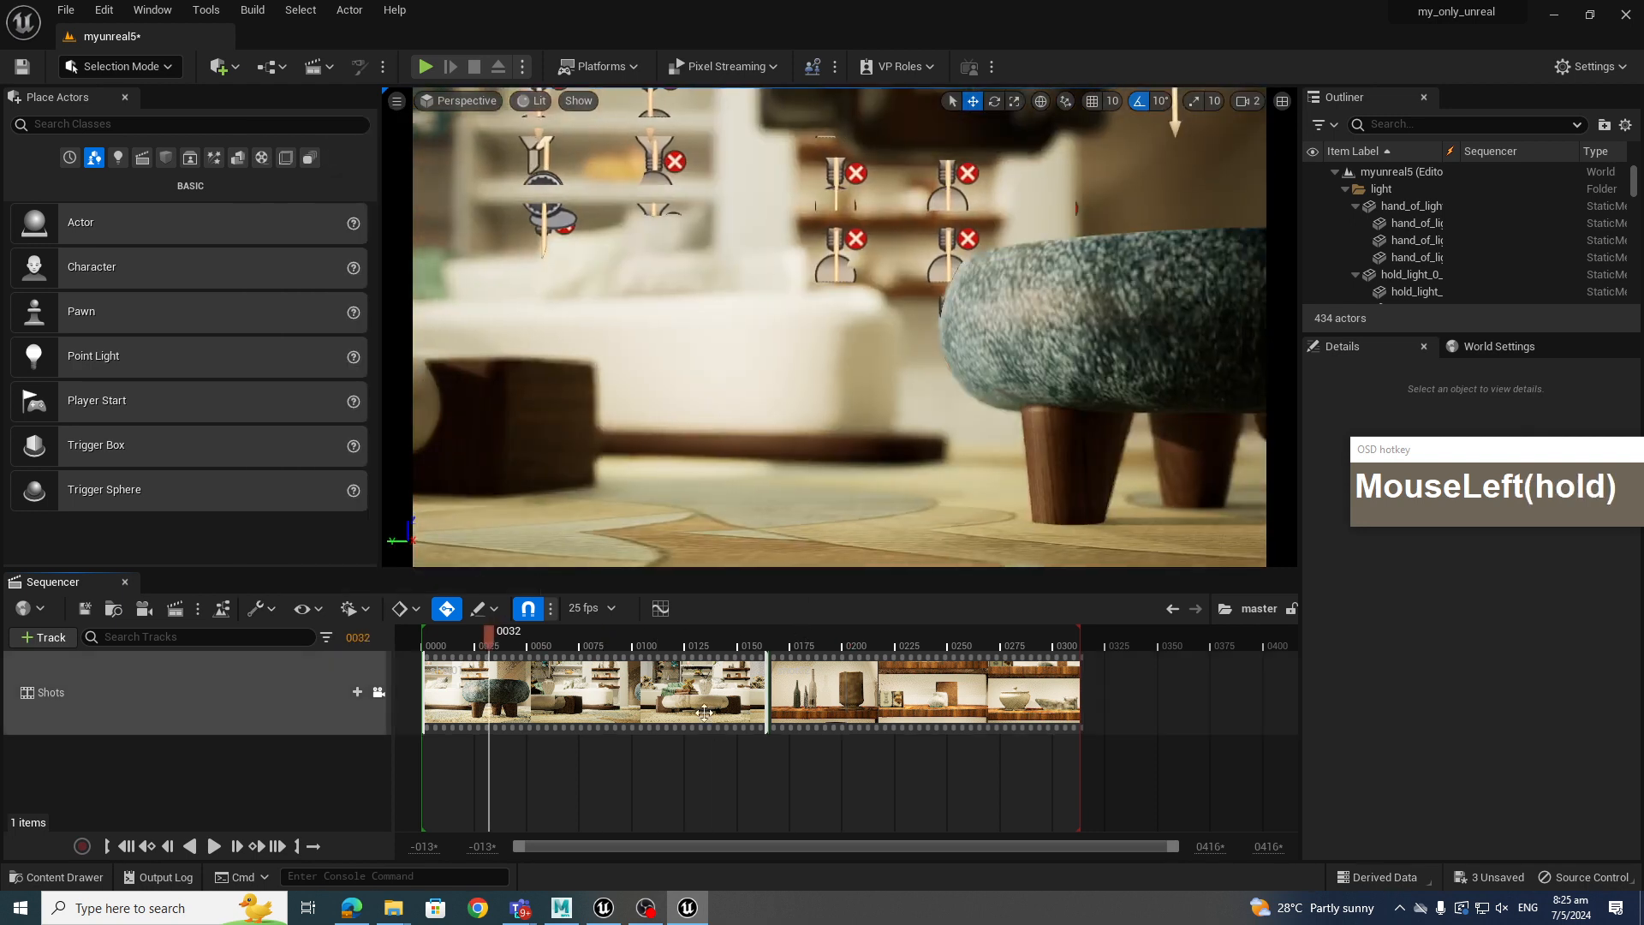